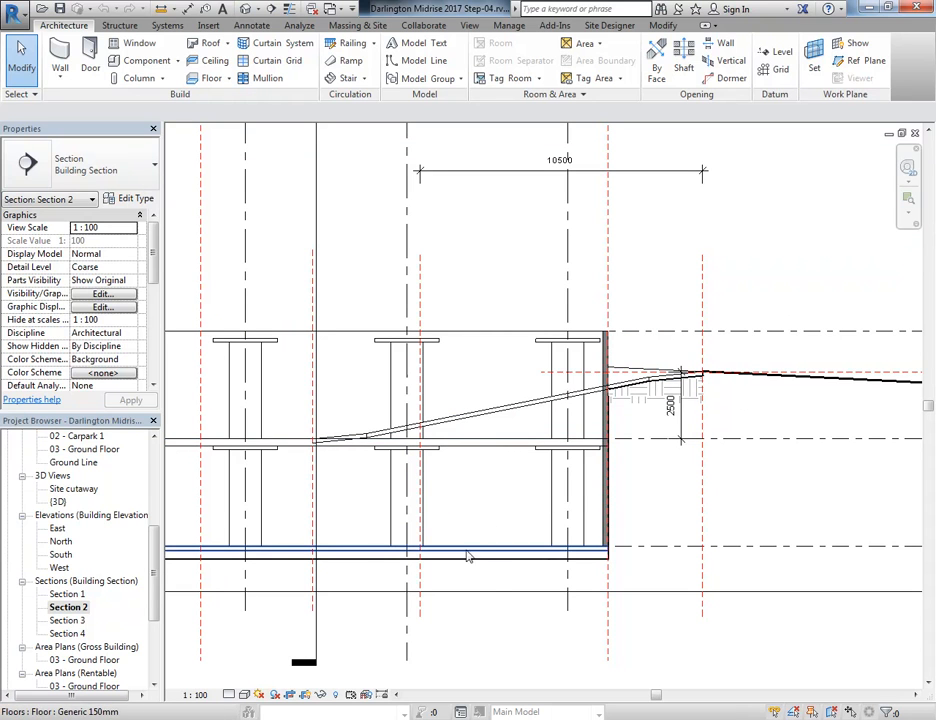
scroll(490, 510, down, 1)
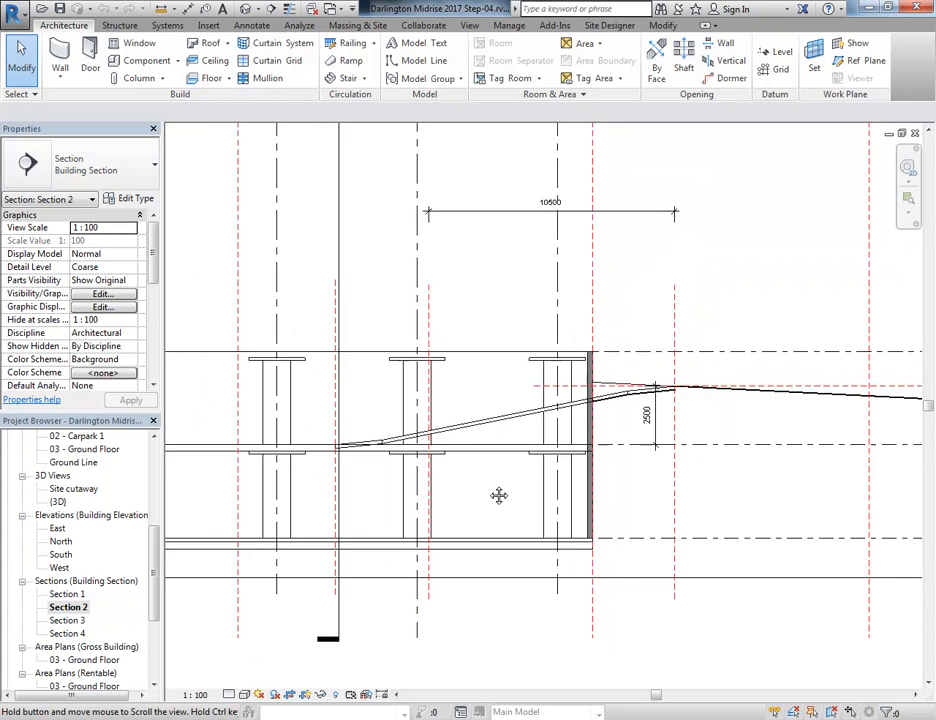
middle_drag(487, 491, 607, 546)
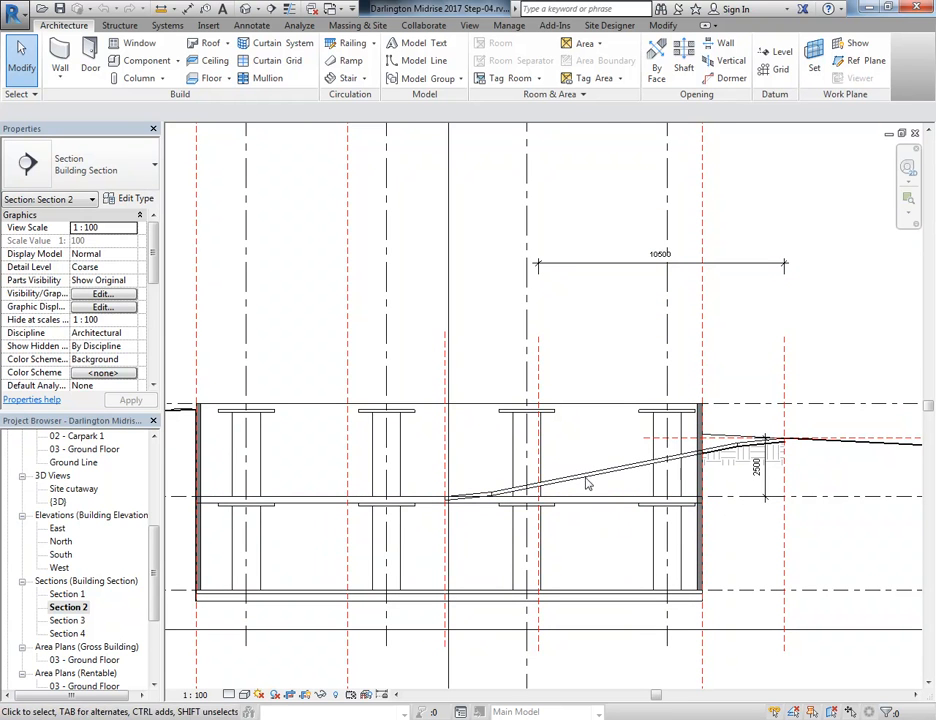
scroll(573, 477, down, 2)
mouse_move(573, 480)
middle_down()
mouse_move(570, 510)
mouse_move(564, 501)
middle_up()
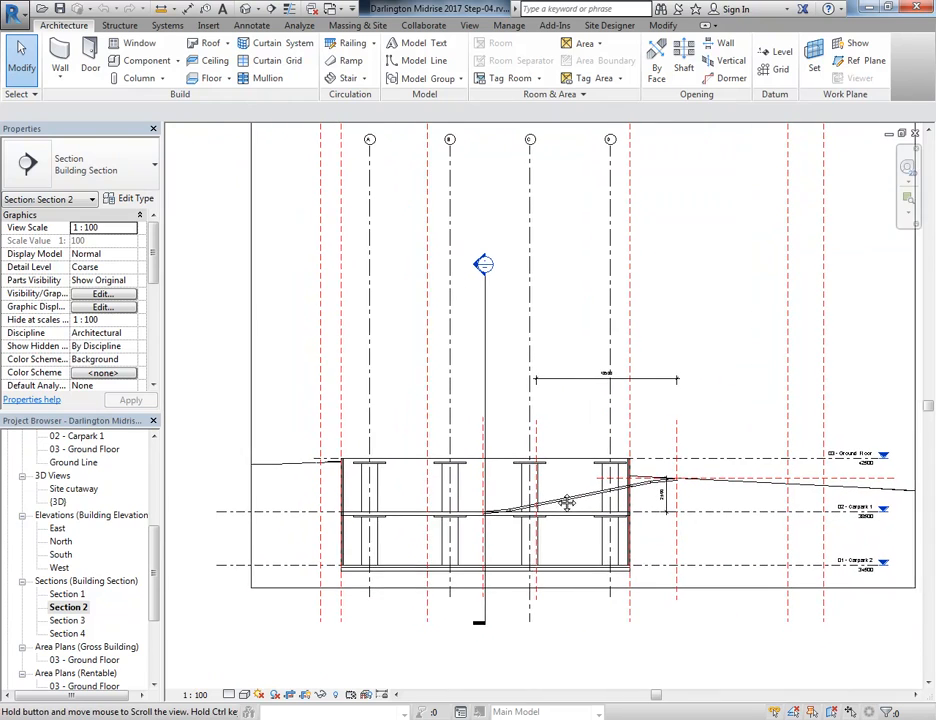
scroll(565, 500, down, 1)
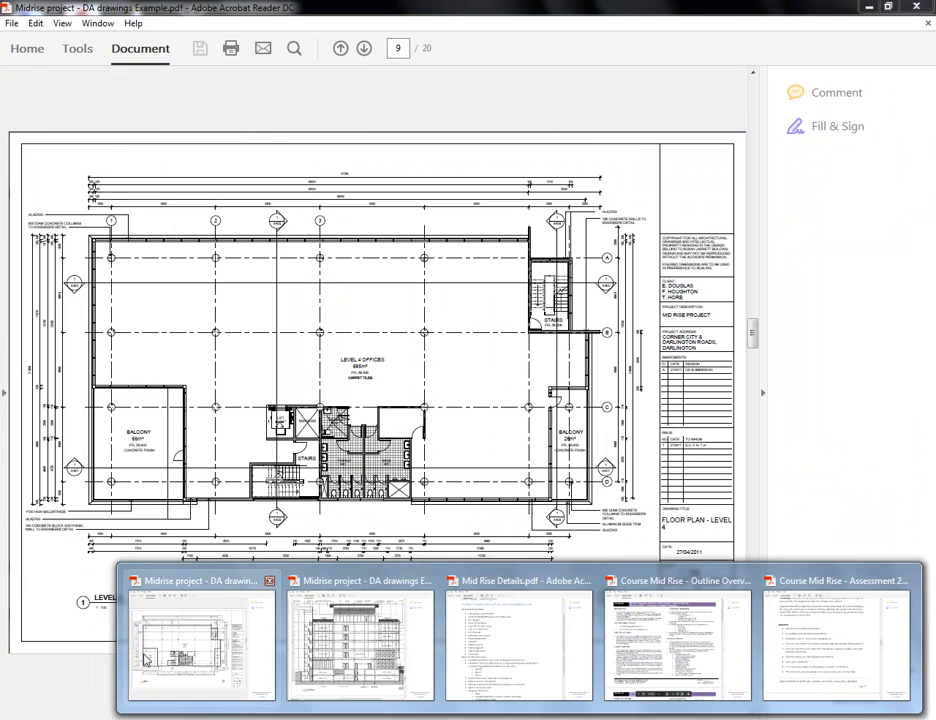
Step: Switch to the Midrise project DA drawings PDF in Acrobat Reader and examine the finished floor level on the ground floor plan
click(148, 660)
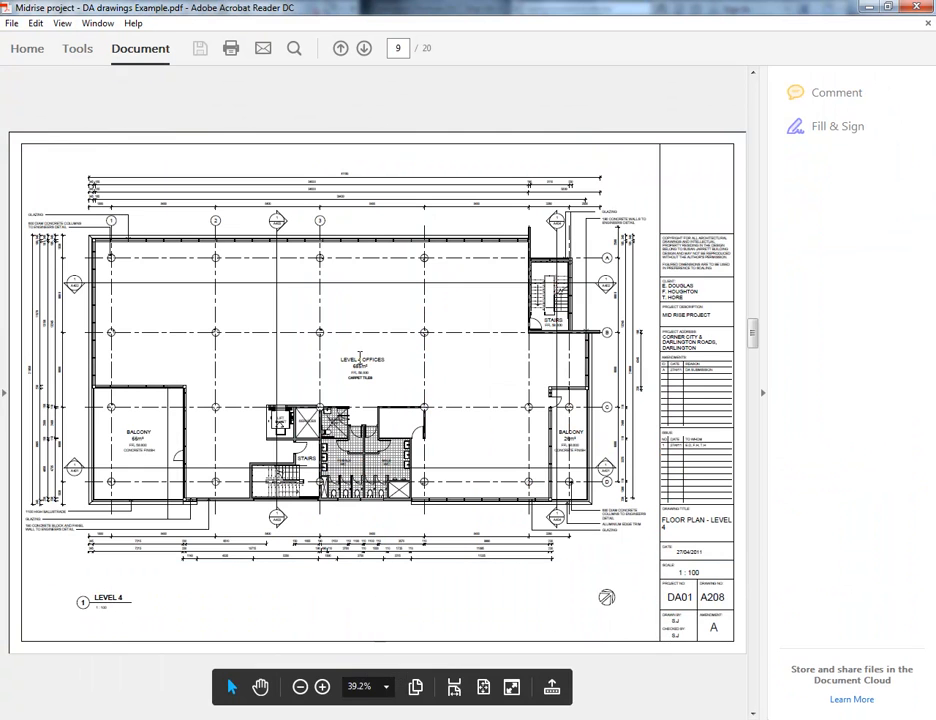
ctrl+scroll(343, 352, up, 4)
ctrl+scroll(343, 352, down, 4)
scroll(325, 347, up, 4)
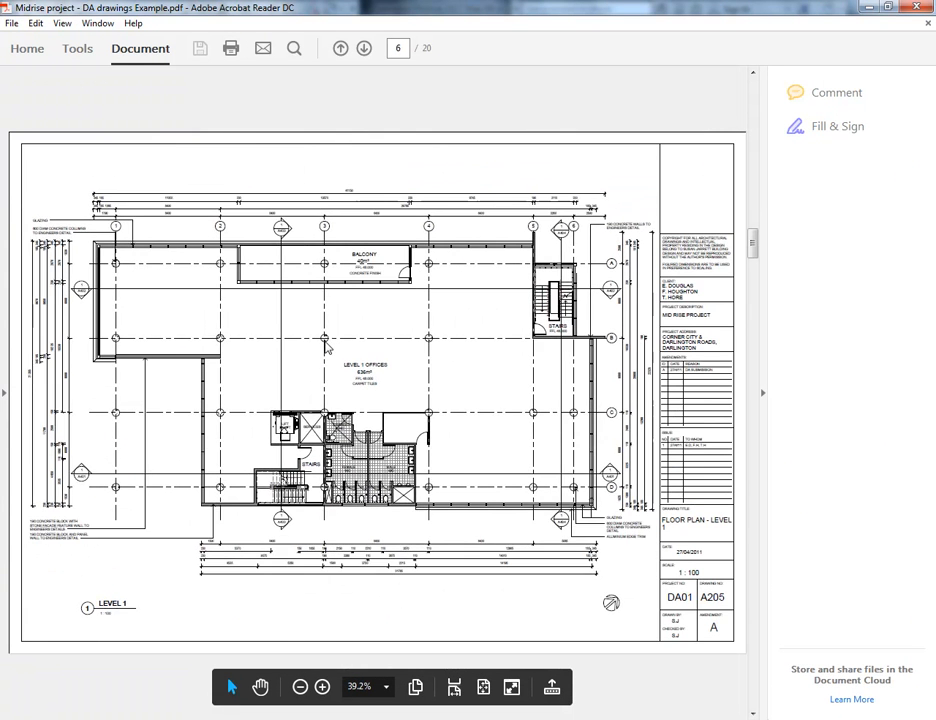
ctrl+scroll(325, 347, up, 4)
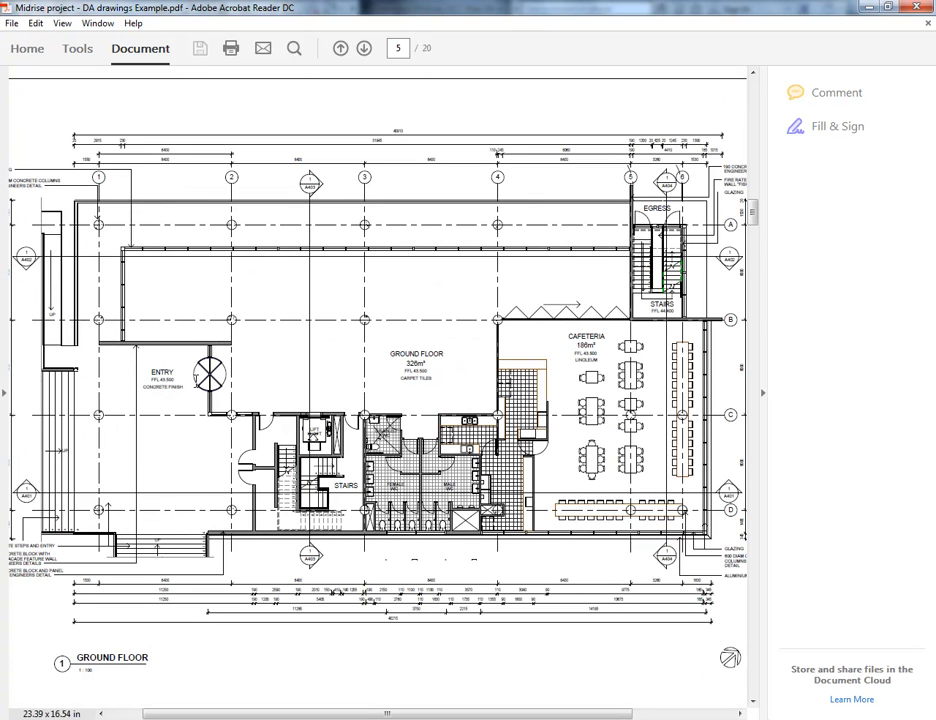
ctrl+scroll(411, 387, up, 4)
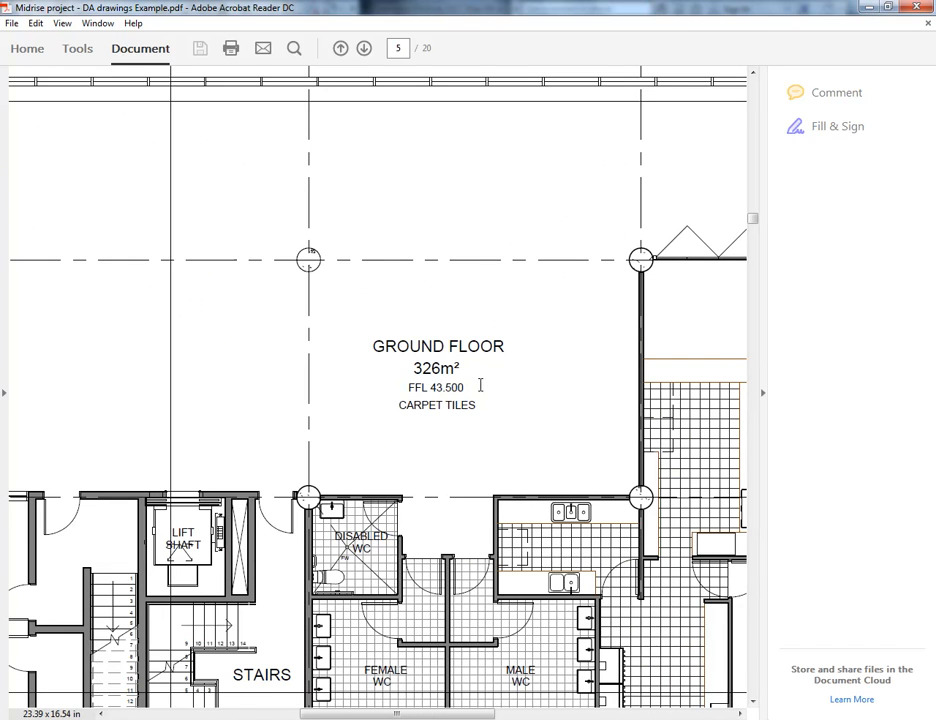
ctrl+scroll(365, 297, down, 5)
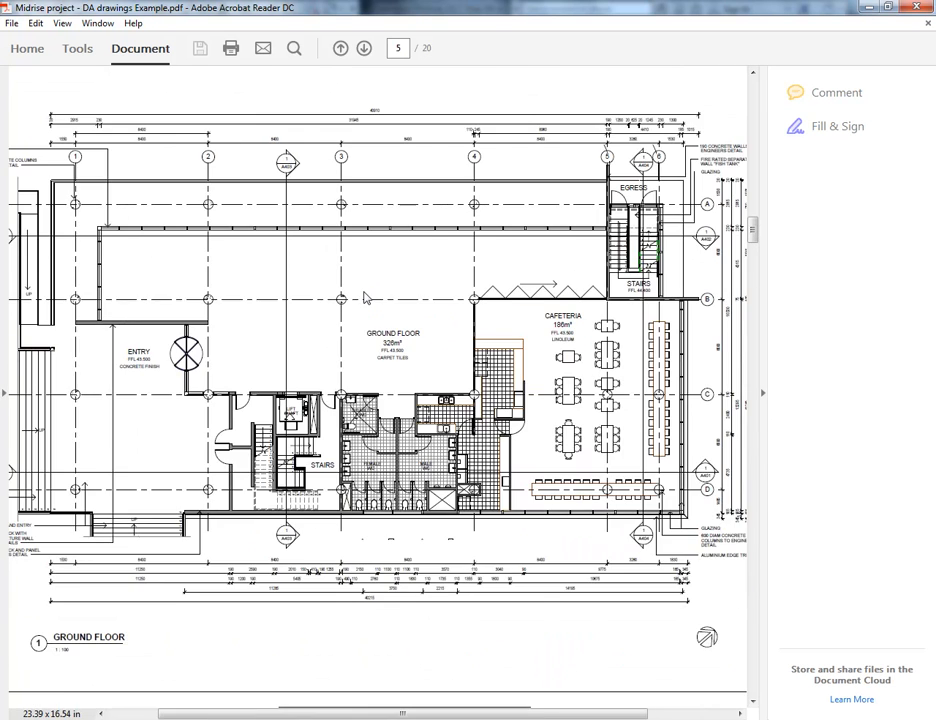
Step: Examine the ground level and carpark level heights on the Section 1-1 drawing, page 18 of the PDF
scroll(365, 297, down, 2)
scroll(366, 297, down, 8)
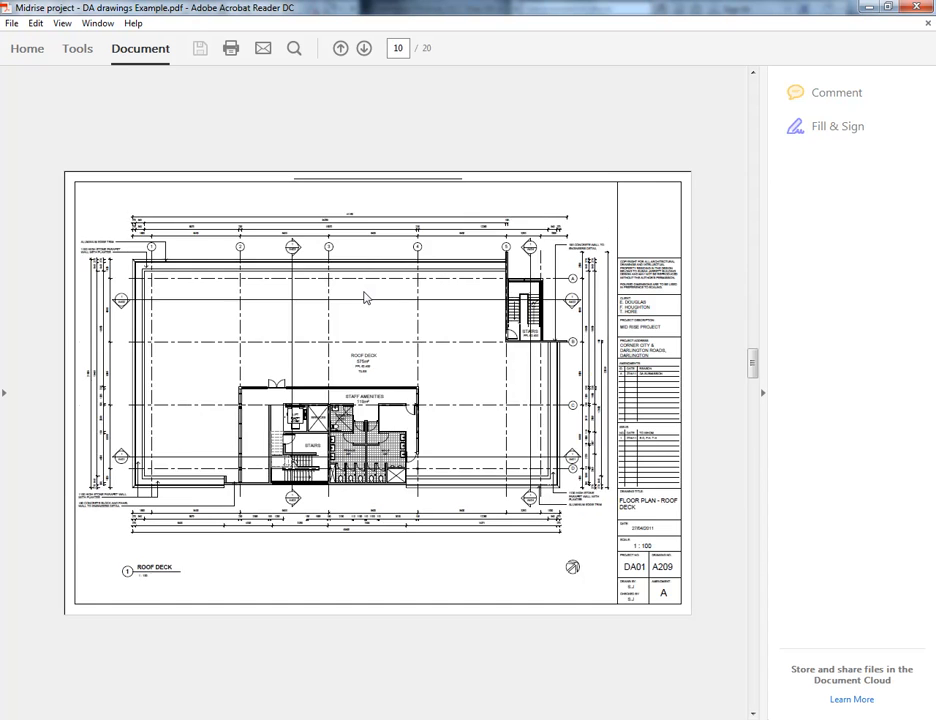
scroll(366, 297, down, 4)
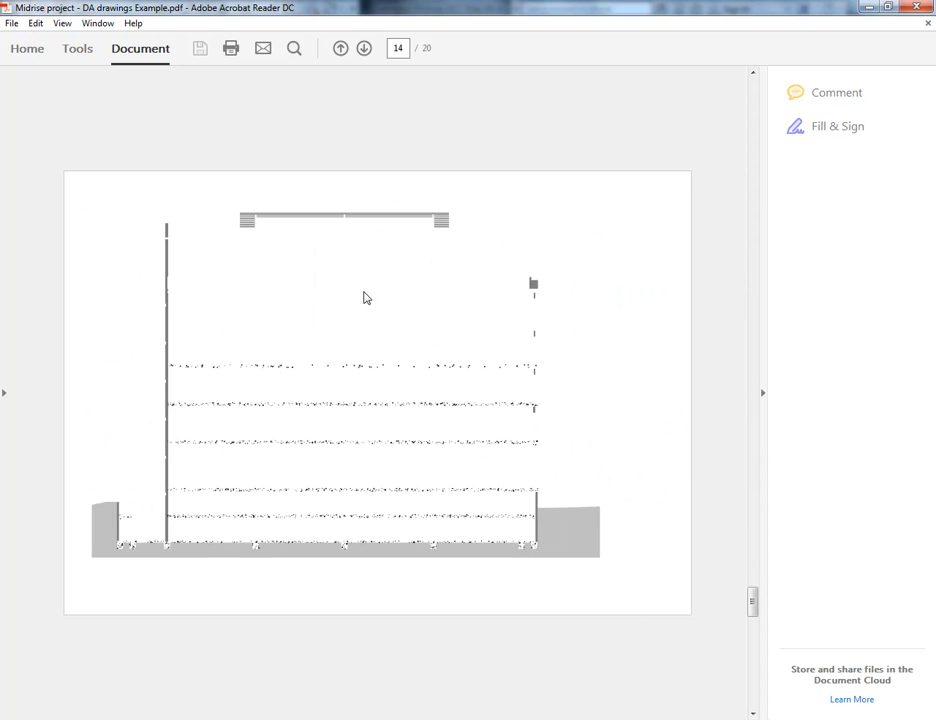
scroll(623, 568, down, 4)
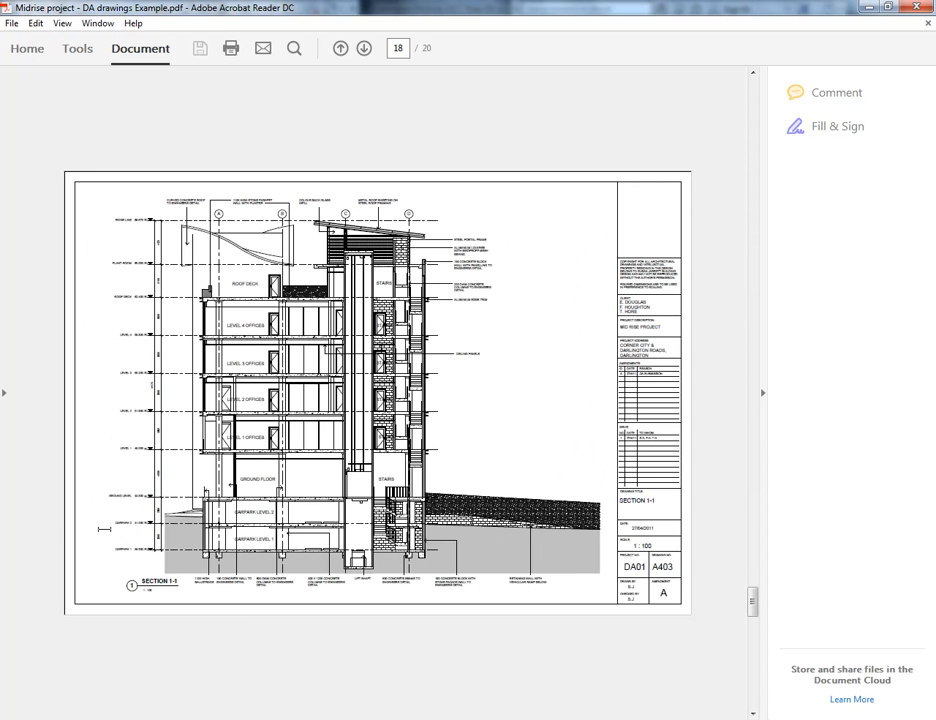
ctrl+scroll(104, 528, up, 4)
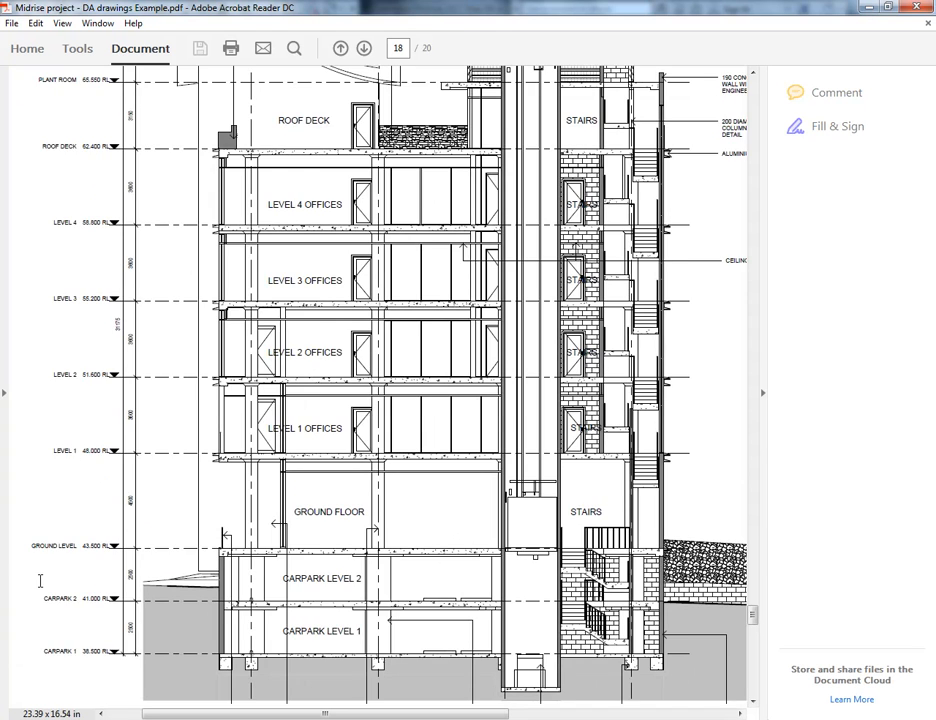
ctrl+scroll(44, 600, up, 2)
ctrl+scroll(55, 535, up, 2)
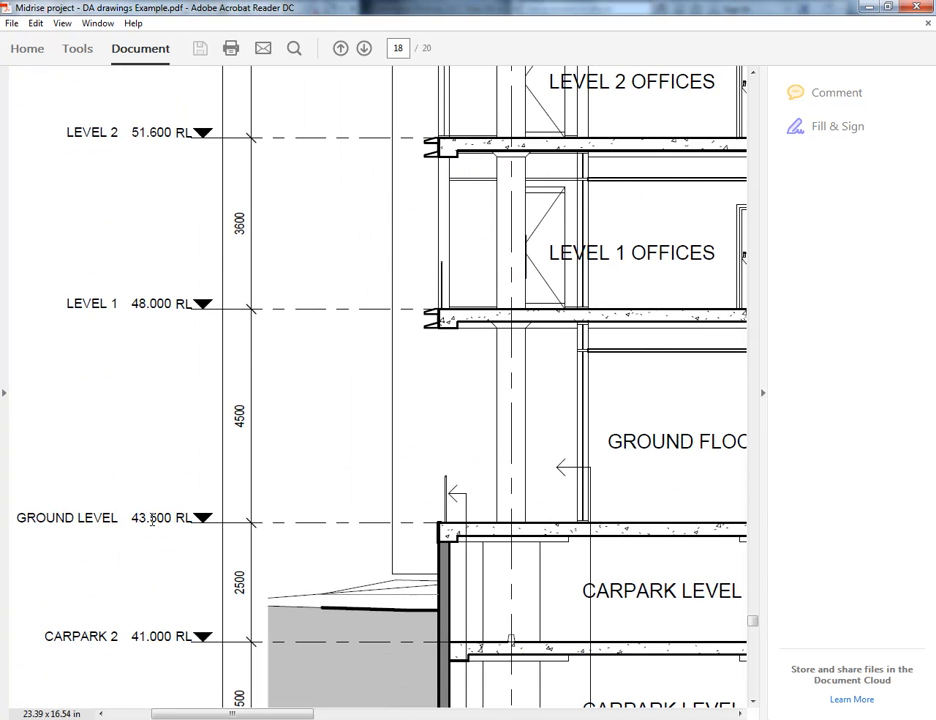
scroll(190, 523, down, 1)
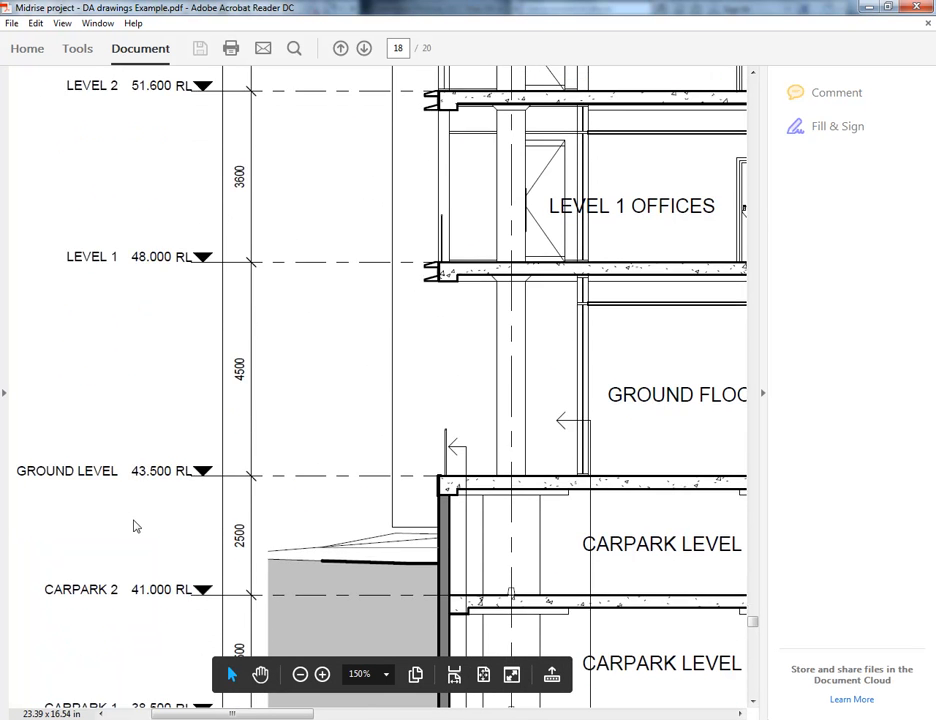
scroll(140, 458, down, 1)
scroll(85, 507, down, 1)
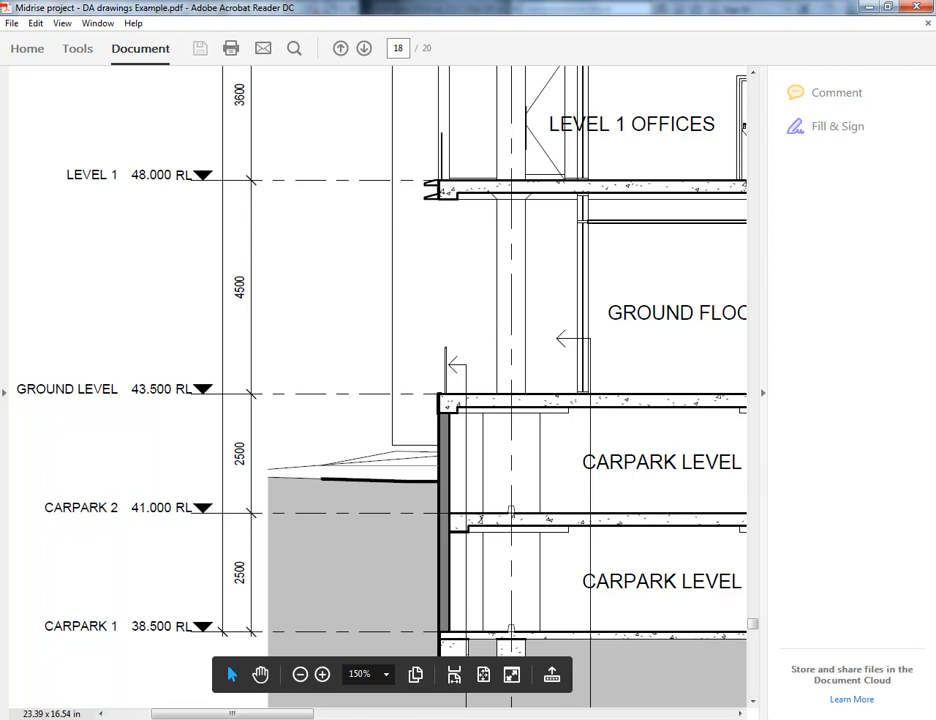
Step: Switch back to Revit and examine the ground floor and carpark level elevations in Section 2 for comparison with the drawings
key(alt+Tab)
middle_drag(877, 490, 586, 395)
scroll(588, 397, up, 2)
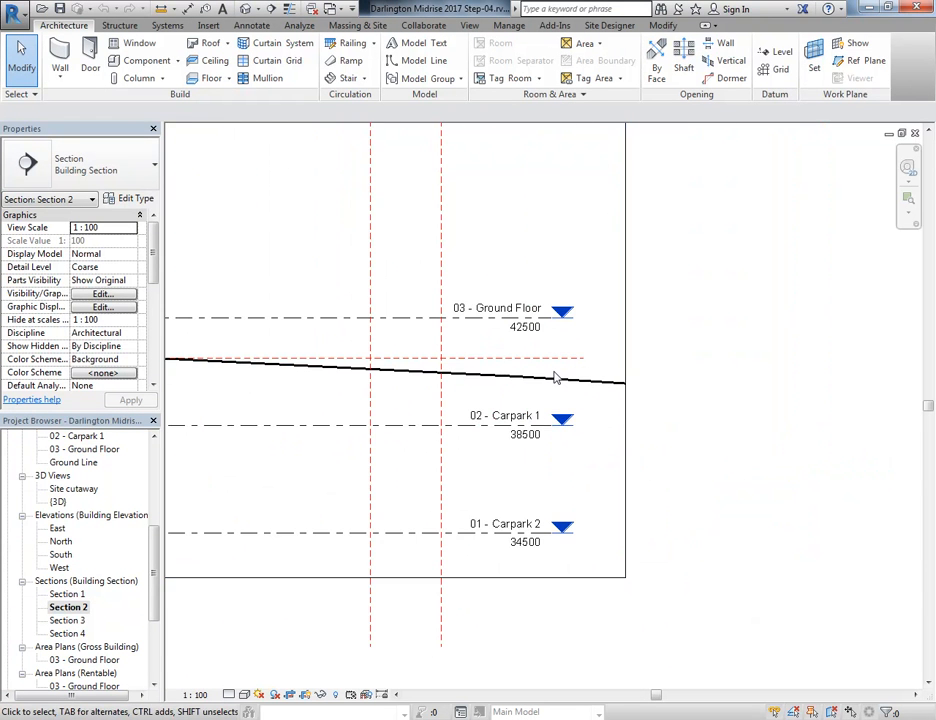
scroll(547, 355, up, 2)
middle_drag(526, 359, 575, 298)
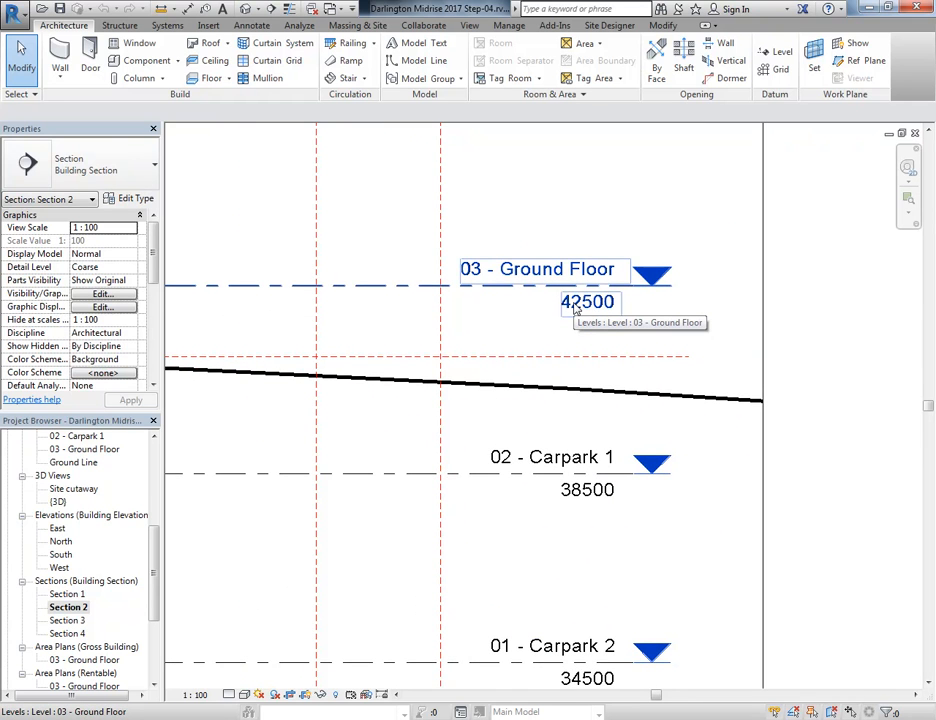
scroll(549, 307, down, 2)
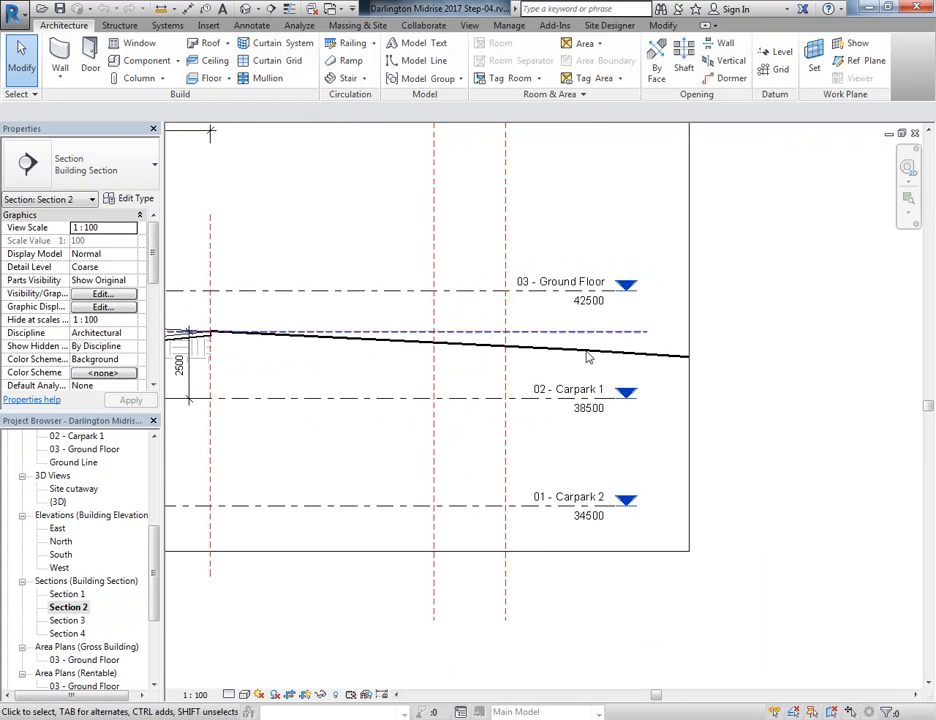
middle_drag(389, 383, 572, 418)
scroll(566, 438, down, 1)
click(519, 345)
click(541, 476)
scroll(483, 263, down, 2)
middle_drag(290, 437, 341, 426)
scroll(341, 426, down, 1)
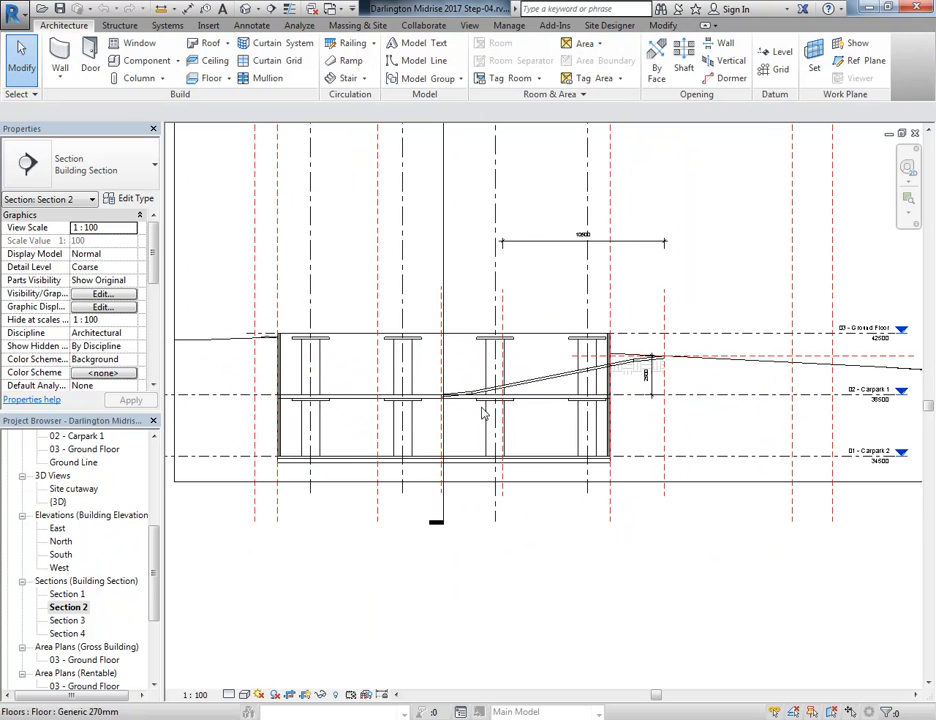
mouse_move(779, 414)
middle_down()
mouse_move(610, 393)
mouse_move(516, 395)
mouse_move(512, 432)
mouse_move(443, 539)
mouse_move(457, 528)
middle_up()
scroll(493, 449, up, 4)
scroll(453, 513, up, 1)
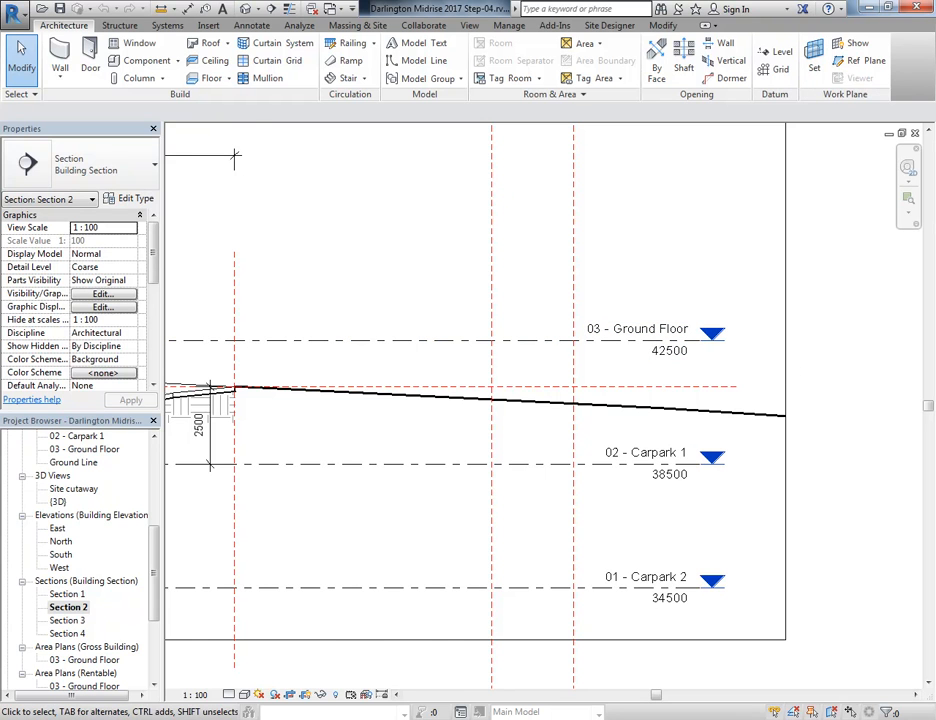
mouse_move(886, 688)
mouse_move(330, 645)
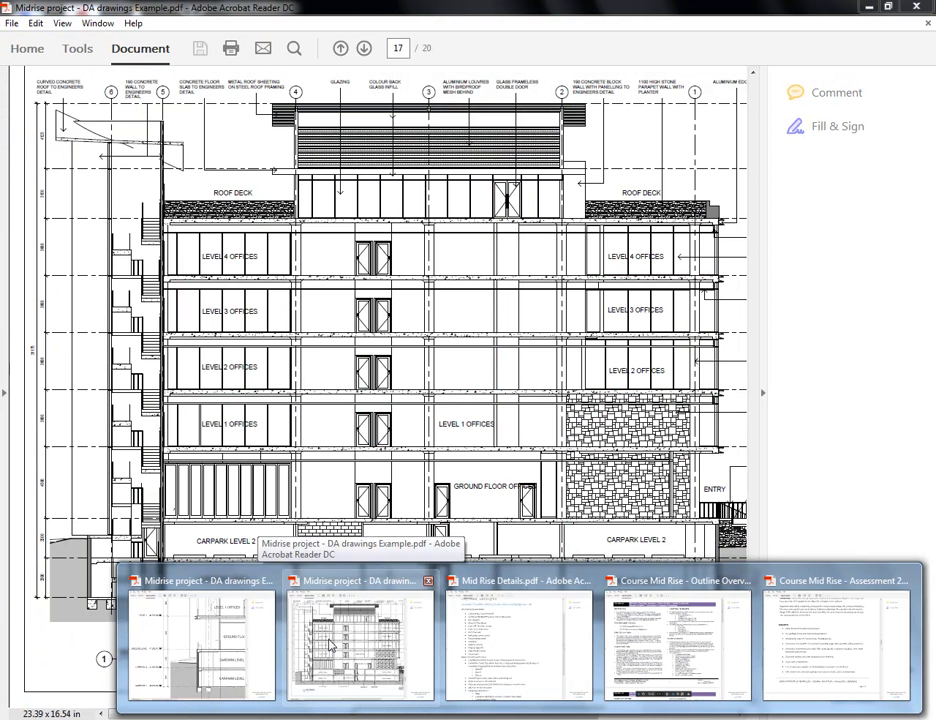
mouse_move(220, 640)
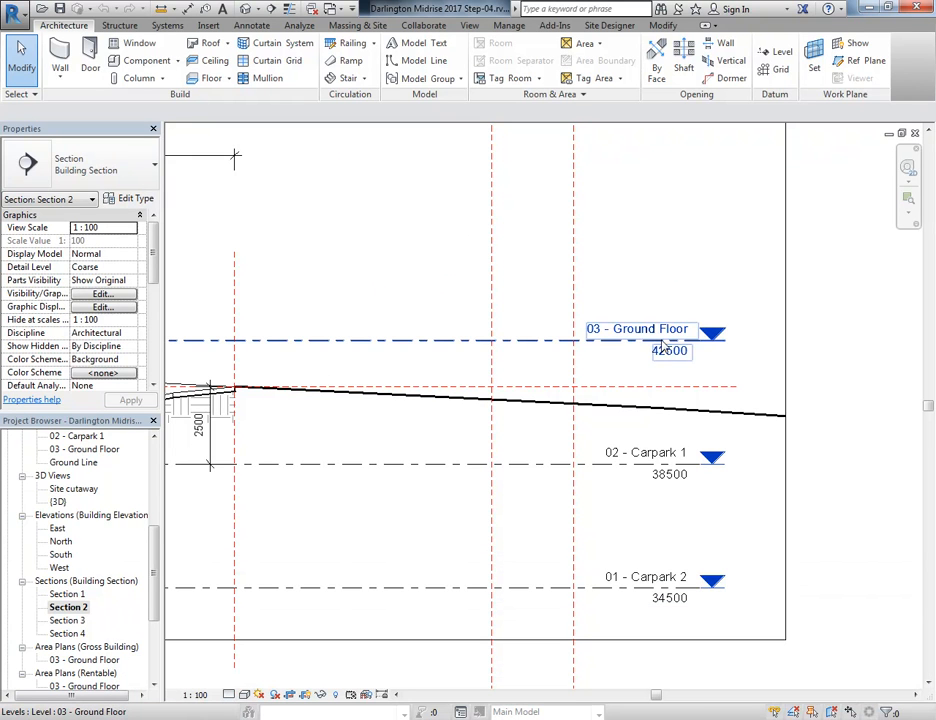
Step: Move the 03 - Ground Floor, 02 - Carpark 1 and 01 - Carpark 2 levels together straight up by 1000 mm
click(406, 342)
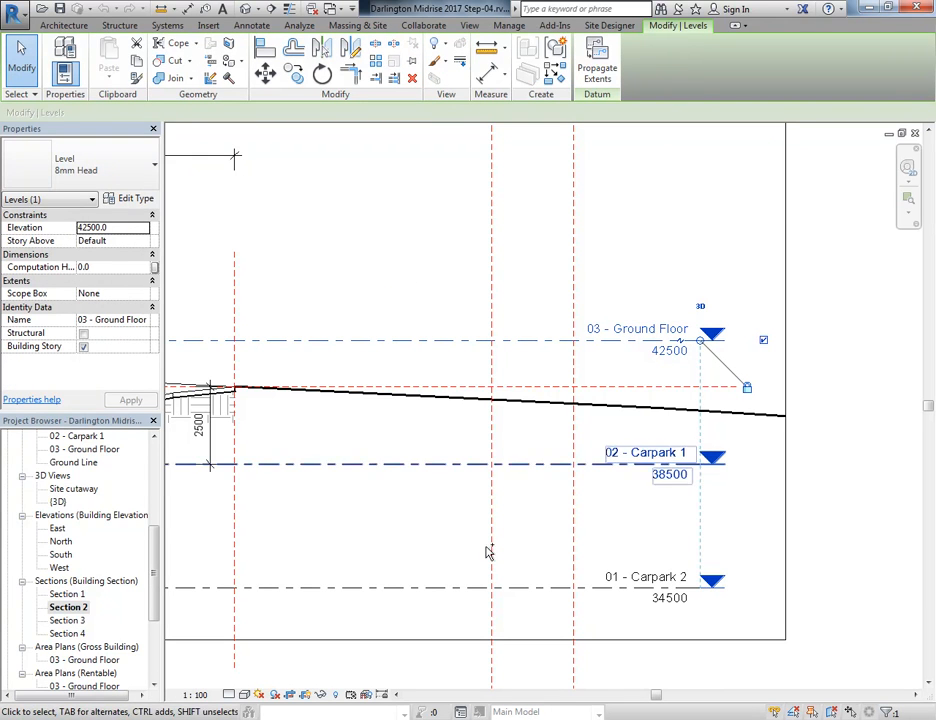
ctrl+click(415, 466)
ctrl+click(423, 588)
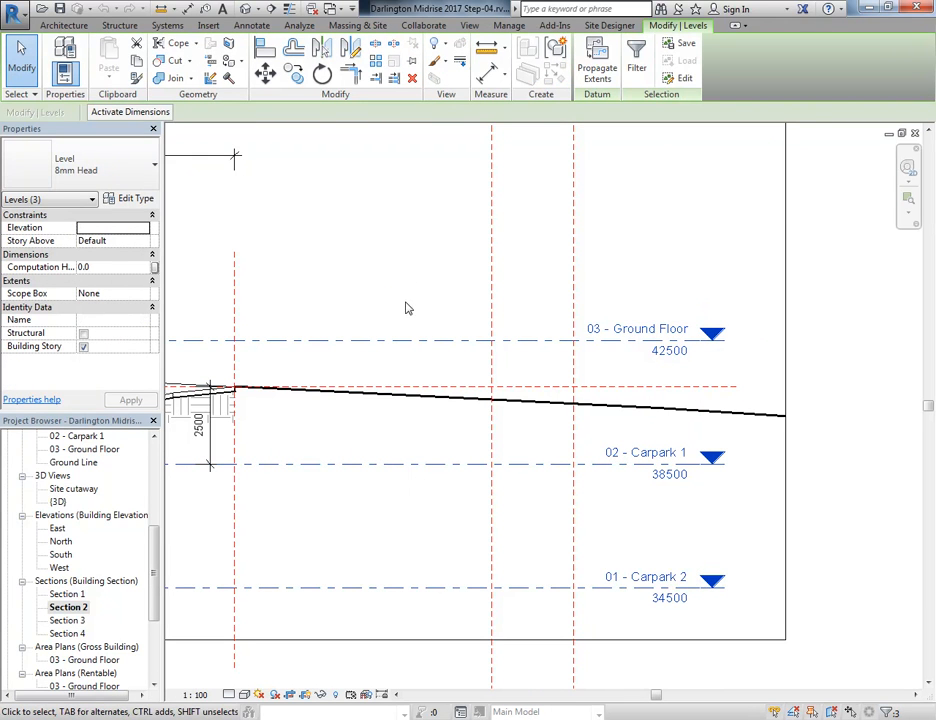
click(265, 72)
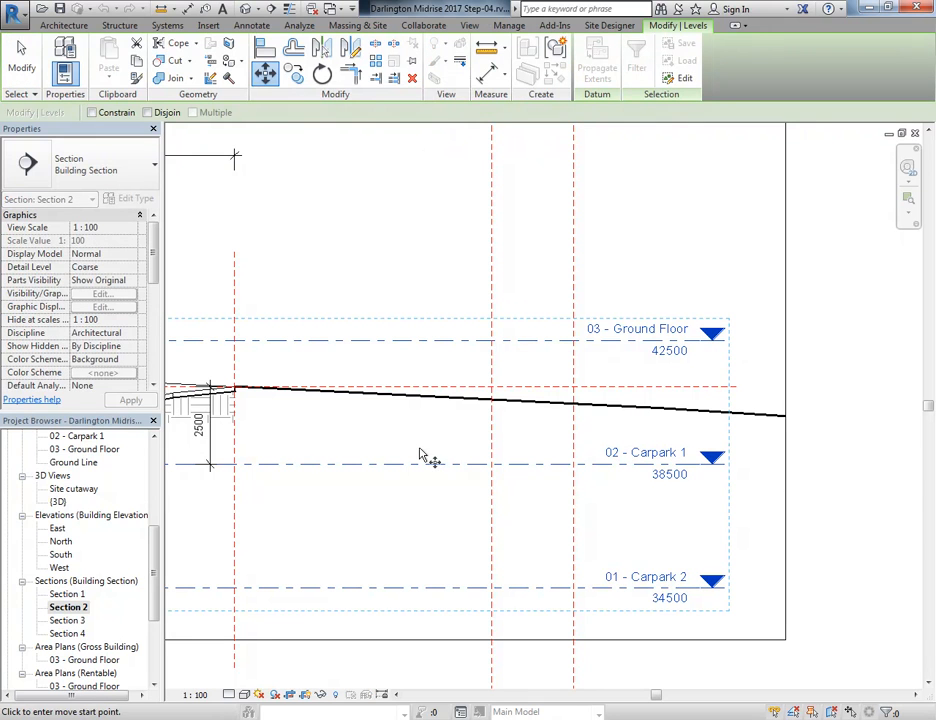
click(391, 349)
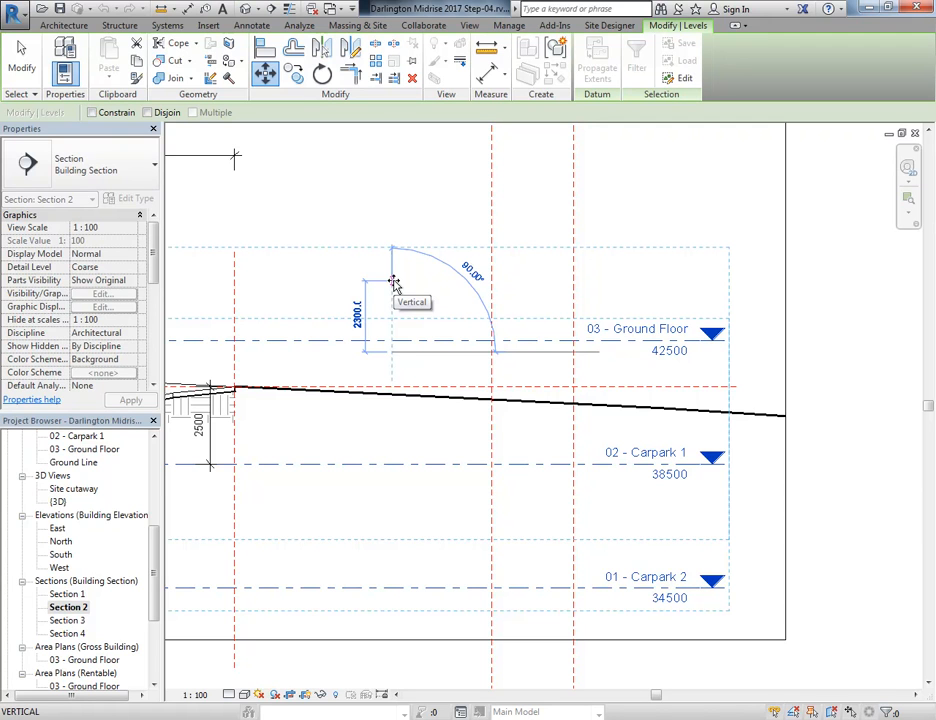
text(1000)
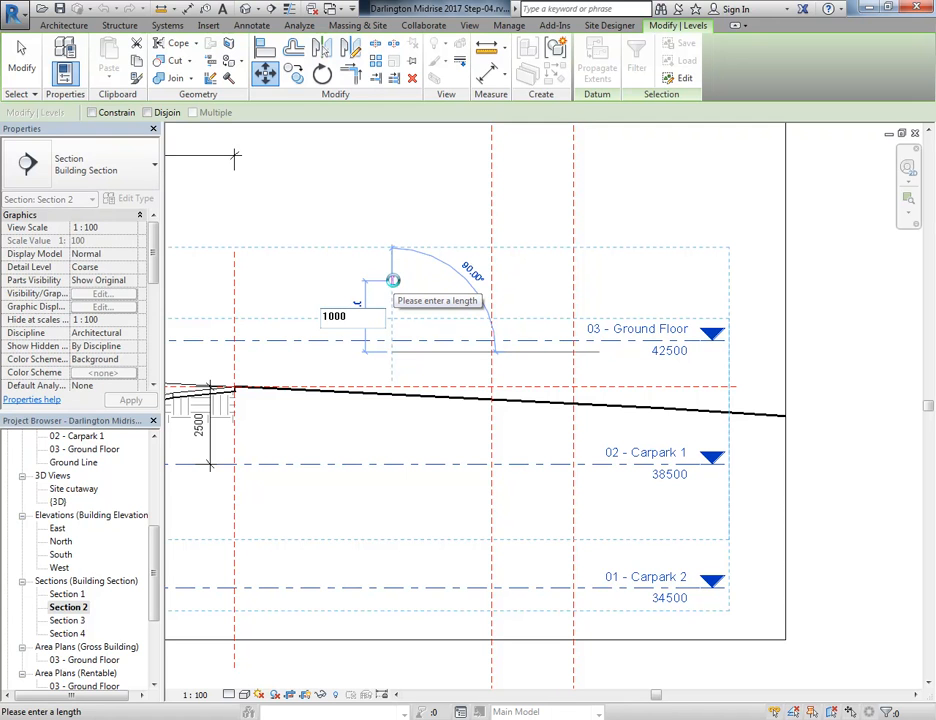
key(Return)
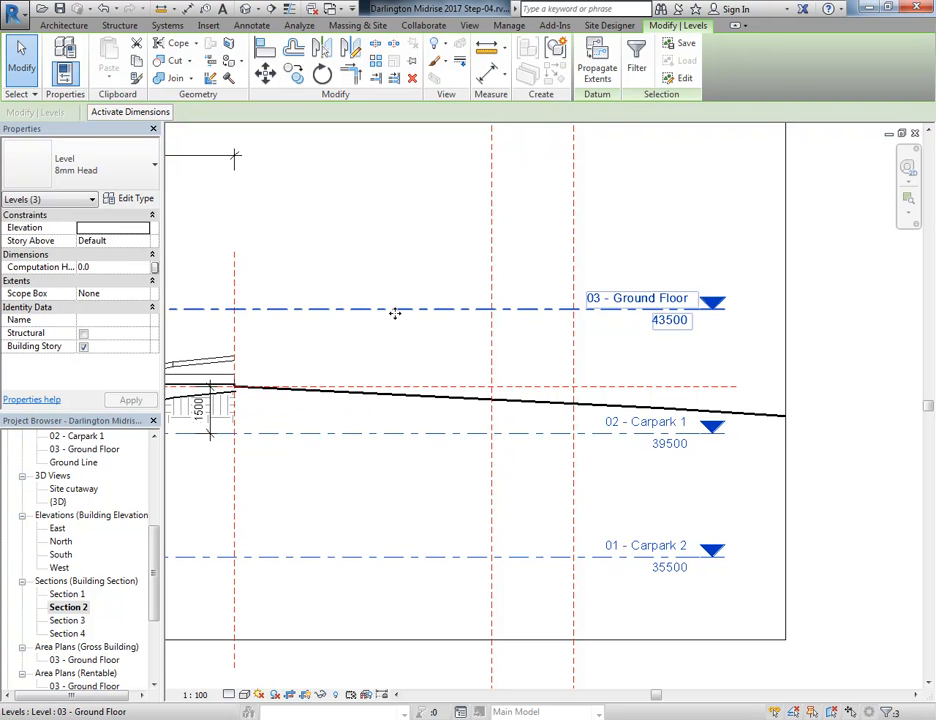
Step: Examine the carpark ramp, its transition and the filled region against the raised levels and ground line in Section 2
click(395, 309)
scroll(360, 222, down, 3)
middle_drag(347, 224, 628, 362)
scroll(628, 362, down, 2)
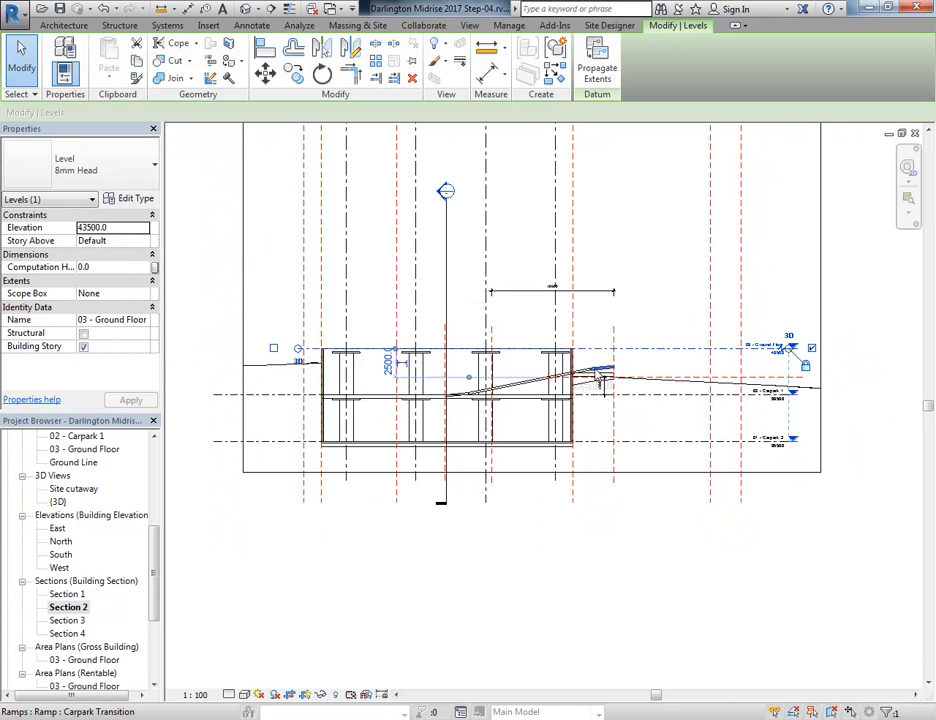
scroll(600, 350, up, 3)
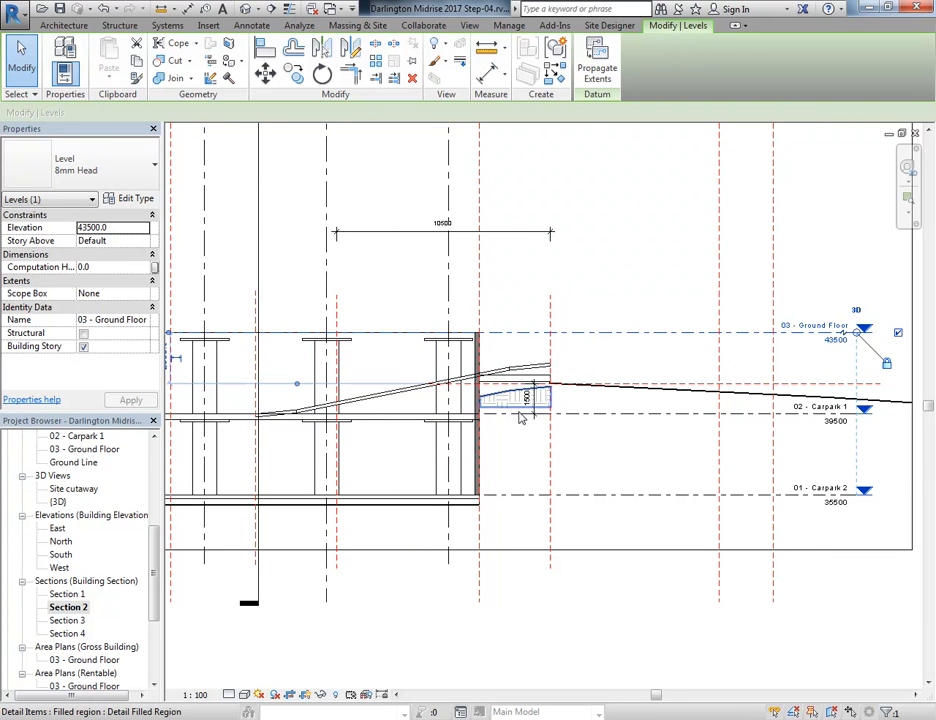
click(530, 278)
scroll(537, 270, down, 1)
middle_drag(538, 288, 610, 320)
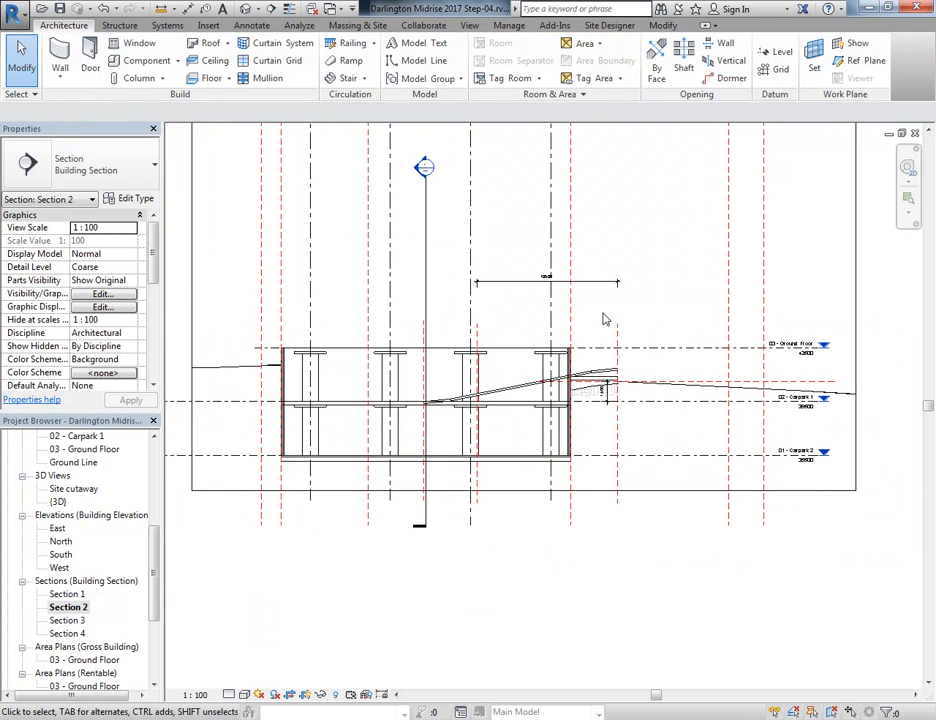
middle_drag(706, 364, 637, 350)
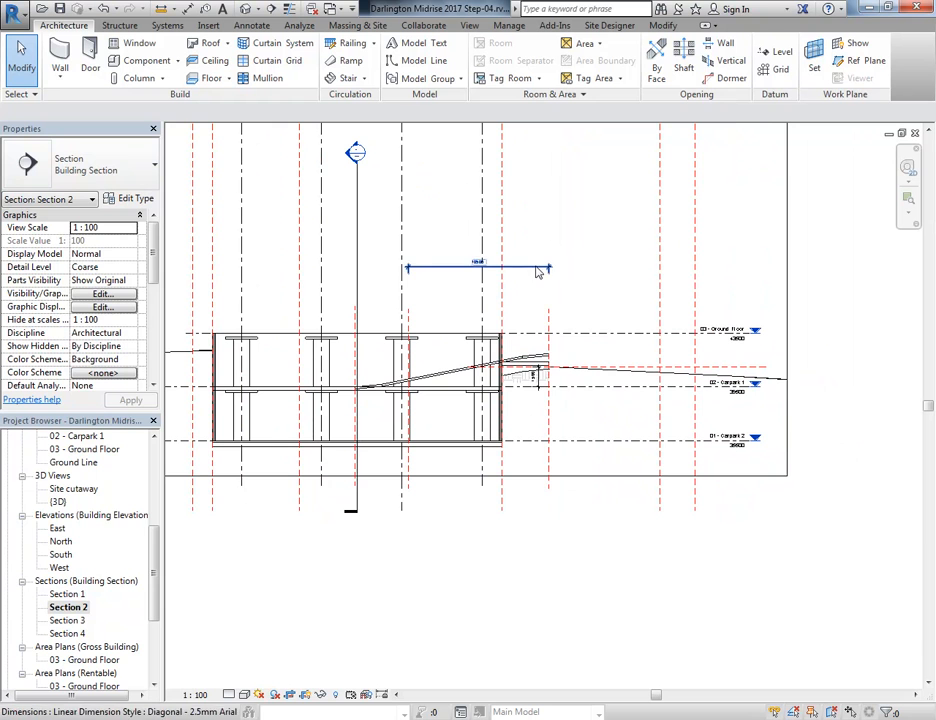
Step: Open the 03 - Ground Floor floor plan and frame the building's column grid
scroll(152, 505, up, 4)
scroll(152, 505, up, 2)
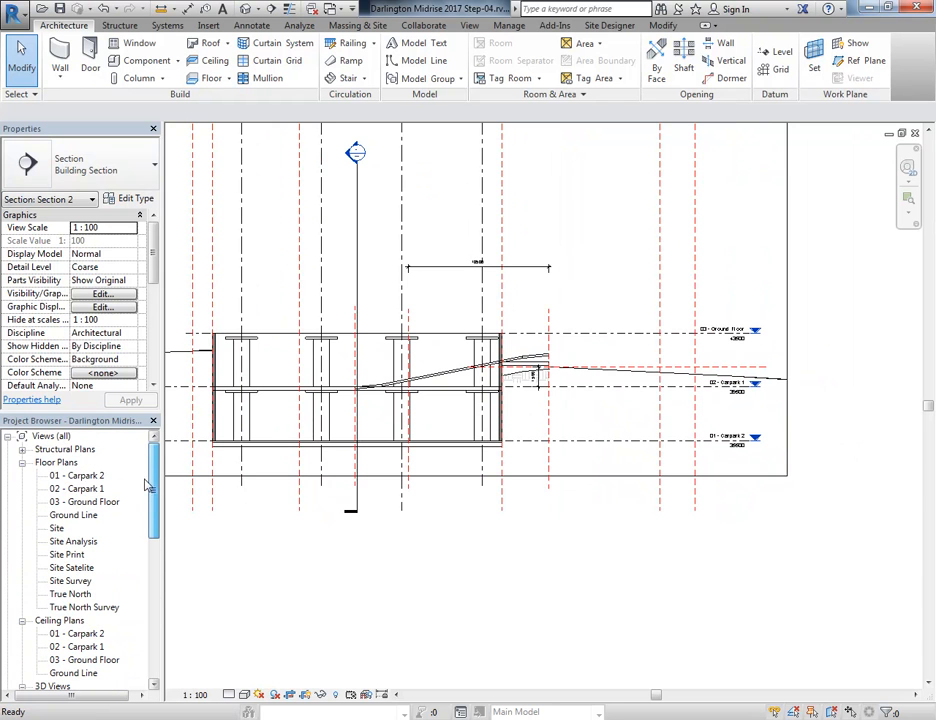
click(76, 488)
double_click(88, 501)
mouse_move(604, 571)
middle_down()
mouse_move(516, 531)
mouse_move(401, 458)
mouse_move(410, 465)
middle_up()
scroll(370, 348, up, 2)
scroll(410, 465, up, 1)
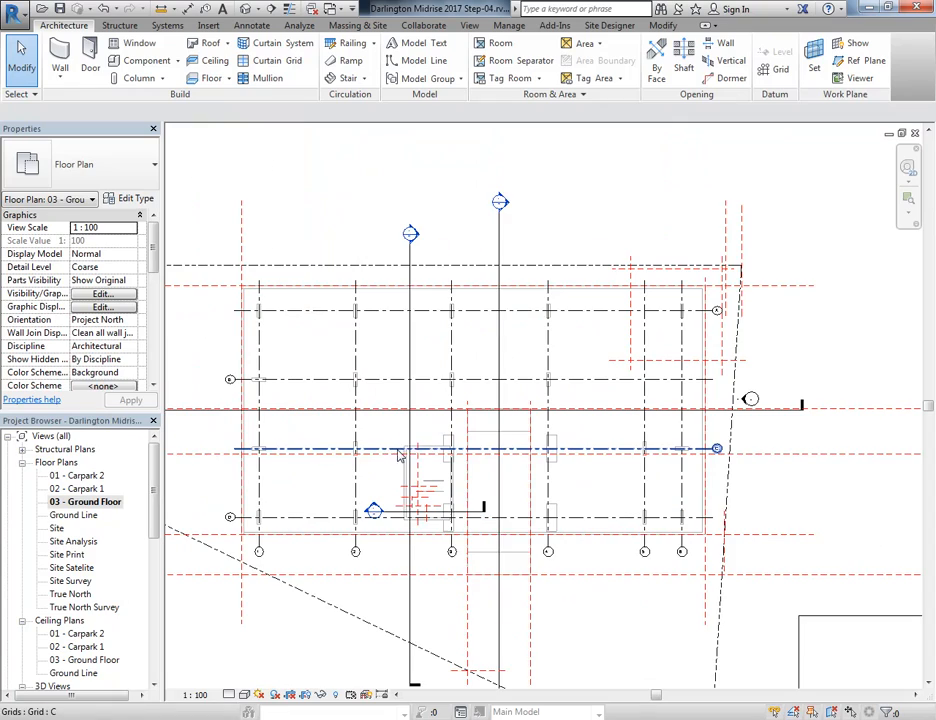
Step: Switch to the DA drawings PDF and examine the column and grid layout on the Ground Floor plan, page 5
mouse_move(771, 690)
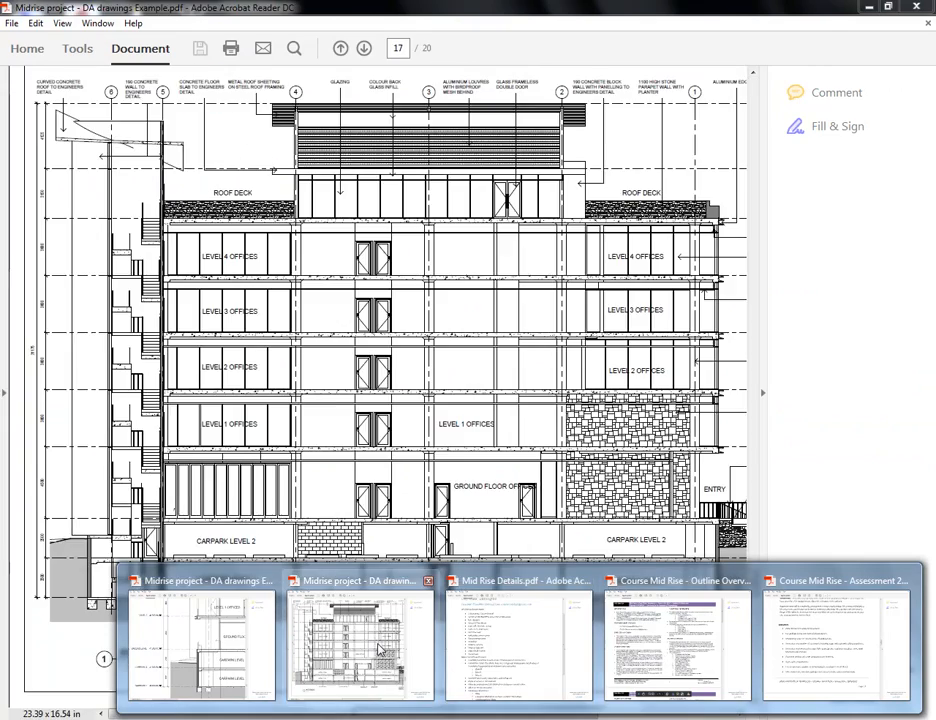
click(358, 645)
scroll(258, 386, up, 10)
scroll(258, 386, up, 8)
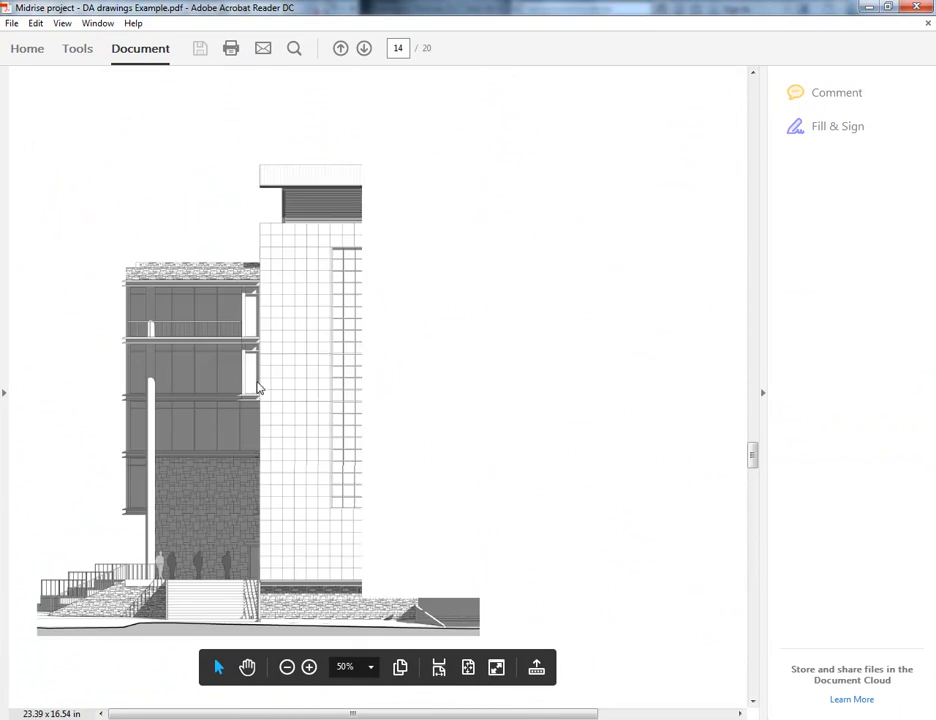
mouse_move(755, 437)
mouse_down()
mouse_move(760, 182)
mouse_move(758, 226)
mouse_up()
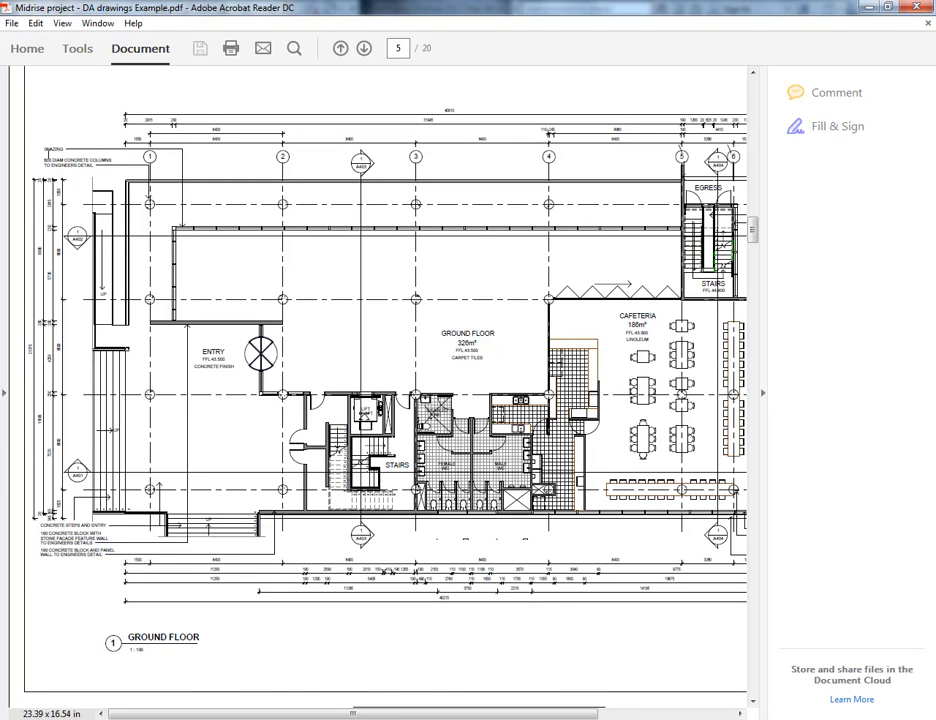
ctrl+scroll(168, 293, down, 2)
ctrl+scroll(168, 293, up, 2)
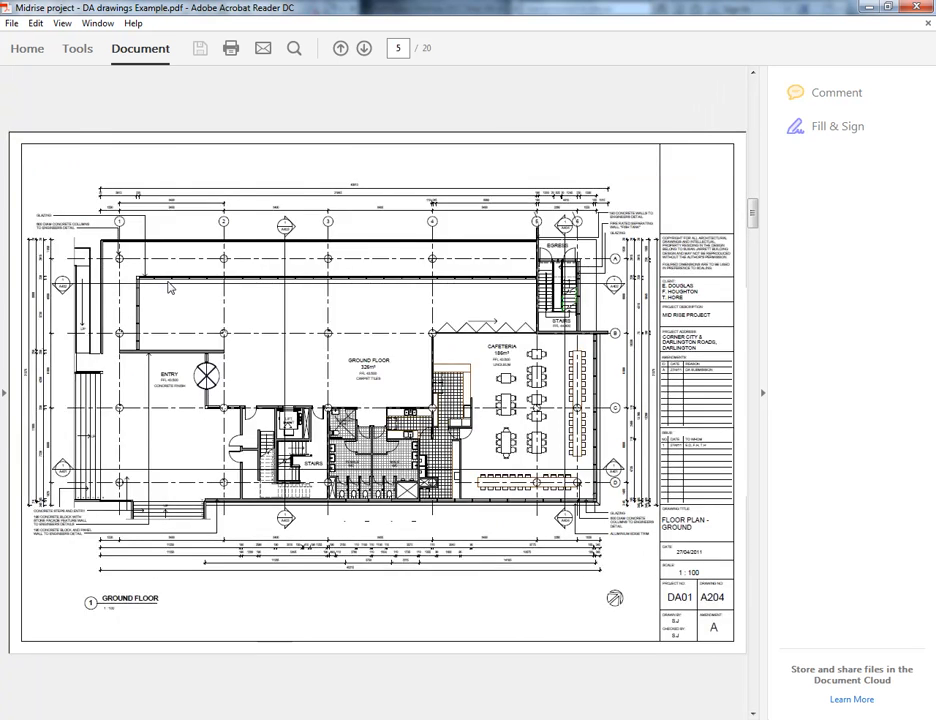
ctrl+scroll(168, 293, down, 1)
ctrl+scroll(116, 231, up, 3)
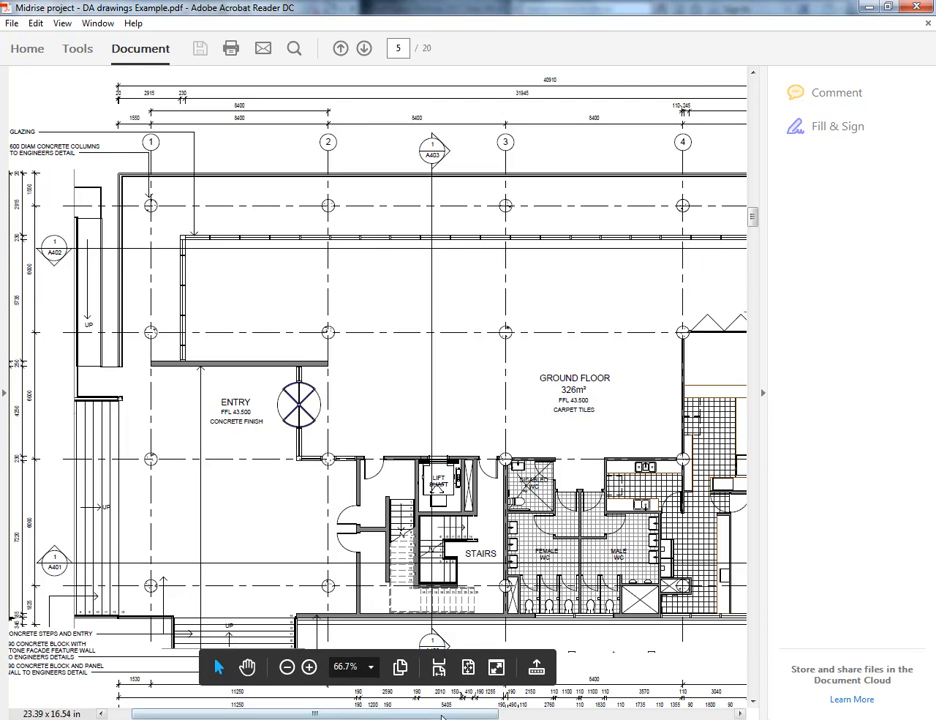
Step: Switch back to Revit, start placing a structural column, and browse the family library to the Concrete folder within Structural Columns
click(394, 718)
middle_drag(355, 318, 396, 320)
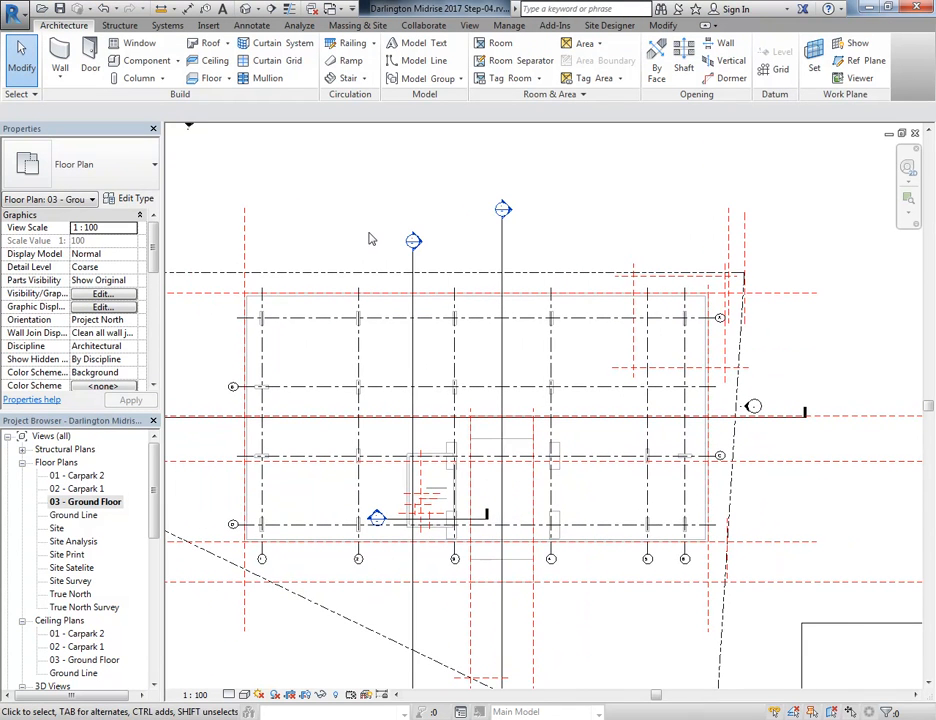
click(162, 79)
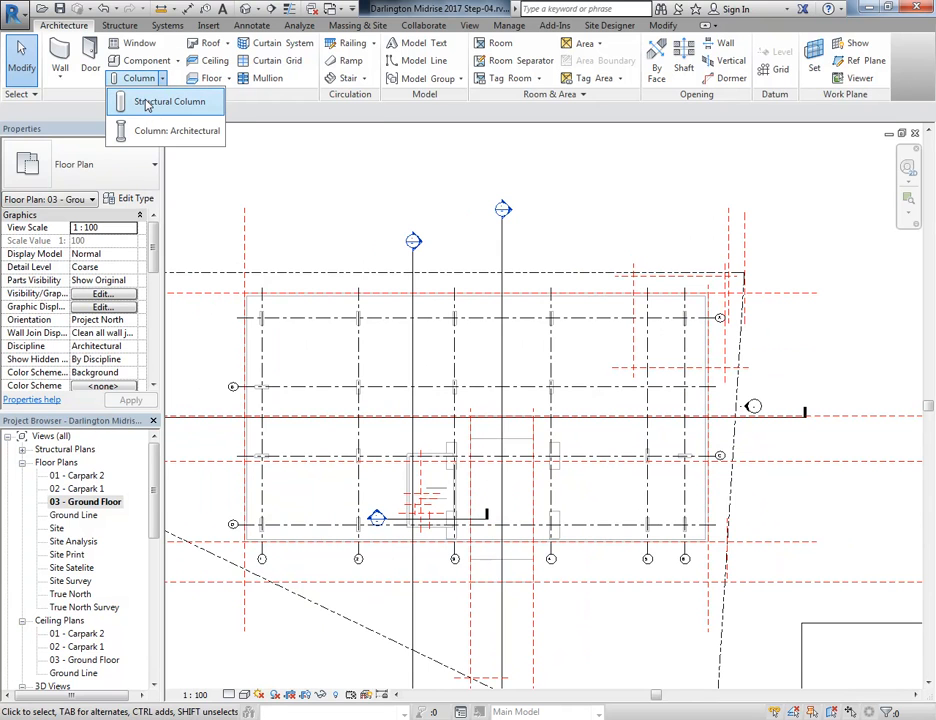
click(148, 102)
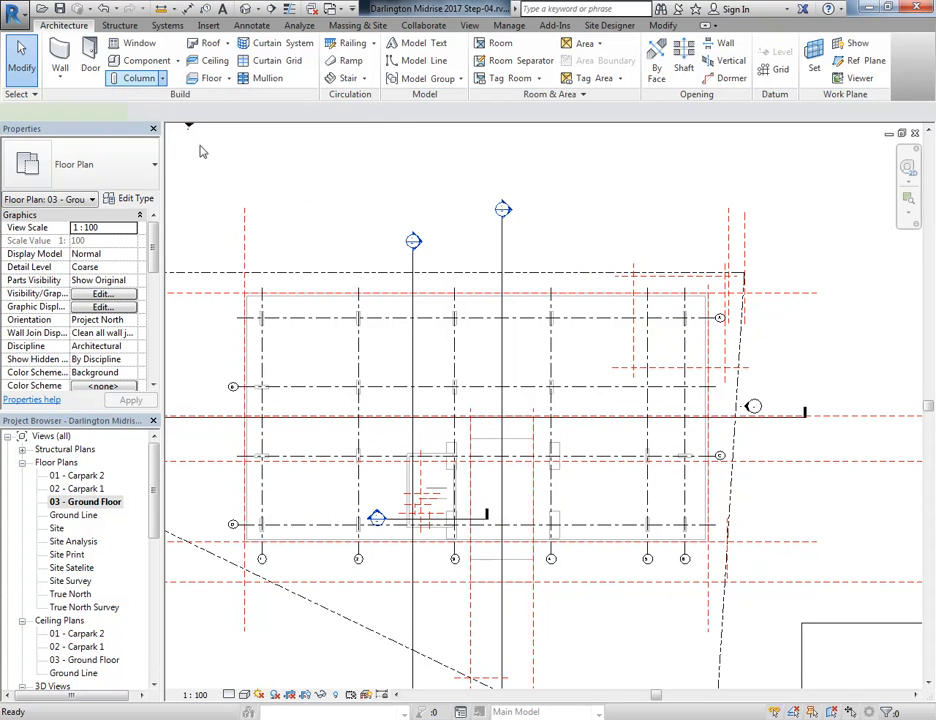
click(590, 62)
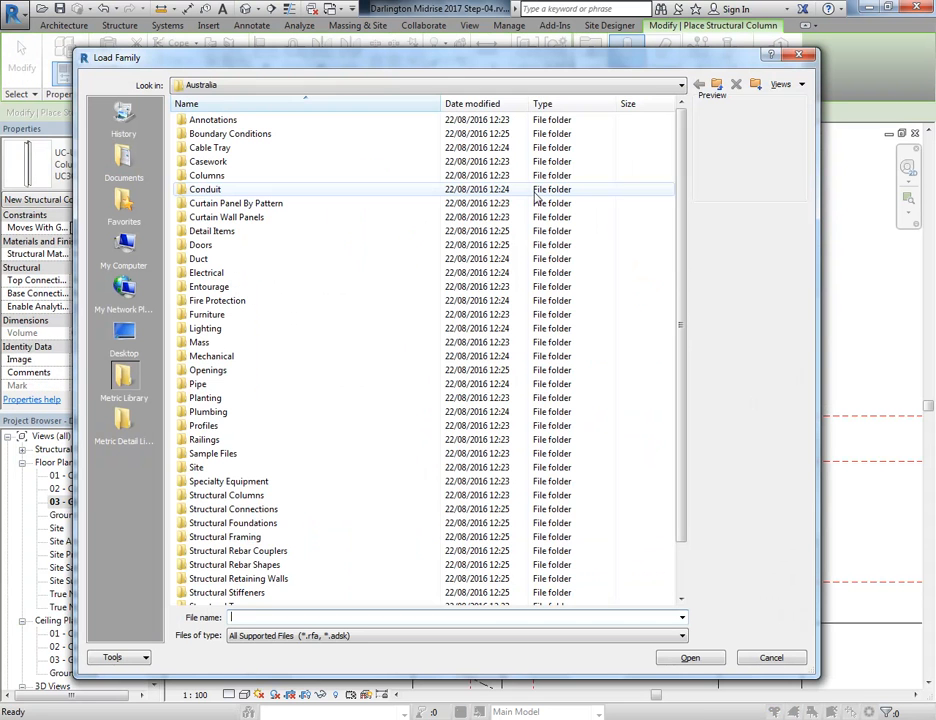
click(212, 496)
click(200, 176)
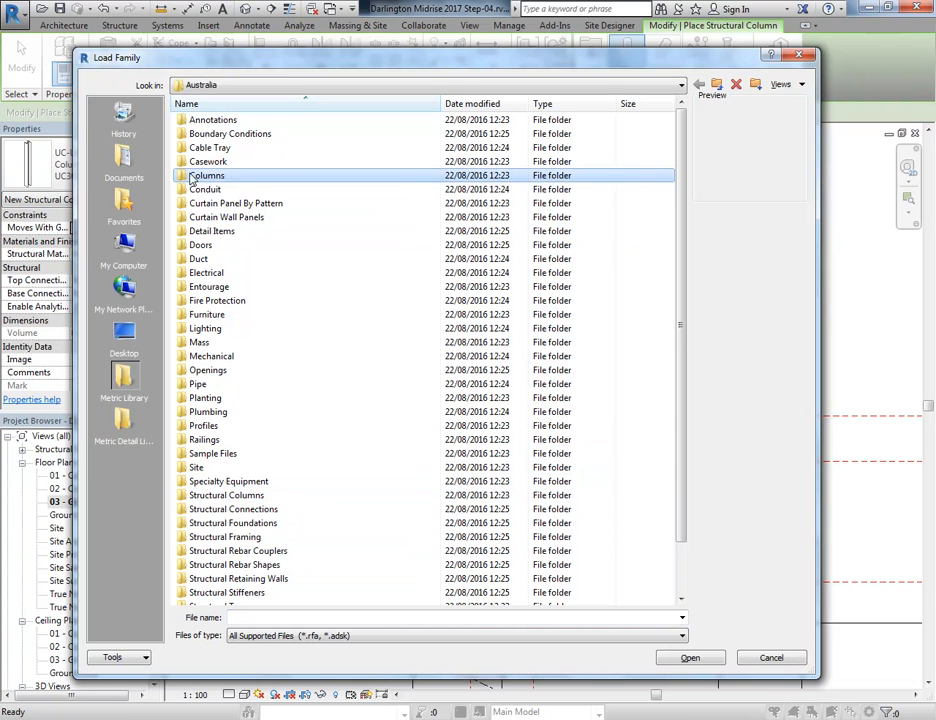
double_click(200, 176)
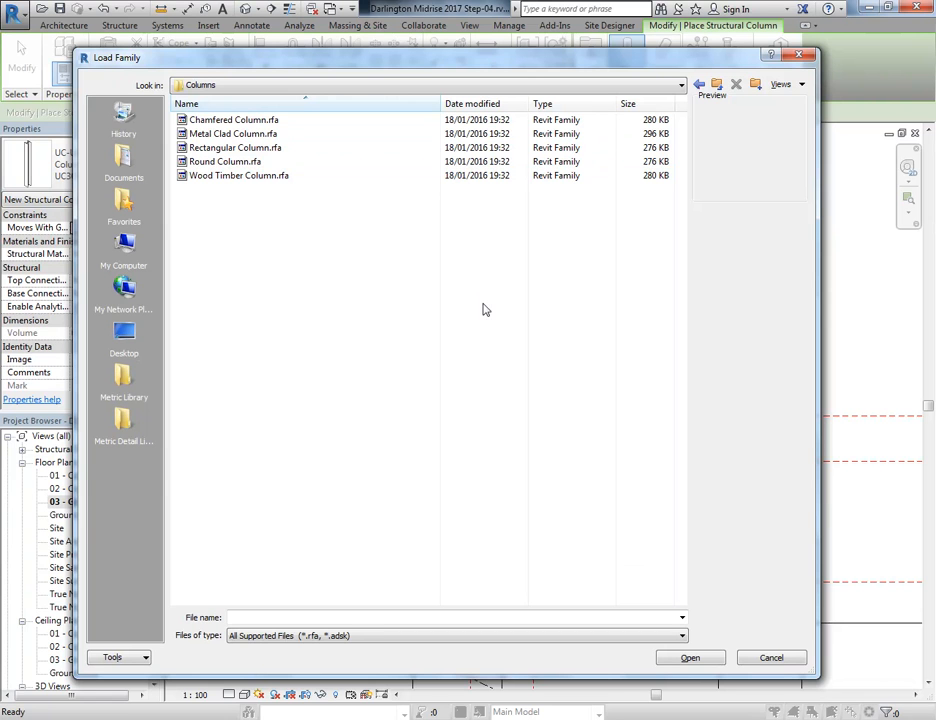
click(716, 84)
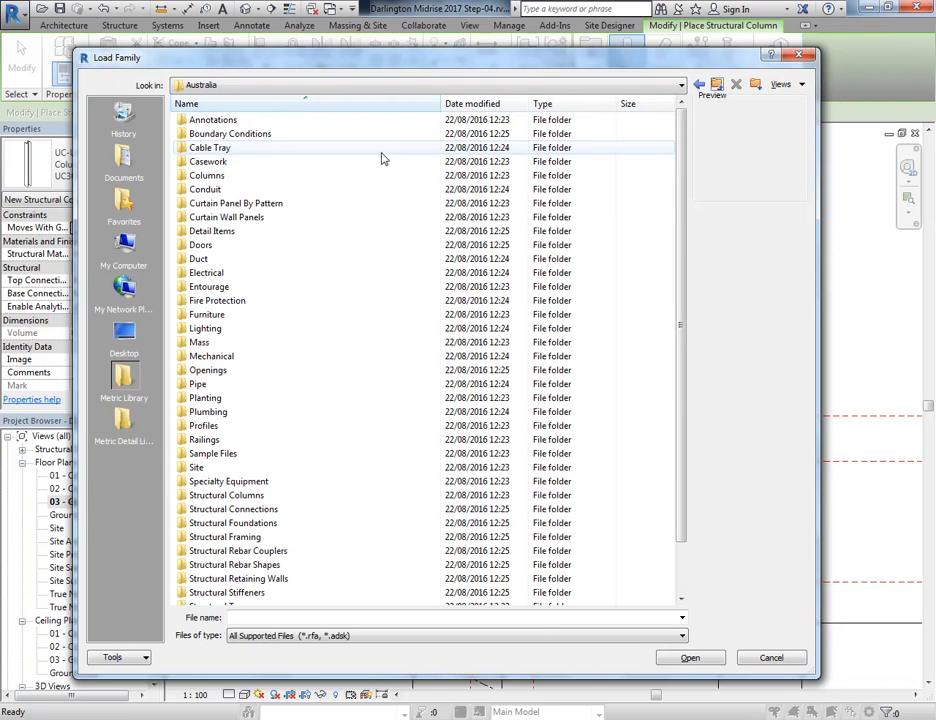
click(202, 180)
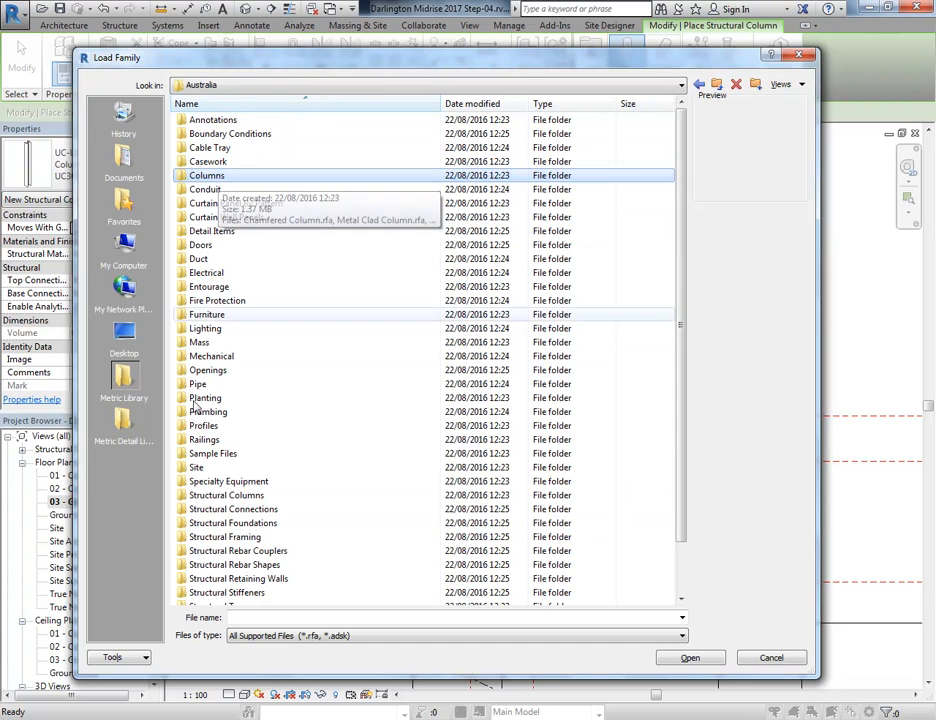
double_click(212, 497)
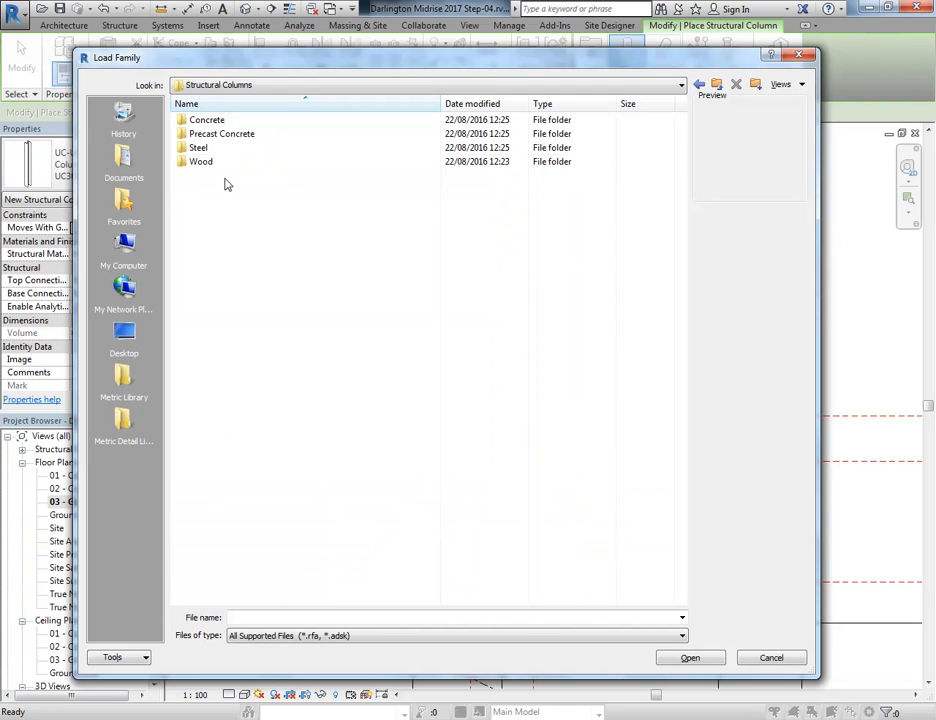
double_click(186, 121)
Step: Compare the previews of the concrete column families and load Concrete-Round-Column.rfa
click(216, 135)
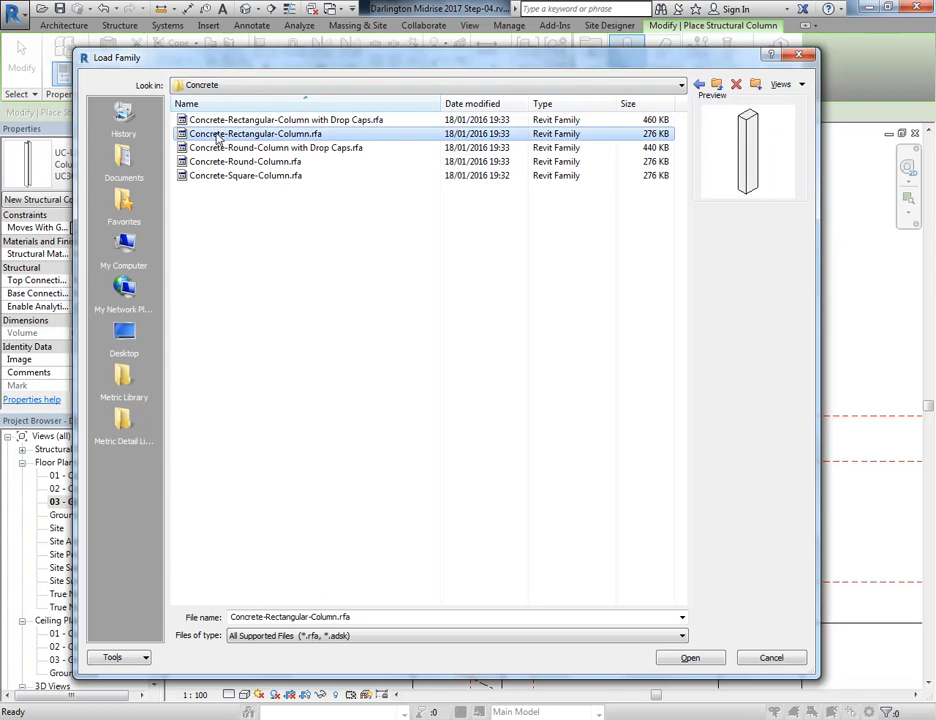
click(220, 162)
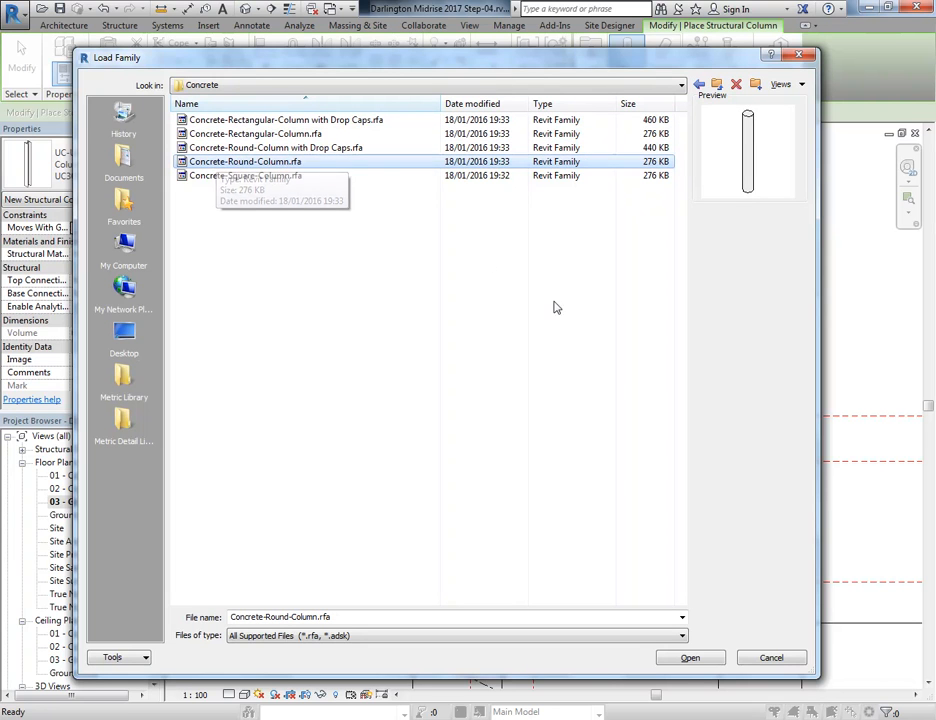
click(349, 120)
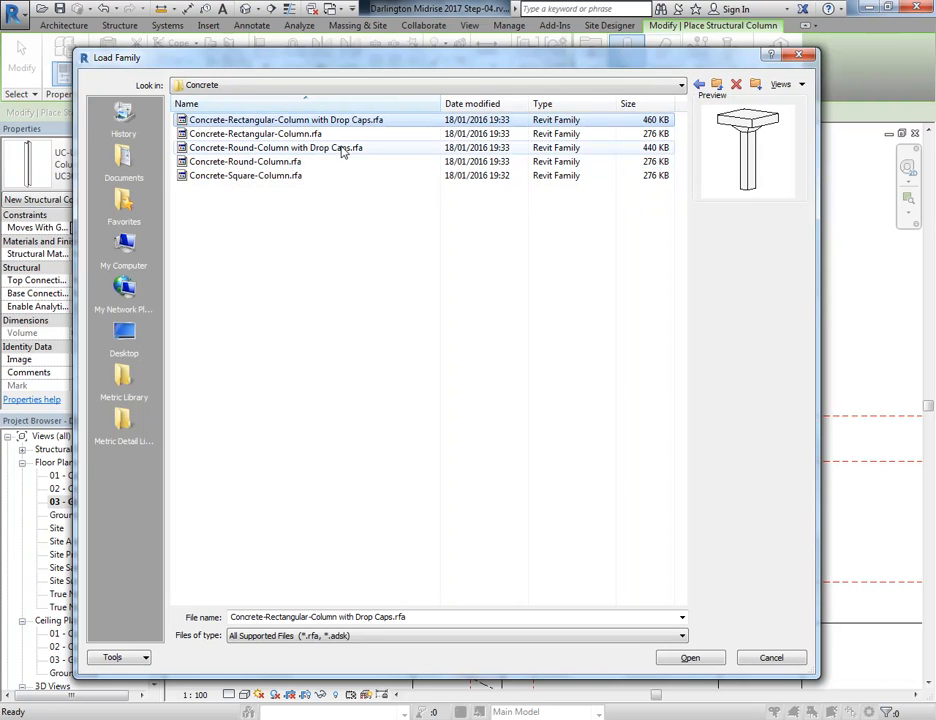
click(342, 148)
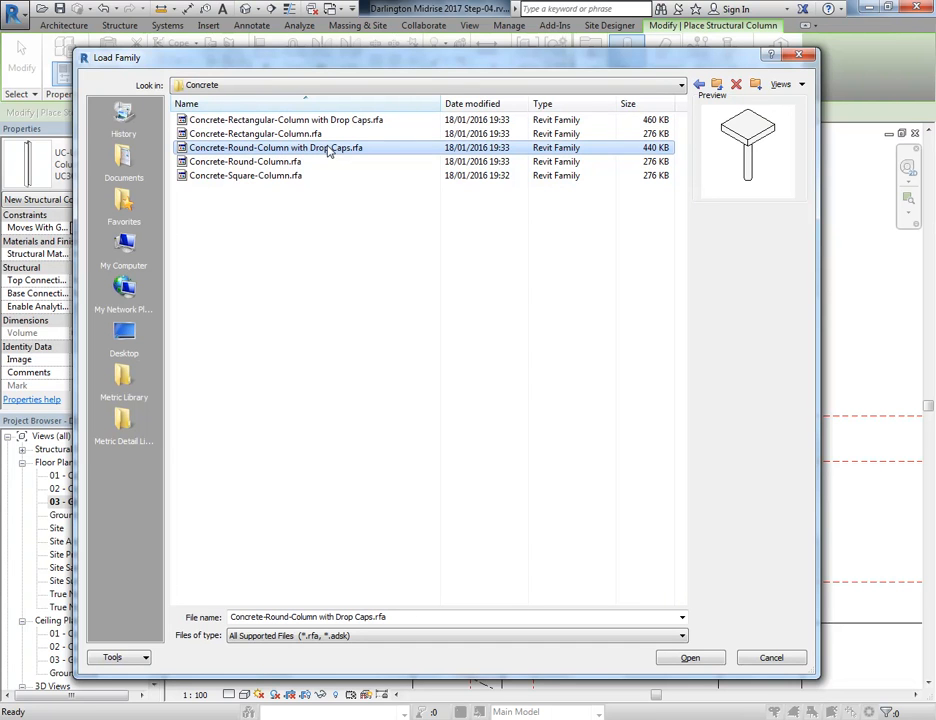
click(258, 132)
click(297, 121)
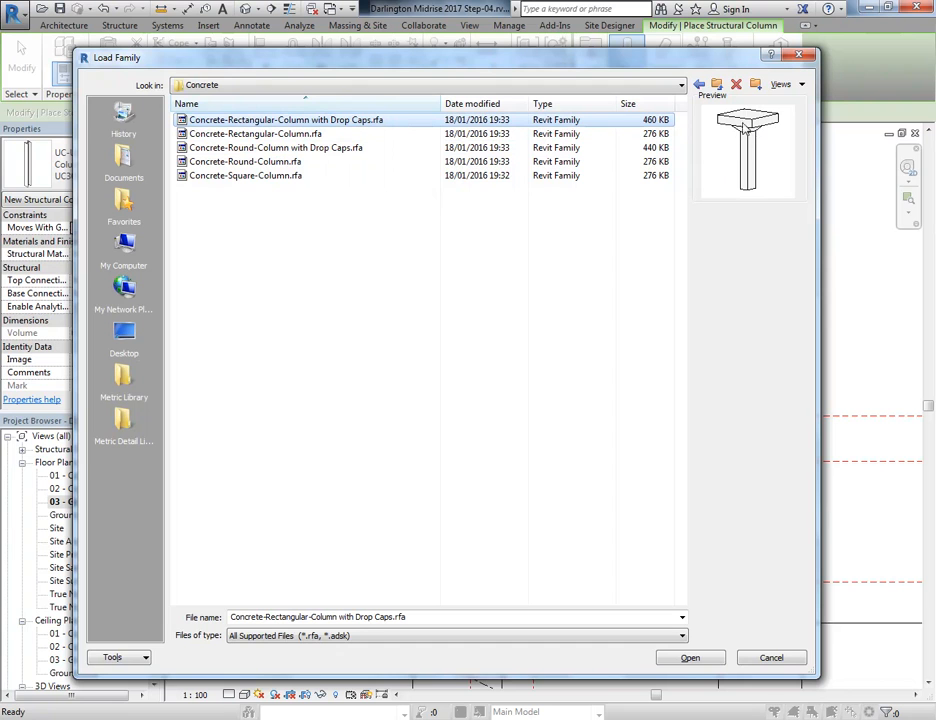
click(257, 148)
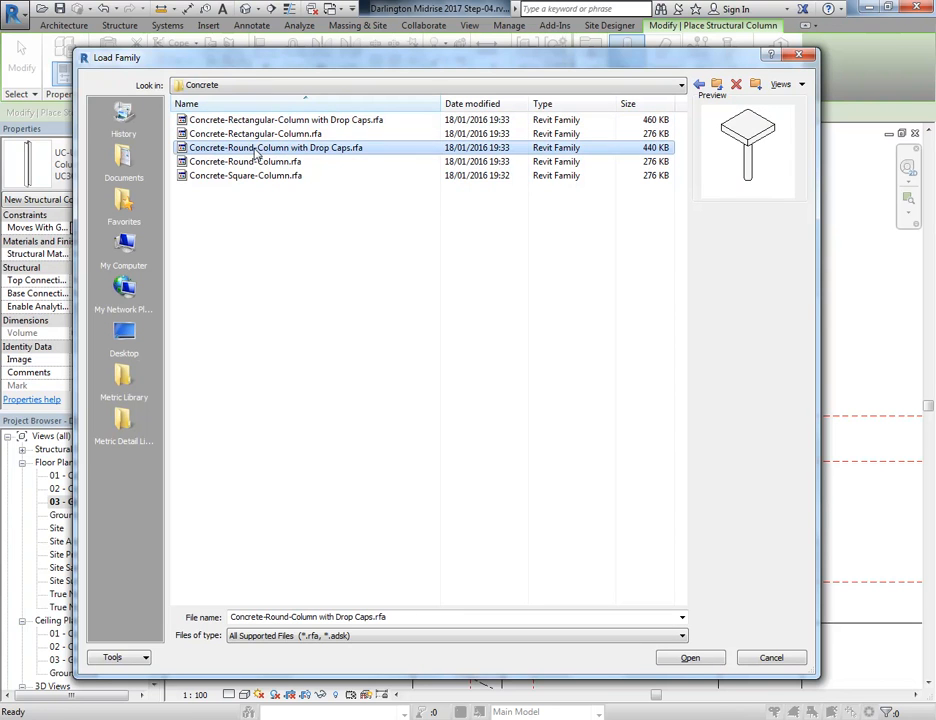
click(263, 163)
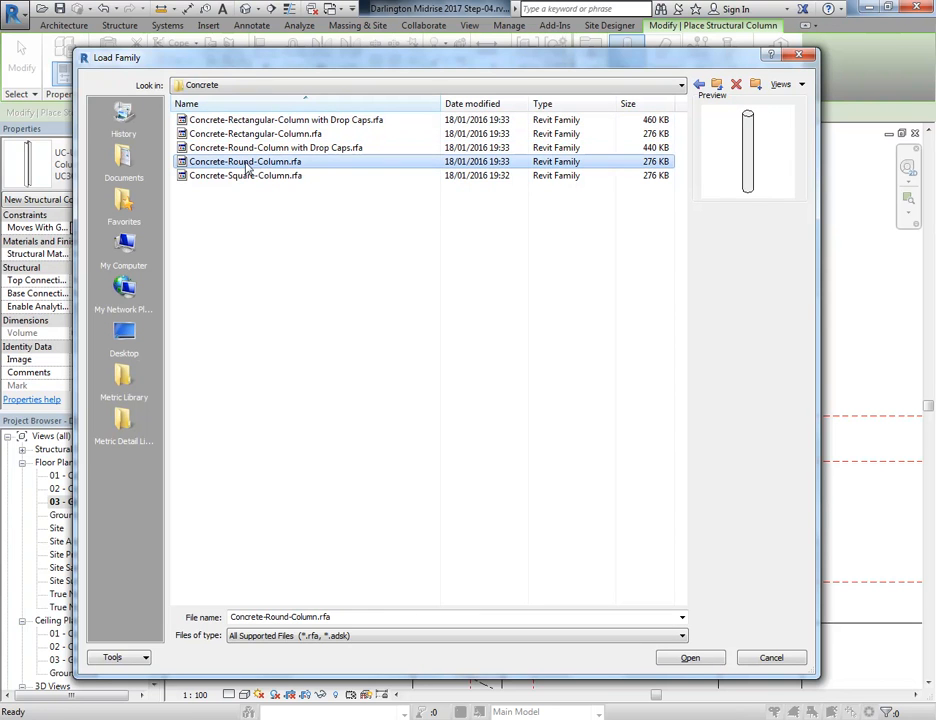
double_click(226, 163)
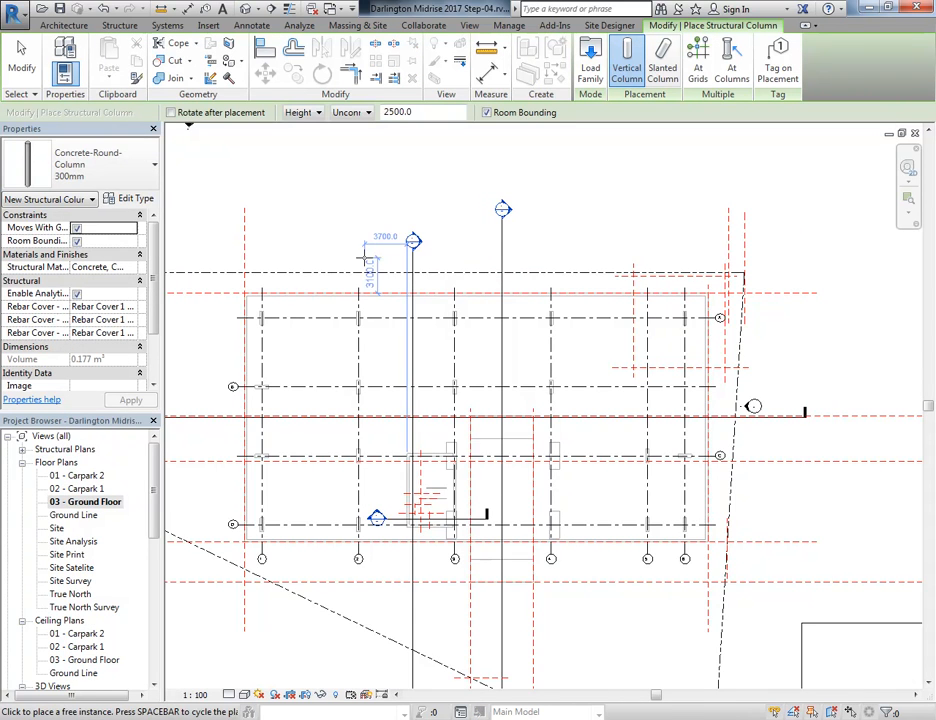
Step: Try the Depth option for the column placement and restore it to Height with an Unconnected top
scroll(340, 335, up, 4)
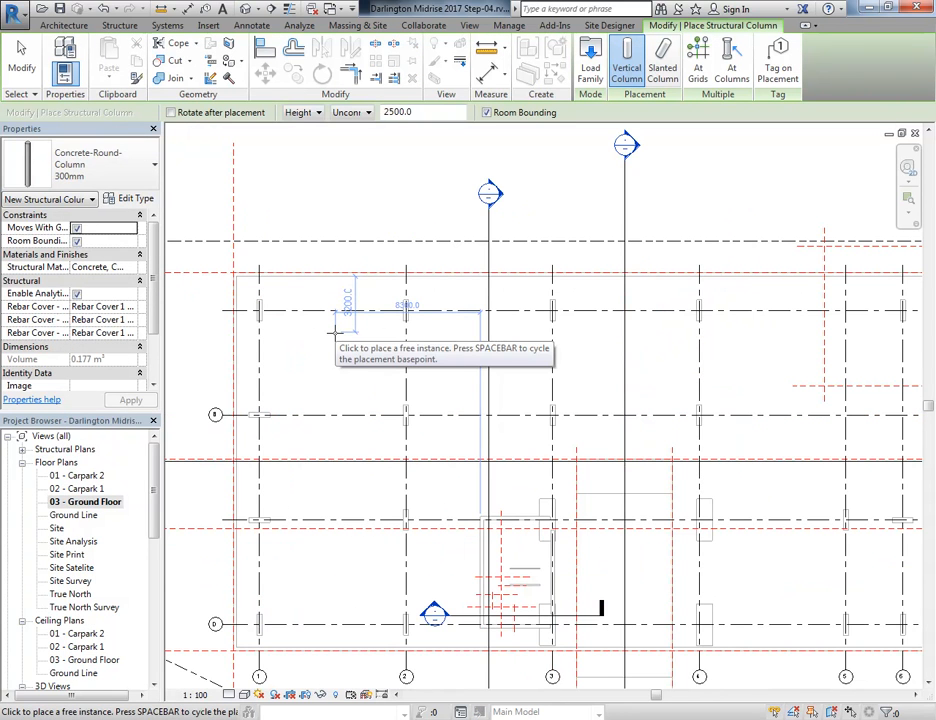
scroll(380, 352, up, 3)
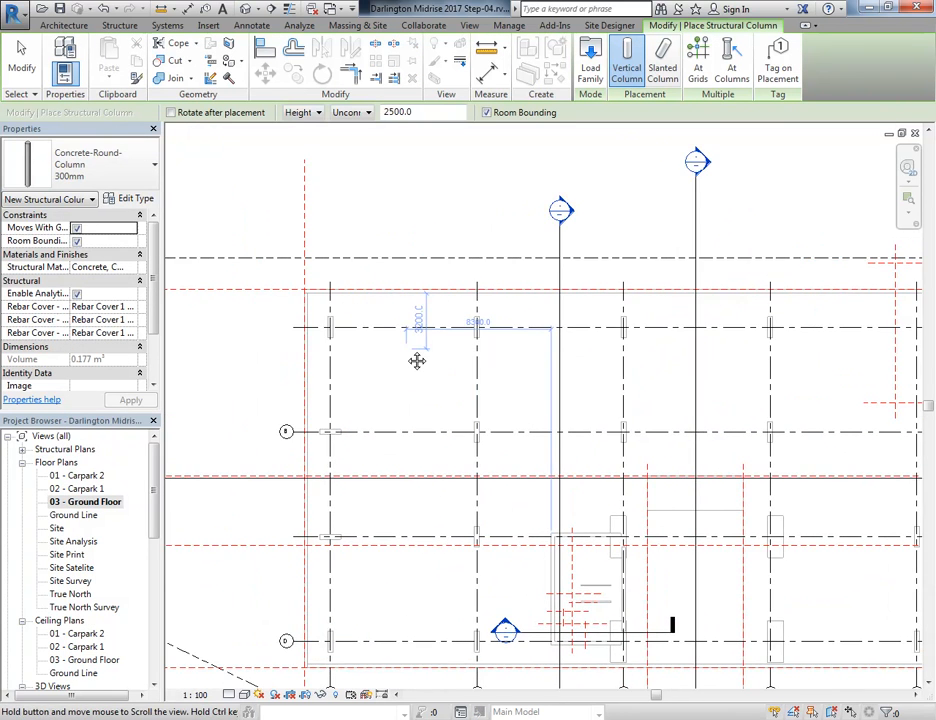
click(305, 113)
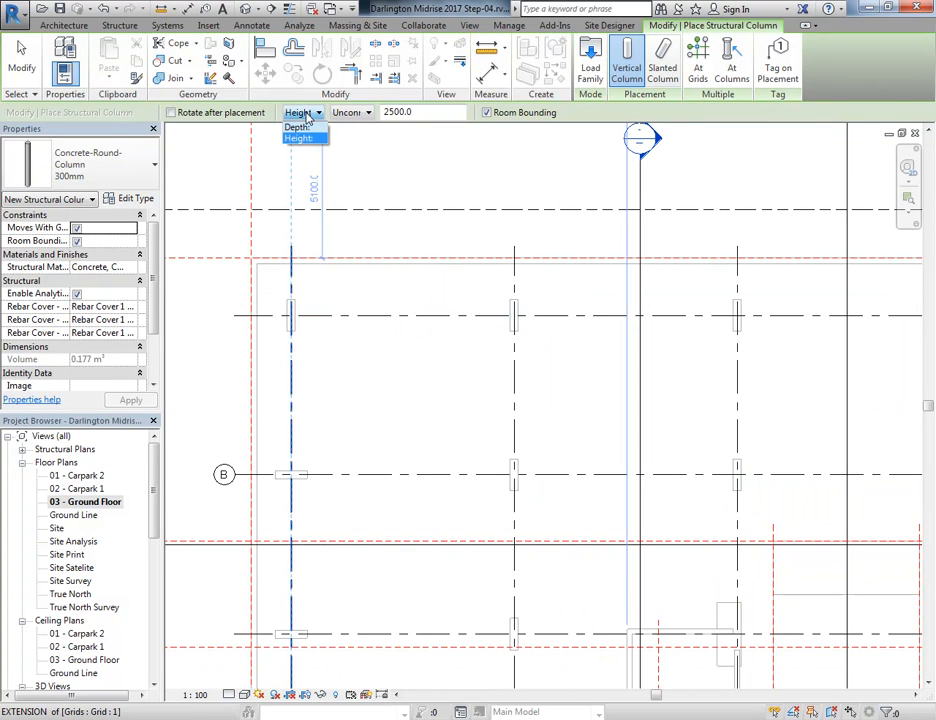
click(297, 122)
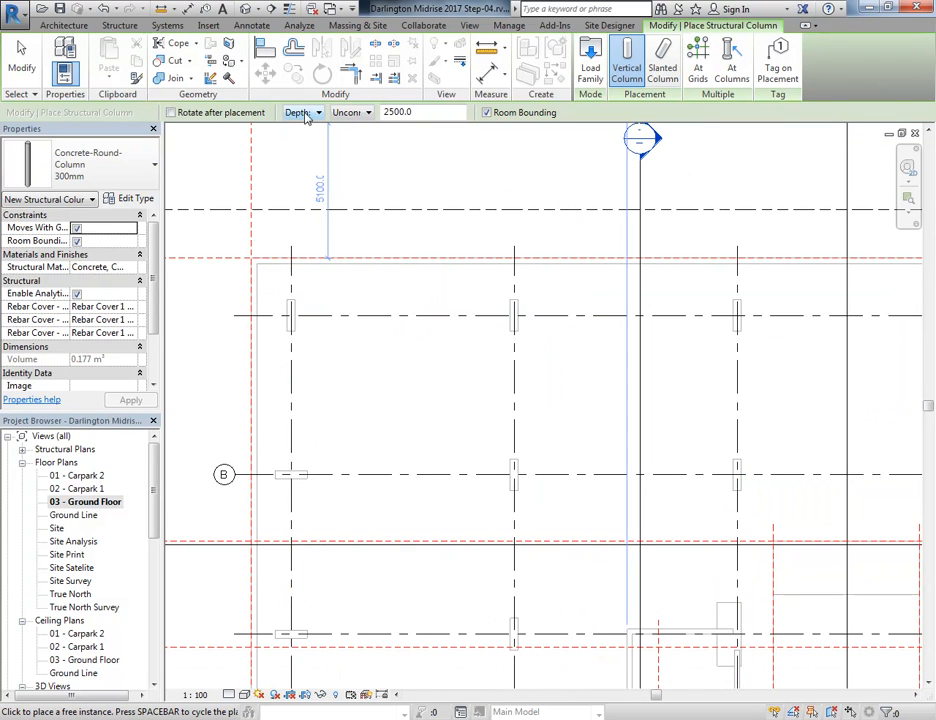
click(307, 113)
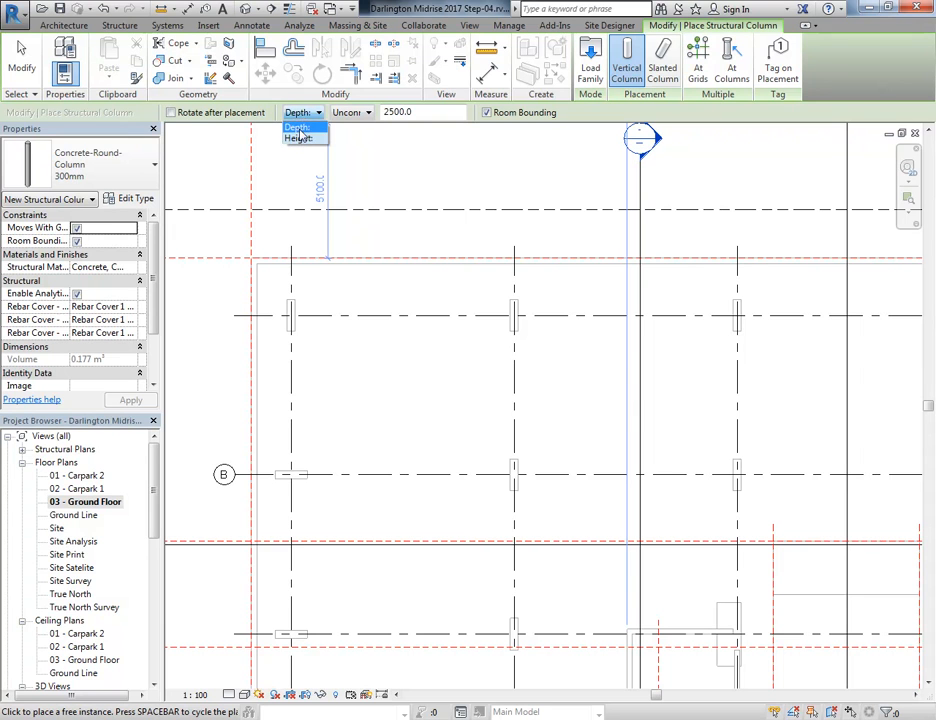
click(298, 139)
click(361, 113)
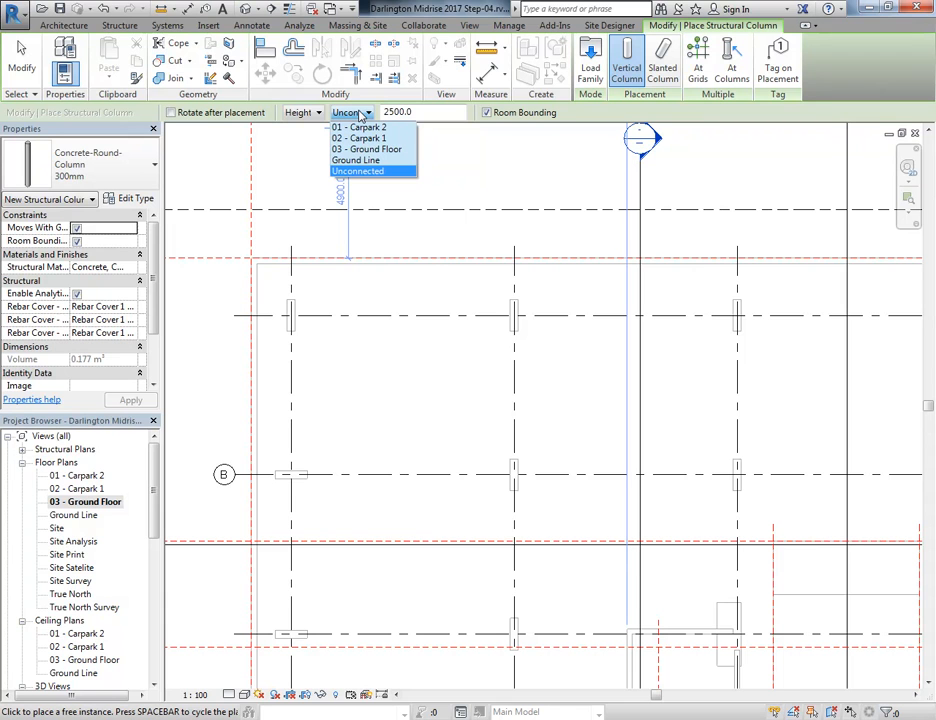
click(357, 171)
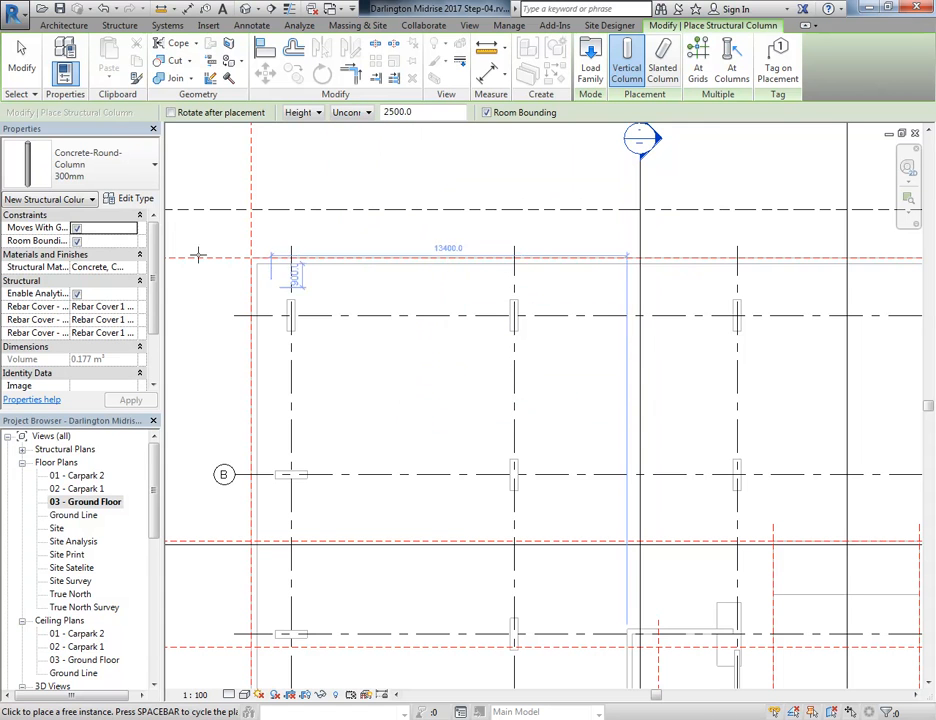
Step: Place one 600mm Concrete-Round-Column at the intersection of grids 1 and A, and end the column placement
click(84, 166)
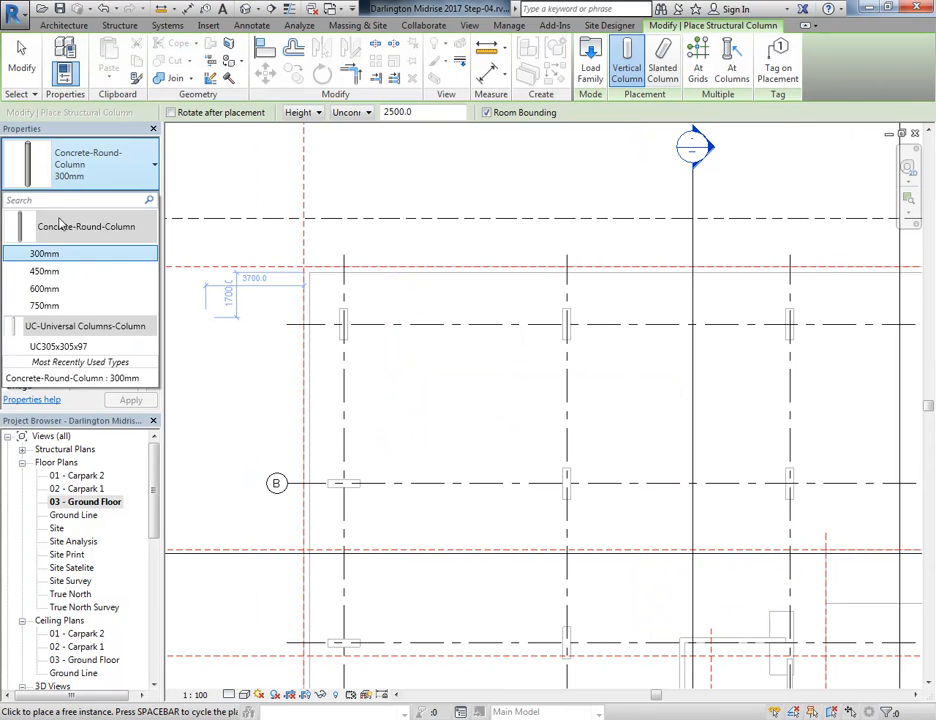
click(44, 288)
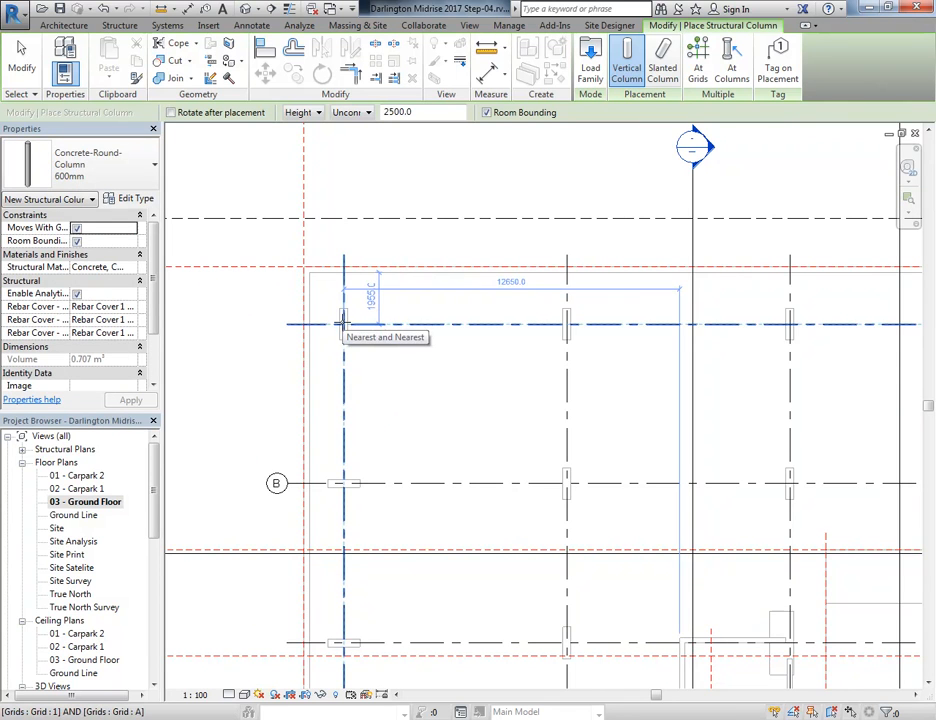
scroll(342, 320, up, 3)
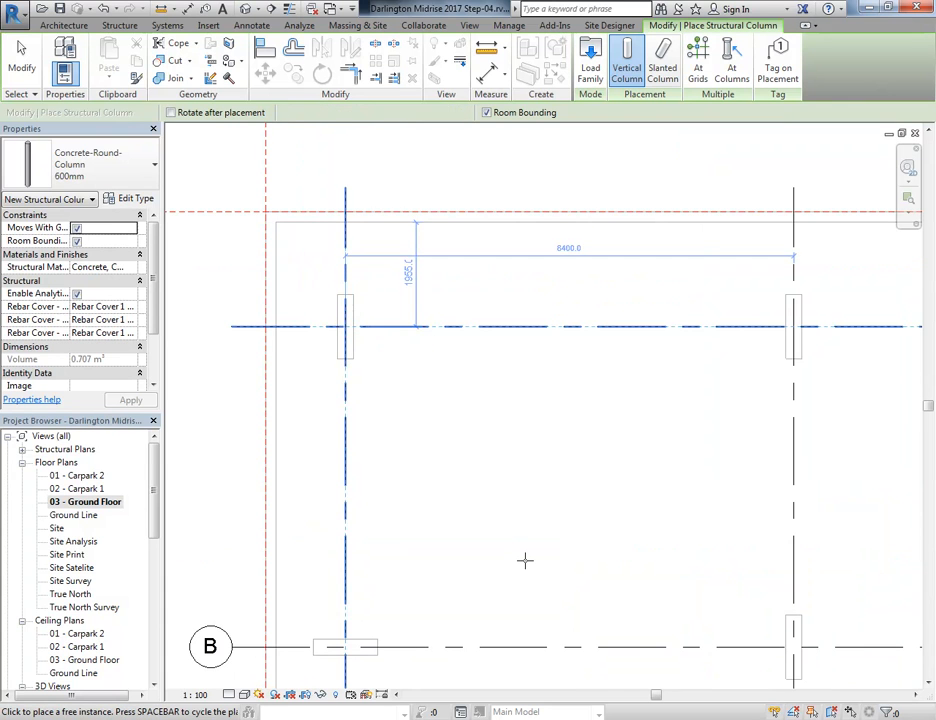
right_click(474, 283)
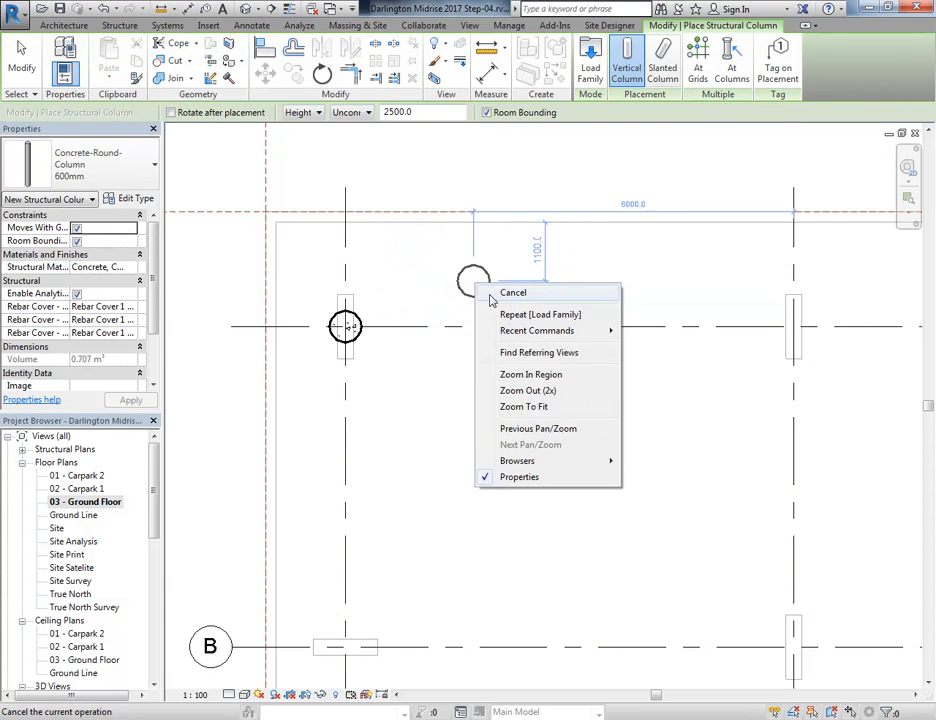
click(492, 294)
Step: Open the default 3D view and examine the round column placed at the building's corner above the carpark
click(245, 8)
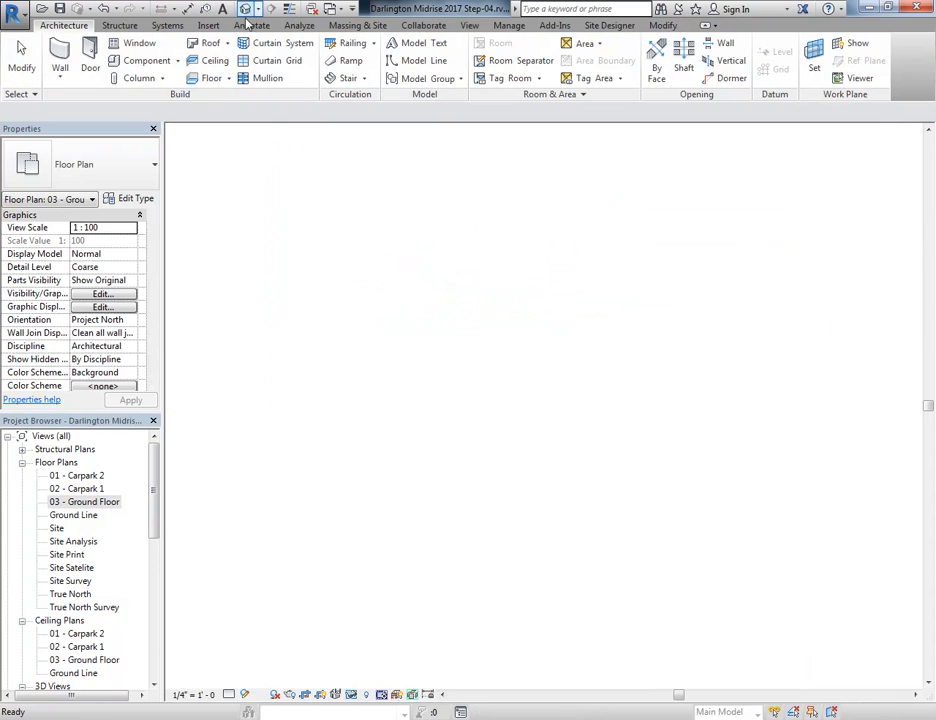
scroll(457, 390, up, 6)
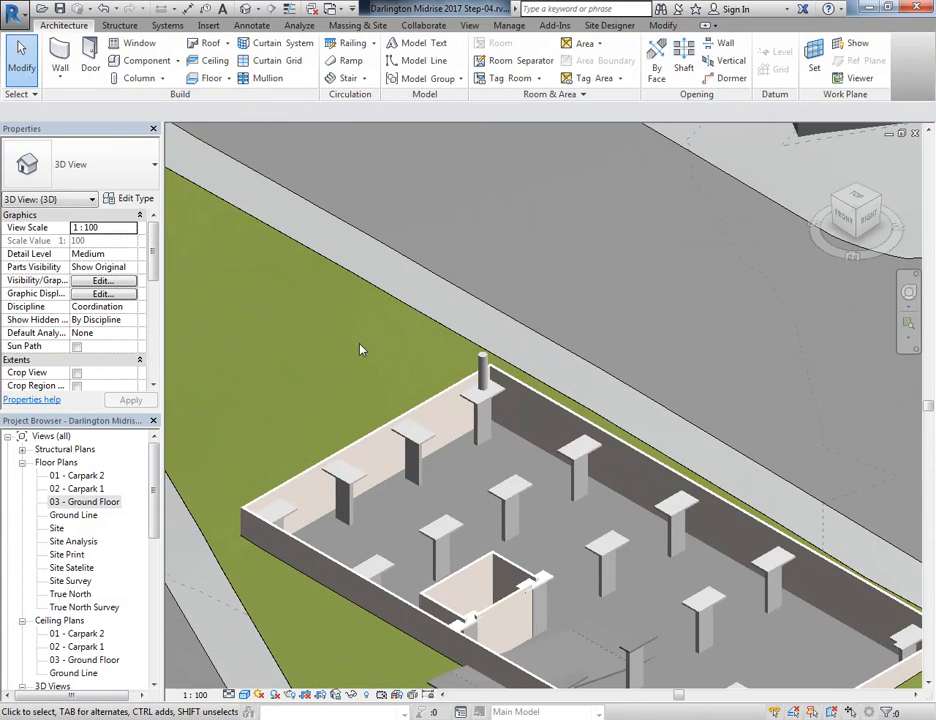
middle_drag(482, 368, 440, 318)
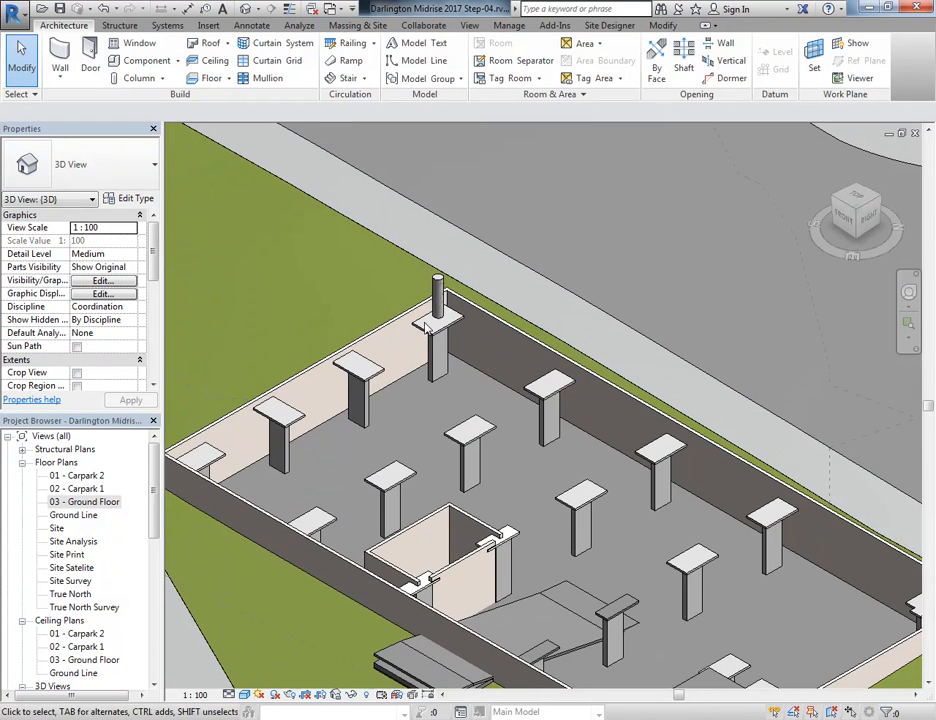
scroll(400, 330, down, 4)
scroll(345, 331, up, 3)
middle_drag(345, 331, 314, 305)
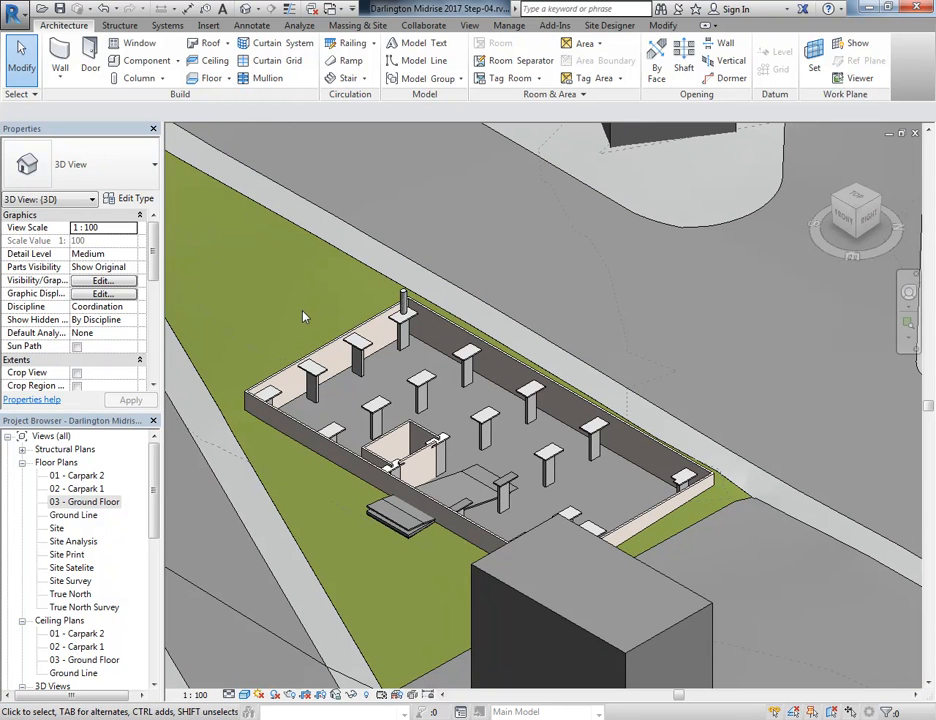
Step: Open the Section 1 view and extend its crop region upward, well above the grid heads
drag(150, 479, 150, 583)
double_click(67, 554)
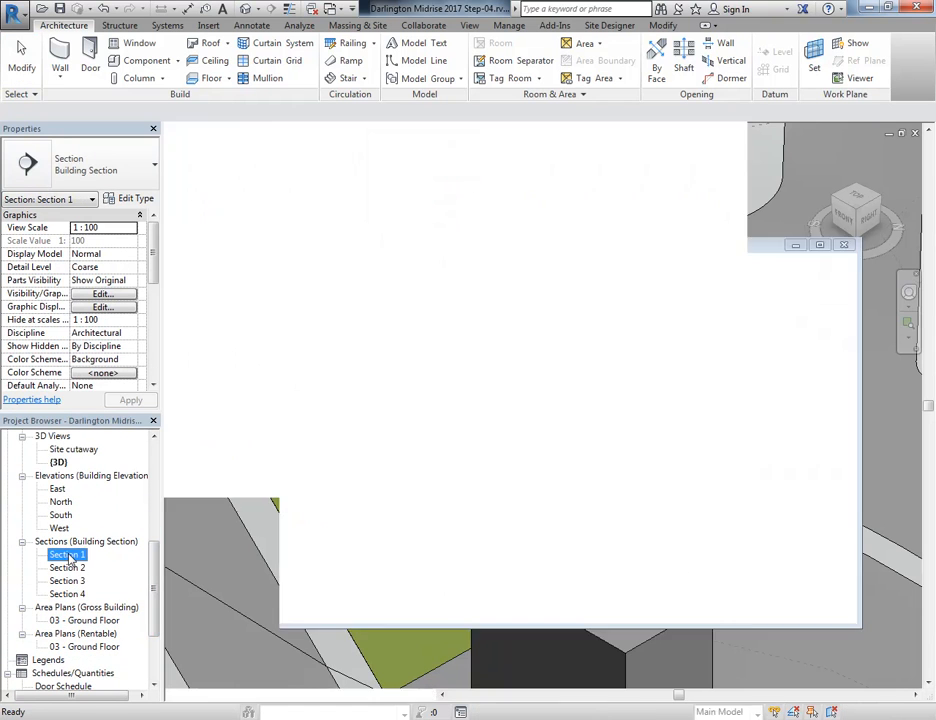
middle_drag(460, 359, 362, 365)
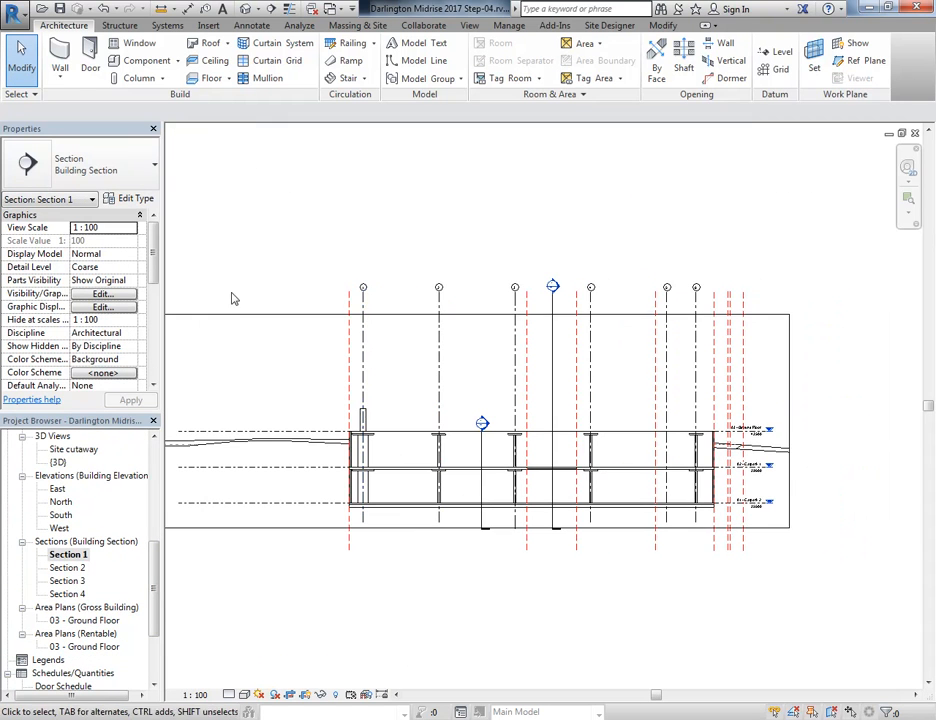
click(505, 316)
drag(443, 313, 449, 200)
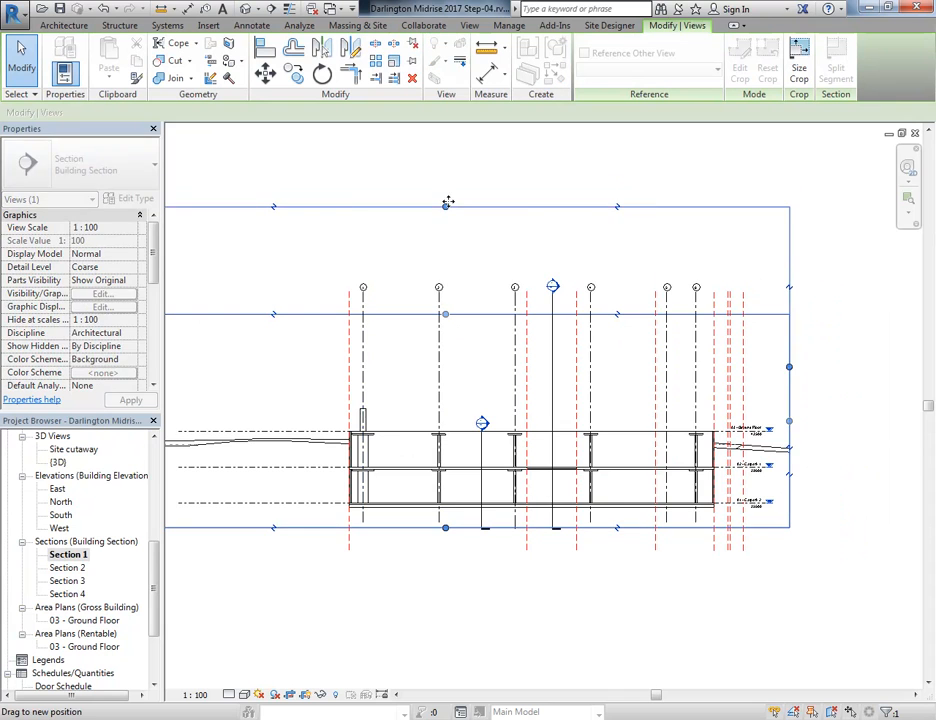
middle_drag(510, 272, 395, 332)
click(524, 364)
Step: Examine the existing level heads at the end of the section, checking the 03 - Ground Floor level's properties
middle_drag(459, 438, 332, 324)
click(560, 556)
scroll(426, 333, up, 3)
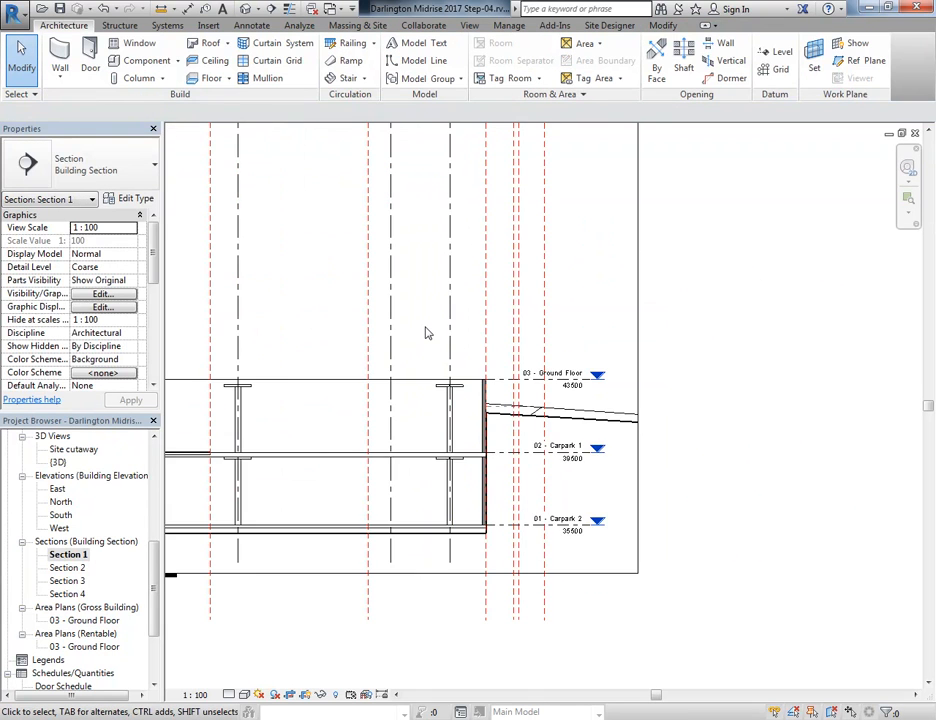
scroll(412, 323, up, 3)
click(512, 386)
middle_drag(488, 487, 423, 459)
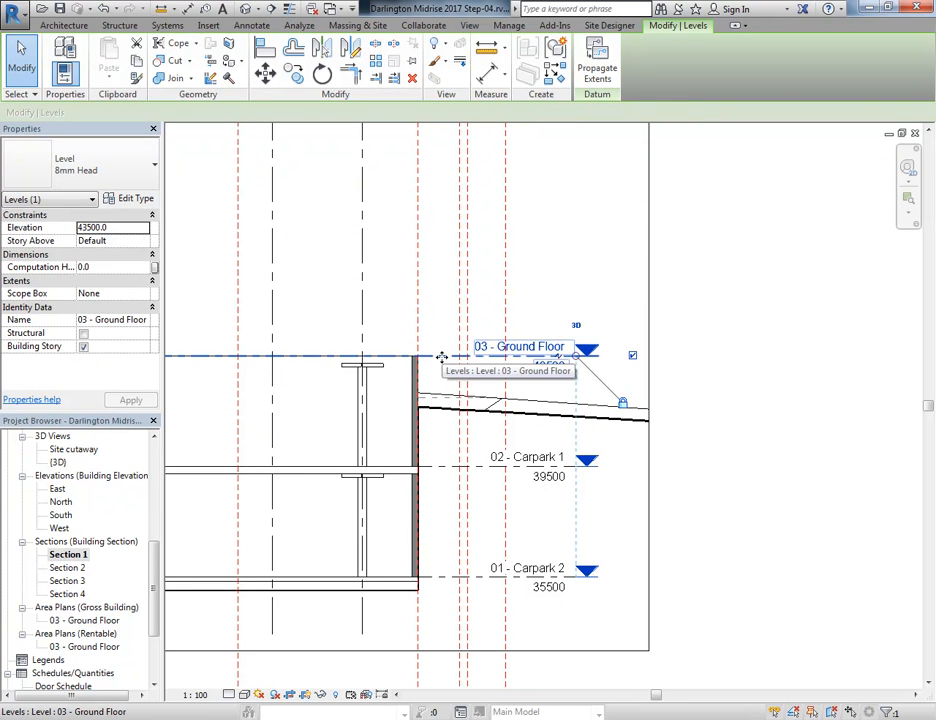
click(432, 276)
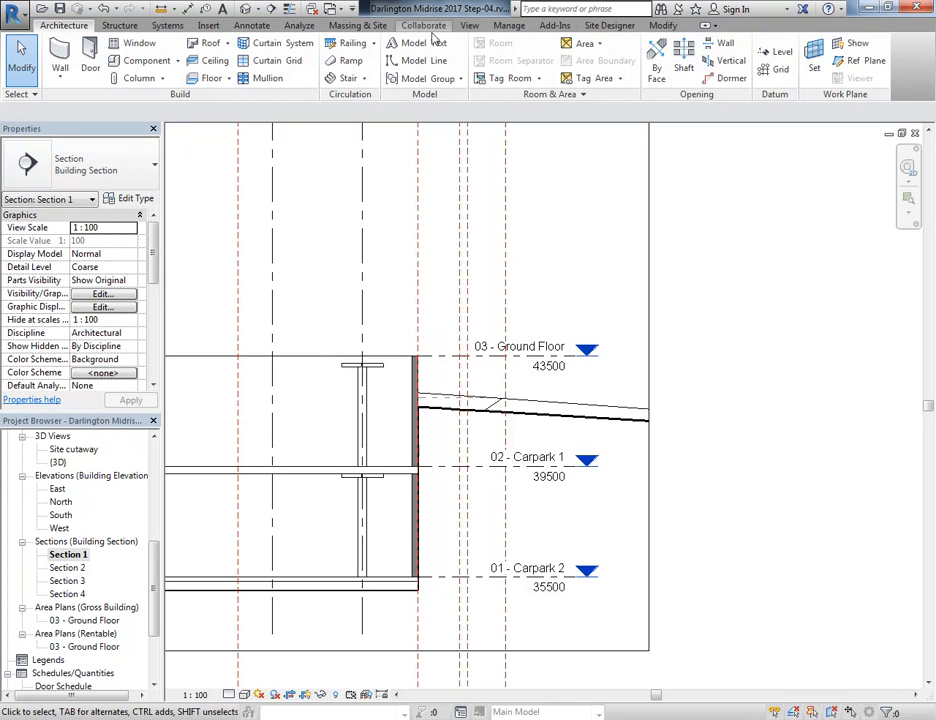
Step: Draw a new level across the full section, about 6000 mm above 03 - Ground Floor, with a plan view
click(771, 55)
scroll(326, 270, down, 2)
middle_drag(396, 293, 698, 341)
scroll(343, 322, down, 2)
middle_drag(343, 322, 441, 328)
middle_drag(245, 314, 440, 330)
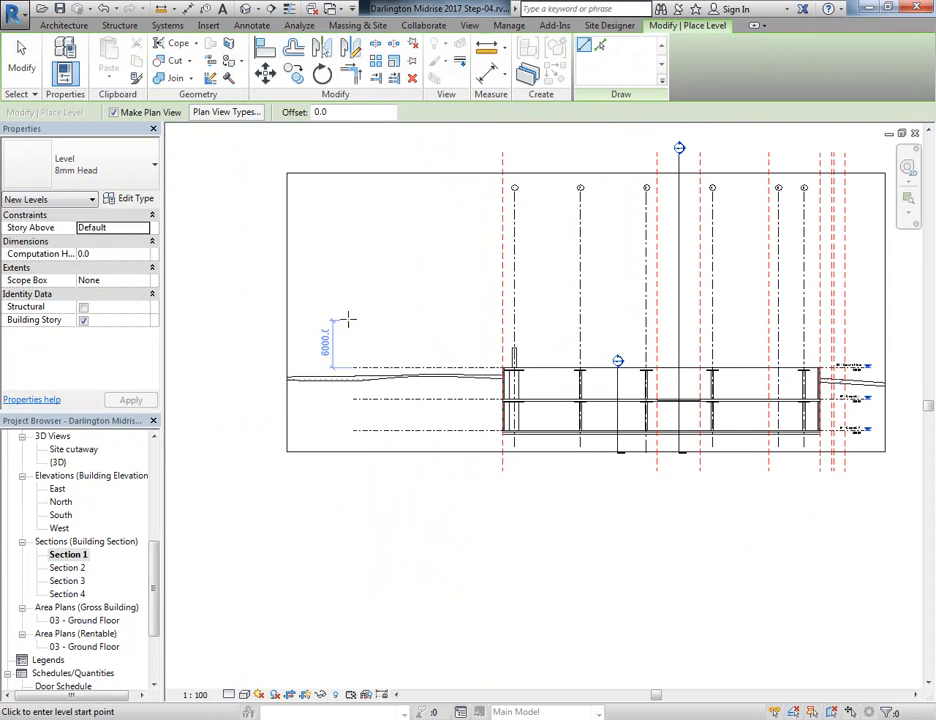
click(353, 320)
middle_drag(636, 302, 294, 280)
scroll(462, 294, up, 2)
click(553, 297)
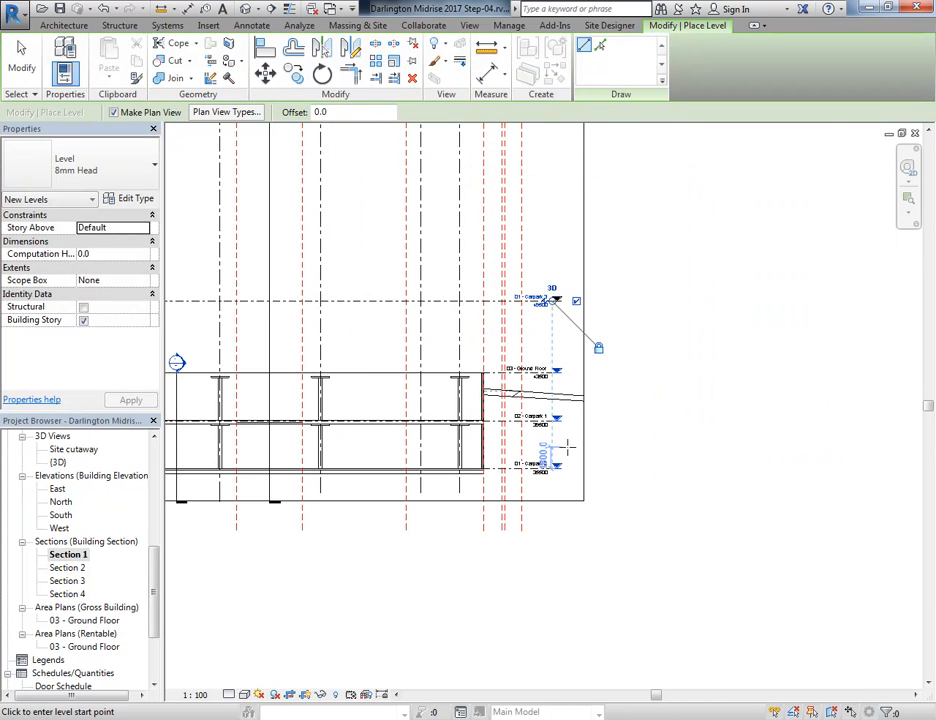
Step: Rename the new level as 04 - Level 1 and apply the new name to its corresponding views
scroll(539, 330, up, 3)
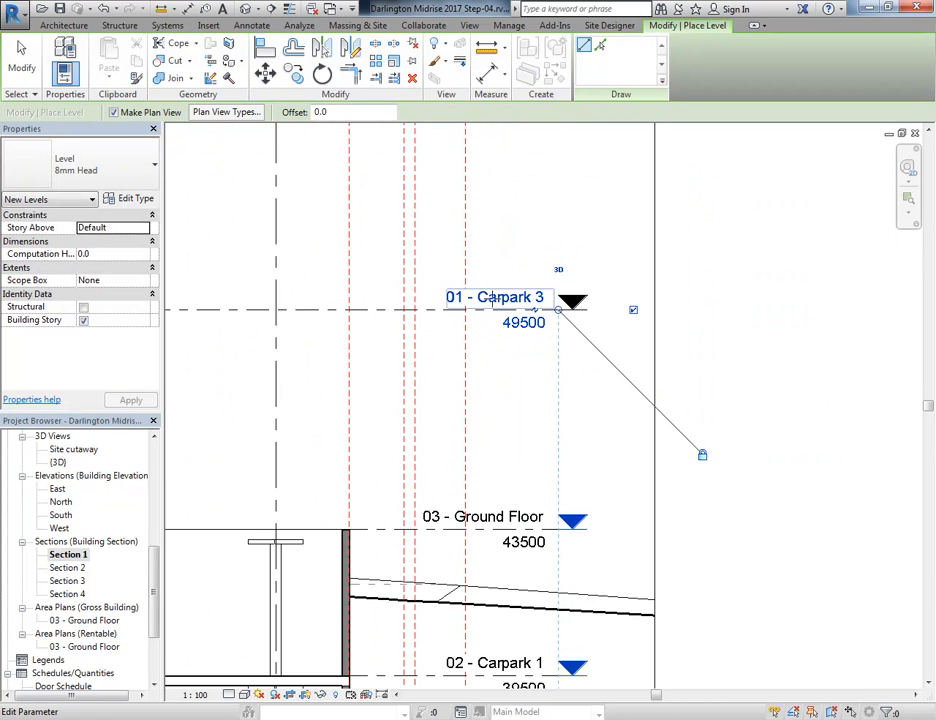
click(505, 297)
text(04 - Level 1)
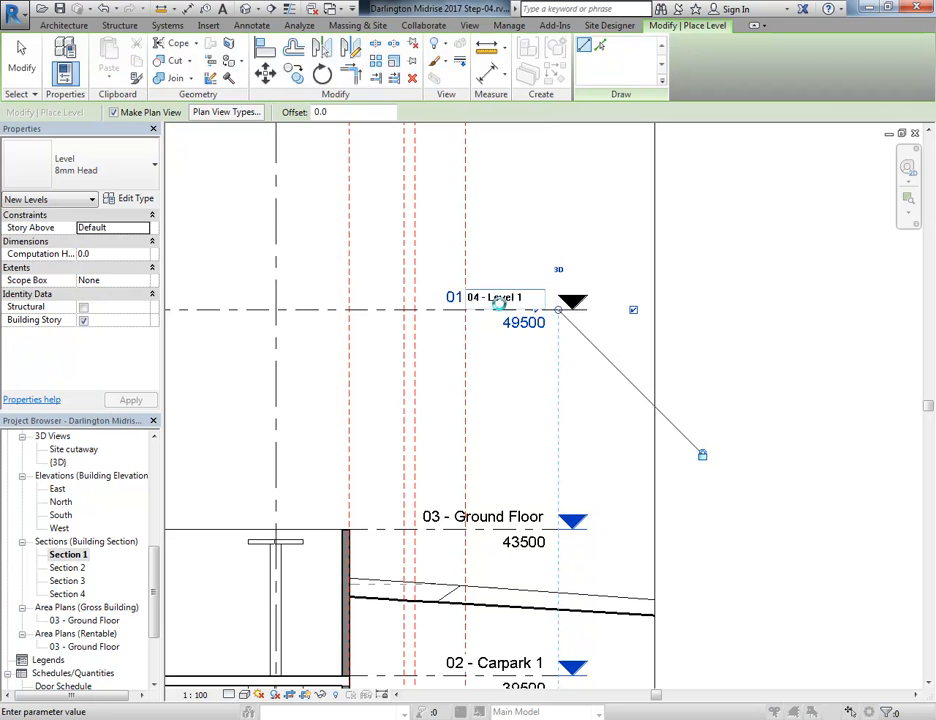
key(Return)
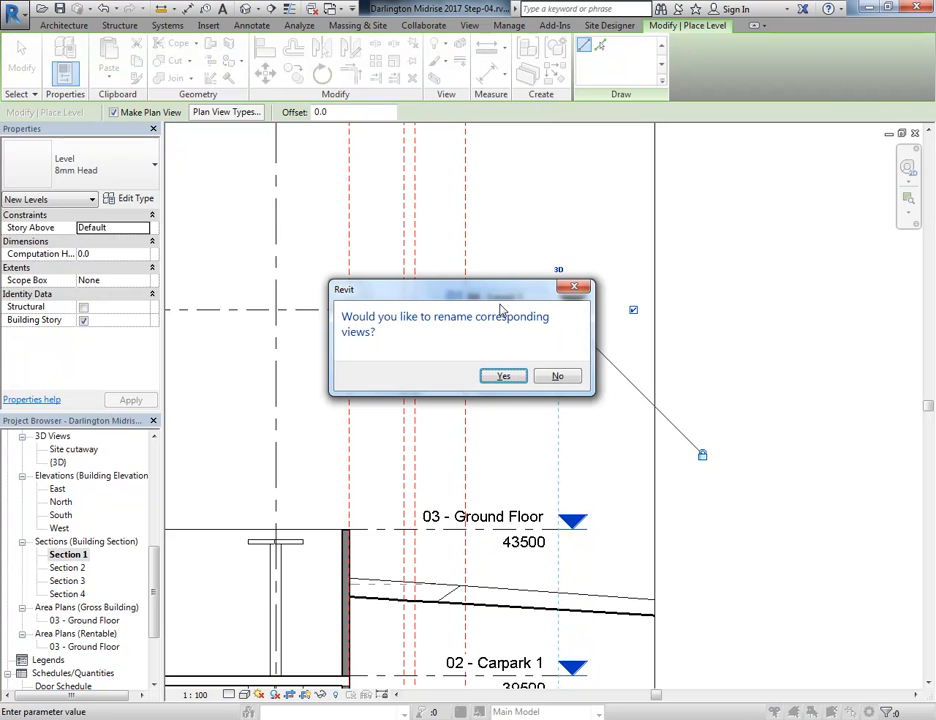
click(503, 377)
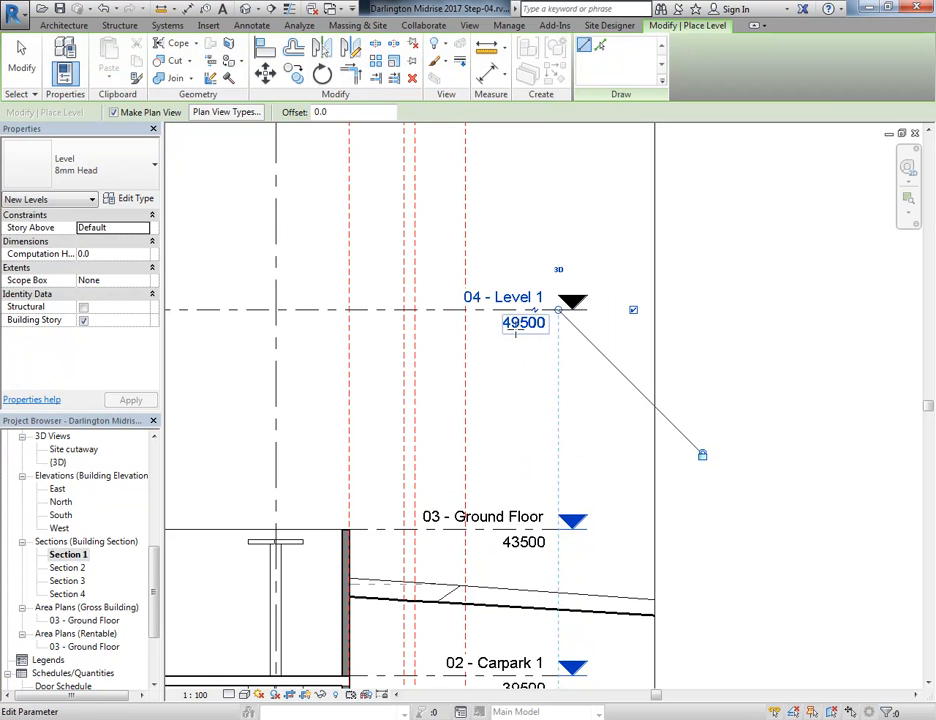
Step: Set the elevation of 04 - Level 1 to 48000 and end the level placement
click(503, 324)
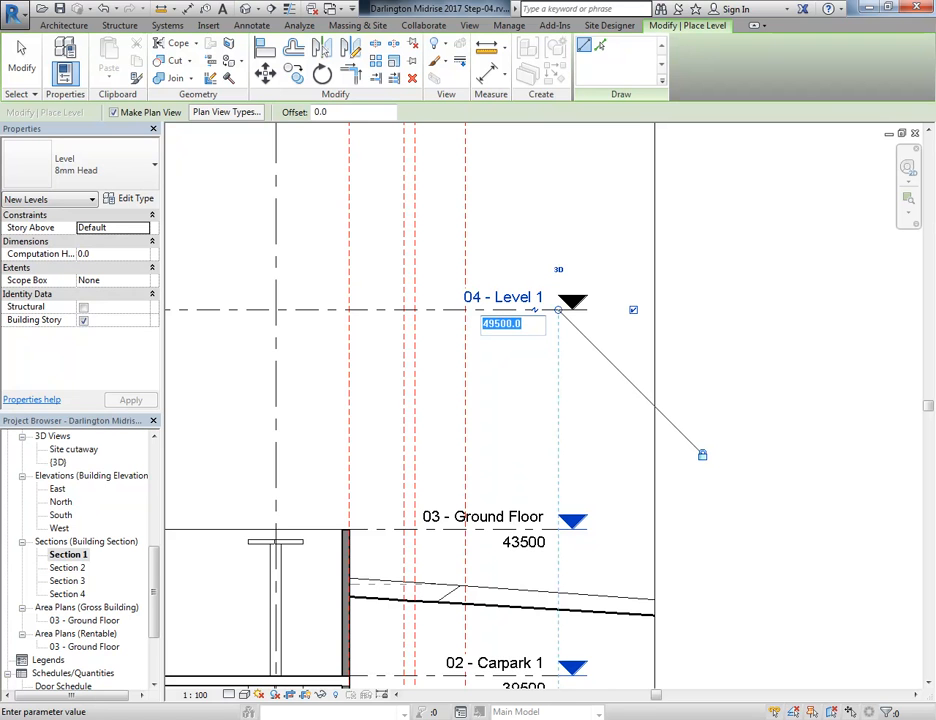
mouse_move(519, 718)
mouse_move(213, 650)
drag(503, 326, 548, 333)
text(48)
key(Return)
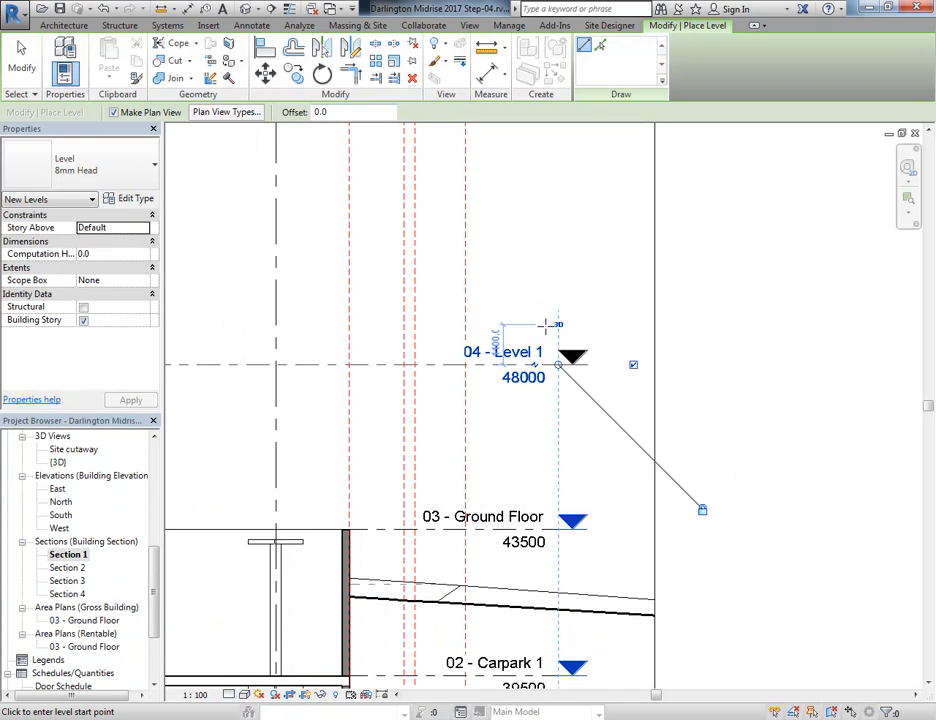
right_click(525, 215)
right_click(560, 238)
click(590, 248)
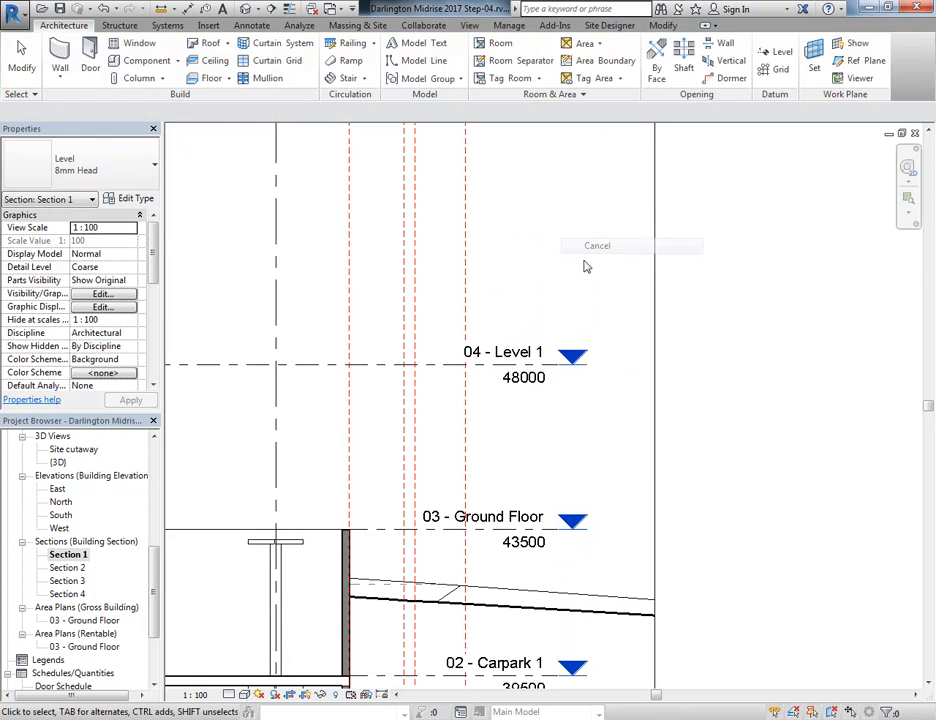
Step: Copy the 04 - Level 1 level vertically upward by 3000 mm
click(494, 368)
scroll(504, 244, down, 2)
middle_drag(504, 244, 604, 303)
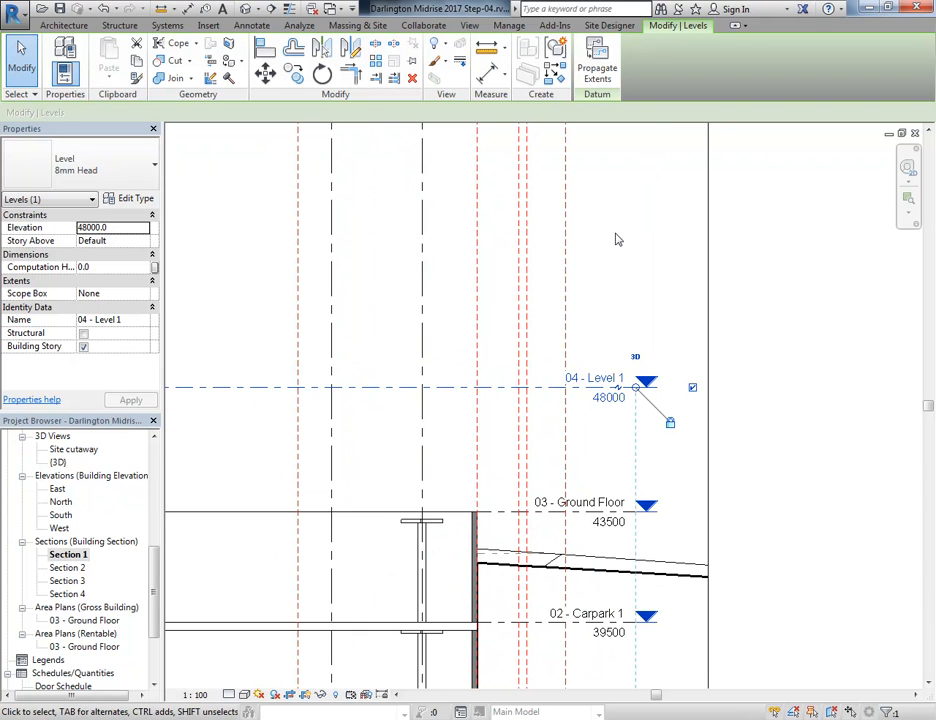
scroll(617, 239, down, 1)
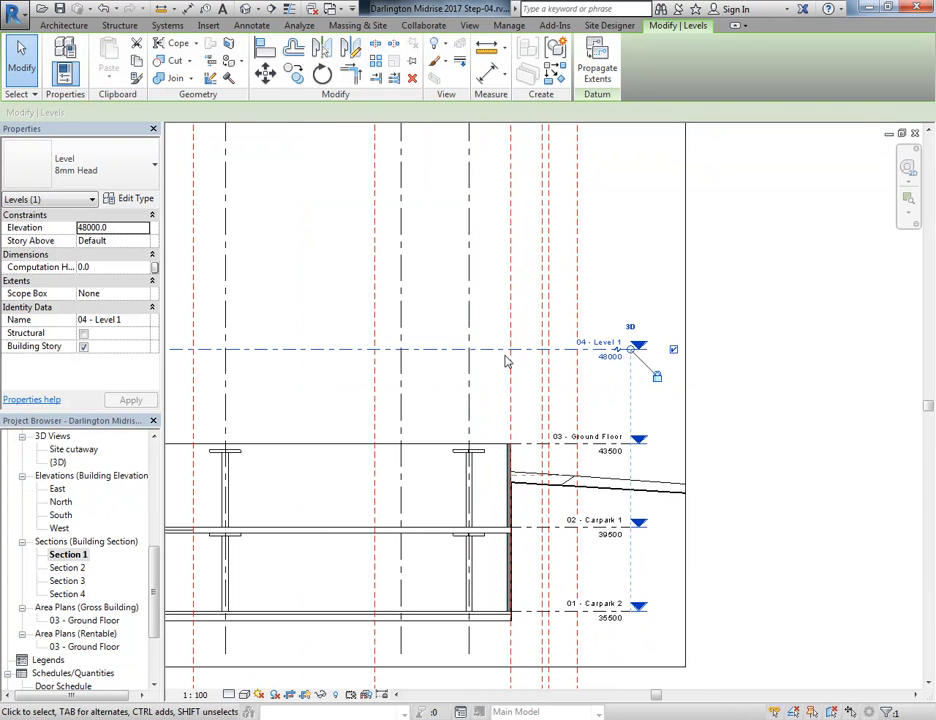
click(293, 73)
click(322, 407)
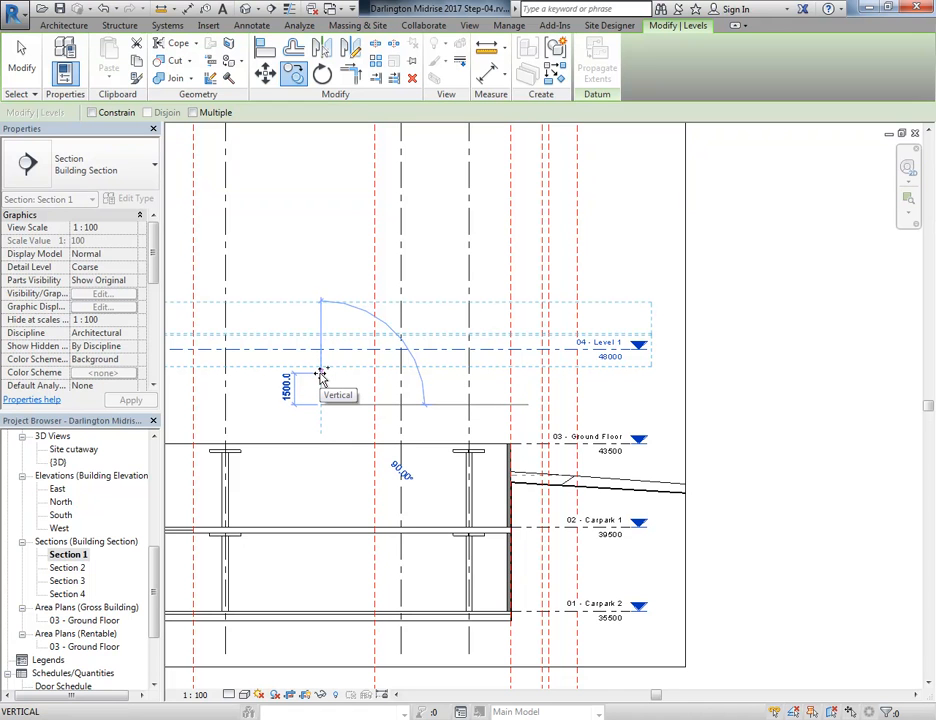
text(3000)
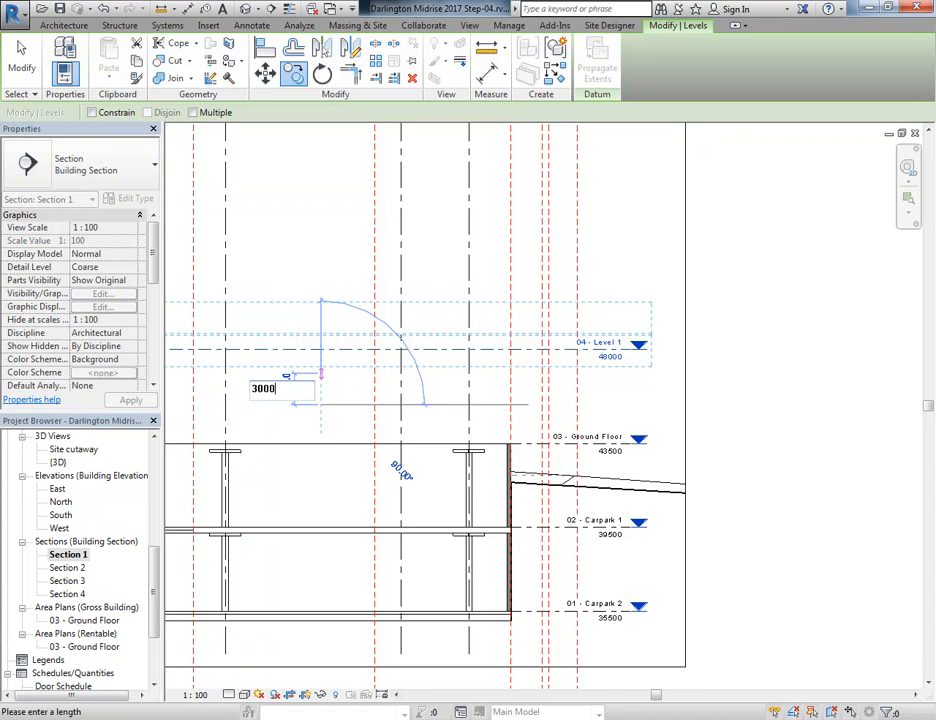
key(Return)
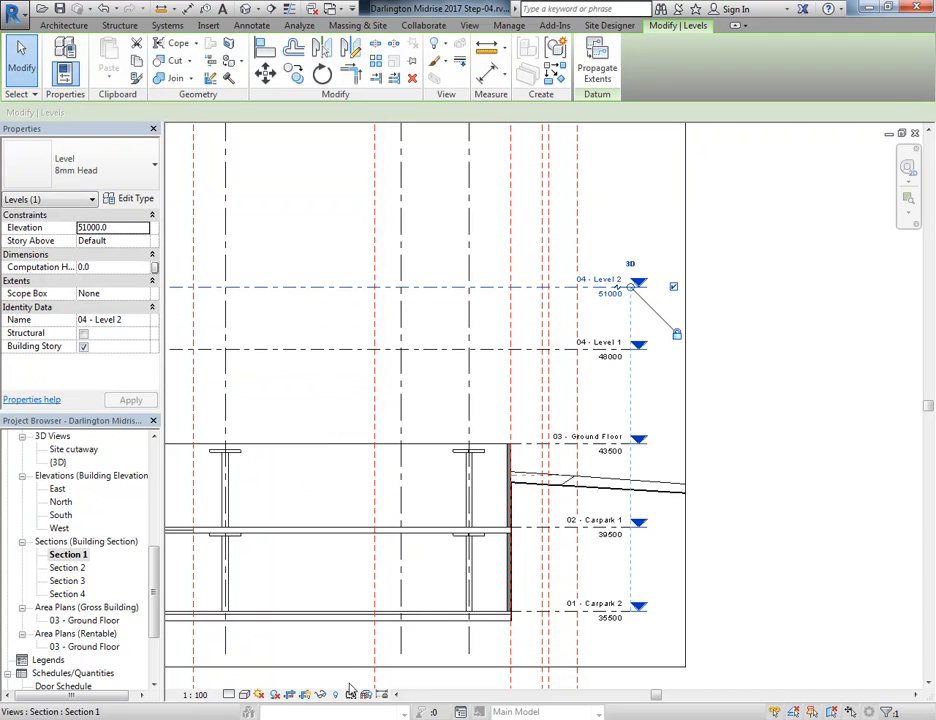
Step: Check the Level 2 height in the DA drawings PDF in Acrobat Reader and set the copied level's elevation to 51600 in Revit
mouse_move(157, 645)
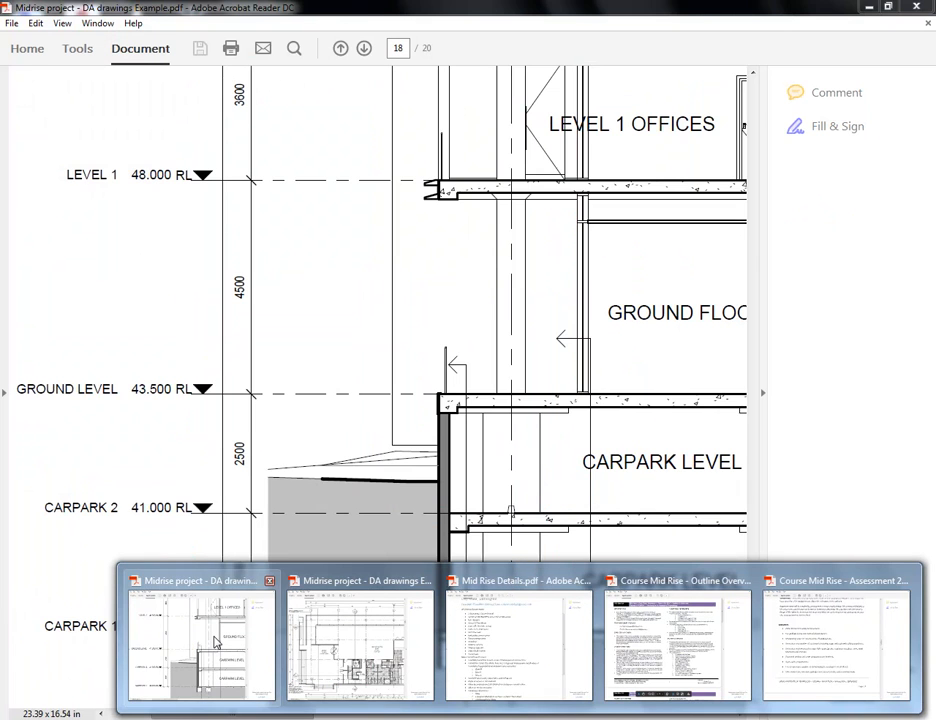
click(157, 645)
scroll(209, 324, up, 1)
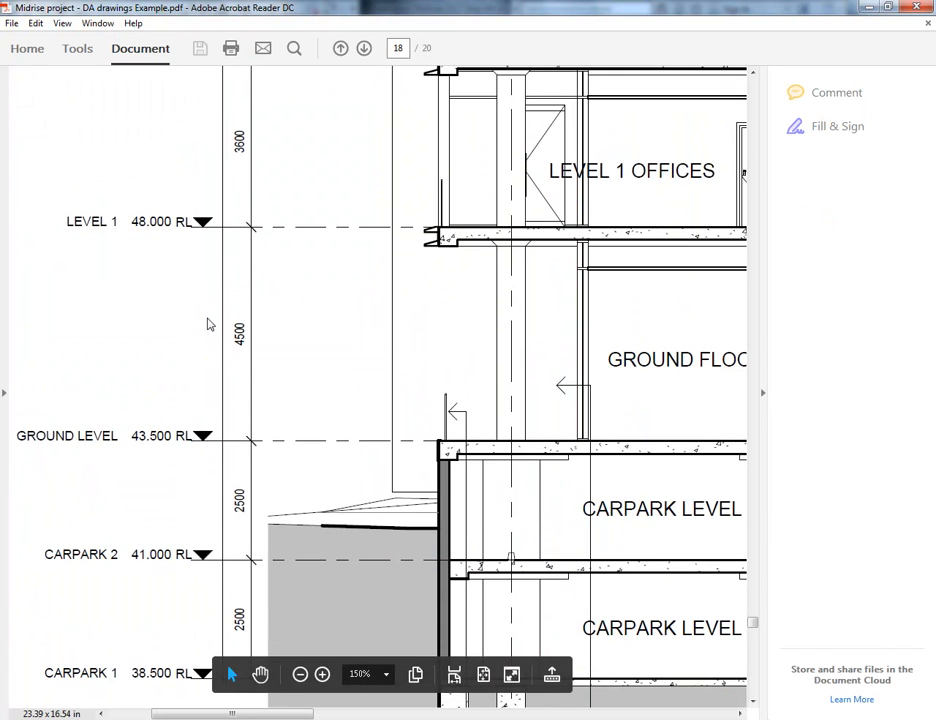
scroll(182, 236, up, 2)
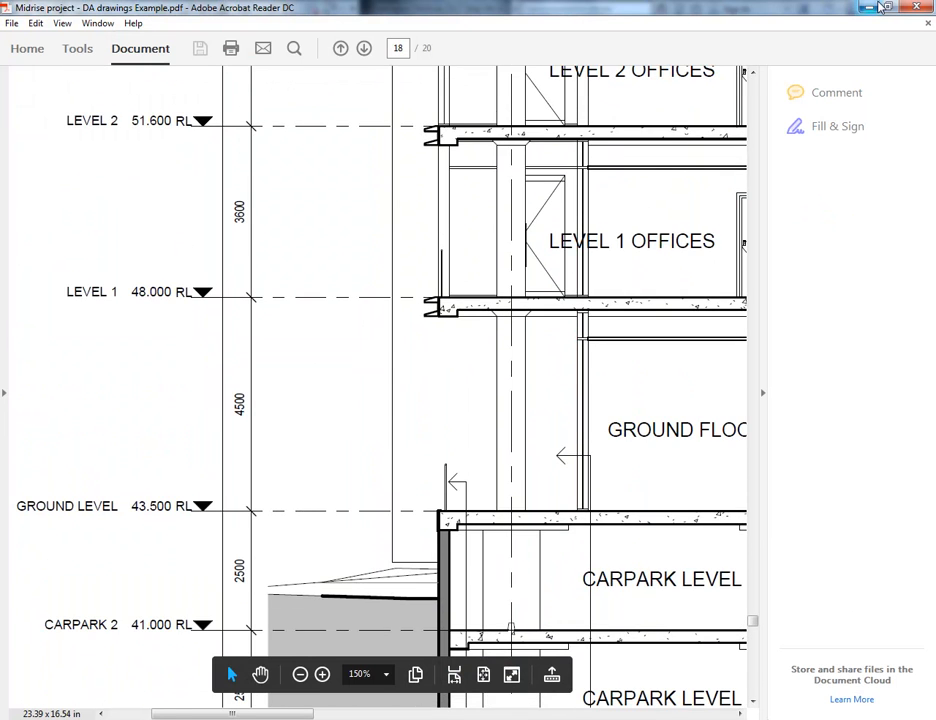
click(872, 7)
middle_drag(655, 300, 477, 262)
scroll(454, 252, up, 4)
click(395, 267)
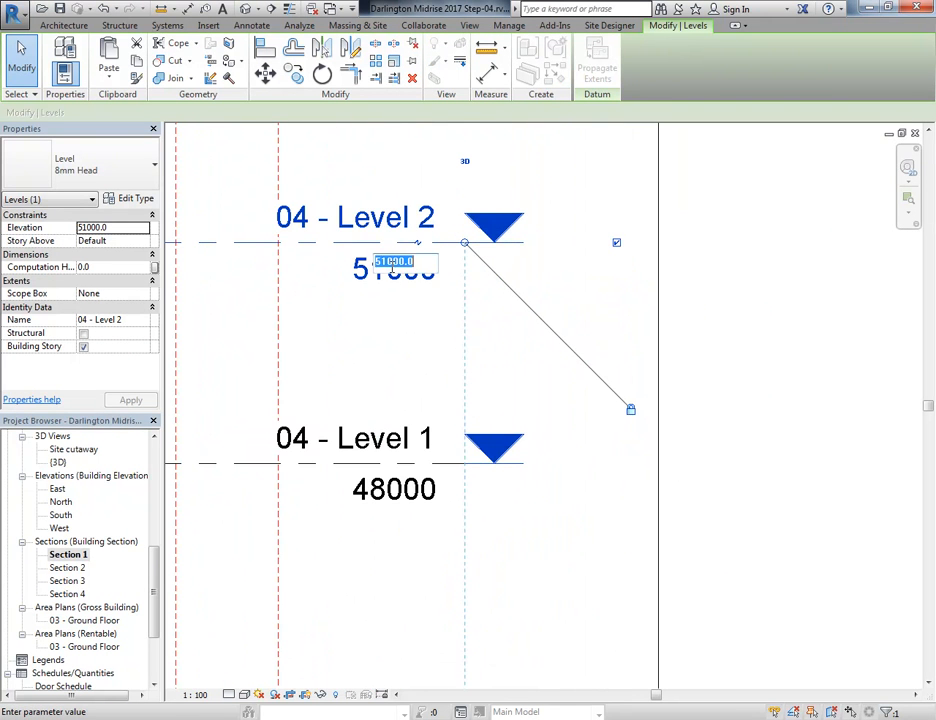
text(600)
key(Return)
click(399, 313)
Step: Compare the level heads of 04 - Level 1 and the copied level with the plan views listed in the project
scroll(436, 357, down, 2)
middle_drag(436, 357, 441, 360)
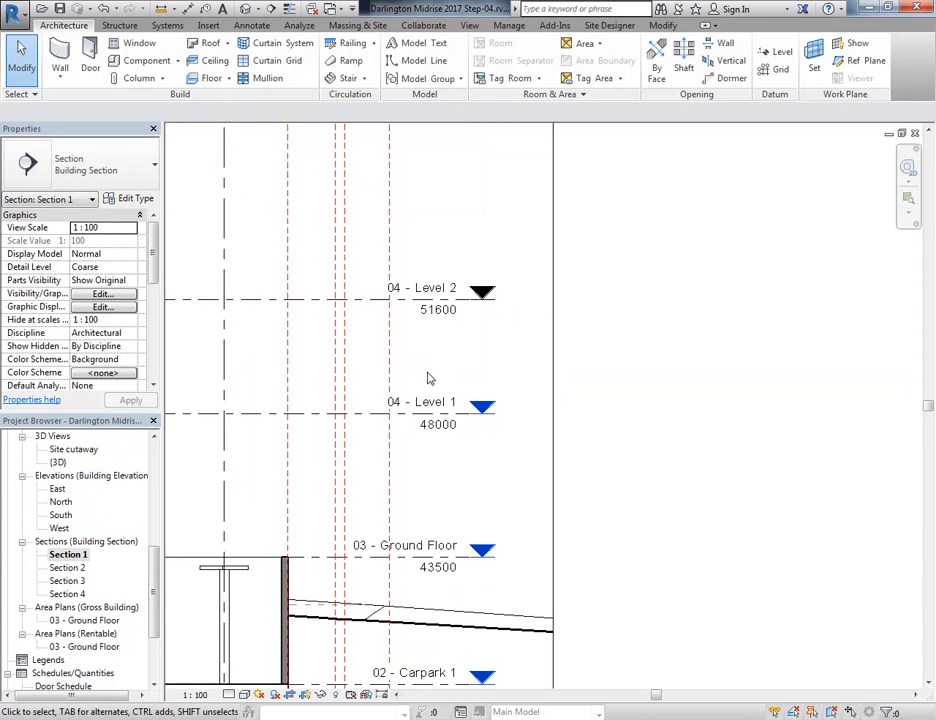
scroll(432, 358, up, 4)
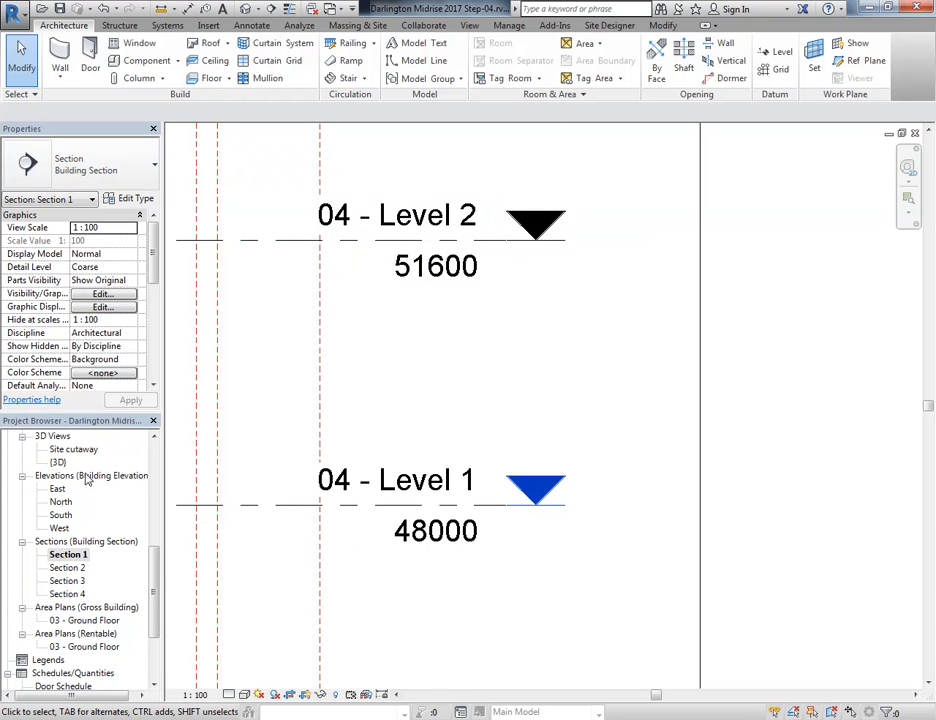
scroll(115, 513, up, 10)
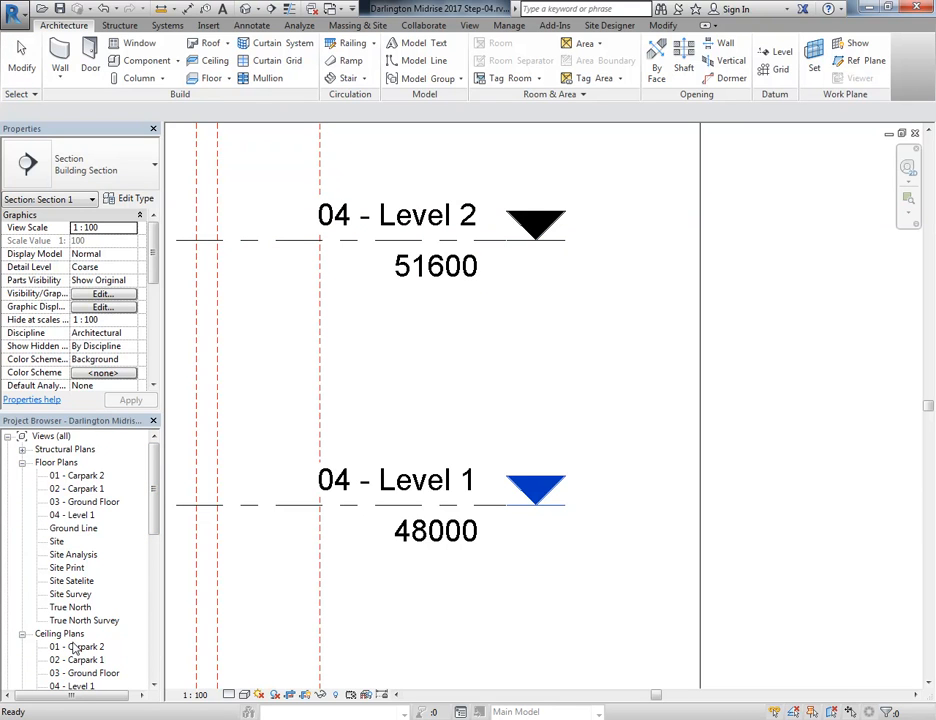
middle_drag(263, 426, 372, 416)
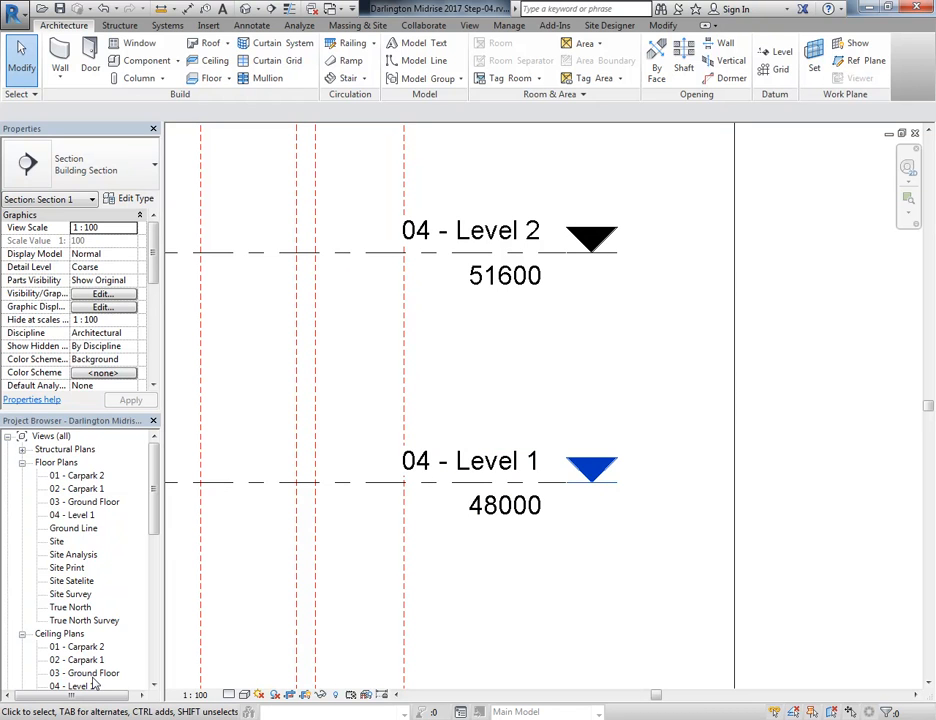
click(450, 461)
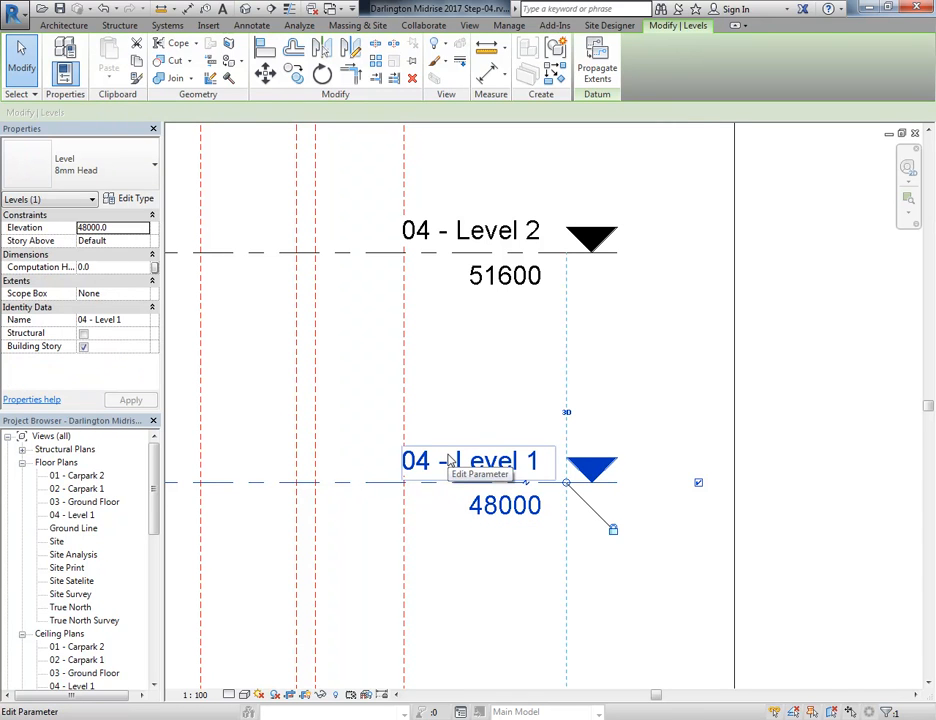
click(351, 369)
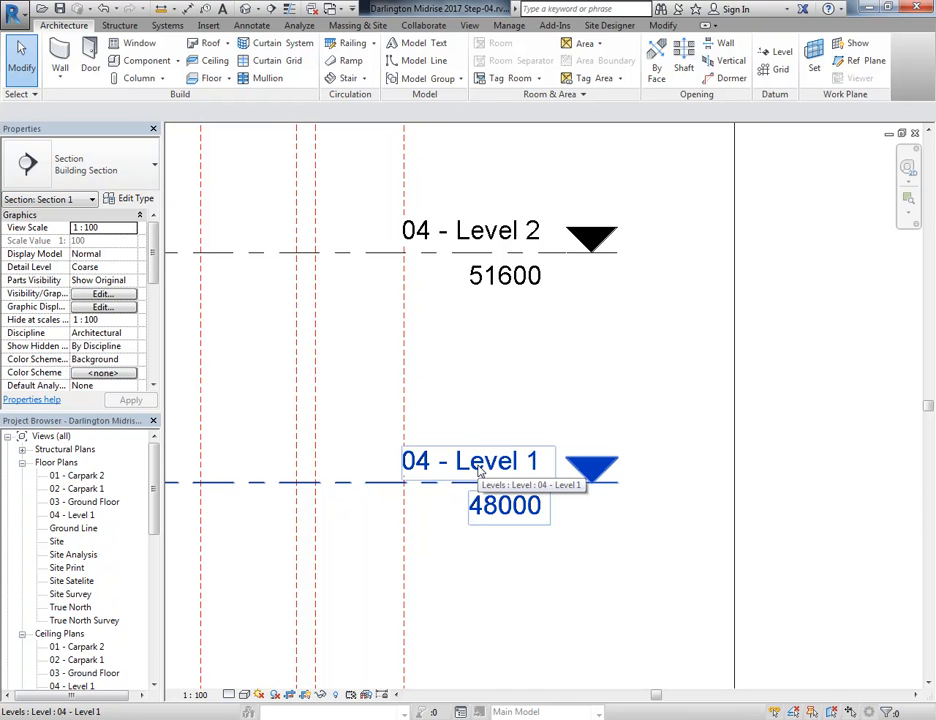
Step: Delete the 04 - Level 1 floor plan view from the project
click(95, 502)
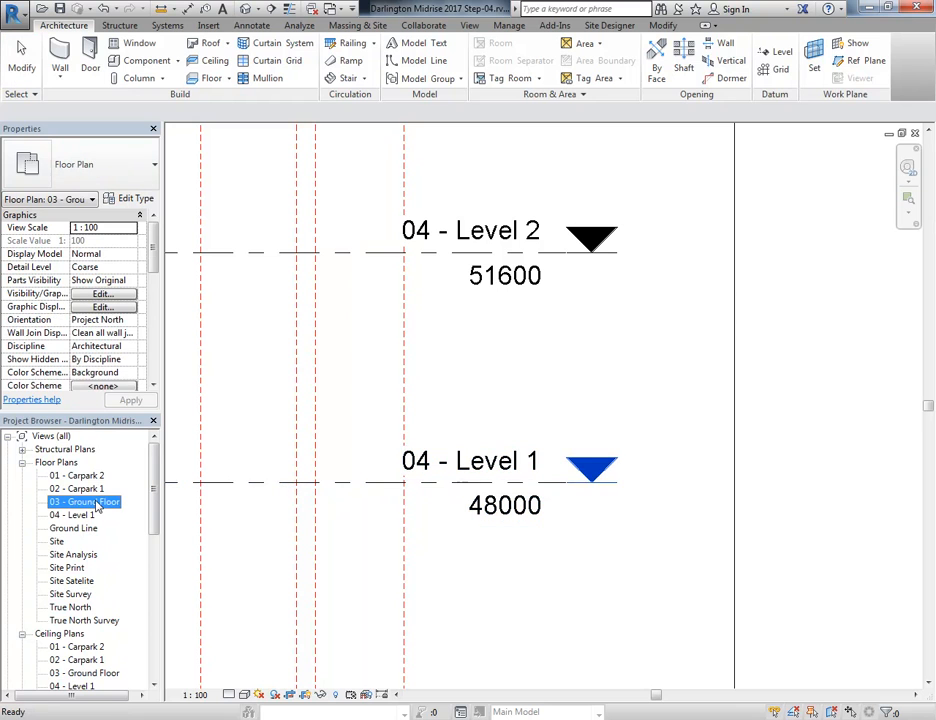
click(72, 516)
right_click(72, 516)
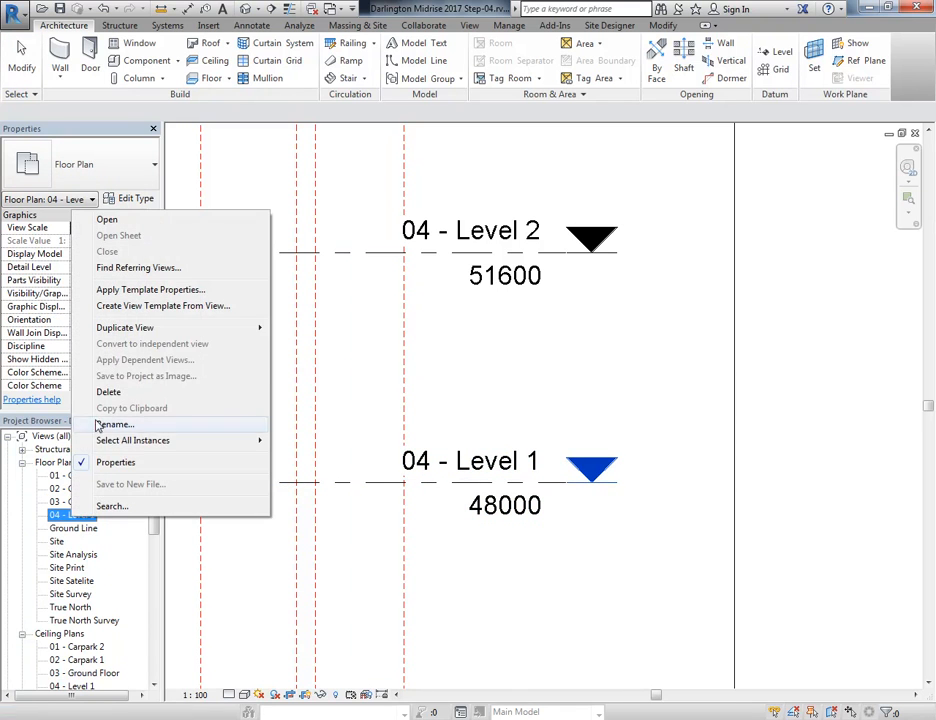
click(108, 392)
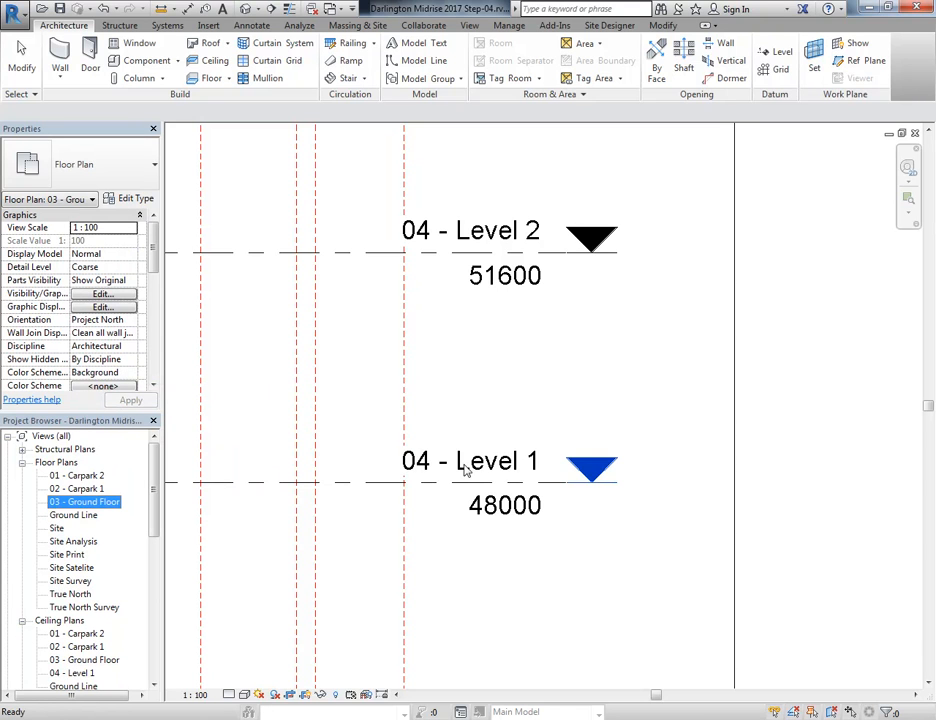
Step: Delete the 04 - Level 1 ceiling plan view from the project
click(72, 673)
right_click(70, 679)
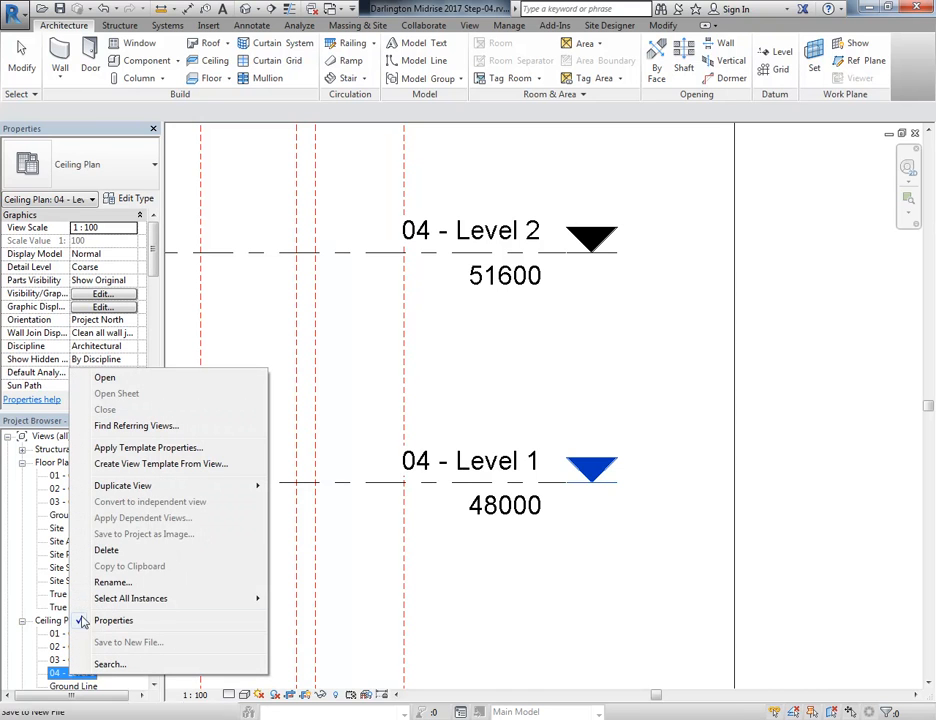
click(108, 548)
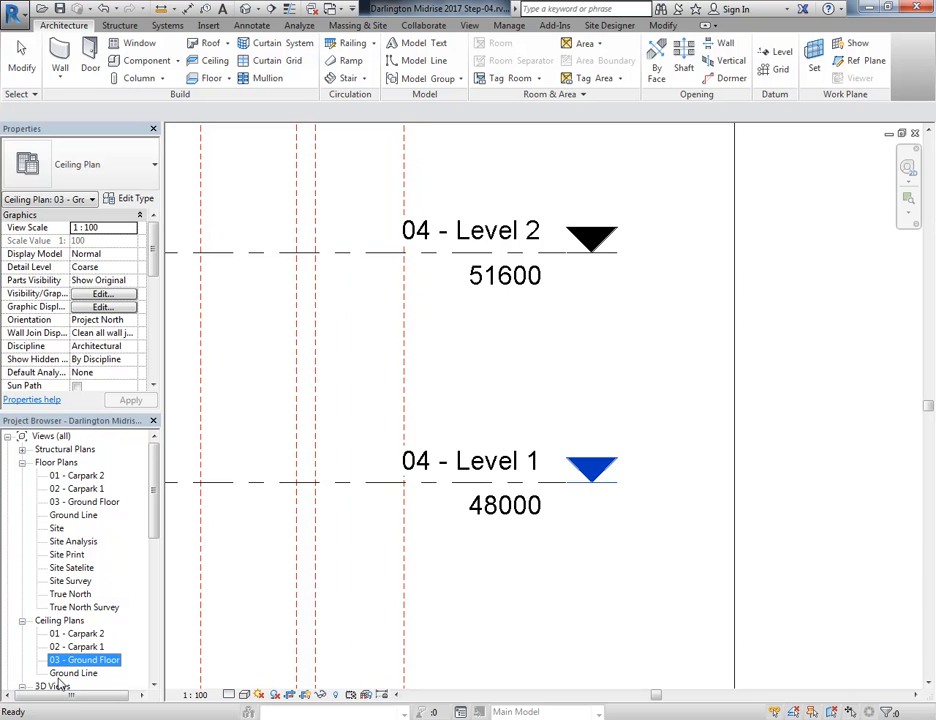
click(485, 558)
middle_drag(457, 612, 464, 578)
scroll(464, 578, down, 1)
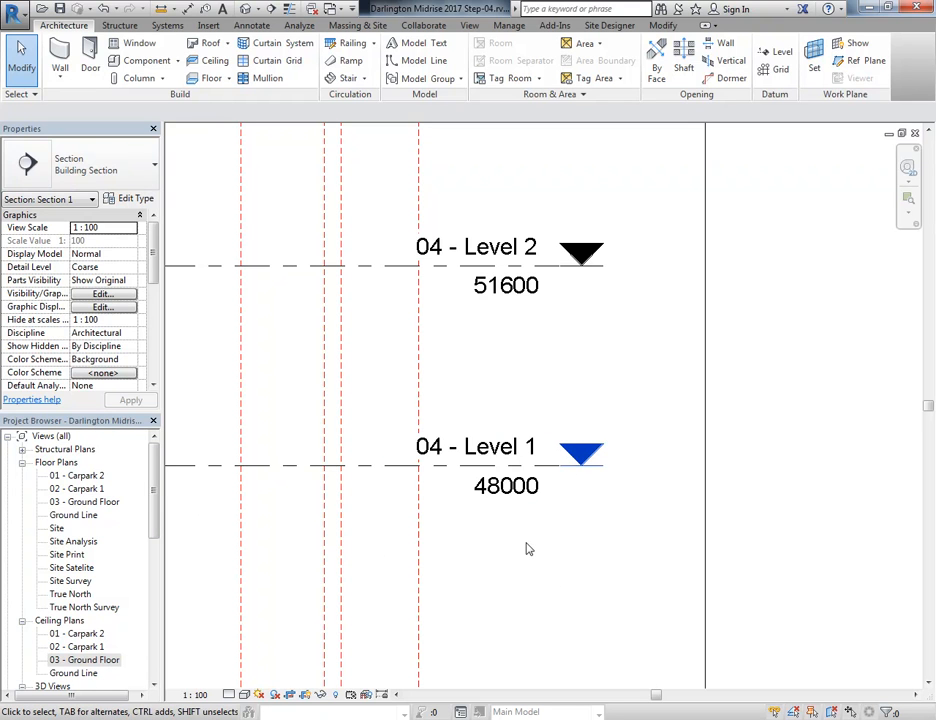
scroll(528, 549, up, 2)
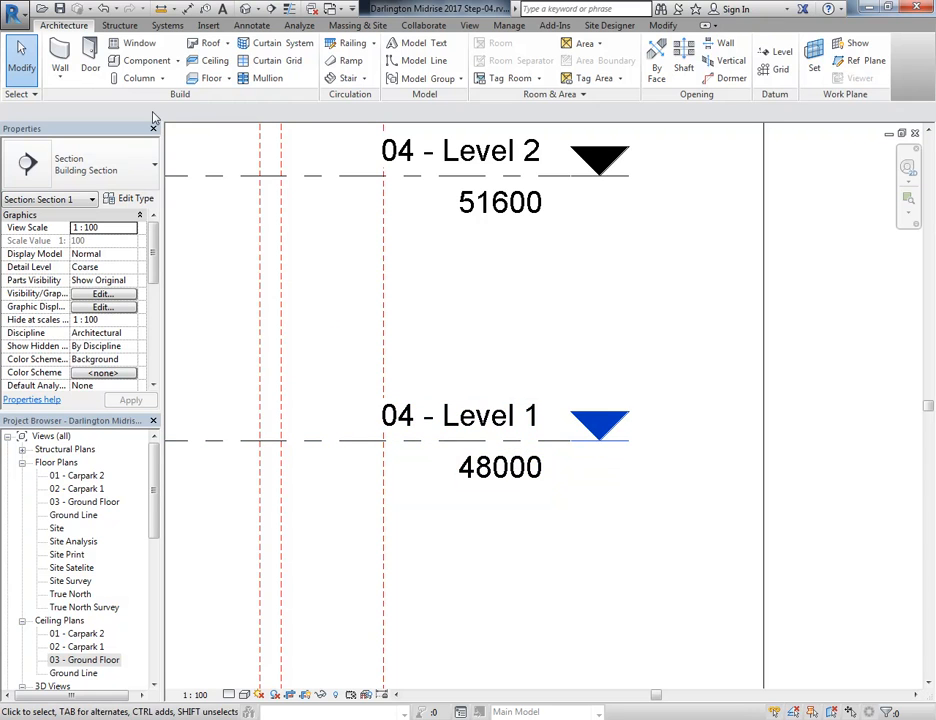
Step: Undo the deletions of the 04 - Level 1 ceiling plan and floor plan views
click(105, 9)
click(105, 9)
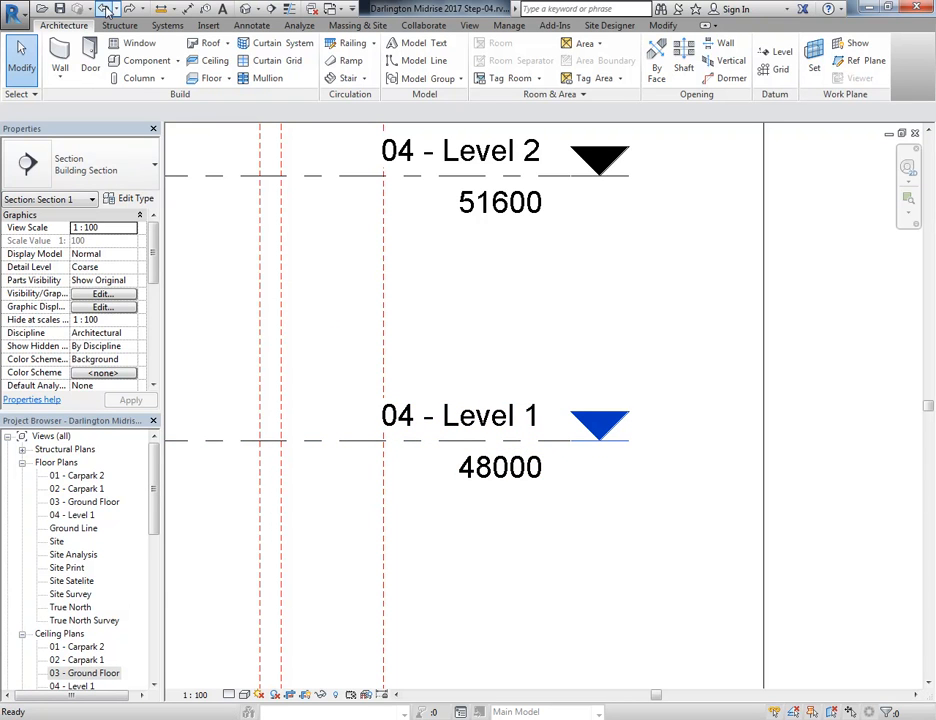
Step: Copy the 04 - Level 2 level vertically upward by 3600 mm, using the distance between levels 1 and 2
scroll(344, 308, down, 1)
middle_drag(345, 311, 372, 383)
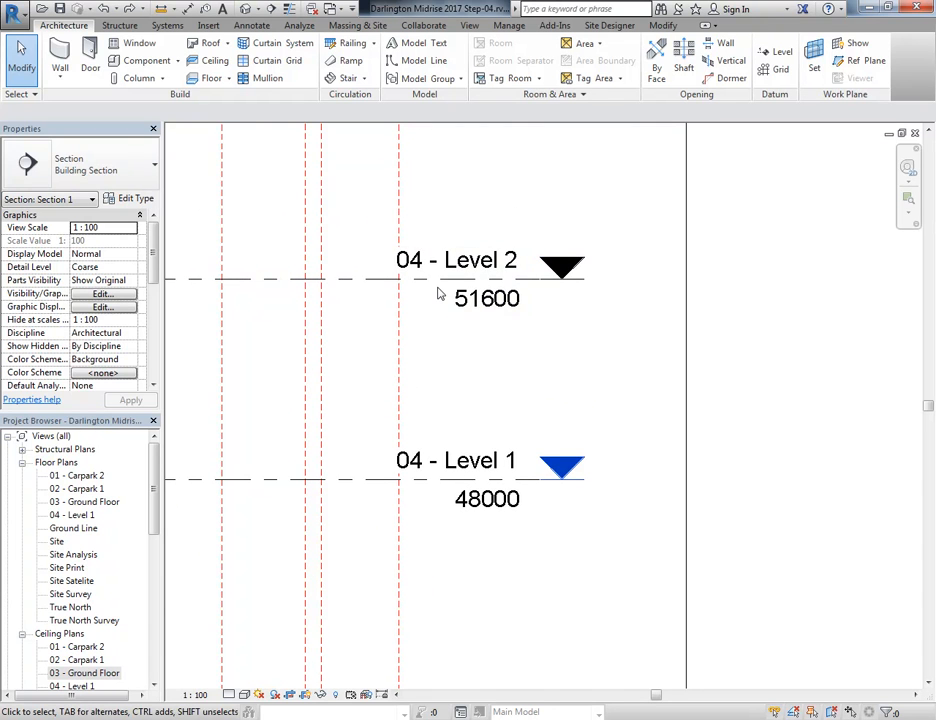
scroll(437, 293, down, 1)
middle_drag(437, 293, 403, 382)
click(403, 383)
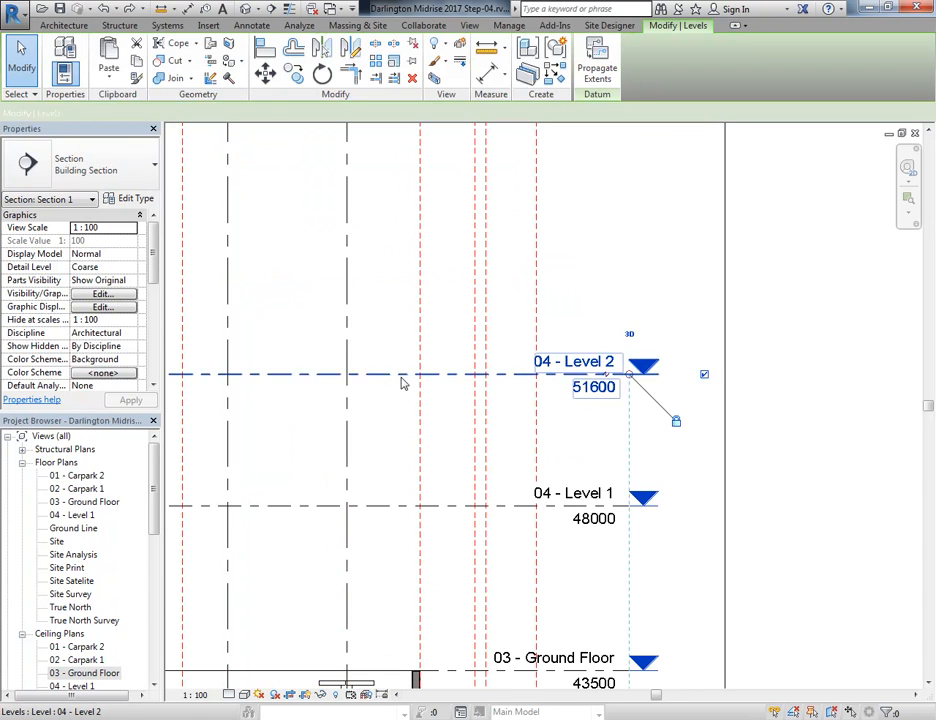
click(293, 73)
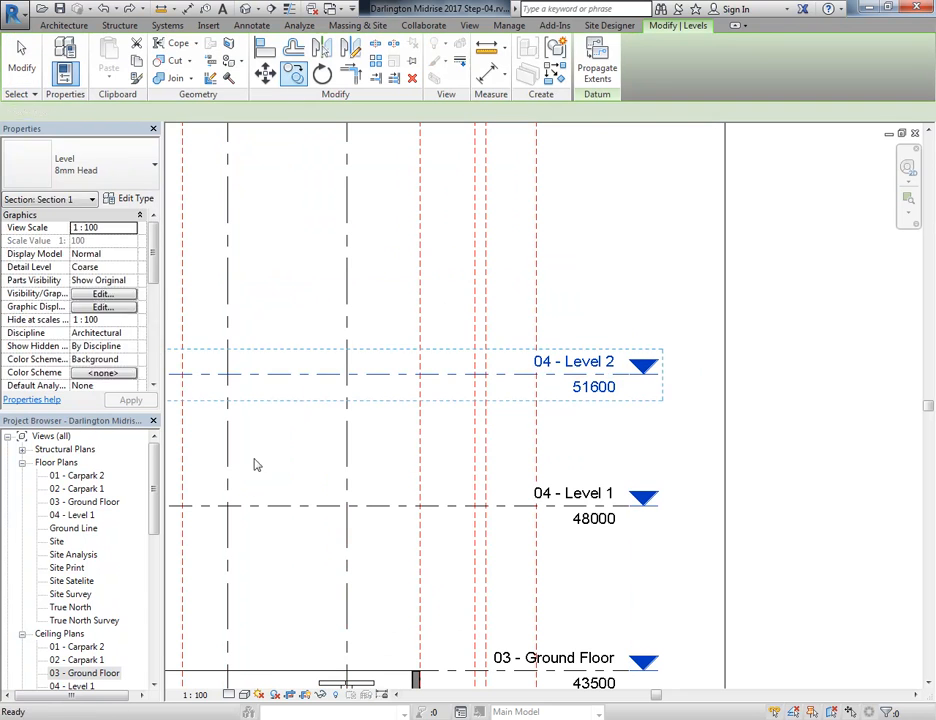
click(270, 505)
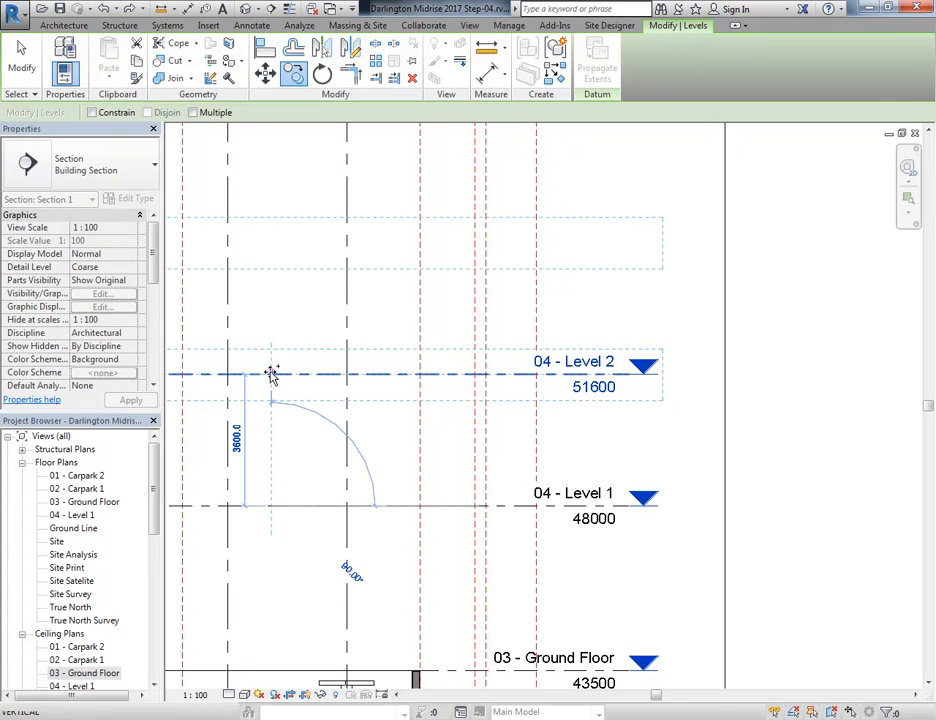
click(270, 377)
Step: Copy levels 04 - Level 2 and 04 - Level 3 together vertically upward by the distance from 04 - Level 1 to 04 - Level 3
drag(307, 207, 268, 477)
click(293, 73)
click(255, 505)
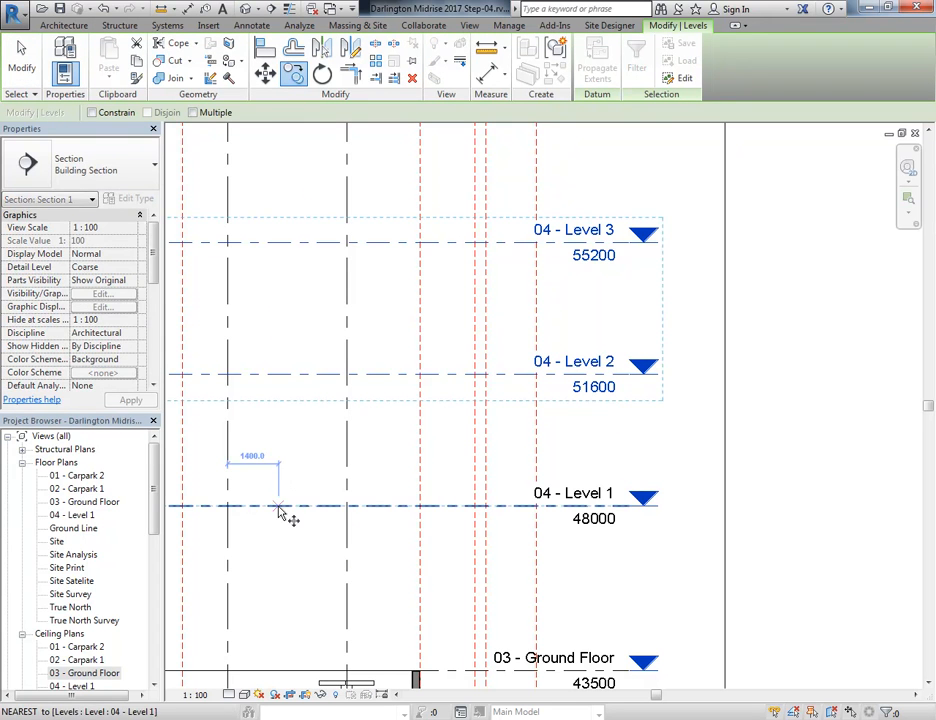
click(278, 243)
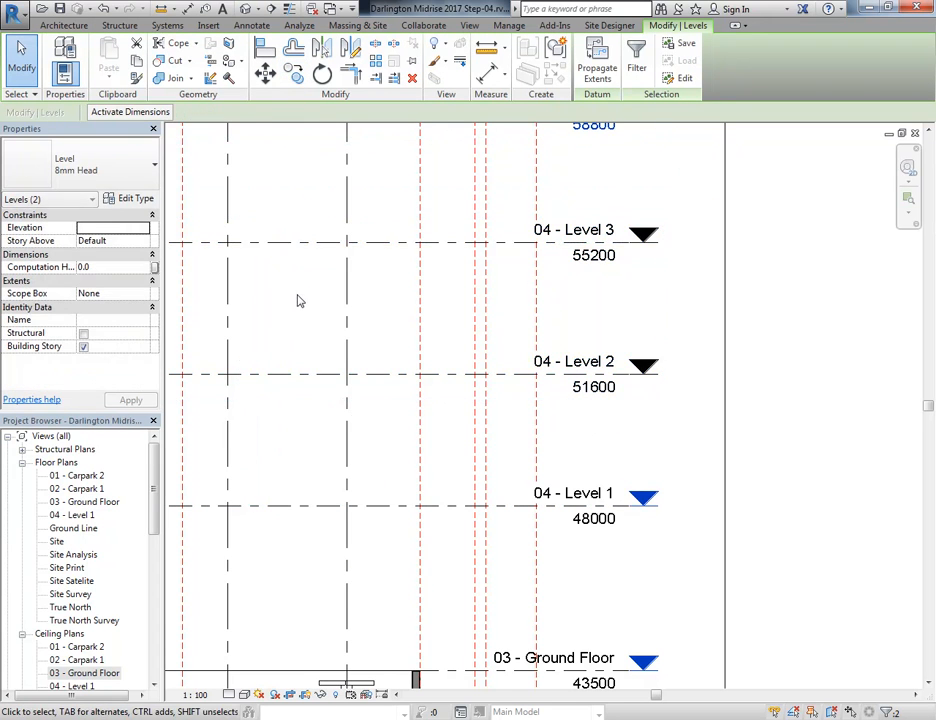
scroll(295, 298, down, 2)
middle_drag(295, 300, 267, 399)
click(262, 395)
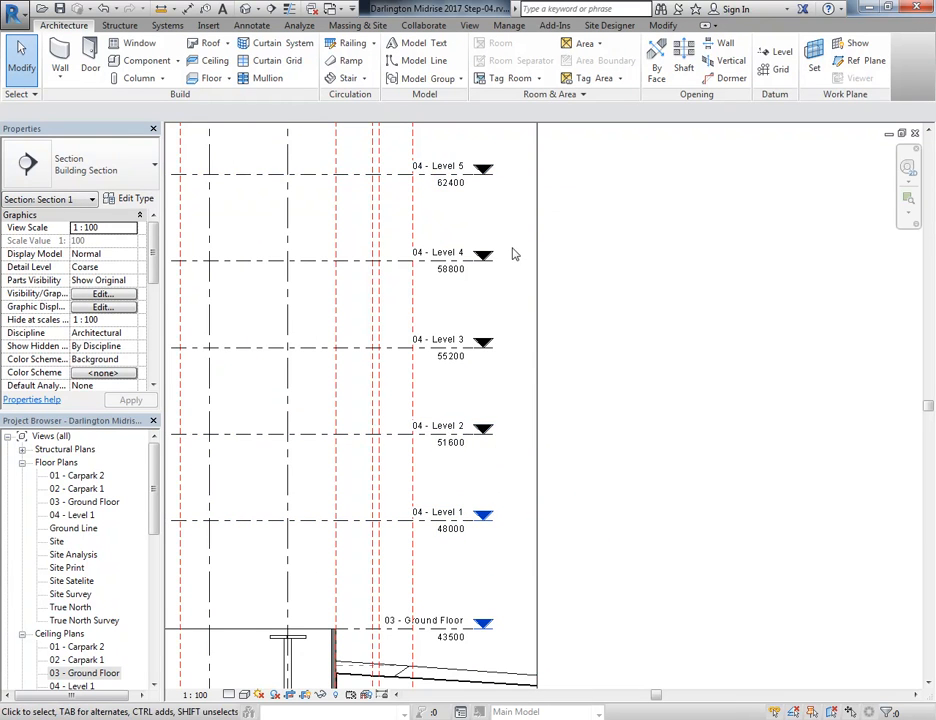
Step: Create new floor plan views for 04 - Level 2, 04 - Level 3, 04 - Level 4 and 04 - Level 5
scroll(512, 248, up, 1)
middle_drag(522, 284, 513, 395)
scroll(474, 544, up, 1)
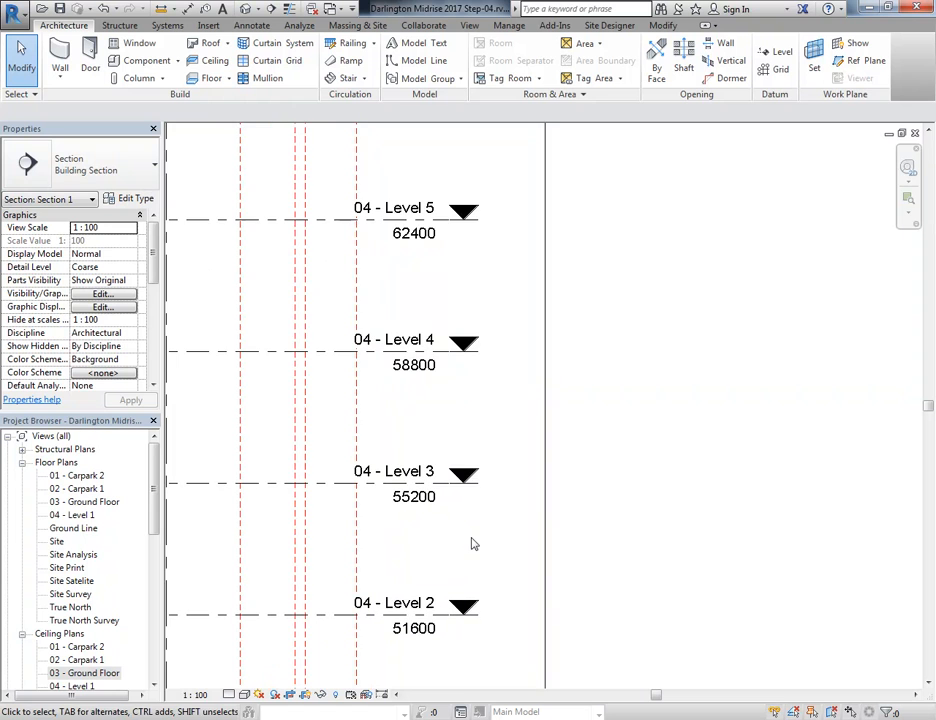
middle_drag(368, 318, 396, 306)
middle_drag(359, 553, 370, 557)
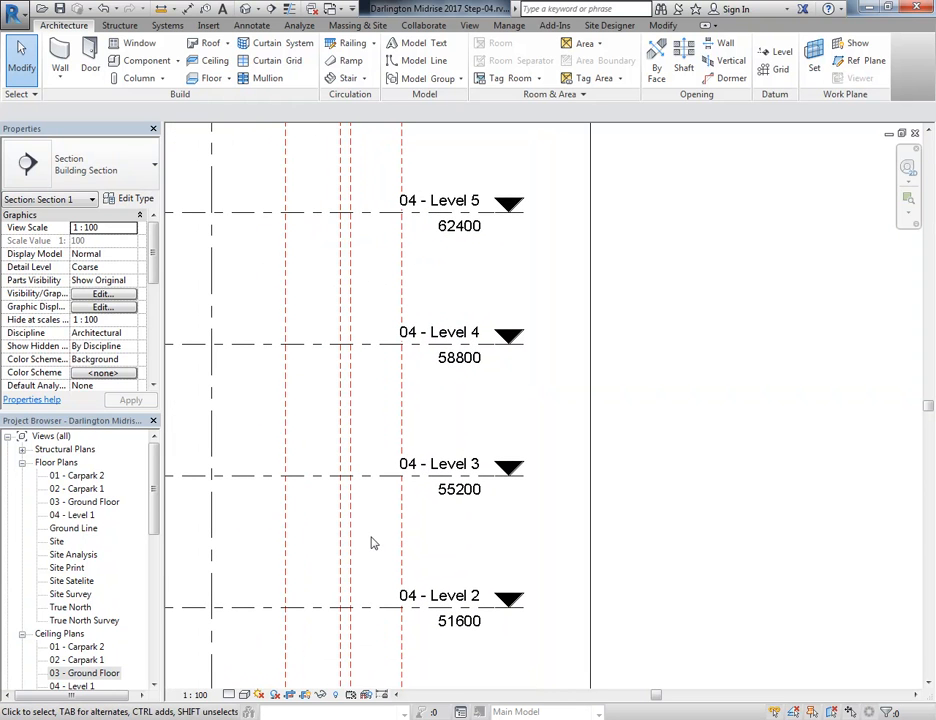
click(467, 26)
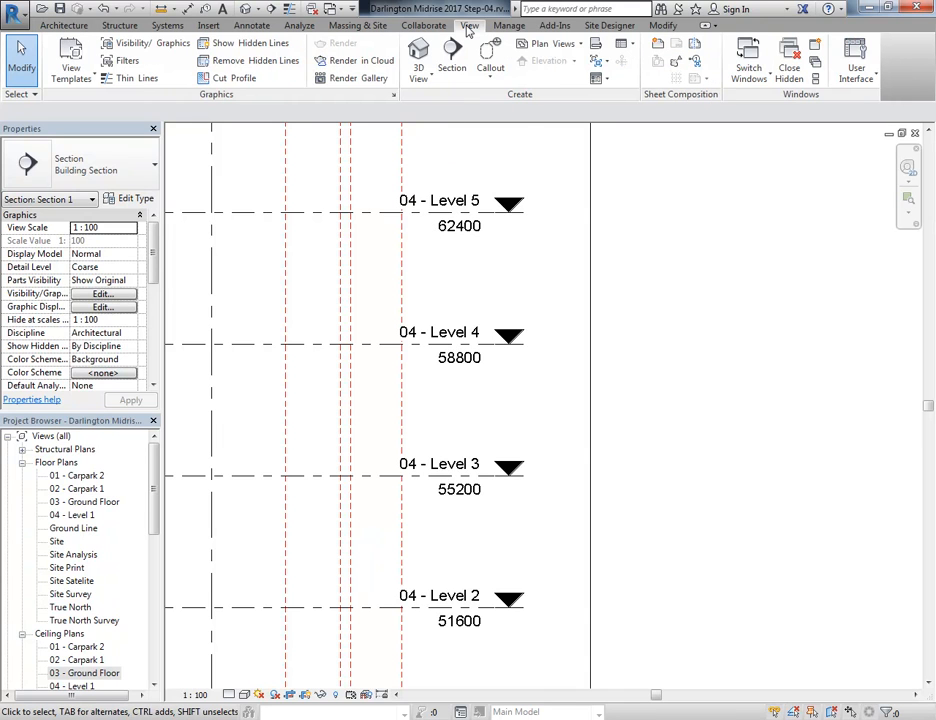
click(546, 44)
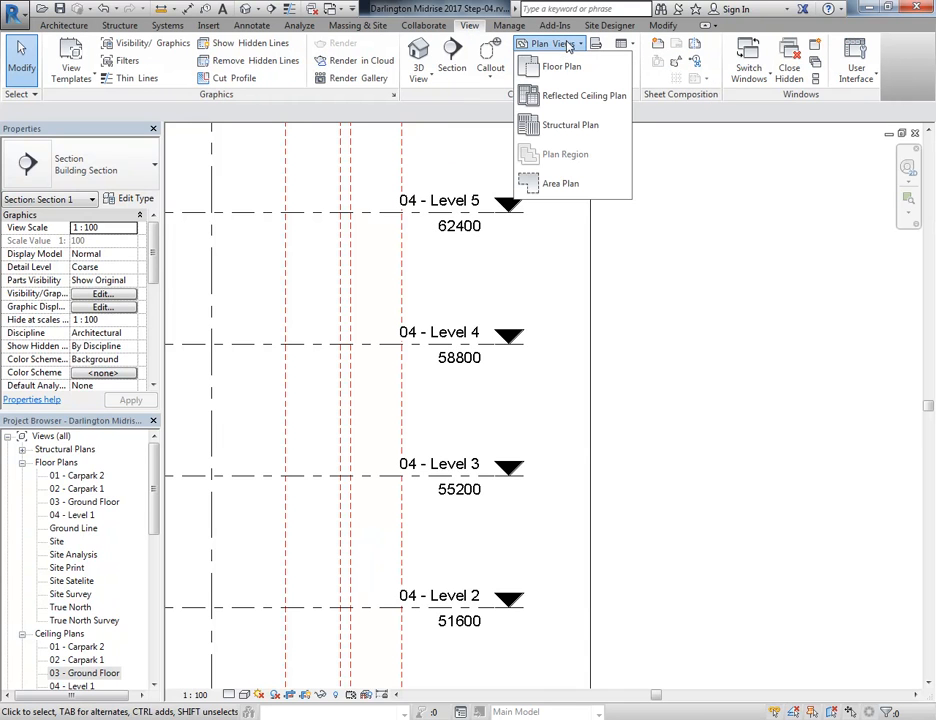
click(545, 67)
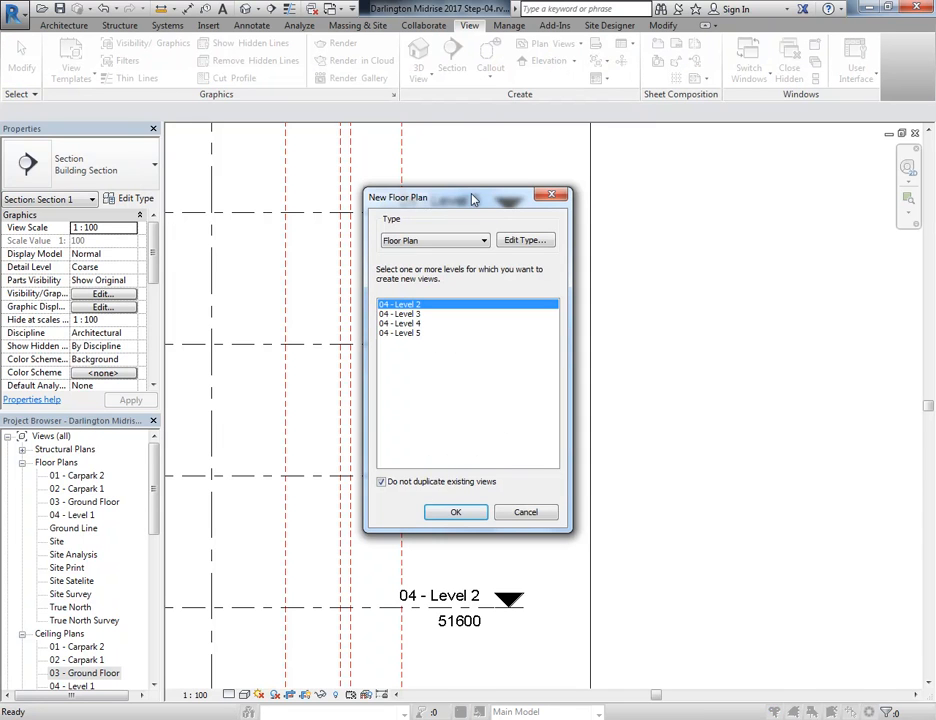
drag(476, 198, 256, 112)
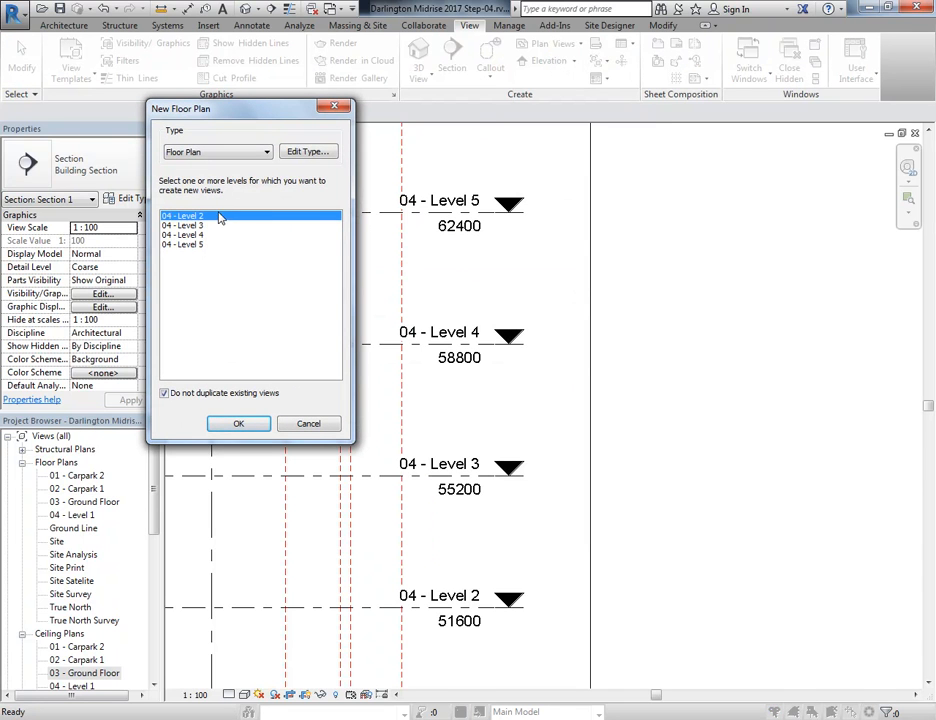
drag(212, 222, 212, 256)
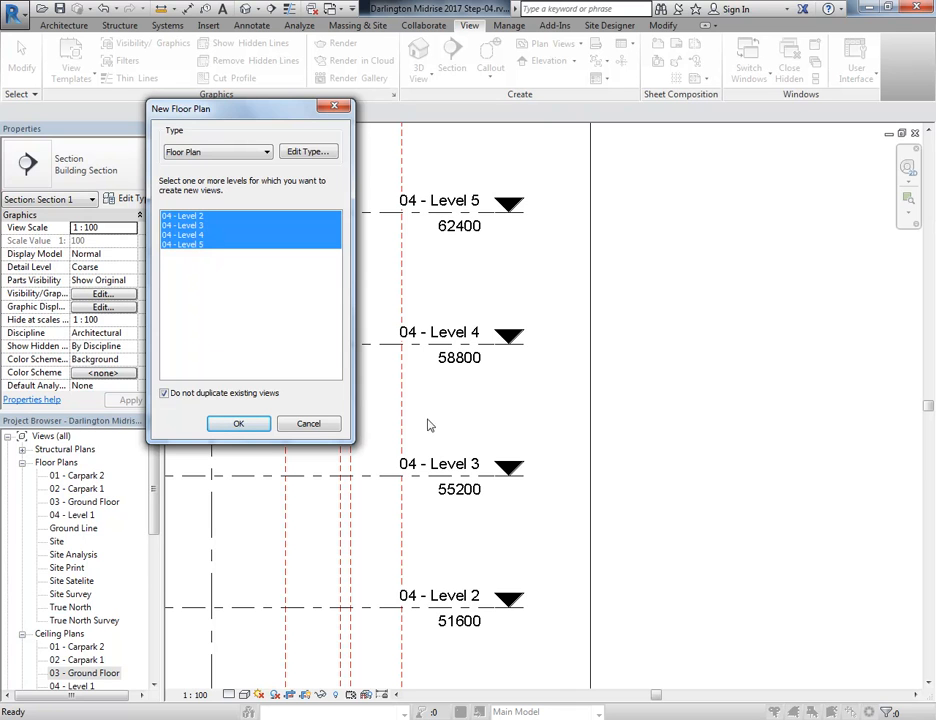
click(238, 423)
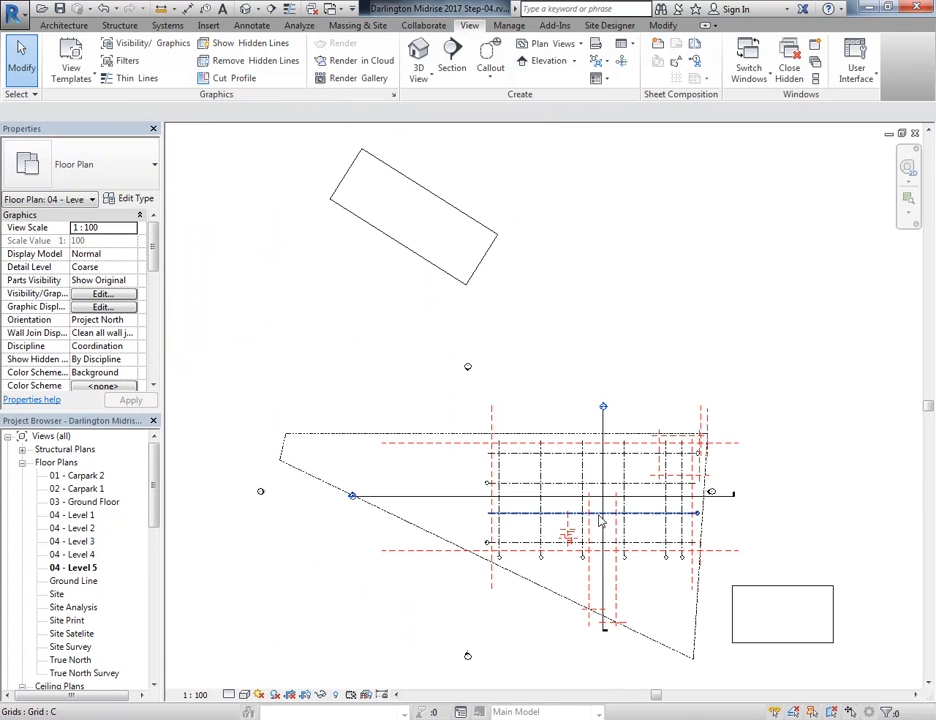
Step: Open the Section 2 view and check the level heads from 04 - Level 1 up to 04 - Level 5
drag(153, 480, 153, 600)
double_click(68, 554)
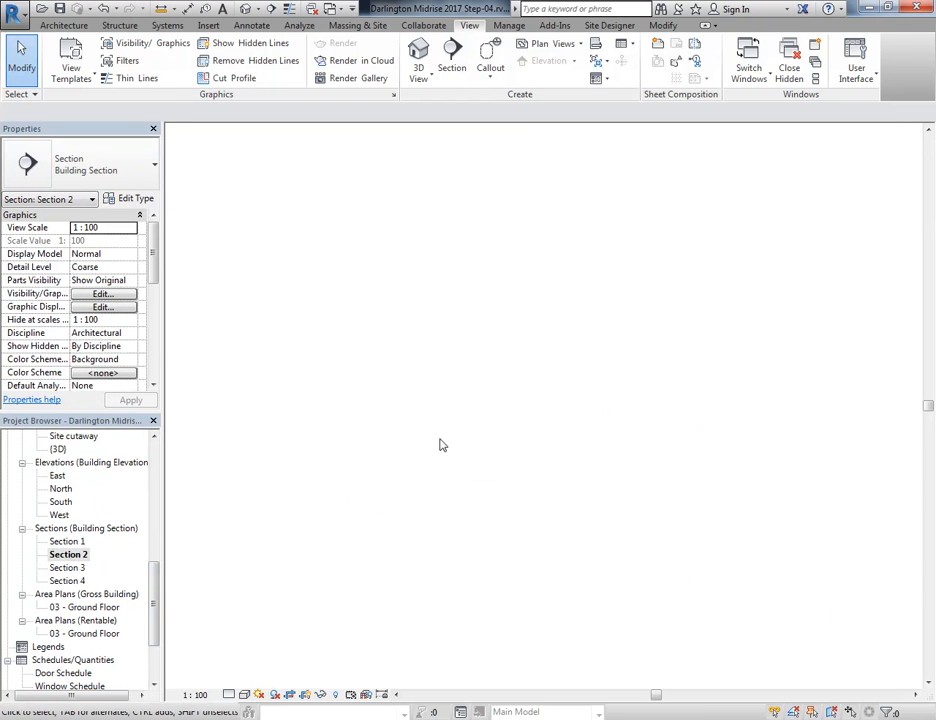
middle_drag(703, 322, 493, 465)
scroll(516, 300, up, 4)
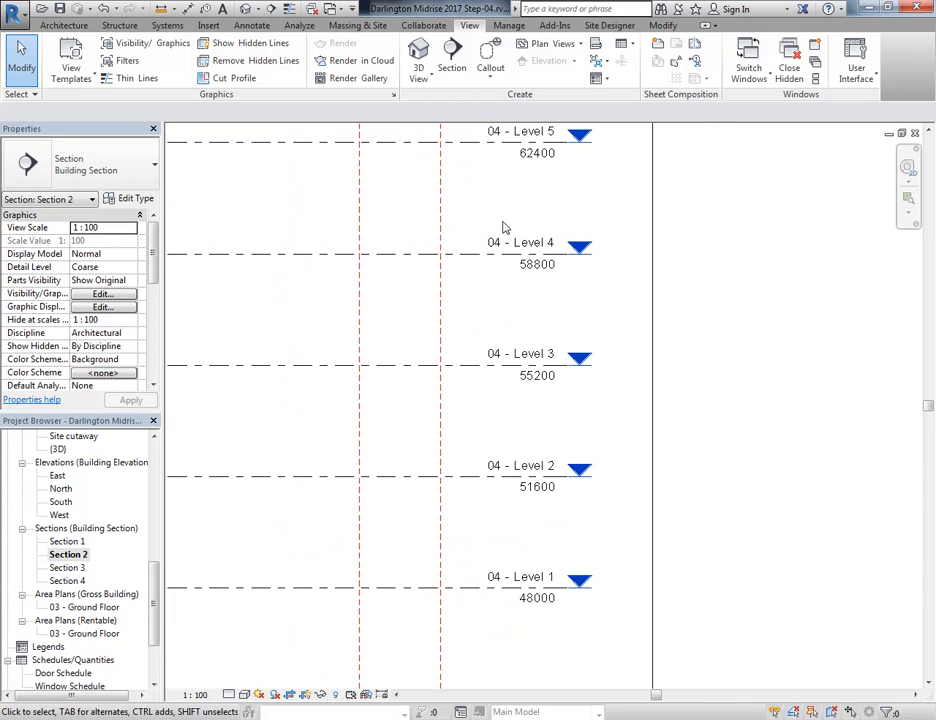
scroll(493, 249, down, 1)
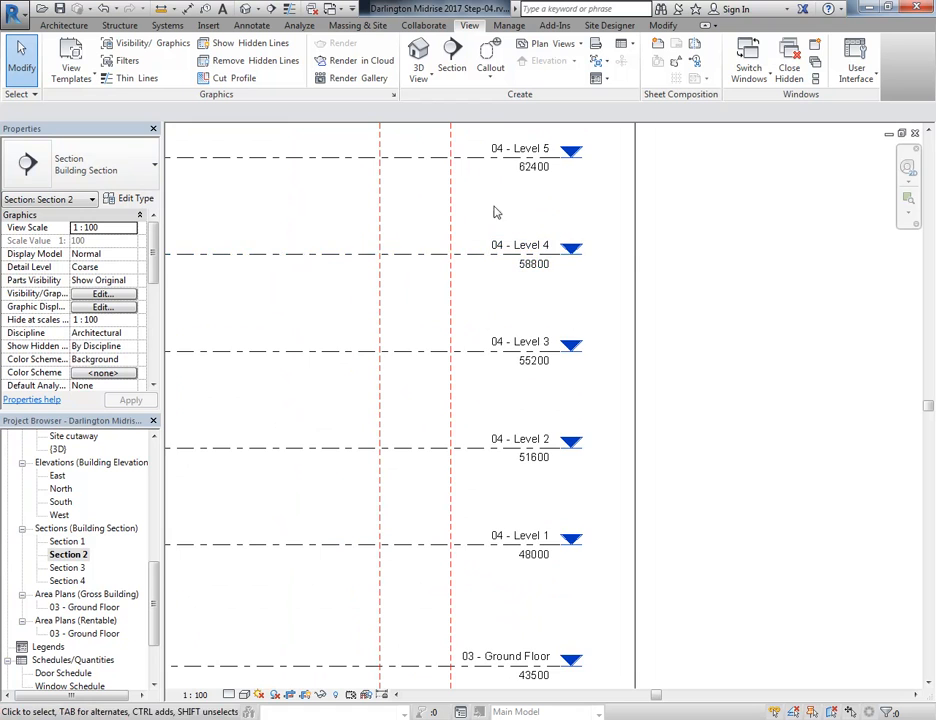
middle_drag(503, 186, 493, 219)
Step: Create new reflected ceiling plan views for 04 - Level 2, 04 - Level 3, 04 - Level 4 and 04 - Level 5
click(547, 50)
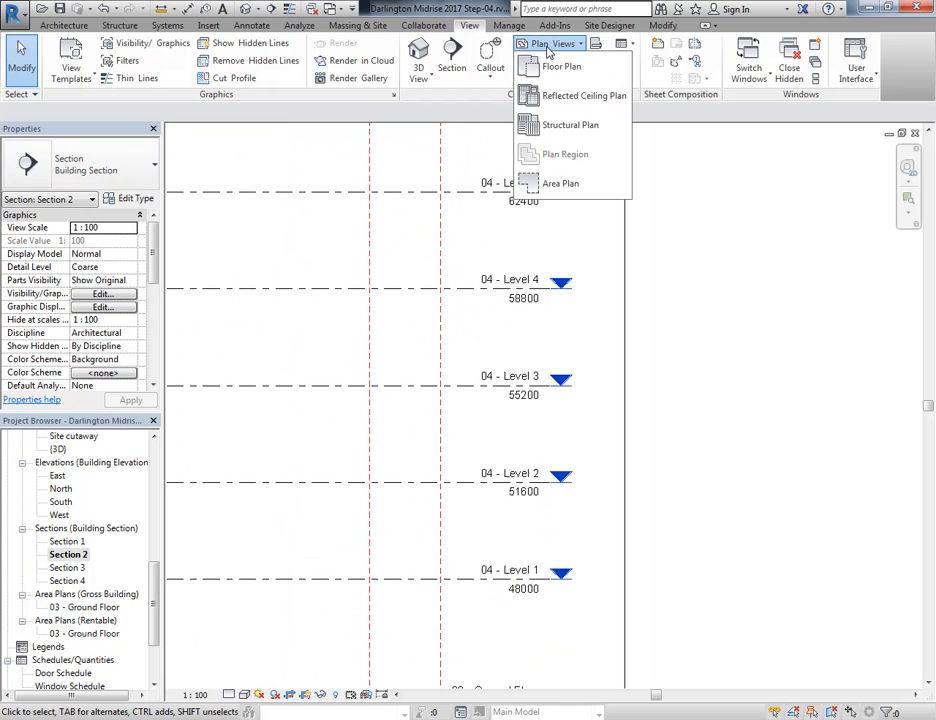
click(547, 100)
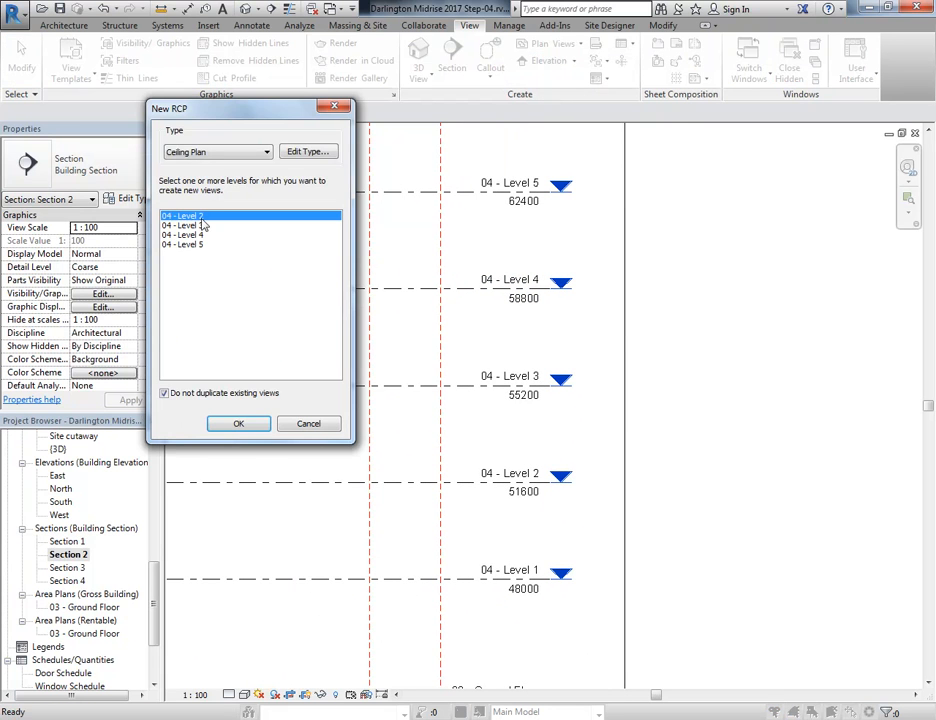
drag(195, 217, 194, 308)
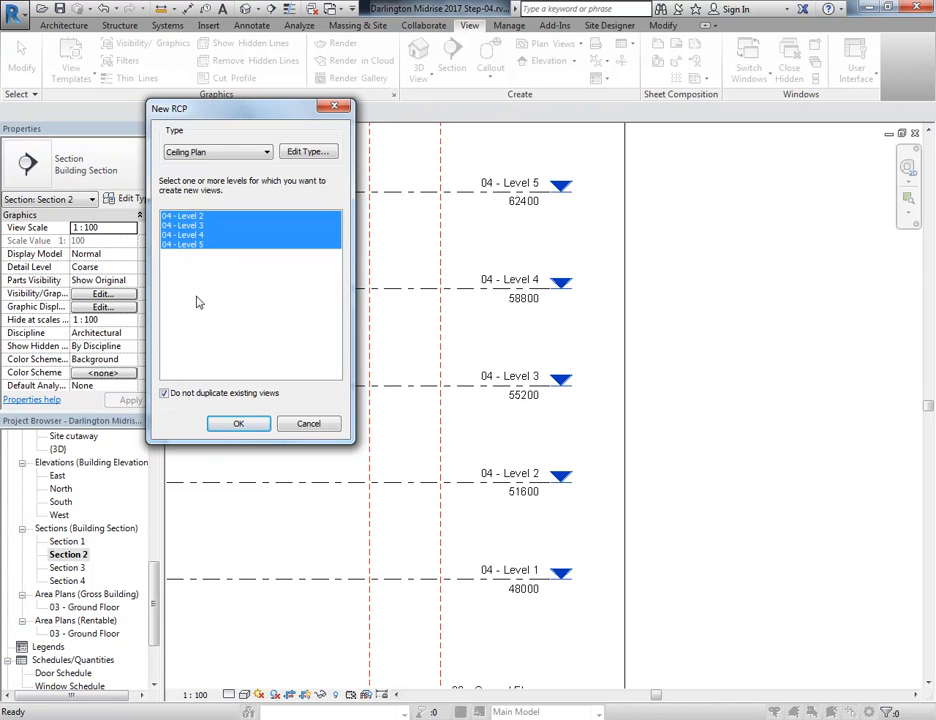
click(237, 424)
middle_drag(497, 296, 470, 289)
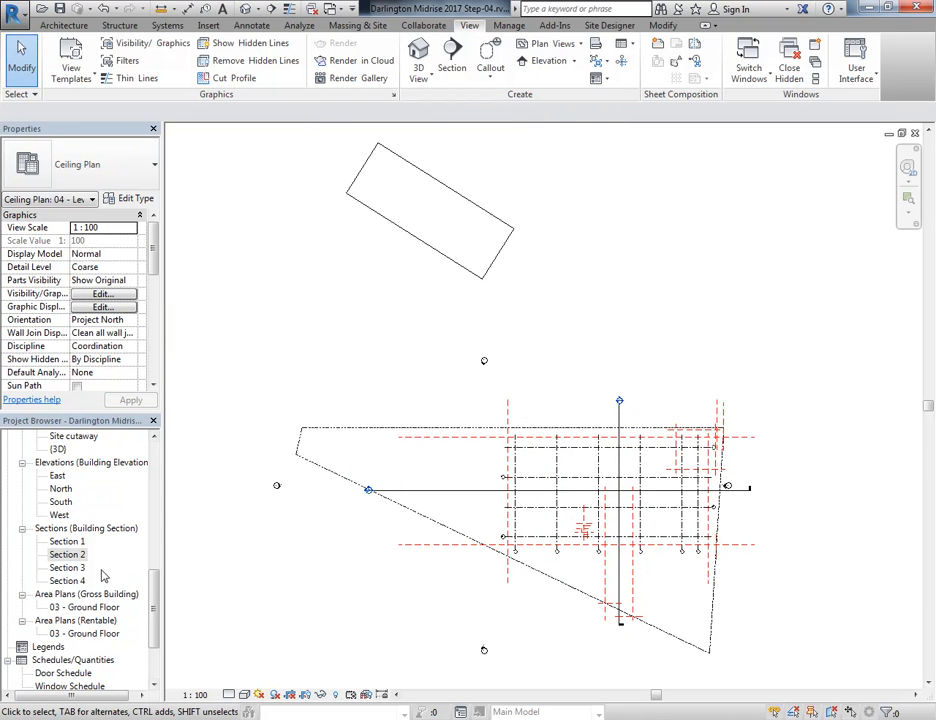
Step: Reopen Section 2 and examine the carpark structure against the full set of levels above it
double_click(67, 554)
scroll(352, 396, down, 2)
middle_drag(352, 396, 681, 366)
scroll(490, 483, down, 2)
middle_drag(490, 483, 554, 401)
scroll(410, 465, up, 2)
middle_drag(479, 420, 447, 426)
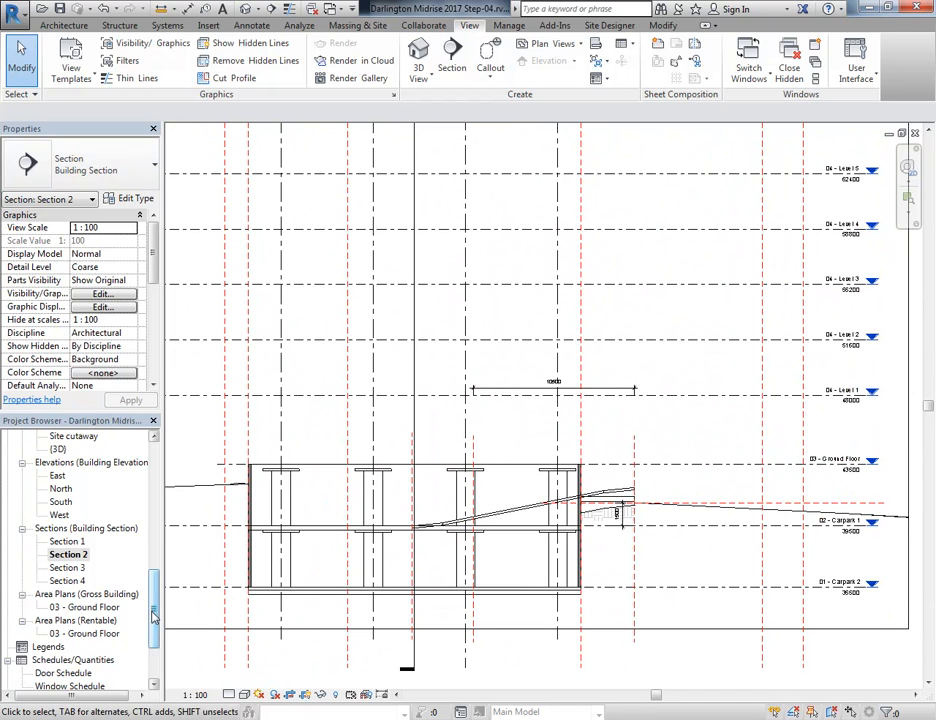
Step: Open the 03 - Ground Floor floor plan and locate the round concrete column at grid A-1
drag(155, 612, 155, 485)
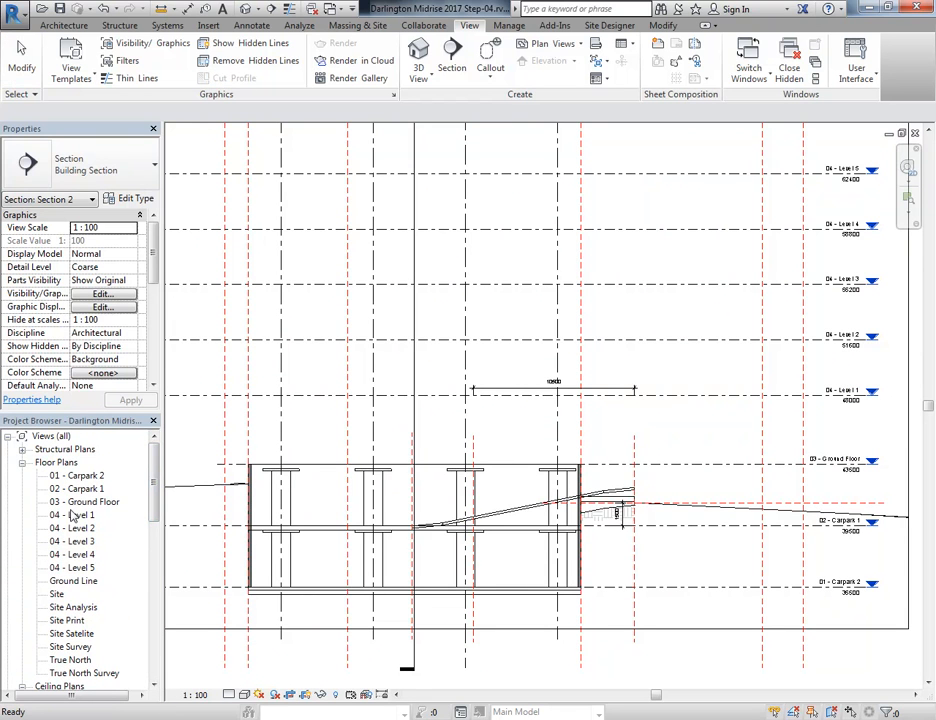
double_click(84, 501)
scroll(476, 455, down, 2)
middle_drag(476, 455, 364, 393)
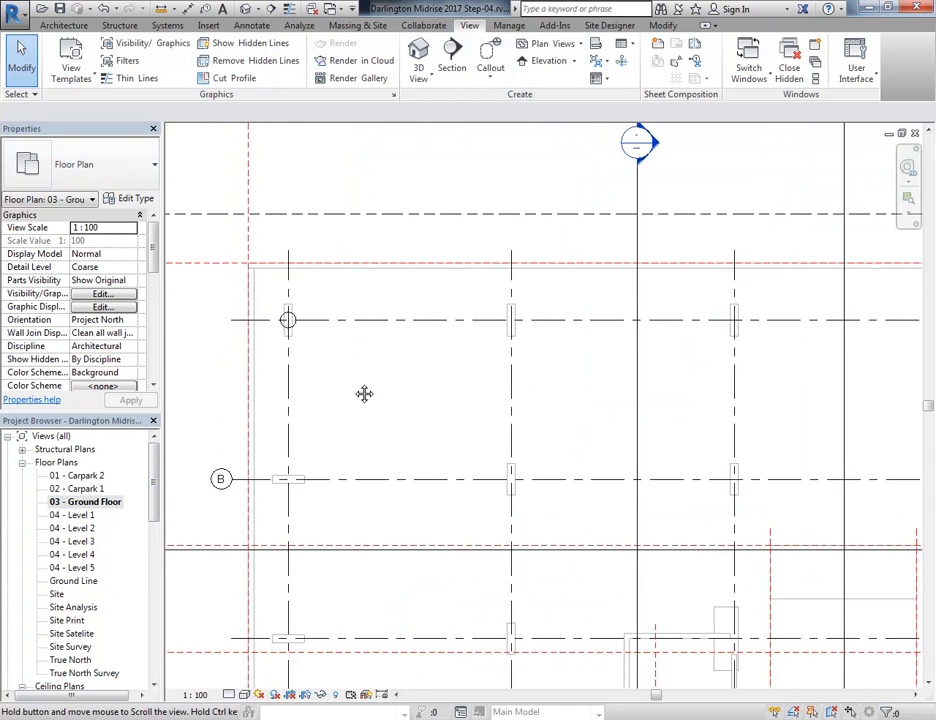
scroll(360, 391, down, 3)
scroll(315, 339, up, 5)
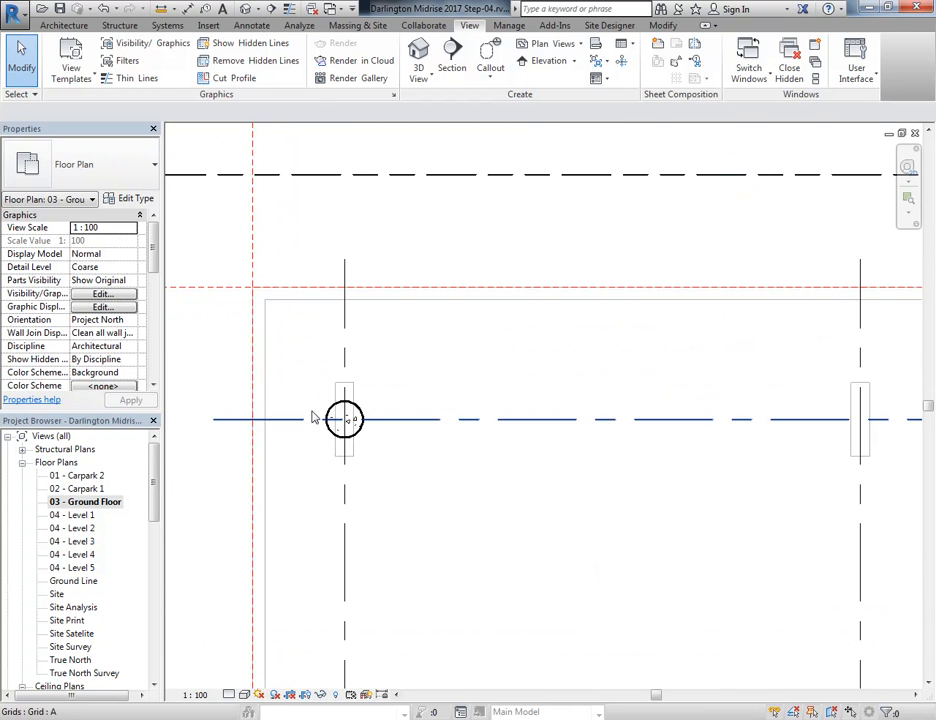
Step: Set the top level of the 600 mm round column at grid A-1 to 04 - Level 1 with a top offset of 0
click(344, 420)
scroll(395, 505, up, 3)
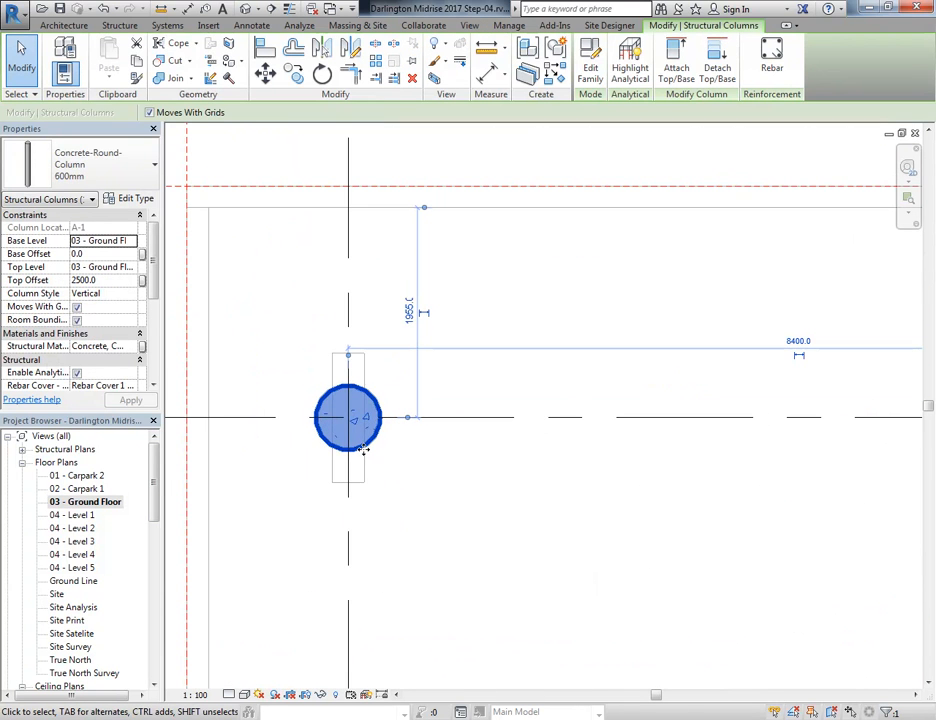
click(131, 268)
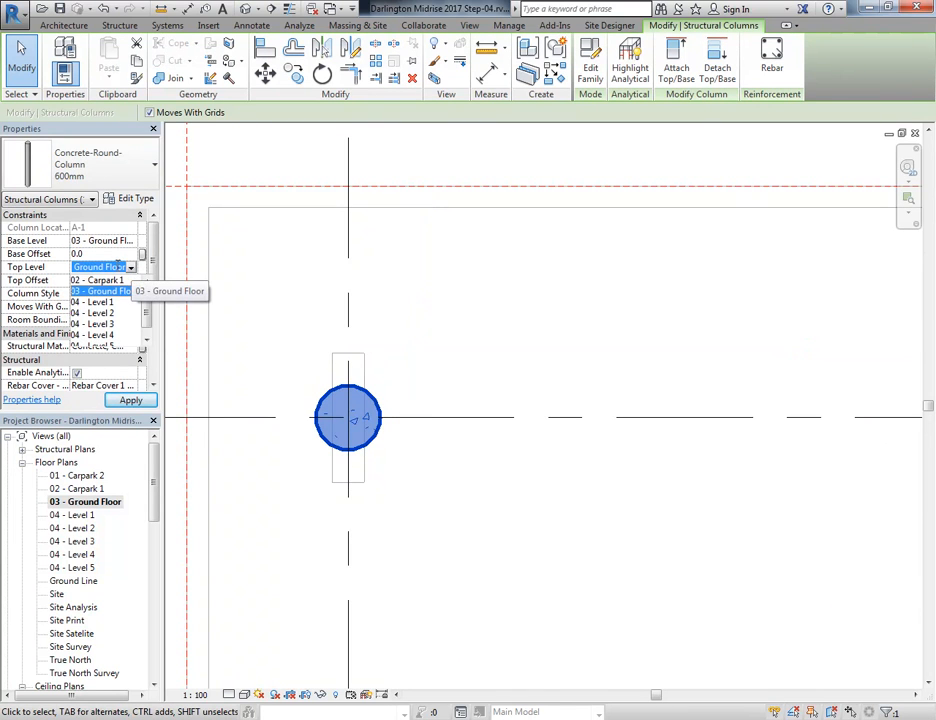
click(95, 303)
click(106, 281)
text(0)
key(Return)
Step: Open the {3D} view and inspect the height of the round column at grid A-1
drag(151, 473, 143, 557)
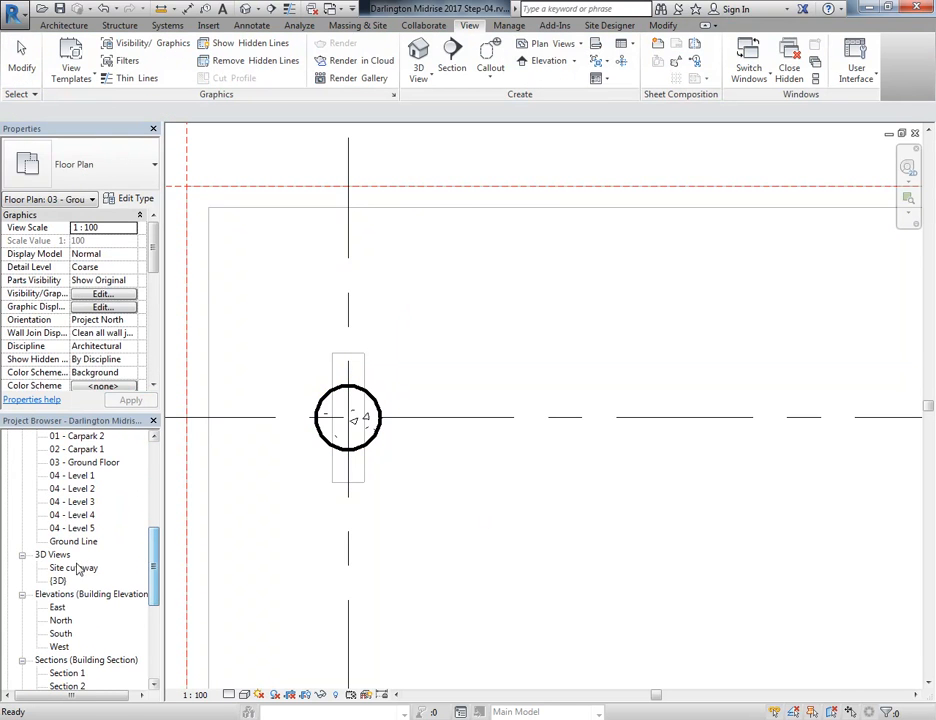
double_click(58, 581)
scroll(396, 277, up, 5)
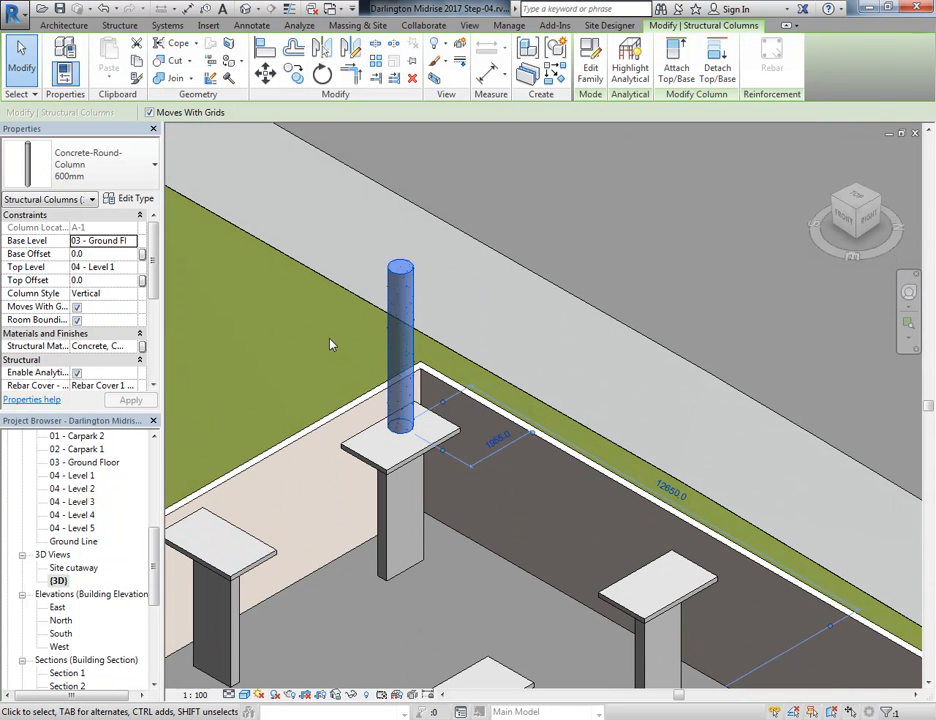
Step: Check the base and top level settings of the round column at grid A-1 and delete the column
key(Escape)
click(401, 279)
click(122, 243)
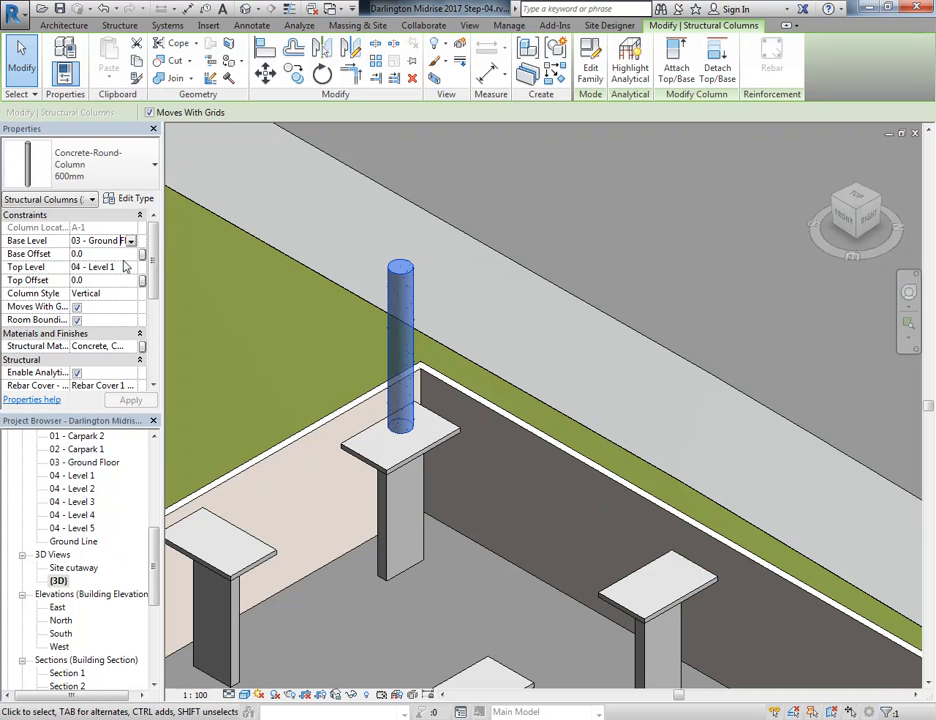
click(123, 268)
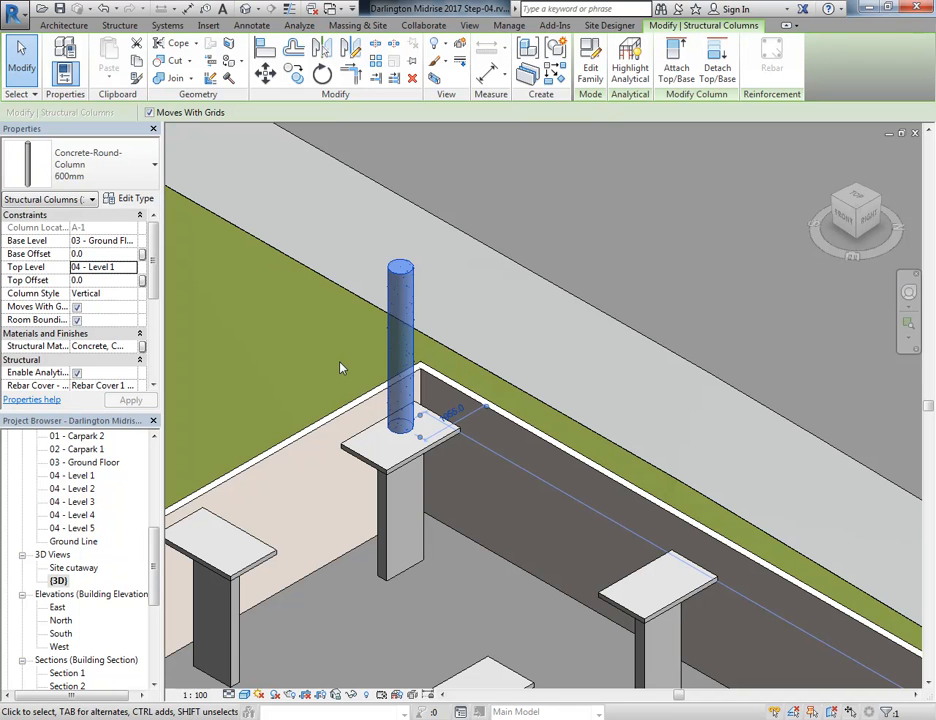
key(Escape)
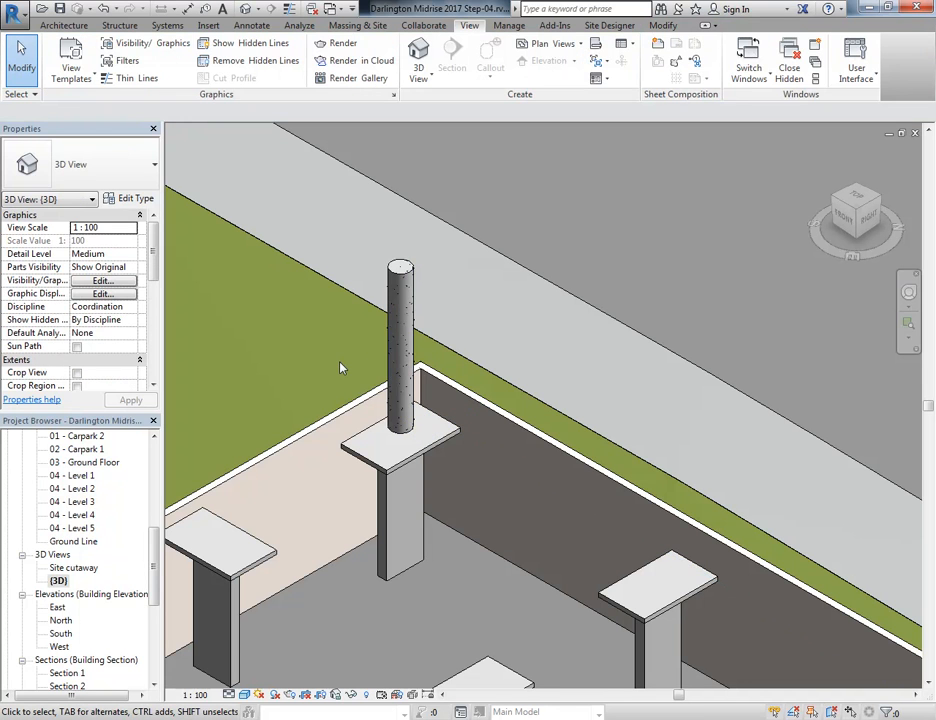
click(392, 284)
key(Delete)
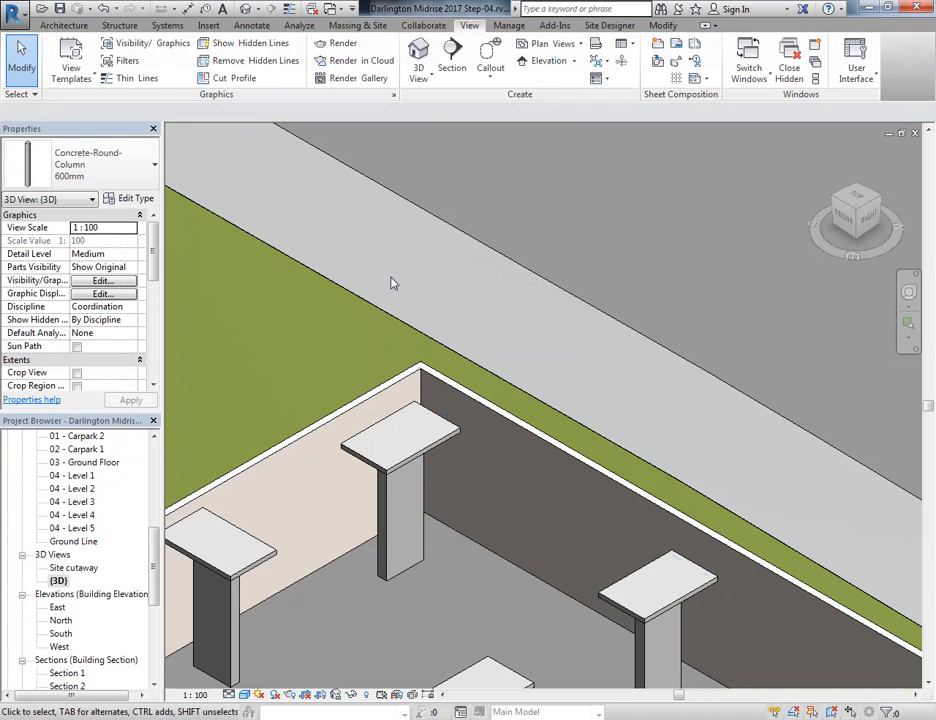
Step: Open the 03 - Ground Floor floor plan, collapsing the ceiling plans in the view list, and frame the column grid
click(78, 463)
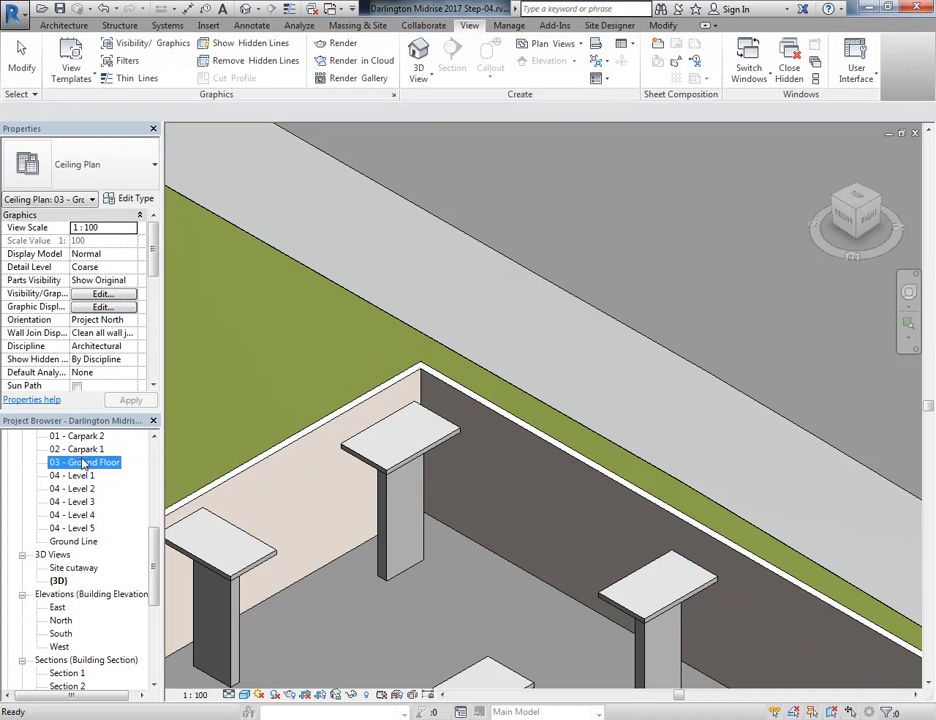
double_click(87, 463)
scroll(40, 560, up, 5)
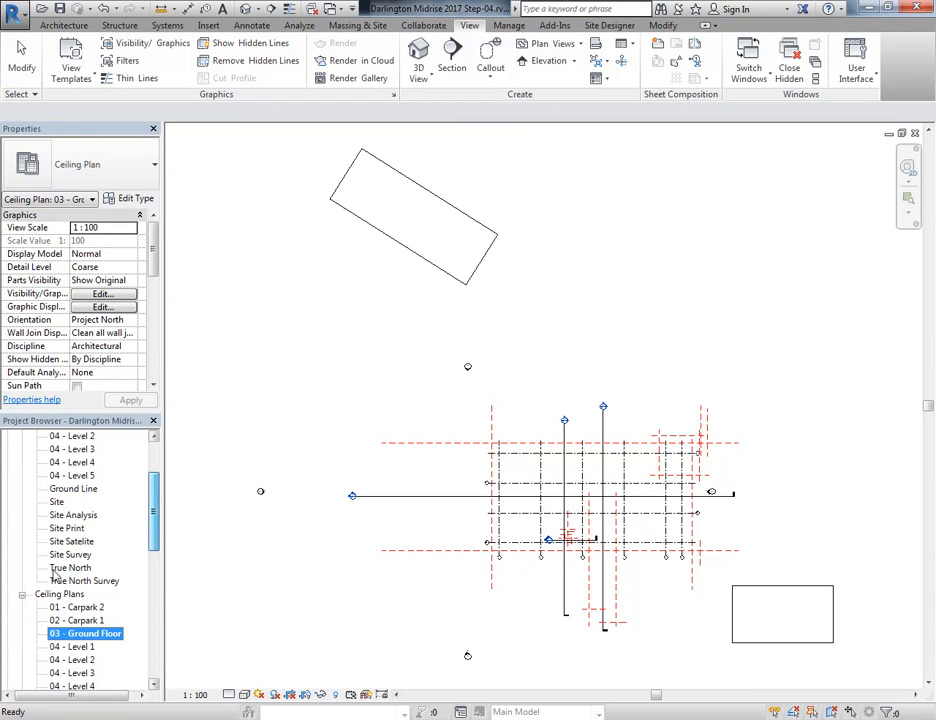
click(22, 594)
click(80, 489)
scroll(82, 495, up, 3)
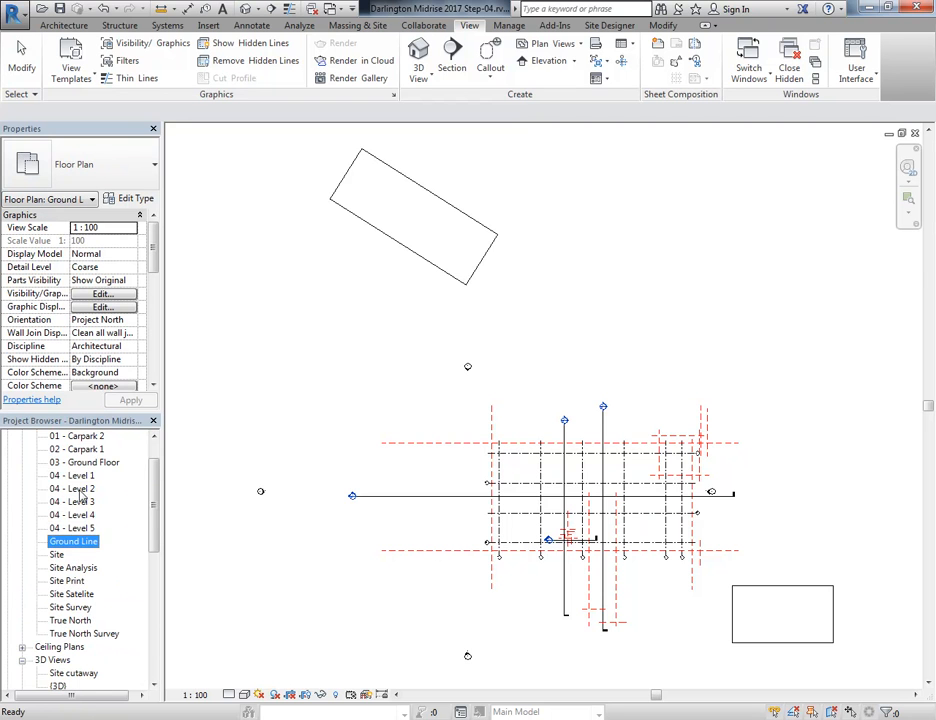
double_click(78, 503)
scroll(388, 313, down, 5)
middle_drag(388, 313, 275, 335)
scroll(295, 324, up, 1)
Step: Start placing vertical Concrete-Round-Column 600mm structural columns with their height set to 04 - Level 1
click(62, 25)
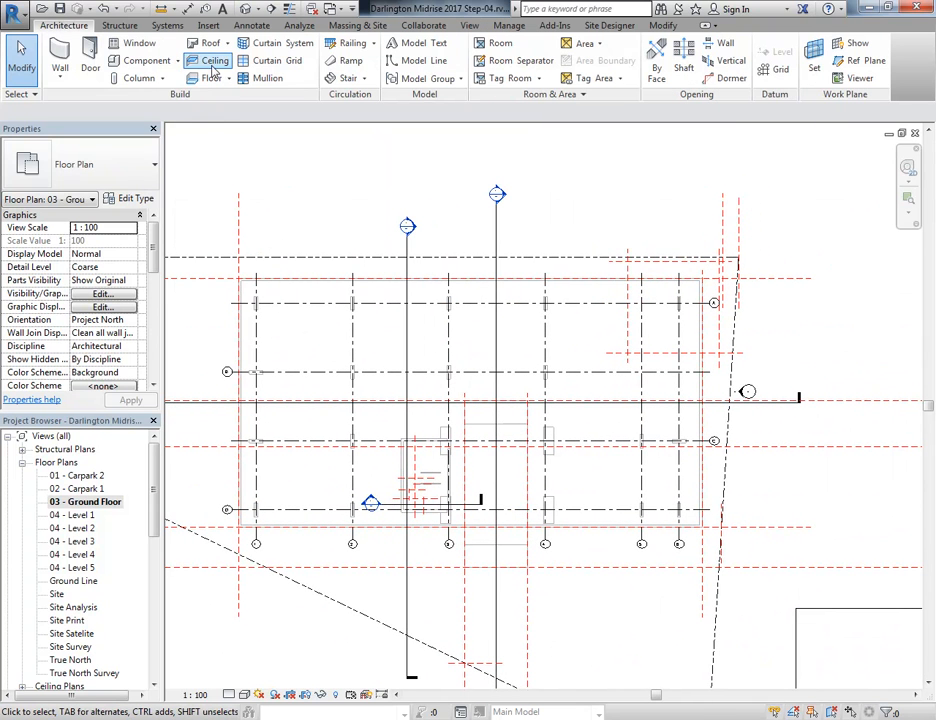
click(164, 79)
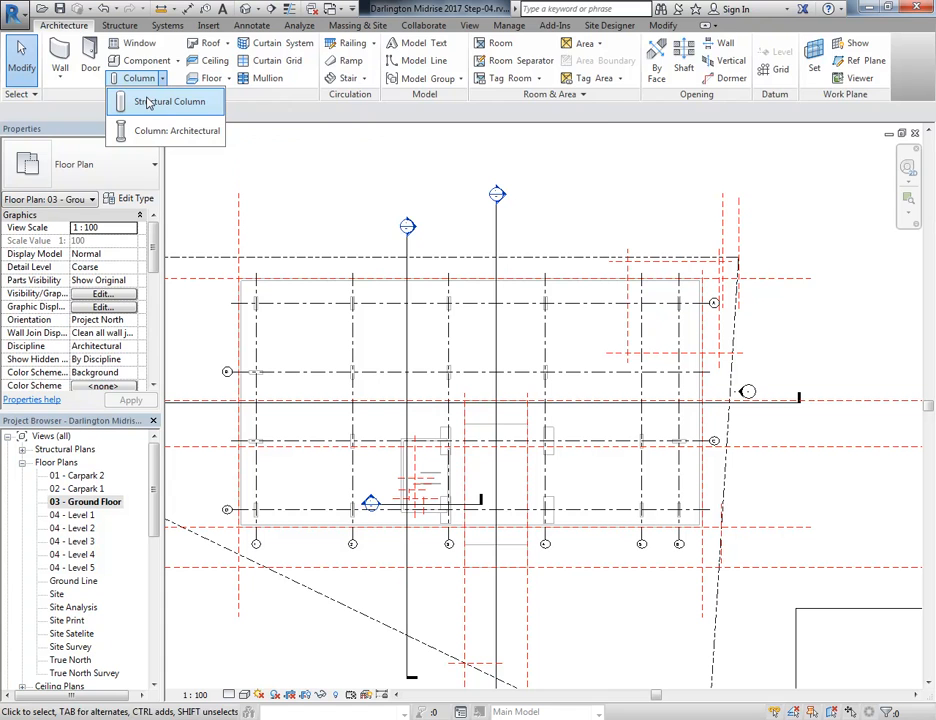
click(148, 102)
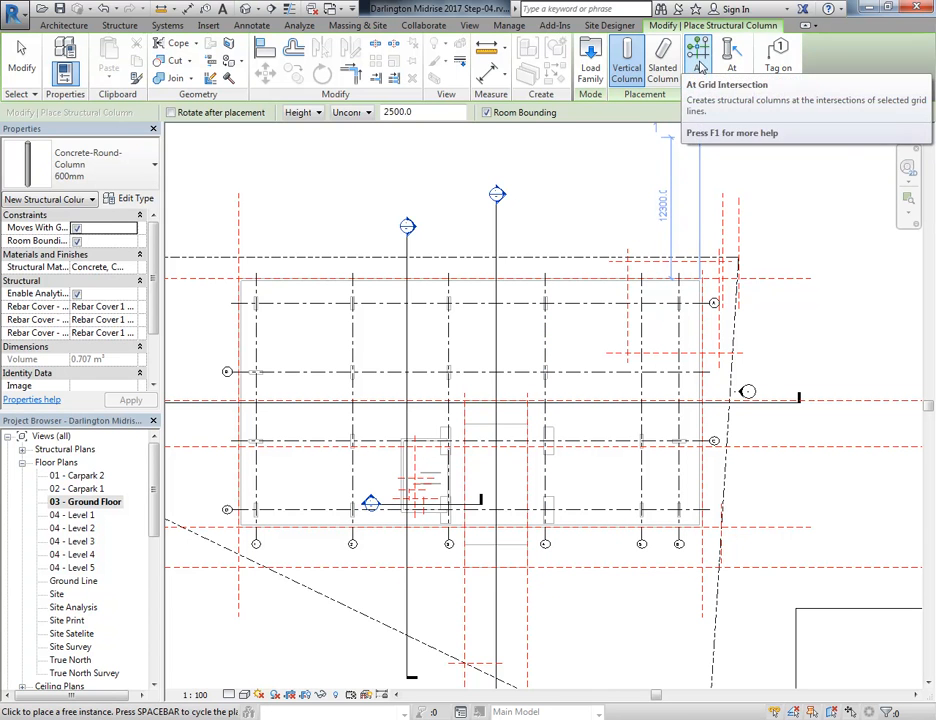
click(700, 66)
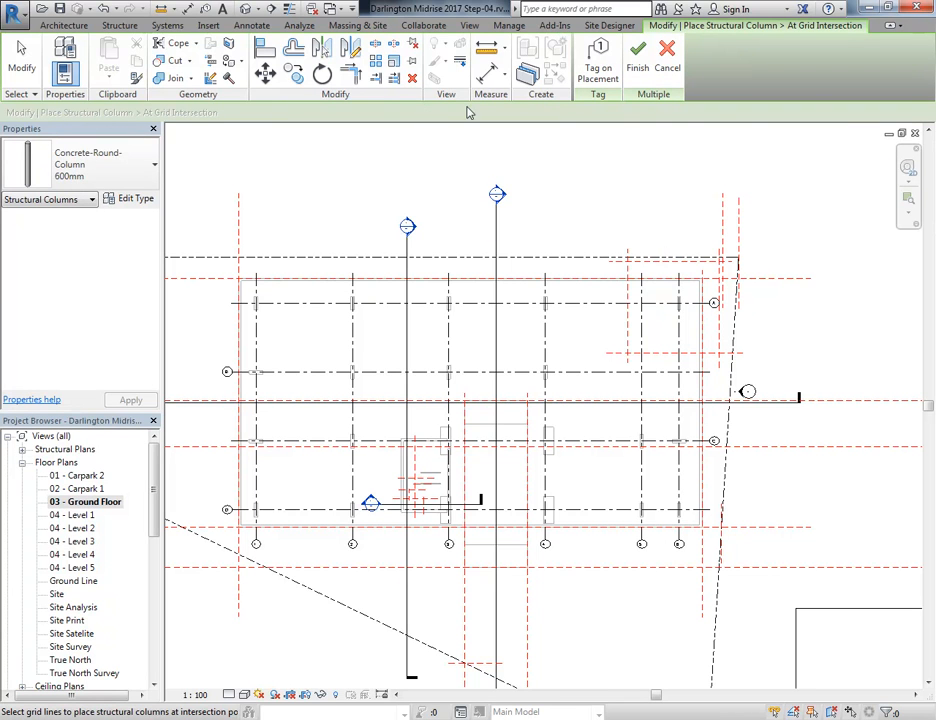
click(667, 58)
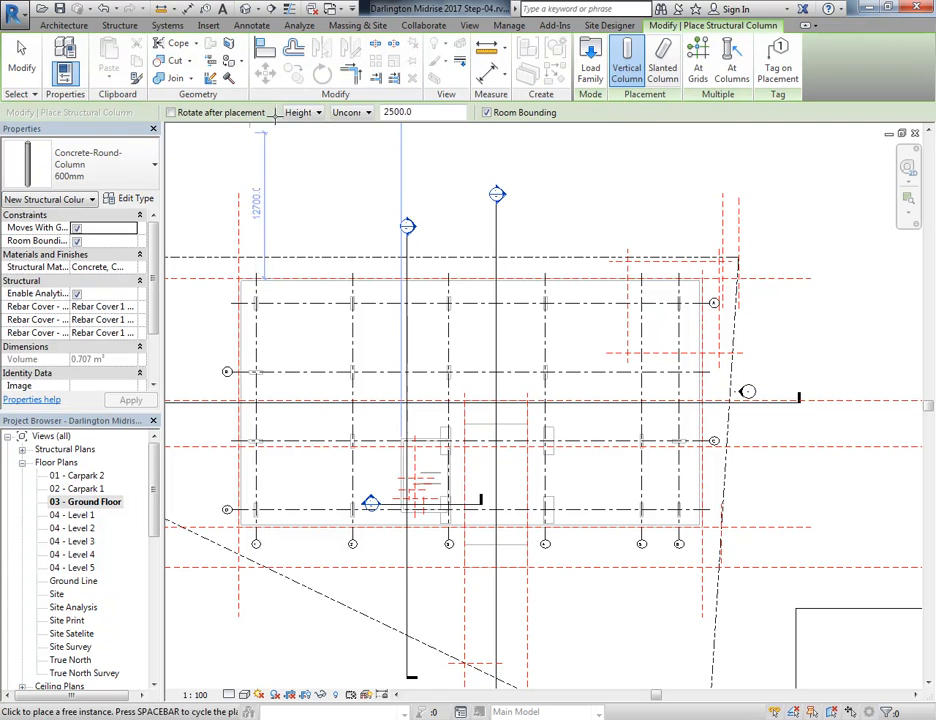
click(350, 113)
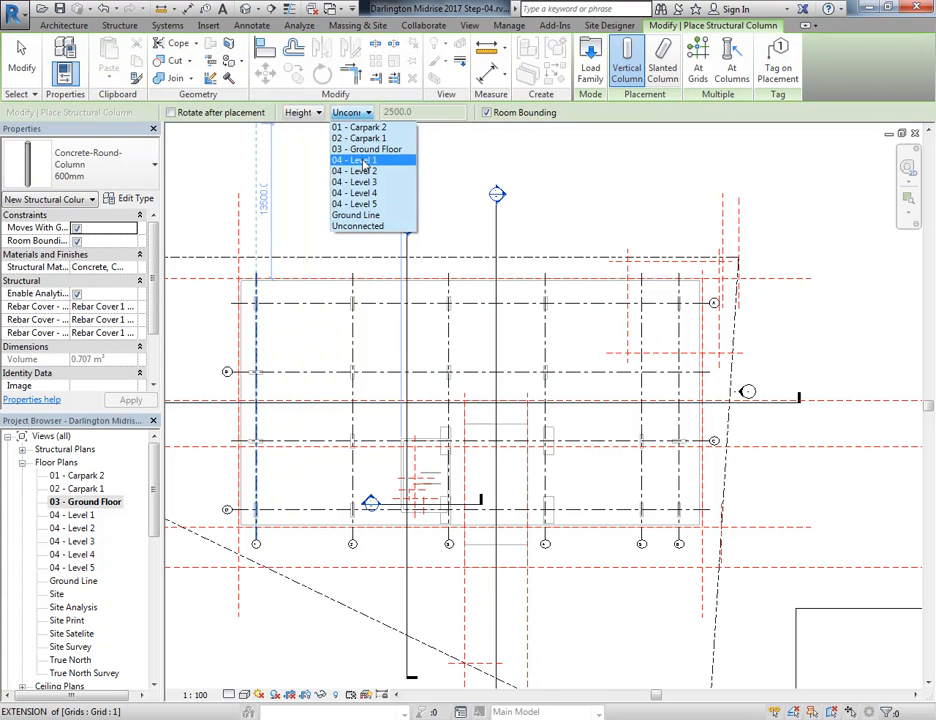
click(360, 160)
click(340, 118)
click(341, 118)
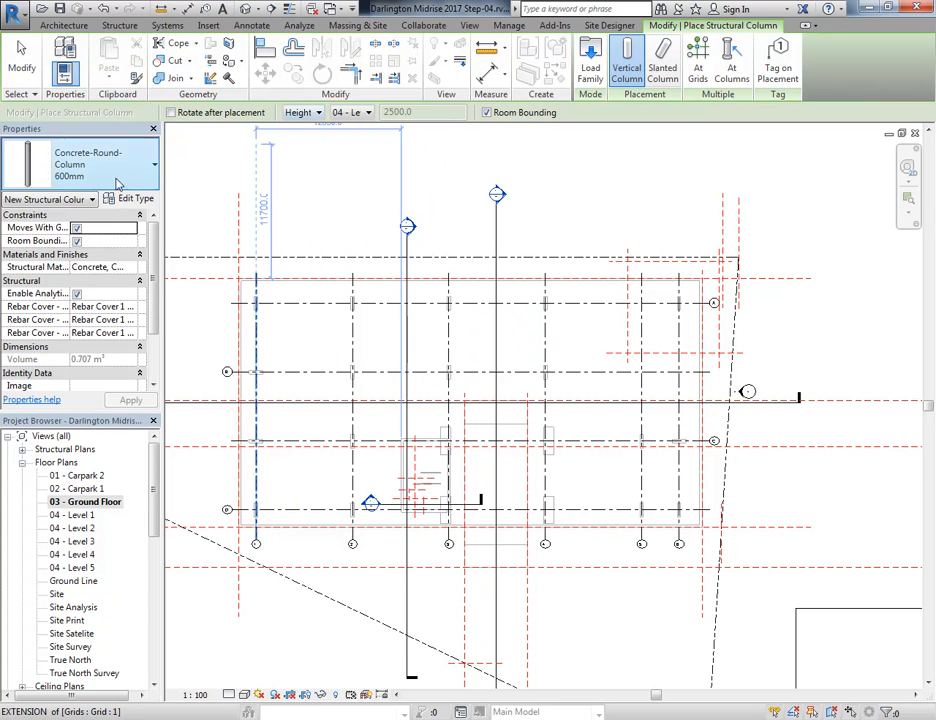
Step: Place the 600 mm round columns at all intersections of grids 1 to 6 and A to D, and end the column command
click(698, 60)
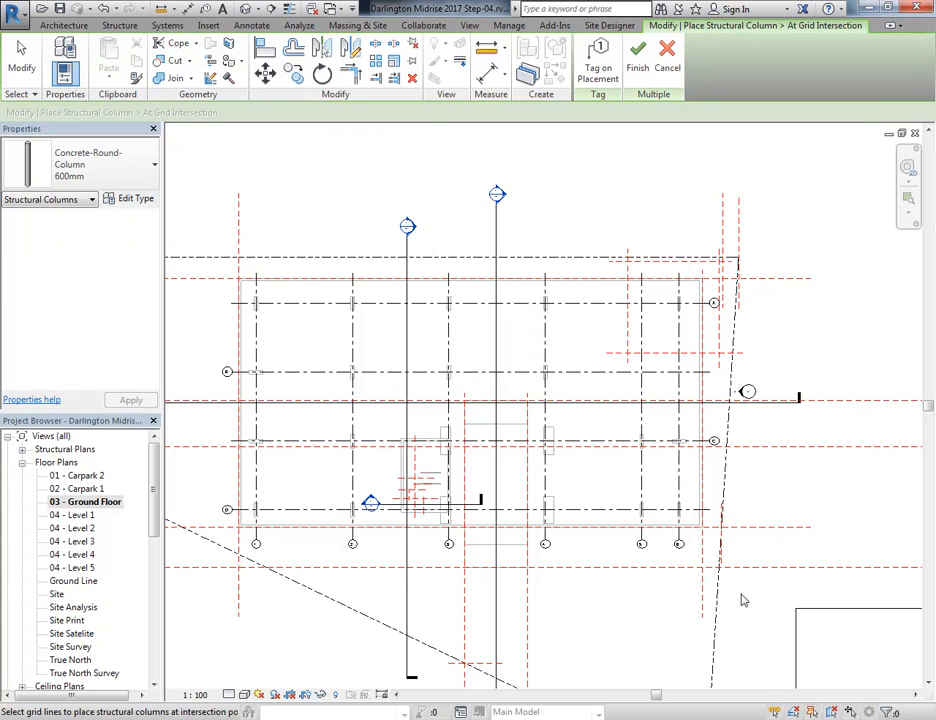
drag(757, 632, 186, 197)
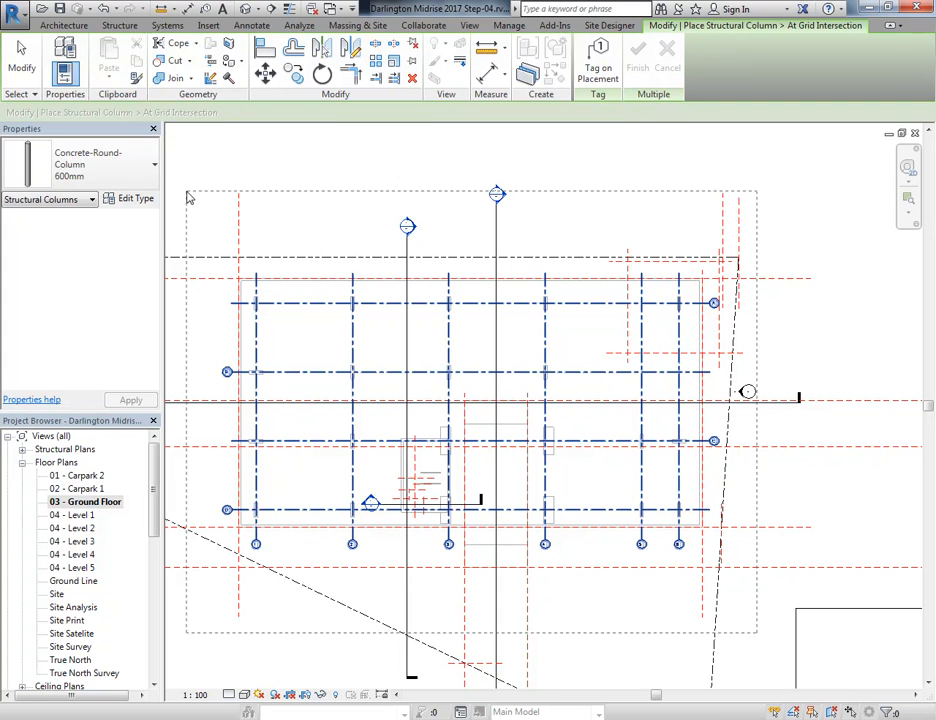
drag(186, 197, 186, 197)
scroll(350, 479, up, 2)
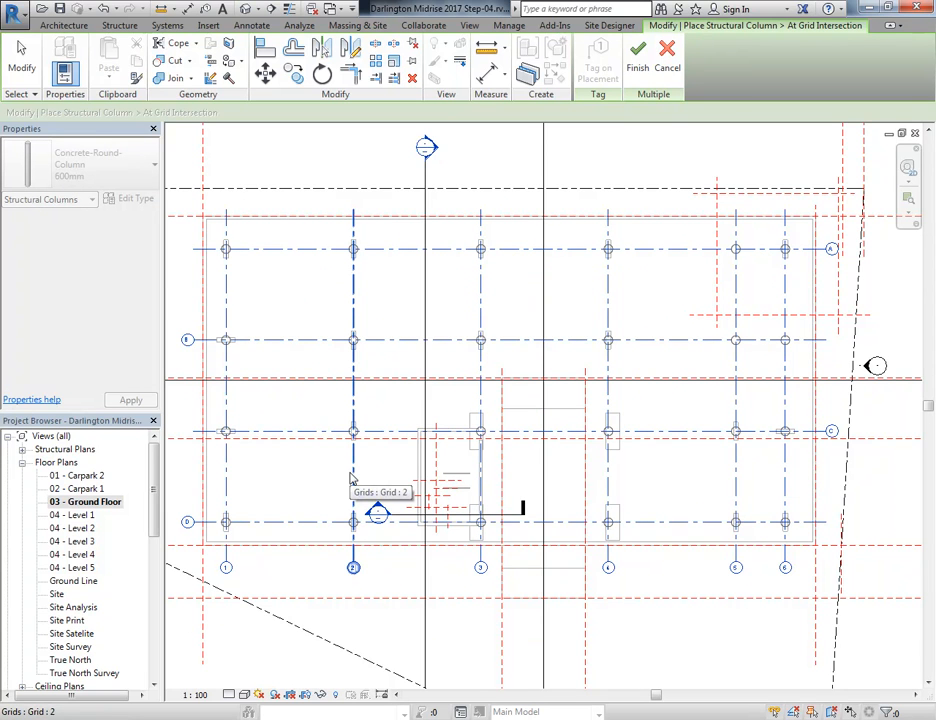
scroll(350, 479, down, 3)
middle_drag(352, 482, 355, 504)
scroll(343, 498, down, 1)
scroll(343, 498, up, 3)
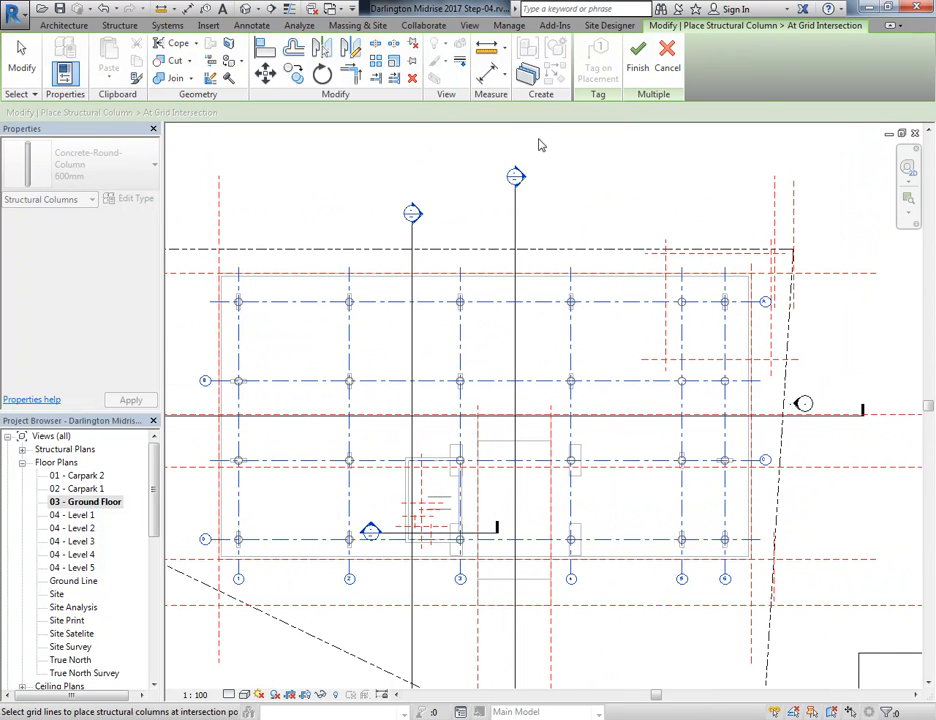
click(638, 70)
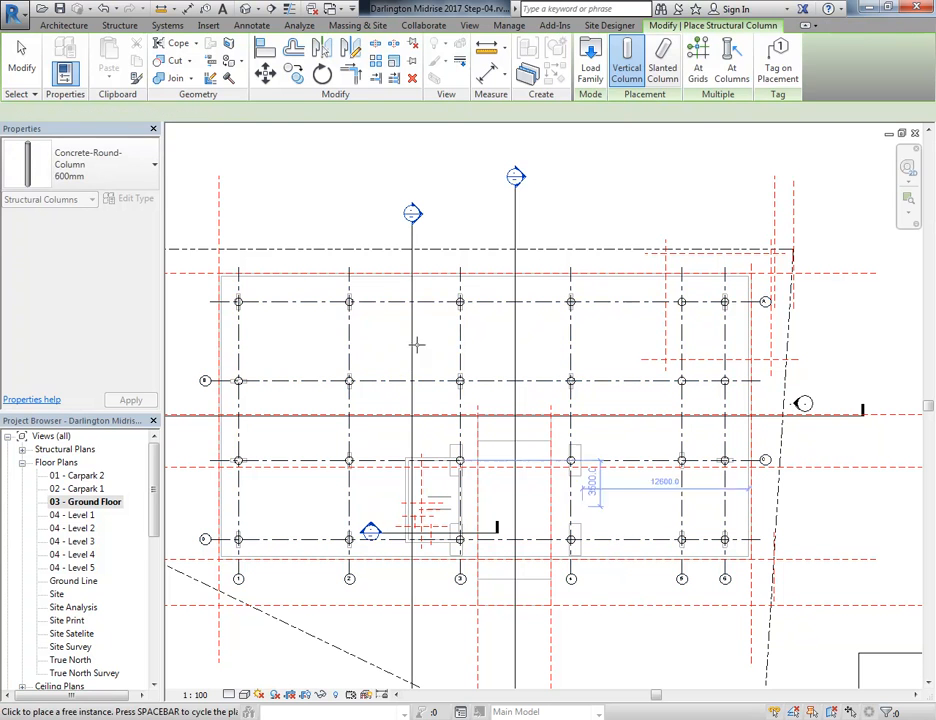
right_click(303, 194)
click(325, 202)
right_click(317, 192)
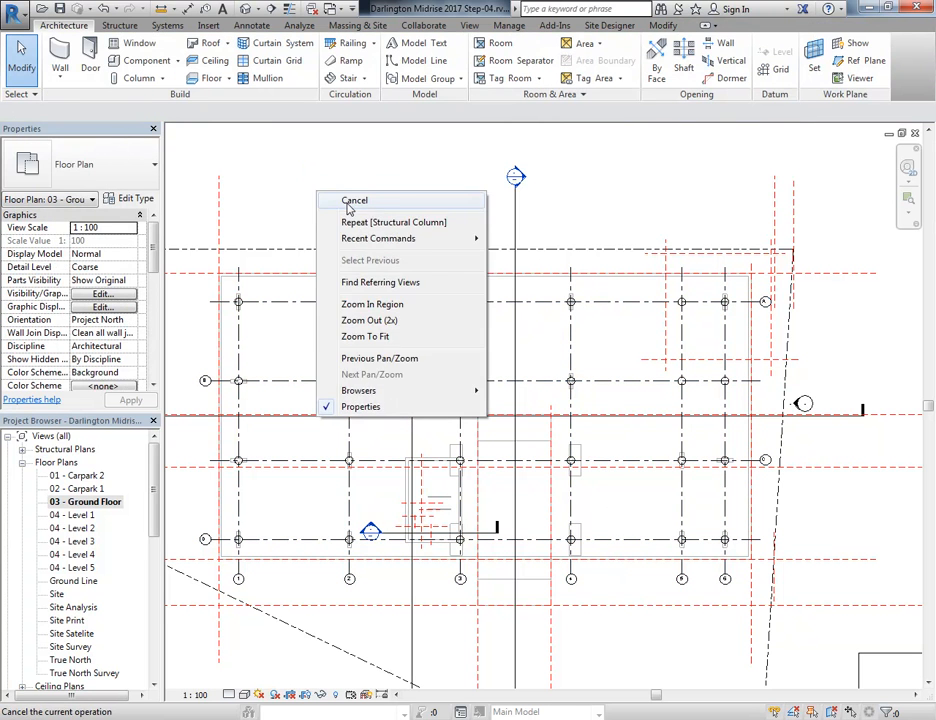
click(348, 206)
Step: Create a Generic 150mm floor on 03 - Ground Floor bounded by the four perimeter walls, attaching the walls below to its bottom
middle_drag(247, 254, 288, 264)
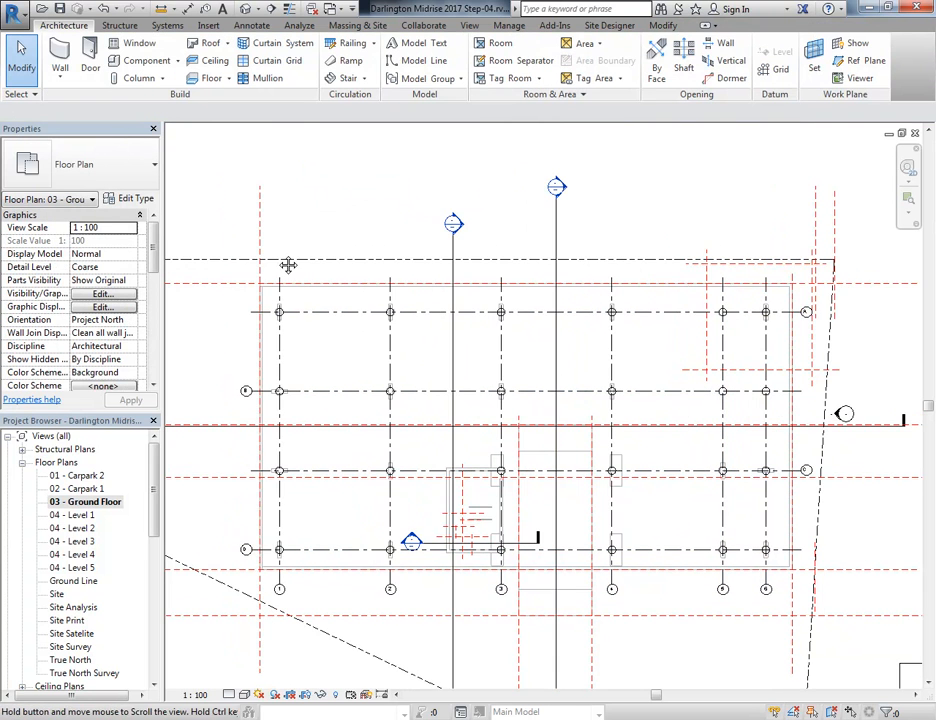
click(205, 79)
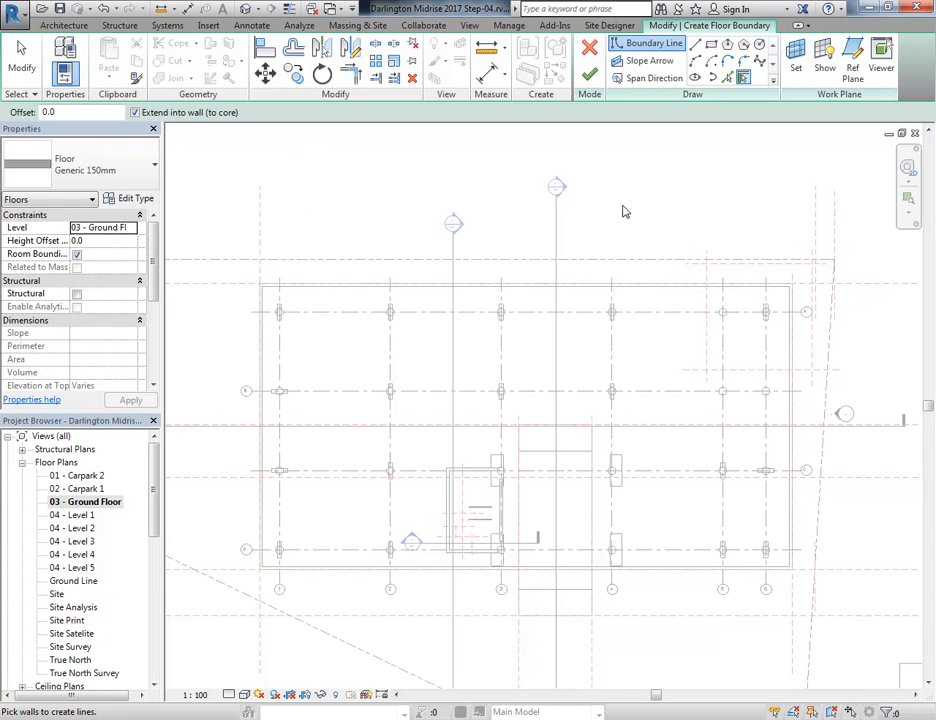
click(324, 287)
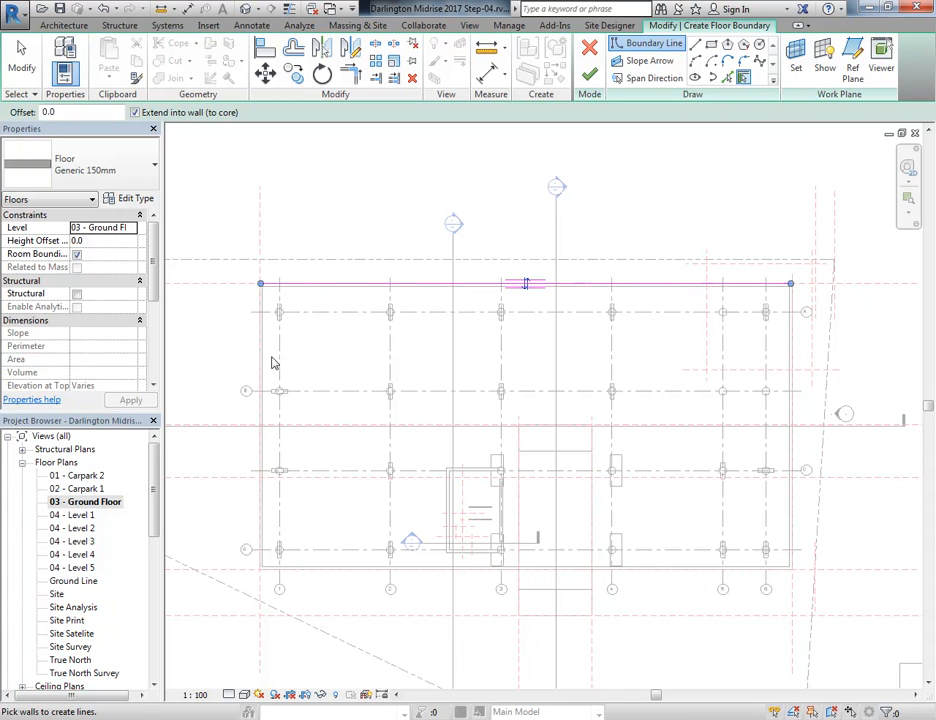
click(258, 468)
click(318, 574)
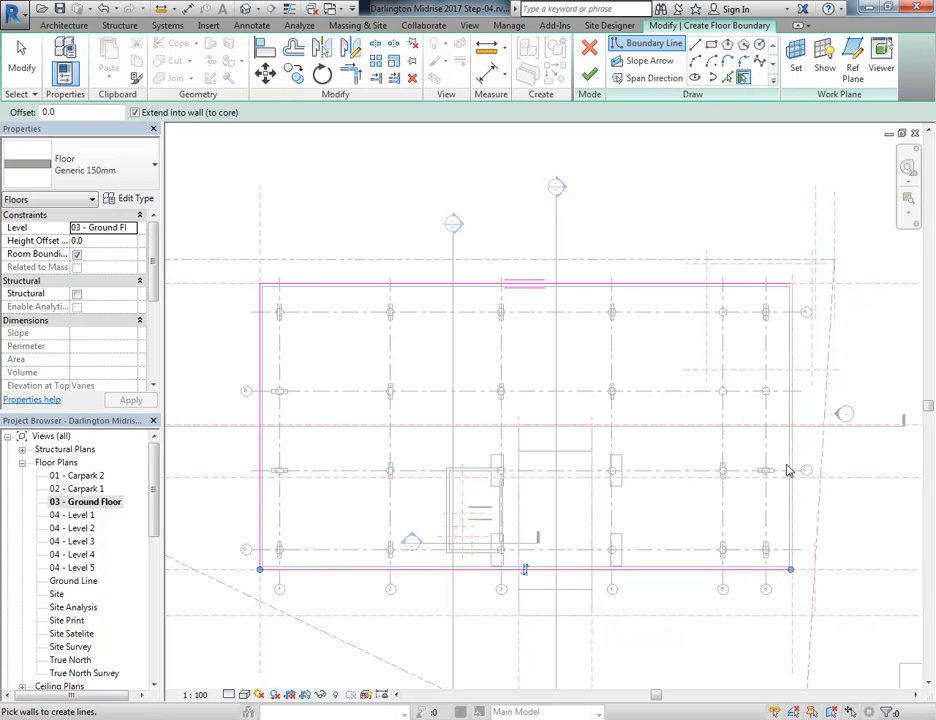
click(796, 445)
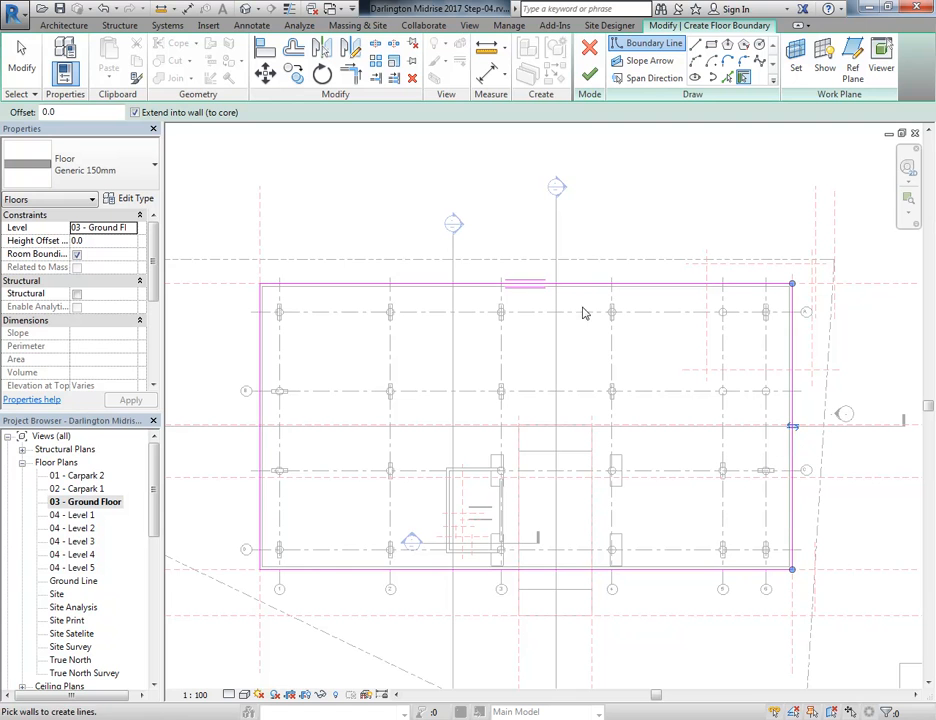
click(589, 80)
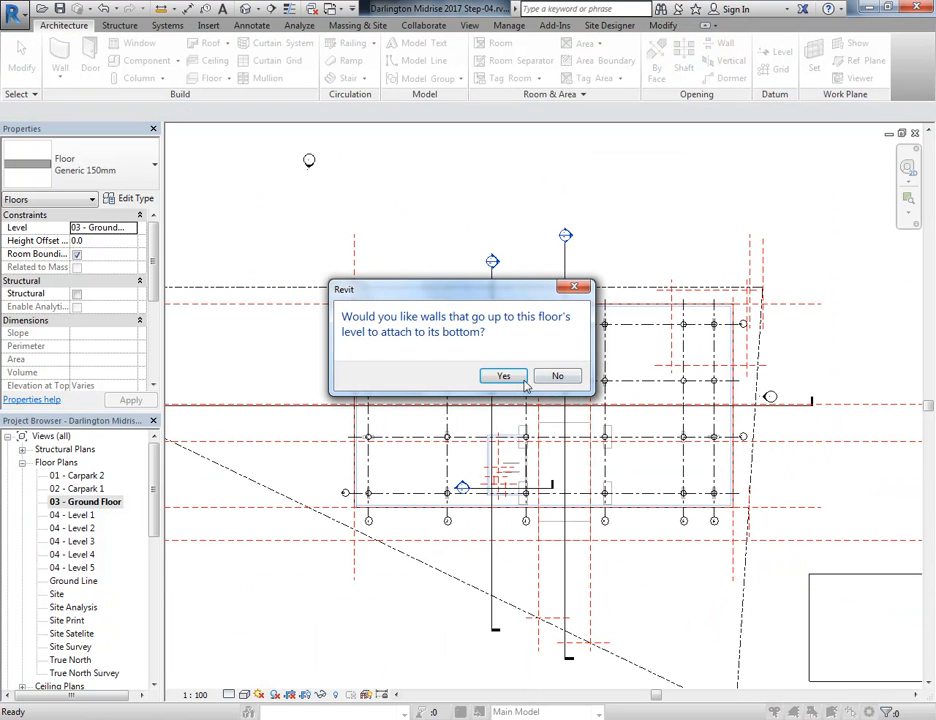
drag(497, 291, 332, 171)
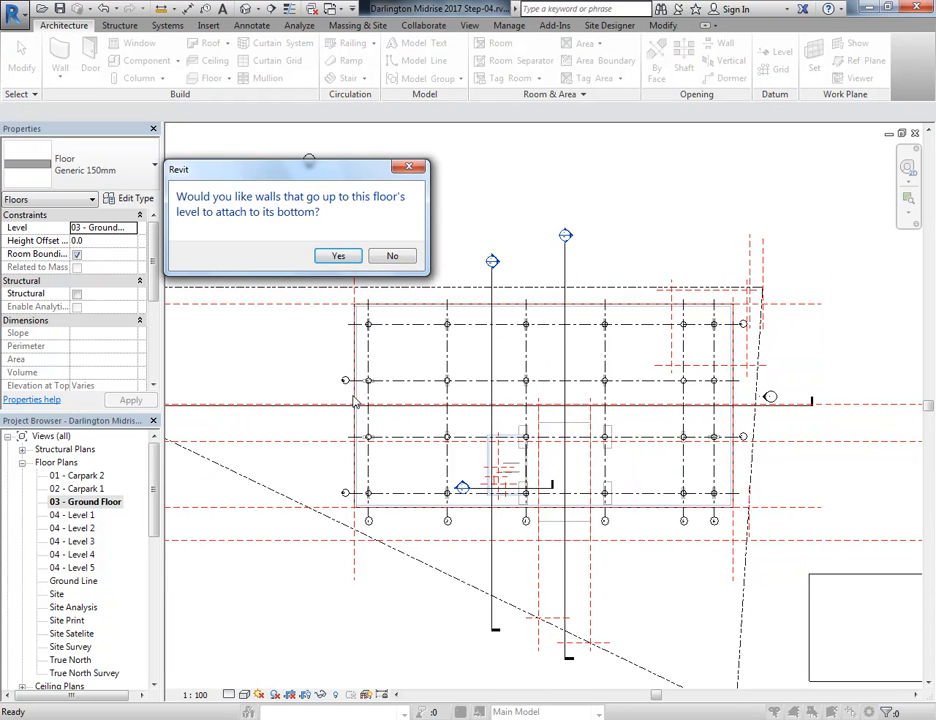
click(336, 256)
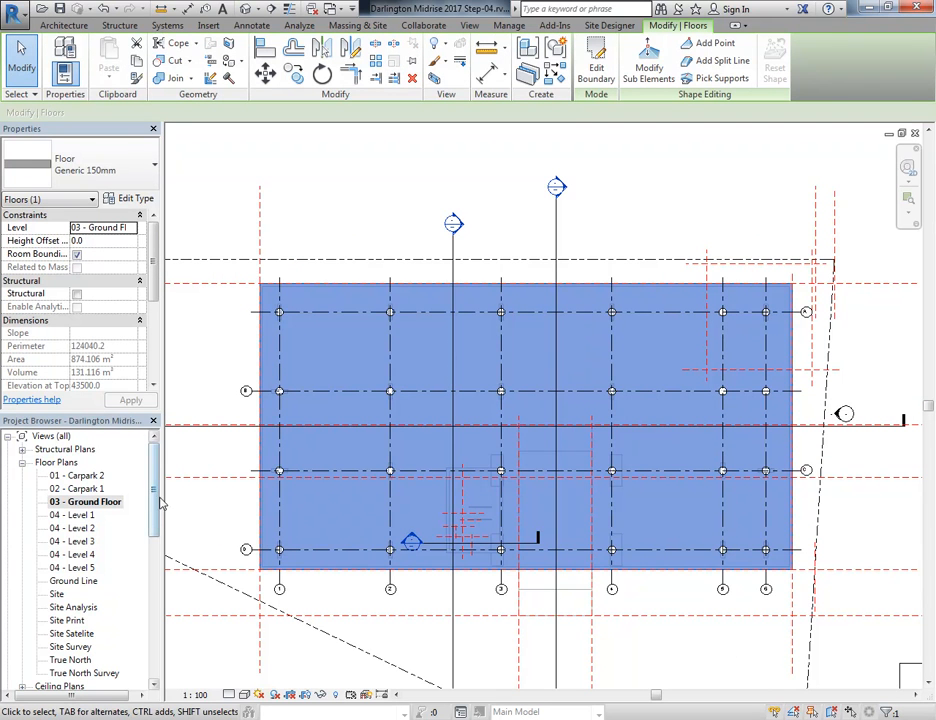
Step: Open the {3D} view and examine the ground floor slab and the round columns above it
key(Escape)
scroll(105, 545, down, 4)
double_click(60, 579)
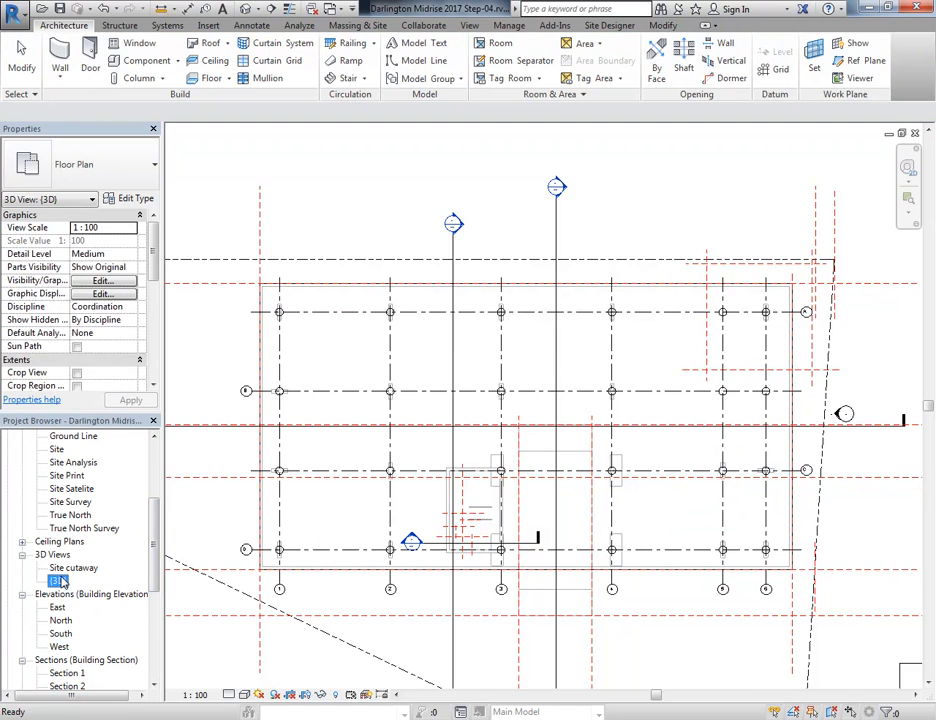
key(Escape)
scroll(368, 292, down, 6)
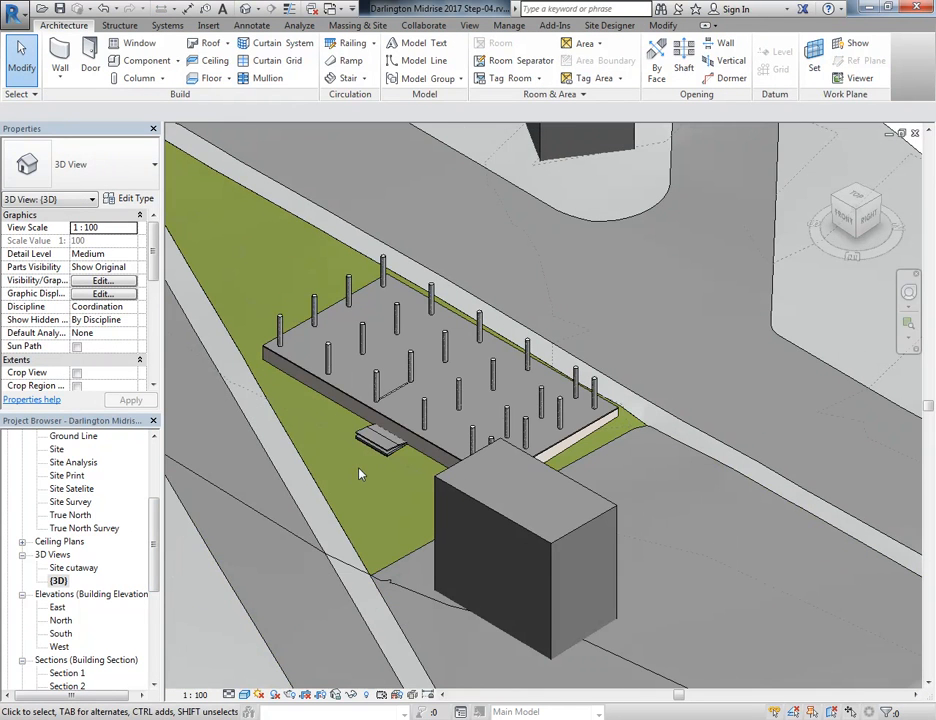
scroll(359, 474, up, 2)
scroll(309, 269, down, 1)
scroll(309, 269, up, 2)
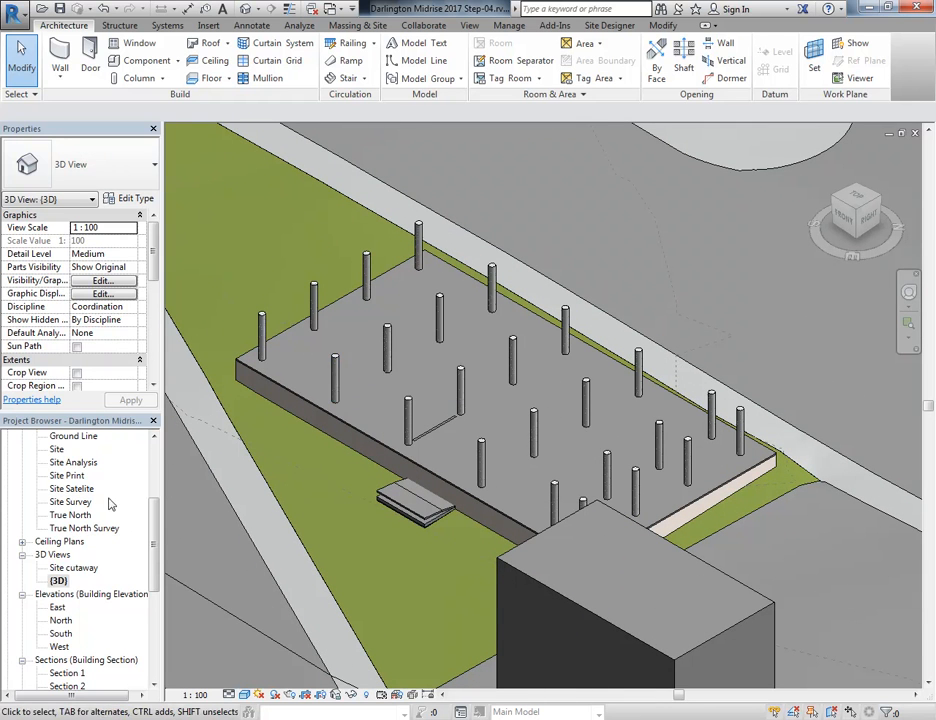
Step: Reopen the 03 - Ground Floor floor plan, and switch to the DA drawings PDF in Adobe Acrobat Reader to examine its ground floor plan
scroll(60, 490, up, 4)
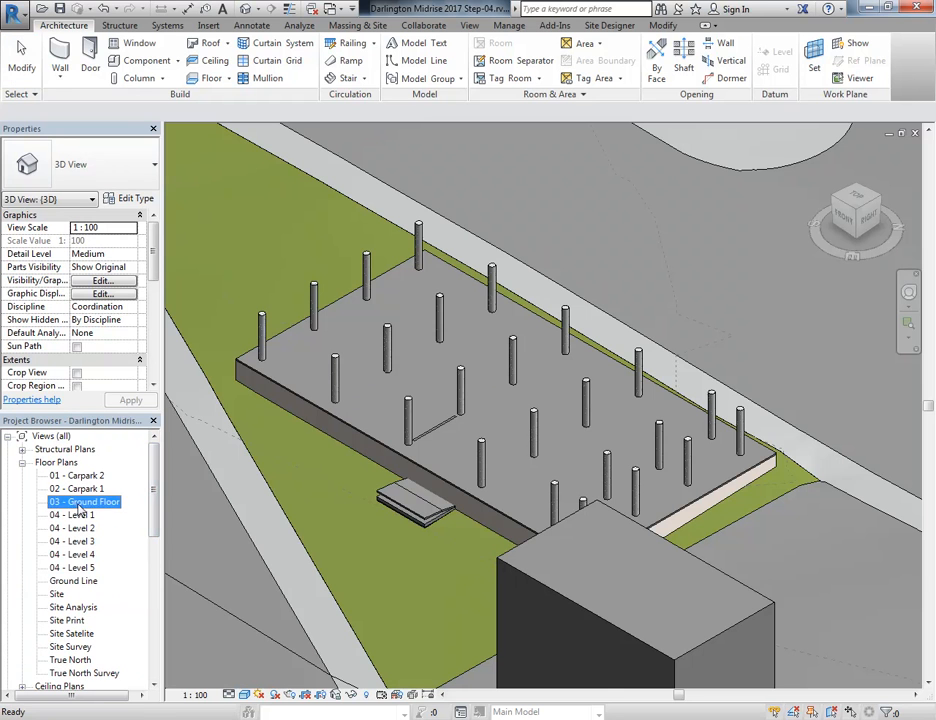
double_click(62, 501)
scroll(318, 419, up, 2)
middle_drag(323, 424, 338, 447)
scroll(336, 458, down, 1)
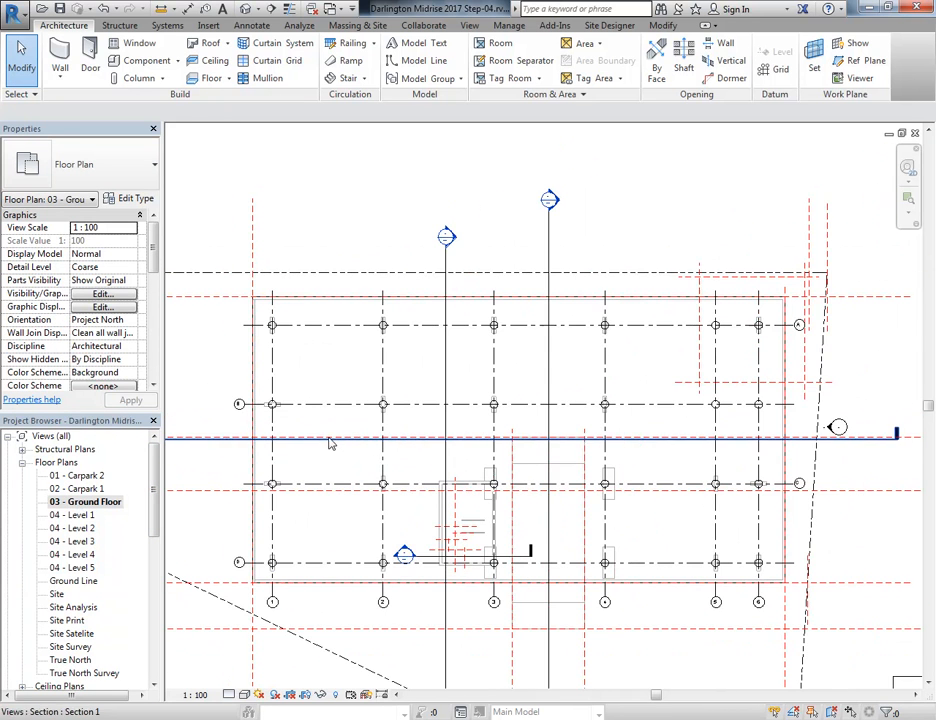
mouse_move(518, 718)
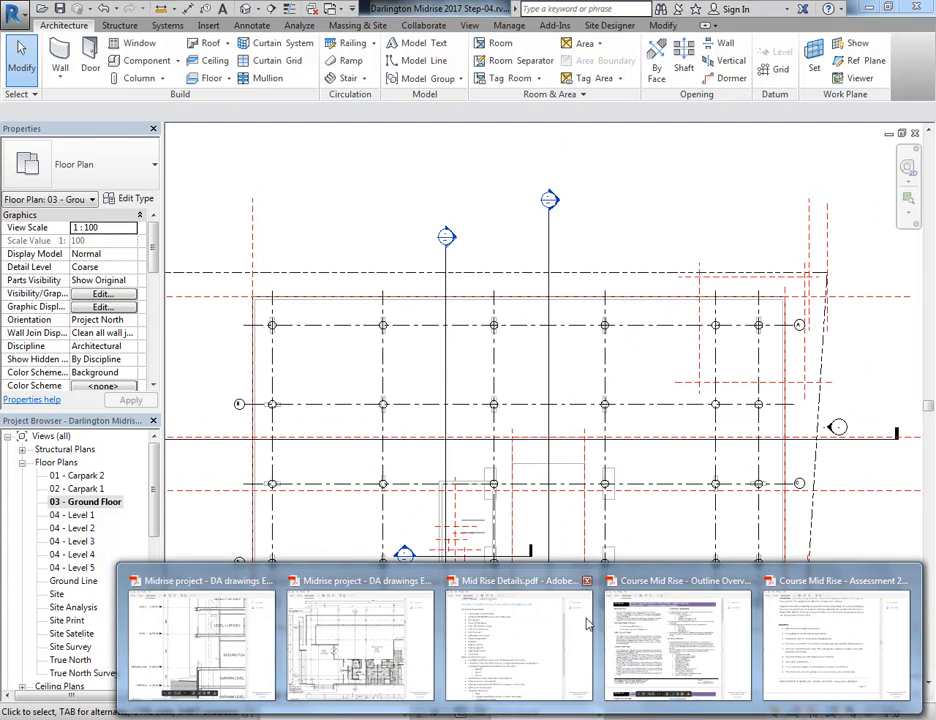
click(362, 635)
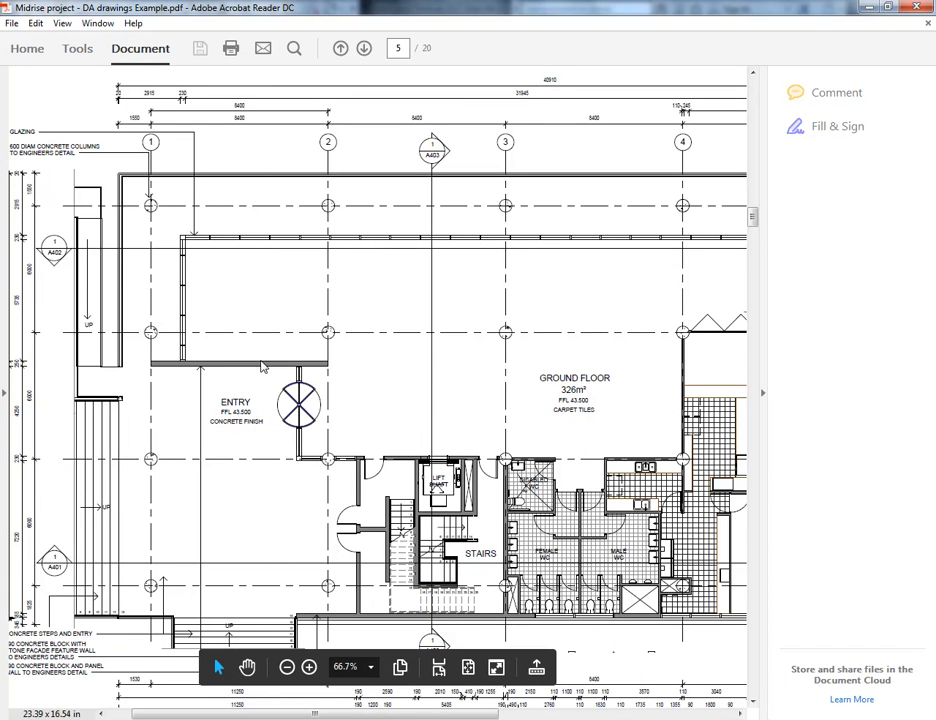
Step: Compare the ground floor plan with the Carpark 2 and Level 1 floor plans in the DA drawings
ctrl+scroll(262, 366, down, 2)
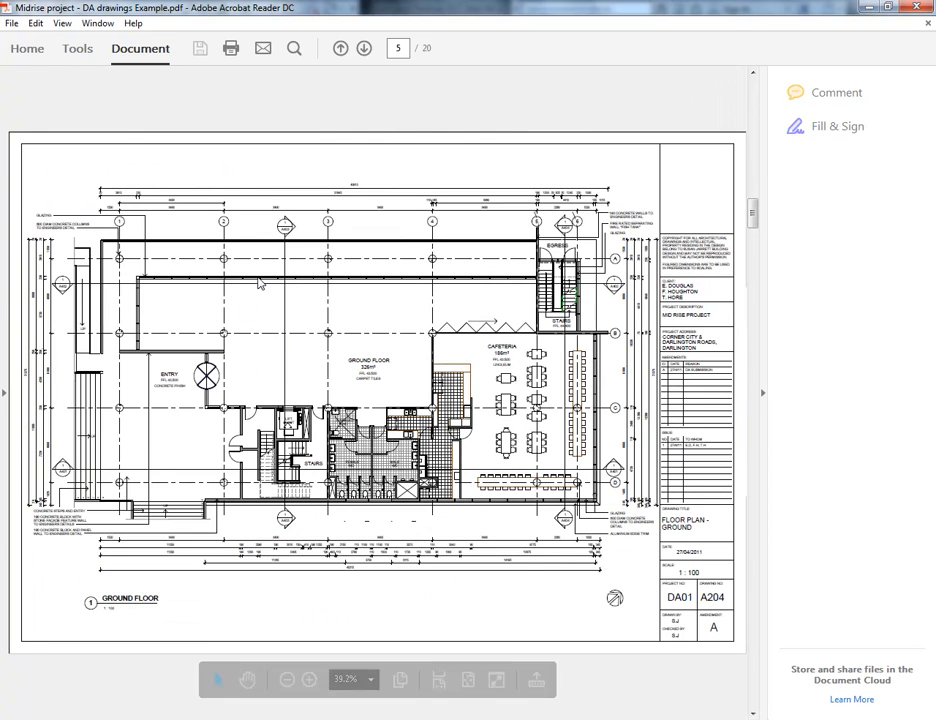
scroll(282, 279, down, 1)
scroll(282, 279, up, 1)
scroll(282, 279, down, 1)
scroll(284, 283, up, 1)
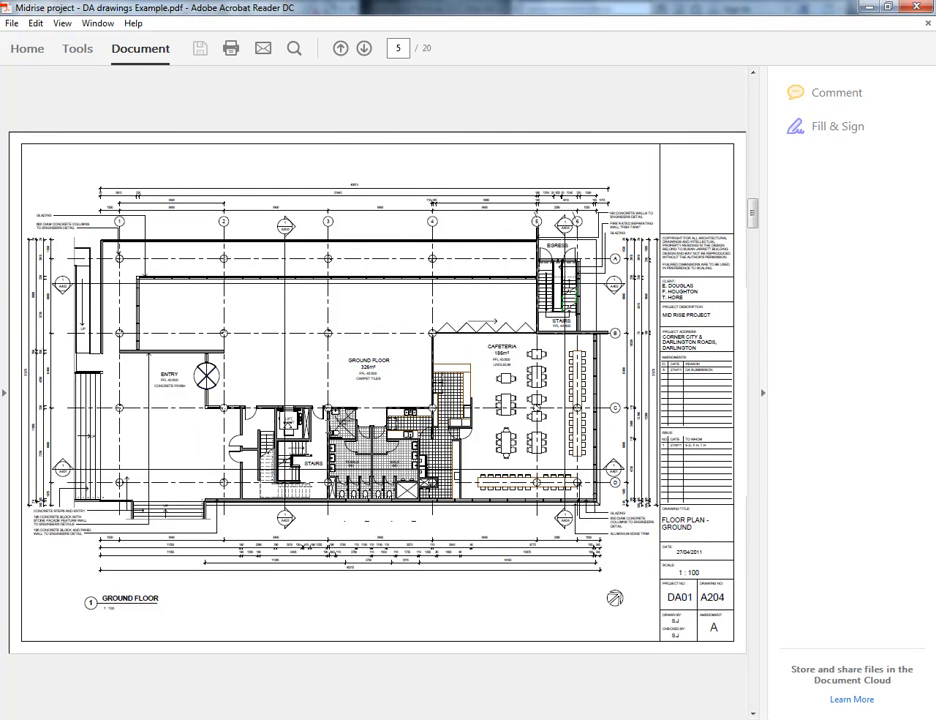
scroll(340, 380, down, 1)
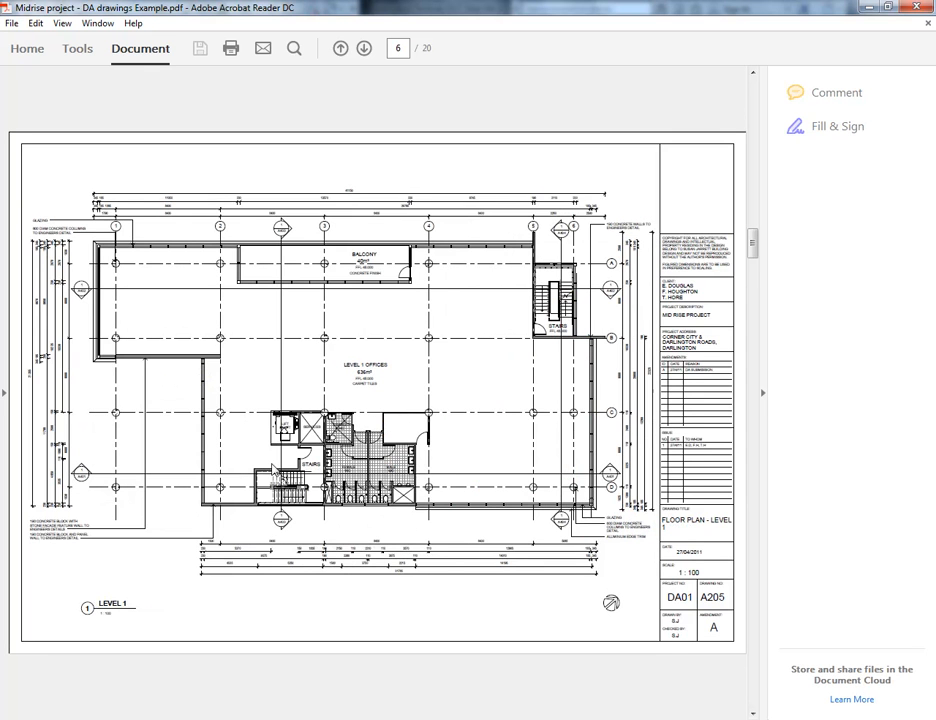
scroll(378, 390, up, 1)
scroll(378, 390, down, 1)
scroll(378, 390, up, 1)
scroll(378, 390, down, 1)
scroll(378, 390, up, 1)
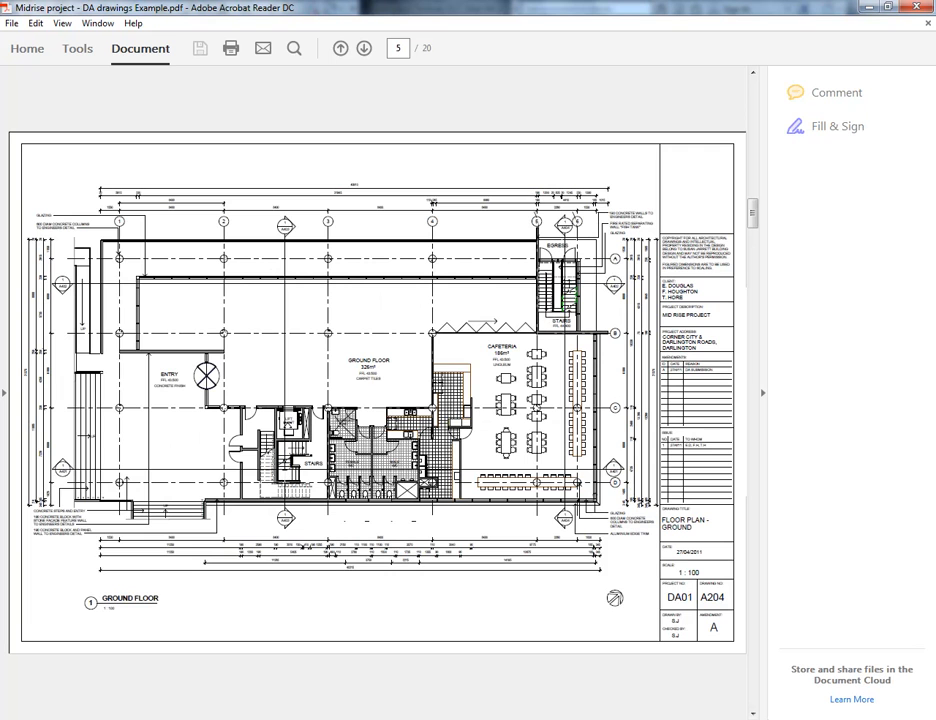
scroll(262, 324, down, 1)
scroll(269, 321, up, 1)
scroll(456, 434, down, 1)
scroll(454, 434, up, 1)
scroll(378, 392, down, 1)
scroll(378, 392, up, 1)
scroll(378, 392, down, 1)
scroll(378, 392, up, 1)
scroll(378, 392, down, 1)
scroll(378, 392, up, 1)
scroll(378, 392, down, 1)
scroll(378, 392, up, 1)
scroll(325, 375, down, 1)
scroll(207, 285, up, 1)
scroll(200, 348, down, 1)
scroll(196, 348, up, 1)
scroll(194, 348, up, 1)
scroll(190, 349, down, 2)
scroll(190, 349, up, 2)
scroll(189, 350, down, 1)
scroll(150, 296, up, 1)
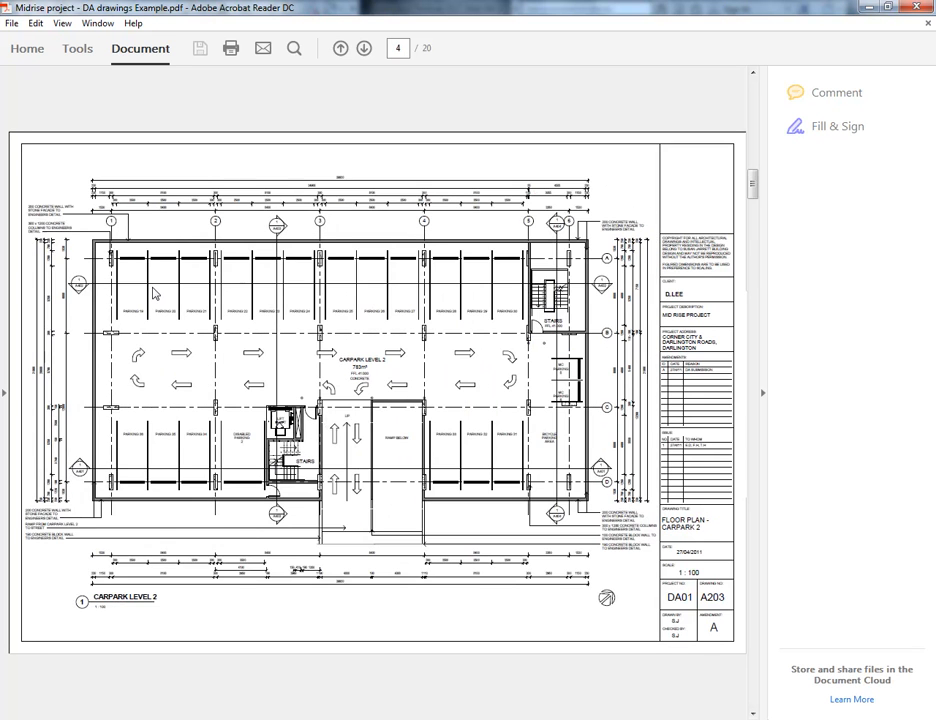
scroll(155, 293, down, 2)
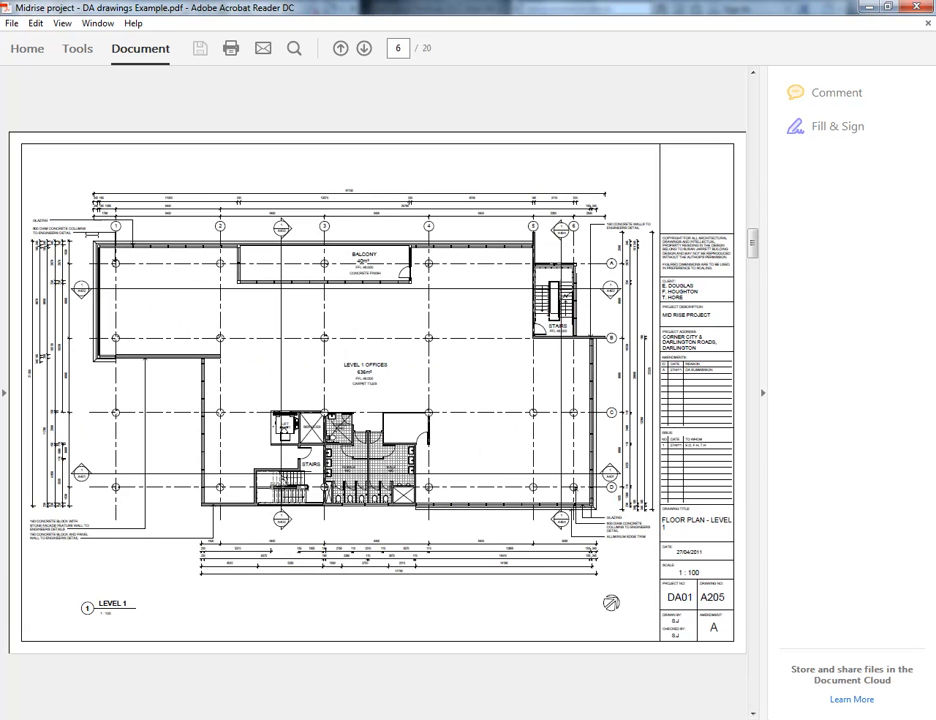
Step: Examine the glazing and mullions around grids 1 and A on the Level 1 floor plan
ctrl+scroll(93, 241, up, 5)
ctrl+scroll(93, 241, down, 2)
ctrl+scroll(189, 158, up, 5)
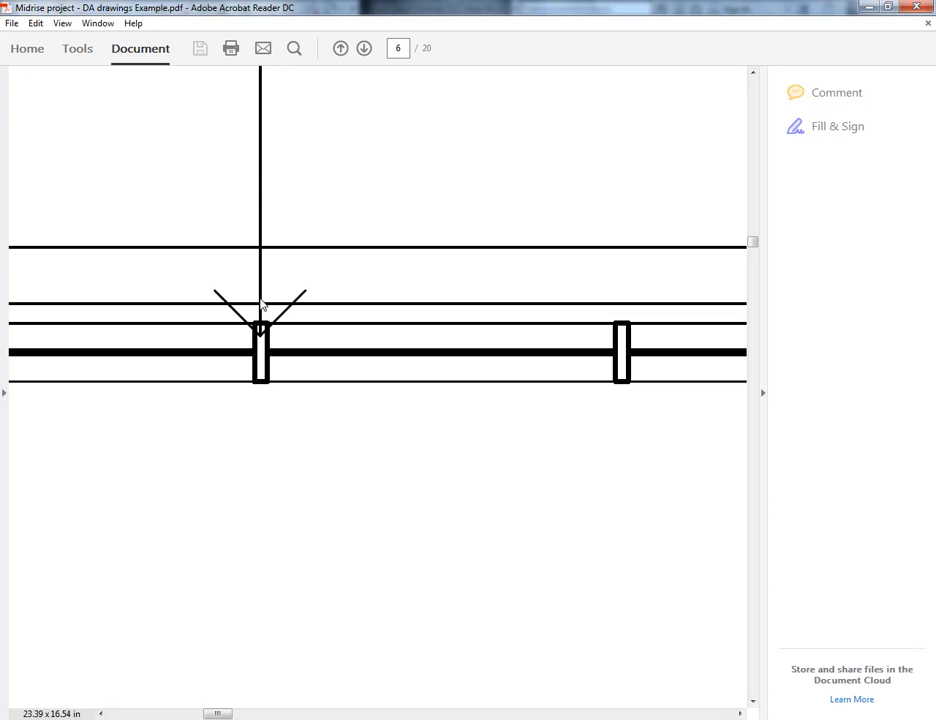
ctrl+scroll(260, 305, down, 3)
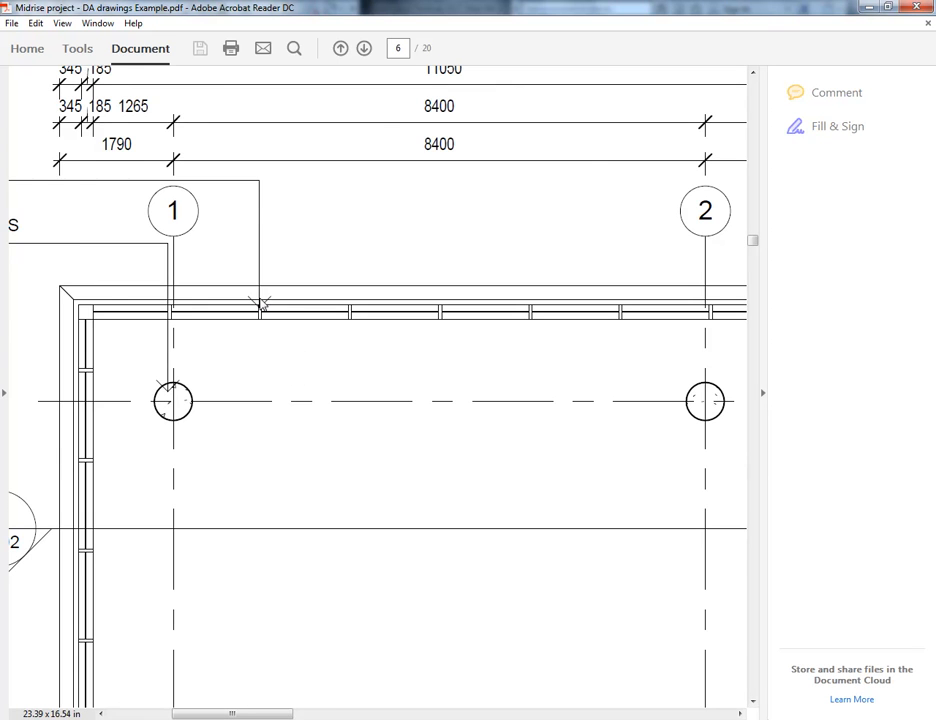
ctrl+scroll(260, 305, down, 2)
Step: Switch back to Revit and start a wall on 03 - Ground Floor using the Storefront curtain wall type
key(alt+Tab)
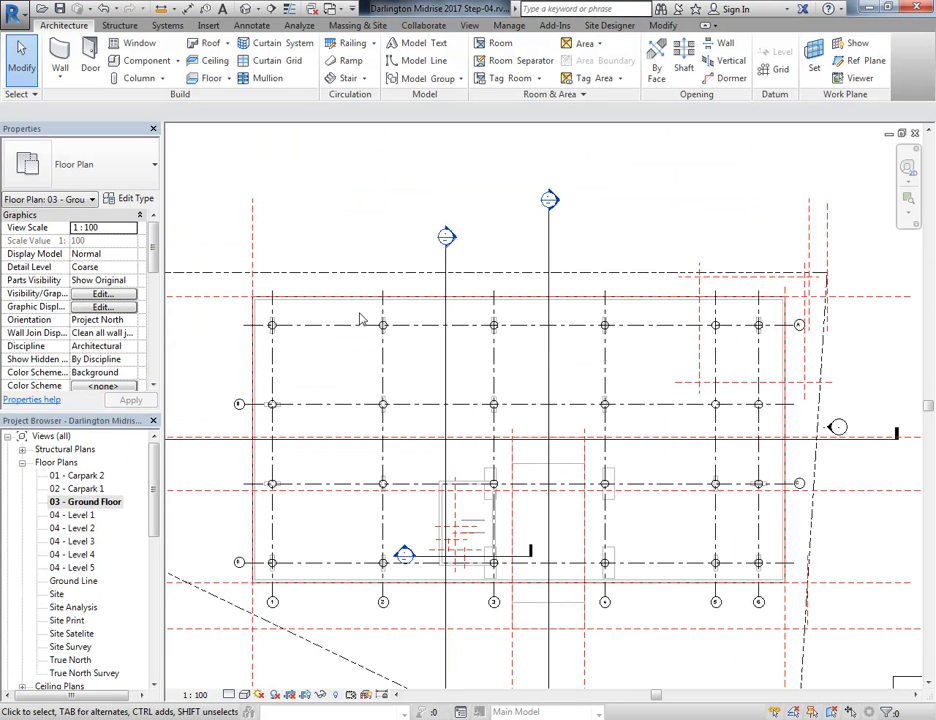
mouse_move(377, 321)
middle_down()
mouse_move(391, 299)
mouse_move(395, 320)
middle_up()
middle_drag(417, 217, 345, 221)
scroll(248, 202, down, 1)
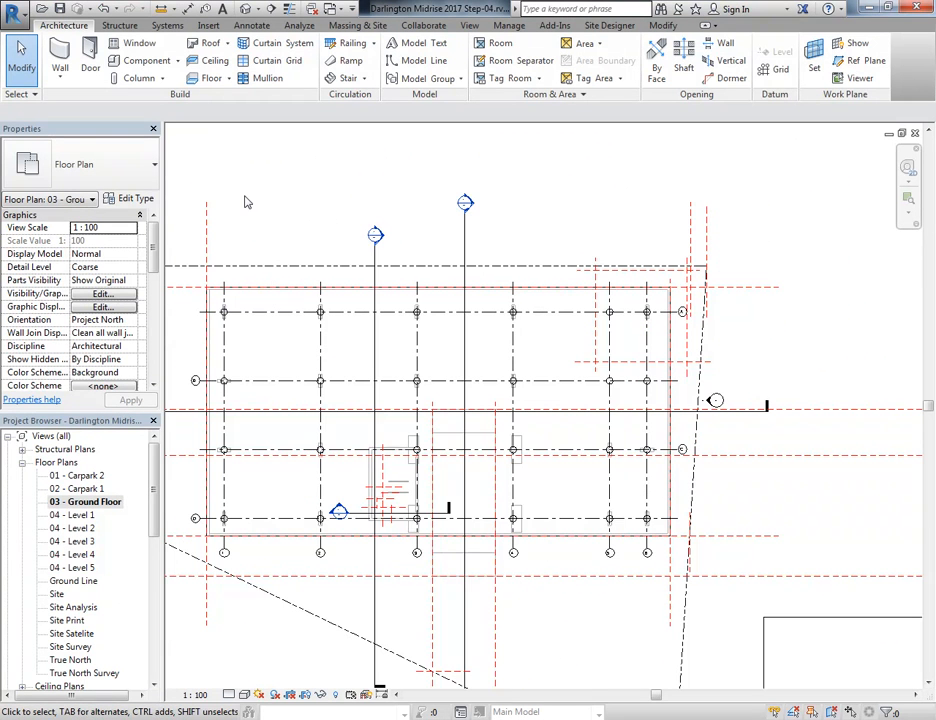
click(60, 50)
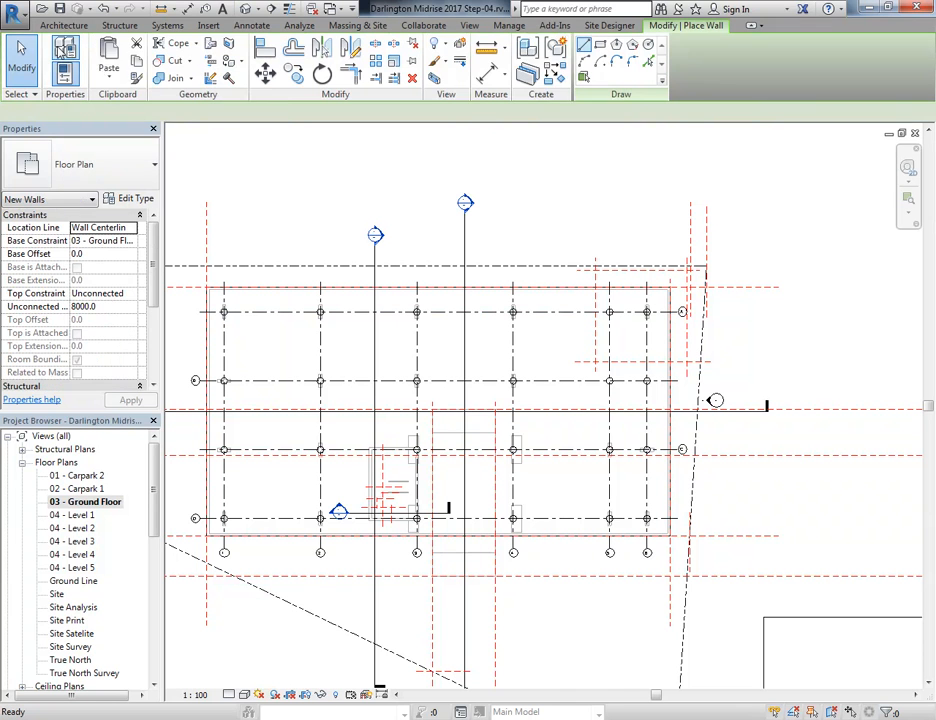
click(88, 175)
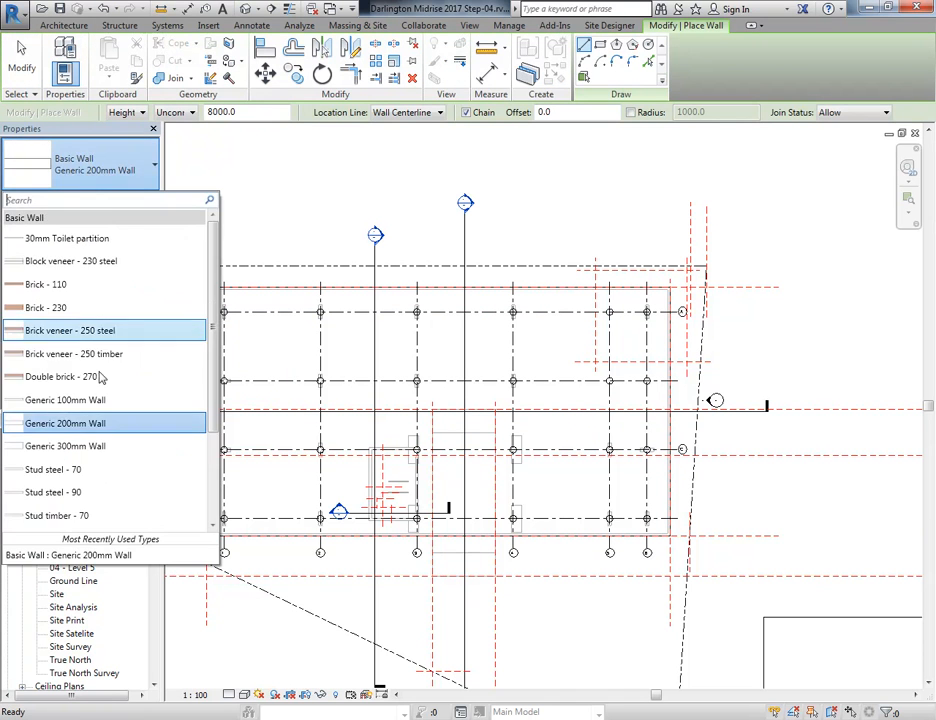
scroll(92, 395, down, 3)
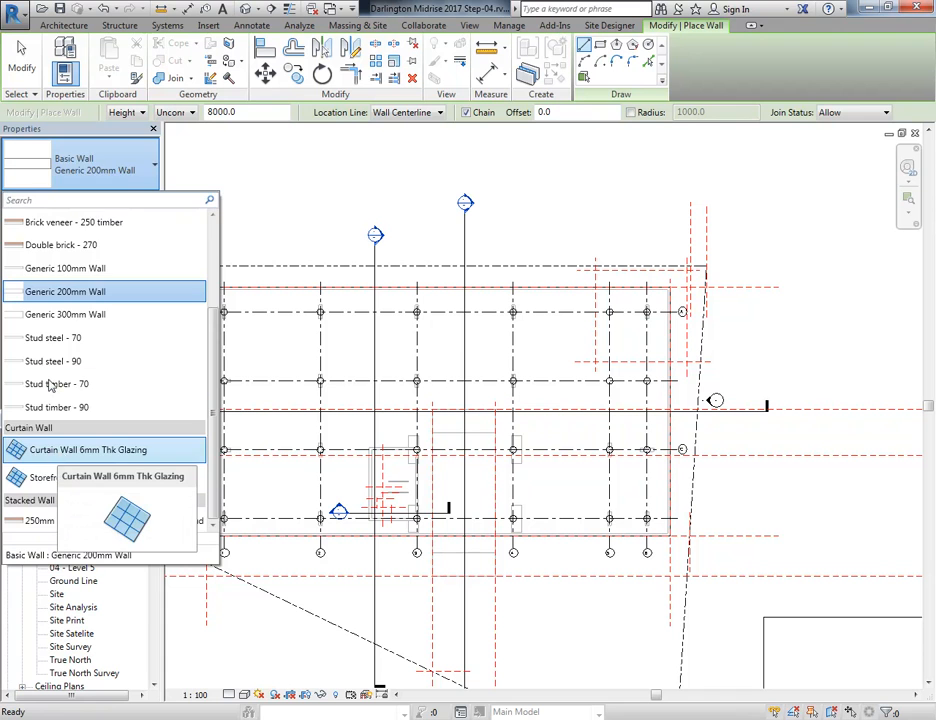
click(136, 172)
click(136, 172)
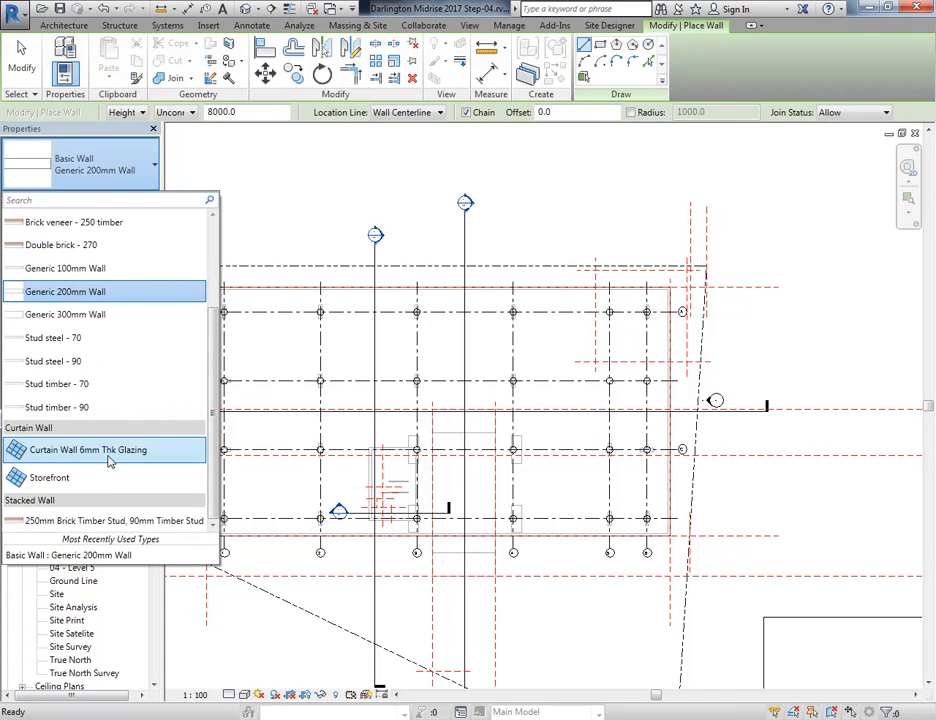
click(57, 478)
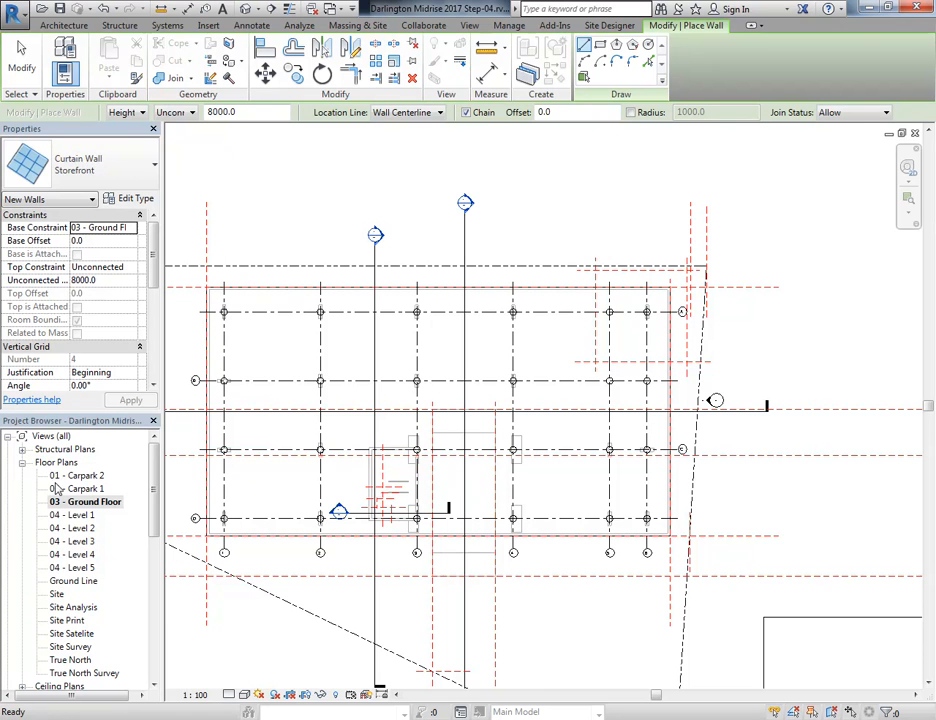
Step: Open the type properties, compare Curtain Wall 6mm Thk Glazing with Storefront, and leave Storefront as the current type
click(125, 203)
drag(580, 80, 348, 80)
click(338, 121)
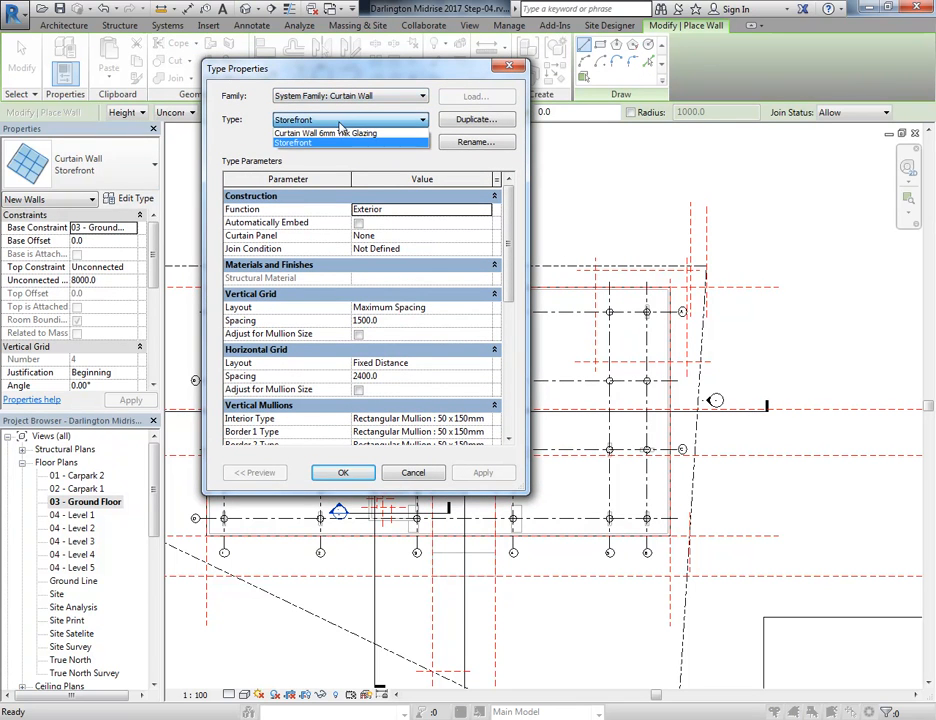
click(305, 124)
click(300, 96)
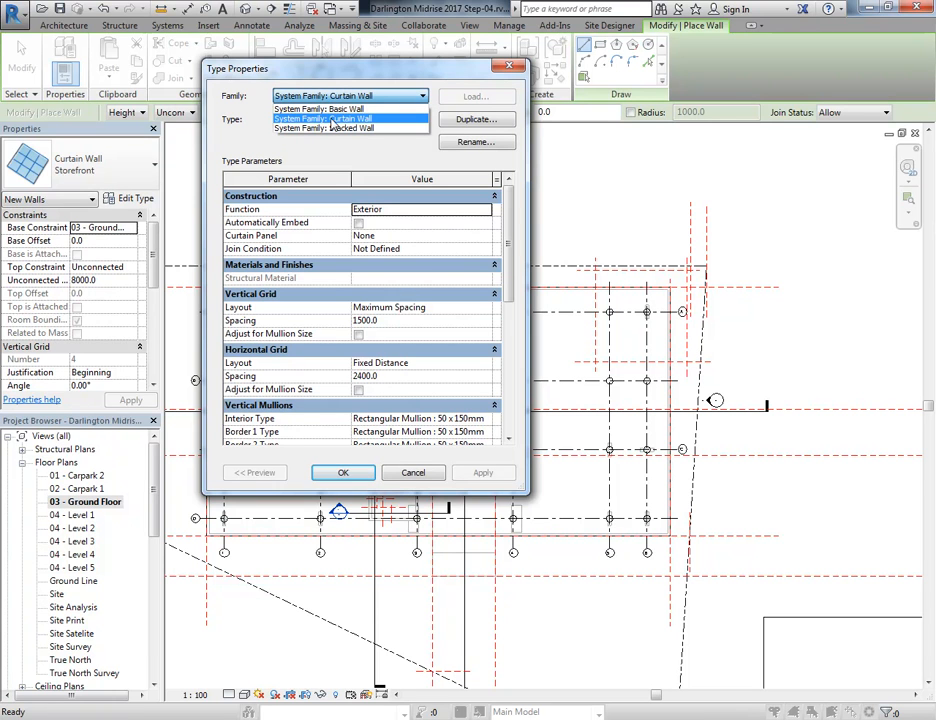
click(332, 120)
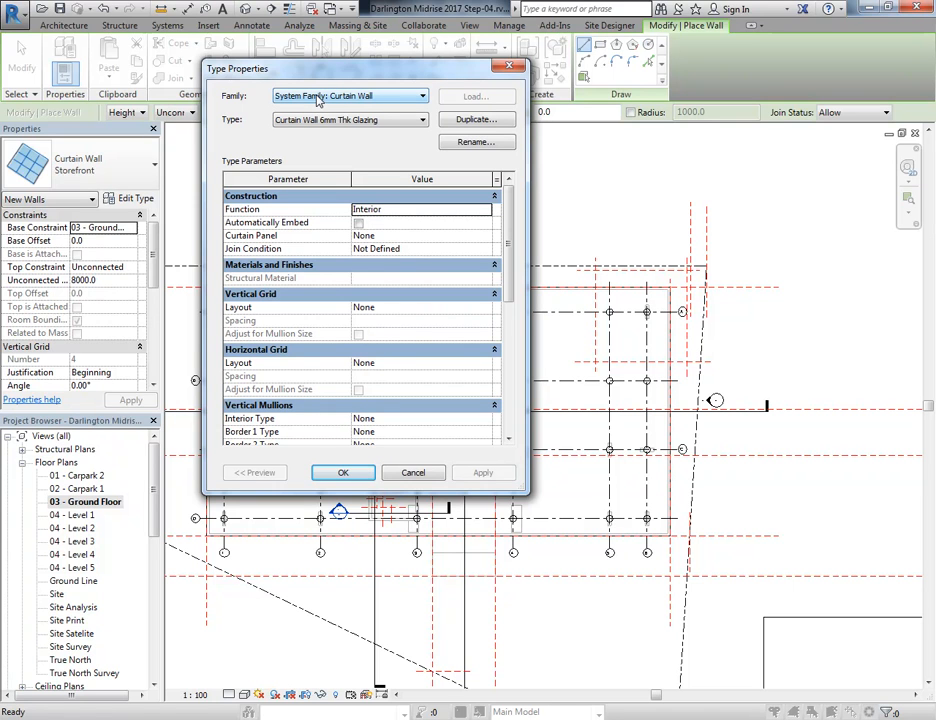
click(318, 97)
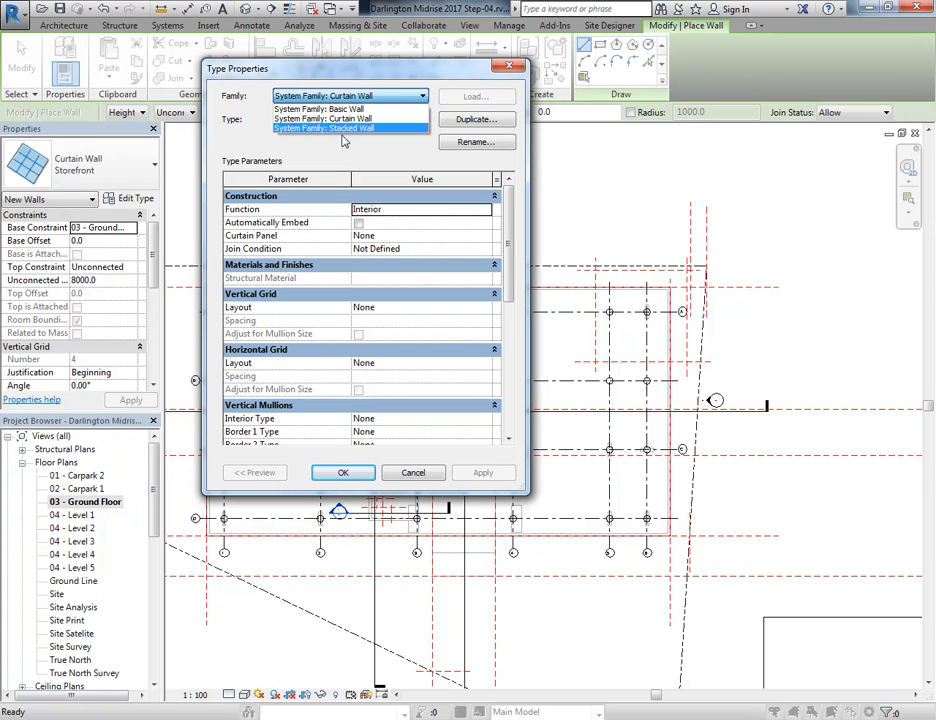
click(340, 96)
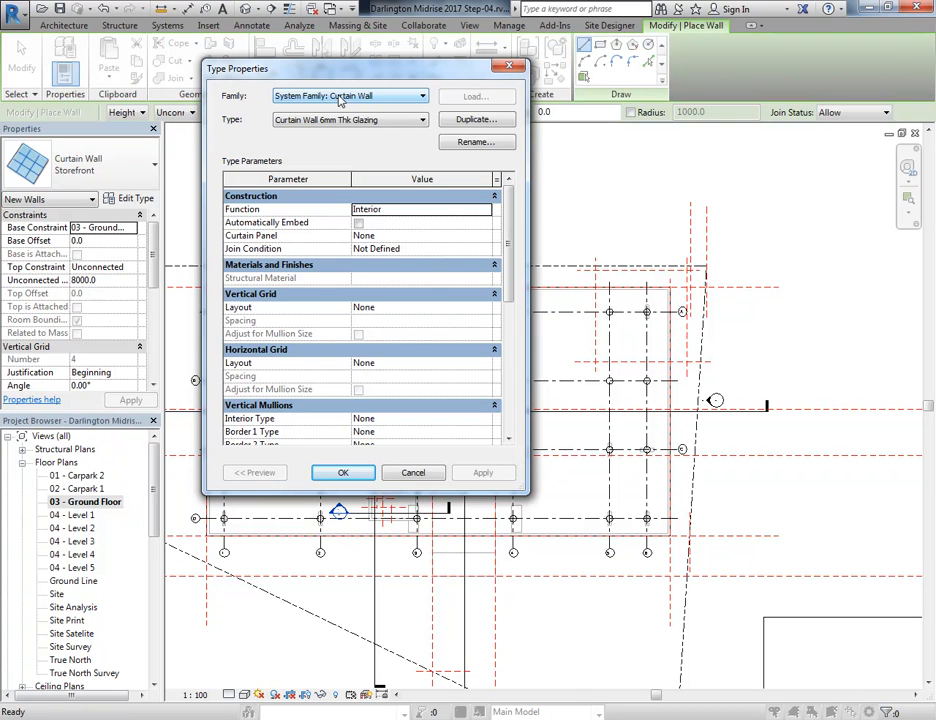
click(340, 97)
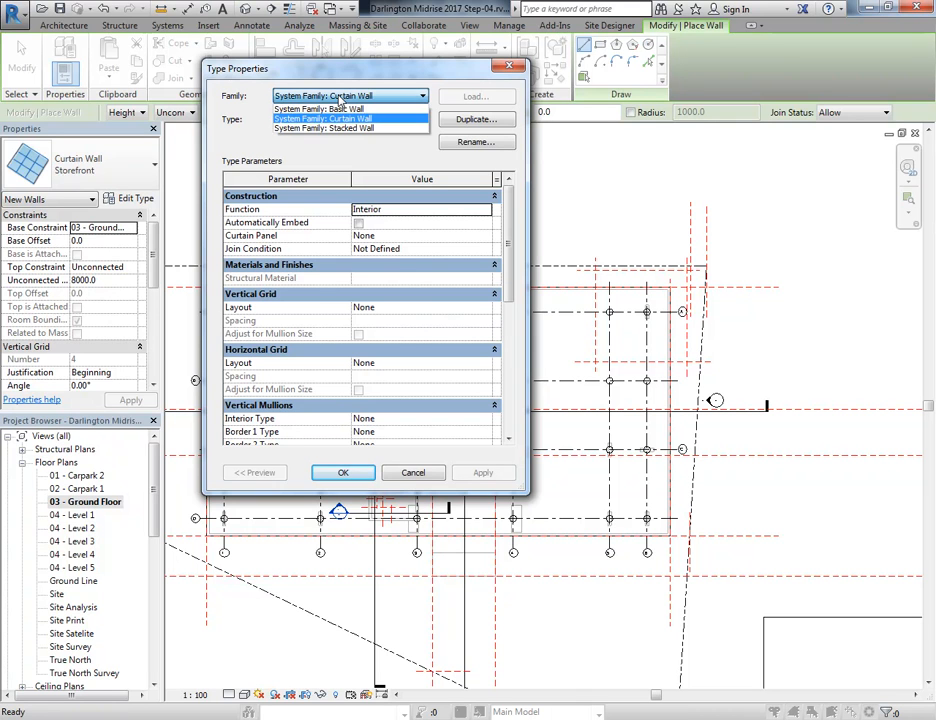
click(340, 98)
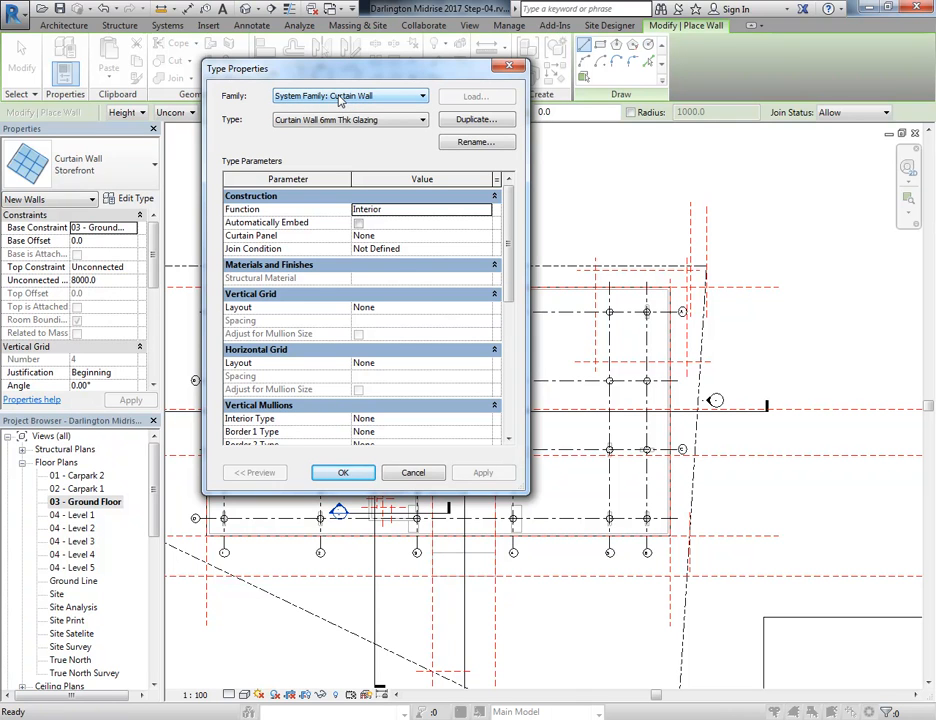
key(Tab)
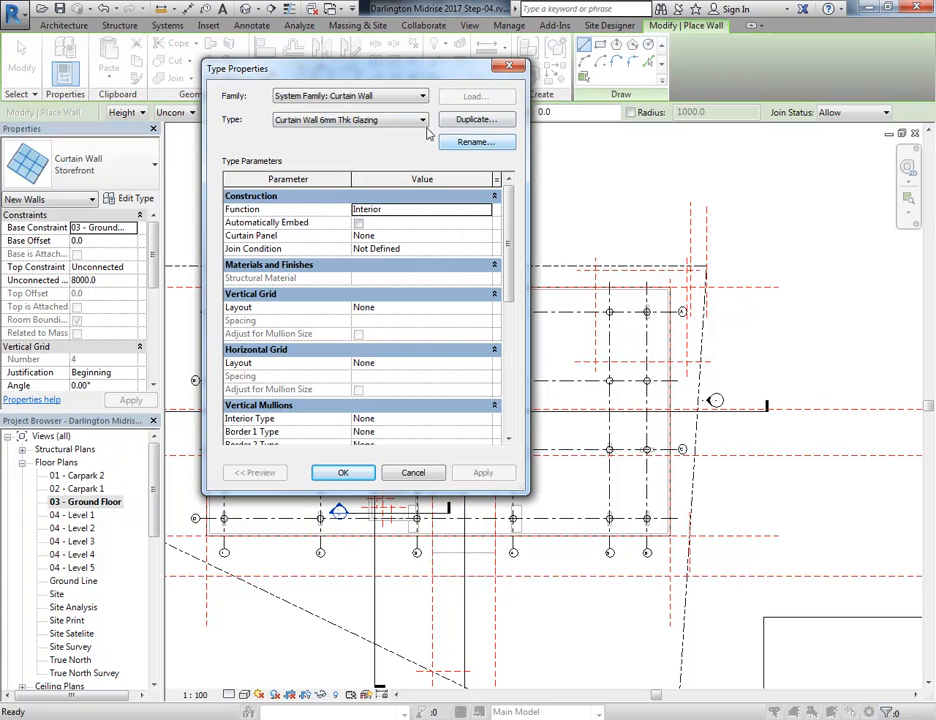
click(380, 121)
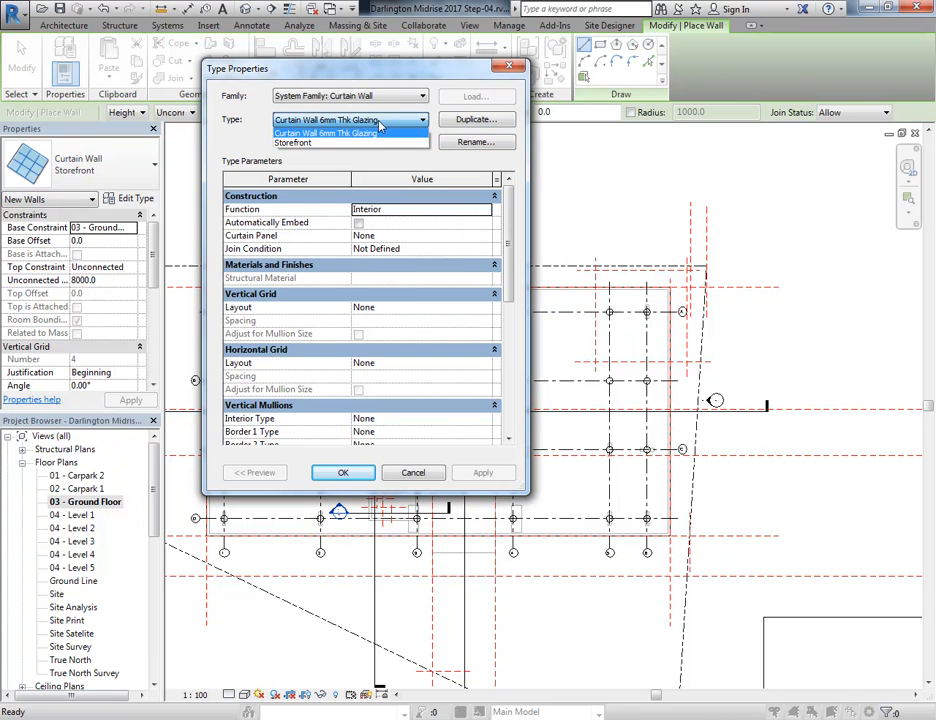
click(380, 124)
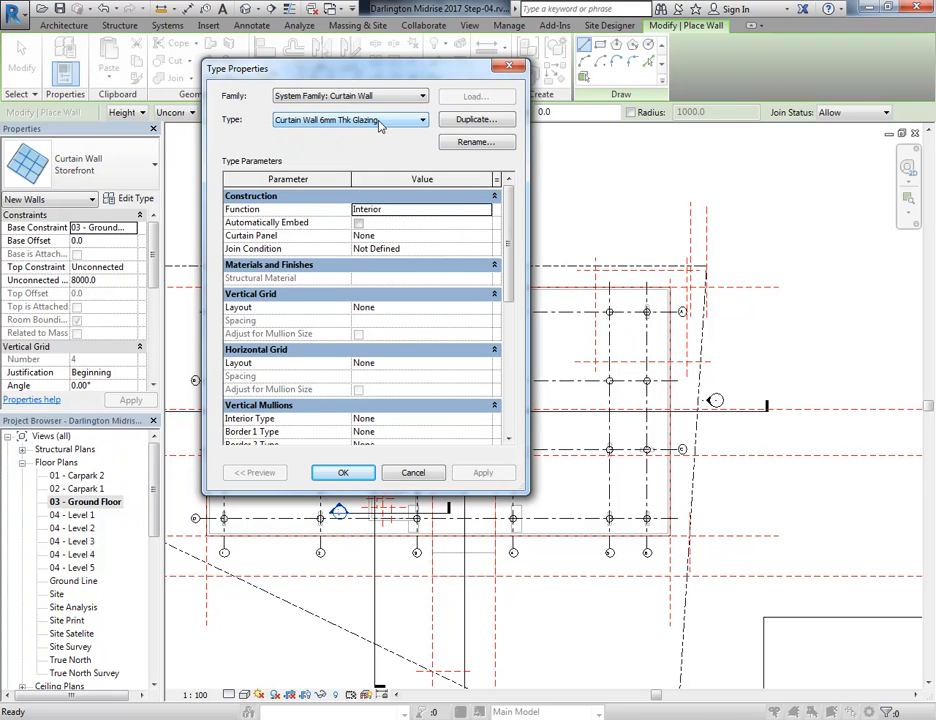
click(395, 121)
click(313, 143)
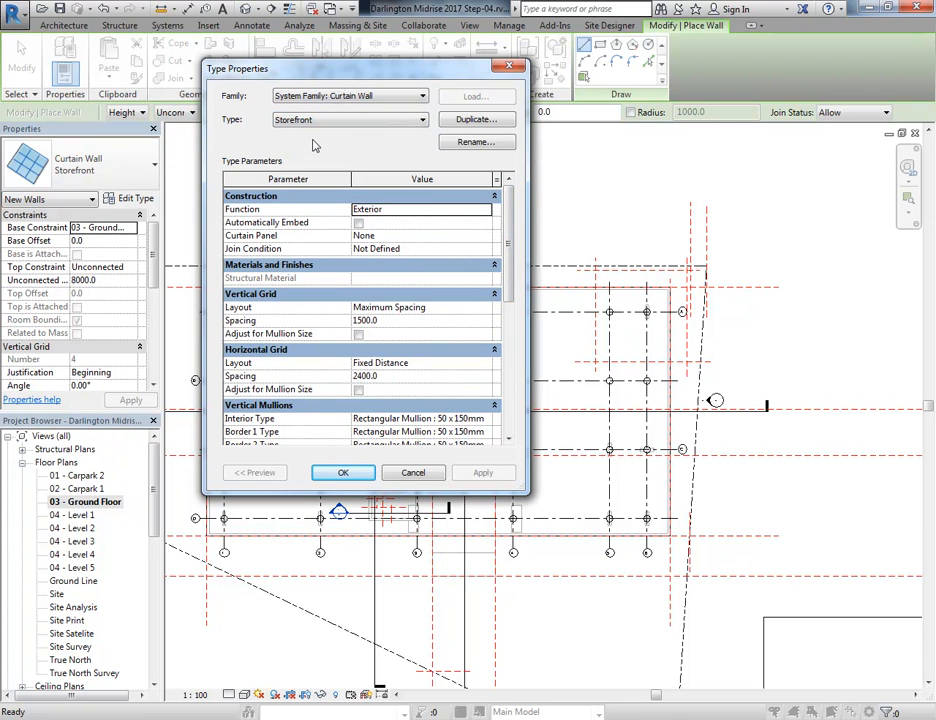
Step: Review the vertical and horizontal grid and mullion settings of the Storefront curtain wall type
scroll(508, 258, down, 2)
scroll(508, 258, down, 2)
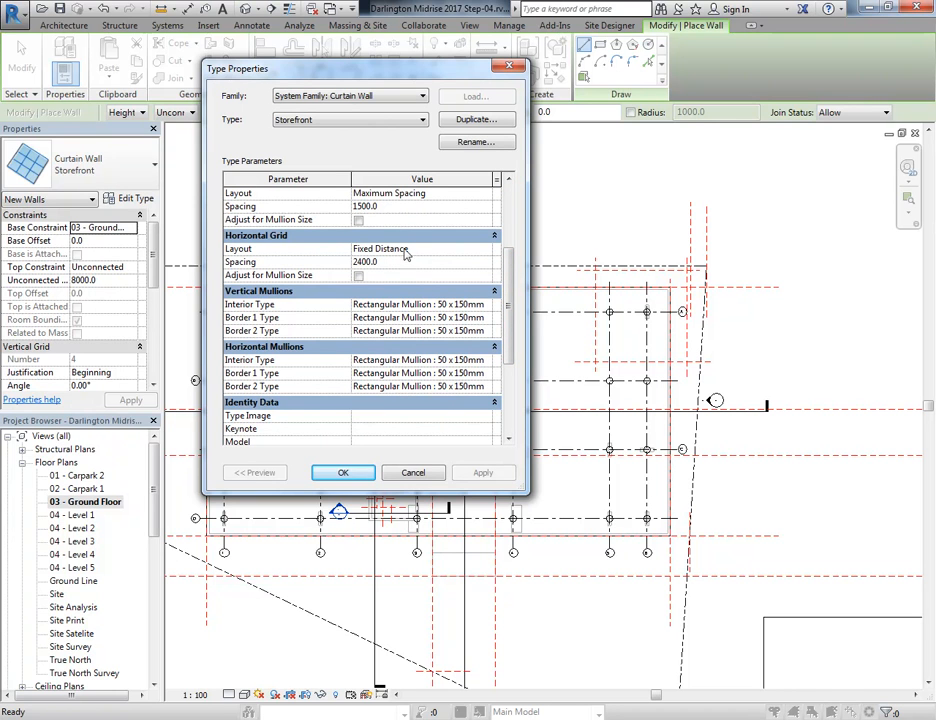
scroll(512, 355, up, 3)
scroll(512, 330, down, 3)
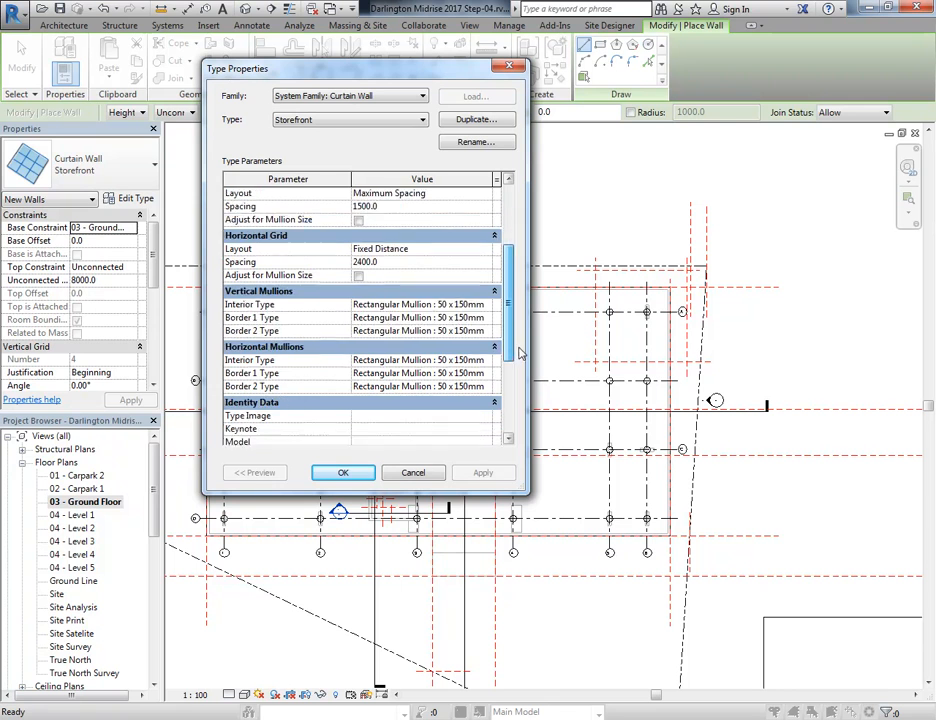
scroll(517, 292, up, 4)
scroll(517, 292, down, 2)
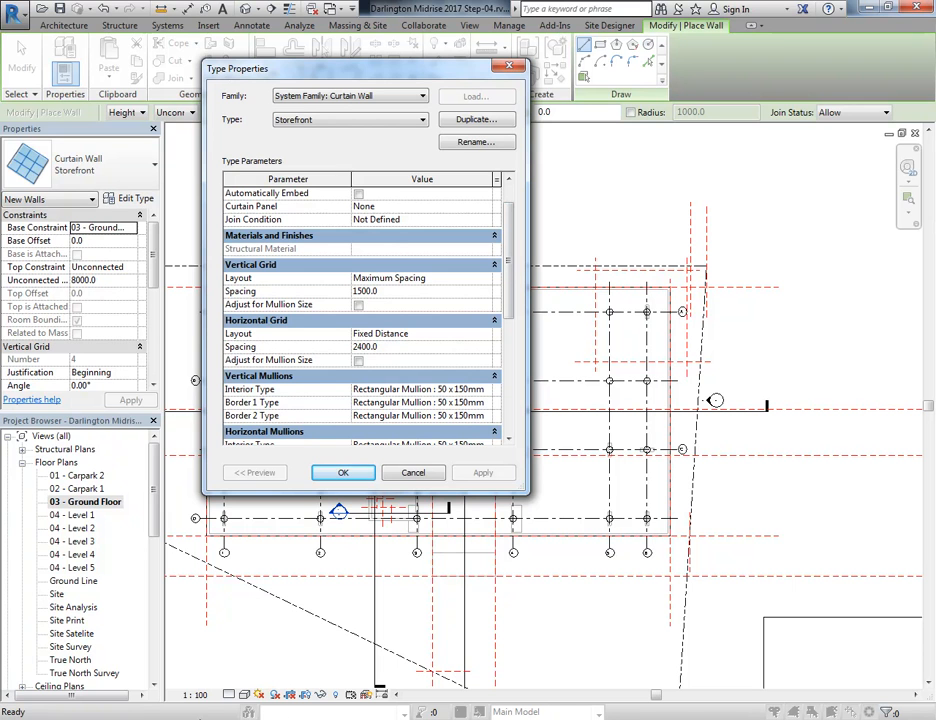
Step: Switch to the DA drawings section in Adobe Acrobat Reader to examine the ground floor glazing and level heights, and return to Revit
mouse_move(772, 719)
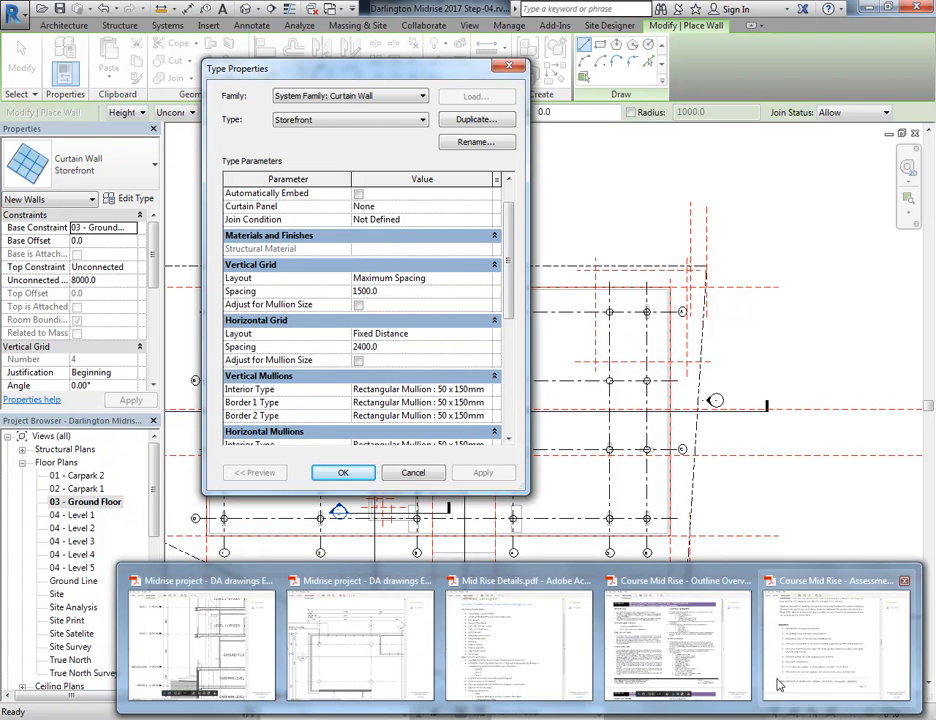
click(190, 638)
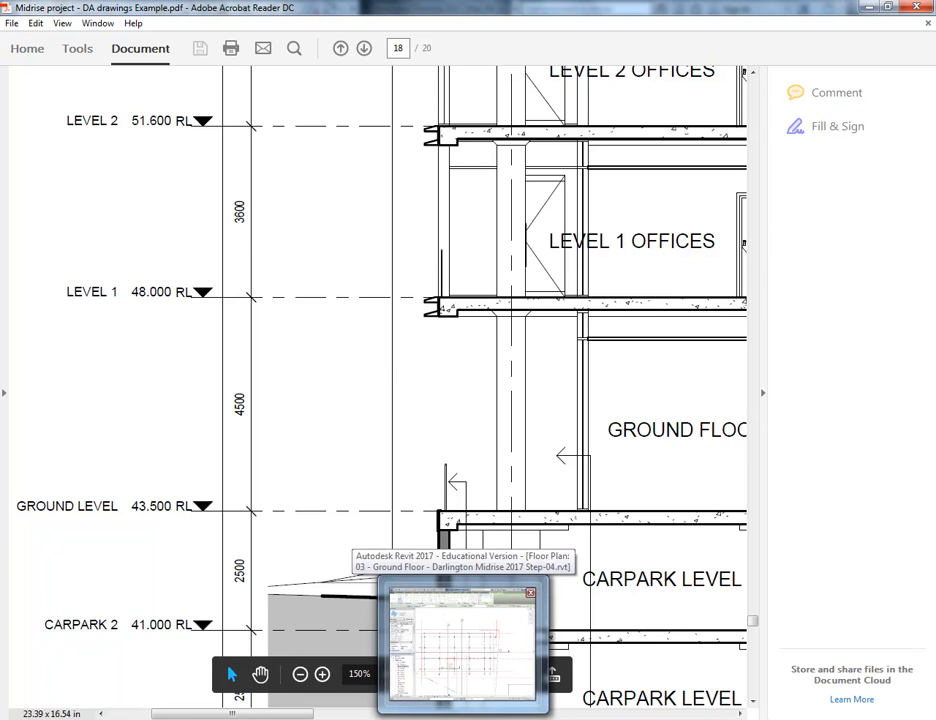
click(462, 648)
Step: Duplicate the Storefront curtain wall type and name the new type Facade
click(338, 119)
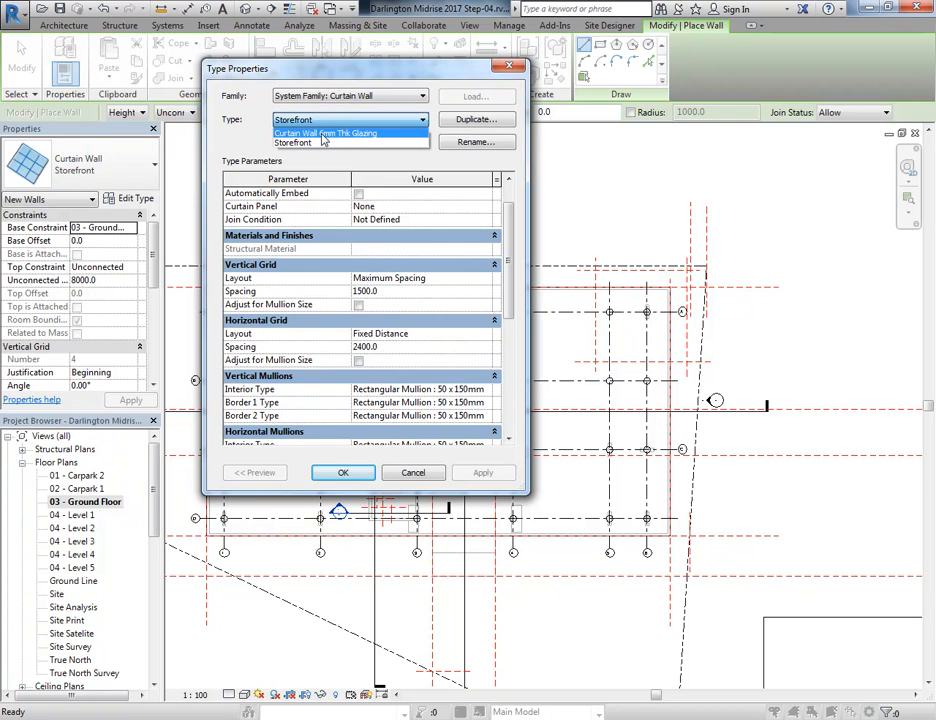
click(344, 121)
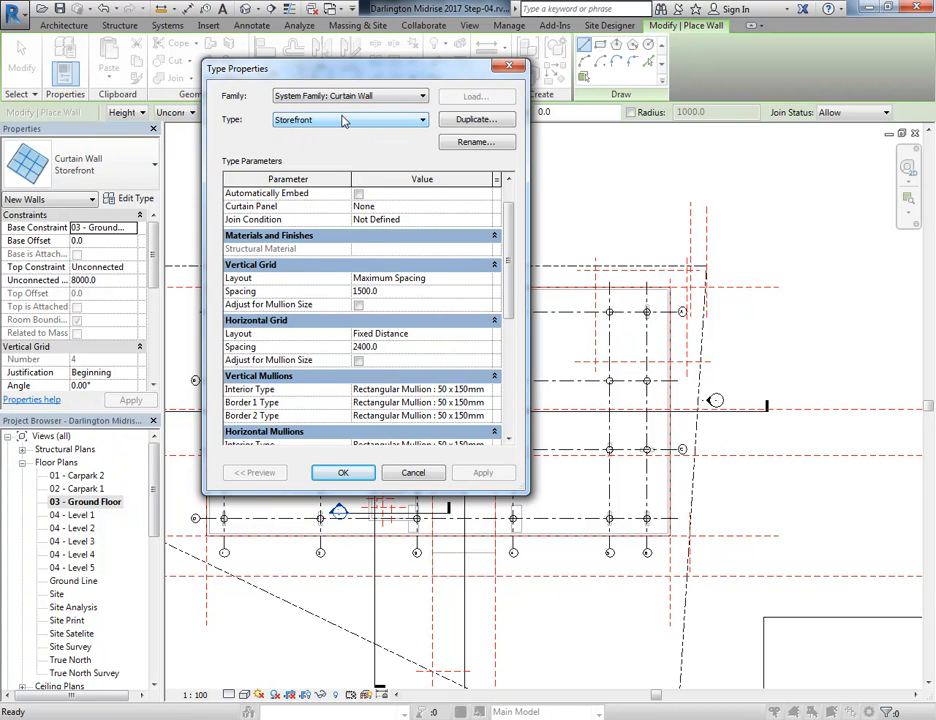
mouse_move(513, 266)
mouse_down()
mouse_move(511, 274)
mouse_move(508, 253)
mouse_up()
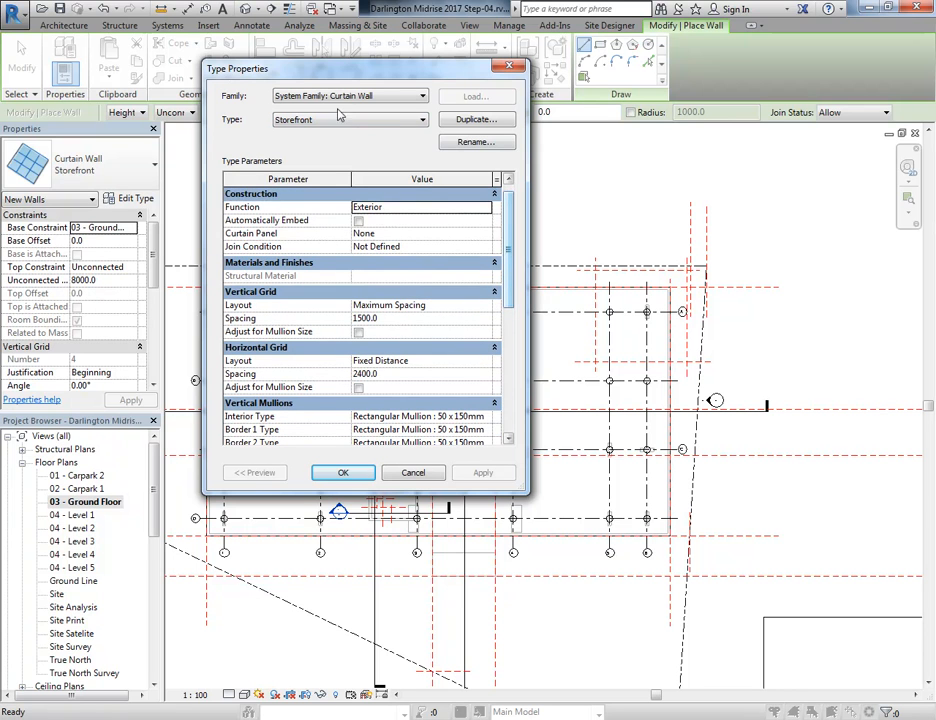
click(474, 119)
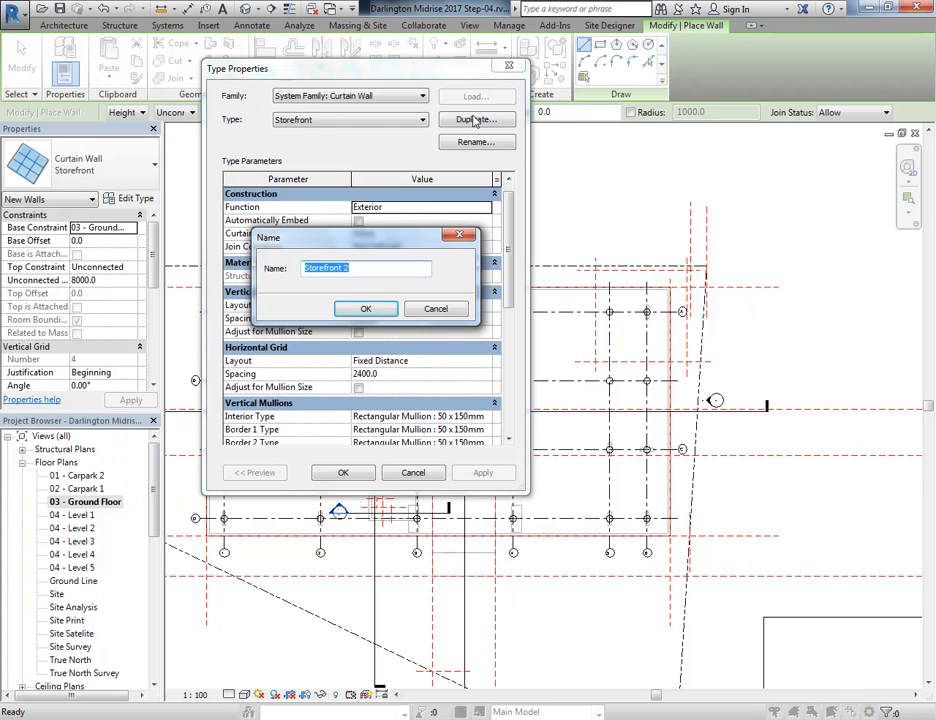
text(Facade)
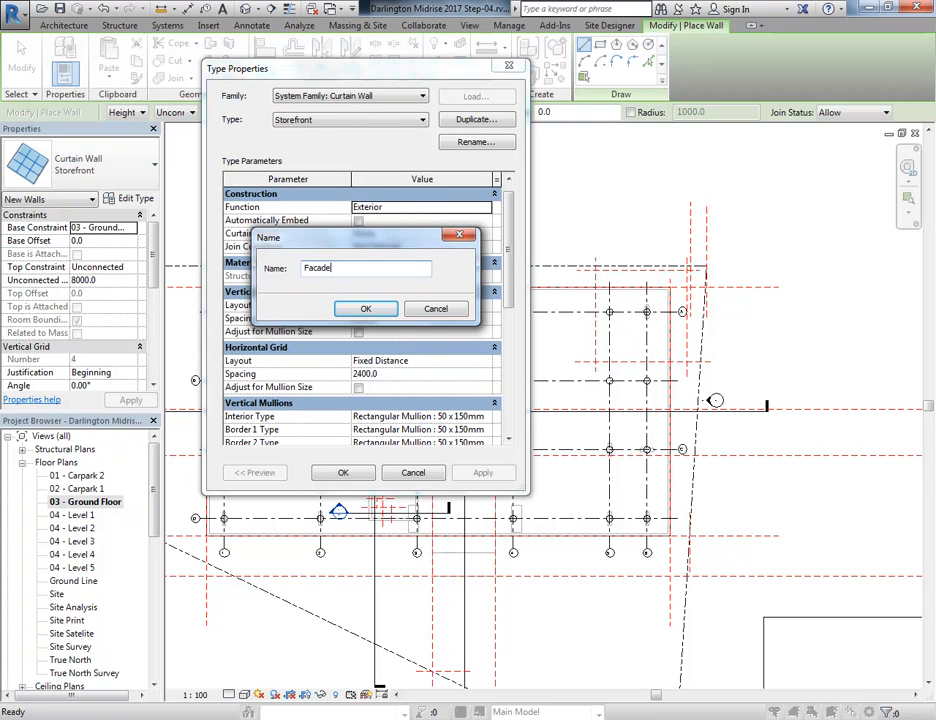
click(364, 308)
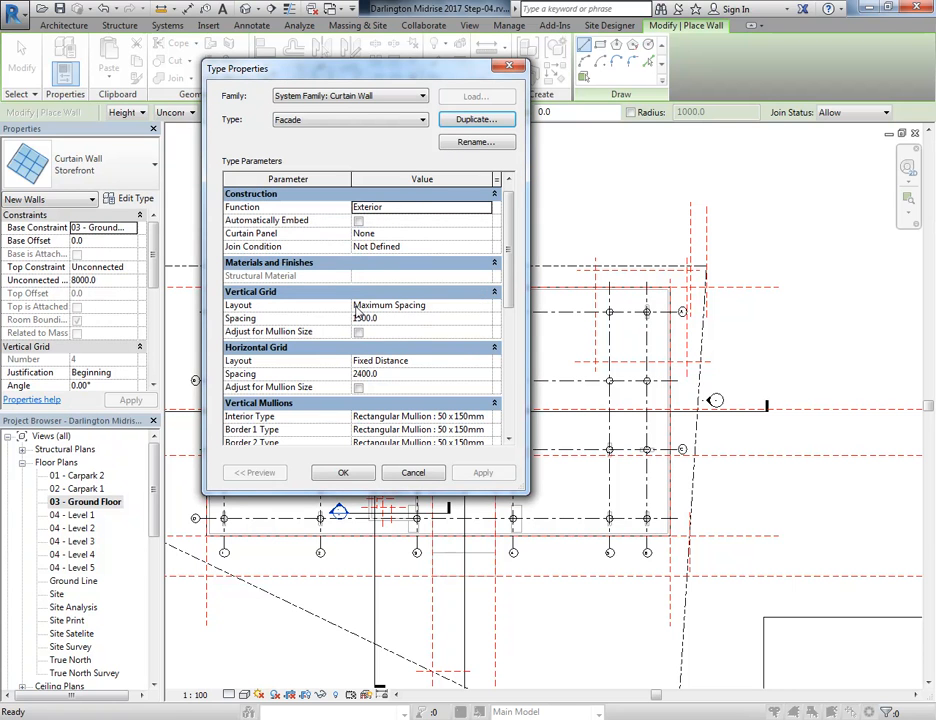
Step: Switch to the Level 1 plan of the DA drawings in Acrobat Reader, examine the glazing panel spacing and dimensions, and return to Revit
mouse_move(520, 719)
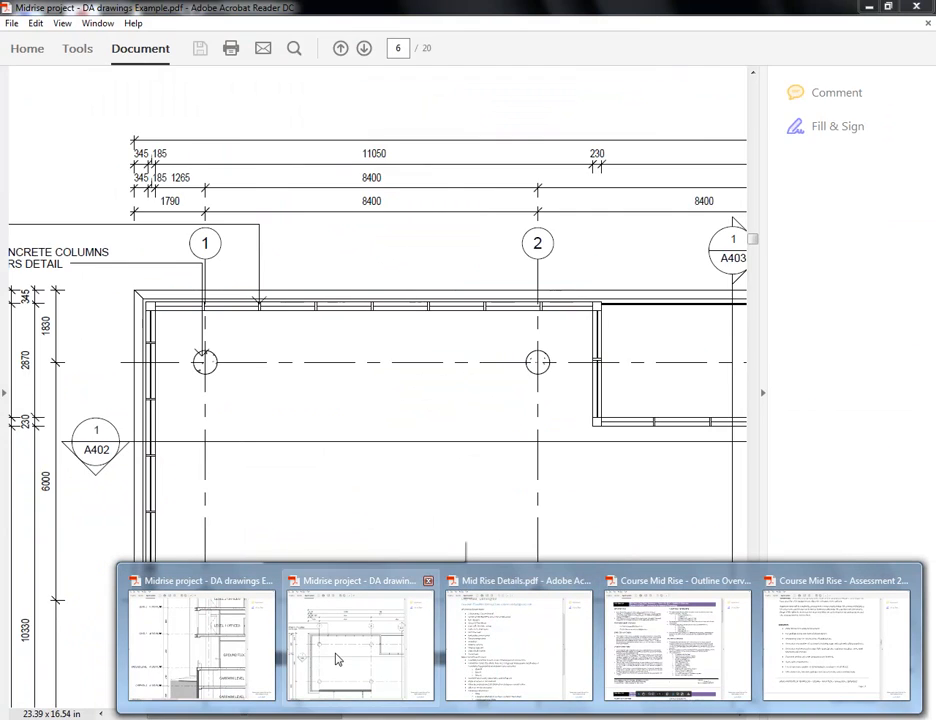
click(336, 660)
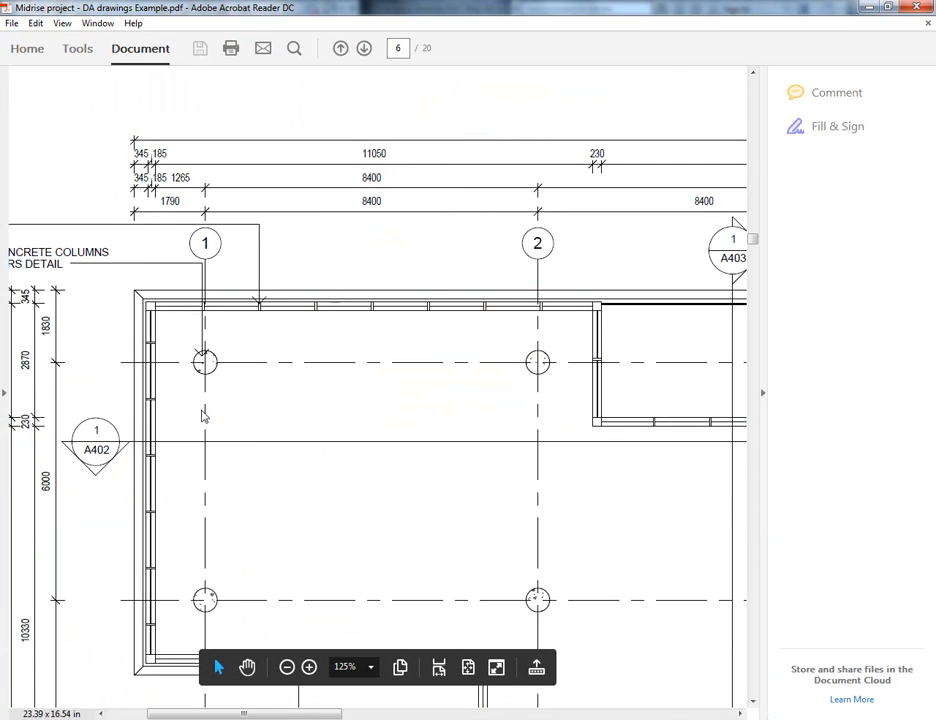
scroll(65, 330, down, 3)
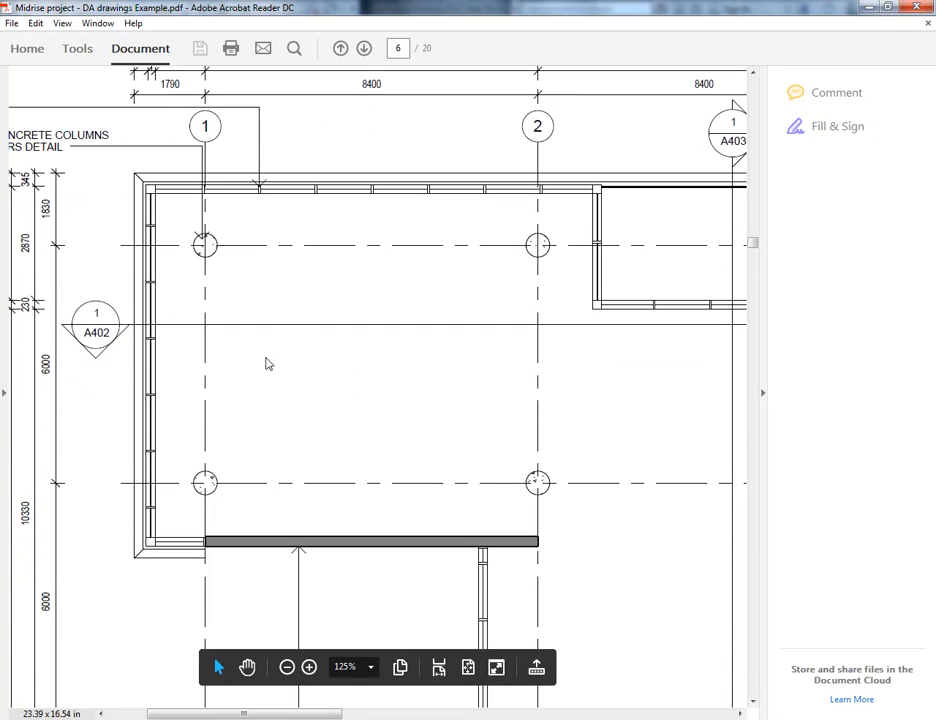
ctrl+scroll(164, 229, down, 3)
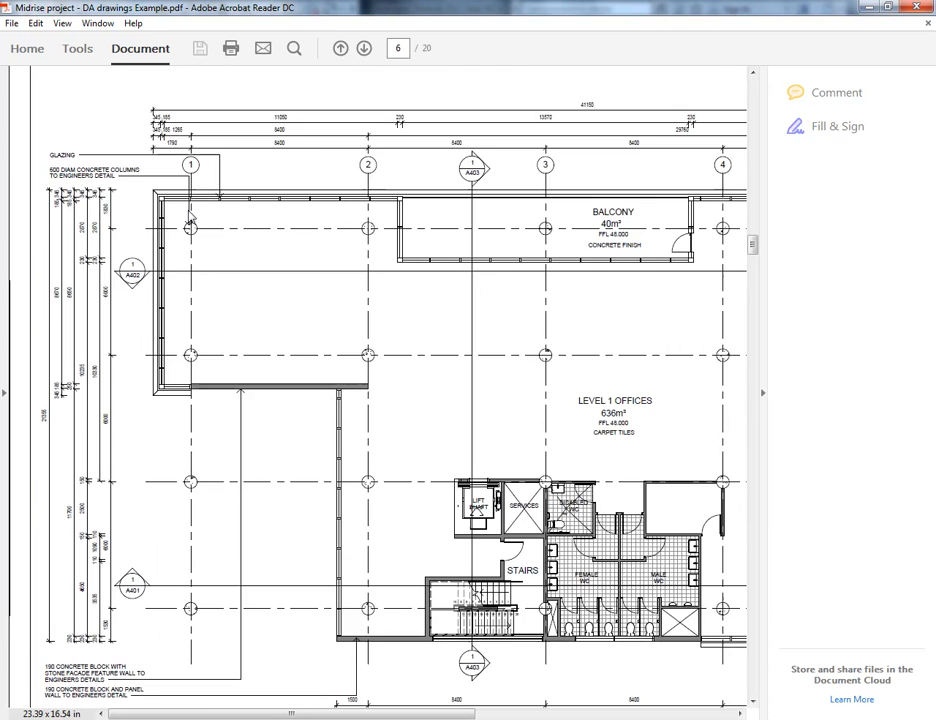
ctrl+scroll(142, 167, down, 1)
ctrl+scroll(192, 118, up, 1)
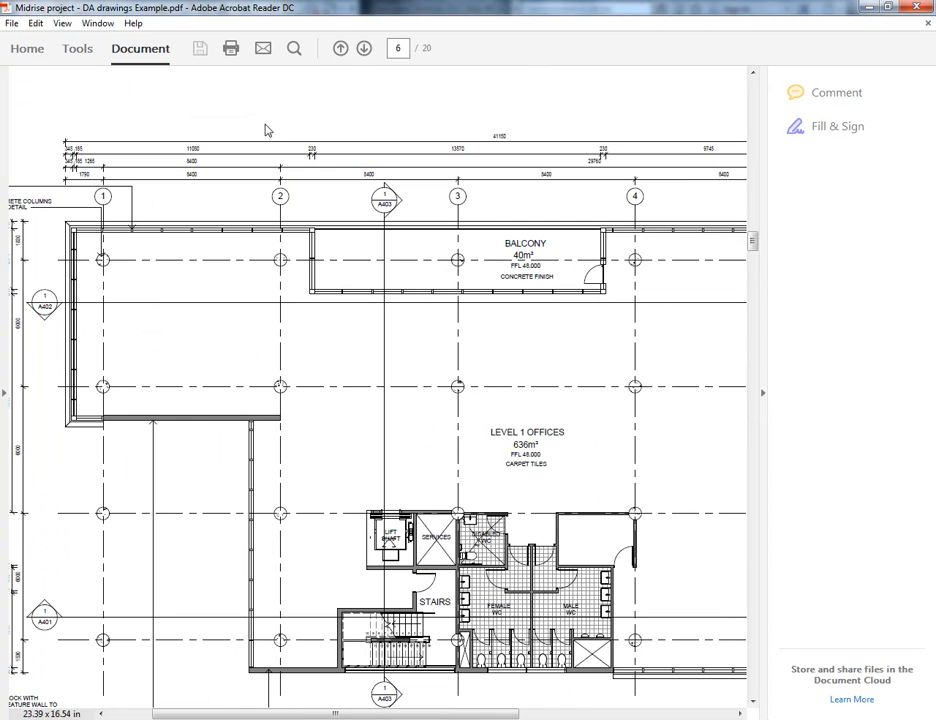
ctrl+scroll(265, 128, down, 1)
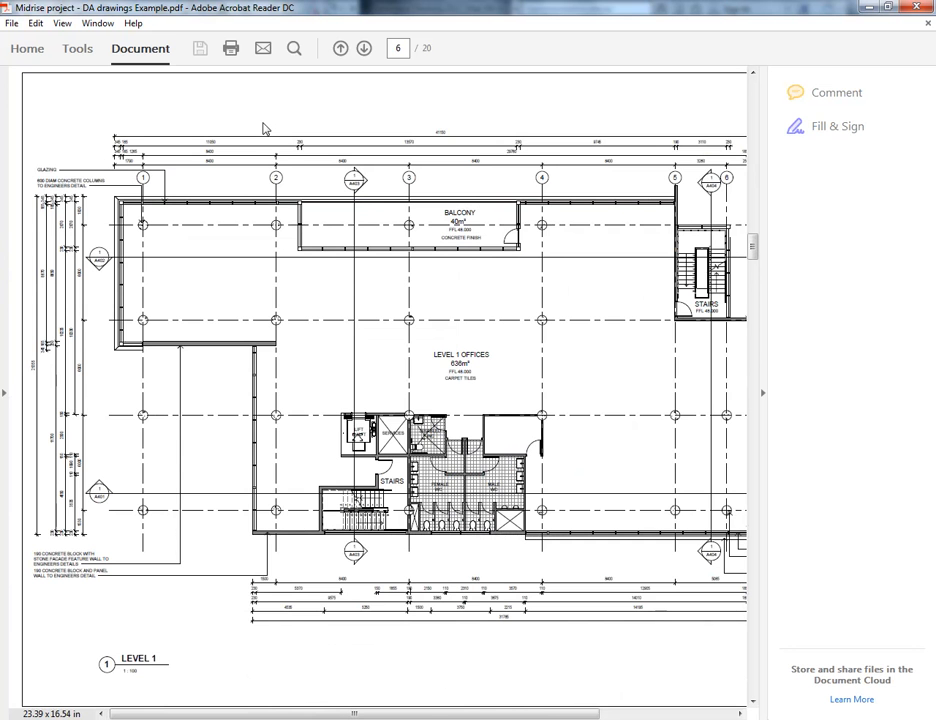
ctrl+scroll(340, 551, up, 1)
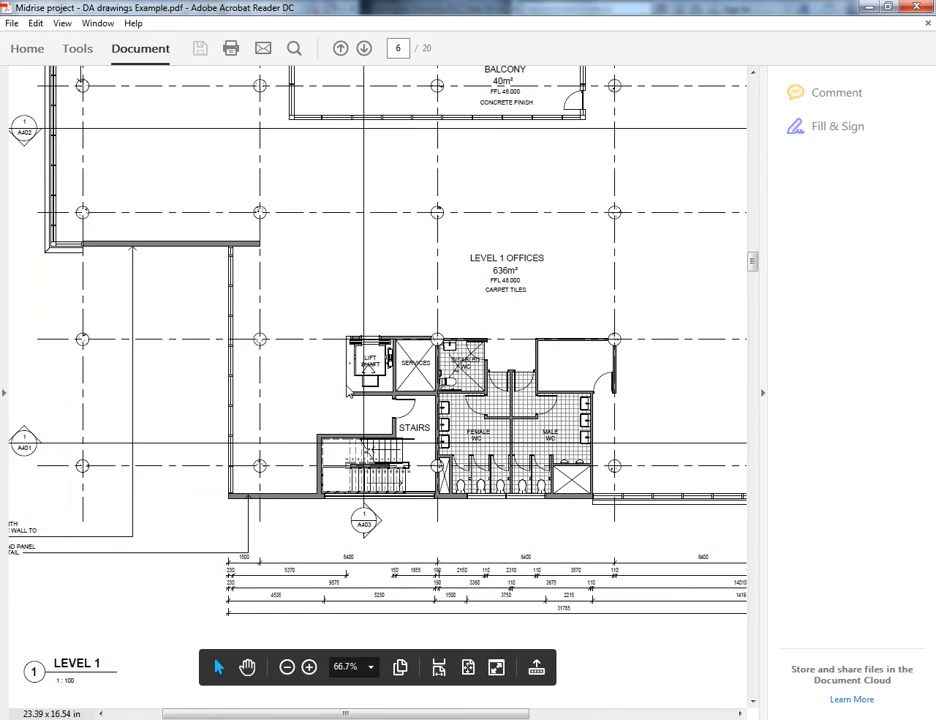
ctrl+scroll(114, 183, down, 1)
ctrl+scroll(40, 180, up, 2)
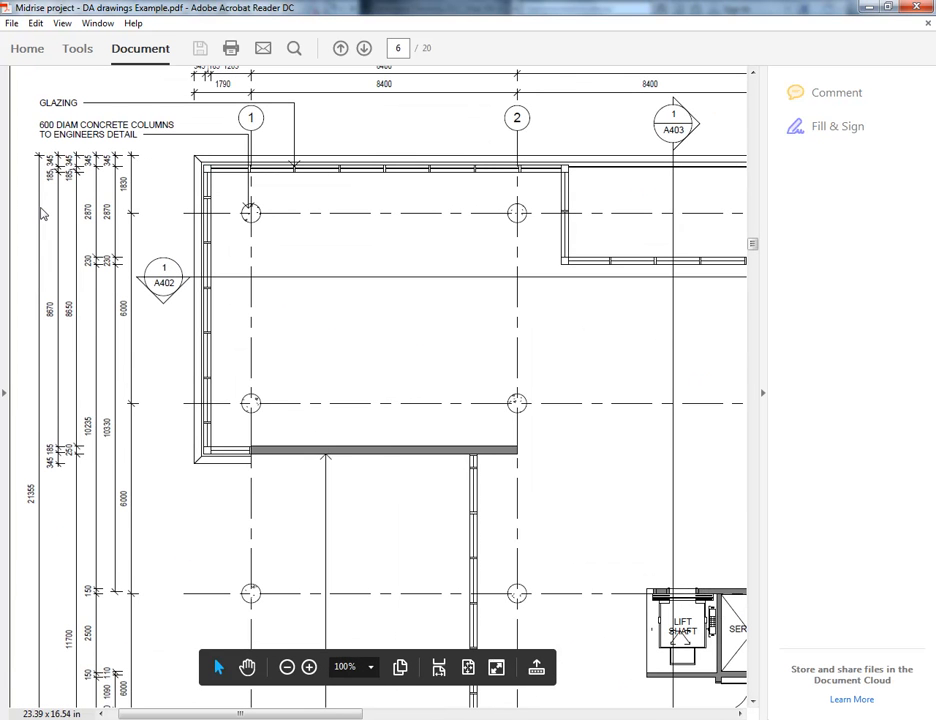
ctrl+scroll(139, 435, up, 1)
ctrl+scroll(139, 435, up, 1)
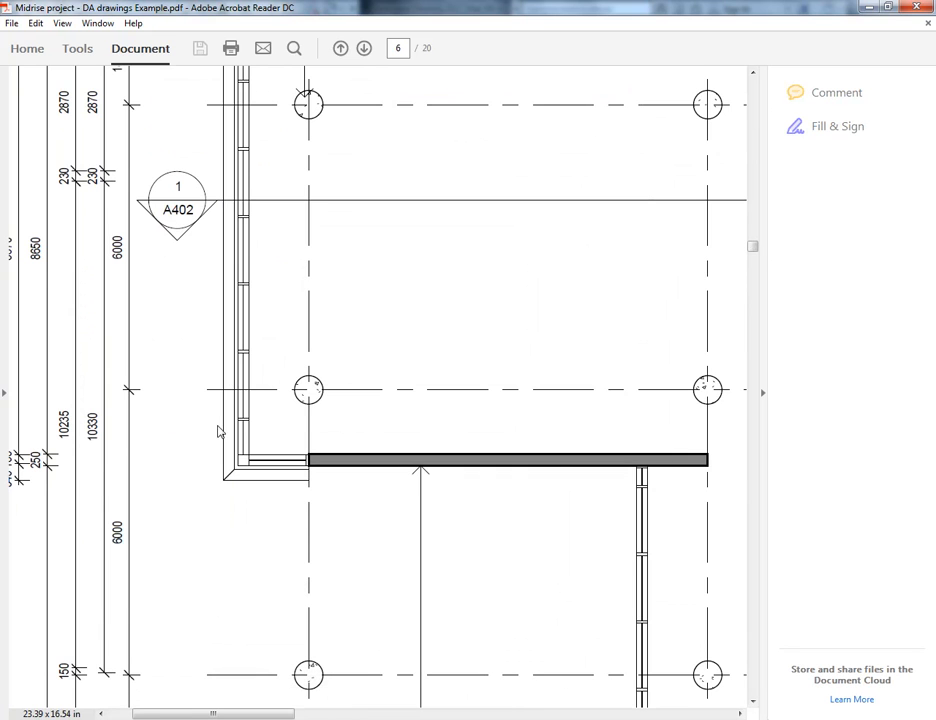
scroll(261, 215, up, 3)
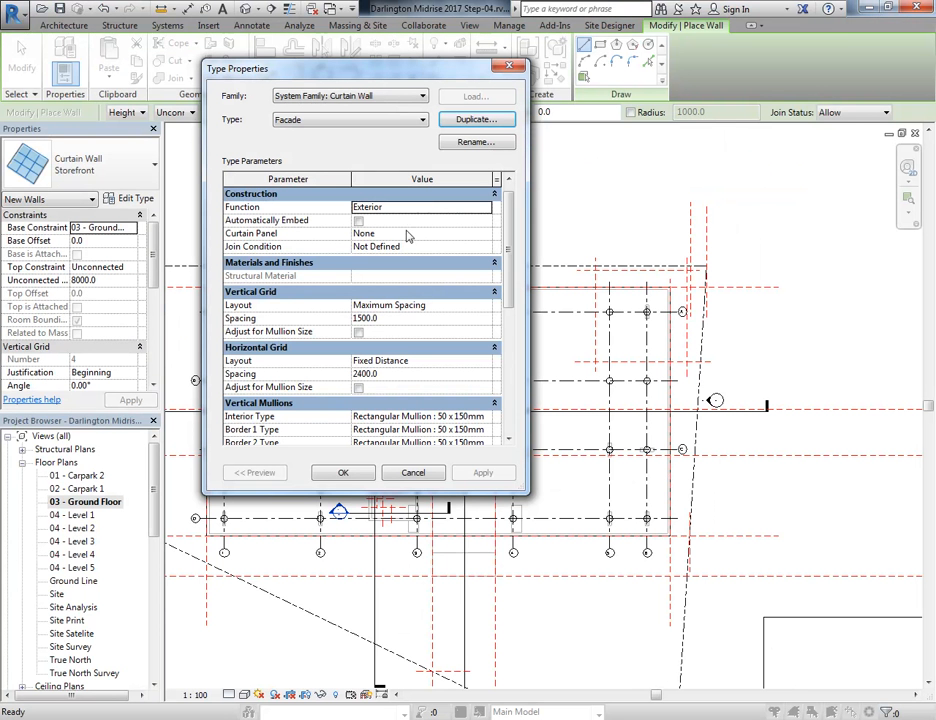
Step: Set the vertical grid spacing of the Facade type to 1200
click(382, 320)
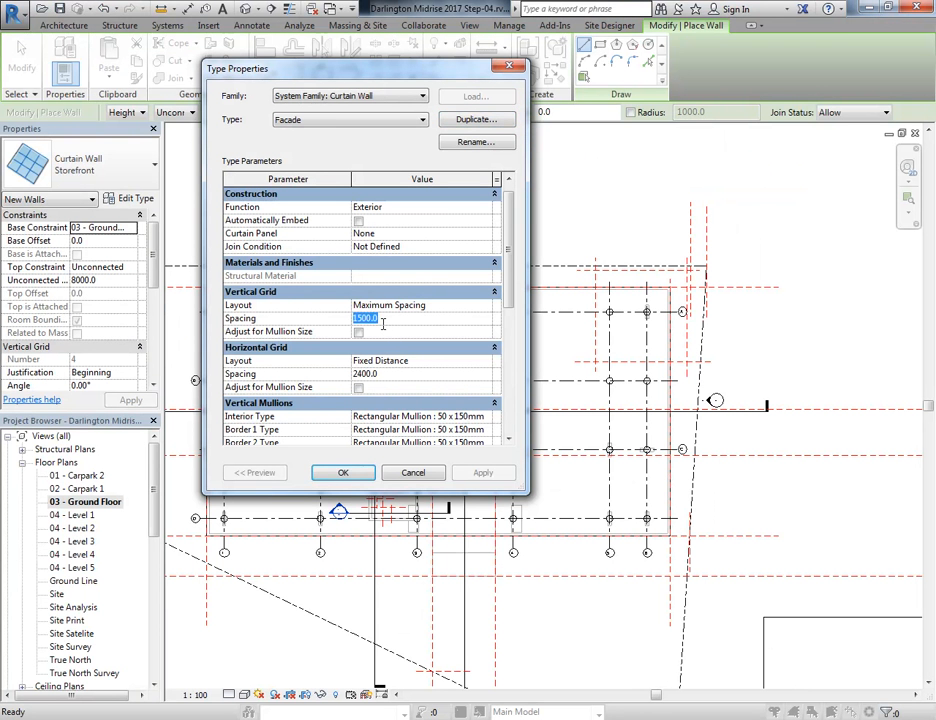
text(12)
click(390, 374)
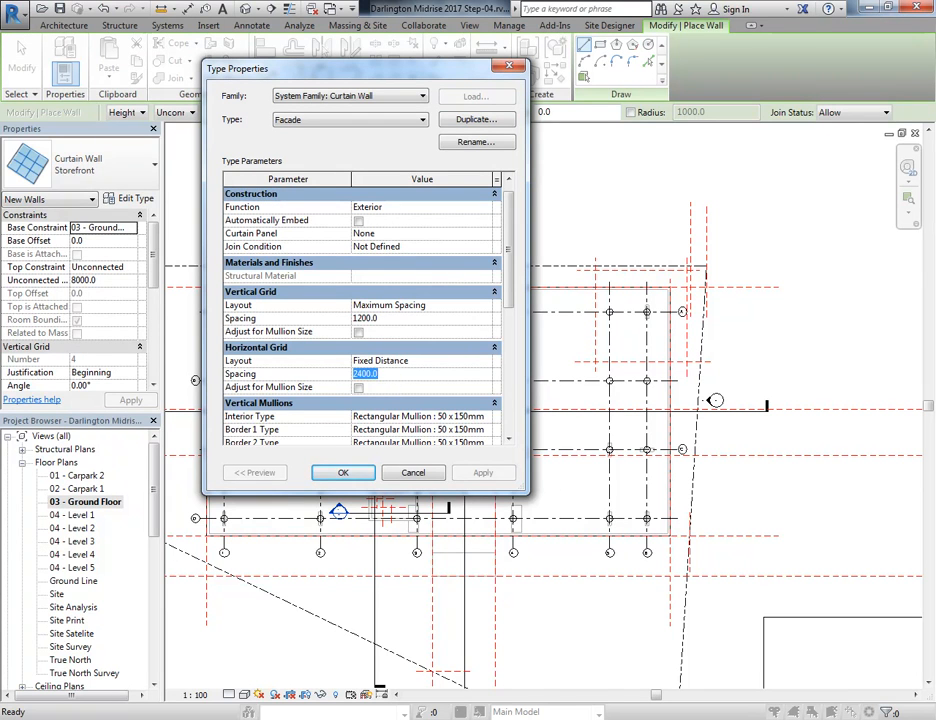
Step: Switch to the DA drawings section in Acrobat Reader, examine the ground floor glazing and ceiling height, and return to Revit
click(184, 630)
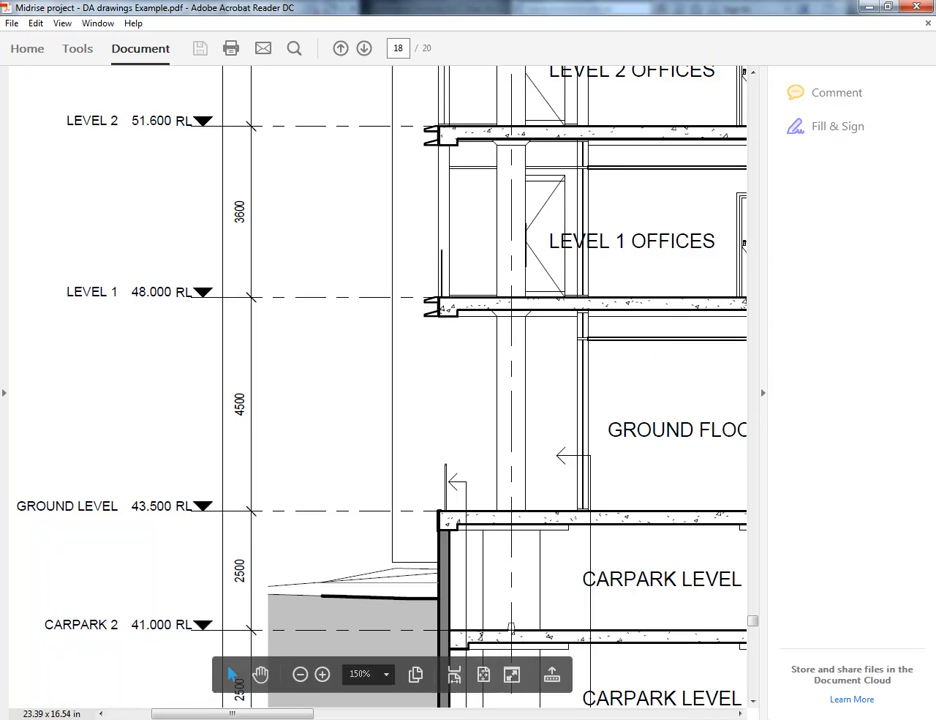
drag(295, 714, 516, 714)
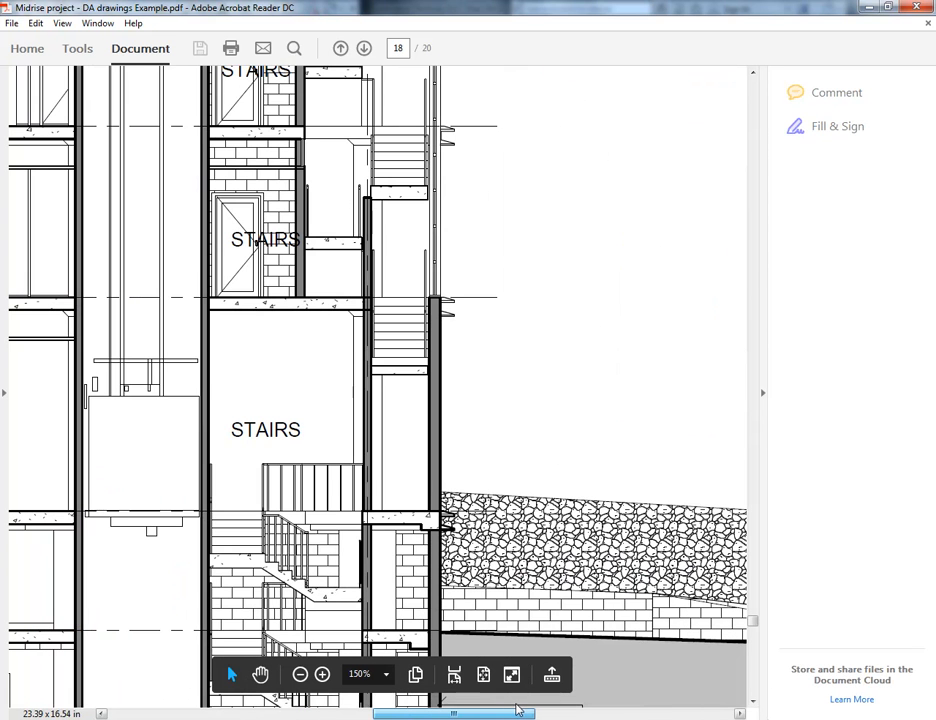
click(234, 714)
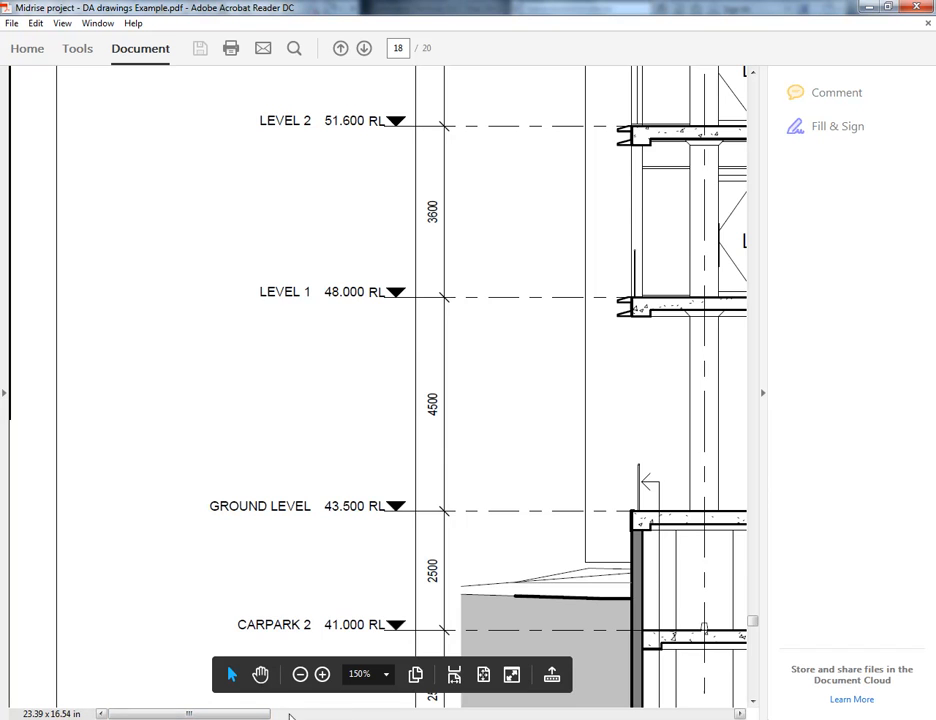
click(324, 713)
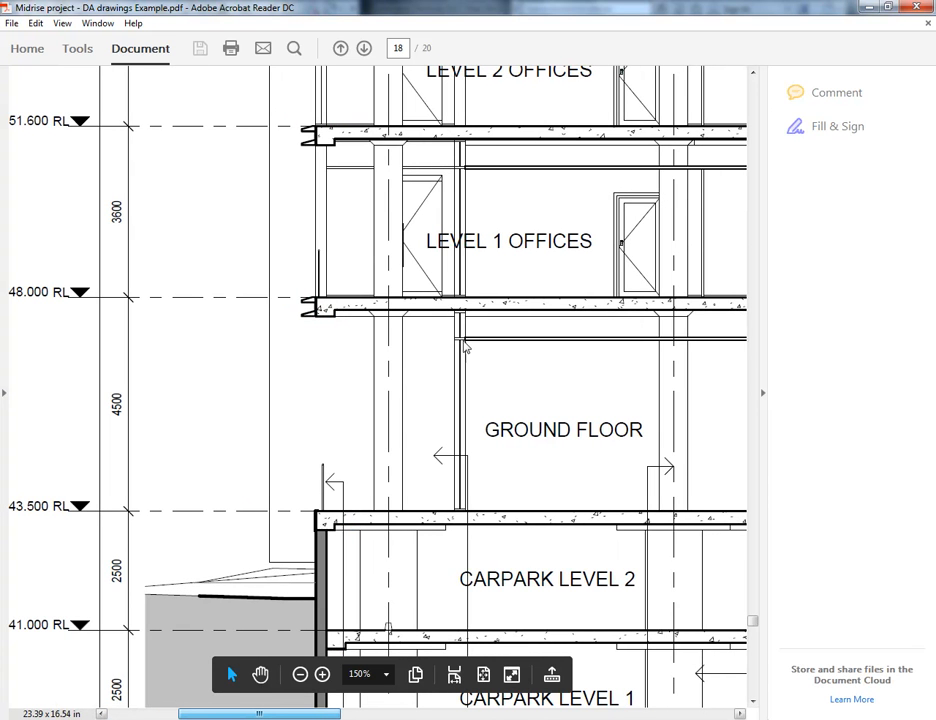
scroll(457, 340, right, 1)
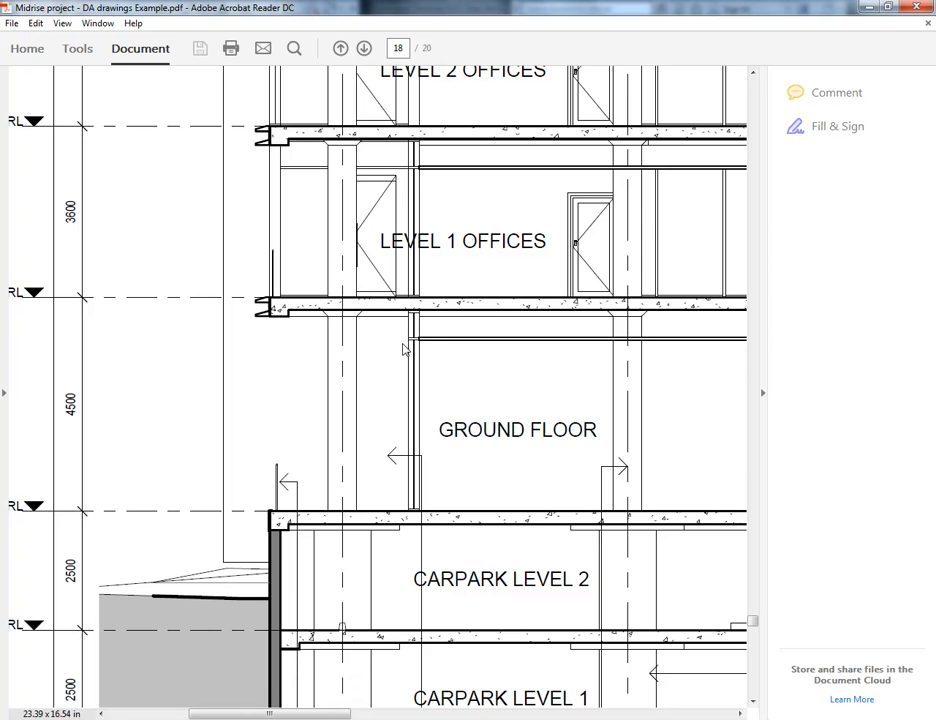
click(868, 7)
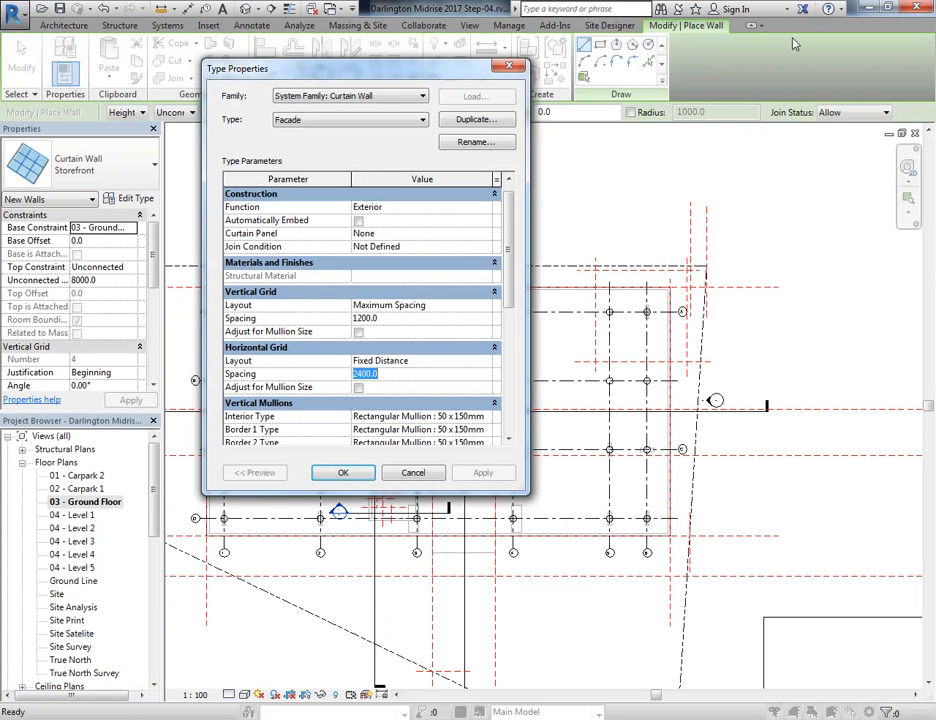
Step: Set the horizontal grid spacing of the Facade type to 3500 and accept the type properties
text(3)
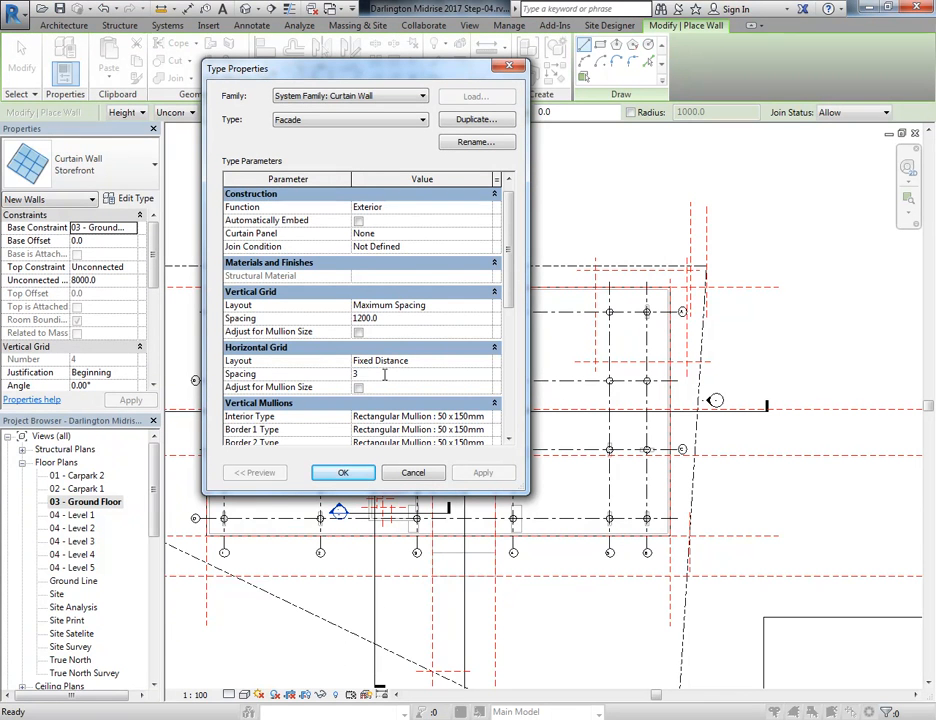
text(500)
drag(507, 245, 507, 196)
click(343, 472)
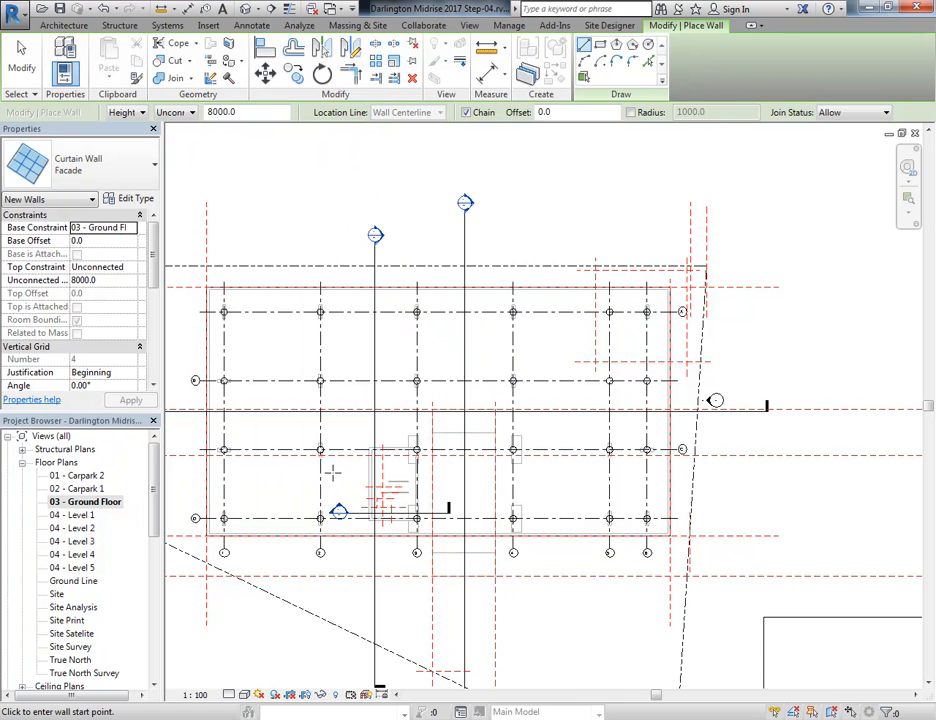
middle_drag(278, 435, 424, 410)
scroll(293, 385, up, 3)
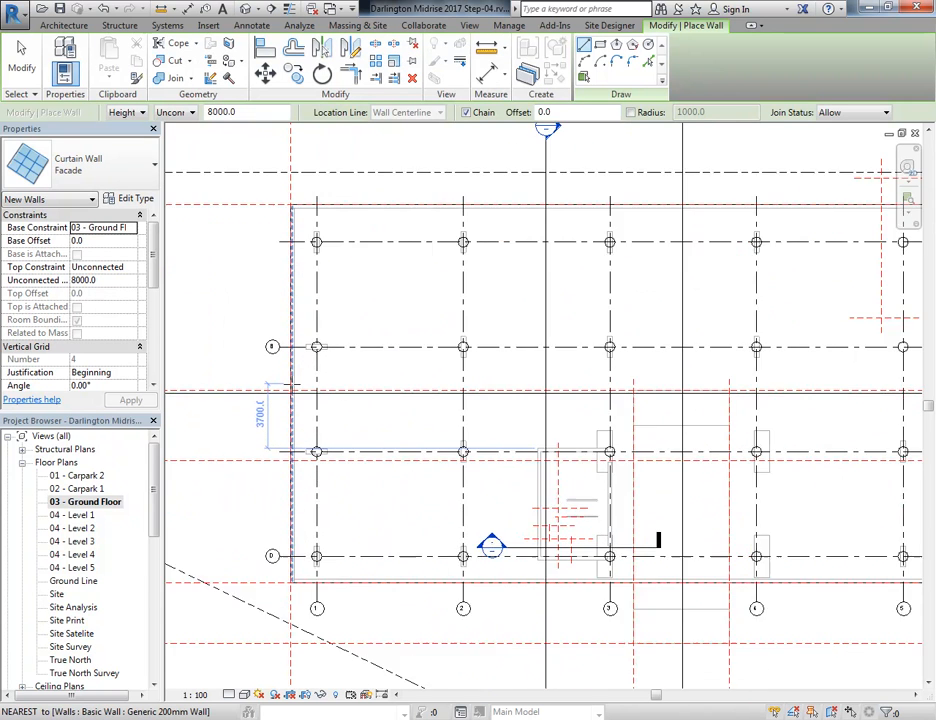
scroll(293, 385, up, 1)
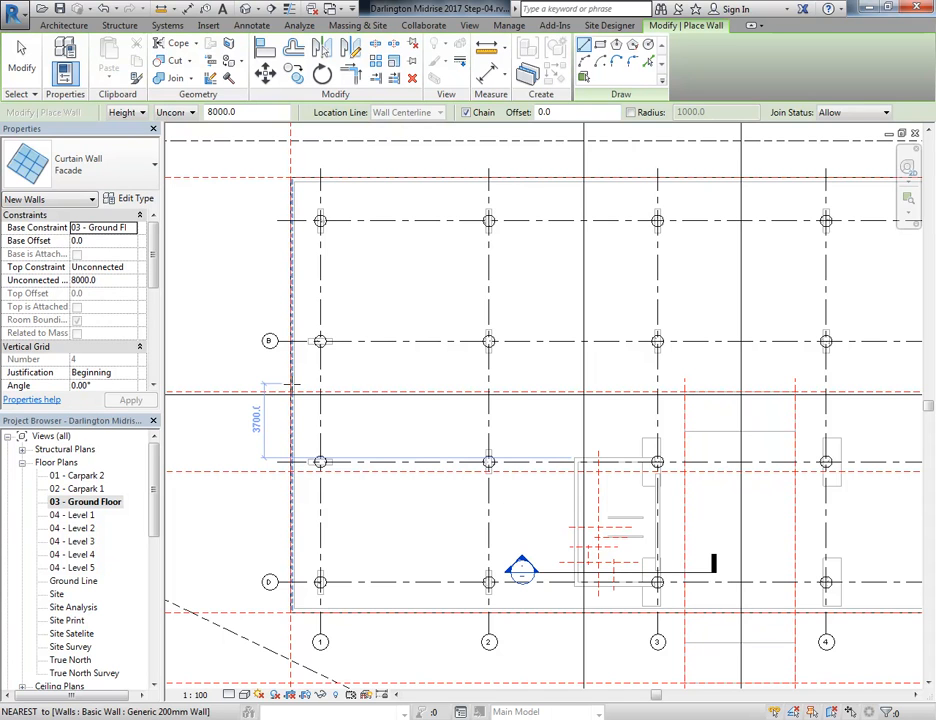
key(Escape)
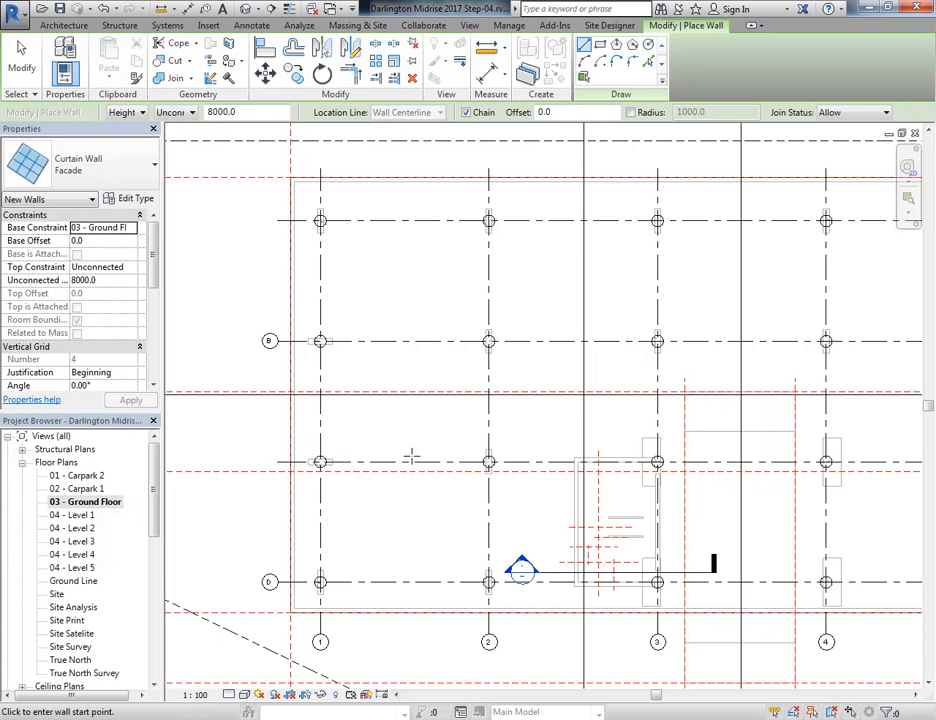
Step: Switch to Acrobat Reader, review the section and earlier pages of the DA drawings, and return to the slab corner near grid 1 in Revit
click(519, 718)
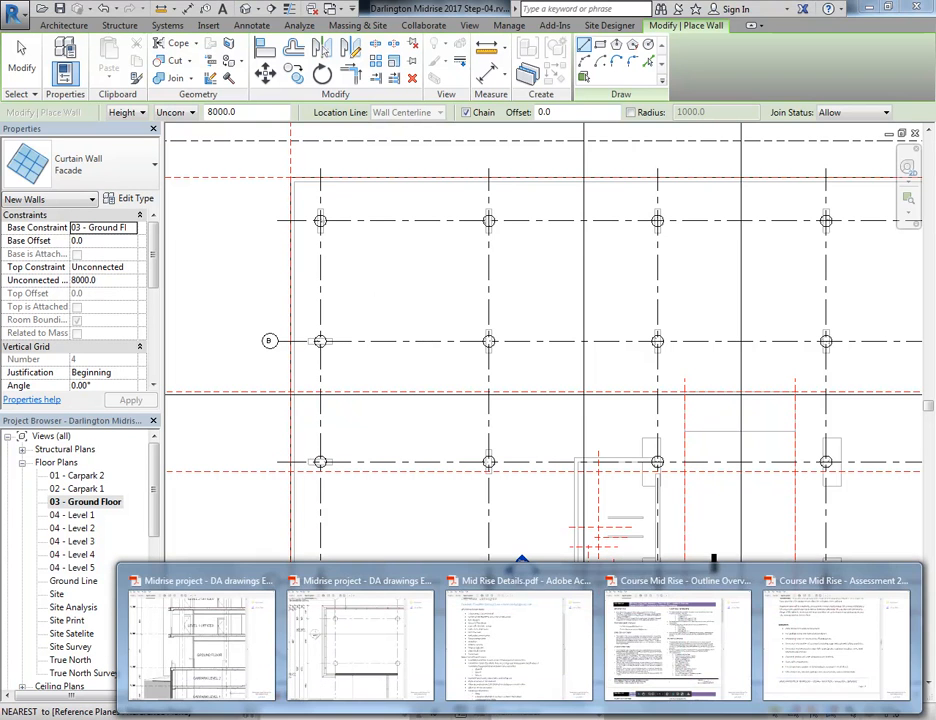
click(167, 672)
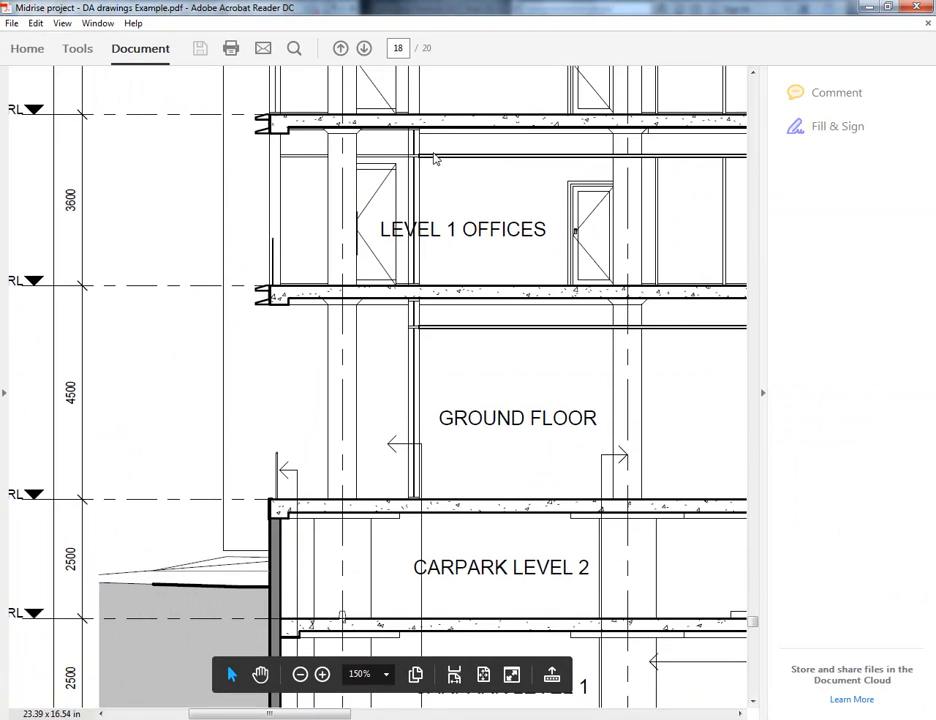
ctrl+scroll(434, 158, down, 3)
scroll(433, 146, up, 2)
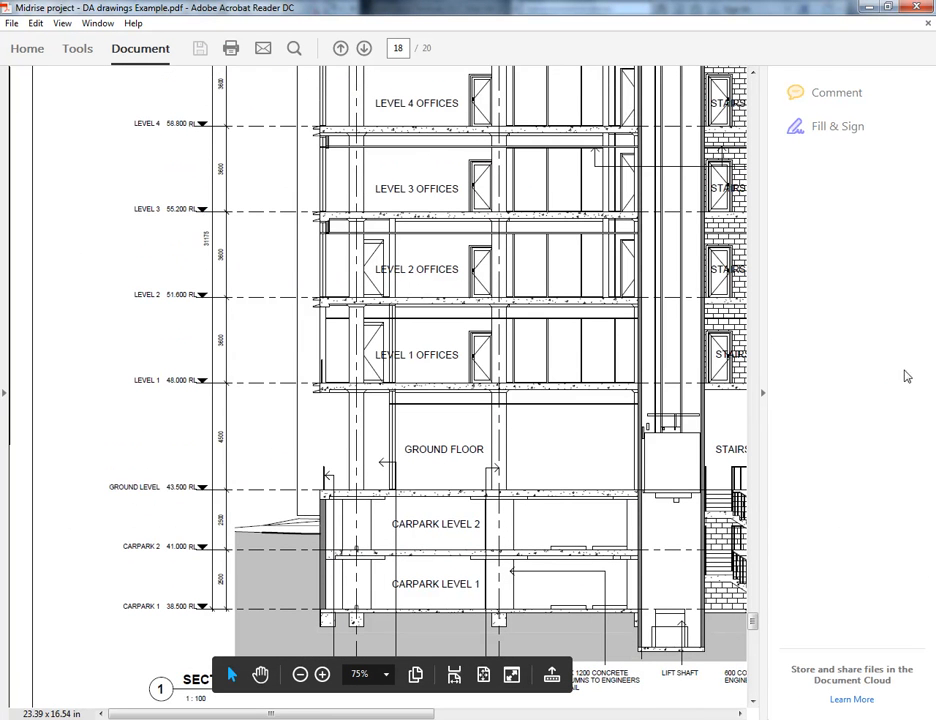
mouse_move(750, 610)
mouse_down()
mouse_move(752, 278)
mouse_move(762, 229)
mouse_up()
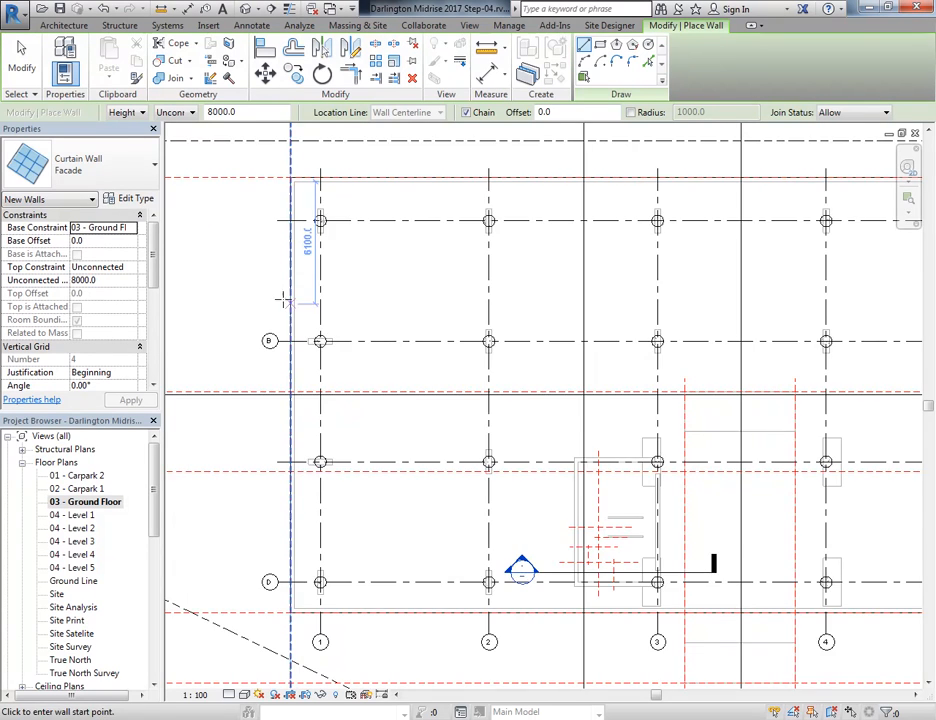
middle_drag(280, 299, 324, 395)
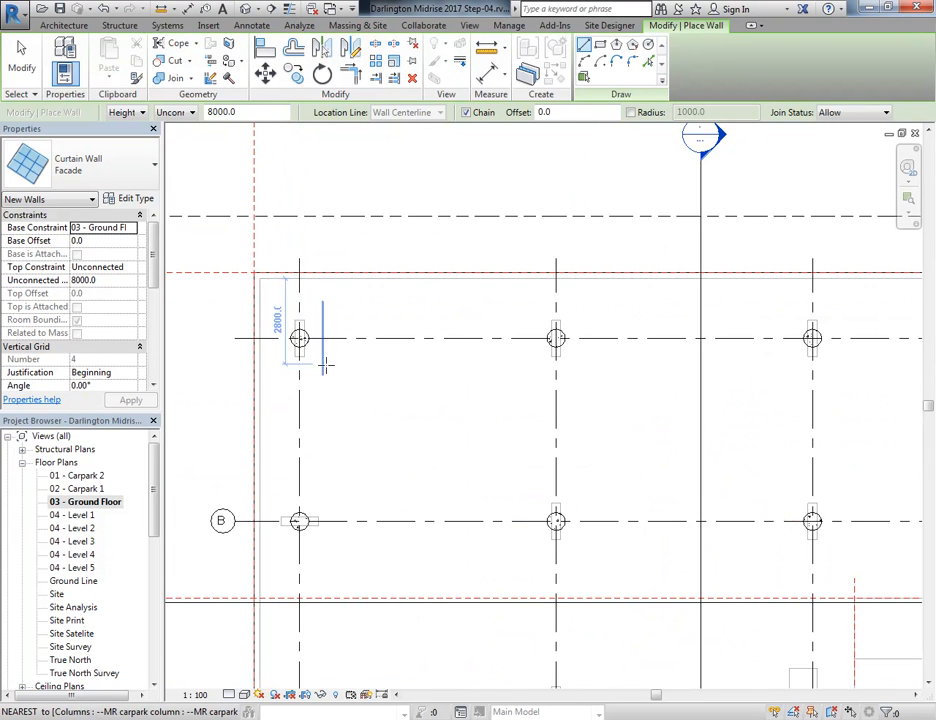
scroll(324, 363, up, 3)
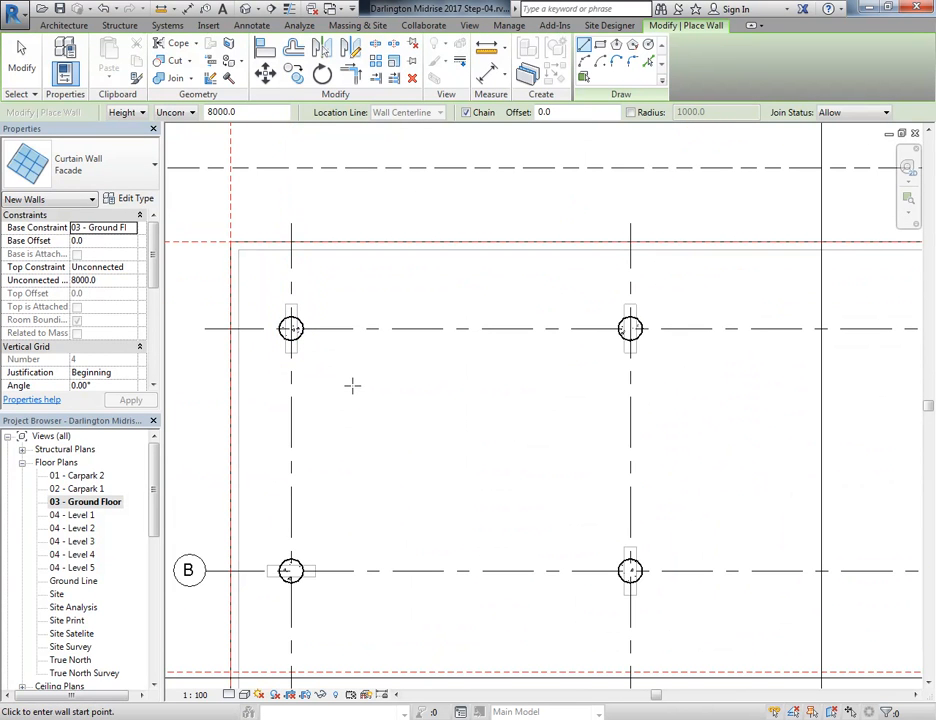
Step: Draw a vertical Facade curtain wall about 3700 mm long inside the corner column bay above grid B on the Ground Floor plan
click(323, 387)
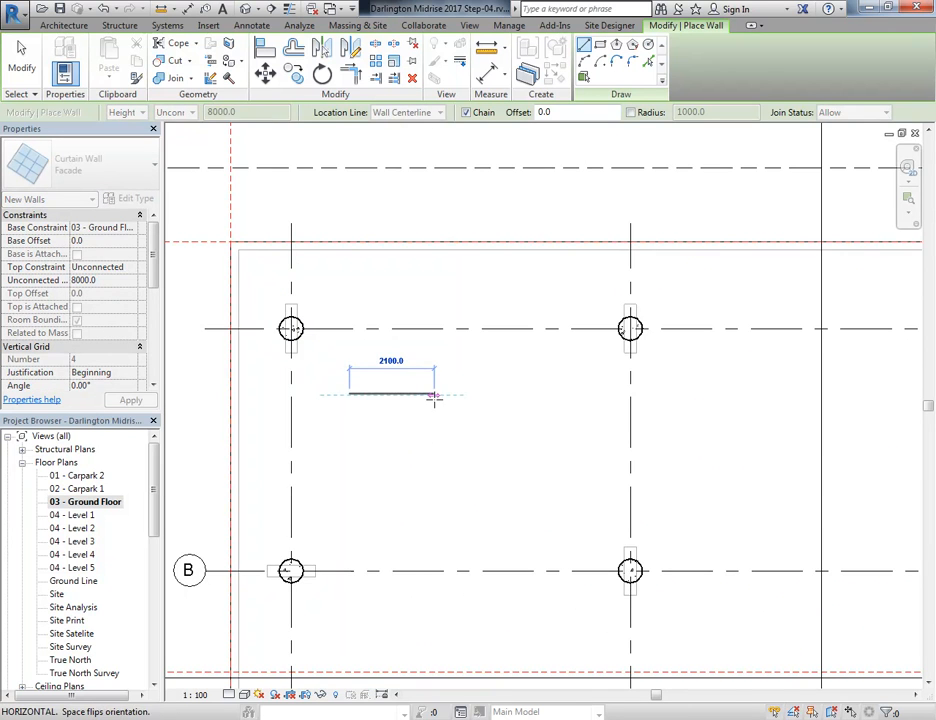
scroll(434, 397, up, 2)
middle_drag(443, 409, 475, 364)
scroll(465, 346, up, 4)
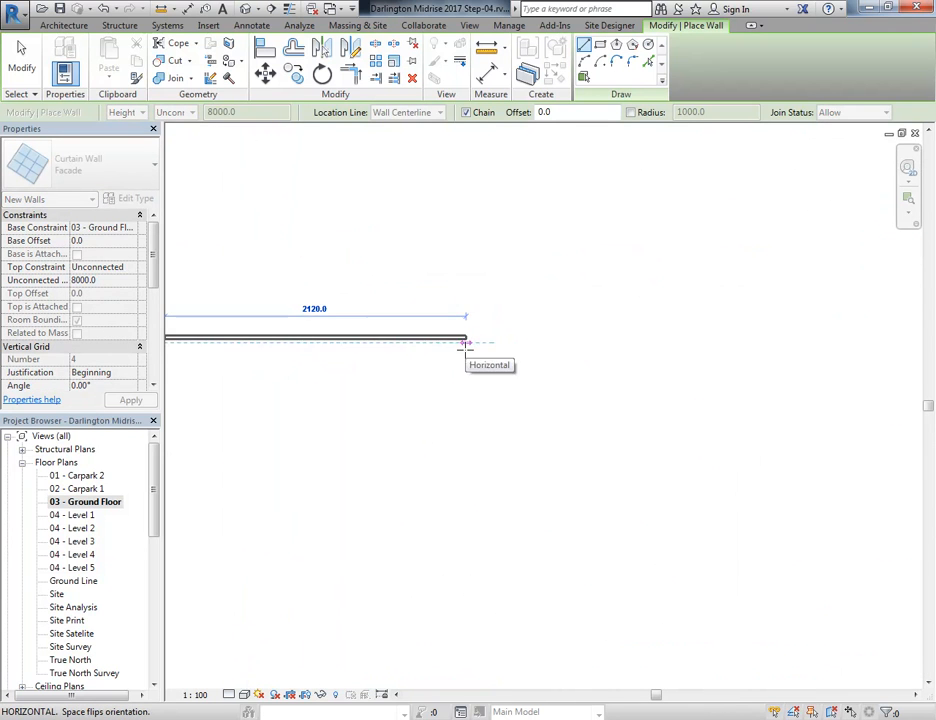
scroll(465, 345, down, 3)
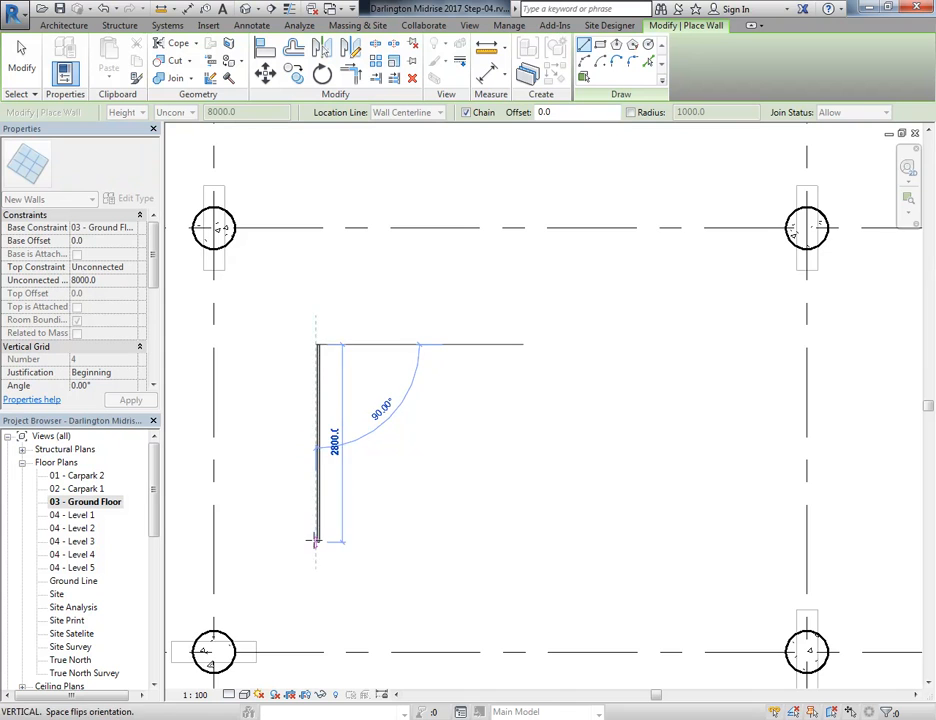
middle_drag(315, 541, 379, 507)
scroll(379, 507, up, 2)
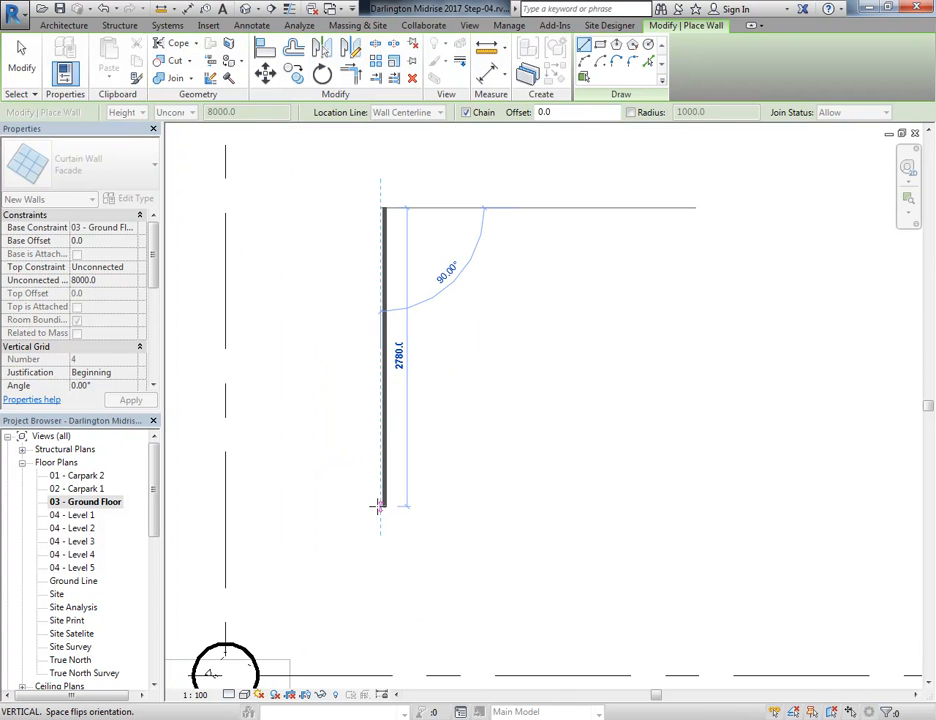
key(space)
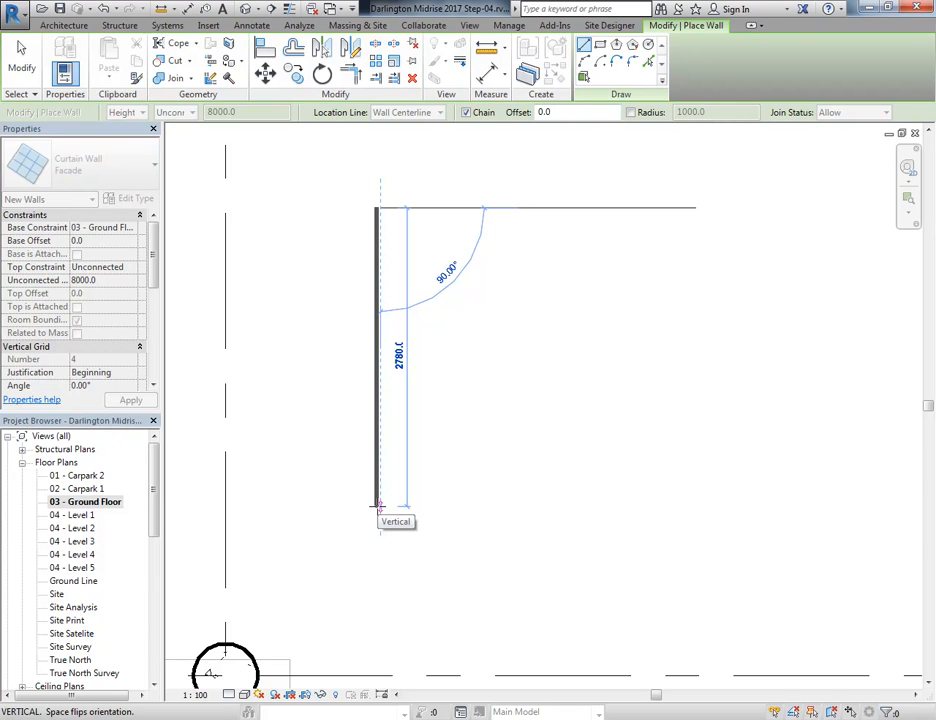
key(space)
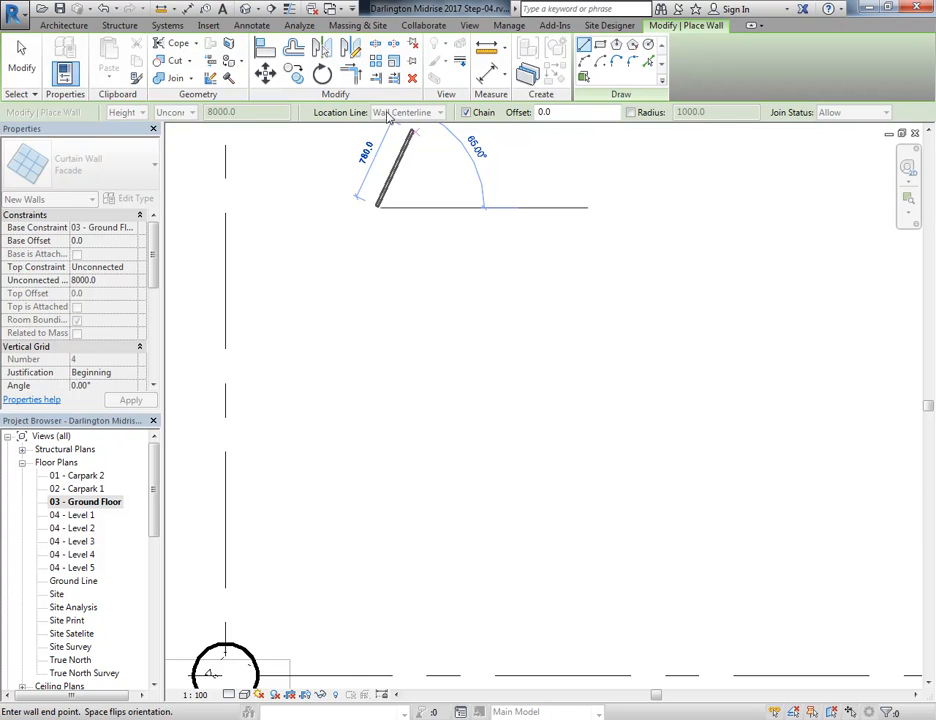
middle_drag(420, 210, 384, 283)
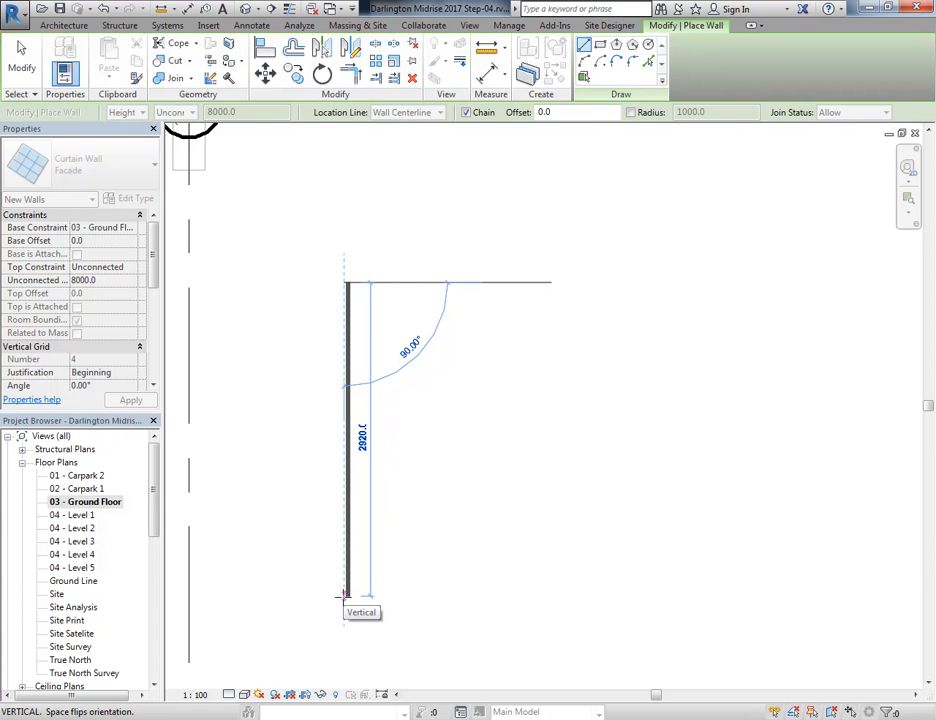
middle_drag(345, 597, 376, 396)
scroll(376, 396, down, 3)
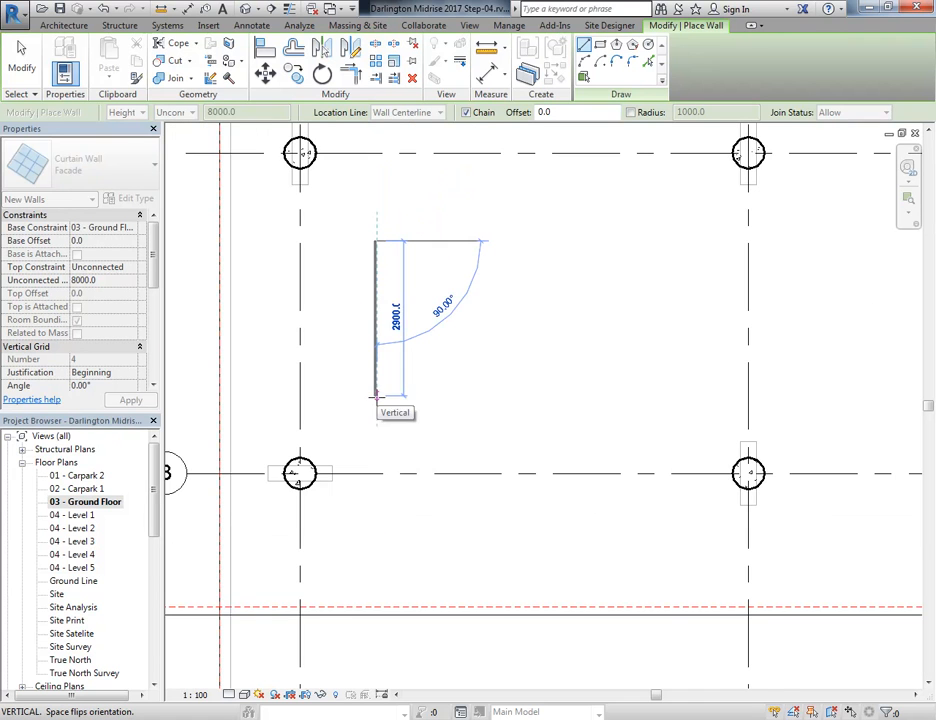
click(376, 437)
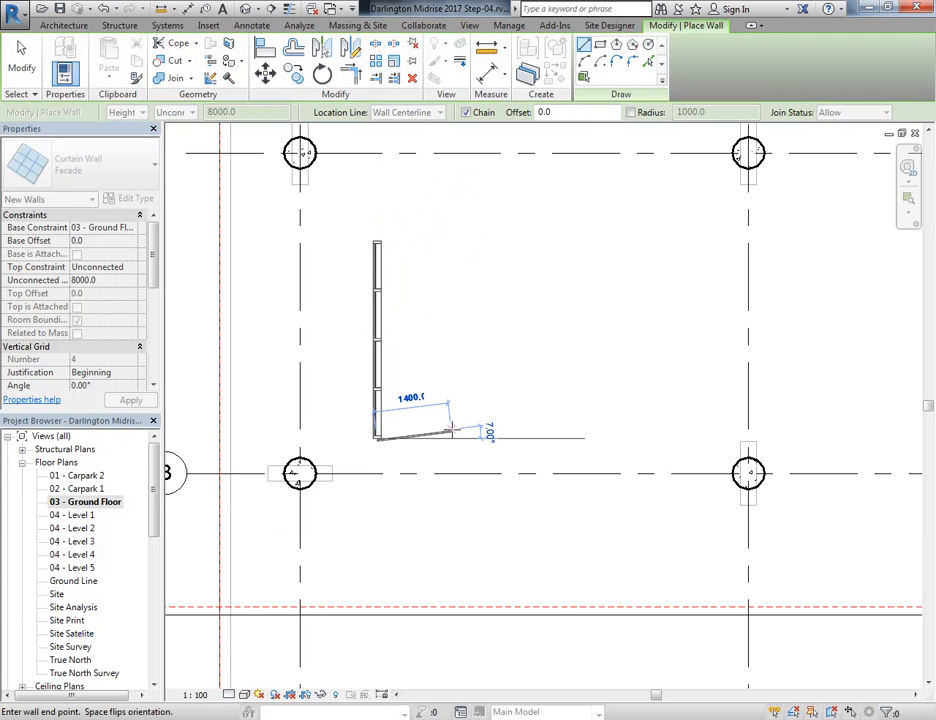
right_click(460, 293)
click(466, 302)
right_click(493, 305)
click(518, 314)
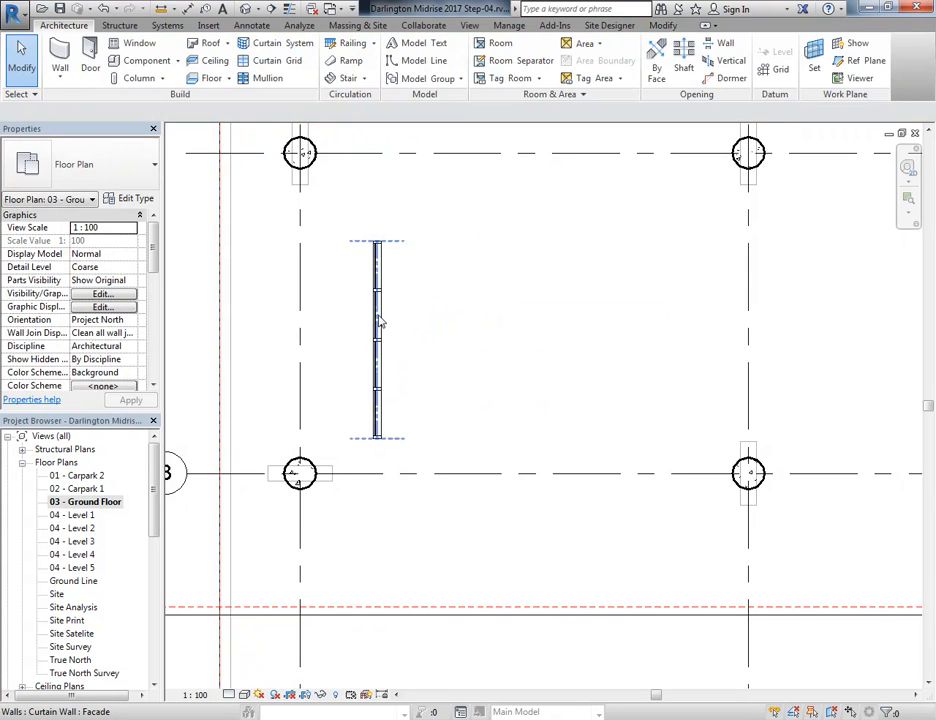
Step: Set the top constraint of the new Facade curtain wall to Up to level: 04 - Level 1
click(379, 321)
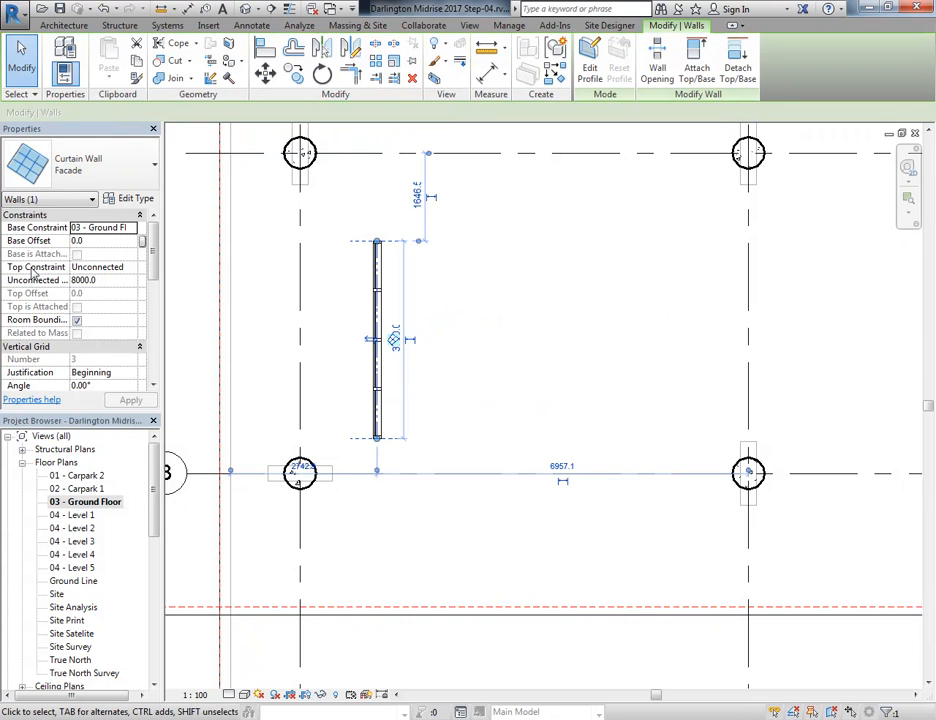
click(128, 267)
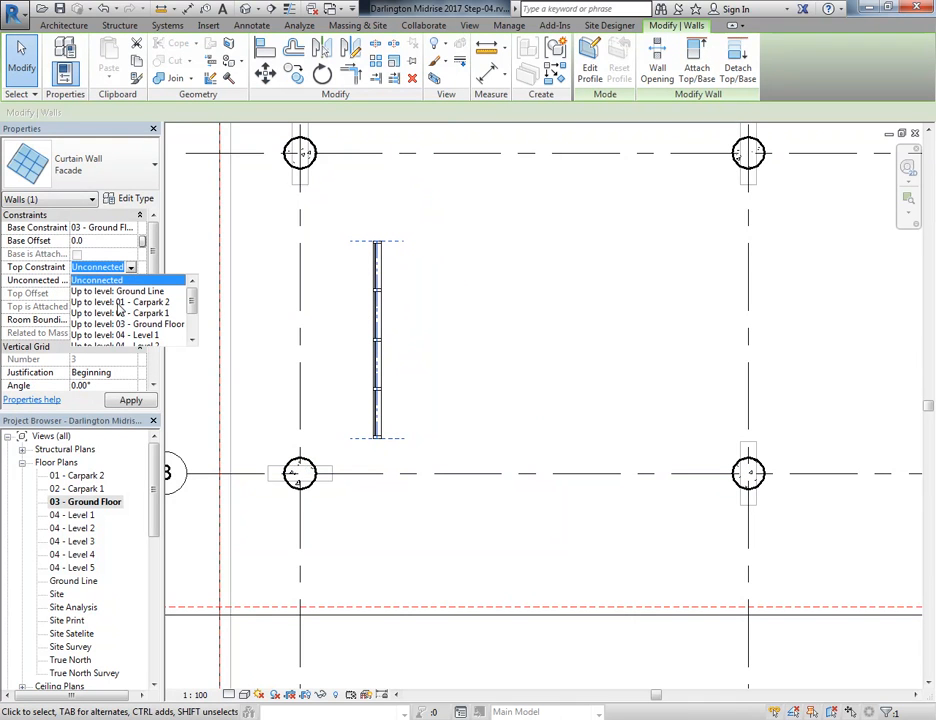
click(100, 336)
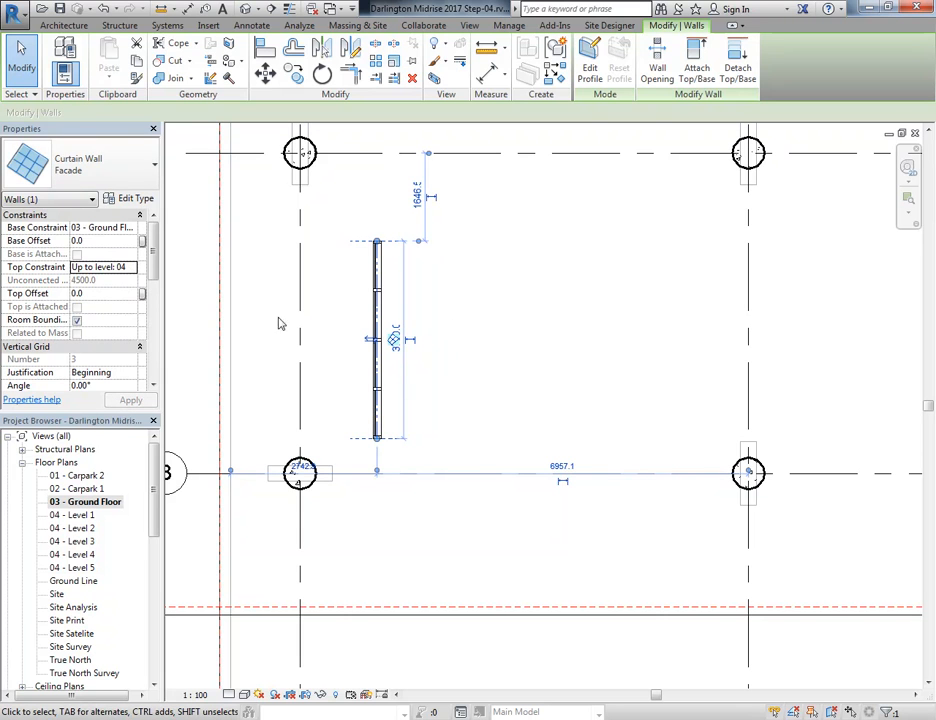
click(340, 308)
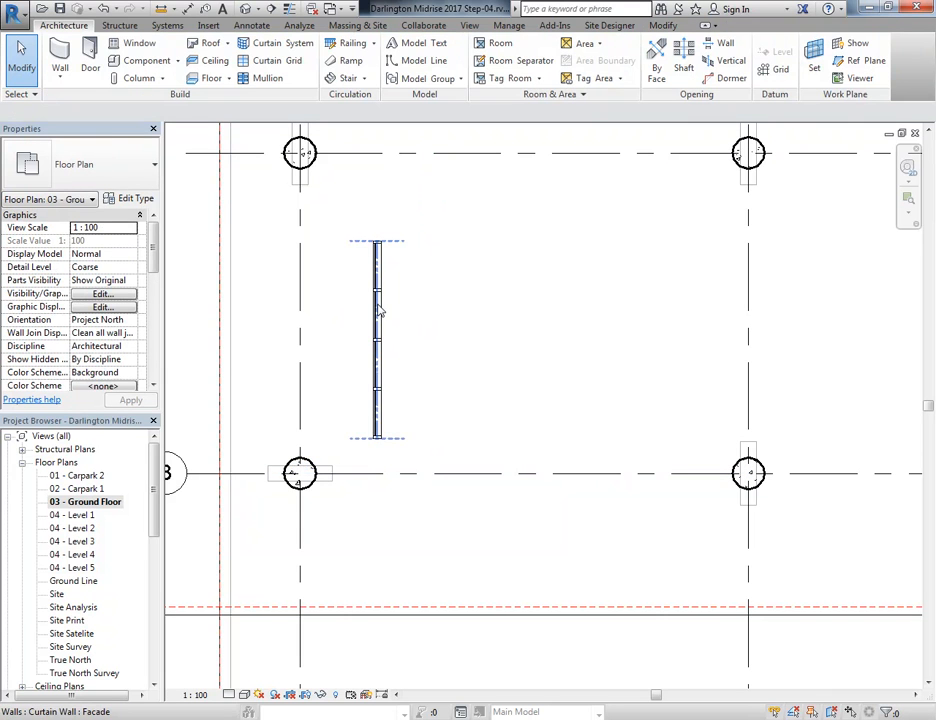
Step: Select the Facade curtain wall in plan and check its type and properties
scroll(391, 361, up, 2)
scroll(391, 361, down, 1)
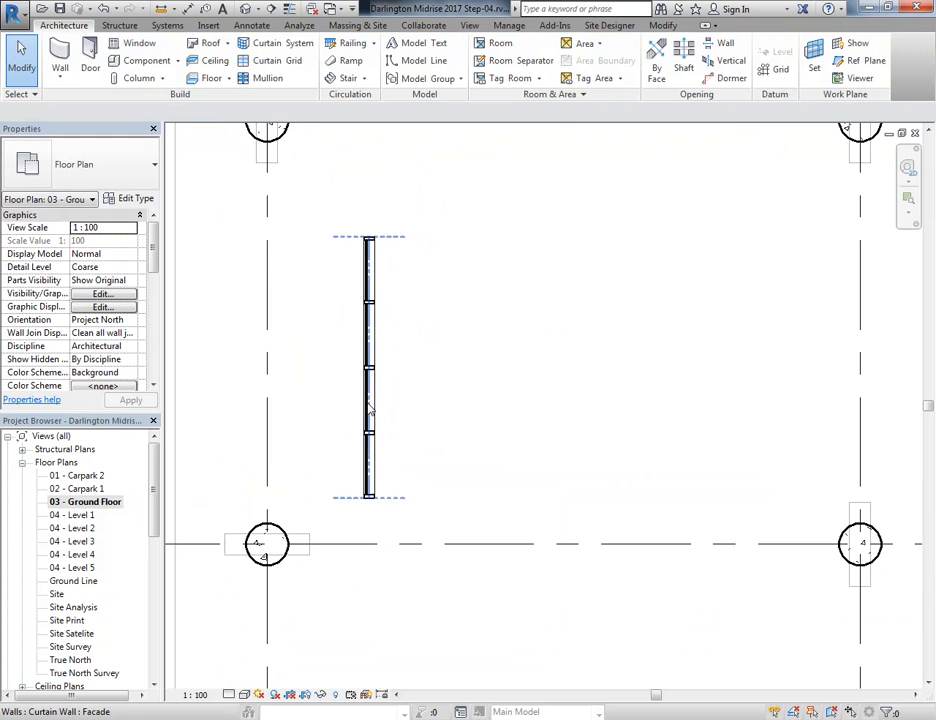
click(374, 405)
click(423, 423)
click(371, 398)
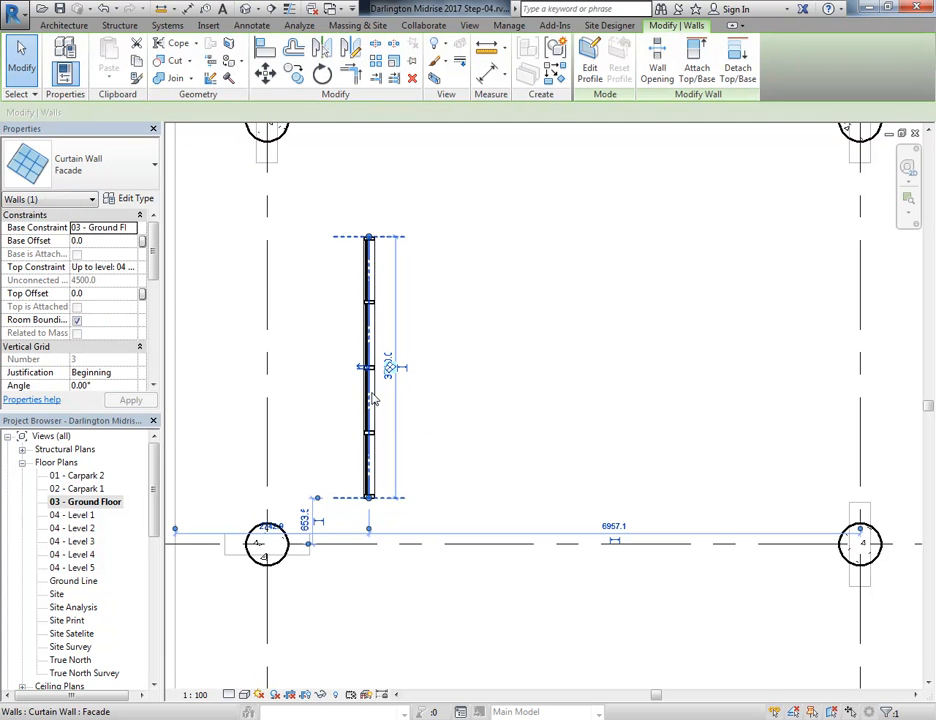
click(320, 401)
click(369, 392)
scroll(359, 382, up, 2)
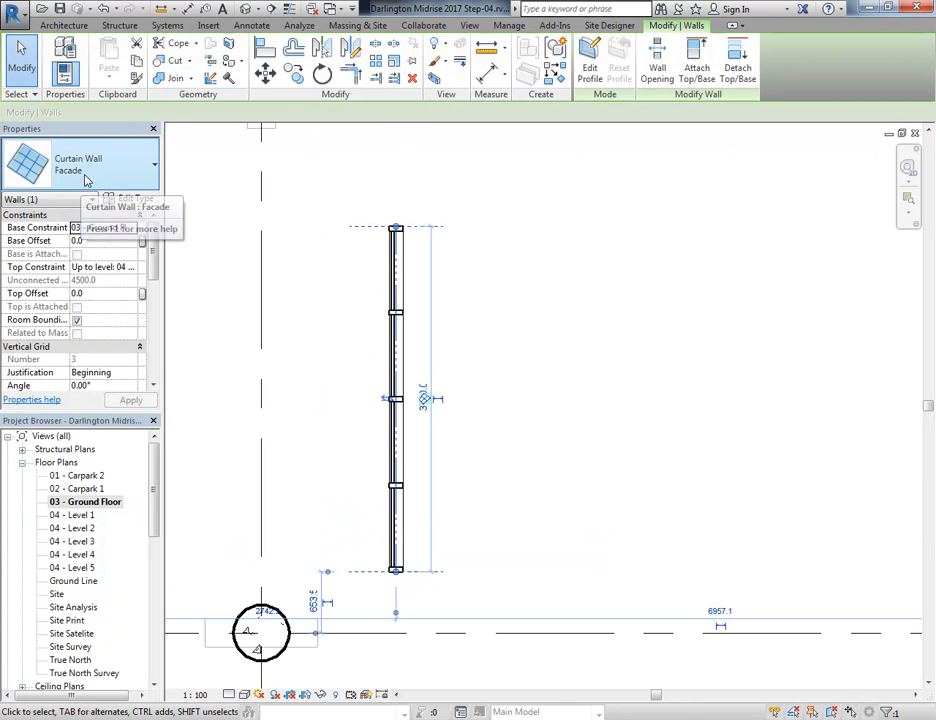
Step: Open the default 3D view and examine the curtain wall's panels and mullions up close
click(245, 9)
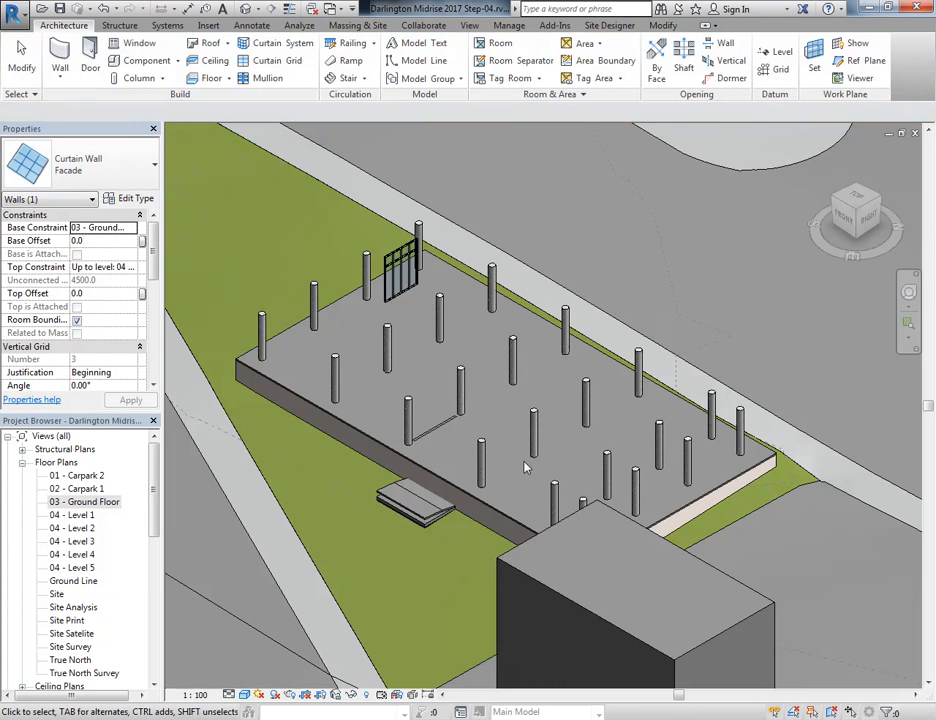
scroll(372, 318, up, 4)
scroll(390, 407, up, 4)
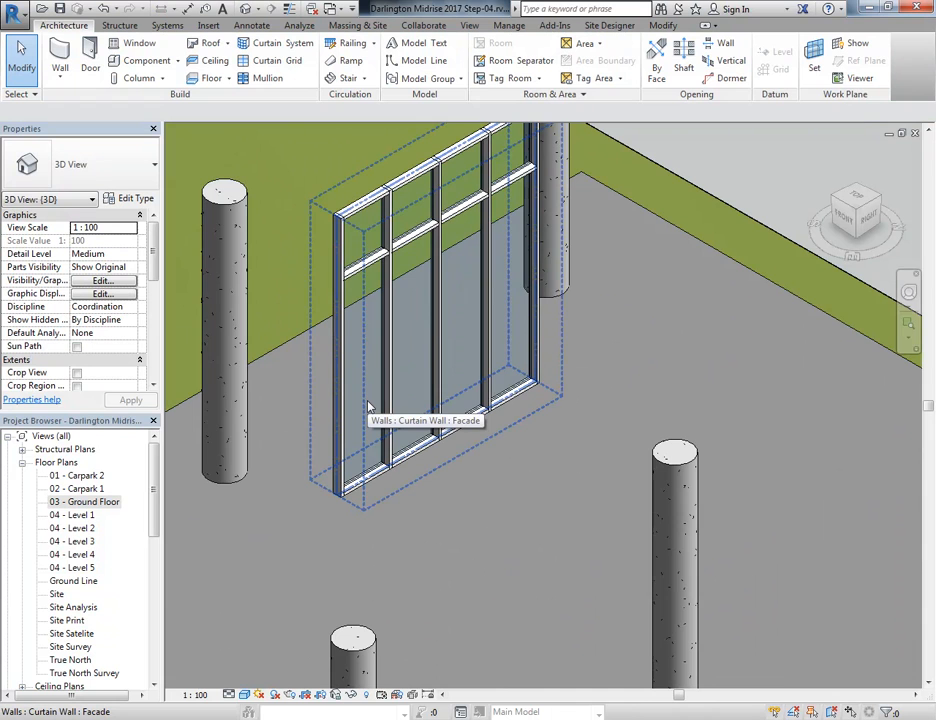
scroll(368, 407, up, 3)
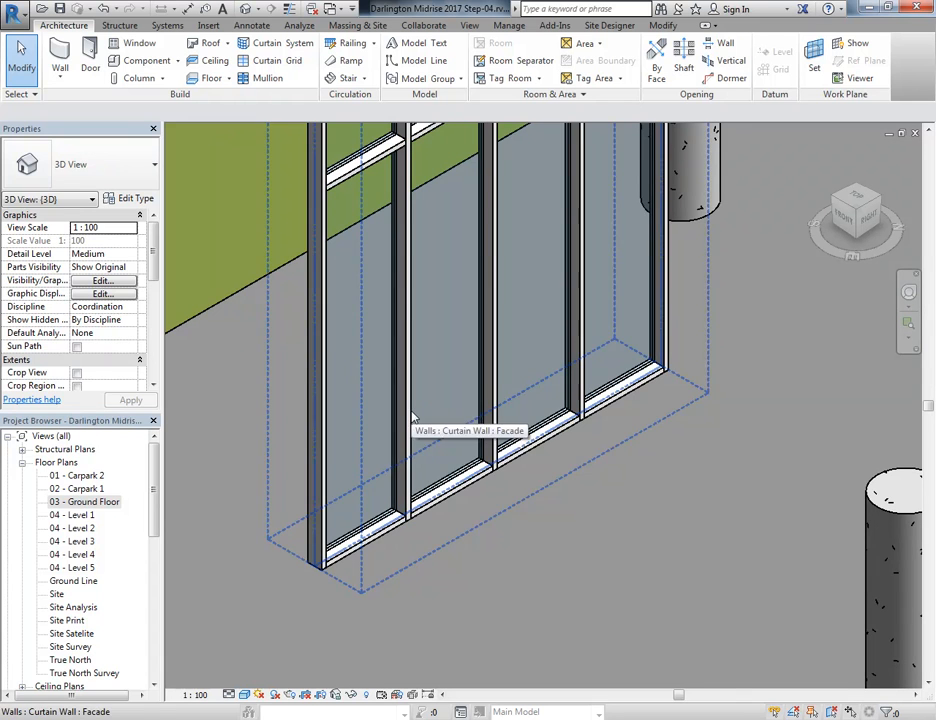
middle_drag(398, 515, 409, 536)
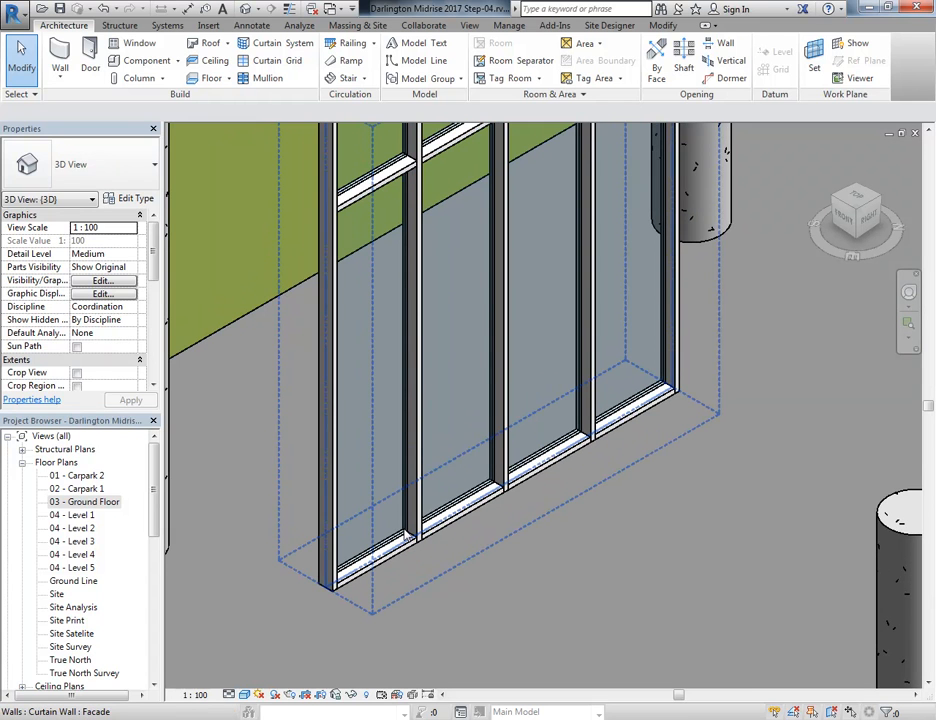
middle_drag(387, 395, 382, 411)
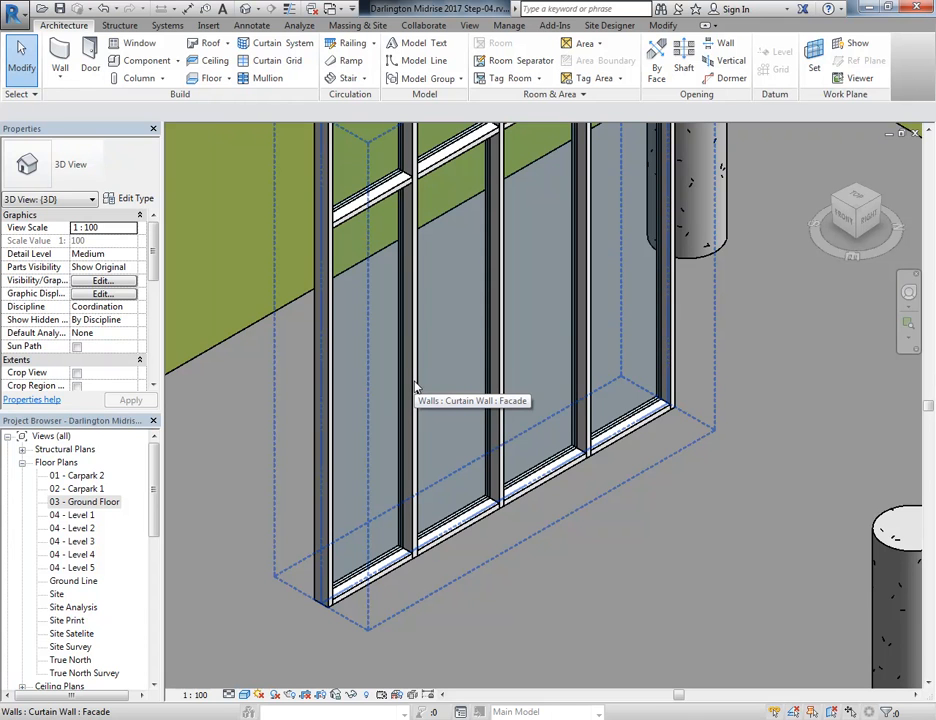
Step: Select the first interior vertical mullion of the Facade wall's lower row to check its type, and deselect it
key(Tab)
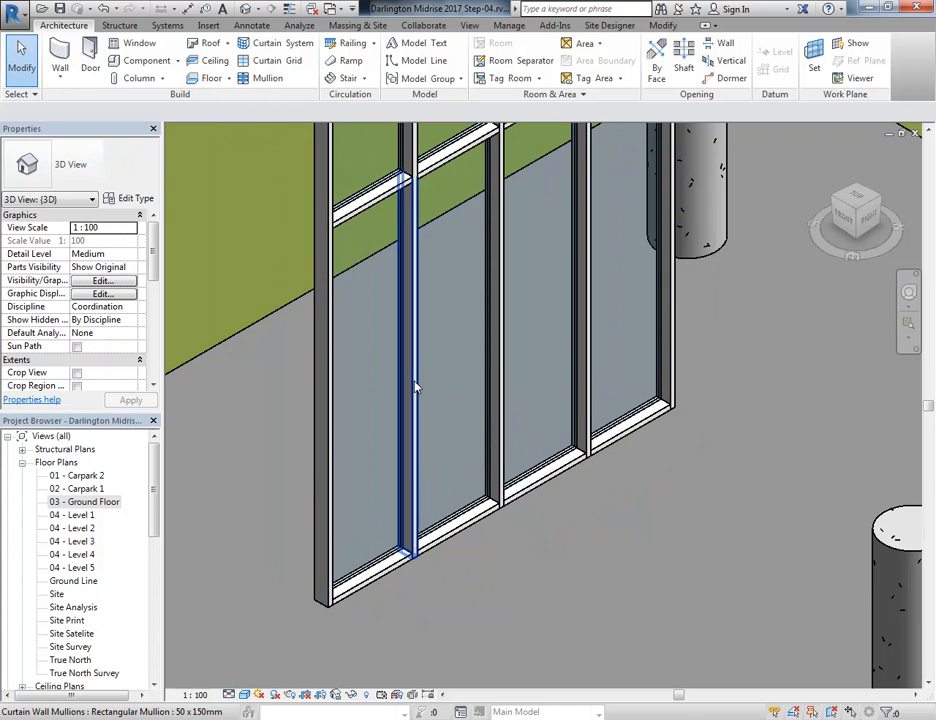
click(416, 388)
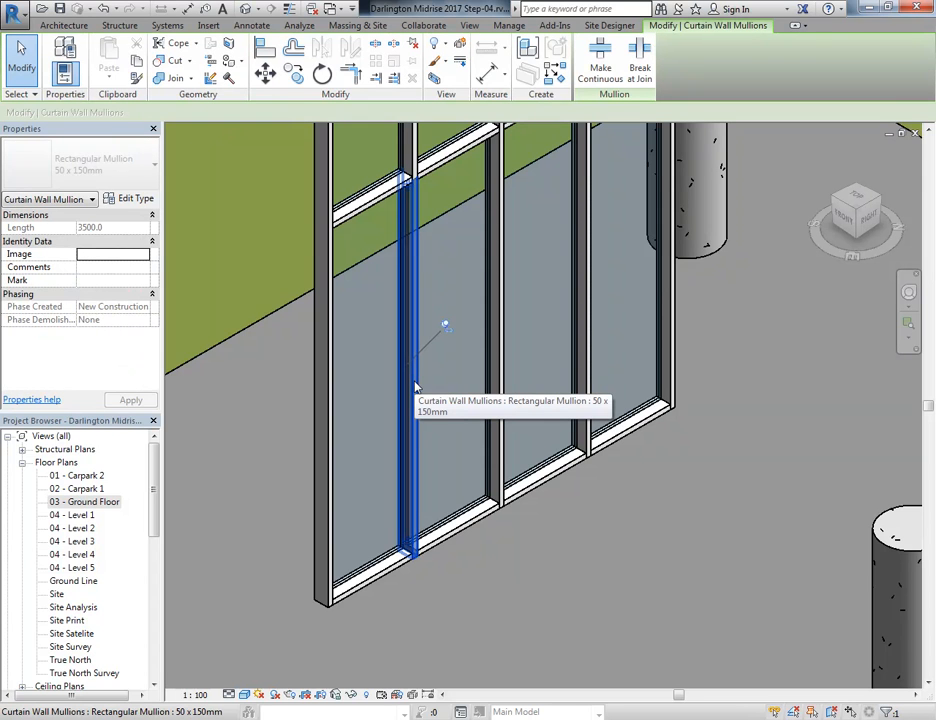
key(Escape)
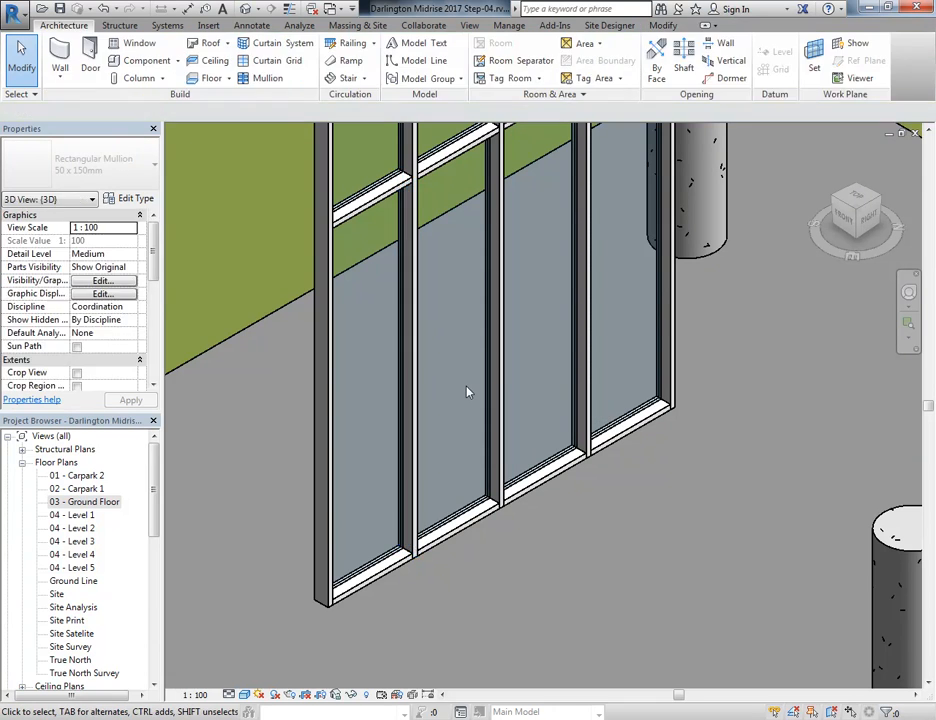
Step: Expand Families in the Project Browser and list the Curtain Wall Mullions families
drag(152, 480, 148, 653)
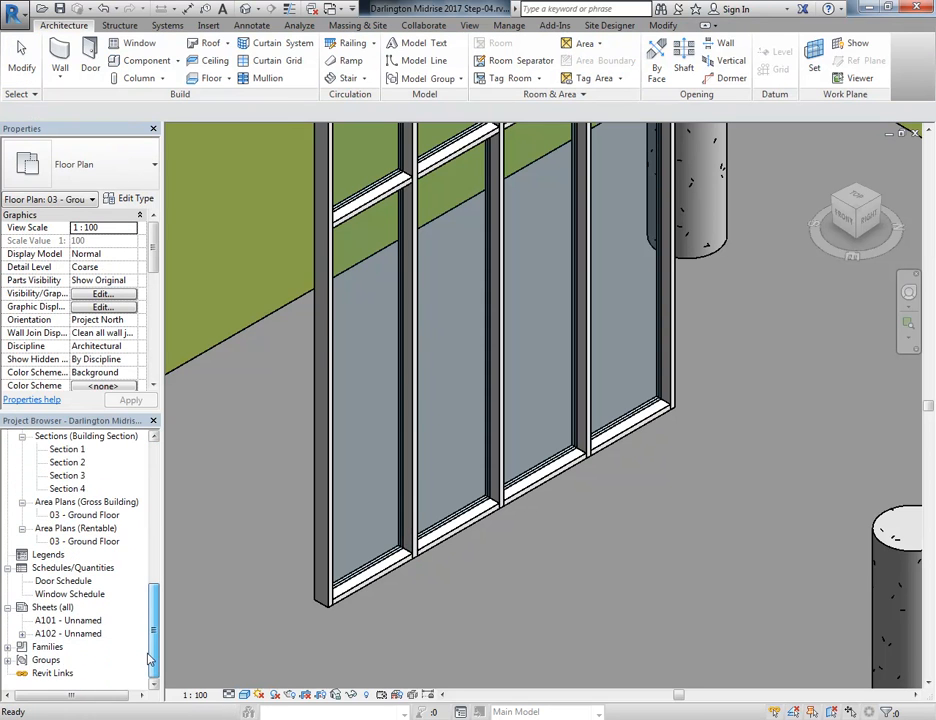
double_click(44, 648)
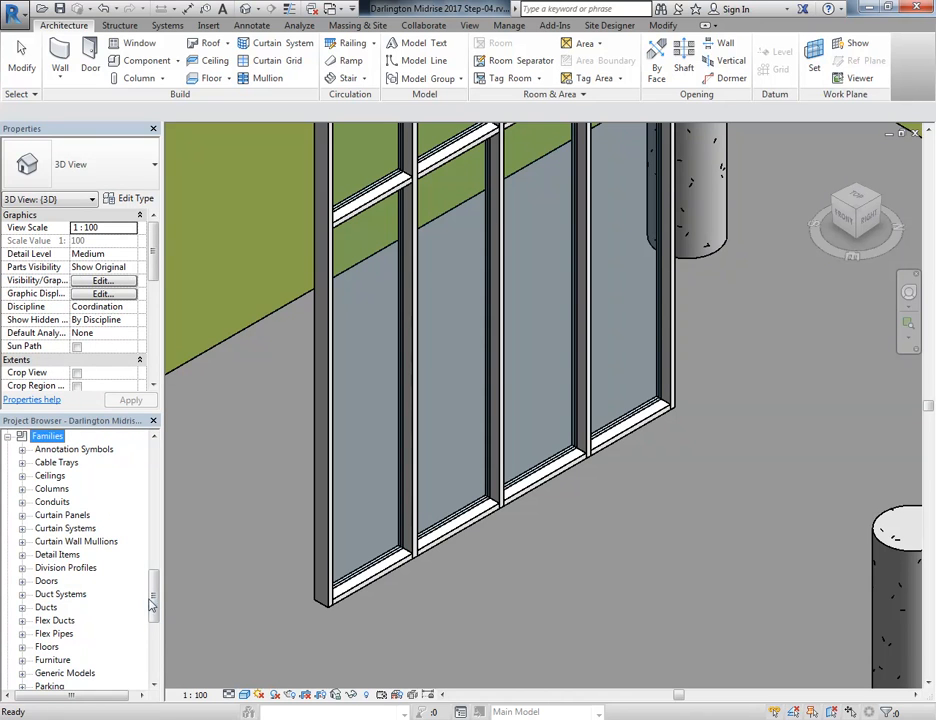
mouse_move(153, 599)
mouse_down()
mouse_move(154, 571)
mouse_move(153, 624)
mouse_move(153, 592)
mouse_move(157, 600)
mouse_up()
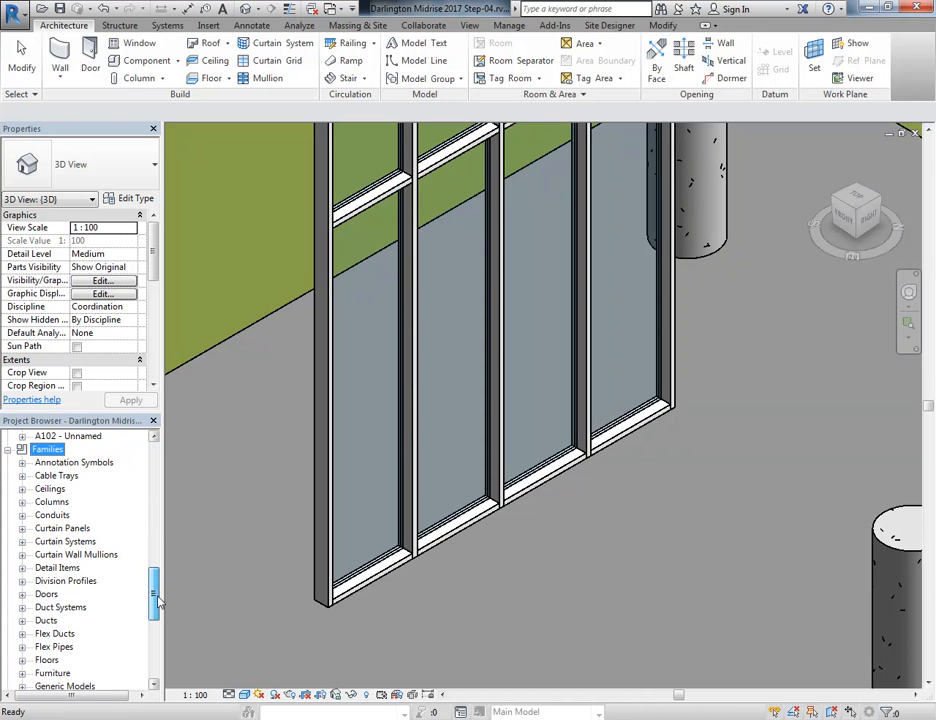
double_click(53, 556)
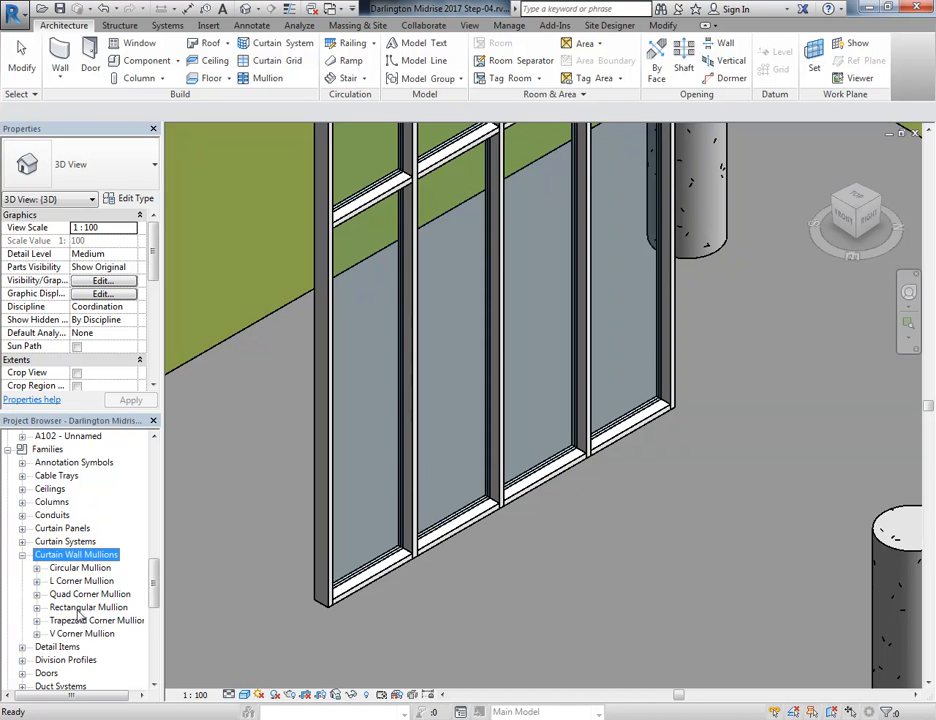
Step: Check the selected mullion's type against the types of the Rectangular Mullion family and look at that family's available options
click(411, 430)
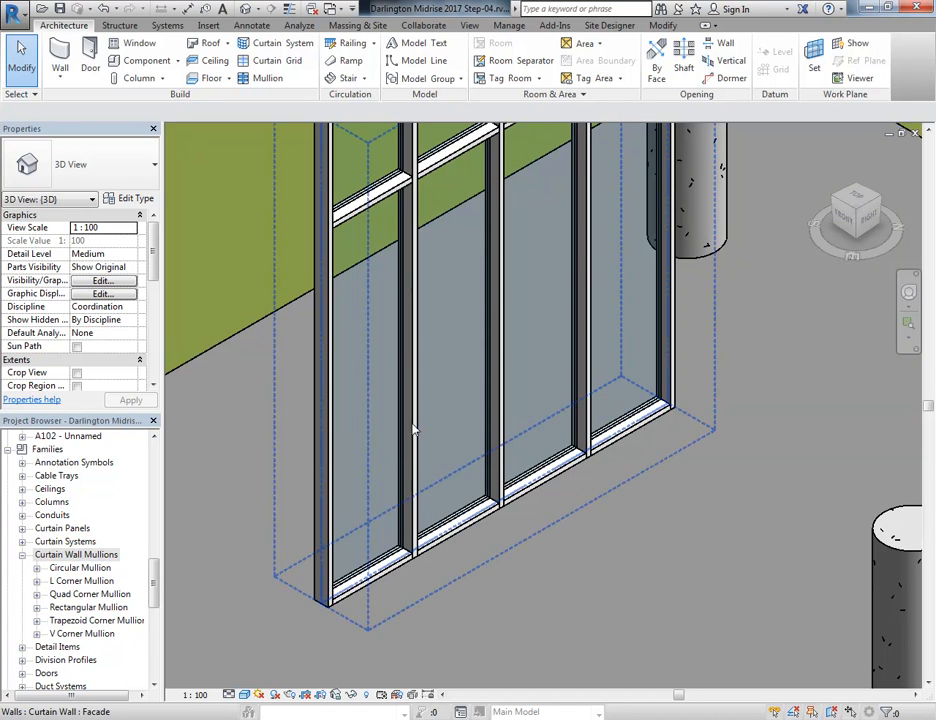
click(411, 430)
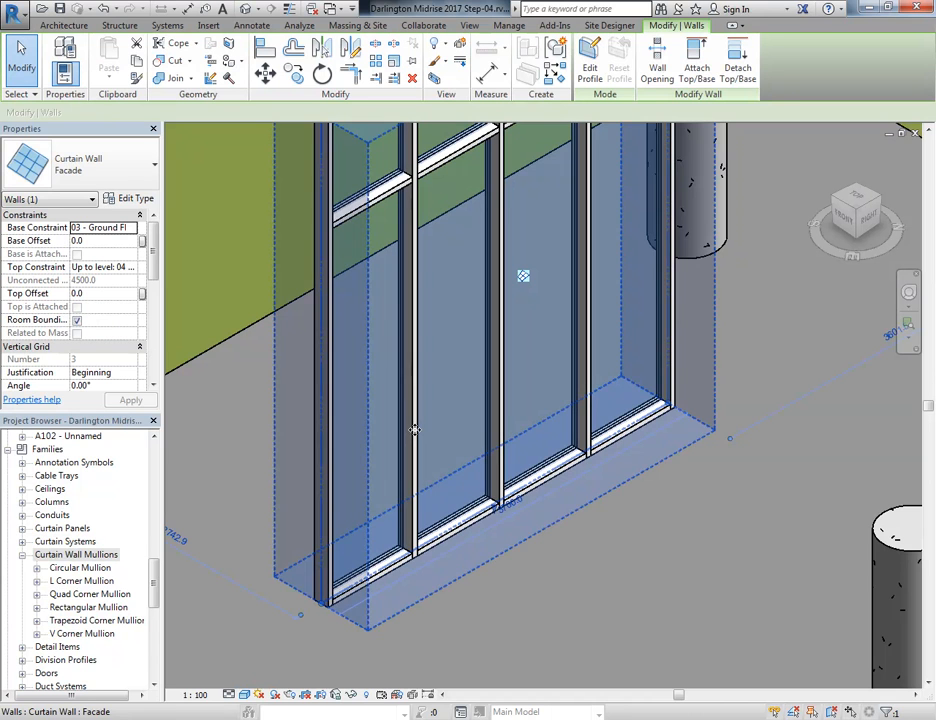
click(414, 430)
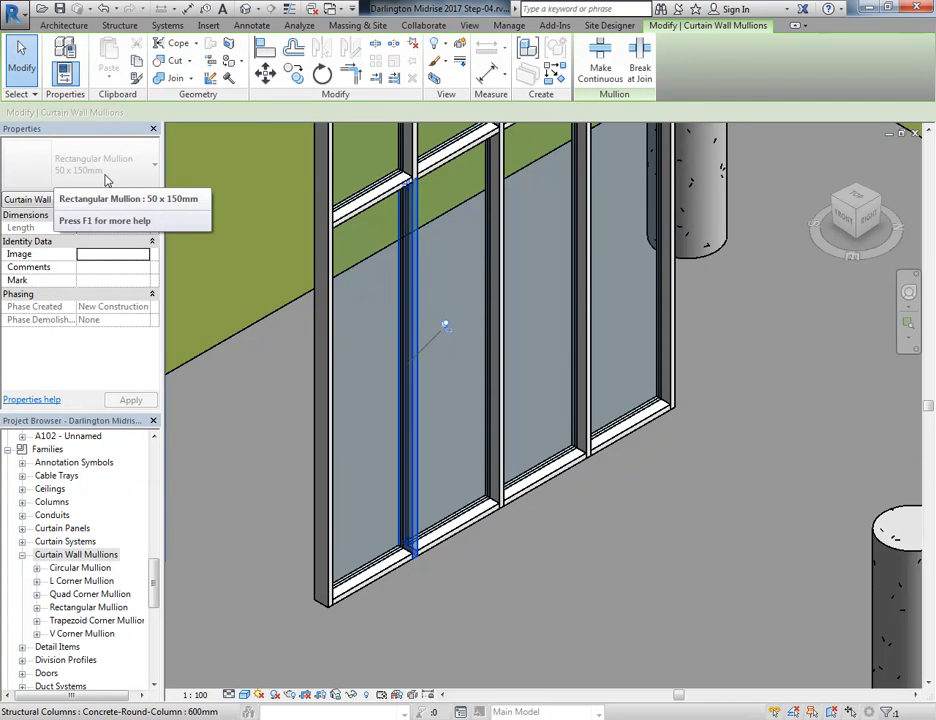
double_click(69, 612)
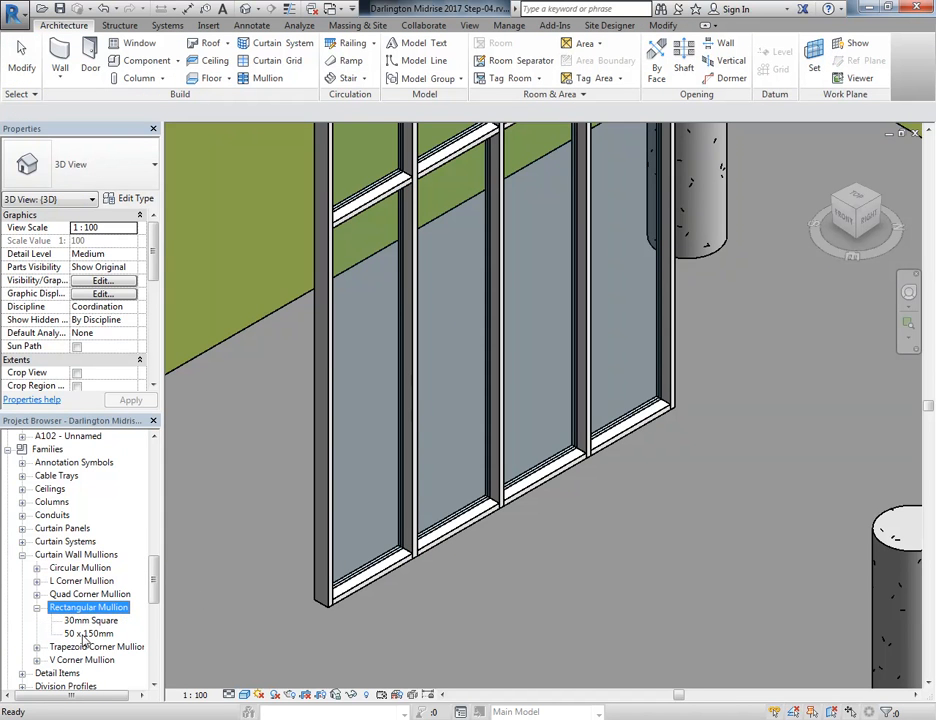
right_click(77, 609)
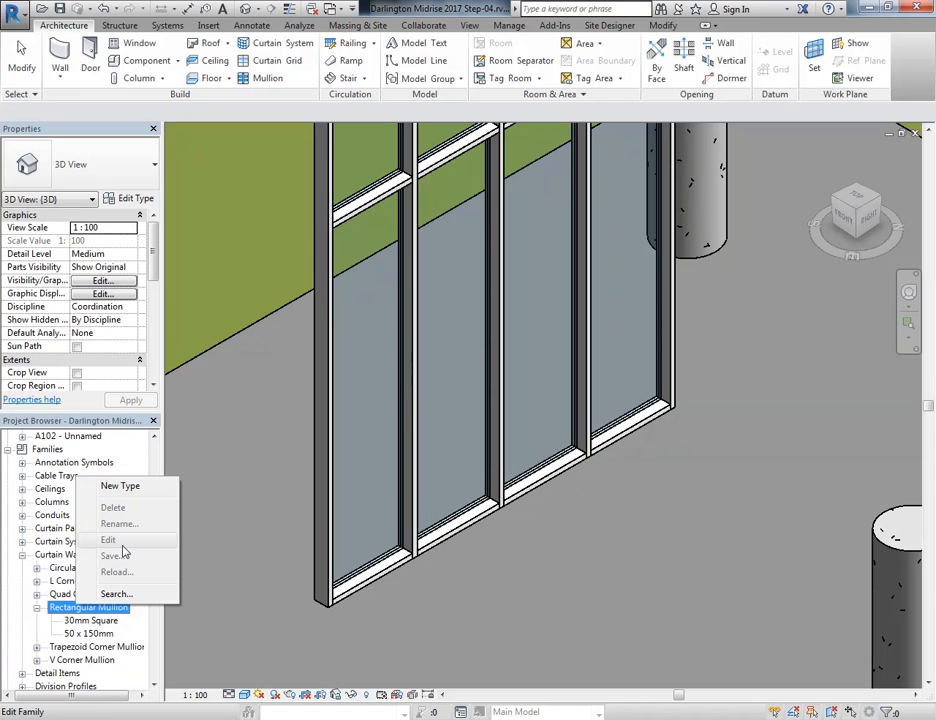
click(288, 544)
click(264, 512)
Step: Unpin the first interior vertical mullion of the Facade wall's lower row and open its type properties
key(Tab)
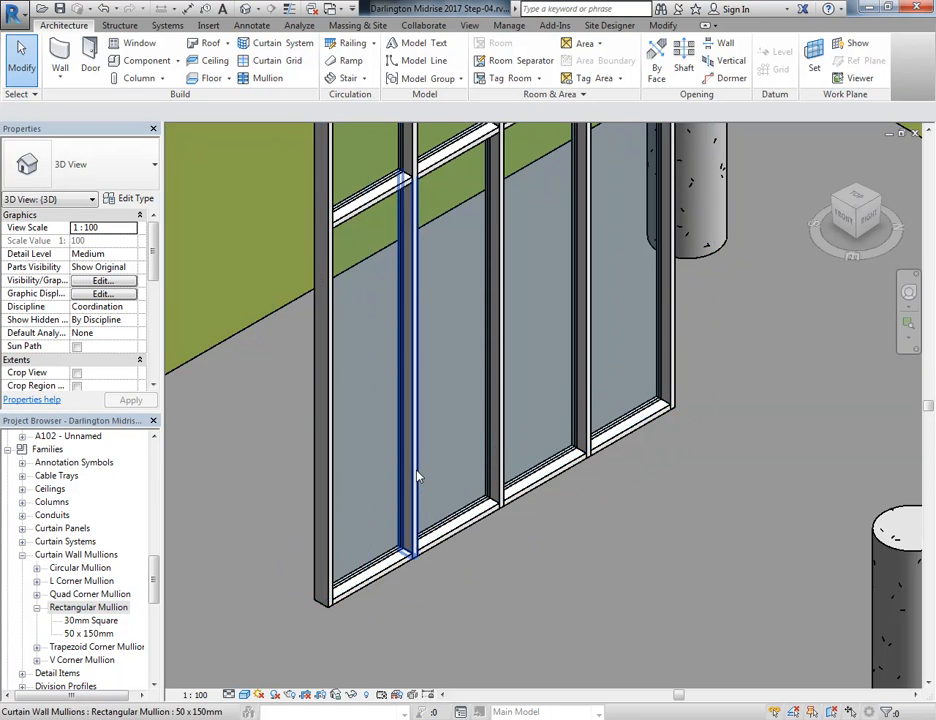
click(418, 478)
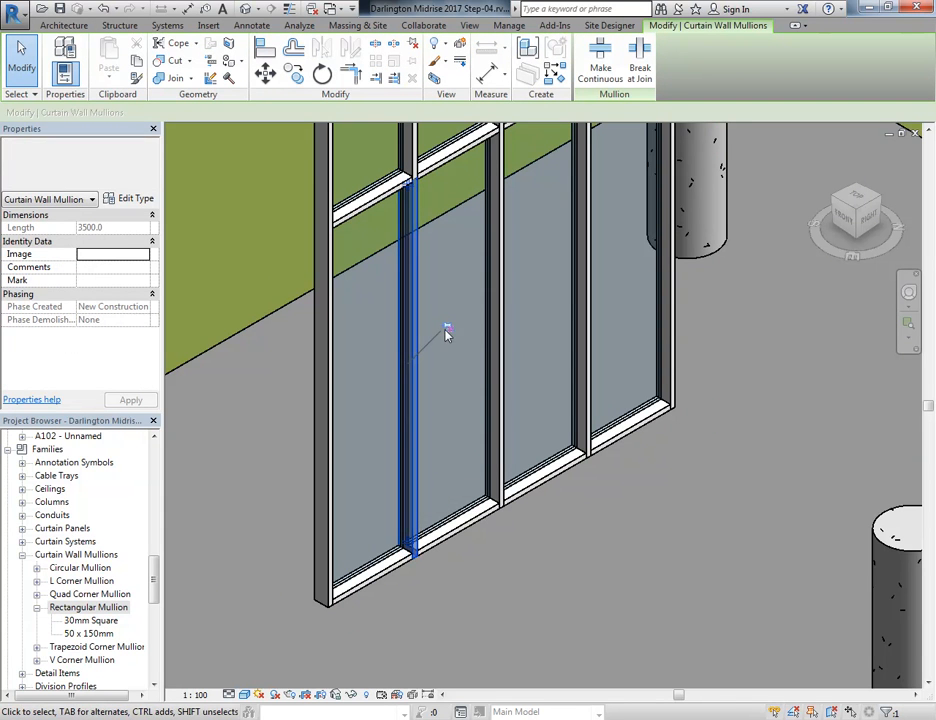
key(Escape)
click(413, 378)
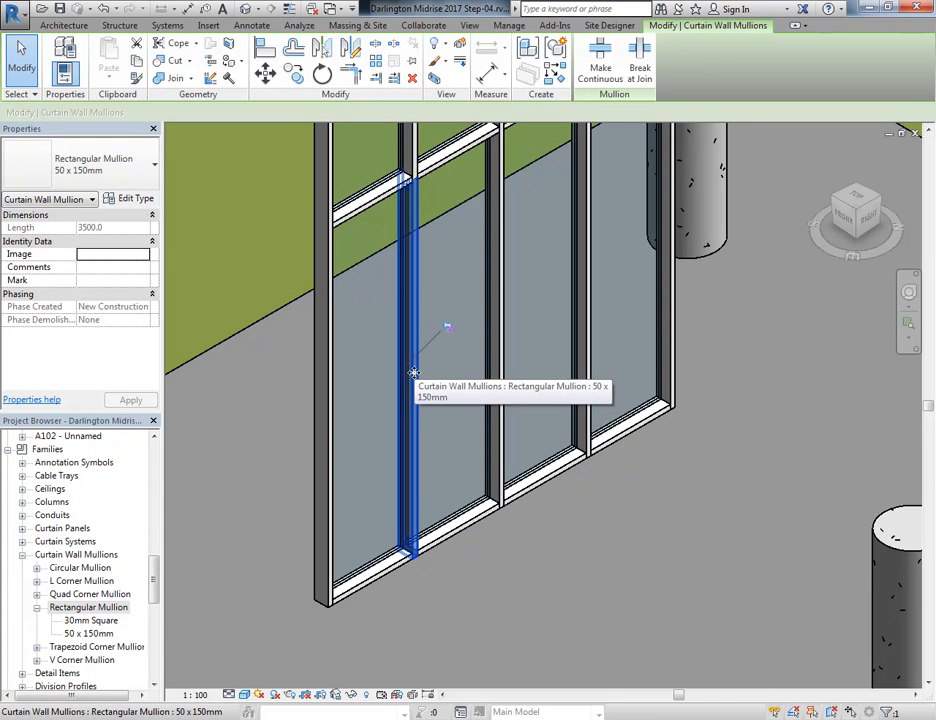
middle_drag(425, 383, 428, 401)
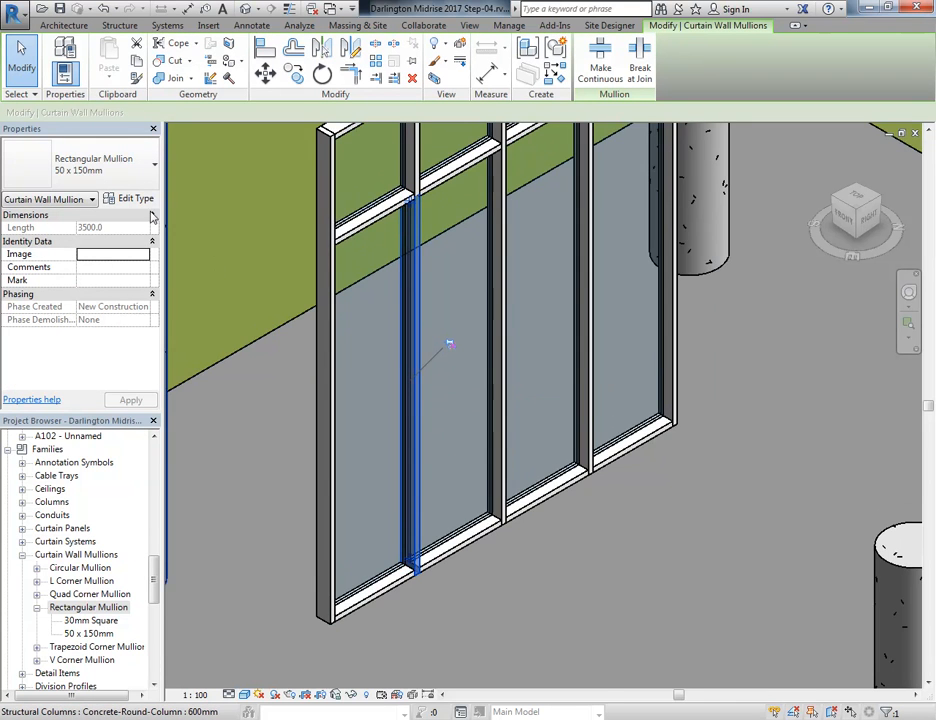
click(130, 200)
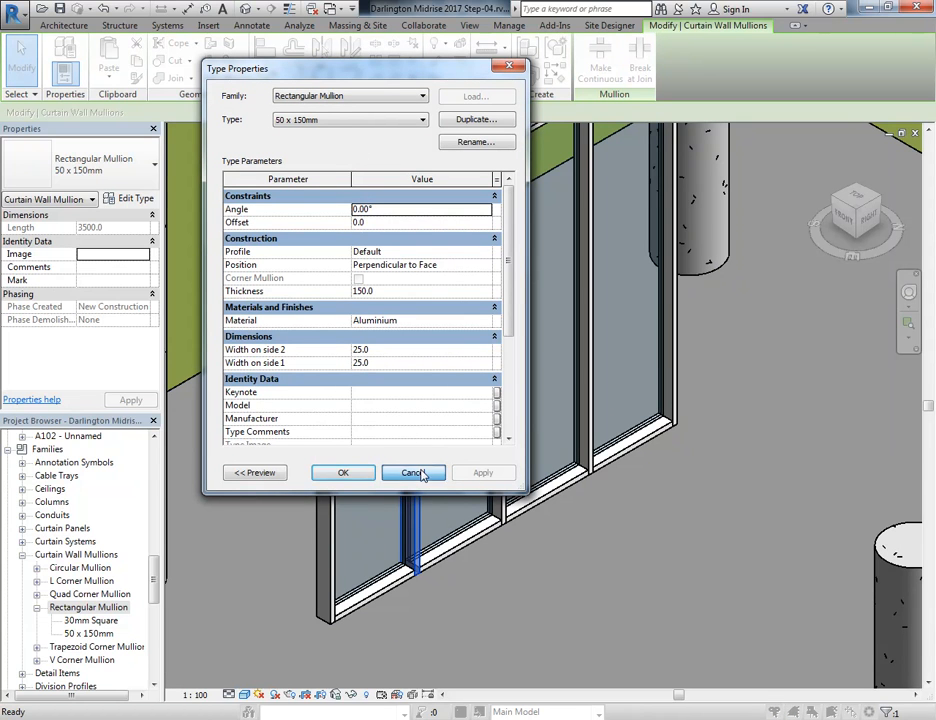
Step: Review the type properties of the curtain wall's 50 x 150mm rectangular mullion and close them without changes
click(413, 473)
click(128, 198)
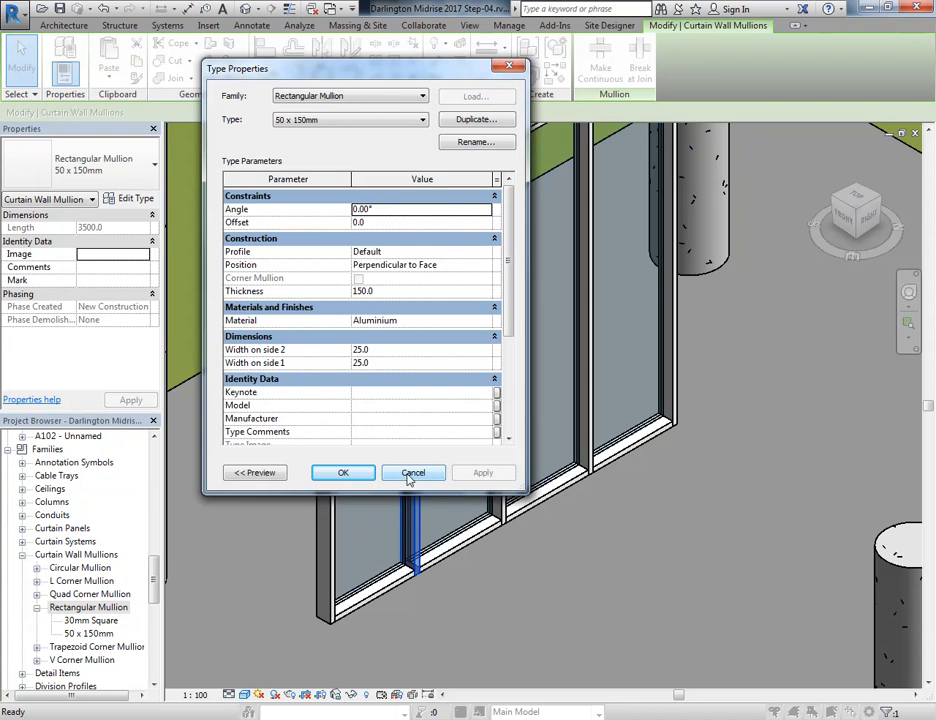
click(405, 475)
click(376, 403)
scroll(376, 403, down, 2)
middle_drag(382, 415, 388, 461)
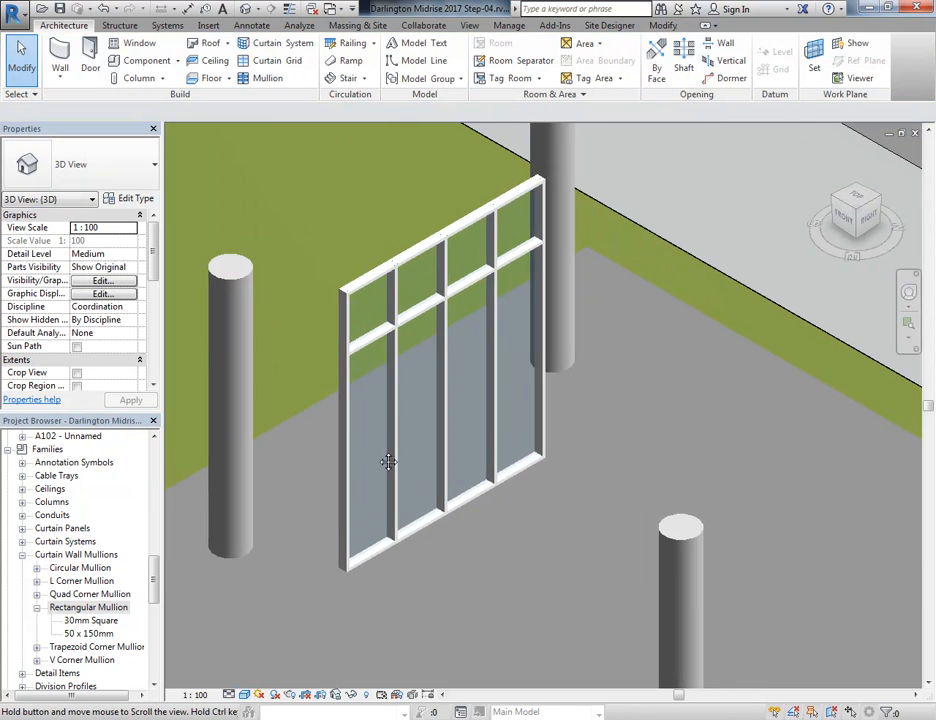
scroll(378, 453, up, 1)
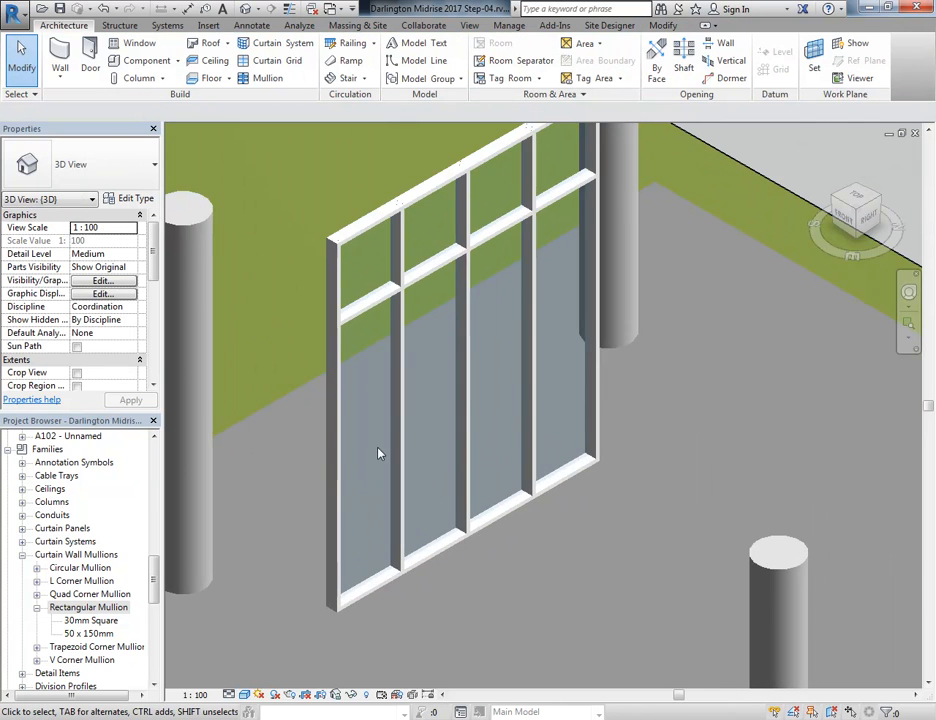
Step: Look over the family folders in the Australia metric library without loading any family
click(207, 26)
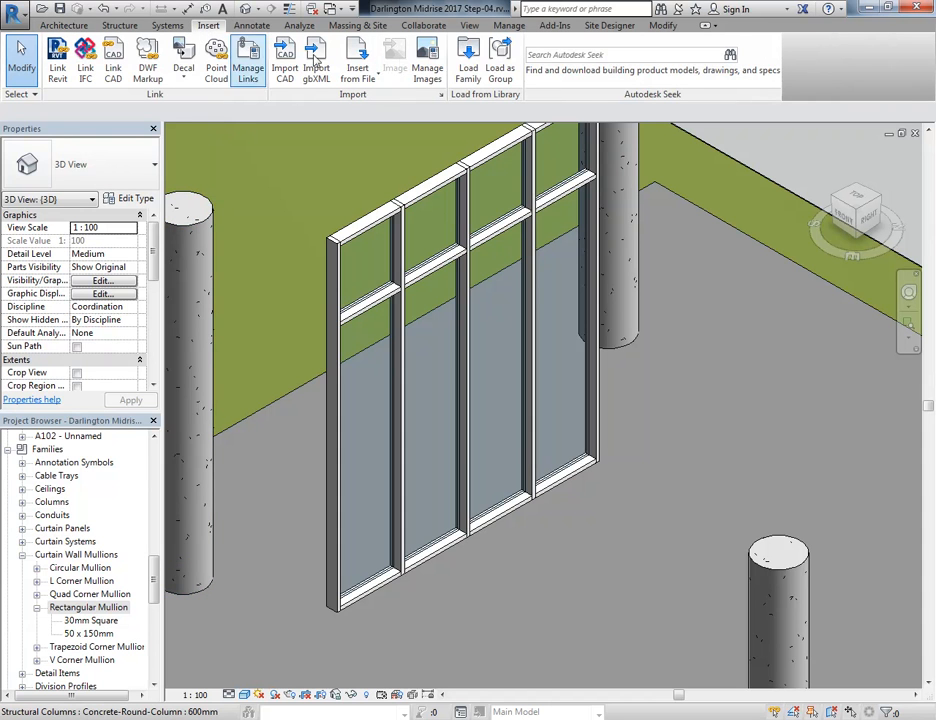
click(468, 72)
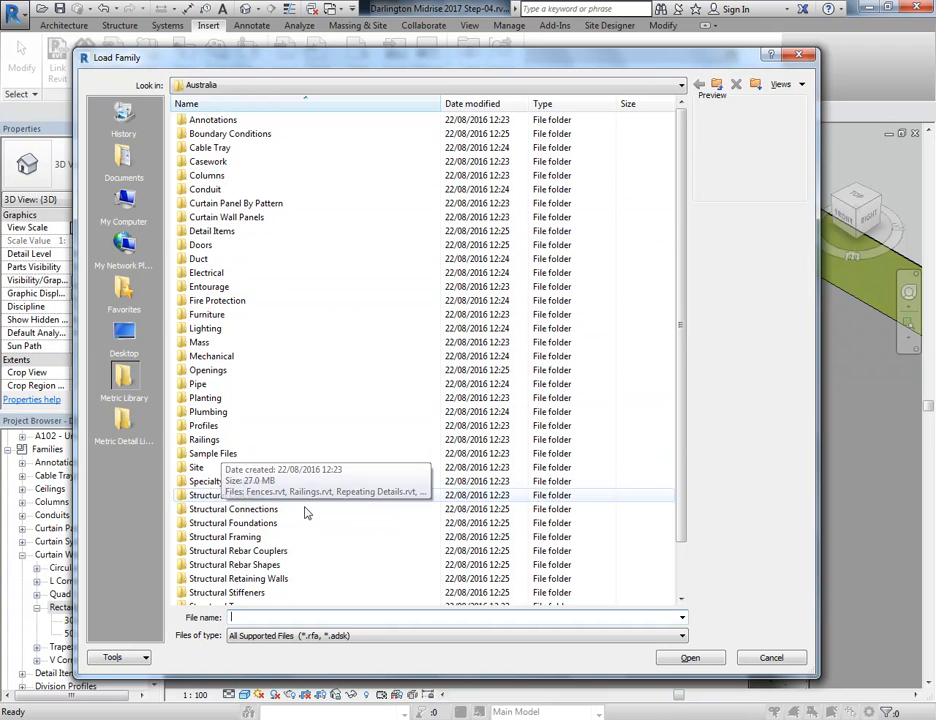
click(776, 662)
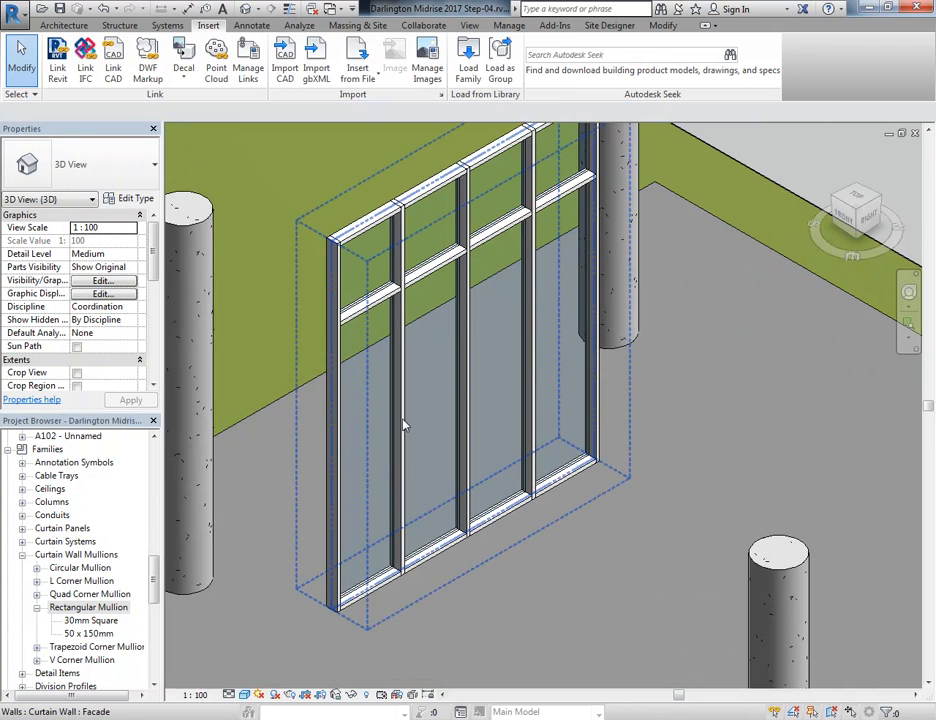
Step: Inspect the profile options in the vertical 50 x 150mm mullion's type properties, leaving the Default profile in place
click(403, 425)
click(403, 425)
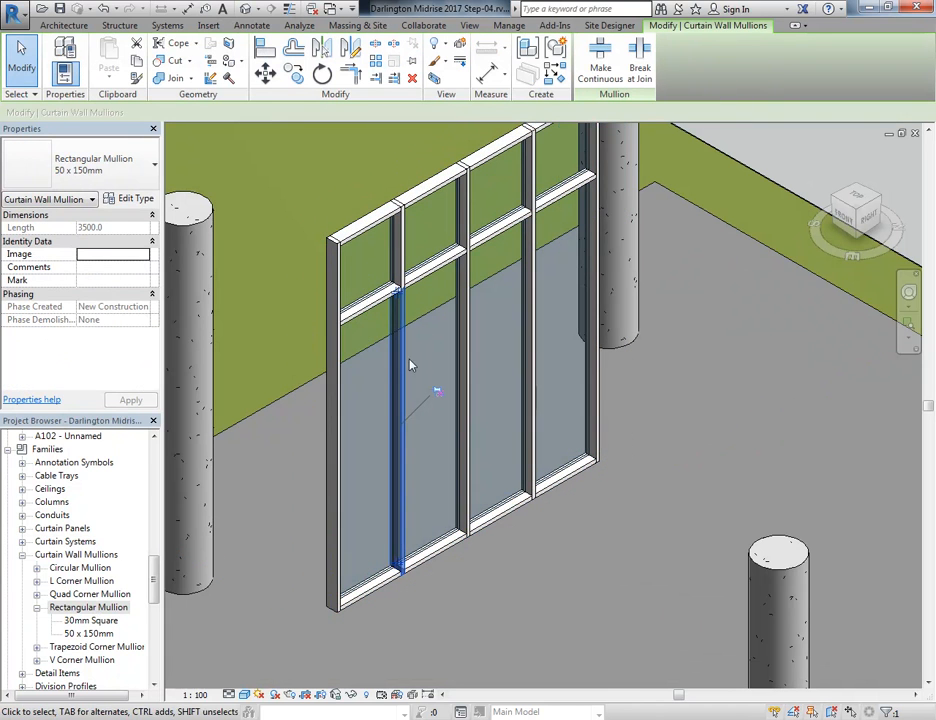
click(130, 198)
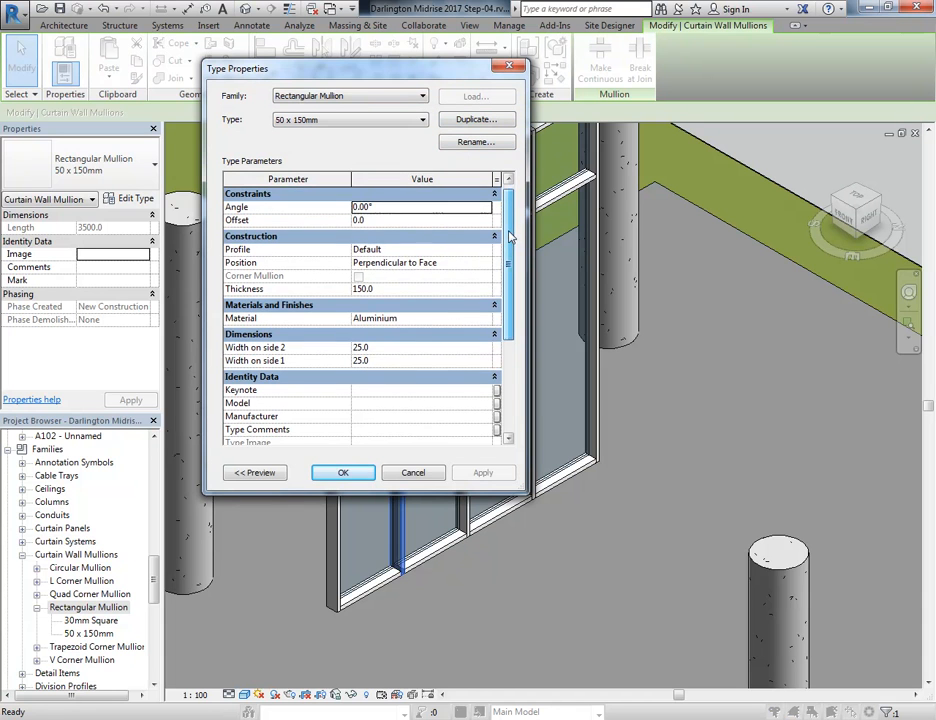
drag(512, 224, 507, 315)
scroll(507, 315, up, 4)
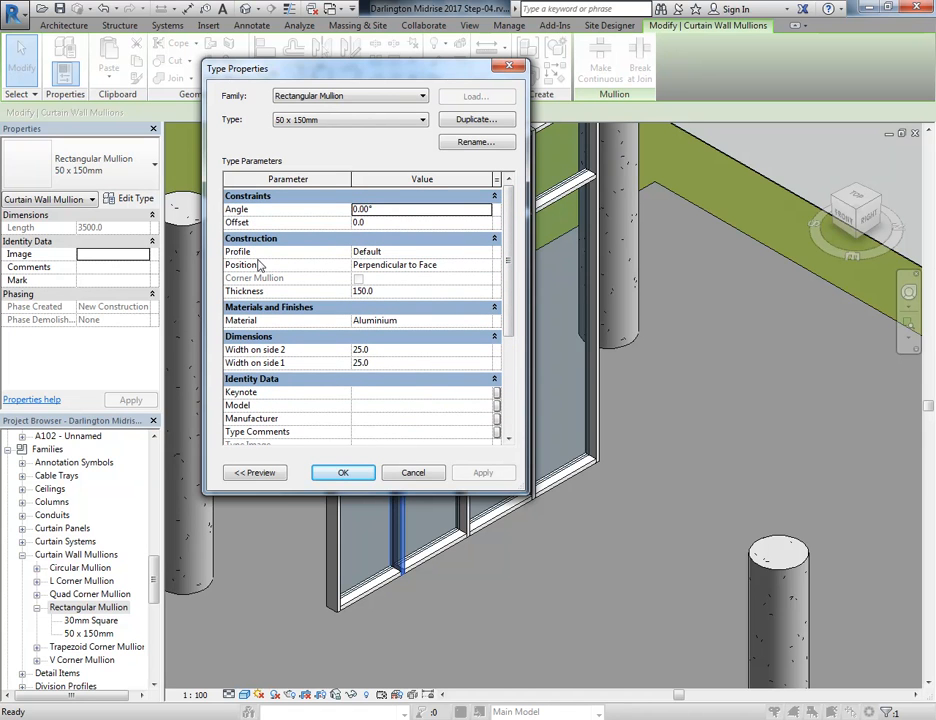
click(387, 253)
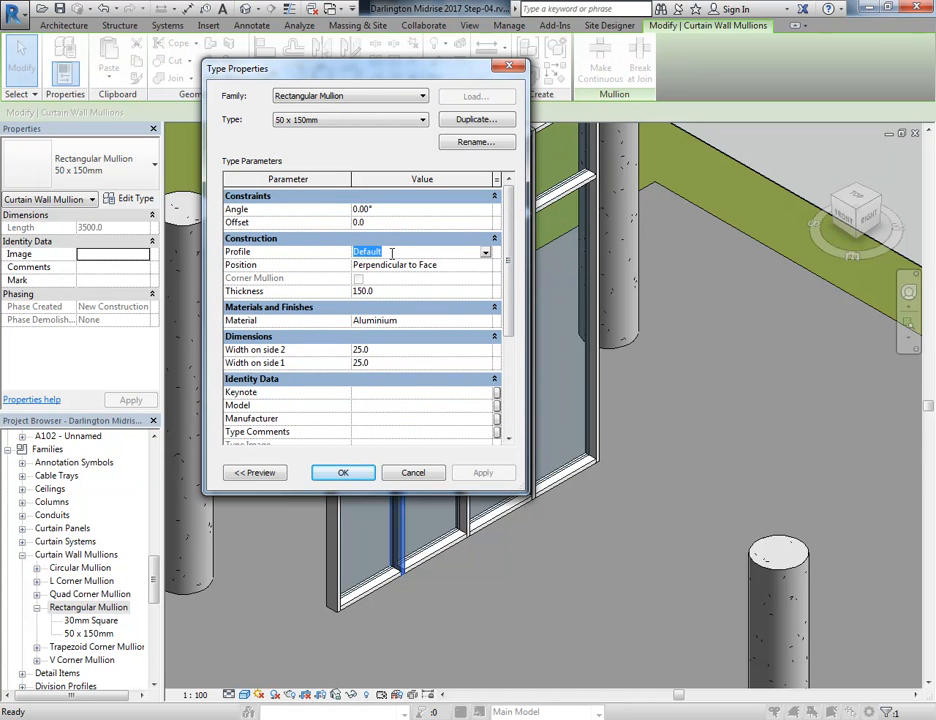
click(486, 254)
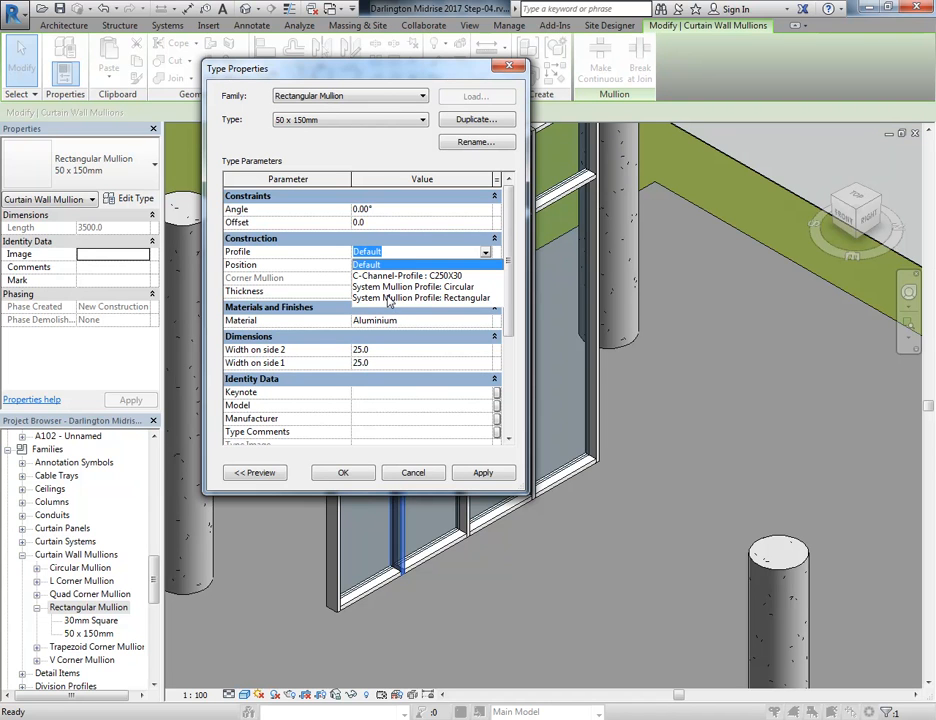
click(407, 252)
click(407, 252)
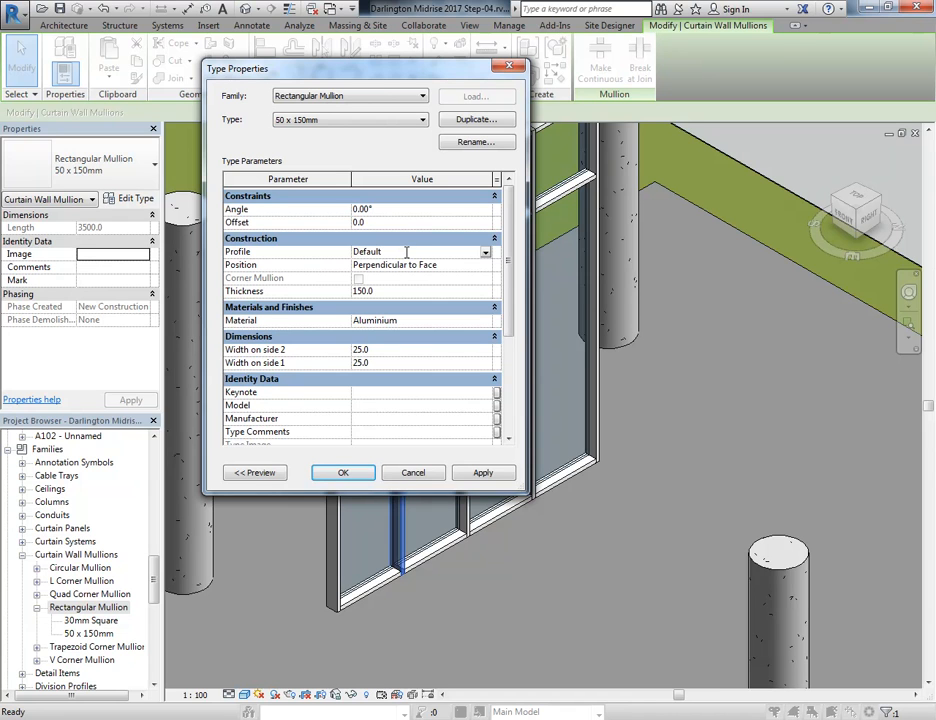
click(409, 474)
key(Escape)
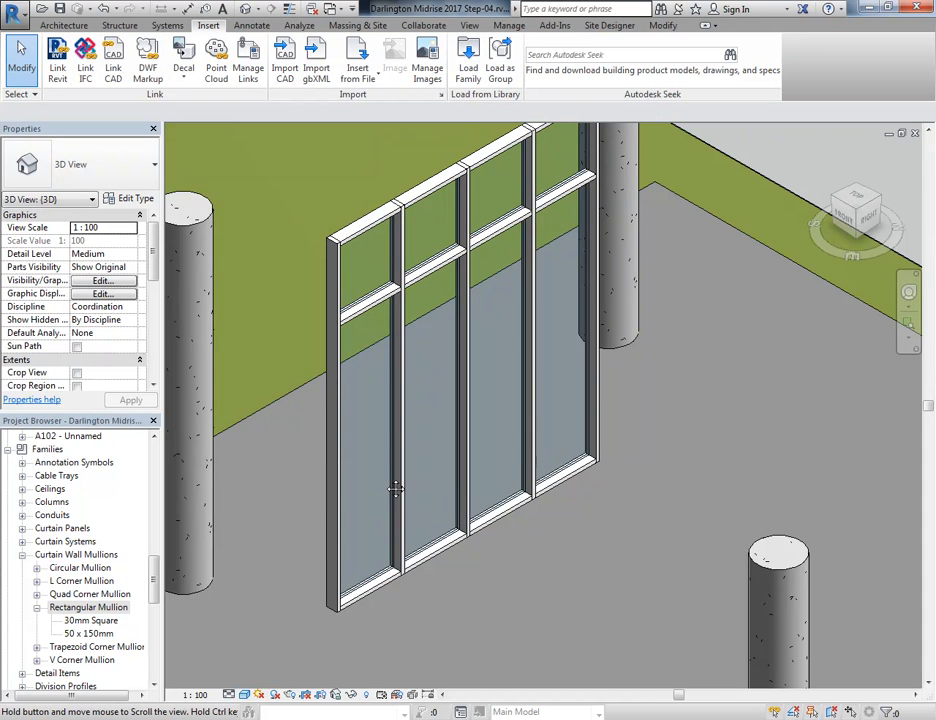
Step: Create a new family from the Metric Profile-Mullion.rft template
middle_drag(396, 489, 378, 481)
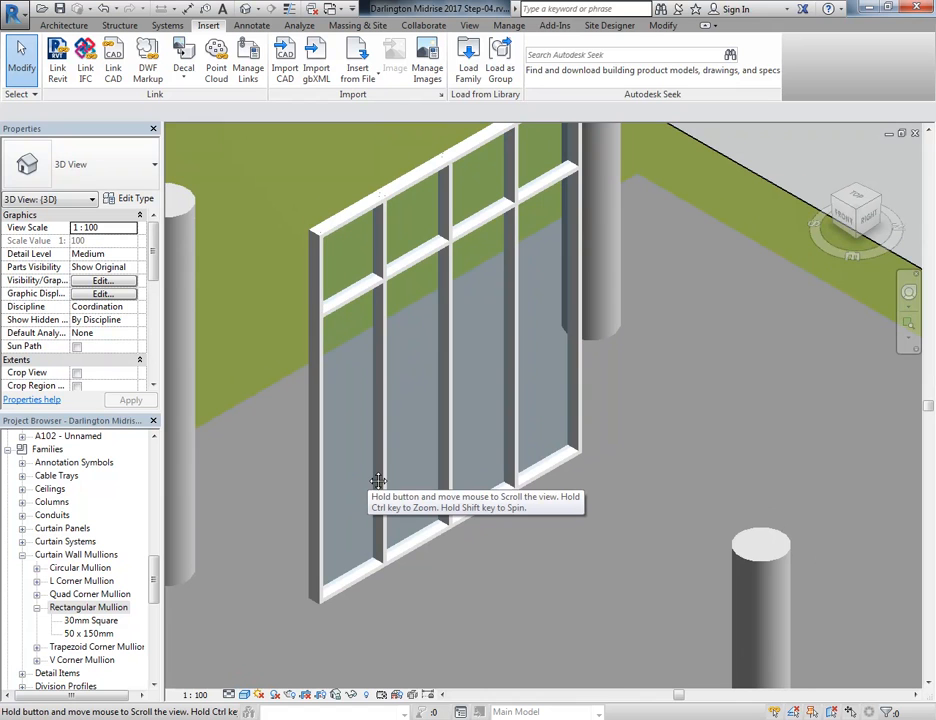
scroll(360, 456, down, 1)
scroll(360, 456, up, 2)
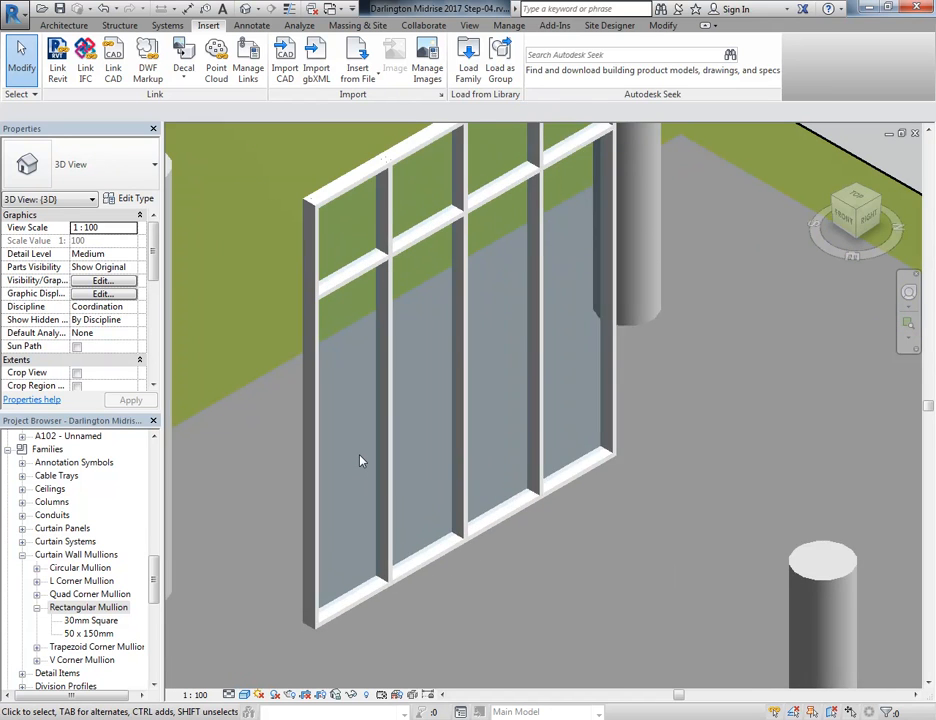
click(12, 10)
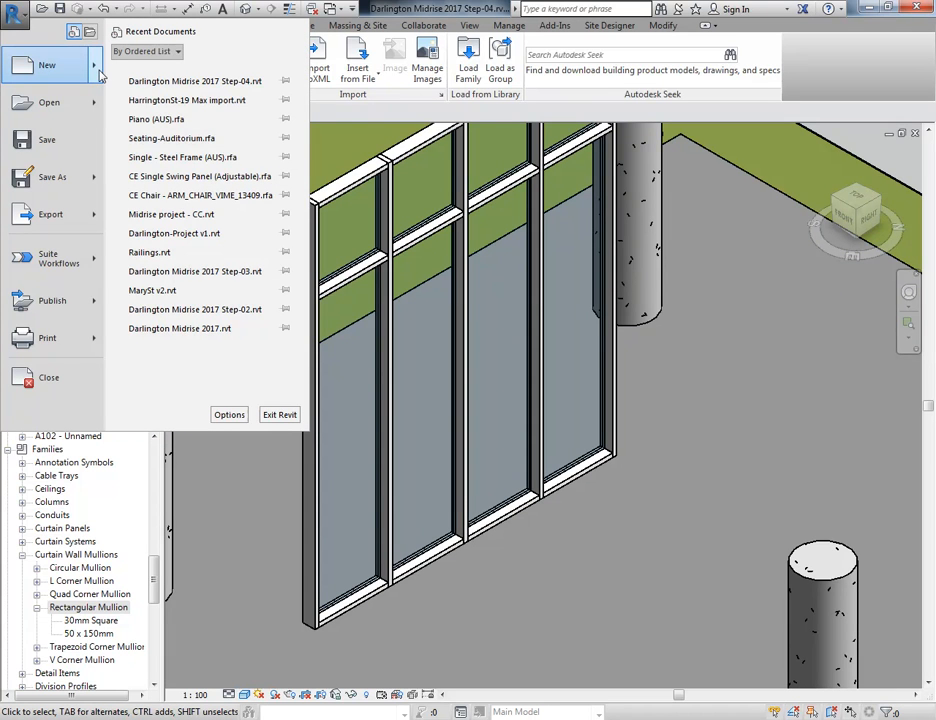
mouse_move(100, 75)
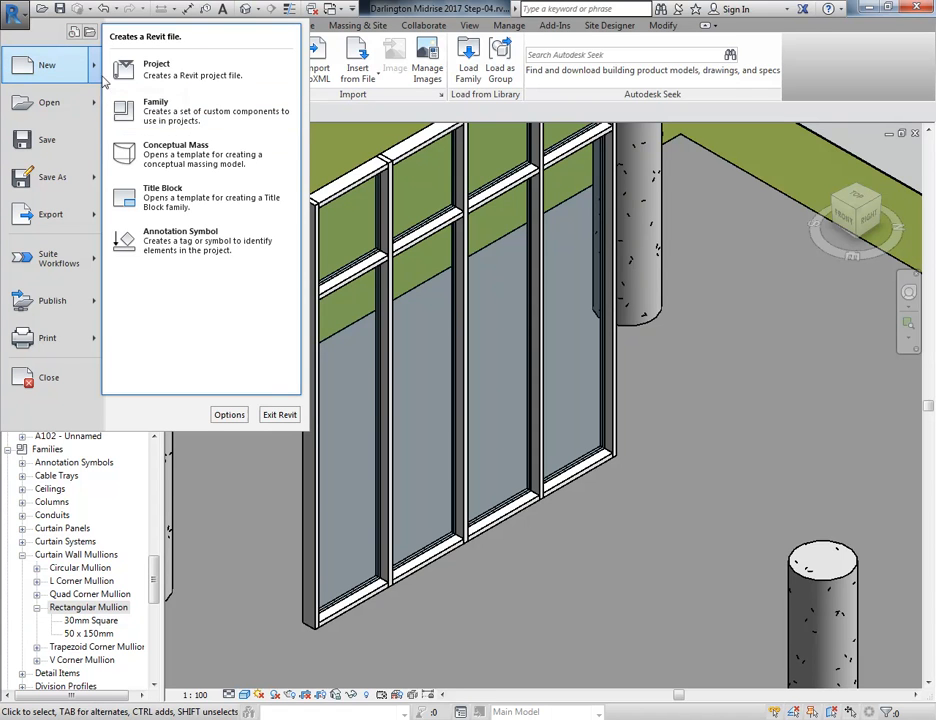
click(12, 12)
click(12, 12)
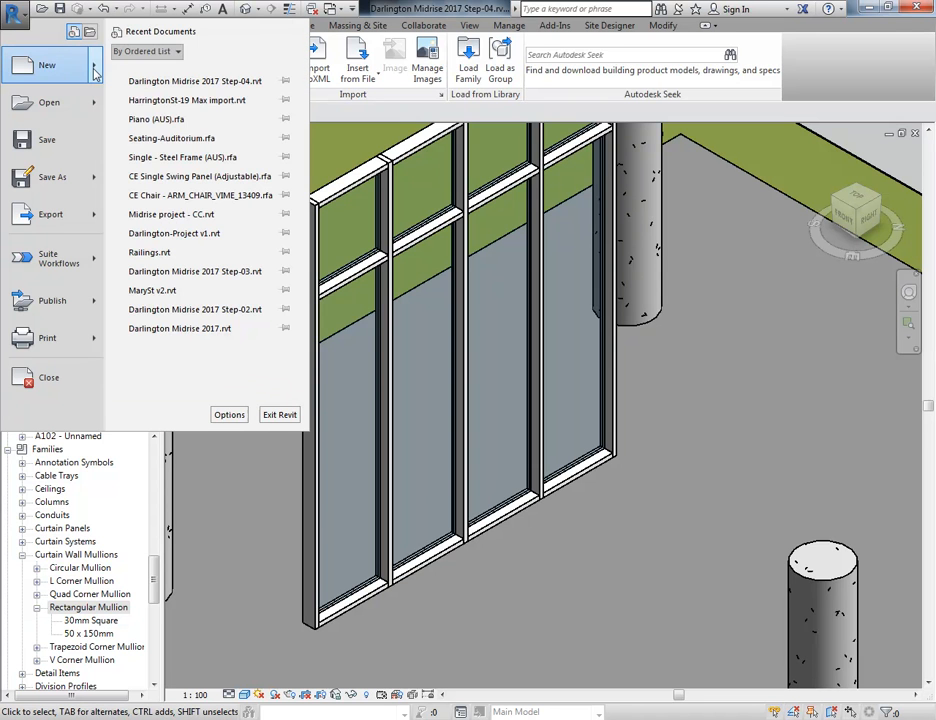
mouse_move(66, 55)
click(160, 115)
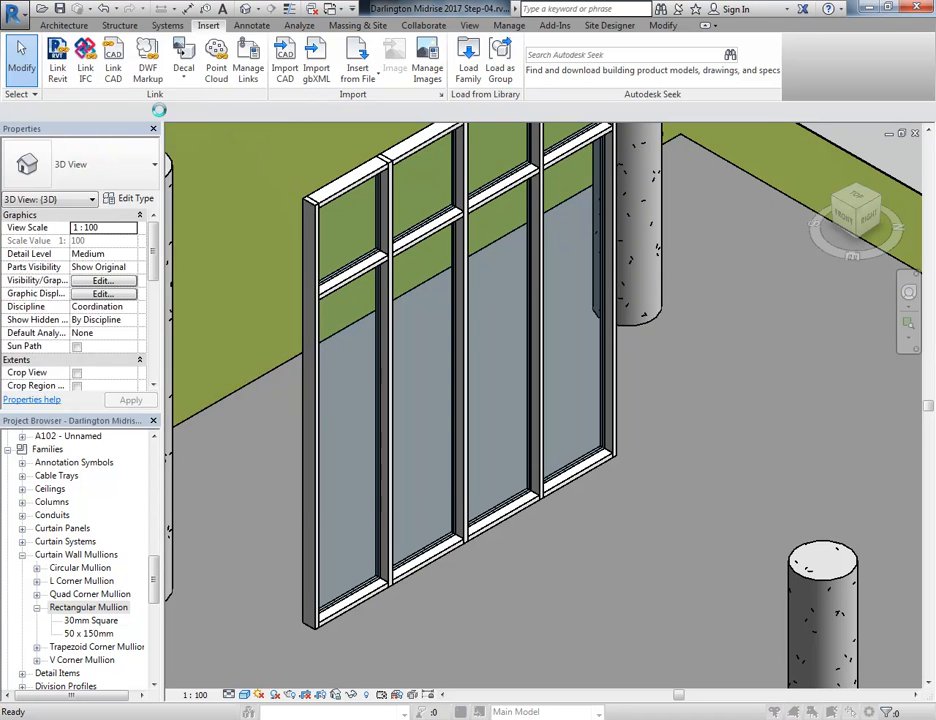
drag(621, 123, 621, 298)
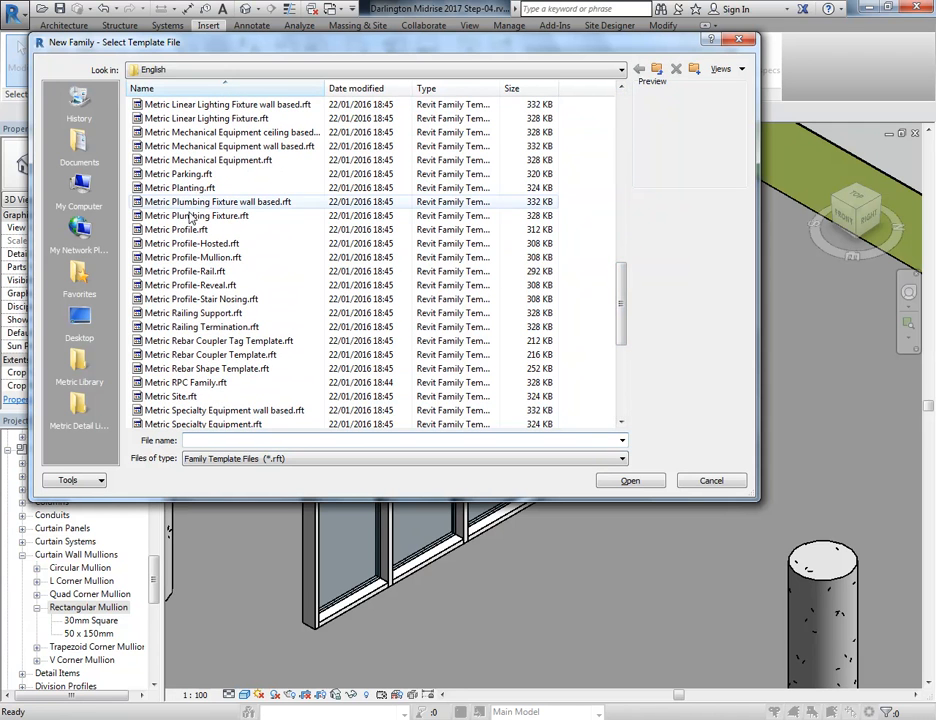
click(212, 259)
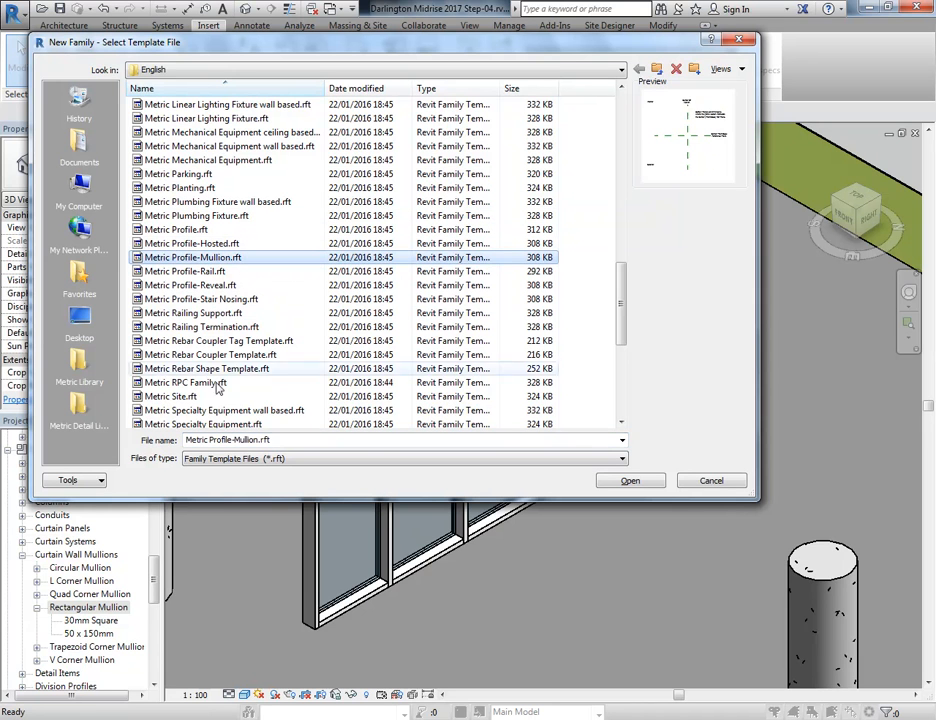
double_click(133, 257)
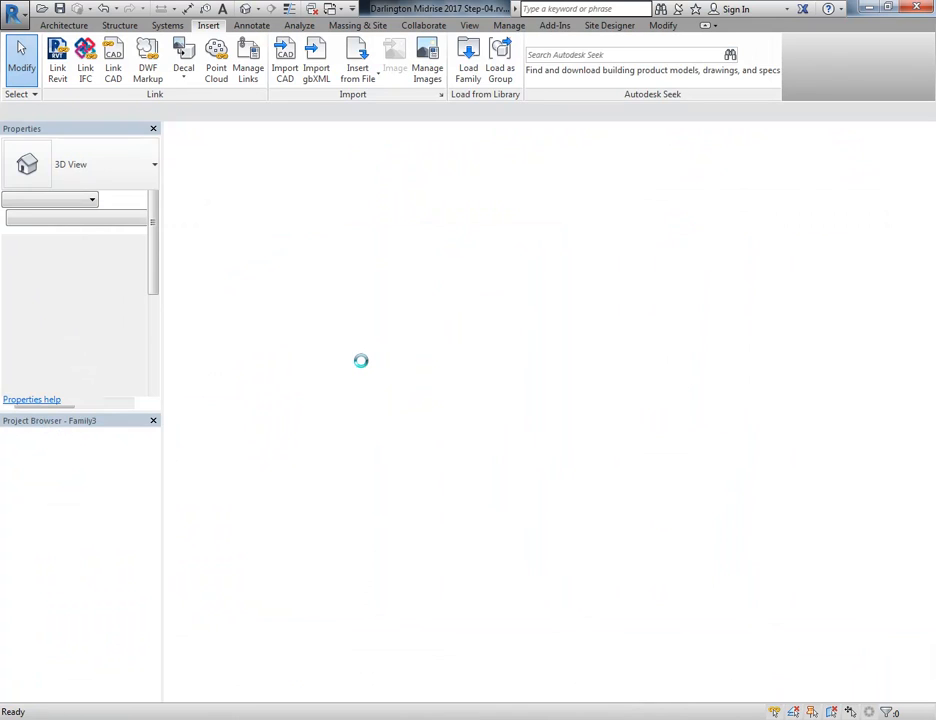
Step: Draw a rectangular profile about 55 mm wide and 205 mm high around the intersection of the two reference planes
middle_drag(413, 398, 351, 356)
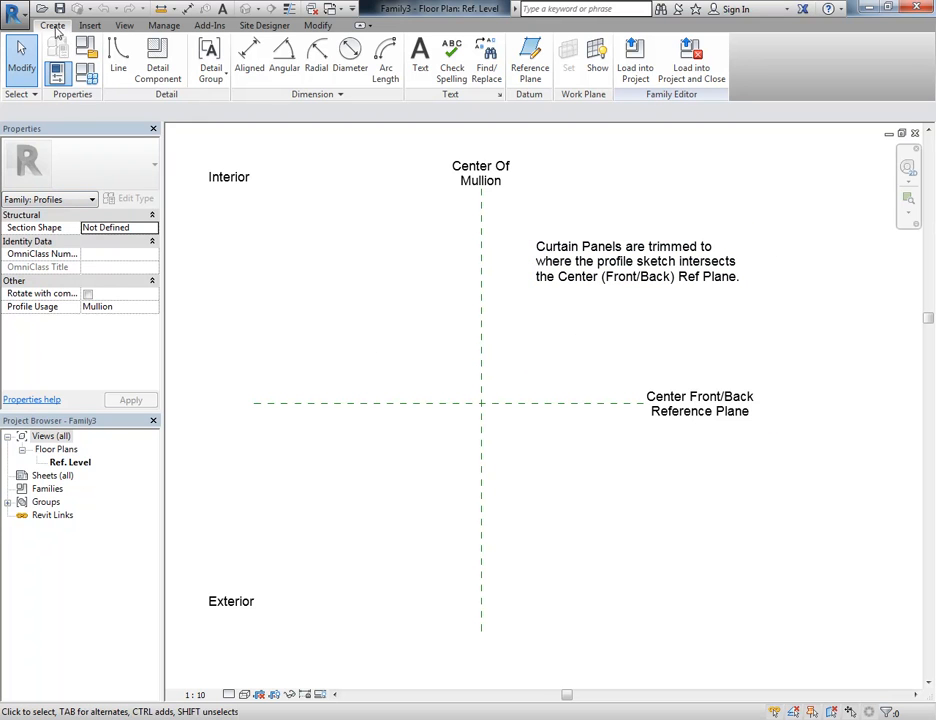
click(119, 55)
click(517, 45)
scroll(480, 405, up, 4)
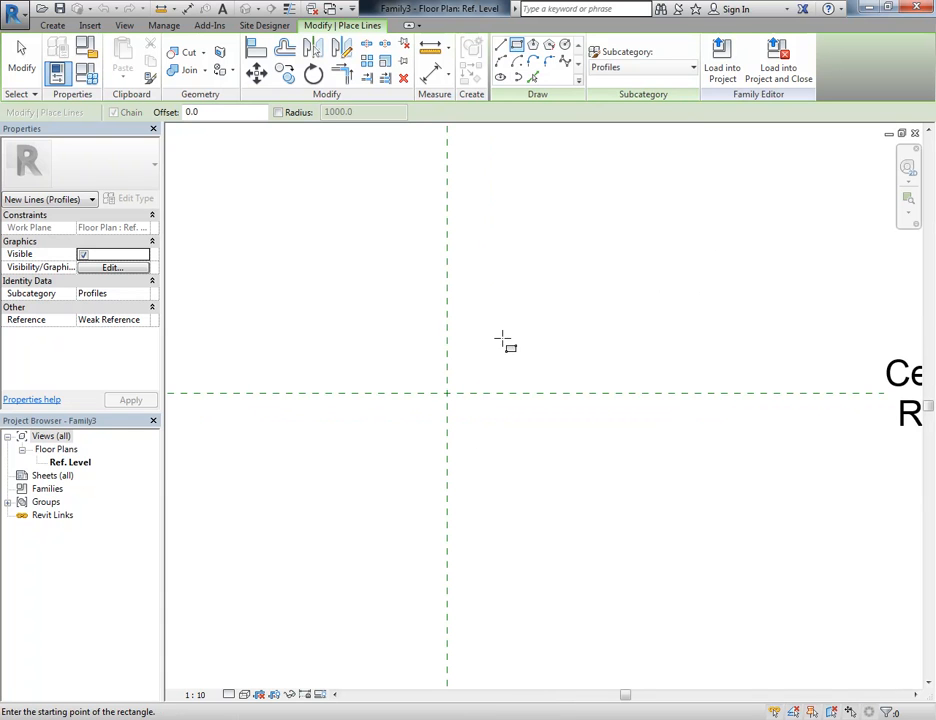
click(422, 290)
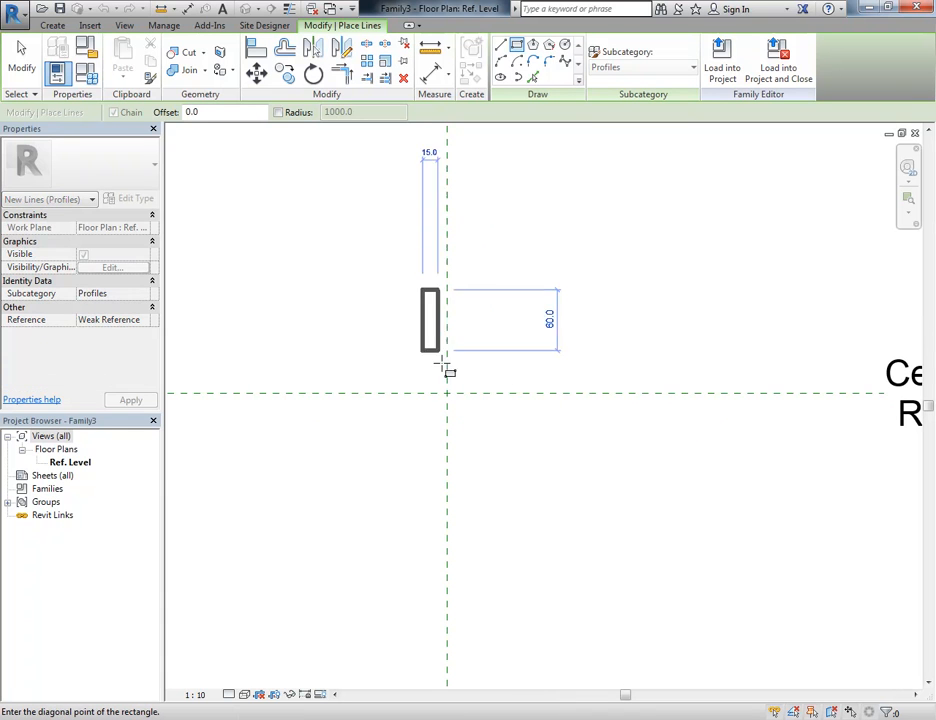
click(479, 497)
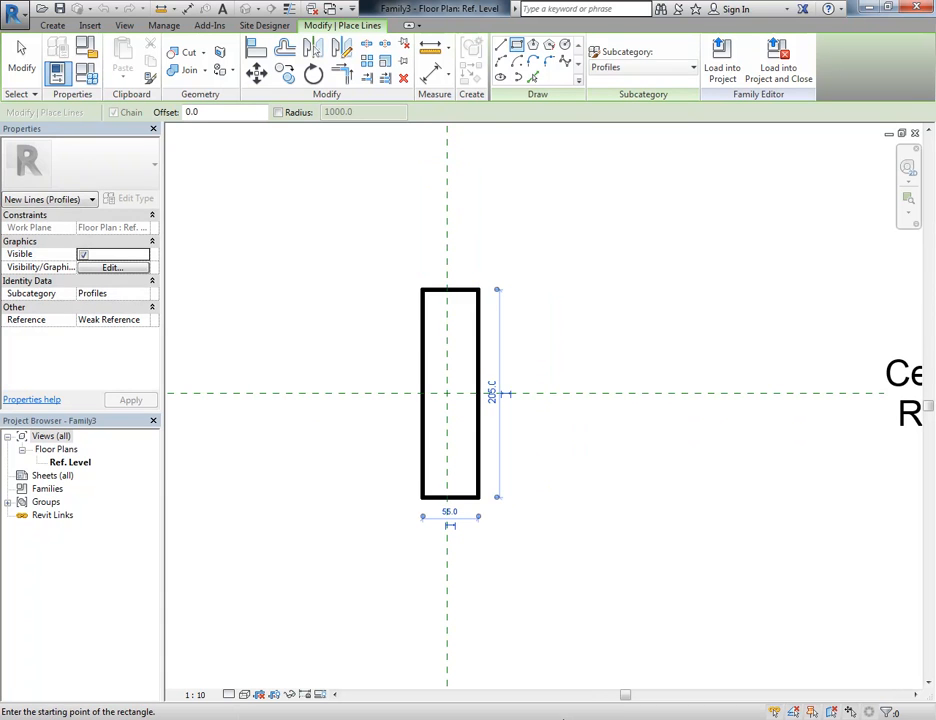
right_click(322, 198)
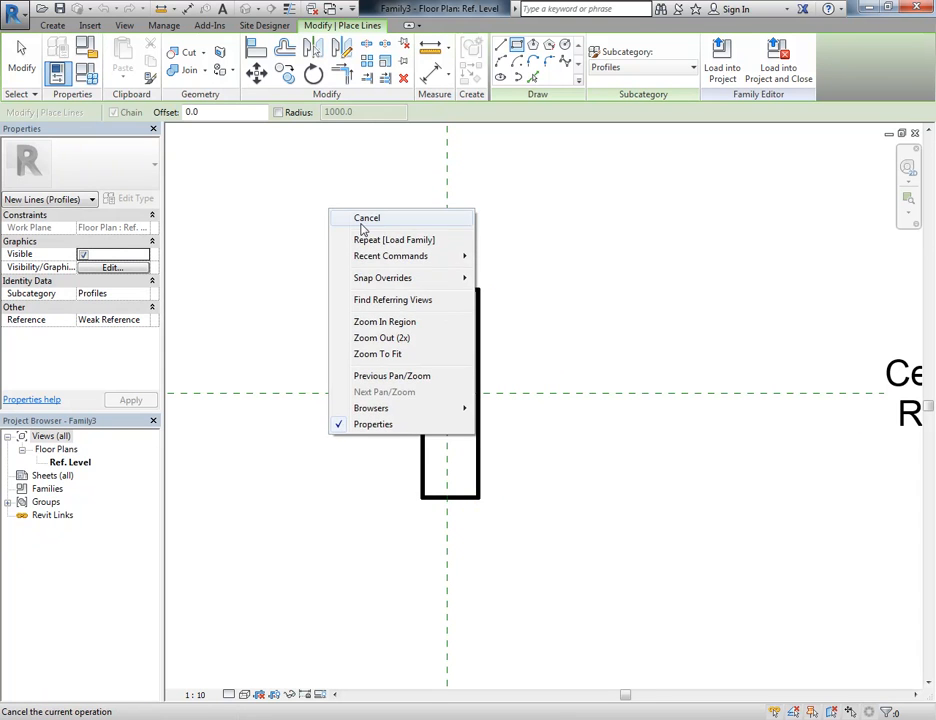
click(367, 217)
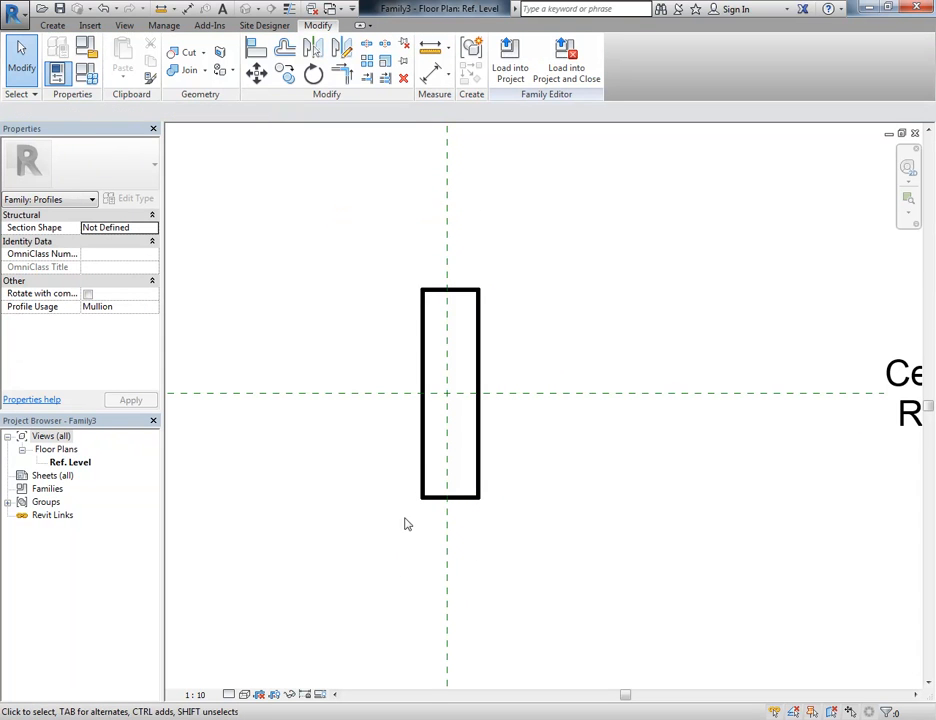
Step: Place an aligned dimension above the rectangle, spanning its left edge, the Center Of Mullion plane and its right edge
middle_drag(392, 276, 370, 278)
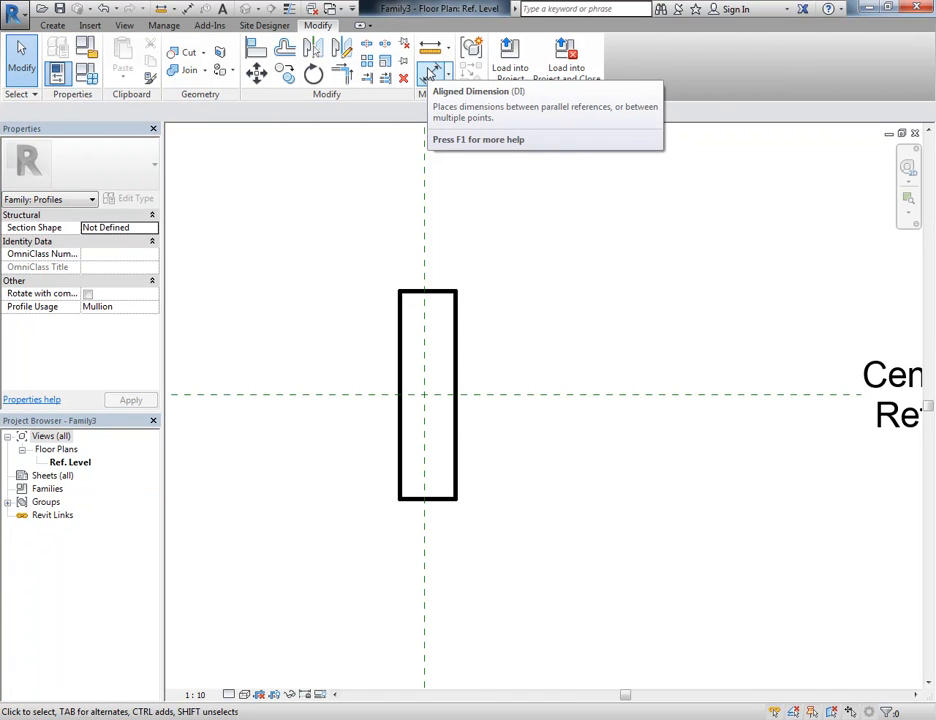
click(430, 73)
click(400, 355)
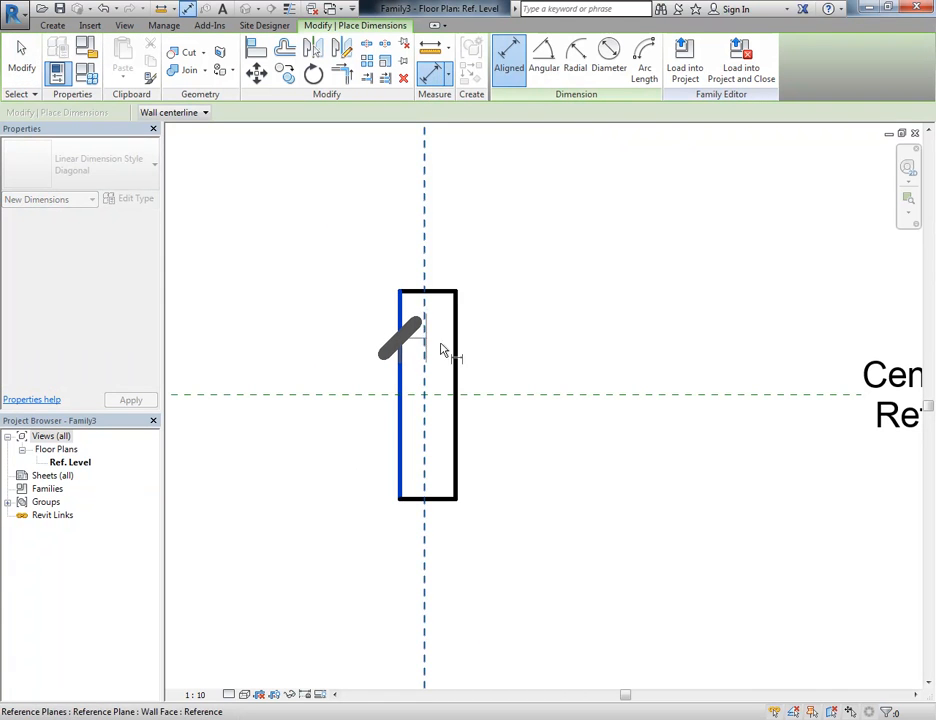
click(424, 349)
click(457, 354)
scroll(464, 270, down, 1)
middle_drag(470, 284, 419, 432)
click(436, 318)
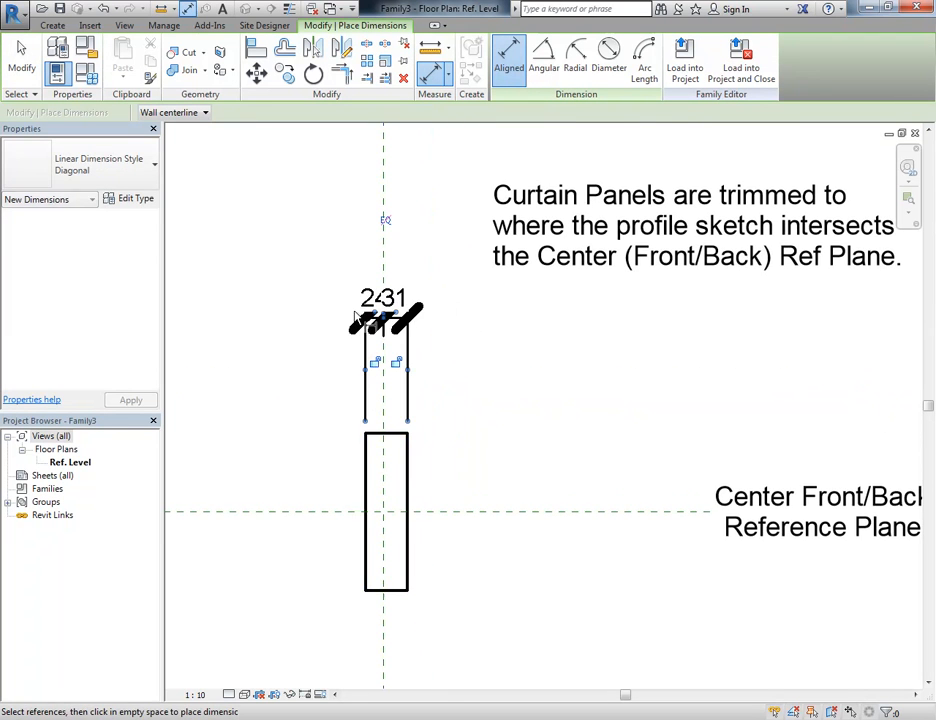
Step: Dimension the rectangle's top edge, the Center Front/Back reference plane and its bottom edge in one vertical string left of the profile
scroll(373, 518, up, 1)
middle_drag(373, 518, 414, 454)
click(421, 357)
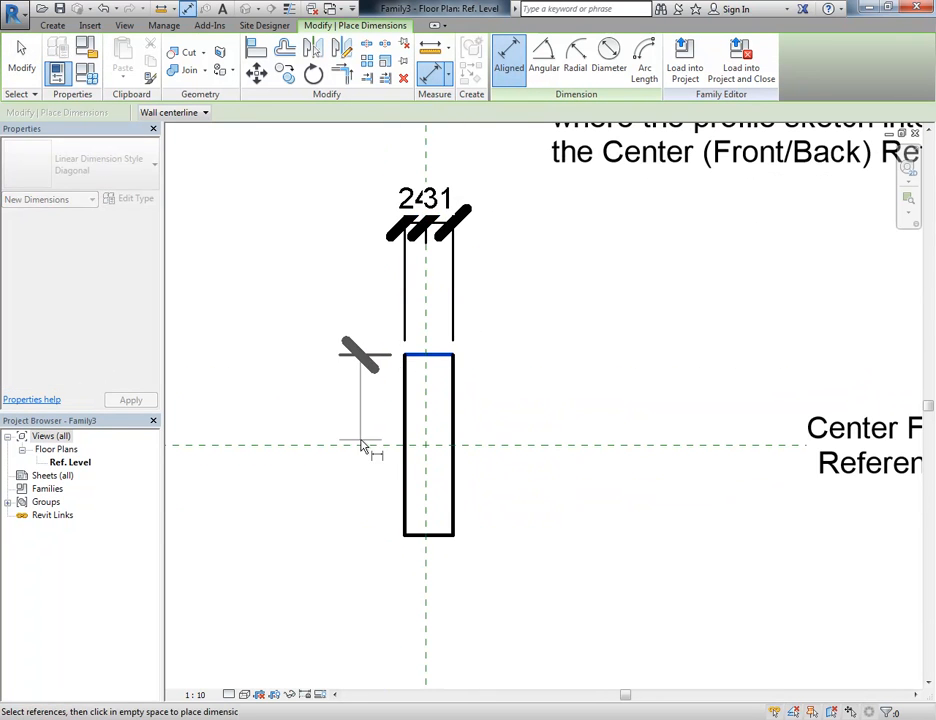
click(362, 445)
click(412, 535)
click(289, 505)
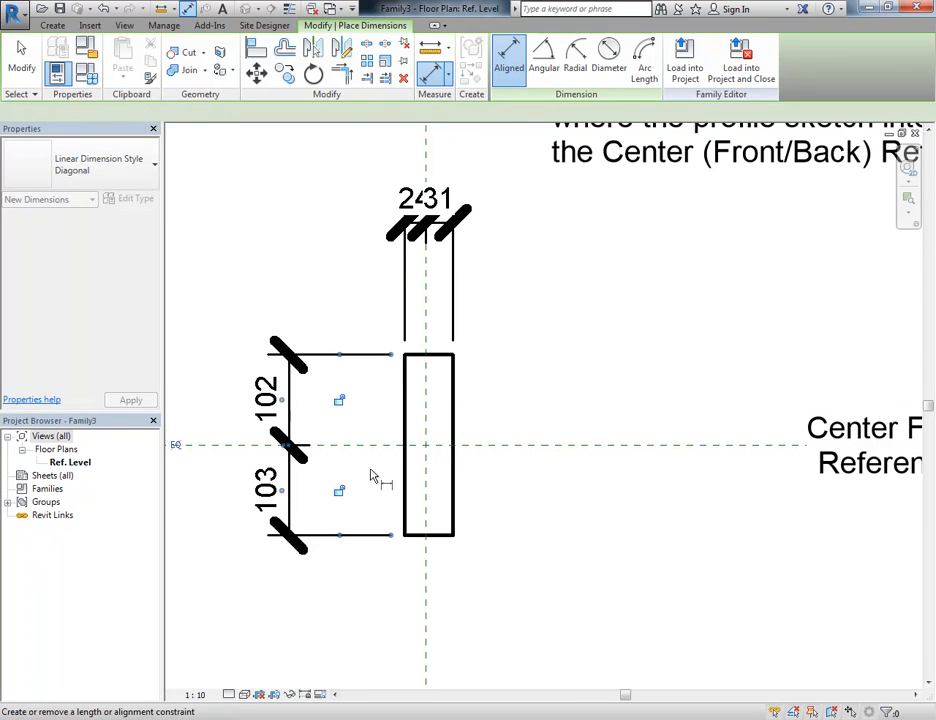
Step: Add an overall height dimension between the rectangle's top and bottom edges, outside the existing vertical dimension string
click(421, 357)
click(418, 536)
middle_drag(229, 575, 499, 528)
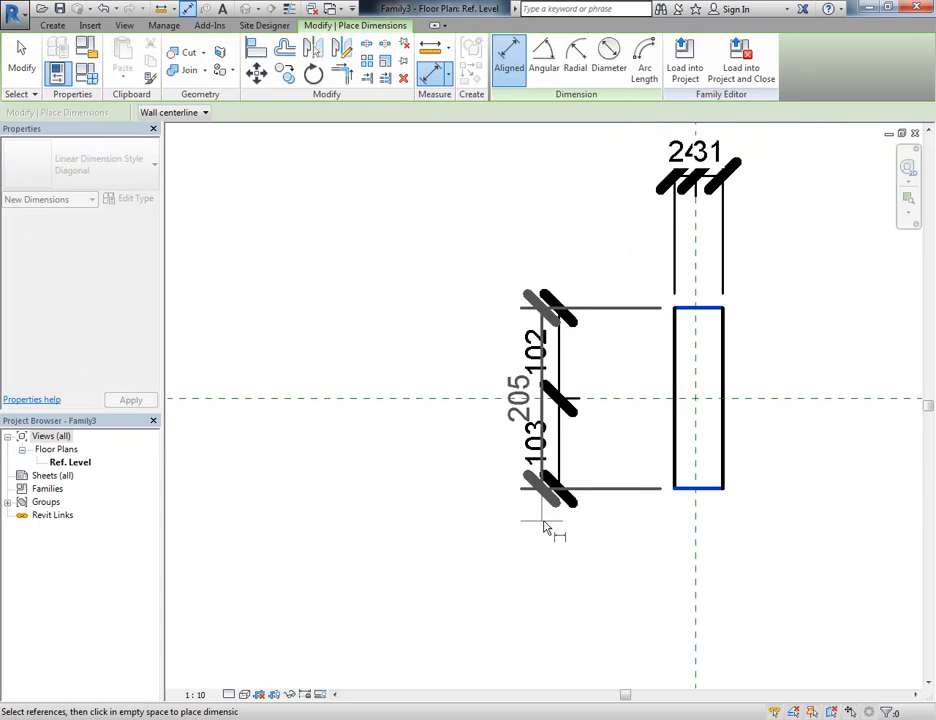
click(458, 522)
middle_drag(599, 408, 355, 424)
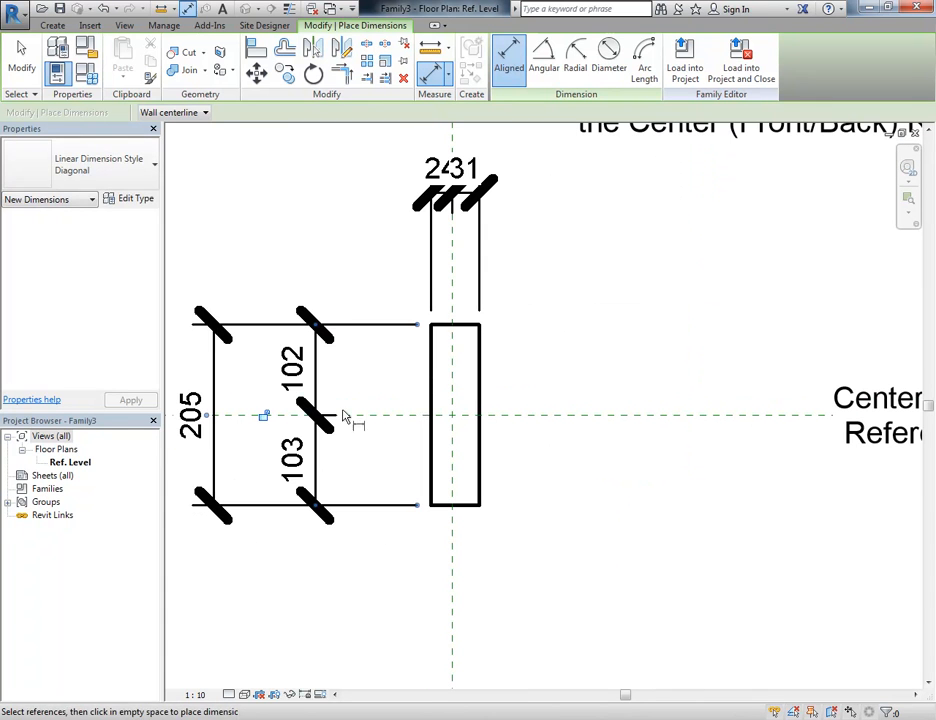
Step: Add an overall width dimension between the rectangle's left and right edges, above the existing horizontal dimension string
click(481, 373)
click(432, 386)
scroll(433, 432, down, 1)
middle_drag(433, 432, 408, 577)
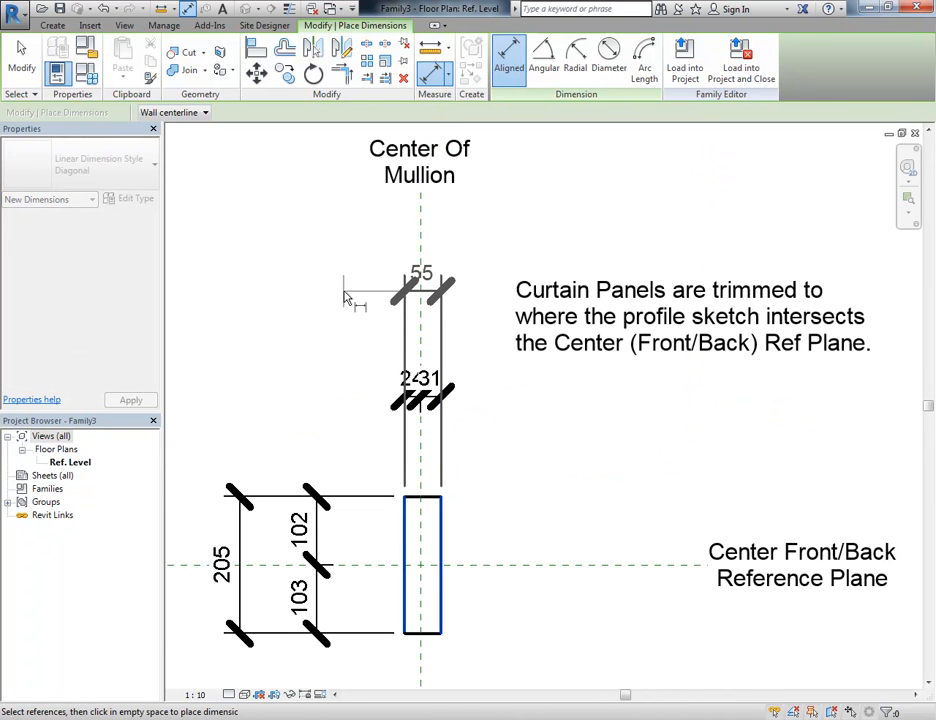
right_click(316, 306)
click(320, 311)
middle_drag(270, 598, 346, 531)
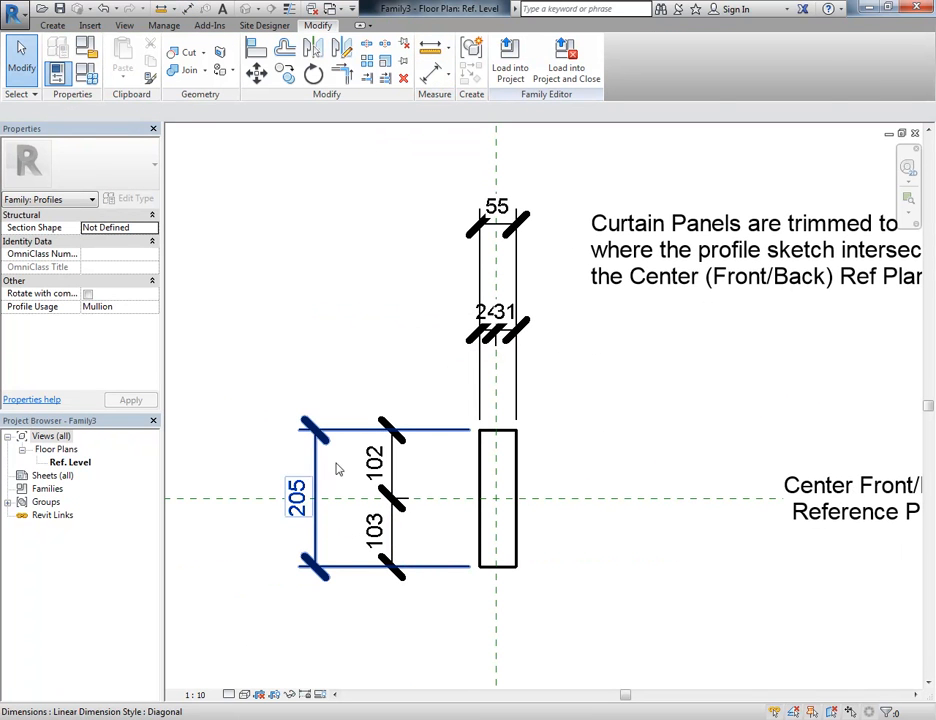
Step: Apply equality constraints to the vertical and horizontal dimension strings so the rectangle is centred on both reference planes
click(385, 480)
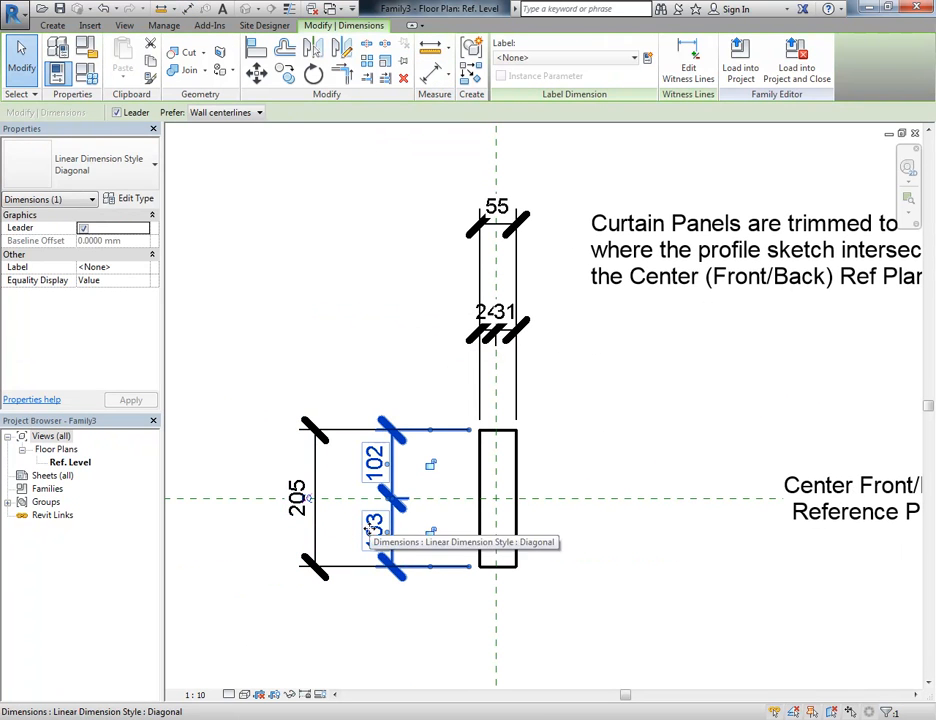
click(307, 500)
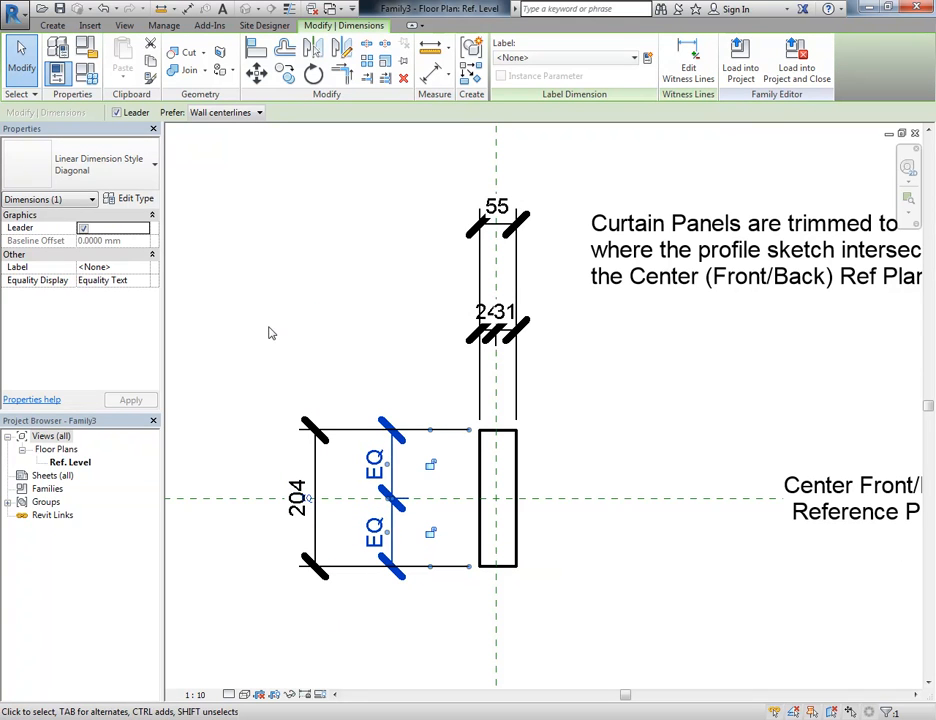
click(498, 285)
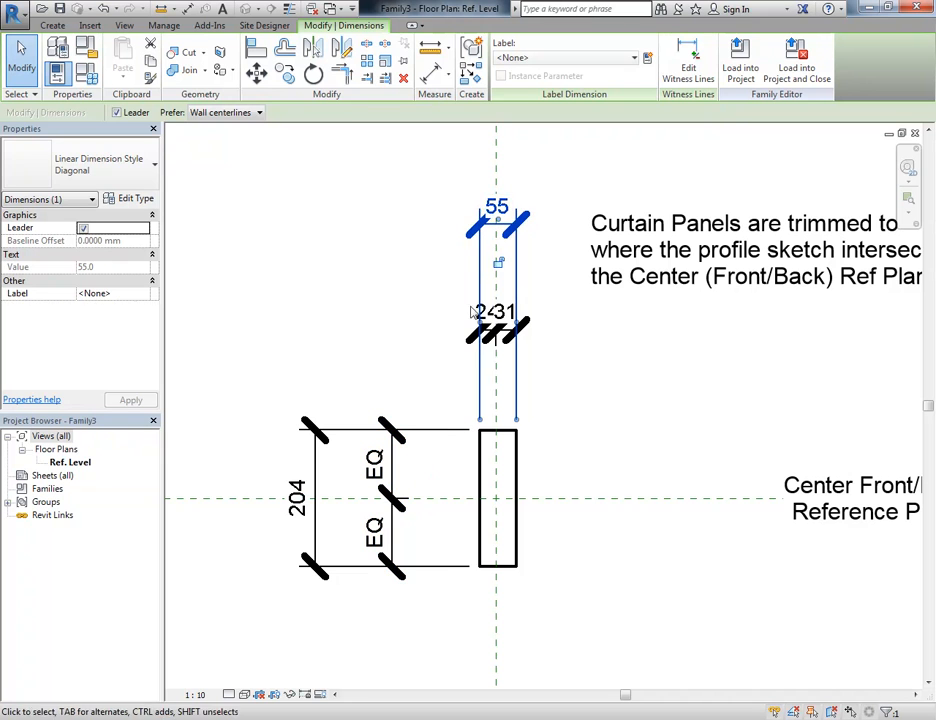
click(497, 330)
click(488, 330)
click(378, 287)
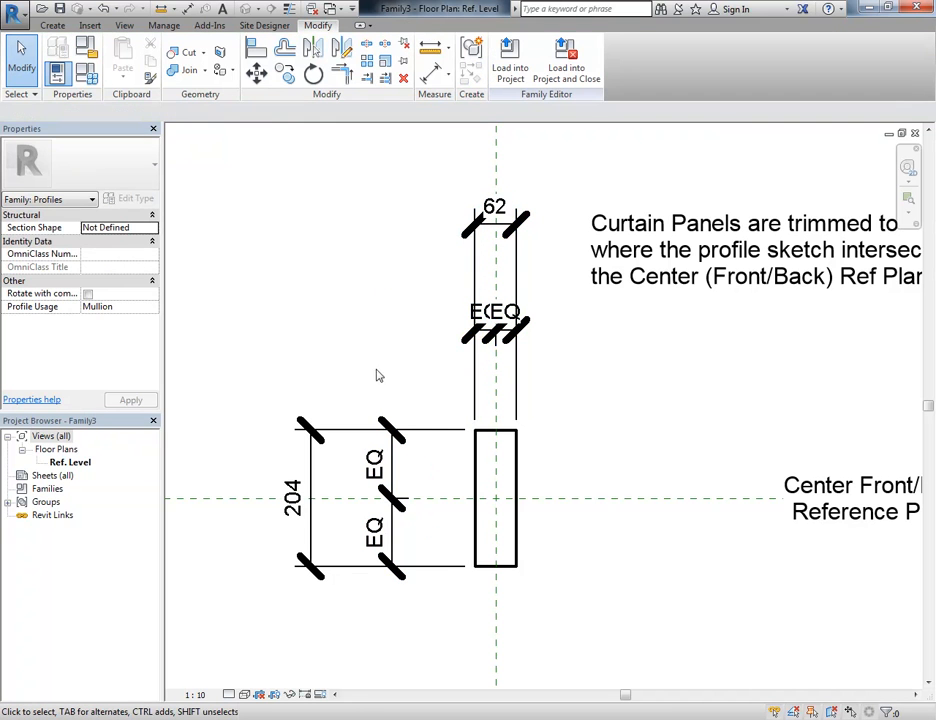
Step: Examine how the rectangle's top and right edges relate to the overall height and width dimensions
middle_drag(378, 341, 409, 311)
click(516, 394)
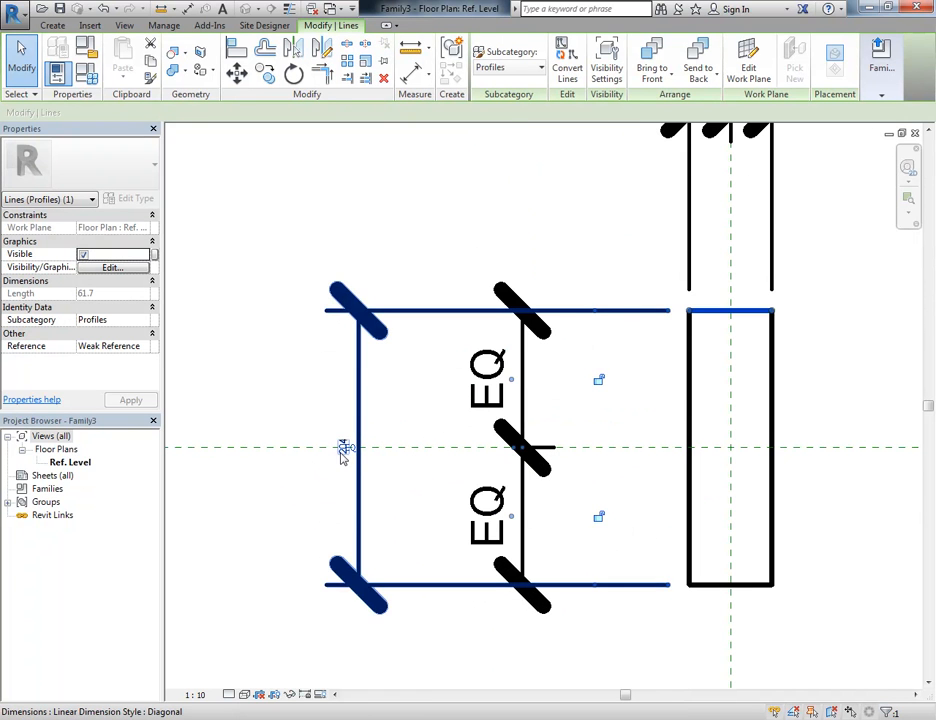
click(345, 448)
scroll(290, 265, down, 4)
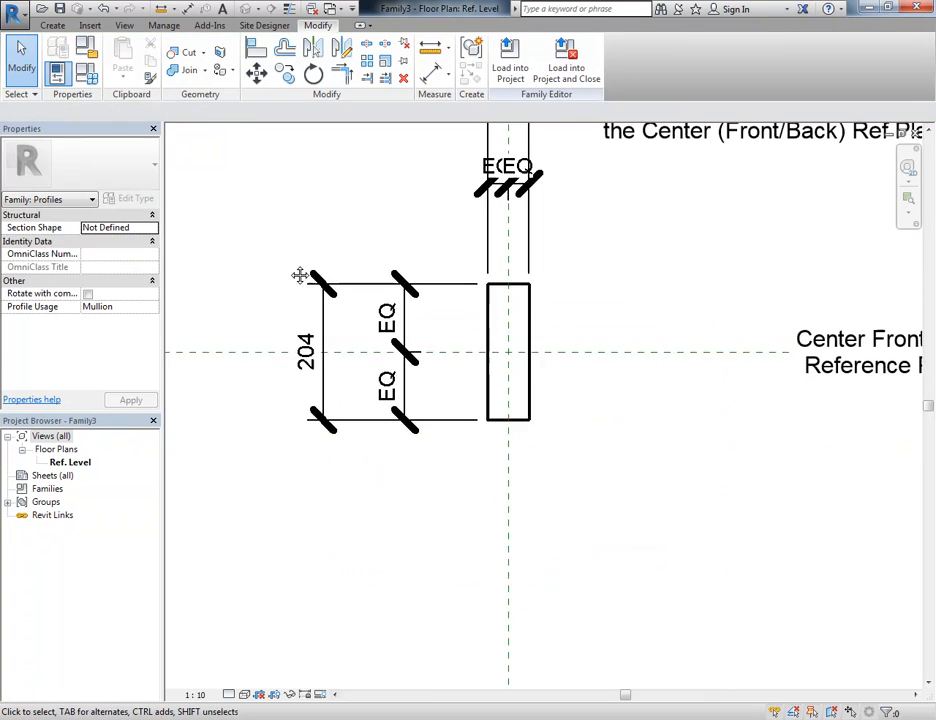
middle_drag(279, 277, 276, 334)
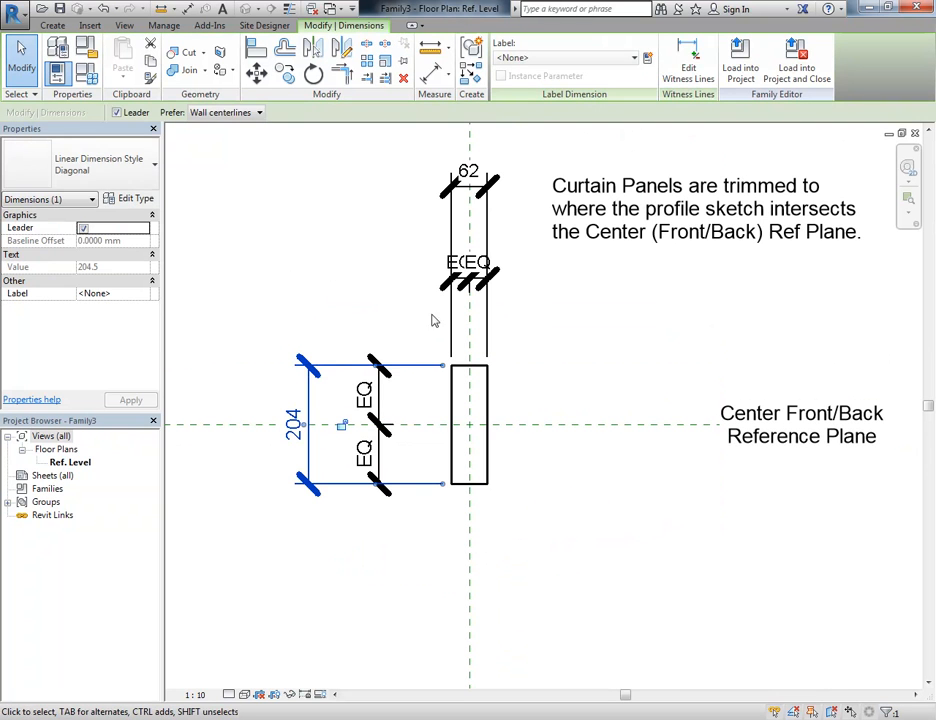
click(428, 226)
click(465, 186)
middle_drag(410, 273, 350, 324)
click(338, 372)
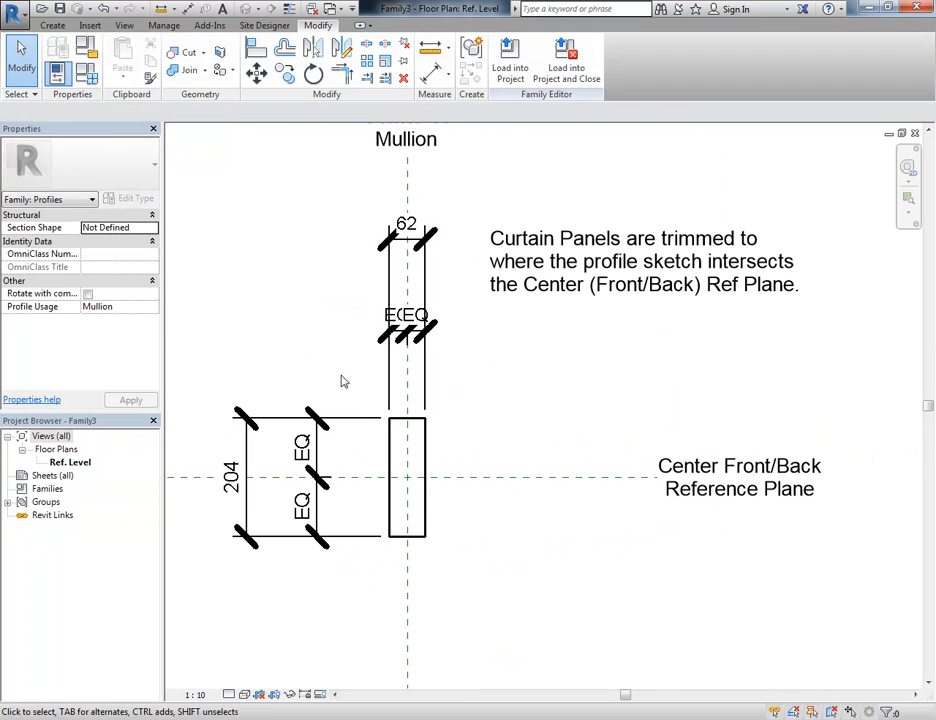
click(426, 434)
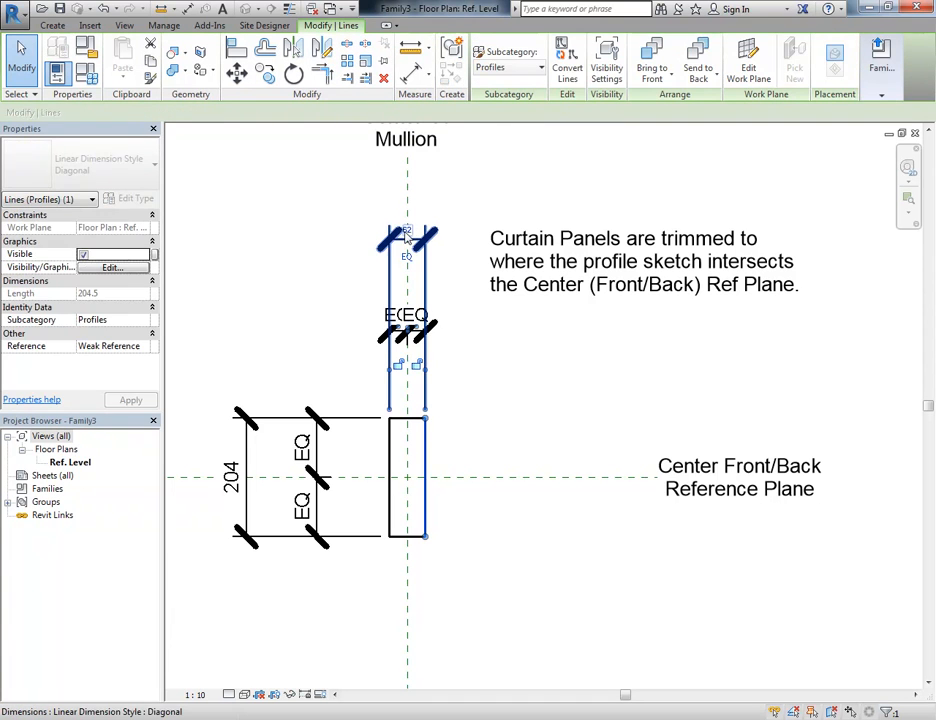
click(407, 235)
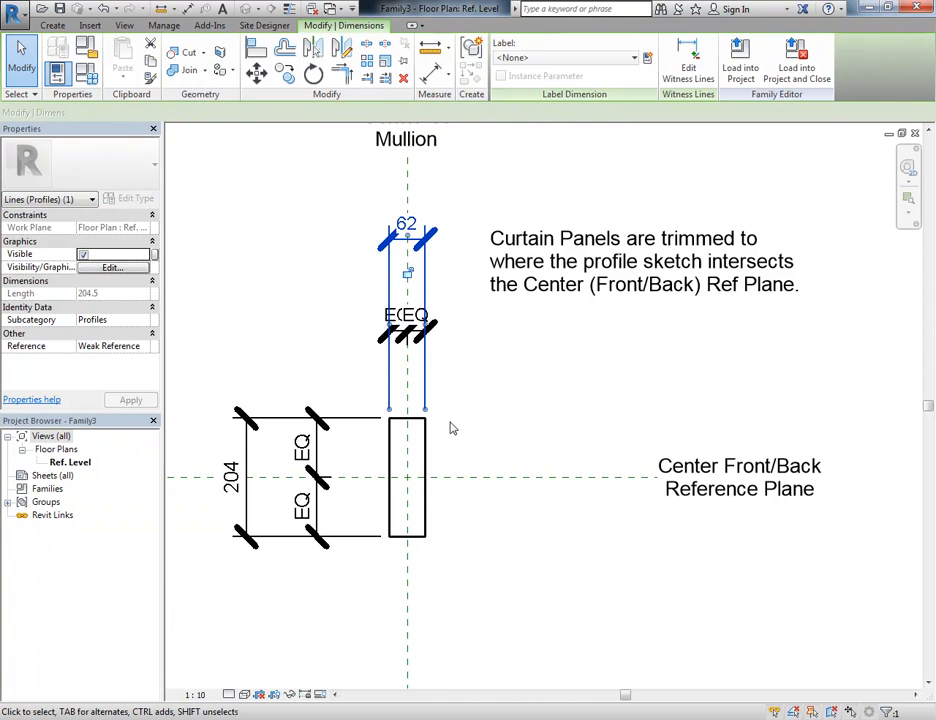
click(334, 378)
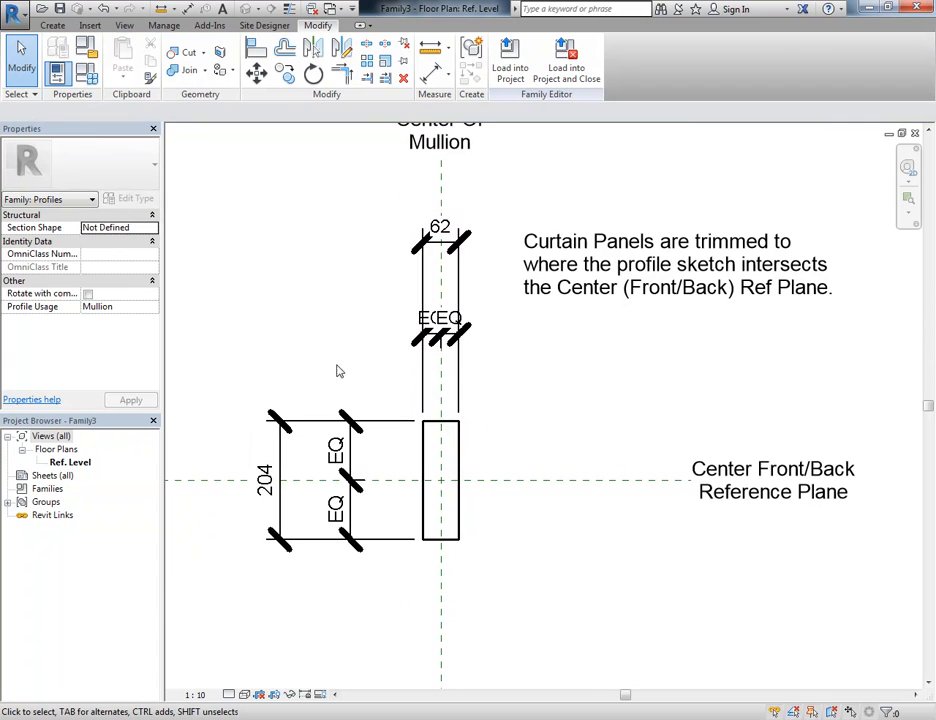
click(309, 430)
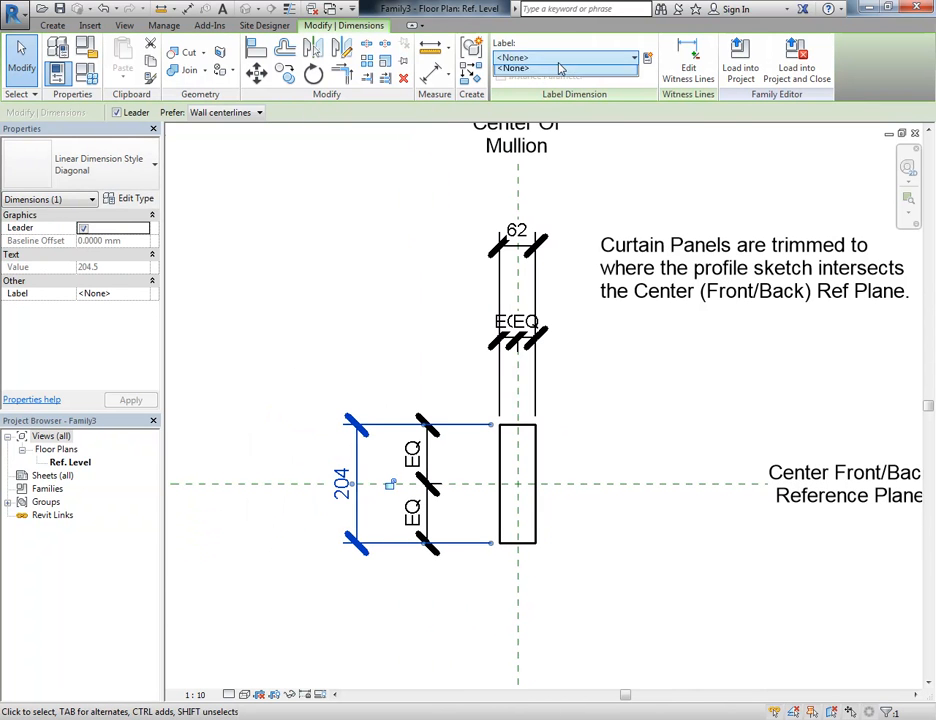
click(562, 58)
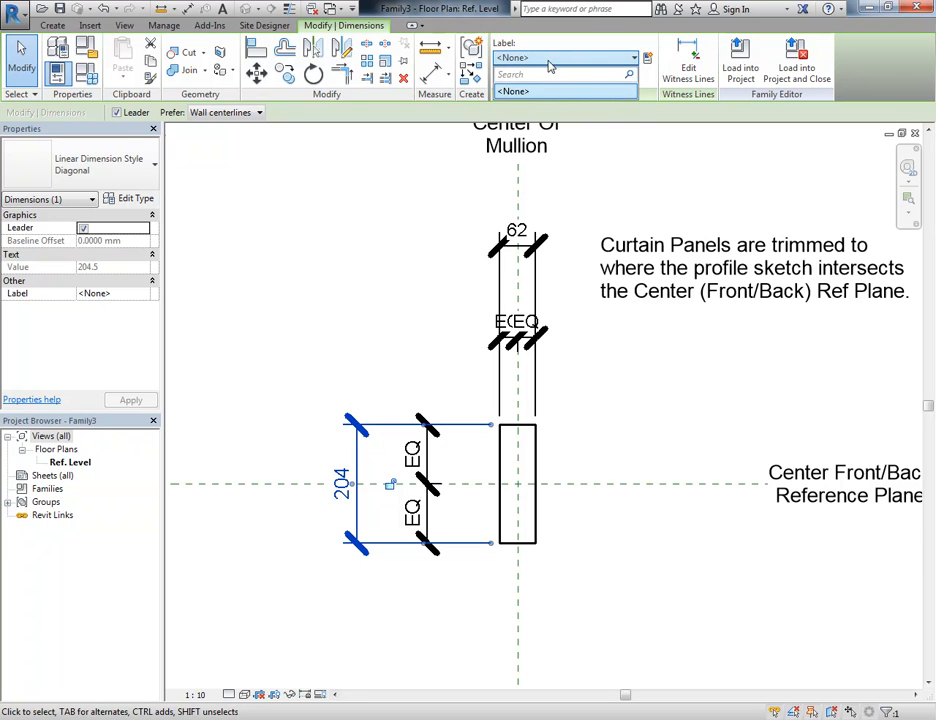
click(550, 61)
click(648, 58)
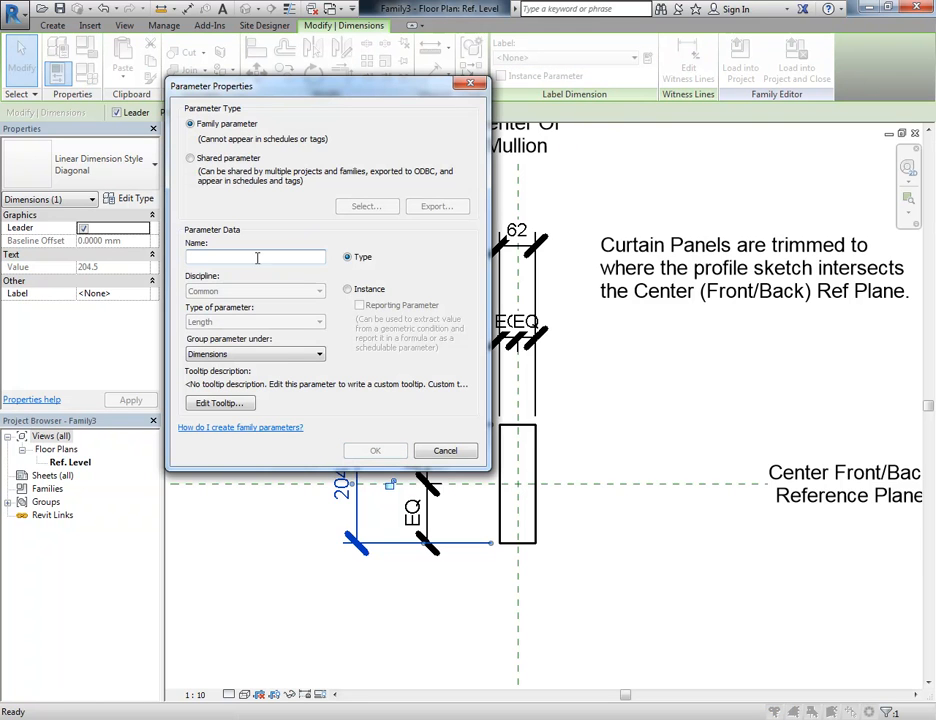
click(445, 450)
click(356, 330)
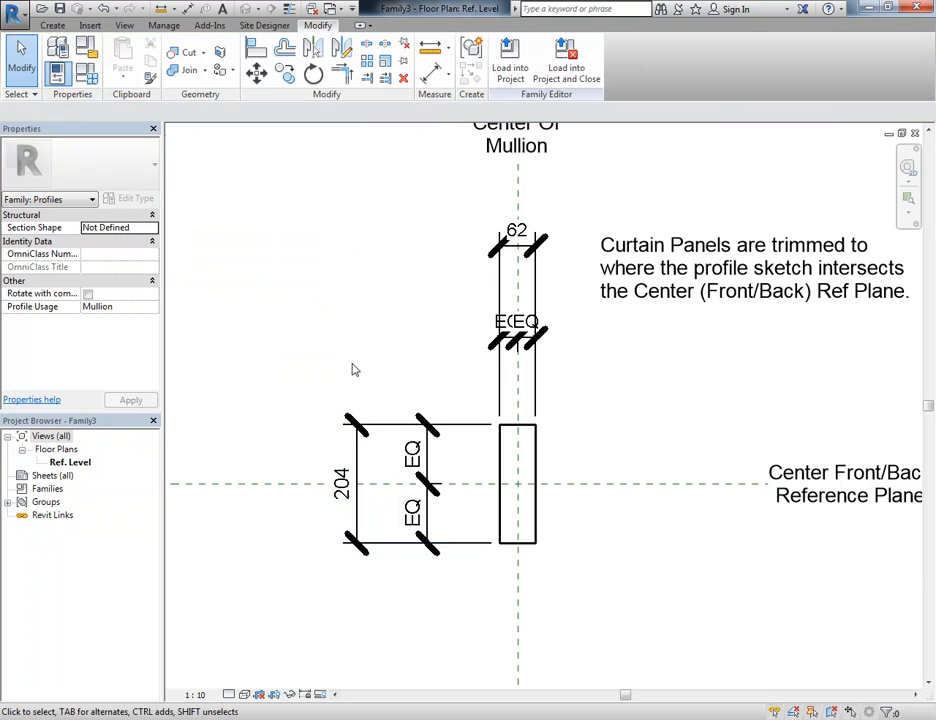
Step: Label the overall height dimension with a new family type parameter named Depth
click(395, 425)
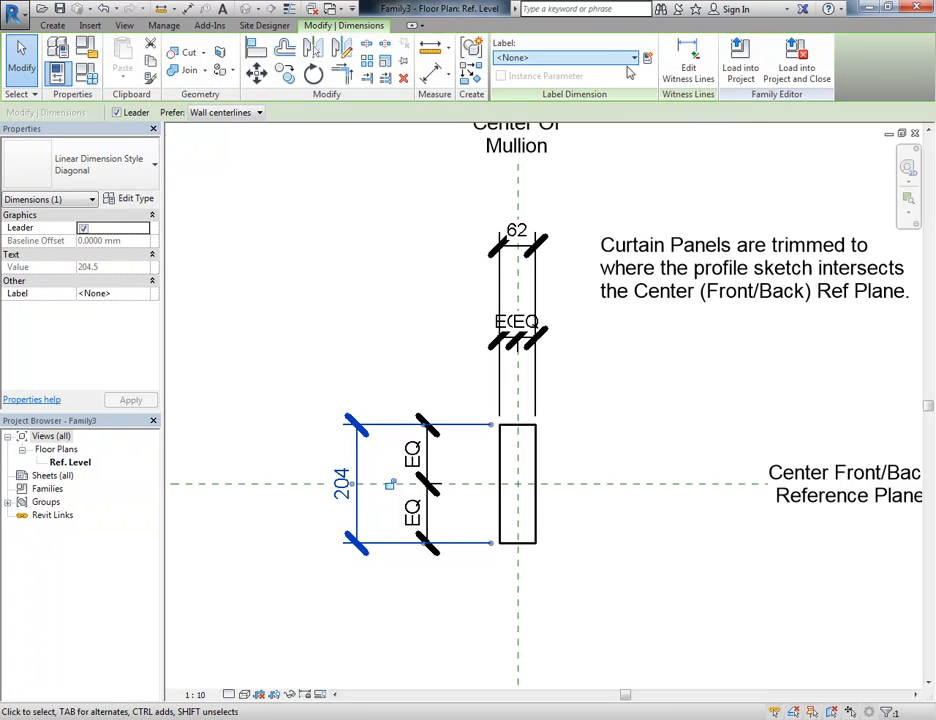
click(648, 58)
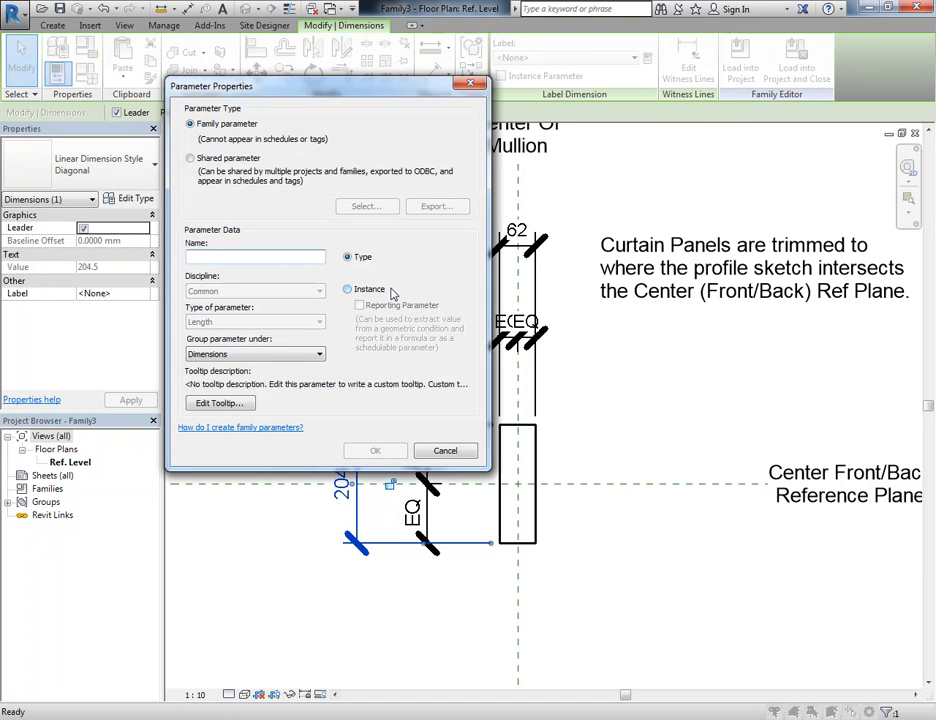
text(Depth)
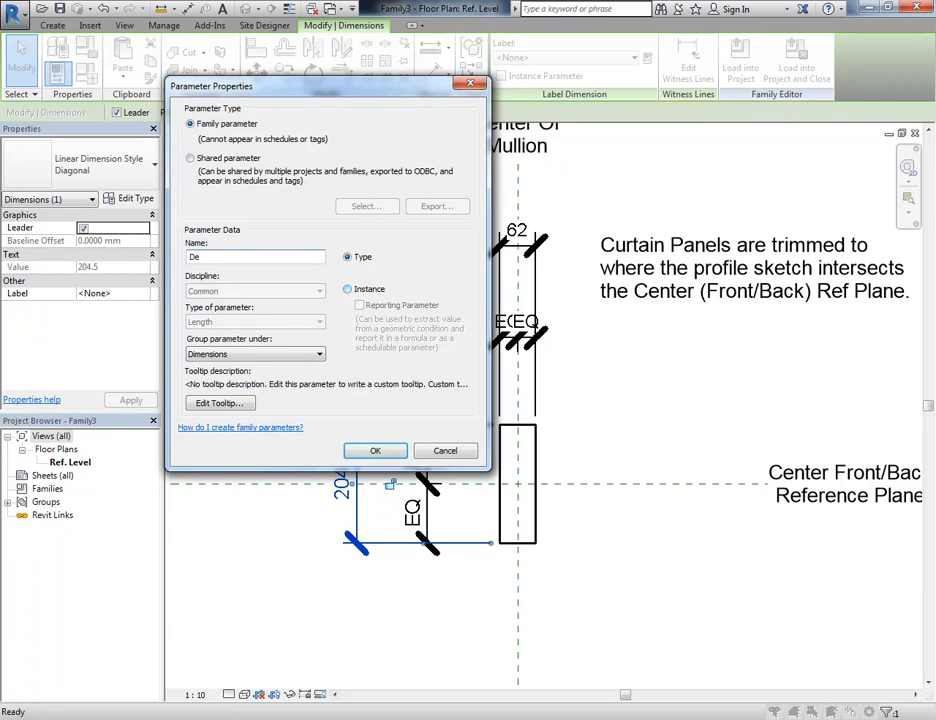
click(375, 450)
click(351, 303)
Step: Label the overall width dimension with a new family type parameter named Width
click(507, 240)
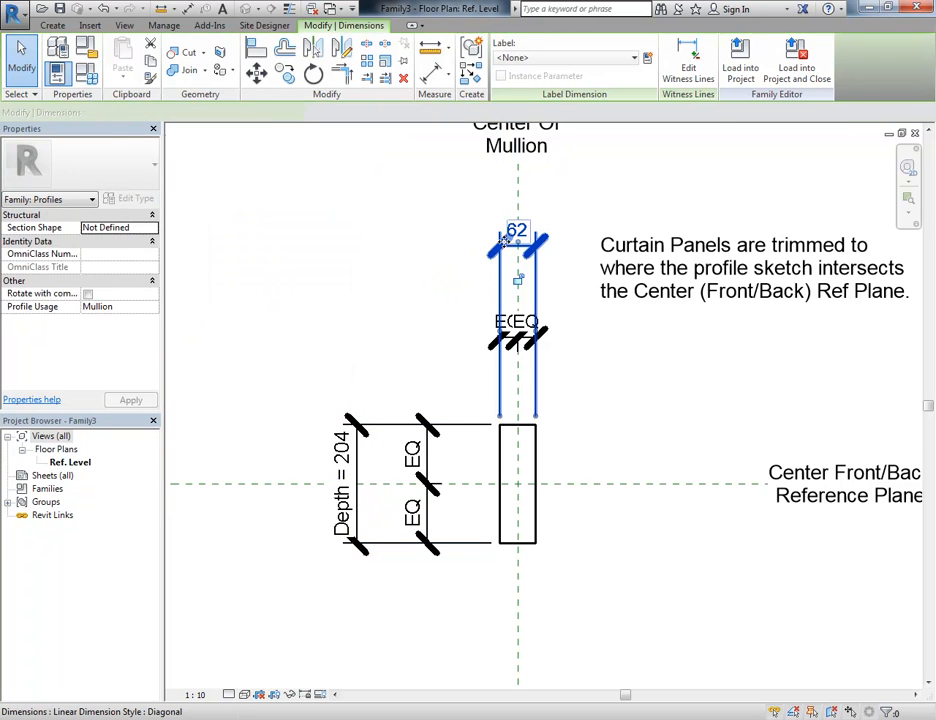
click(648, 58)
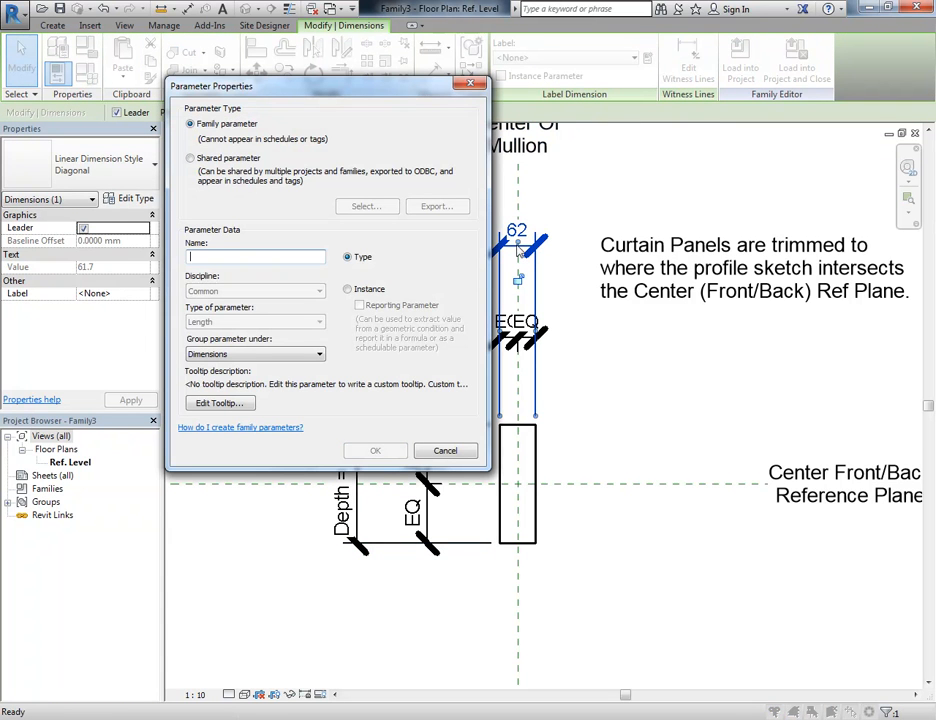
text(i)
text(Wid)
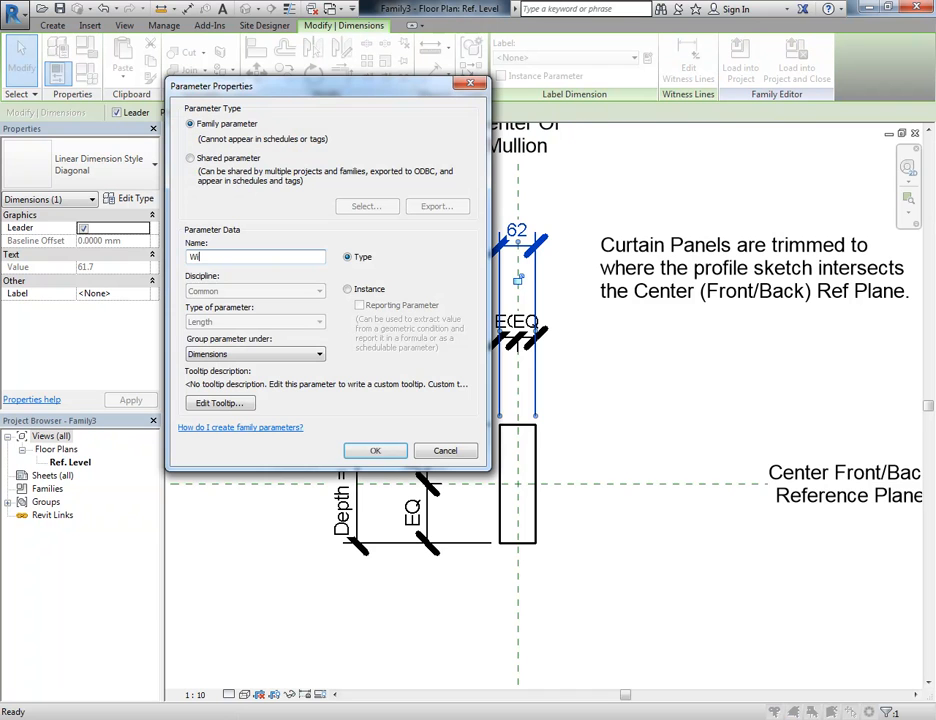
click(378, 450)
click(386, 278)
middle_drag(383, 276, 328, 286)
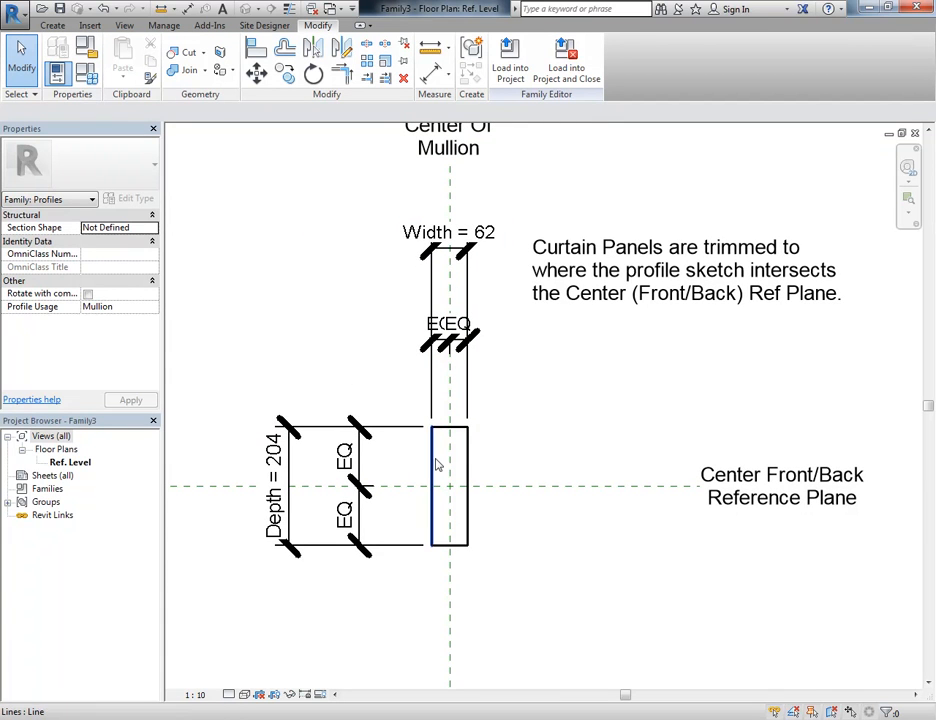
click(436, 464)
click(449, 238)
text(62)
key(Return)
click(282, 245)
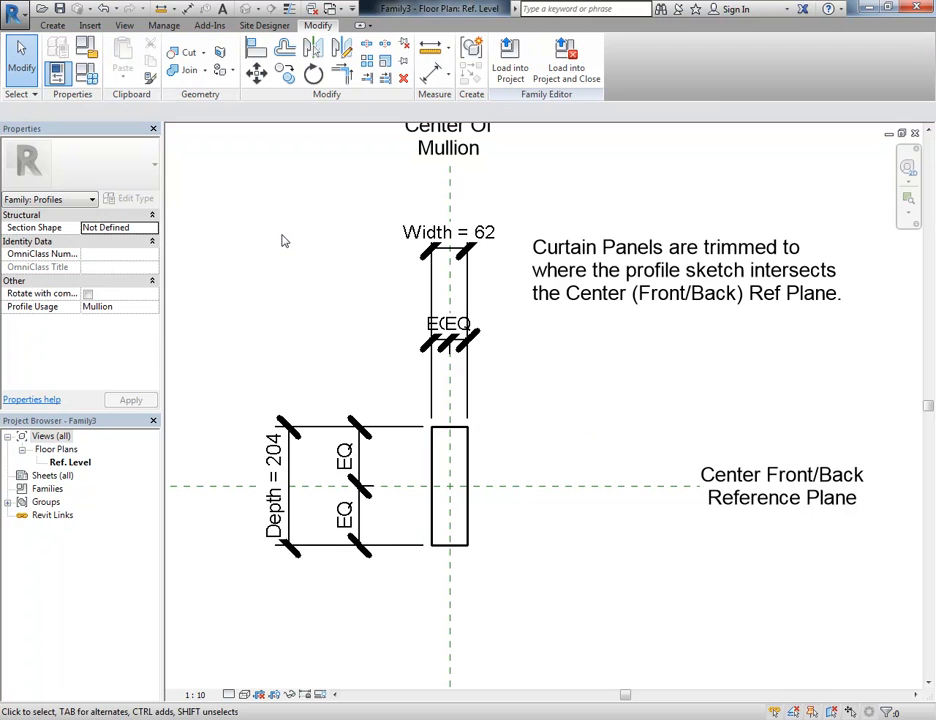
Step: Set the Width dimension of the mullion profile to 50 mm
click(461, 265)
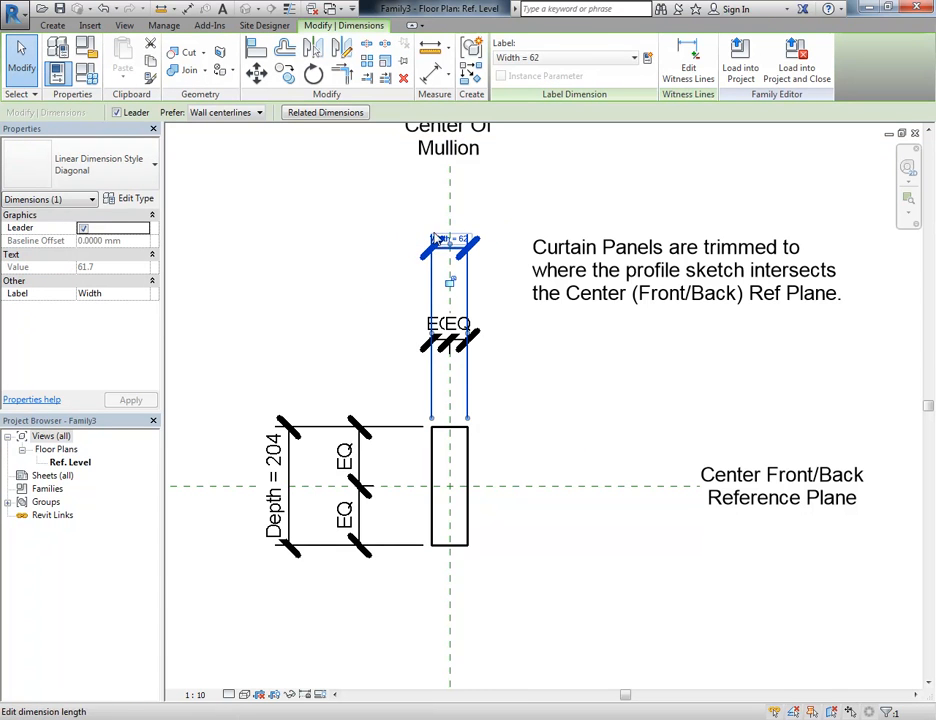
scroll(436, 238, up, 2)
click(438, 240)
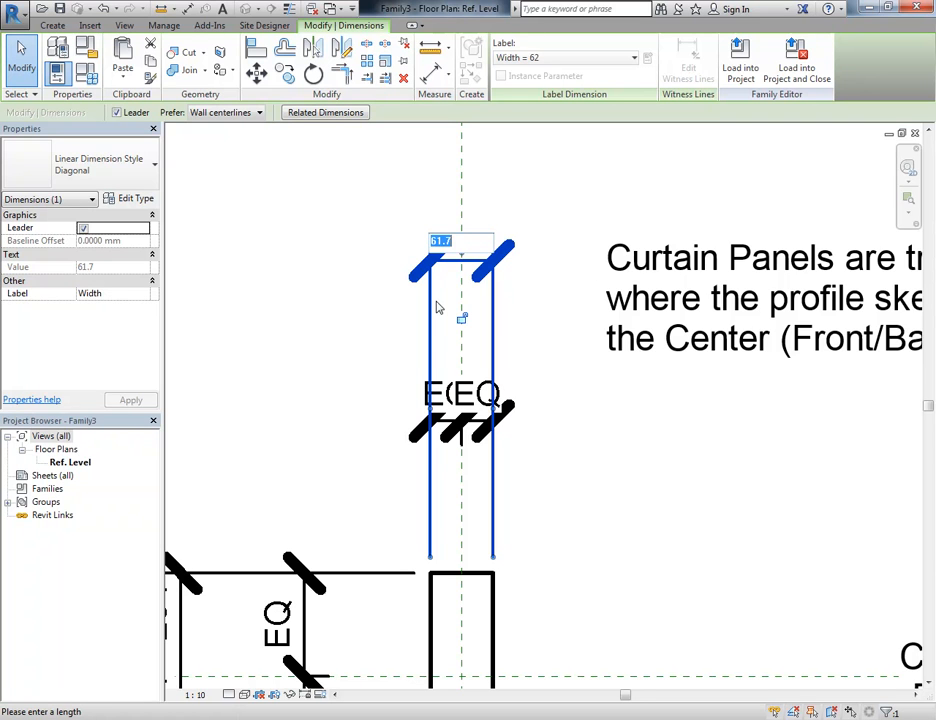
text(50)
key(Return)
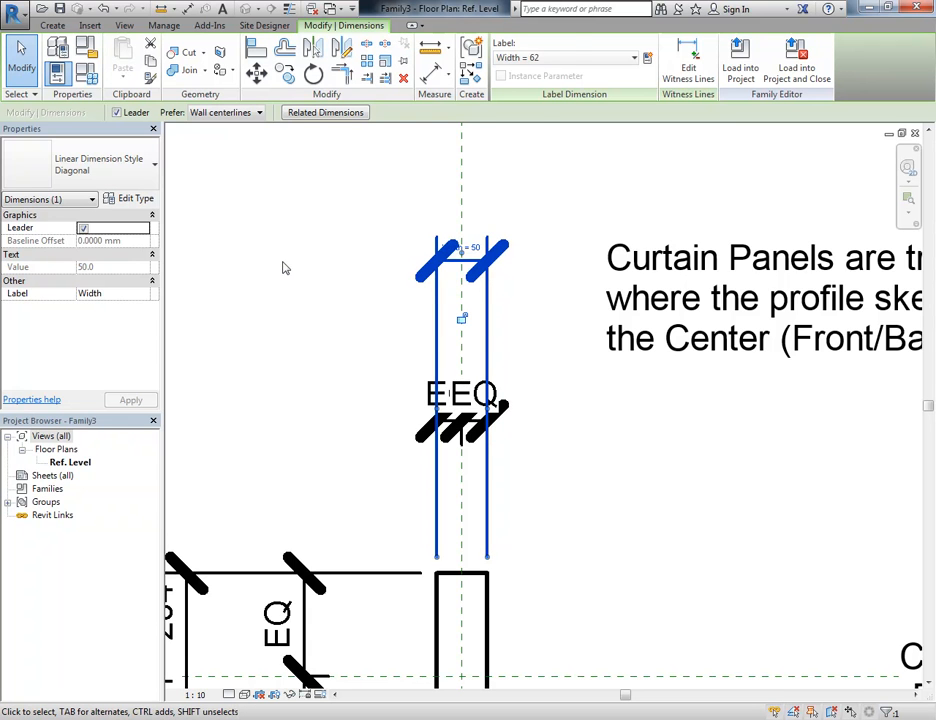
click(287, 267)
scroll(375, 309, down, 2)
scroll(375, 309, up, 1)
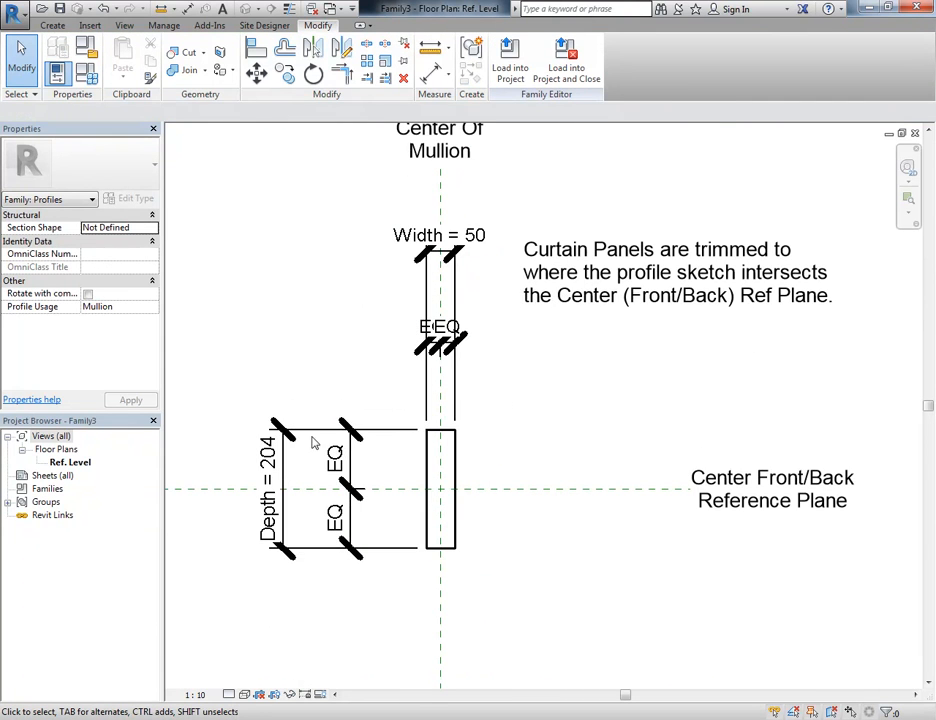
Step: Set the Depth dimension of the mullion profile to 150 mm
click(304, 428)
scroll(304, 428, up, 2)
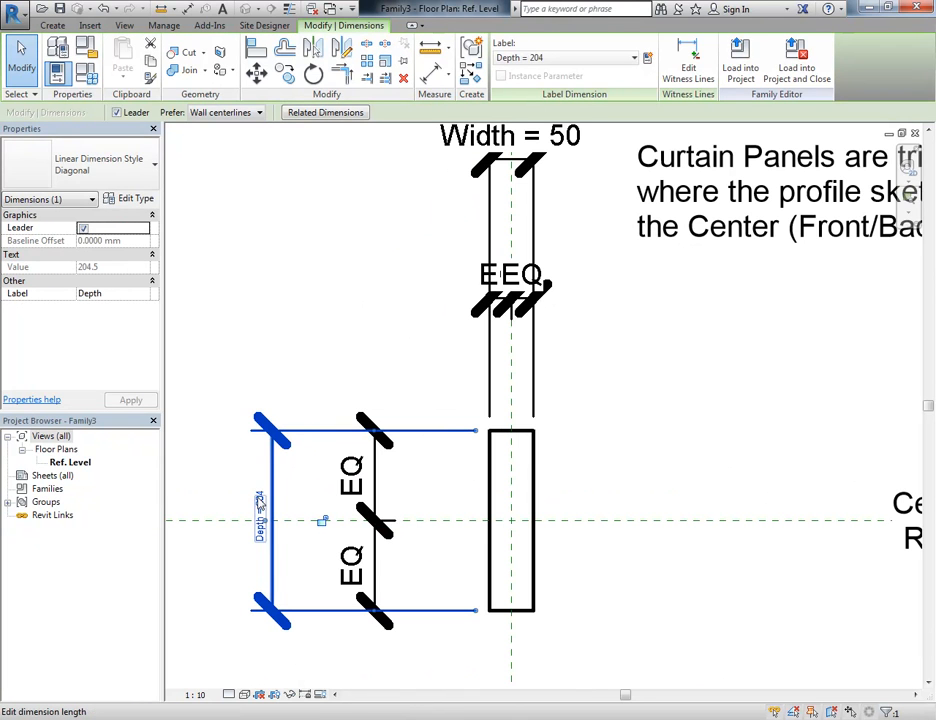
click(274, 474)
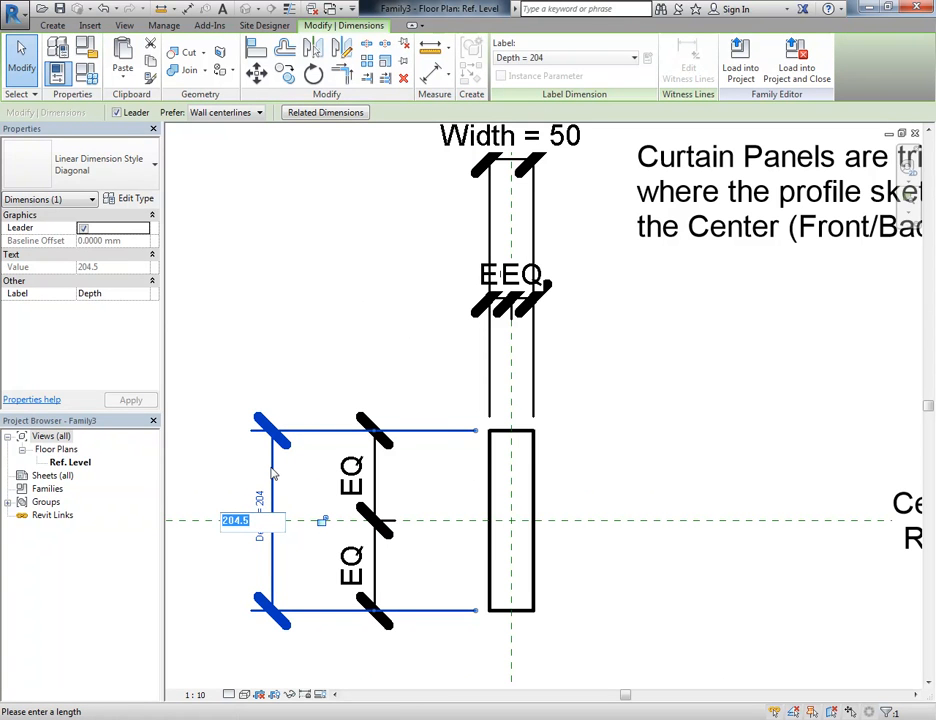
text(150)
key(Return)
click(327, 318)
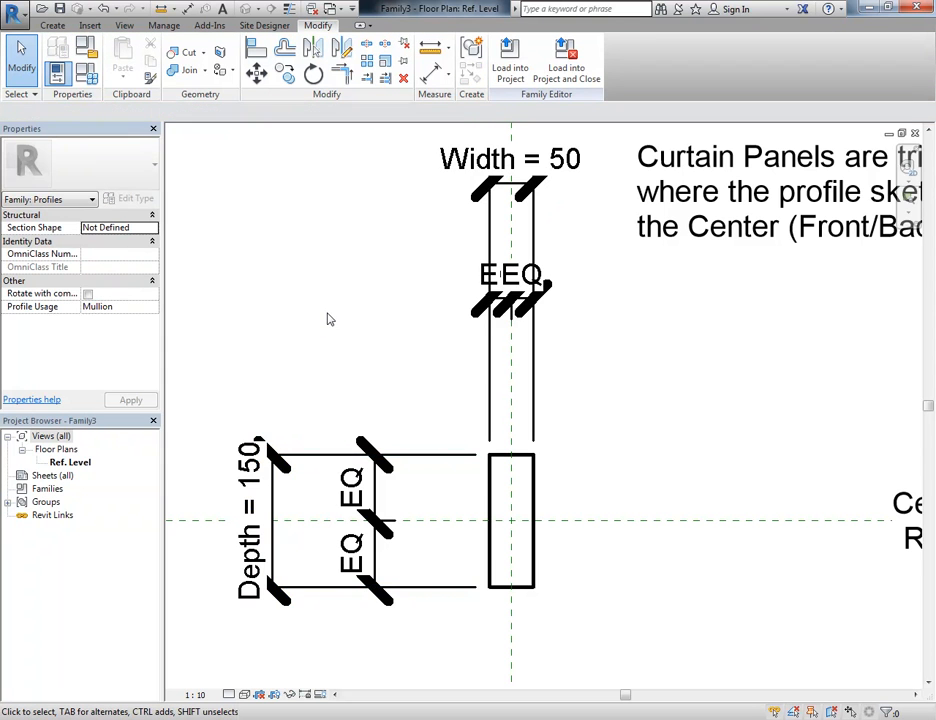
Step: Set the Width dimension of the mullion profile to 30 mm
scroll(330, 318, down, 1)
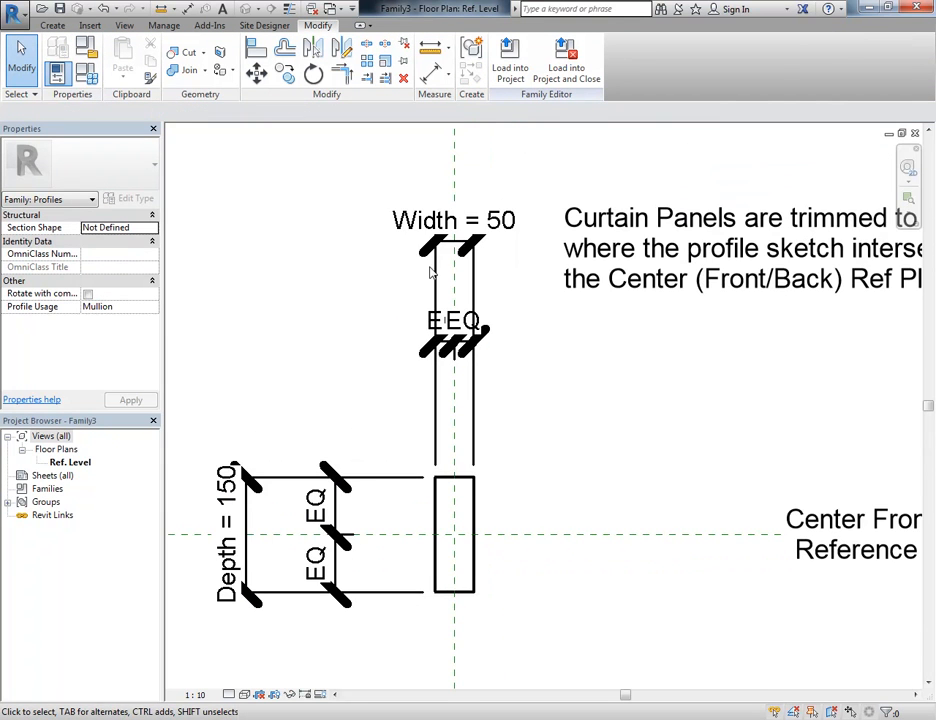
click(463, 230)
click(465, 229)
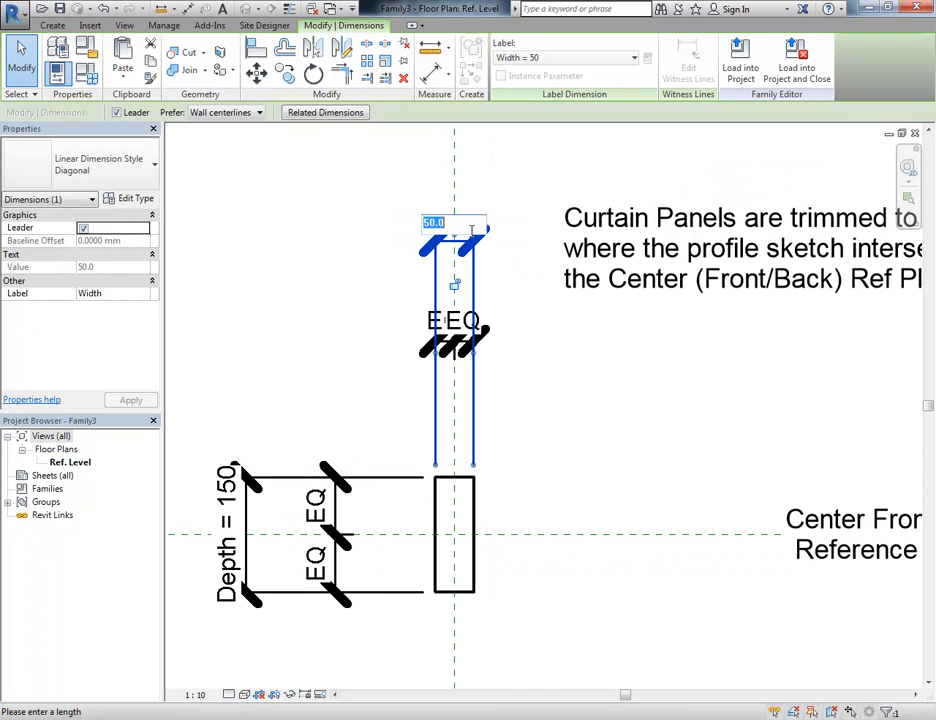
text(30)
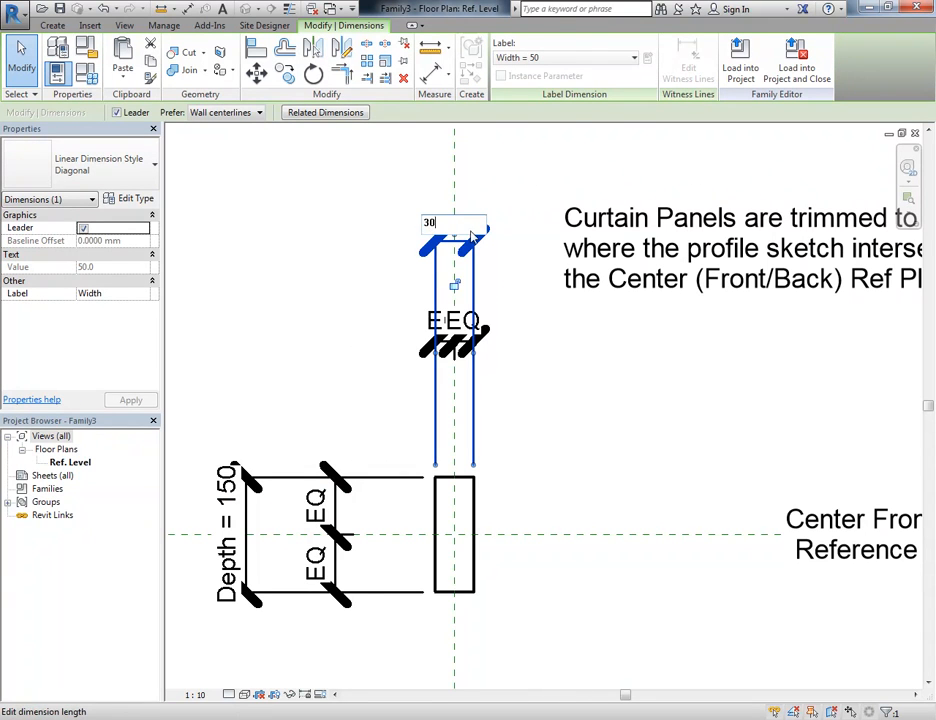
key(Return)
click(337, 336)
middle_drag(337, 336, 365, 341)
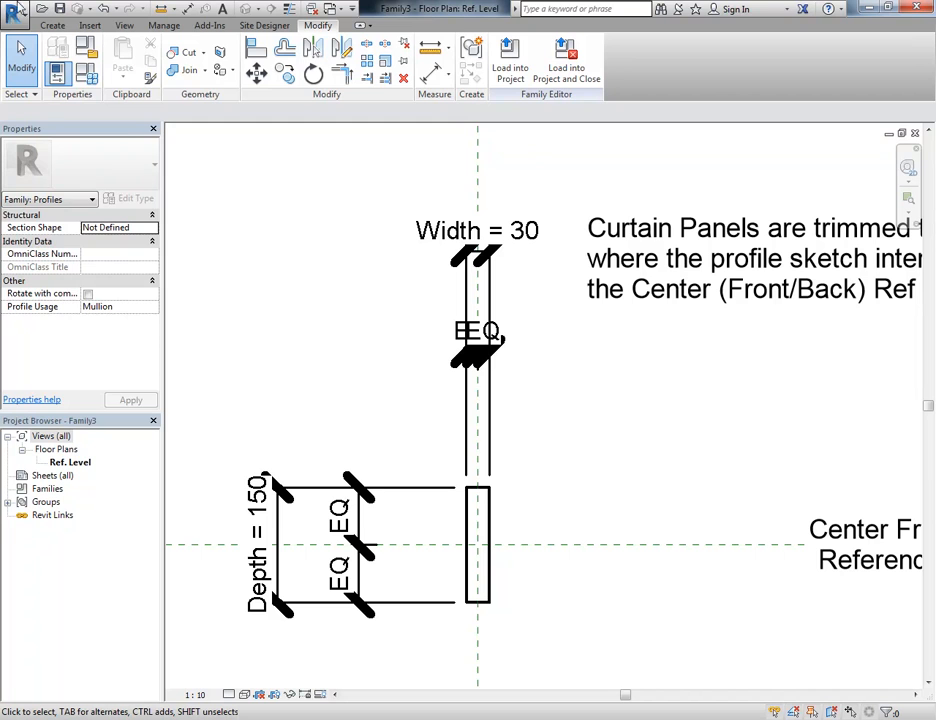
Step: Save the family as Mullion-Profile in the "! PT7 2017 Sem 1" folder on the StudentResources network drive
click(14, 10)
mouse_move(43, 186)
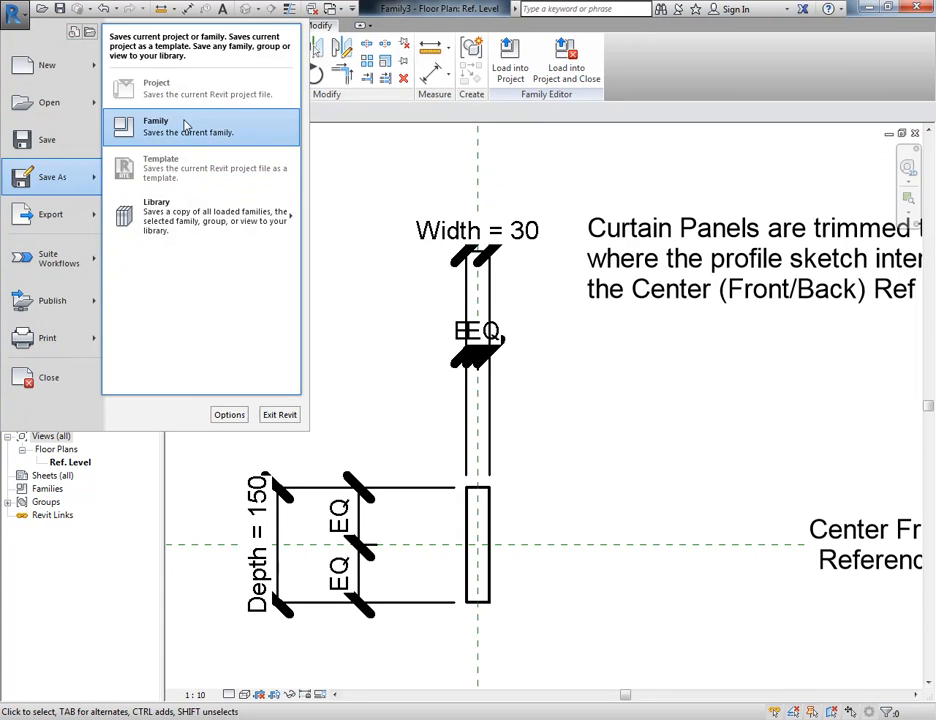
click(185, 125)
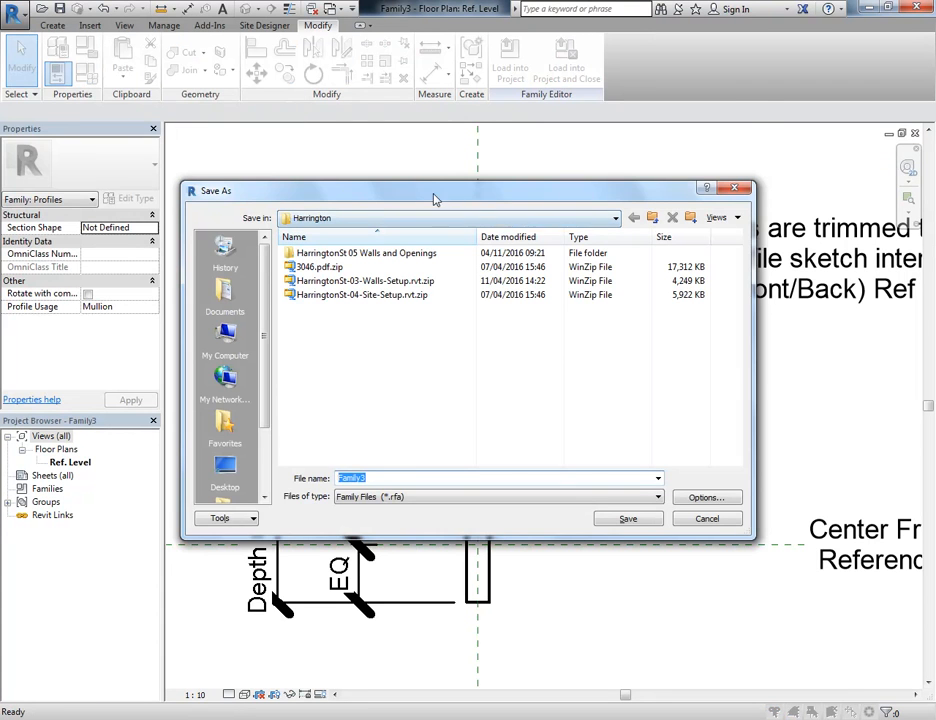
drag(439, 200, 437, 113)
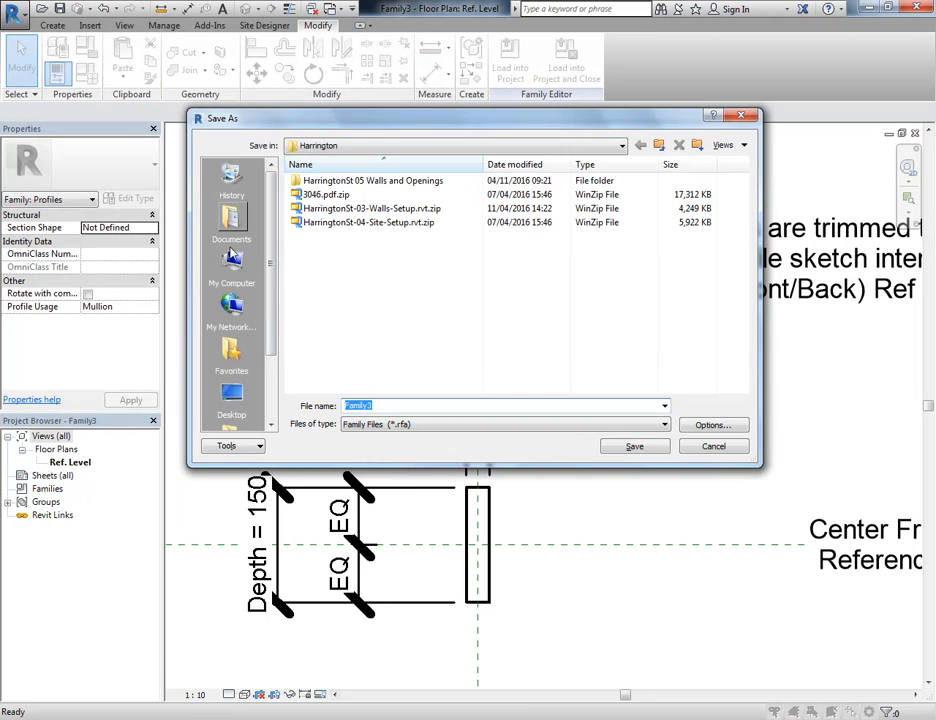
click(234, 262)
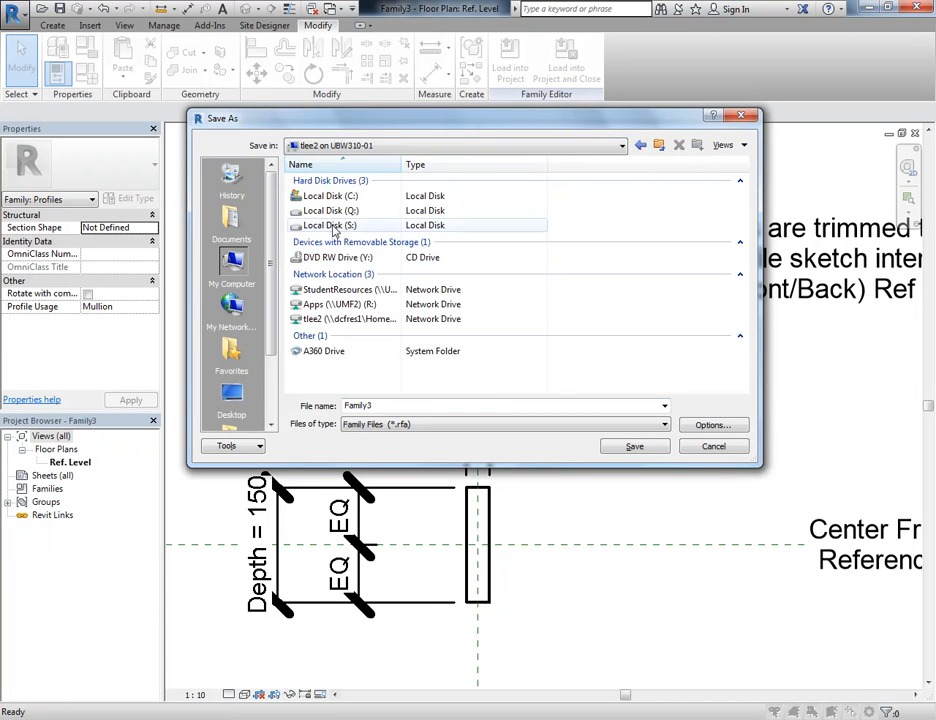
double_click(322, 290)
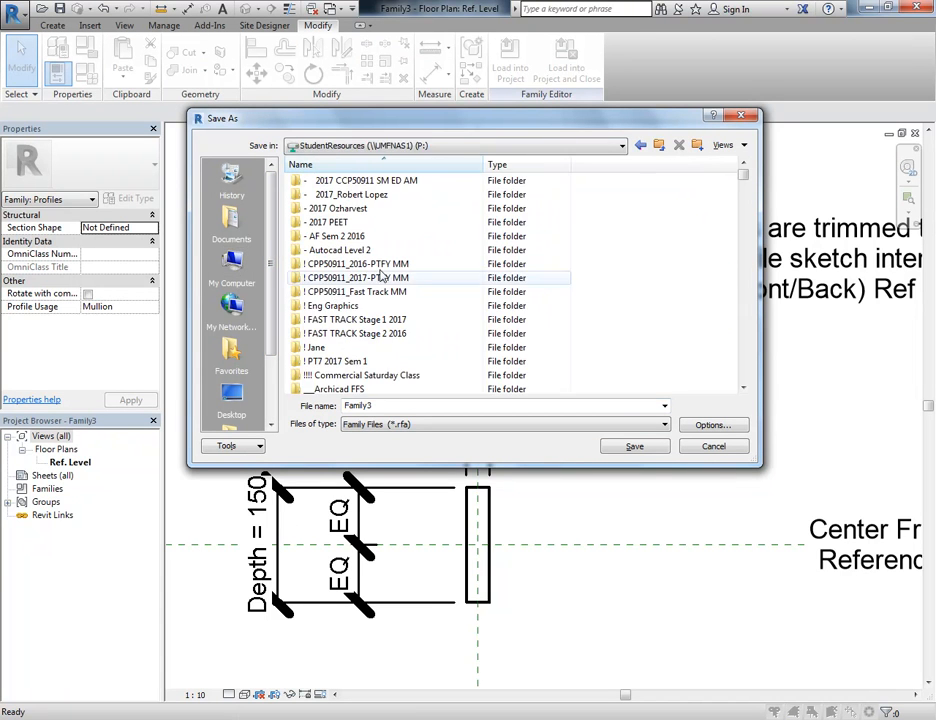
double_click(320, 361)
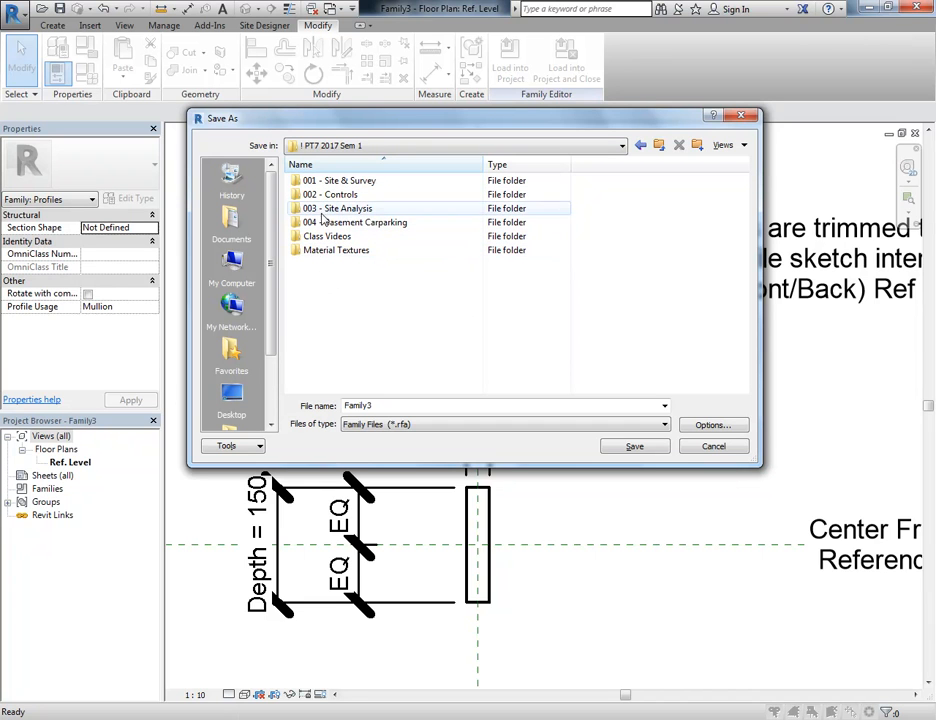
double_click(398, 405)
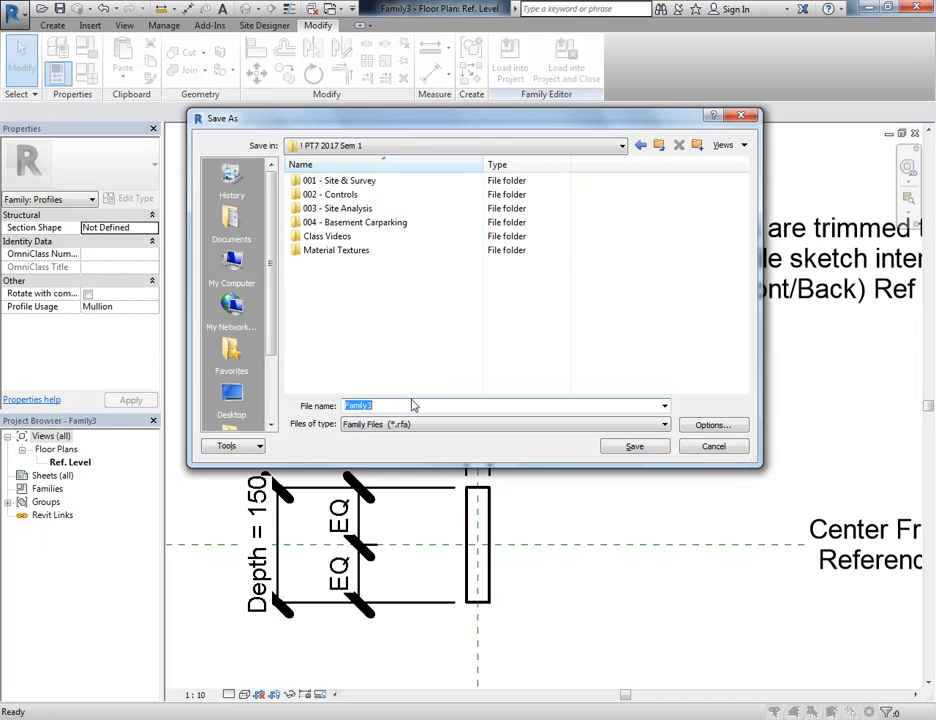
text(Mullion-Profile)
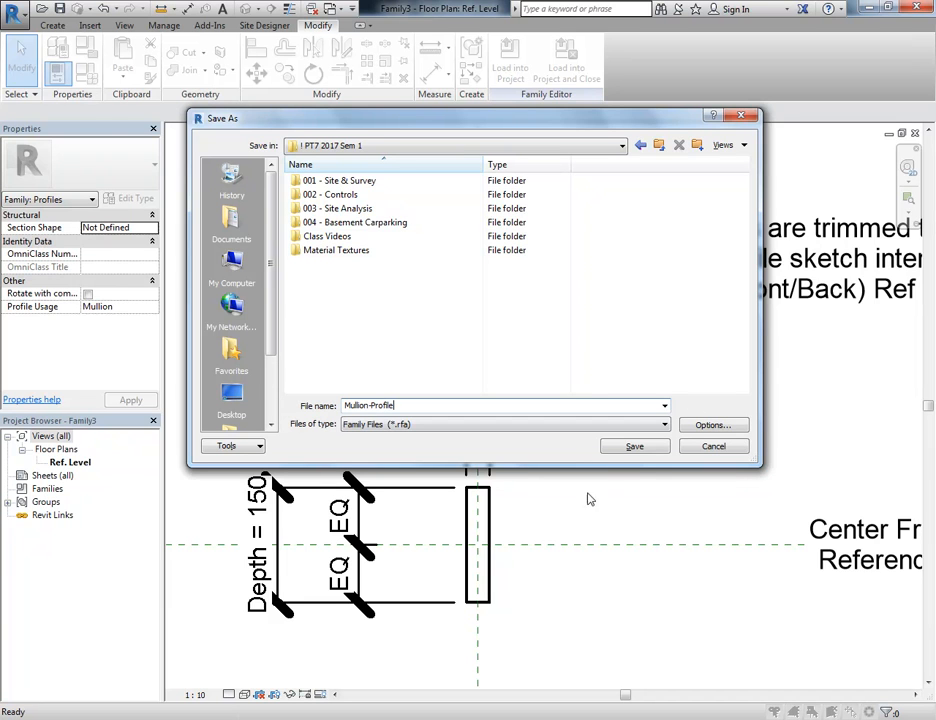
click(615, 446)
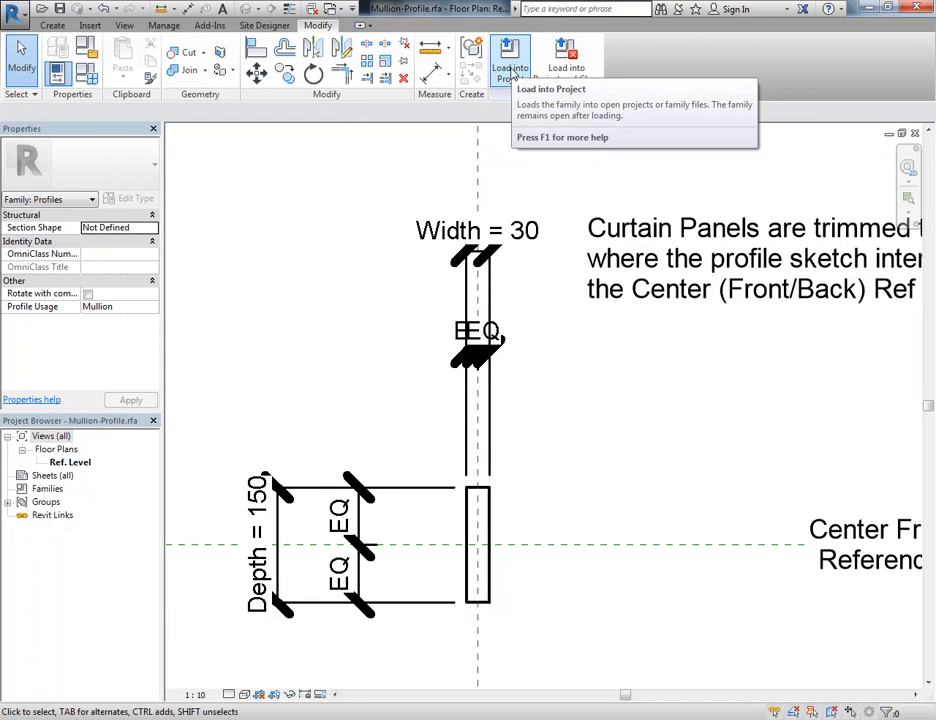
Step: Load the mullion profile family into the Darlington Midrise 2017 Step-04.rvt project
click(510, 72)
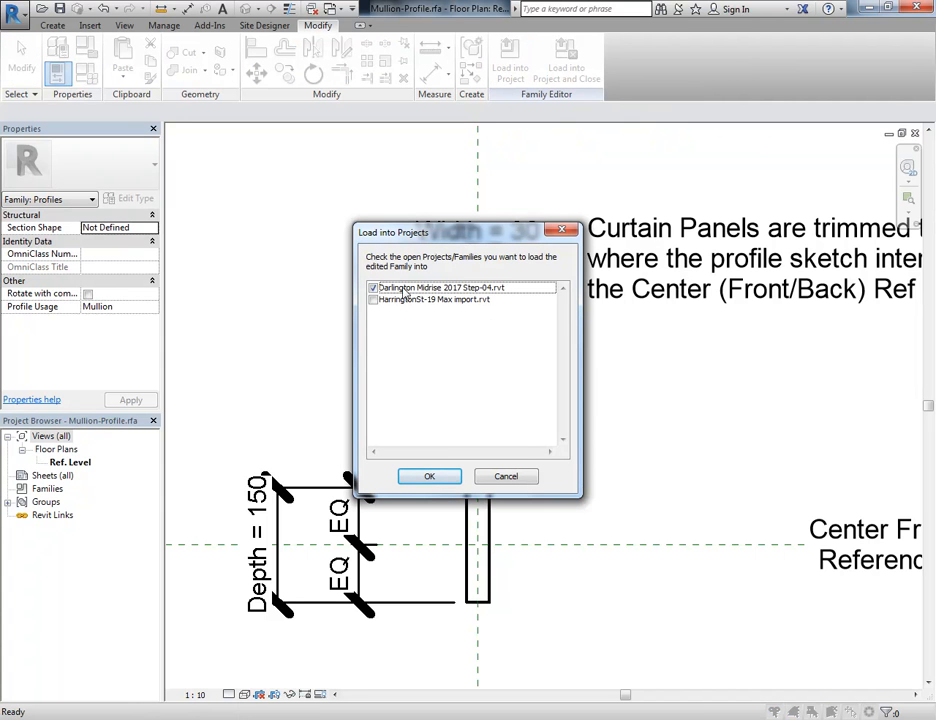
click(404, 289)
click(429, 477)
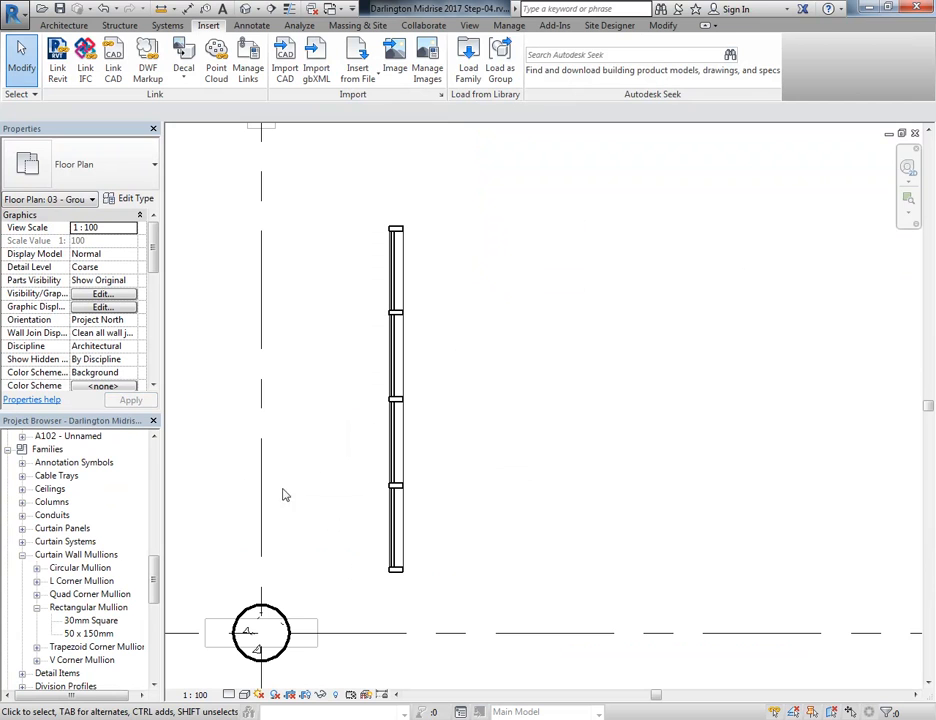
Step: Open the project's default {3D} view
drag(153, 581, 153, 543)
click(53, 490)
scroll(54, 491, up, 2)
scroll(57, 498, up, 1)
double_click(58, 527)
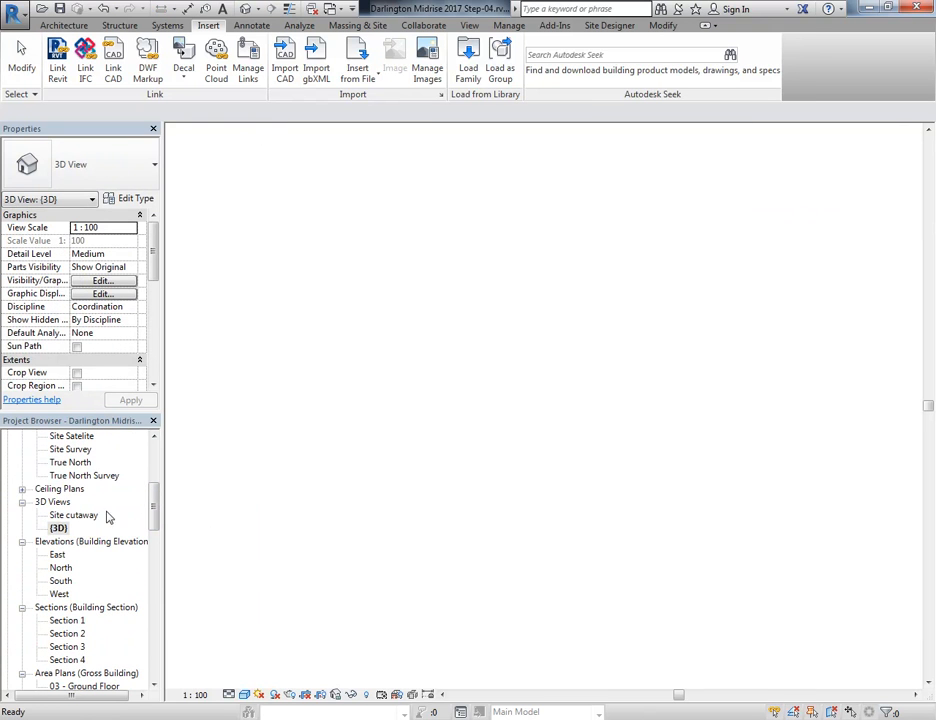
Step: Change the type profile of the facade's 50 x 150mm rectangular mullion to Mullion-Profile : Mullion-Profile
scroll(373, 524, up, 4)
click(372, 559)
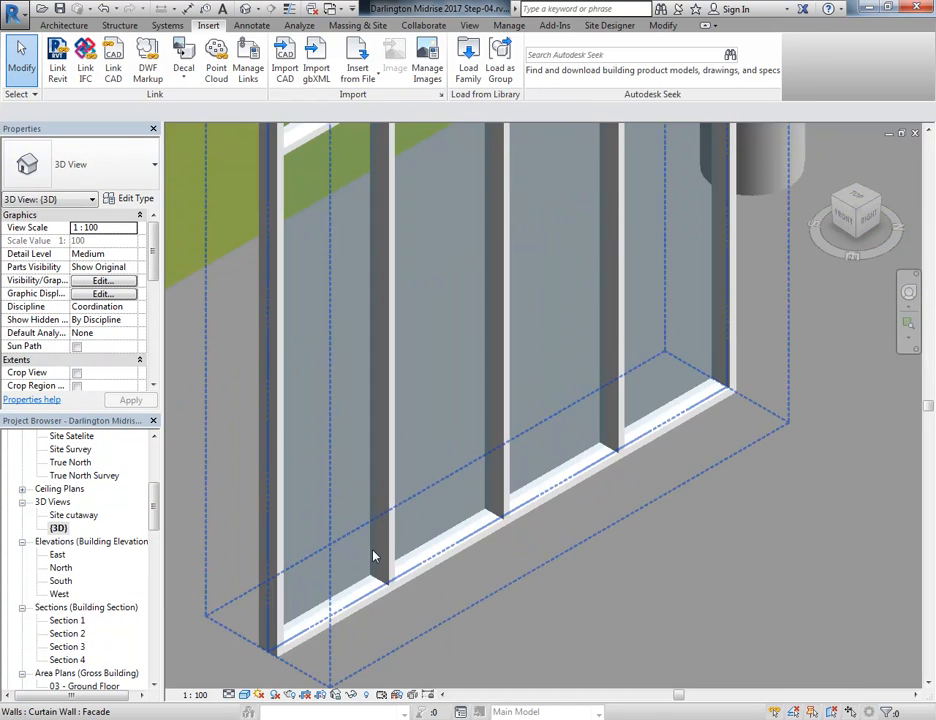
click(392, 551)
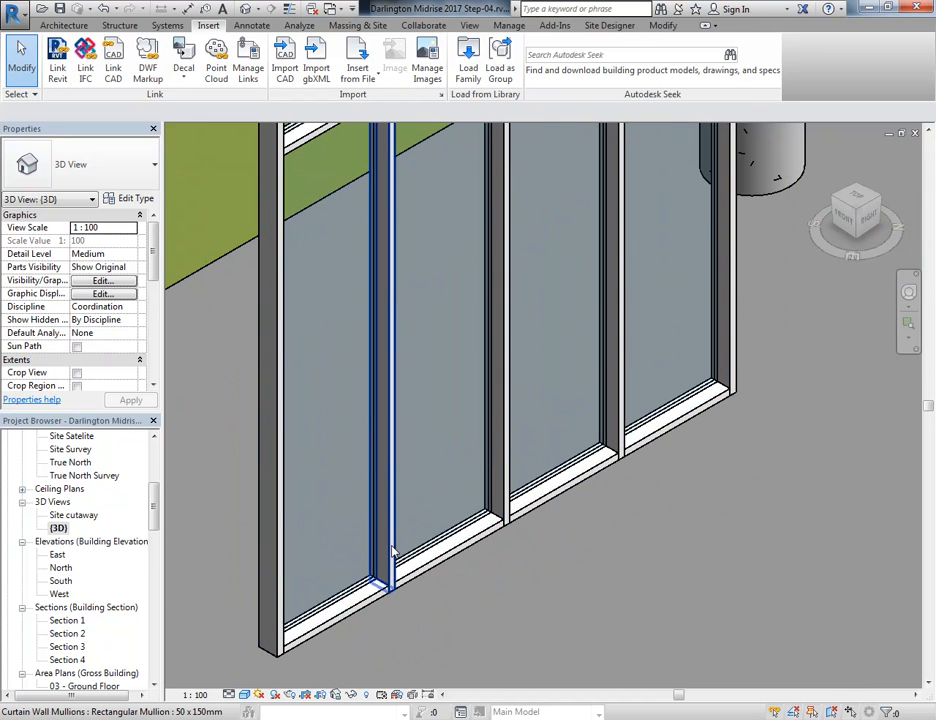
click(392, 551)
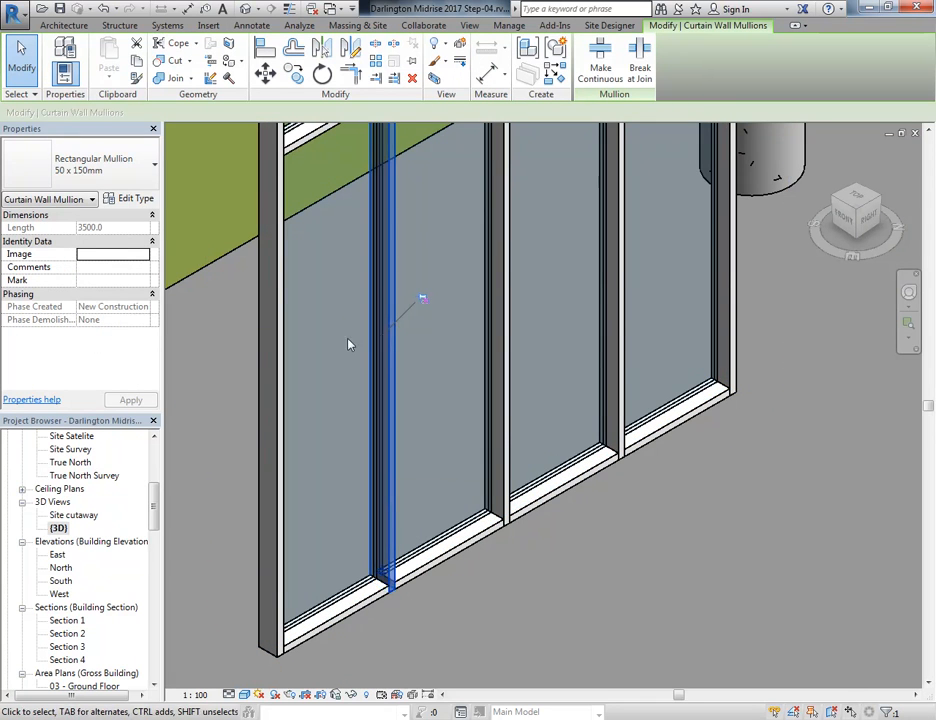
scroll(359, 357, down, 1)
scroll(350, 361, up, 3)
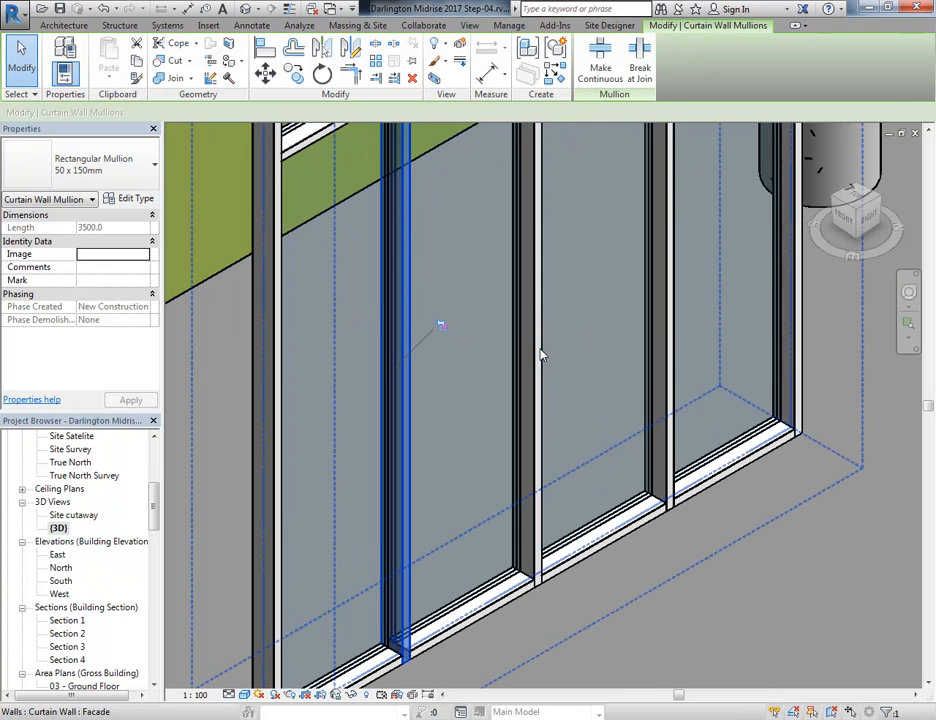
click(530, 290)
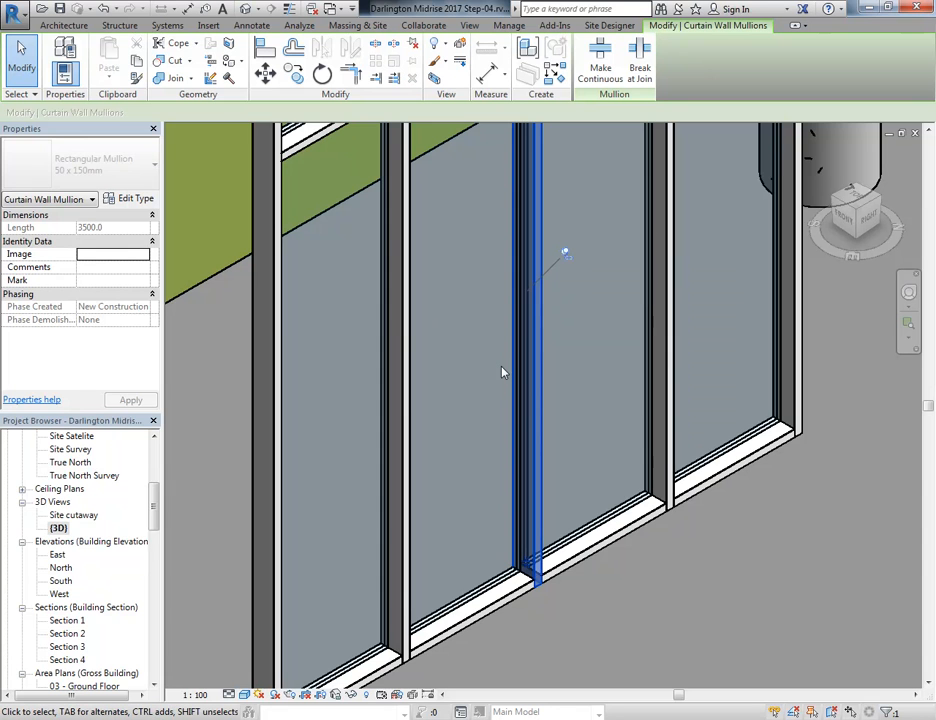
click(400, 493)
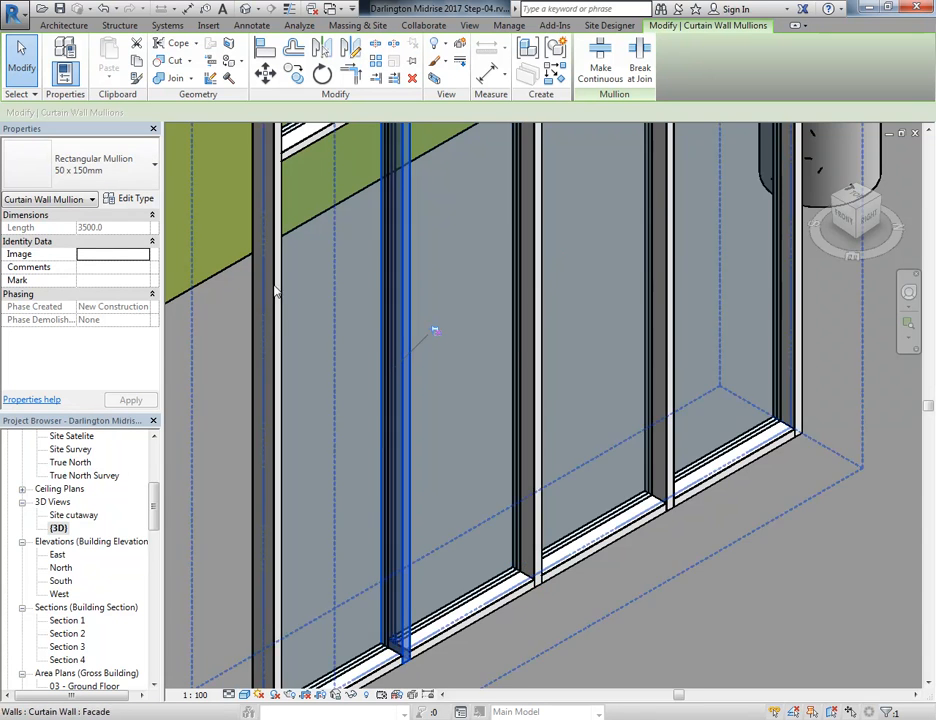
scroll(345, 390, down, 3)
scroll(382, 432, up, 4)
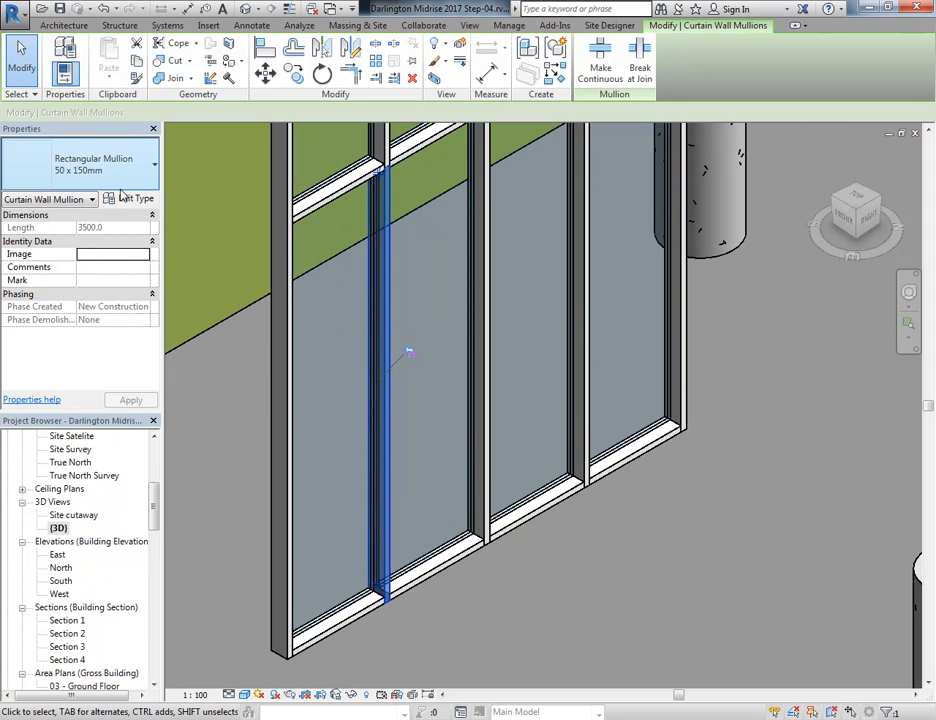
click(127, 201)
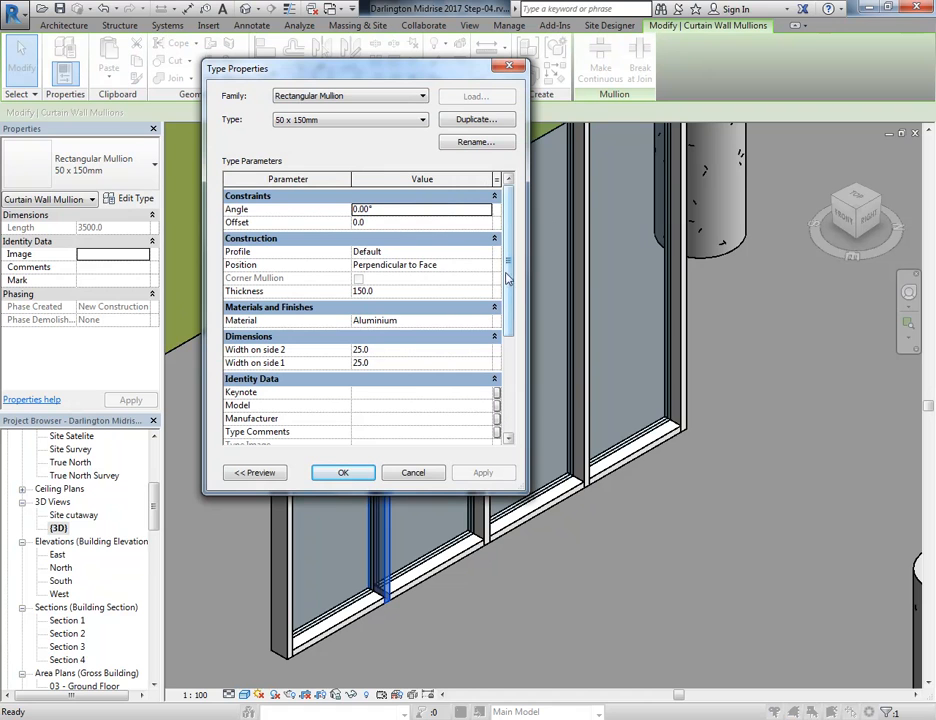
click(430, 255)
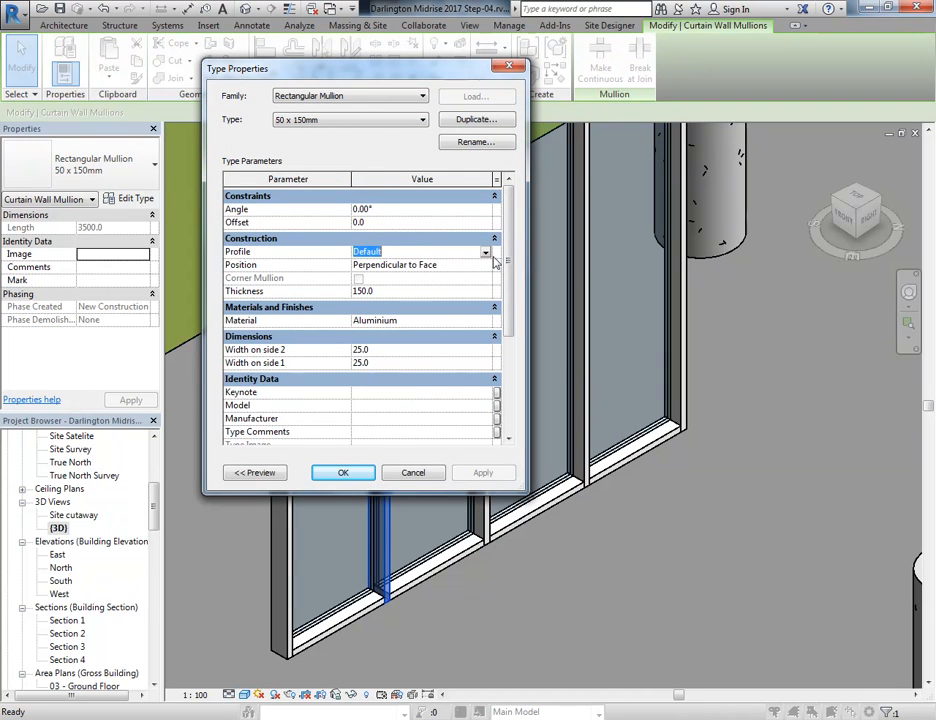
click(485, 254)
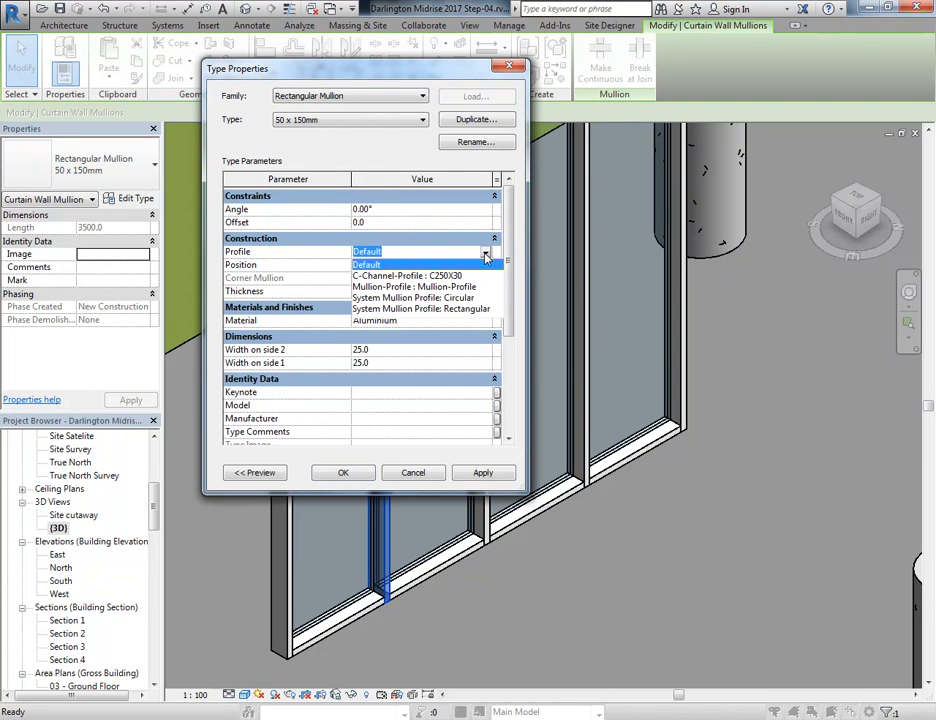
click(377, 288)
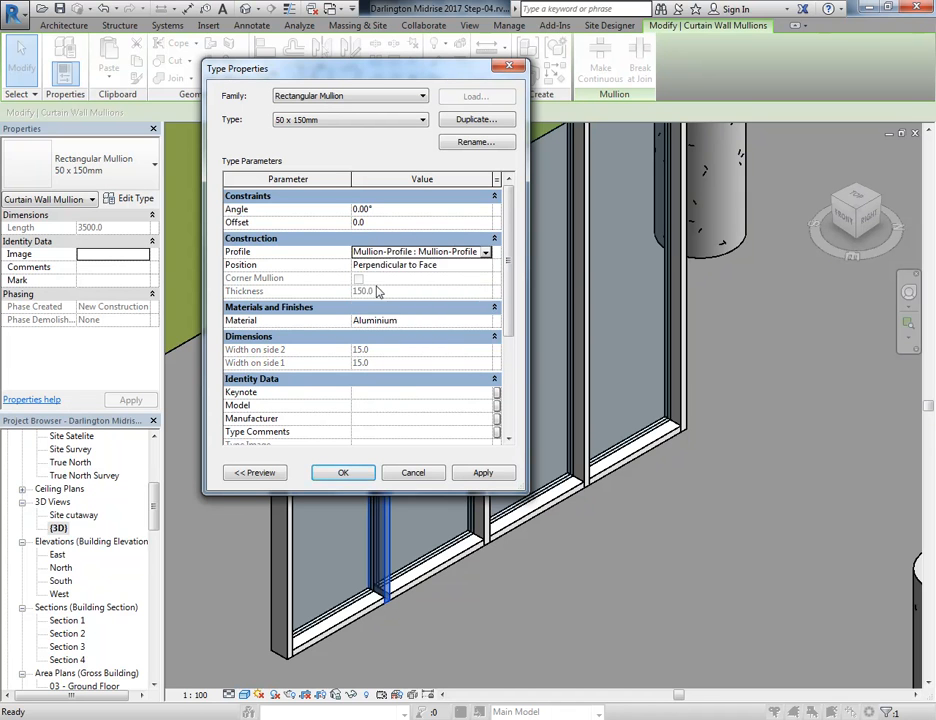
click(343, 472)
scroll(340, 600, up, 3)
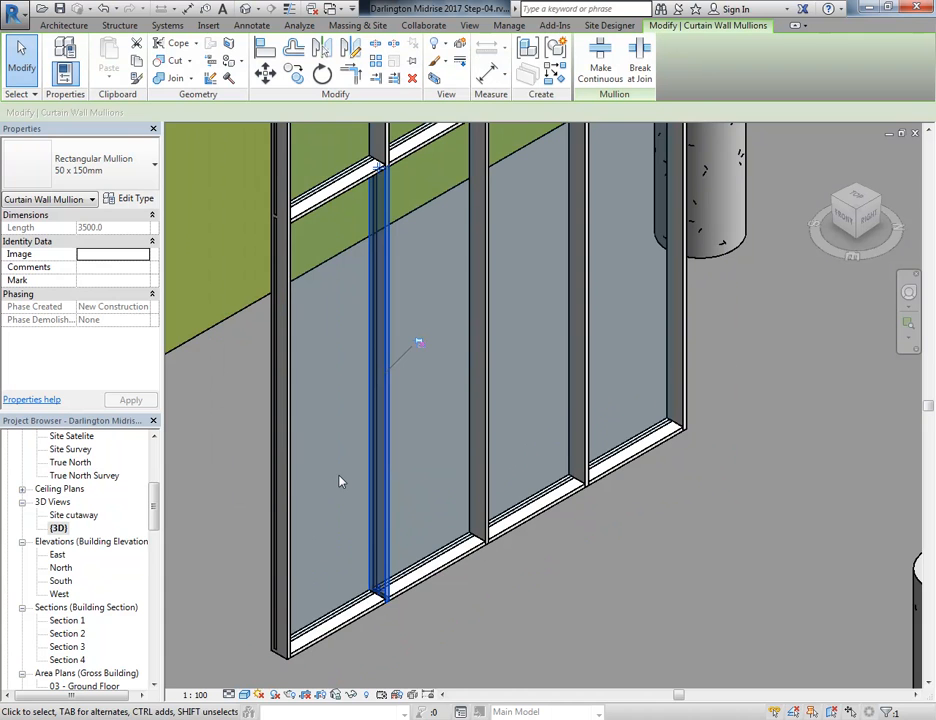
scroll(339, 482, down, 4)
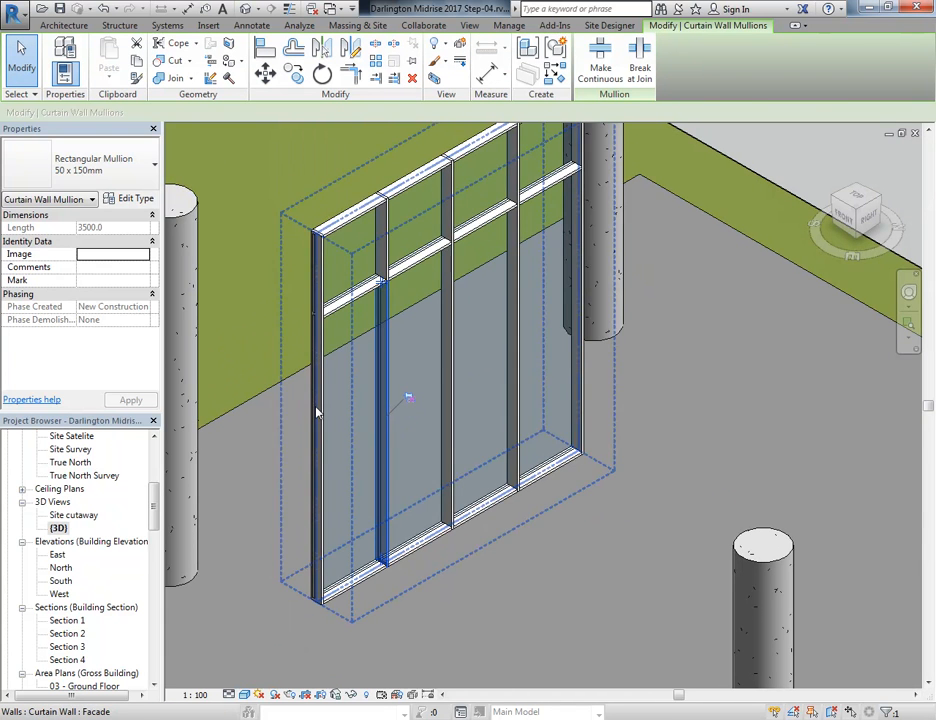
Step: Review the vertical and horizontal mullion types assigned in the Facade curtain wall's type properties
click(318, 412)
click(129, 198)
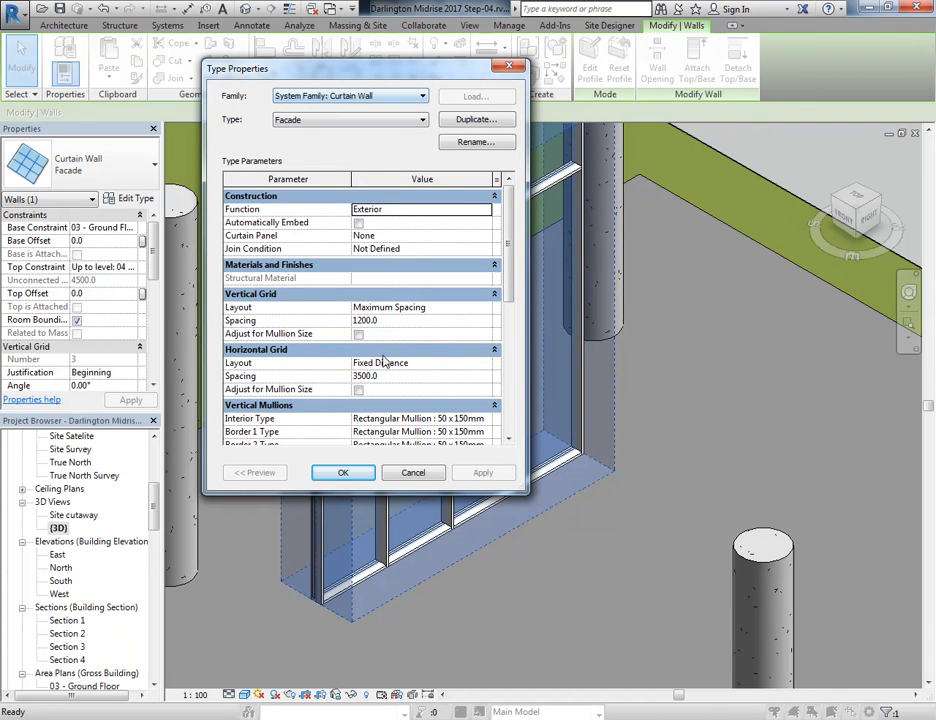
scroll(427, 397, down, 2)
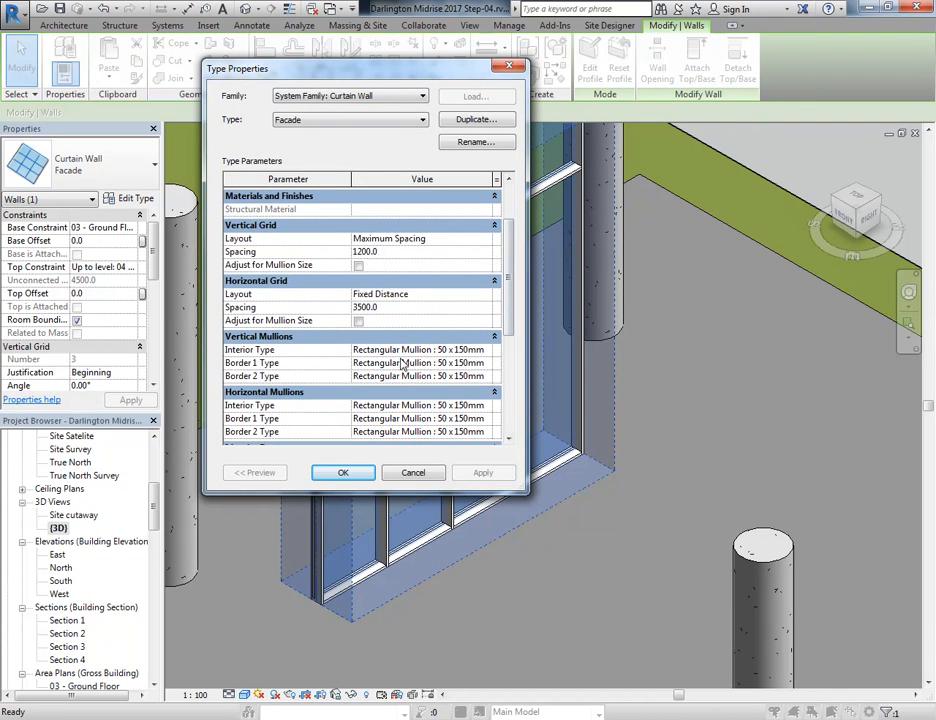
click(343, 472)
key(Escape)
Step: Rename the facade's 50 x 150mm Rectangular Mullion type as 30 x 150mm
scroll(370, 539, up, 4)
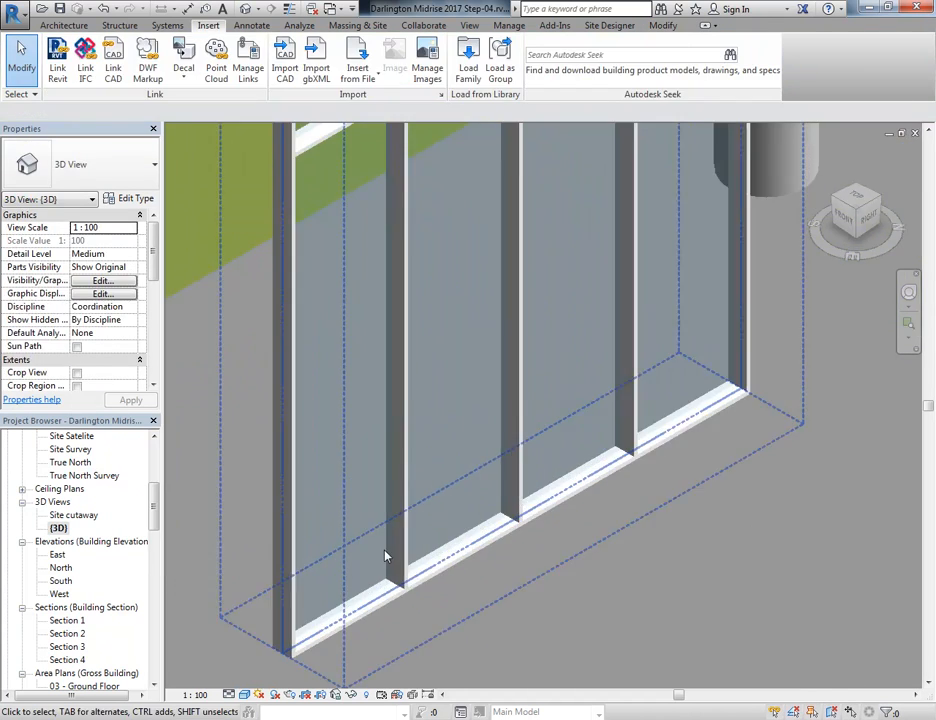
key(Tab)
click(406, 554)
click(131, 199)
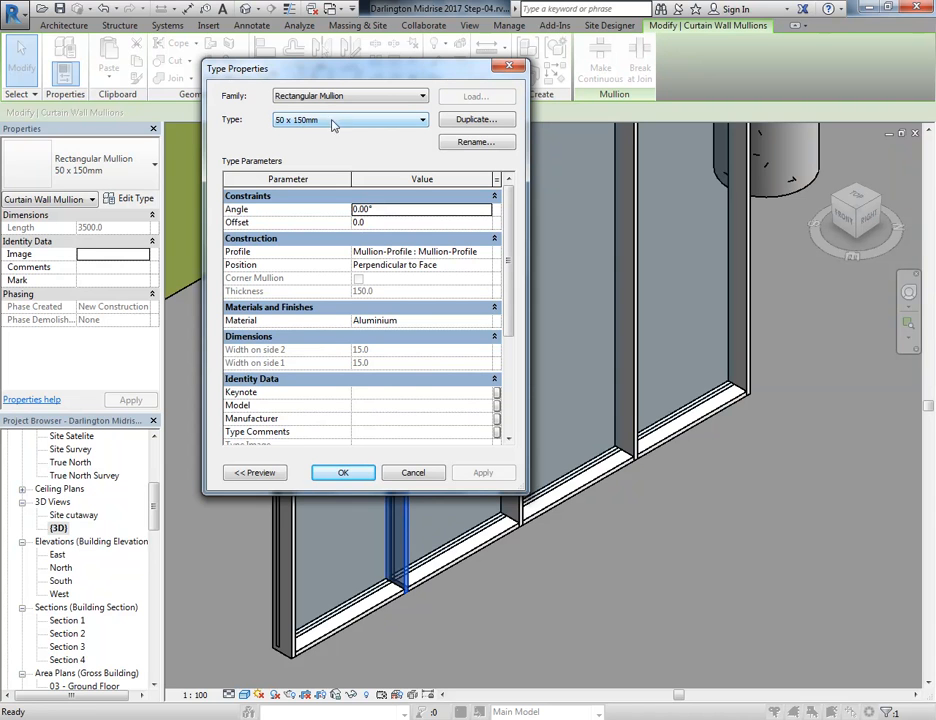
click(470, 146)
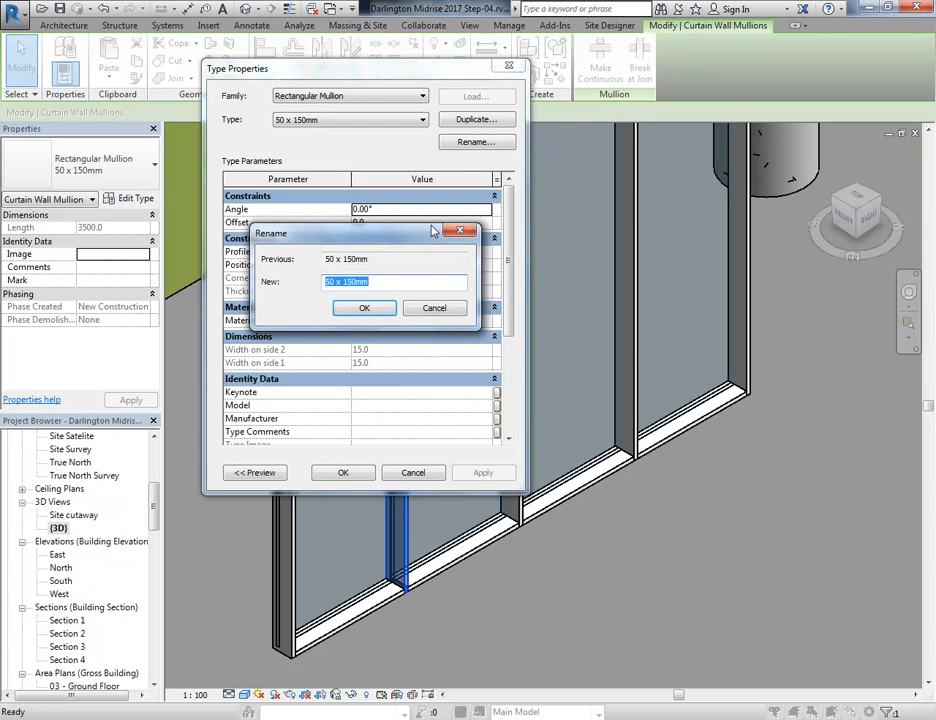
drag(333, 284, 257, 273)
text(30)
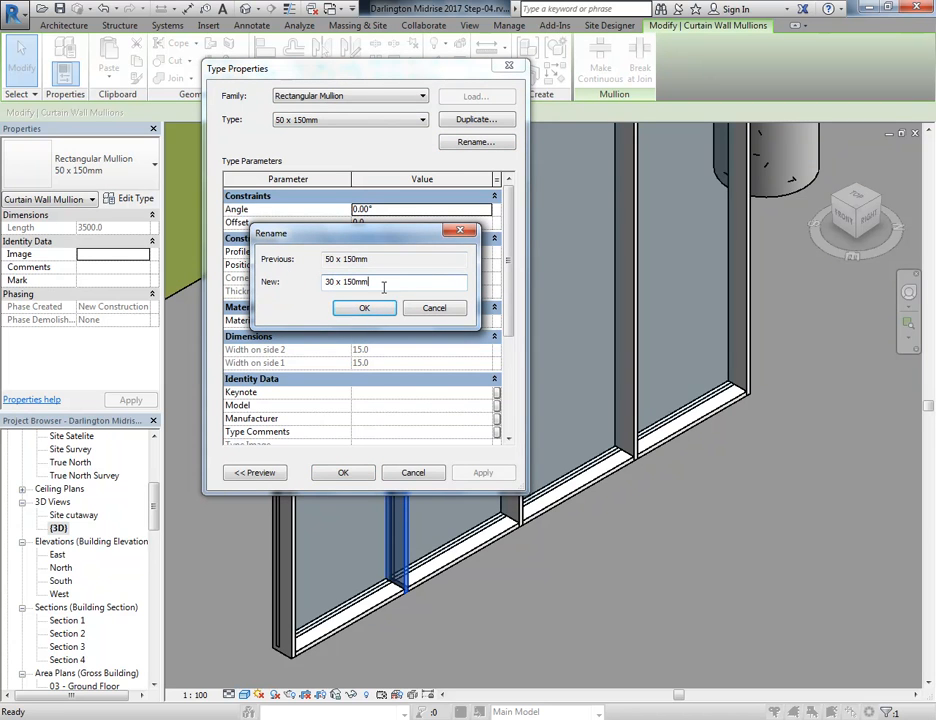
click(362, 310)
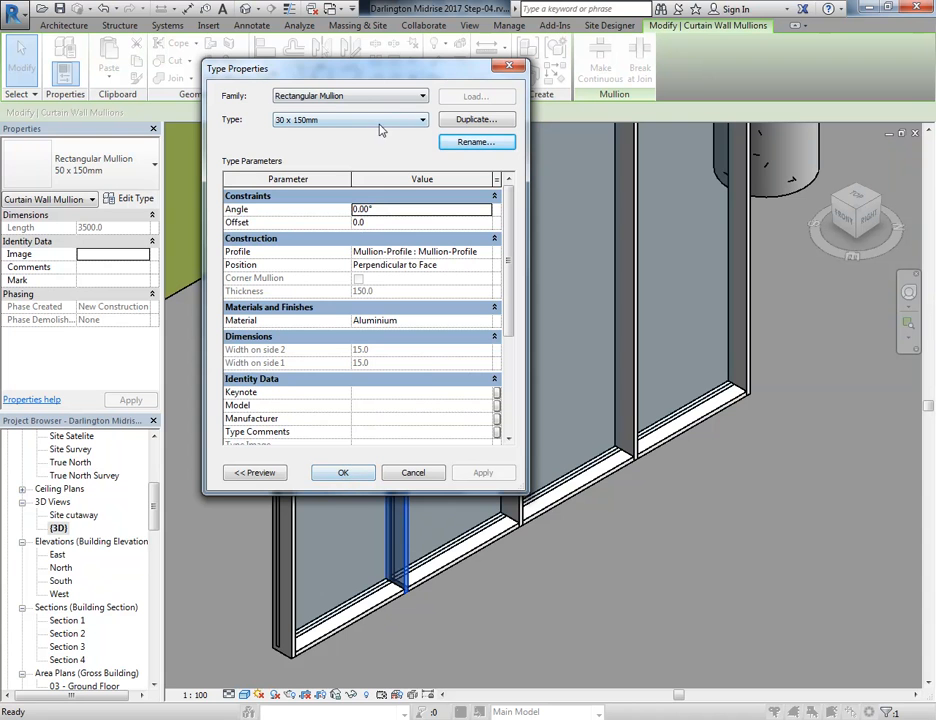
click(340, 472)
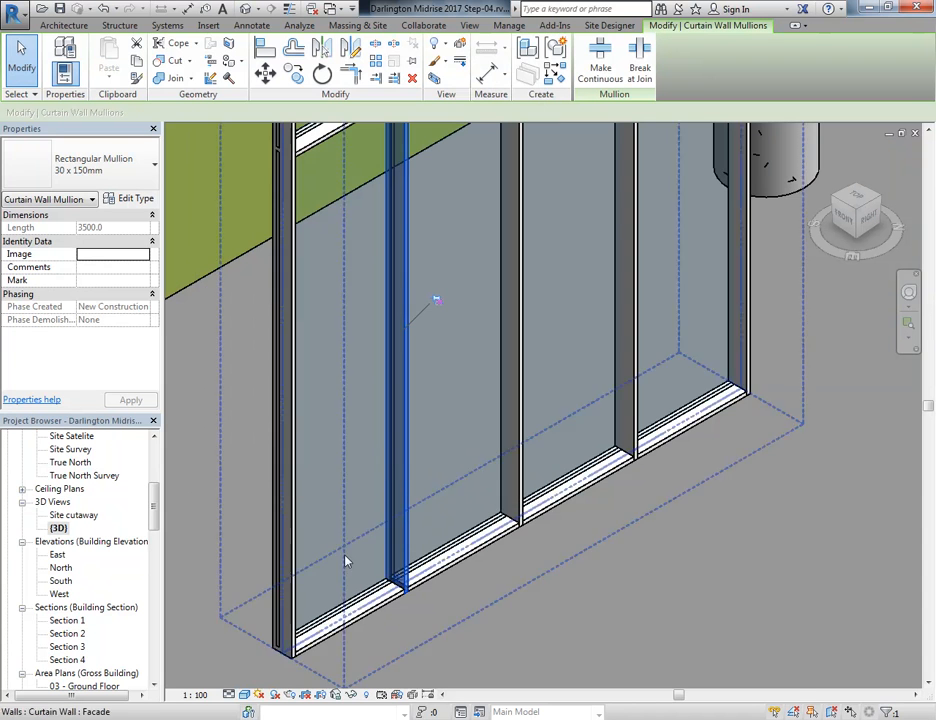
Step: Examine the facade curtain wall's mullions from the front and back, at the upper transom and the base
click(218, 436)
scroll(240, 438, down, 2)
middle_drag(245, 353, 292, 380)
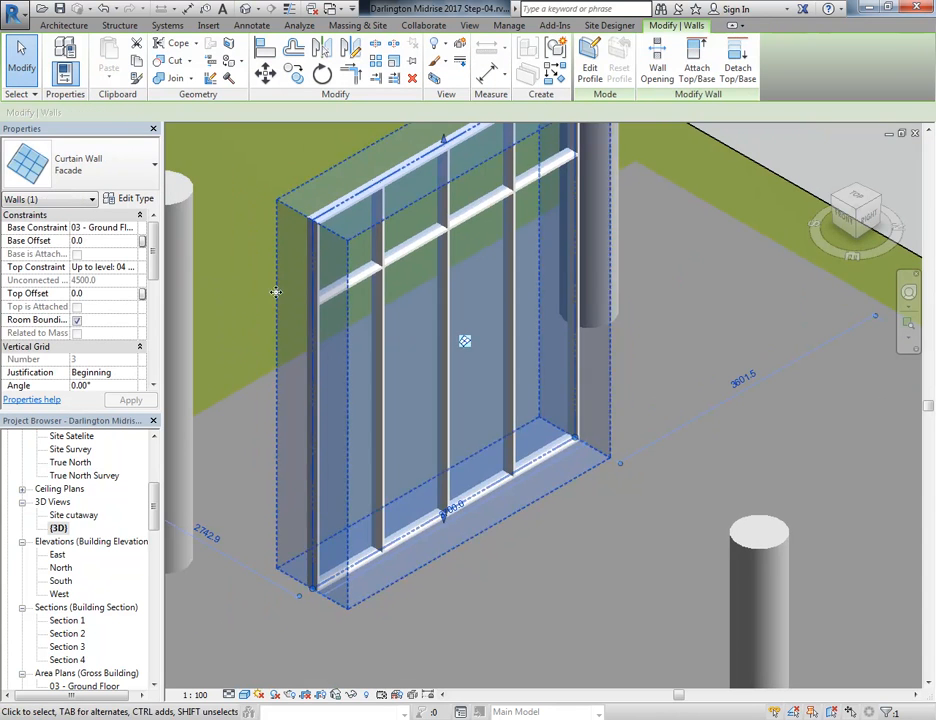
click(227, 184)
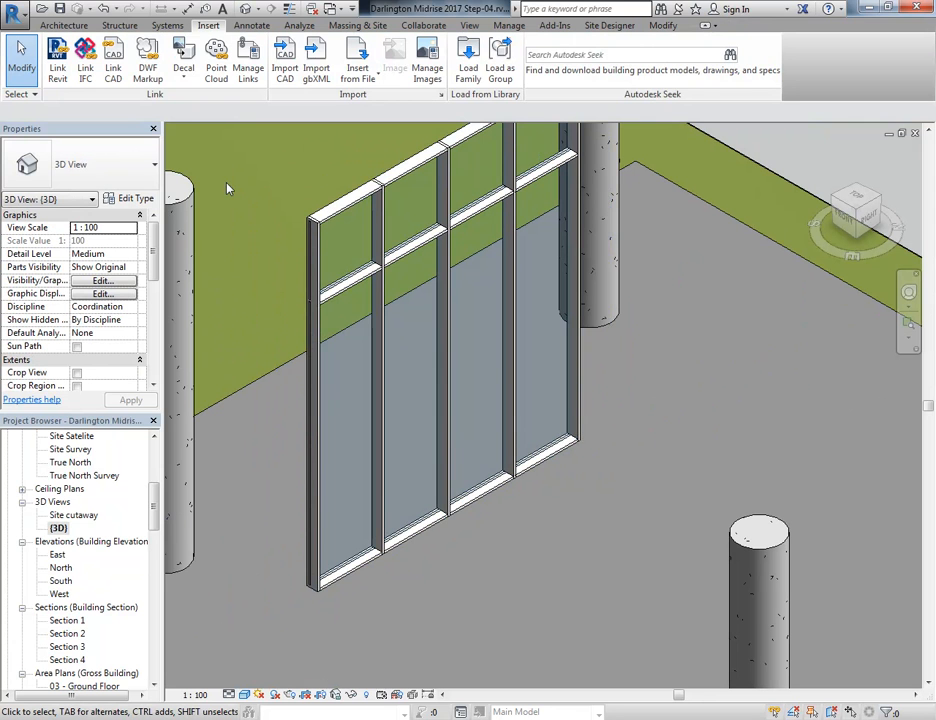
click(309, 493)
shift+middle_drag(303, 454, 278, 441)
key(Escape)
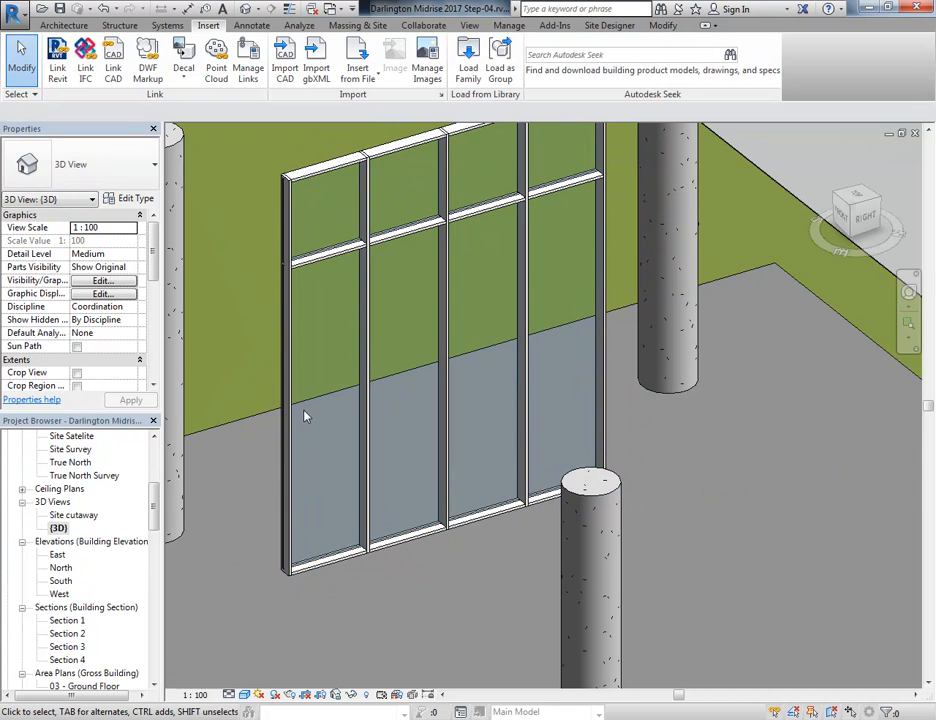
shift+middle_drag(306, 417, 710, 395)
scroll(330, 250, up, 3)
middle_drag(278, 195, 325, 321)
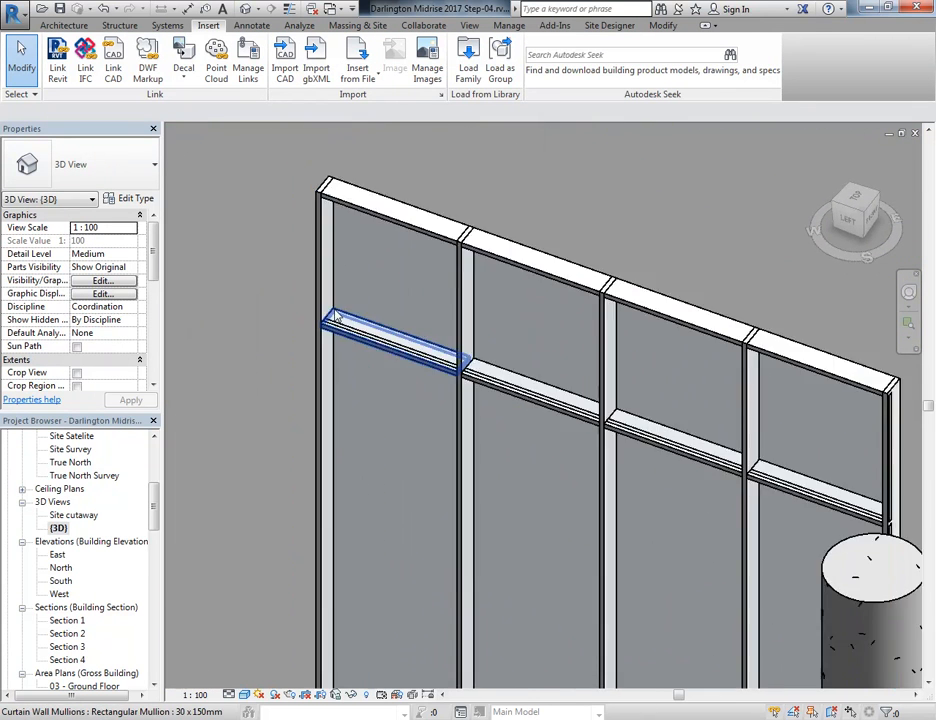
scroll(335, 317, up, 3)
scroll(335, 315, down, 4)
middle_drag(317, 276, 292, 168)
mouse_move(324, 497)
middle_down()
mouse_move(320, 435)
mouse_move(349, 351)
middle_up()
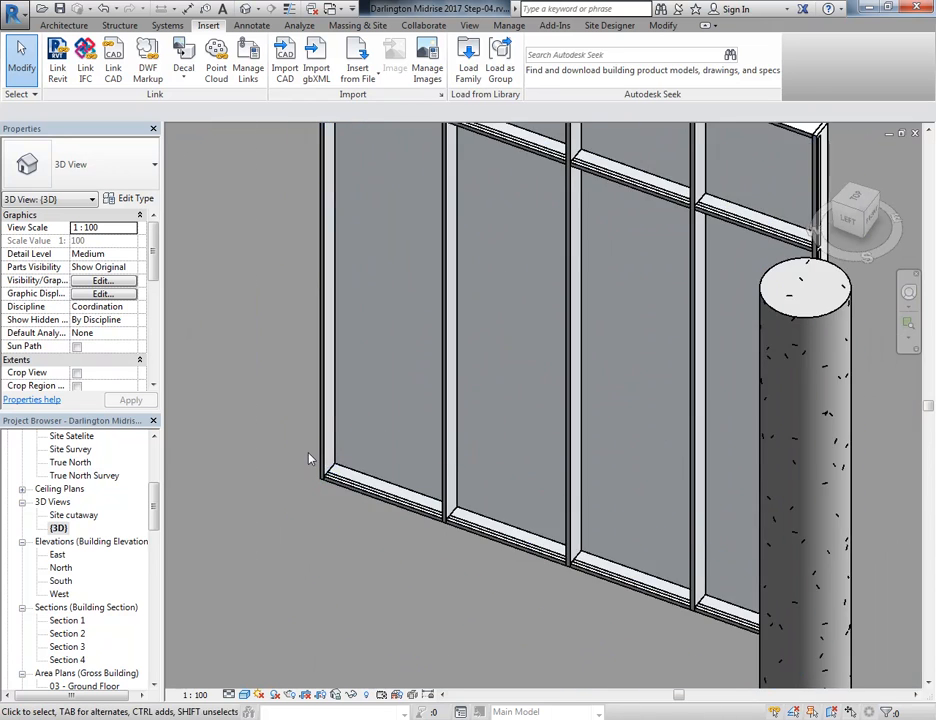
scroll(322, 460, up, 3)
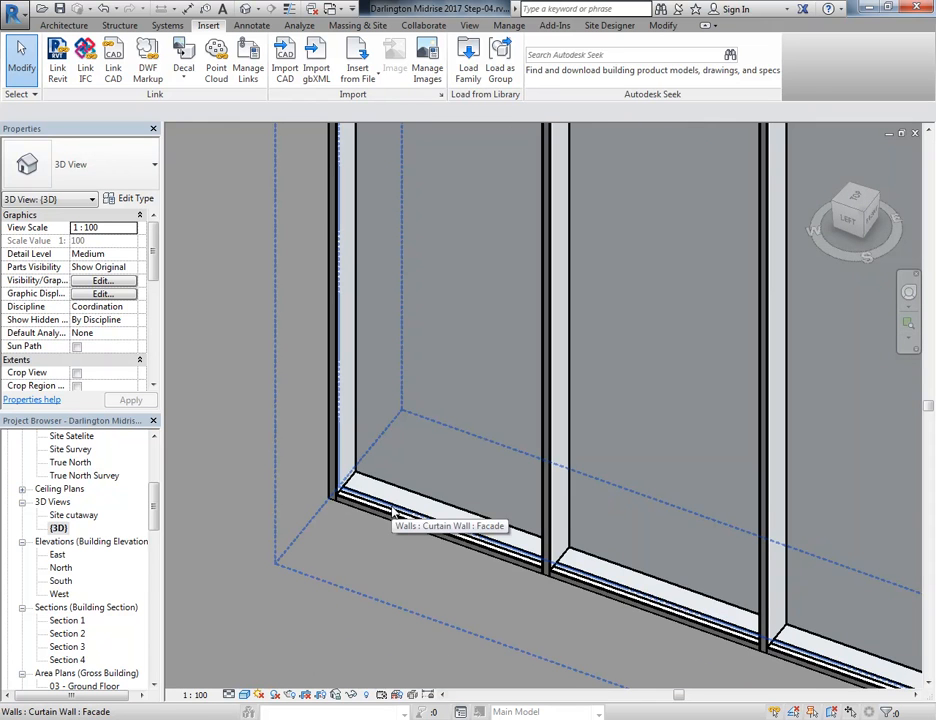
Step: Inspect how the lower glazed panel sits within the mullion profile at the base of the facade
click(392, 501)
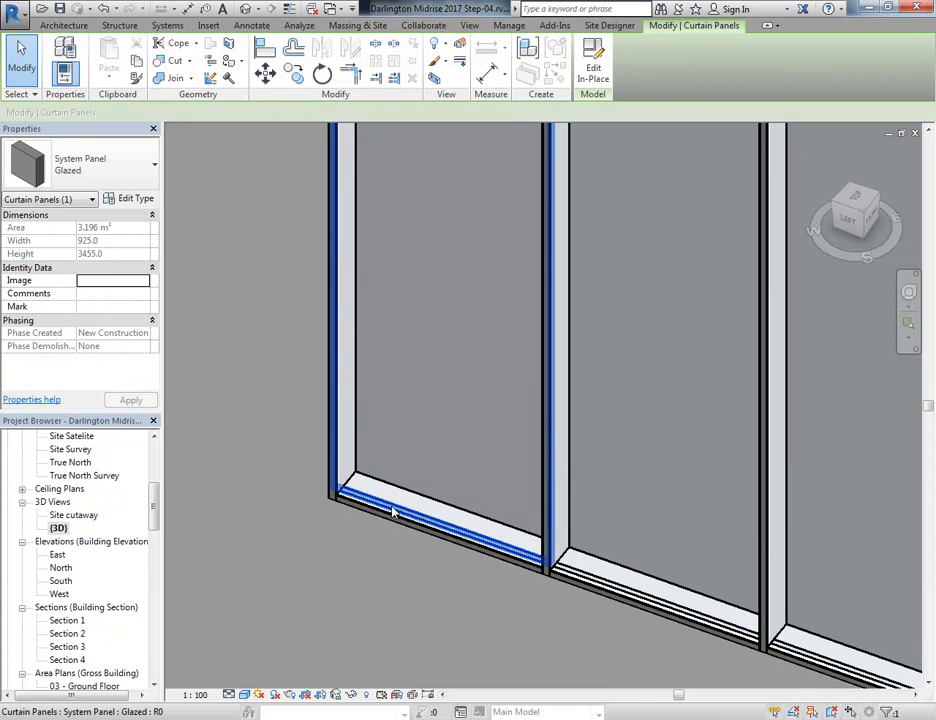
scroll(380, 462, down, 5)
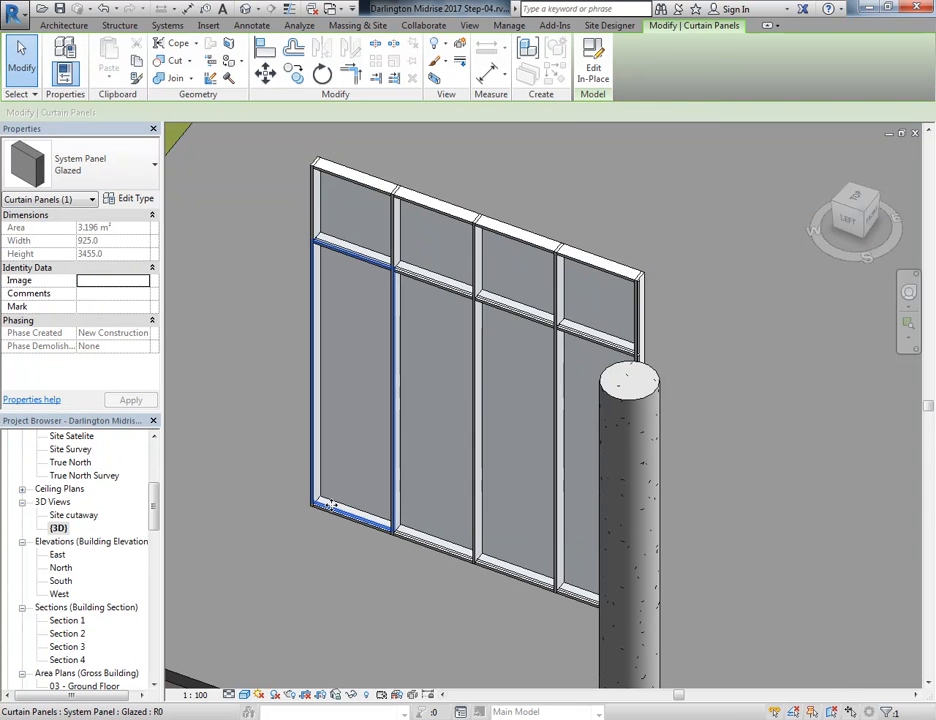
scroll(330, 504, up, 4)
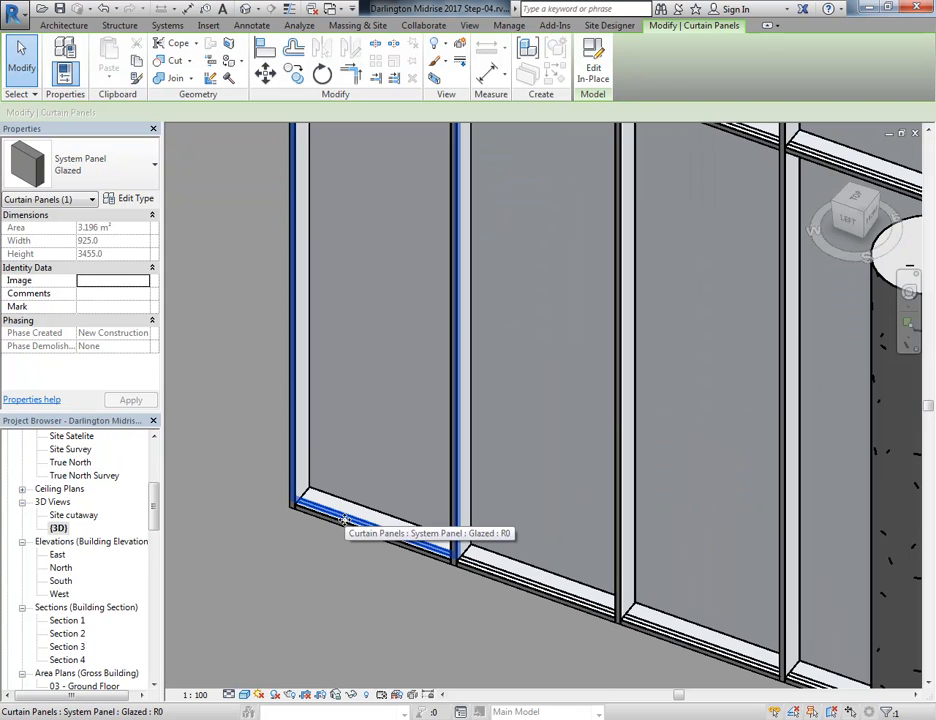
click(254, 424)
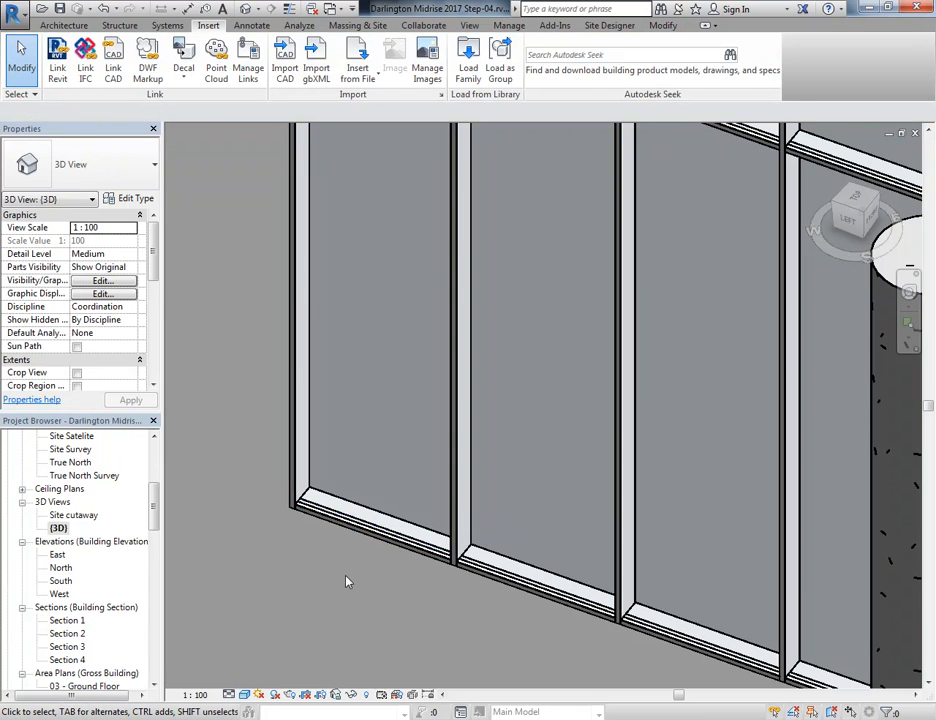
scroll(250, 410, up, 4)
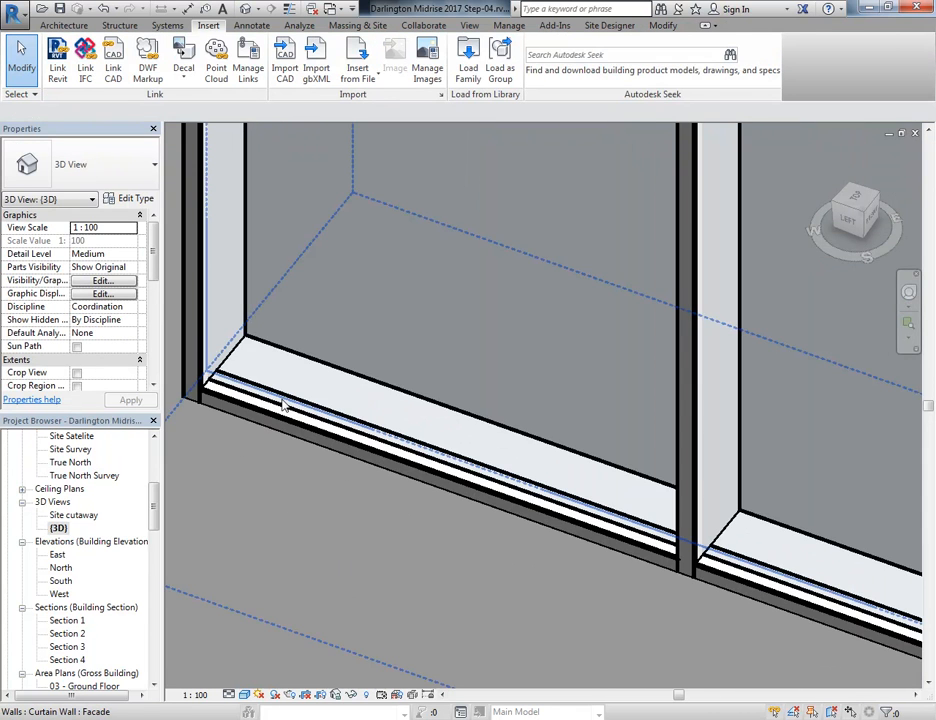
key(Tab)
click(283, 405)
key(Escape)
Step: Open the 03 - Ground Floor plan with the facade's mullion and glazing shown in close-up
scroll(82, 490, up, 5)
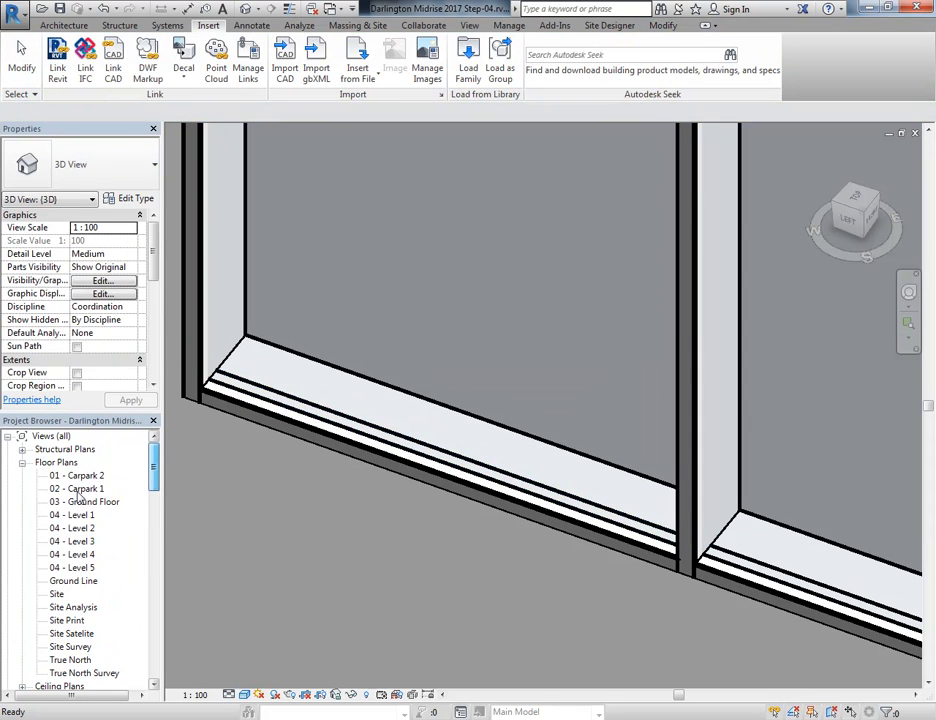
double_click(82, 504)
scroll(377, 478, up, 1)
scroll(377, 478, up, 8)
scroll(393, 328, up, 3)
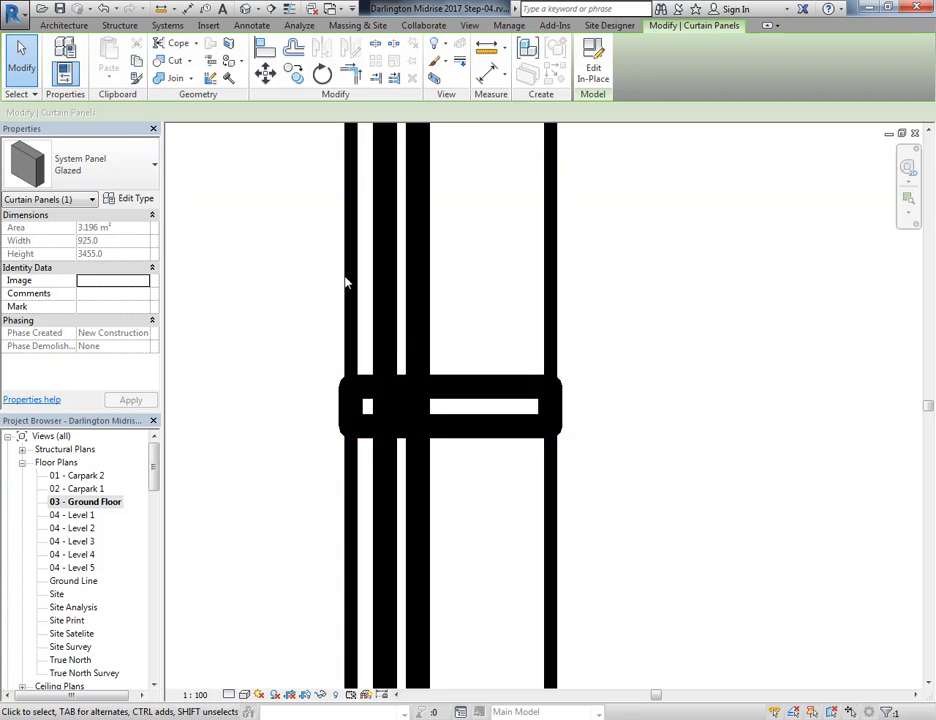
Step: Examine the position of the end glazed panel relative to the facade mullions in plan
scroll(355, 297, down, 3)
middle_drag(357, 160, 313, 351)
scroll(313, 351, down, 2)
middle_drag(306, 169, 324, 336)
scroll(326, 330, down, 1)
middle_drag(344, 140, 329, 360)
scroll(329, 360, up, 1)
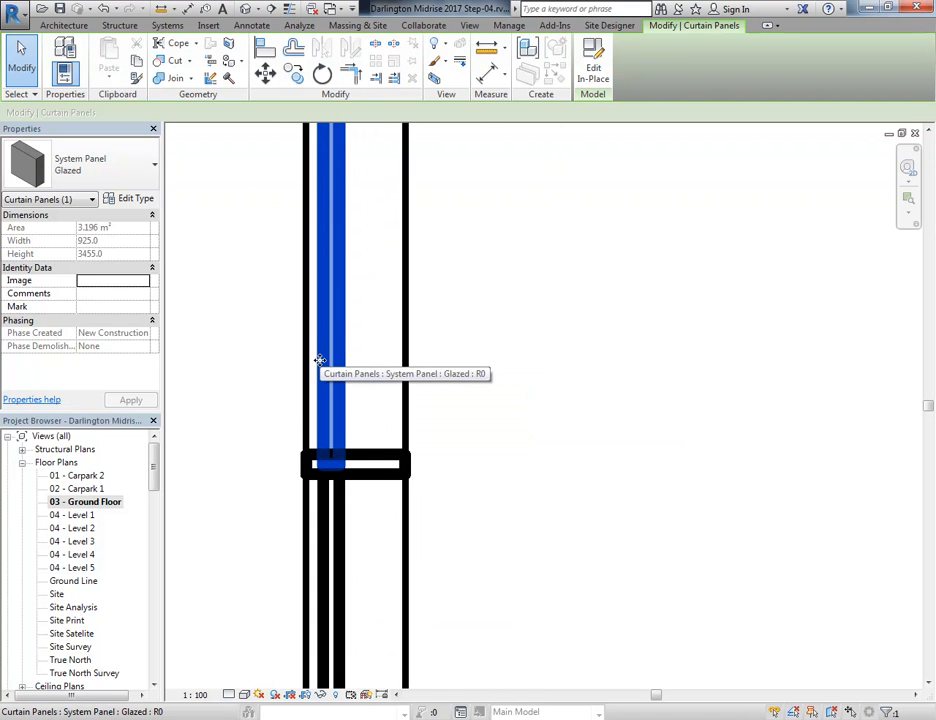
scroll(252, 320, down, 1)
middle_drag(254, 328, 308, 468)
scroll(353, 455, down, 2)
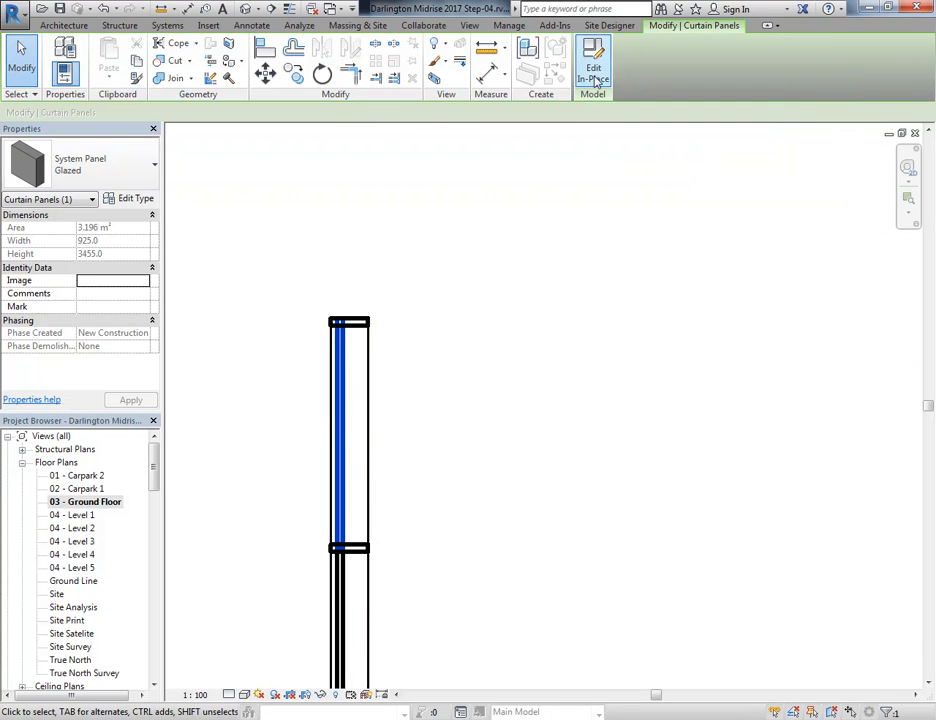
scroll(315, 385, up, 1)
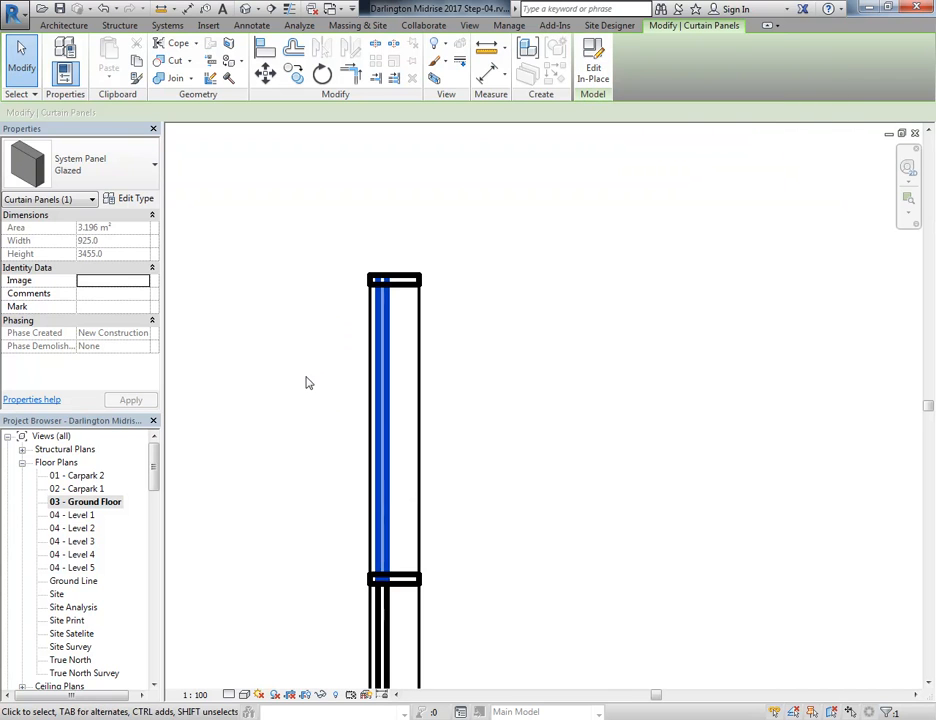
Step: Review the type properties of the System Panel Glazed used in the facade, including its offset and thickness
click(133, 199)
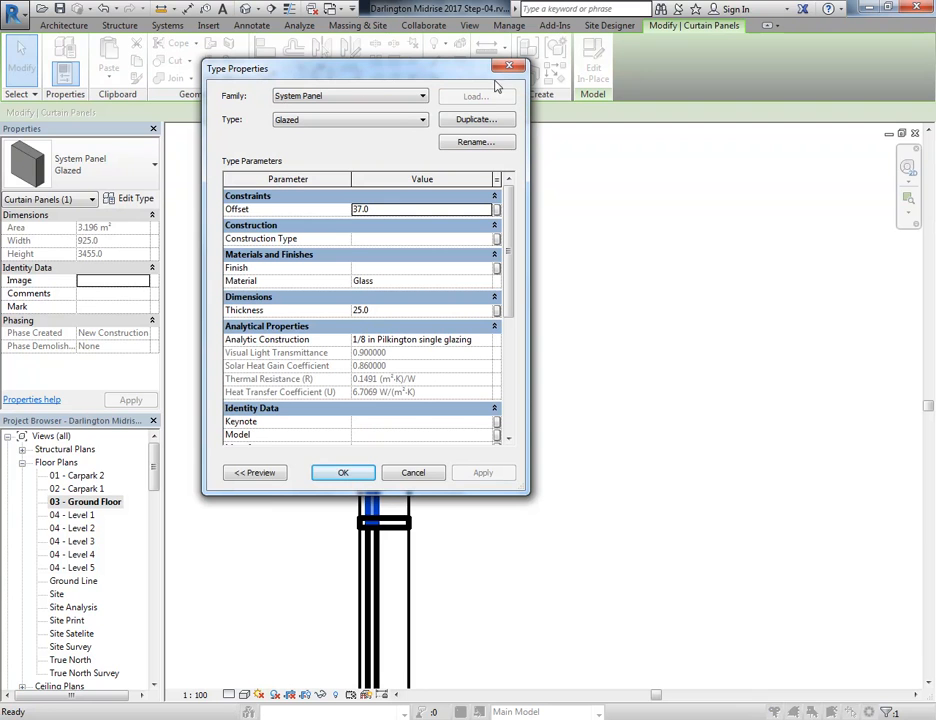
drag(384, 74, 354, 83)
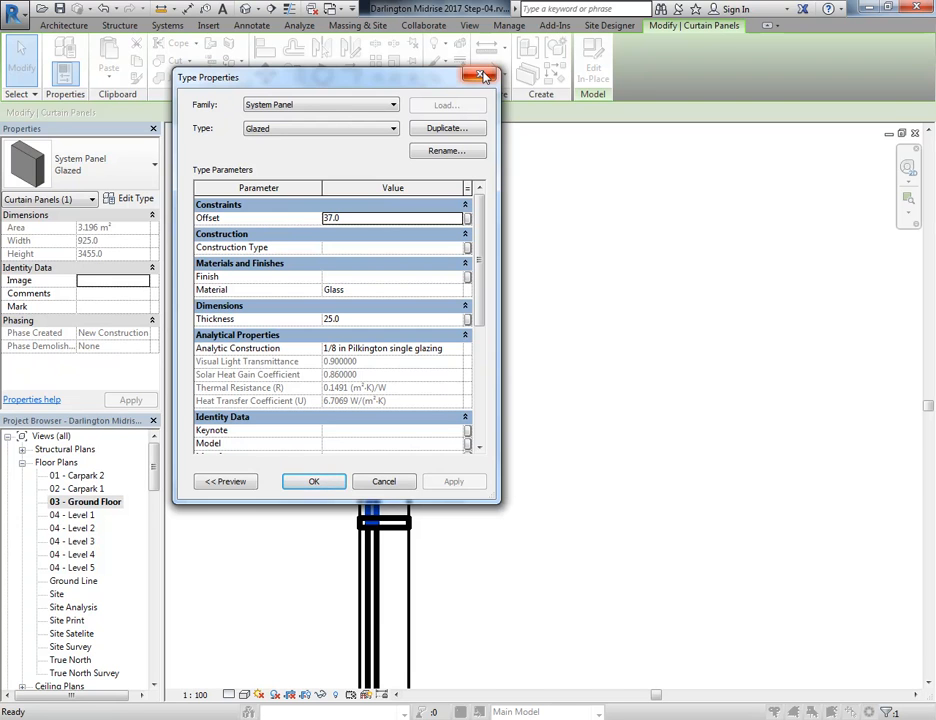
click(480, 74)
click(539, 440)
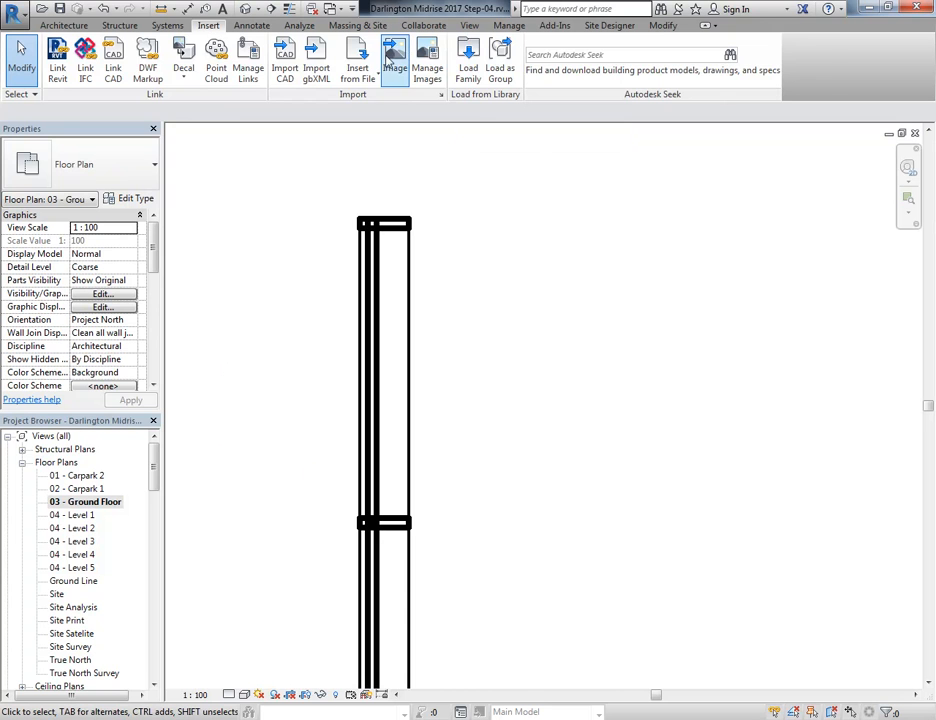
Step: Load the curtain wall panel family Door - Single Glass - Framed - d-pull (AUS).rfa from the Curtain Wall Panels library folder
click(467, 62)
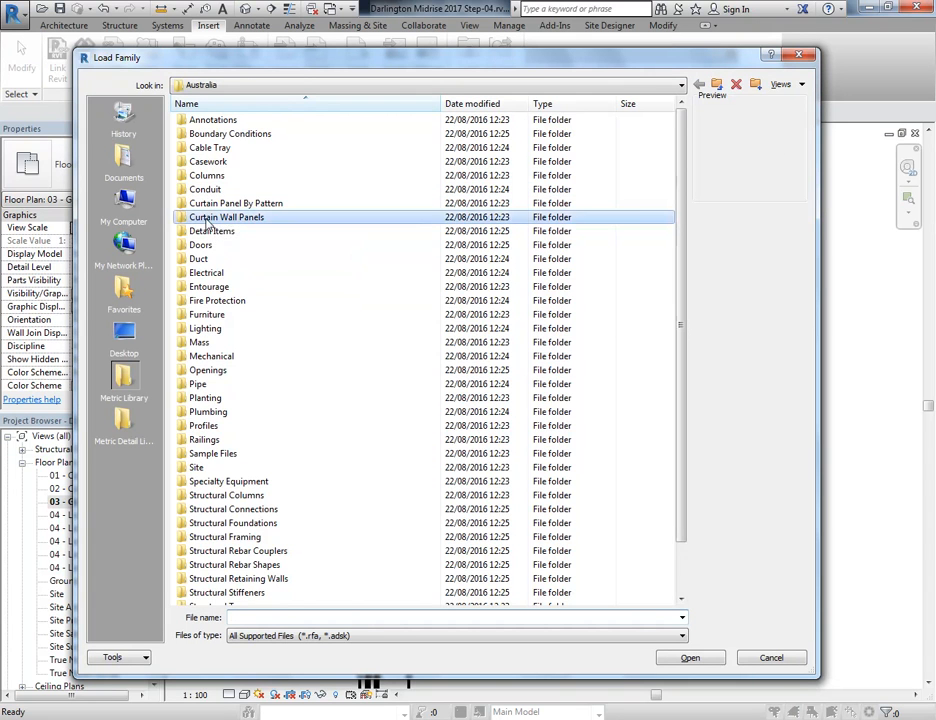
double_click(208, 219)
click(245, 120)
click(236, 133)
click(222, 175)
click(194, 231)
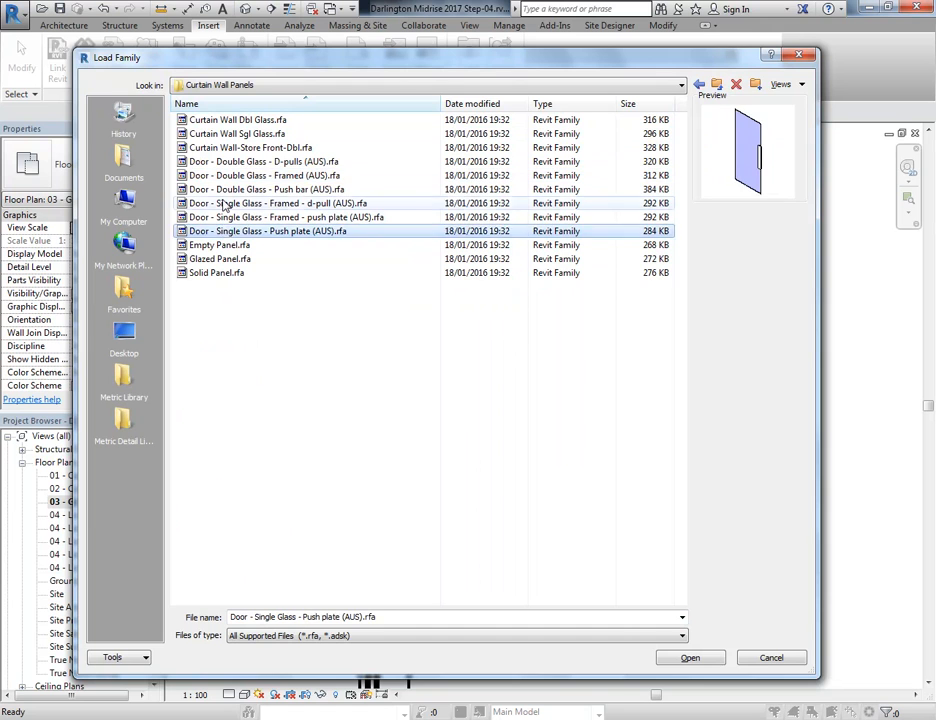
click(194, 203)
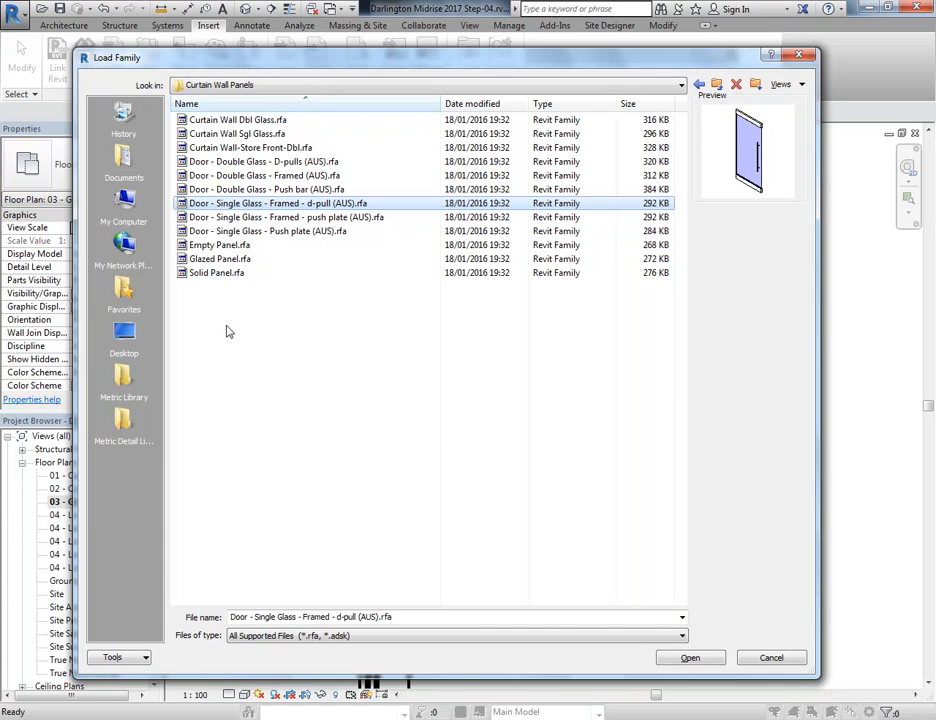
double_click(221, 206)
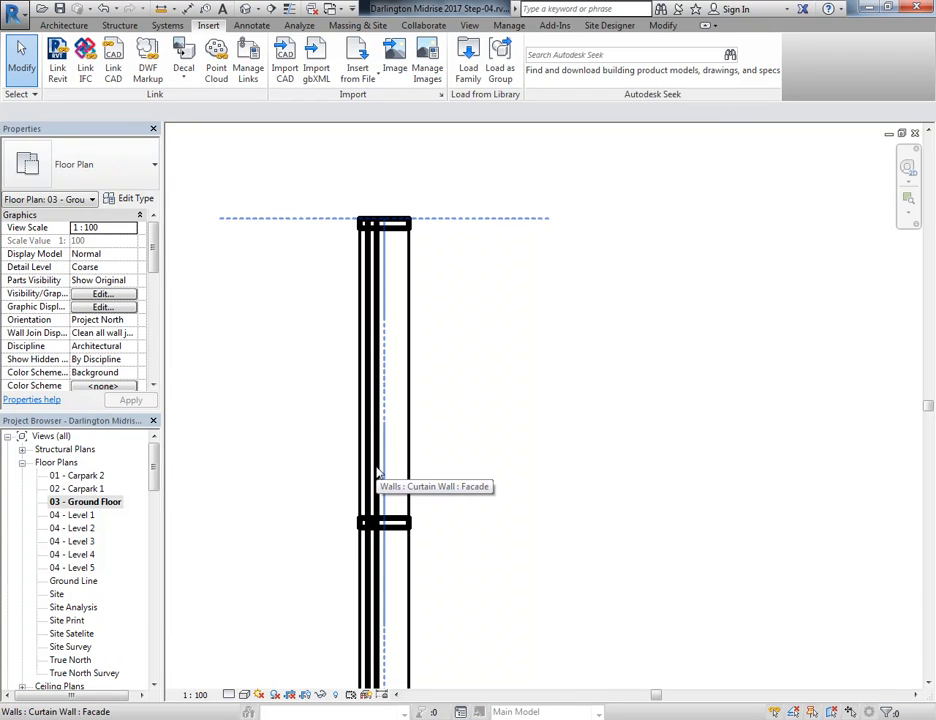
Step: Review the family, type and load options in the type properties of the facade's end glazed panel
key(Tab)
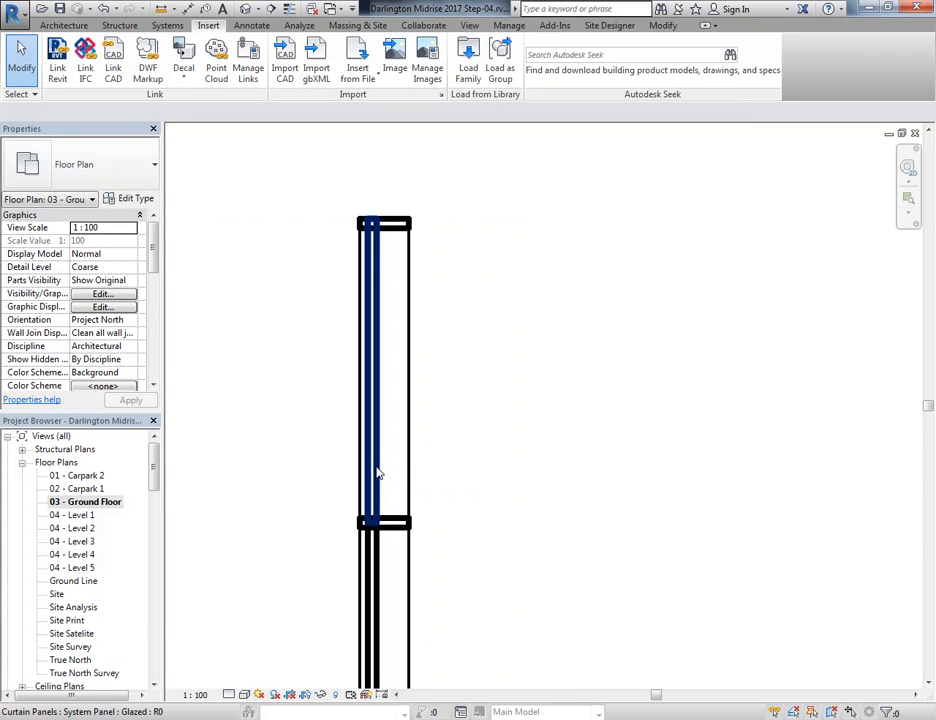
click(378, 473)
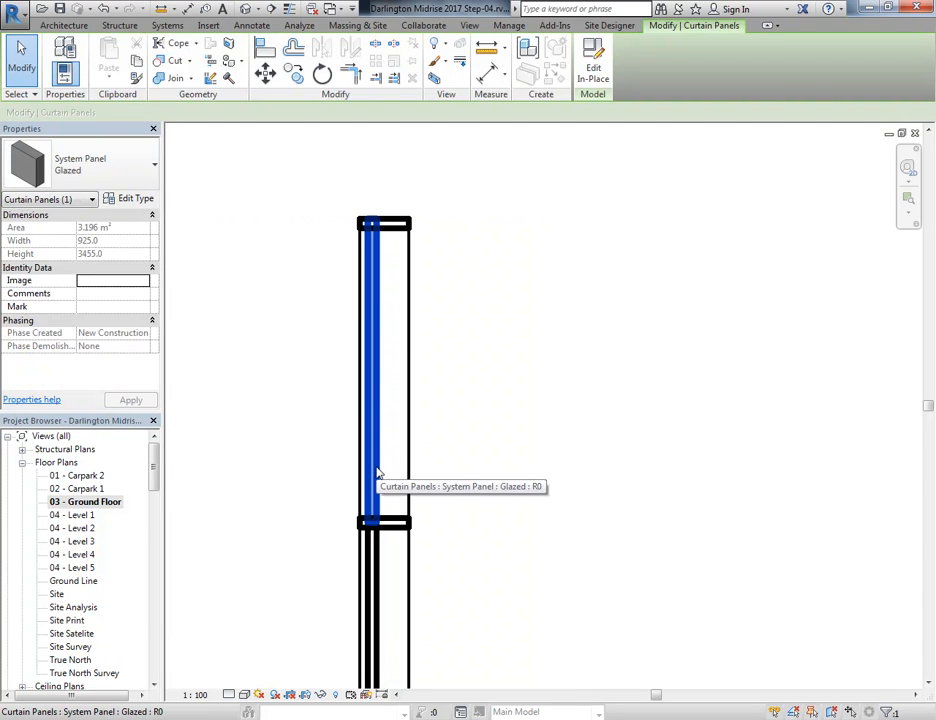
click(125, 199)
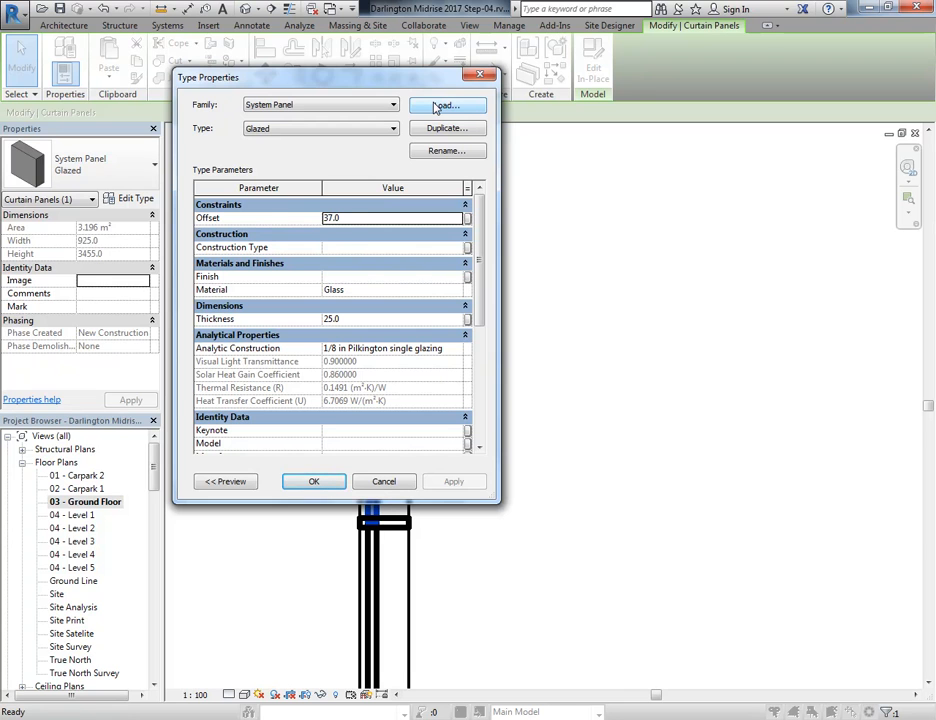
click(290, 327)
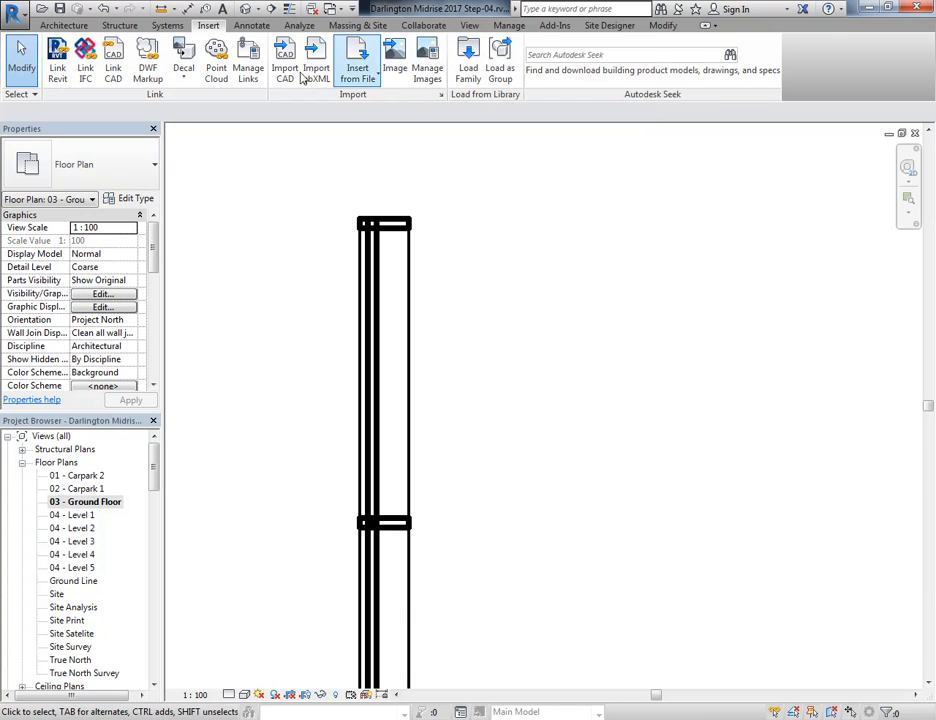
Step: Load Solid Panel.rfa from the Curtain Wall Panels library folder and apply it to the facade's end glazed panel
click(40, 22)
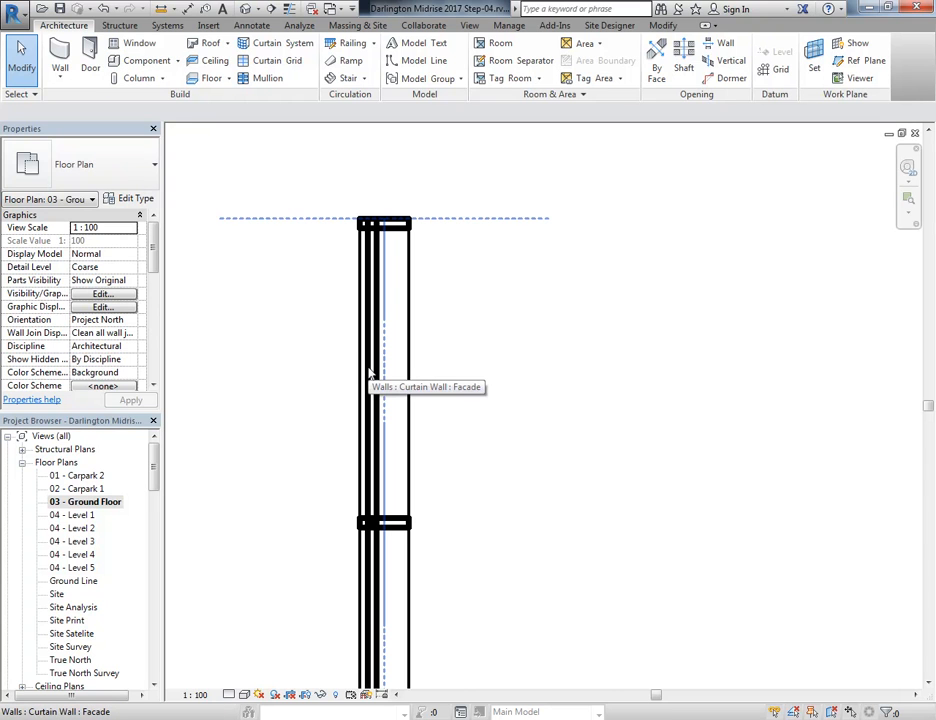
key(Tab)
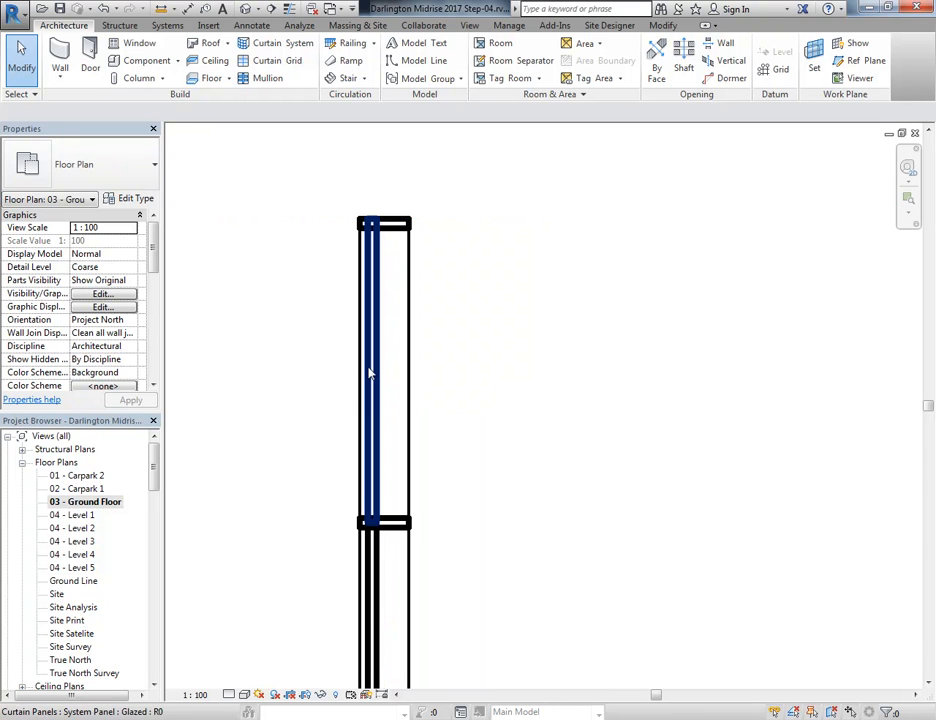
click(369, 372)
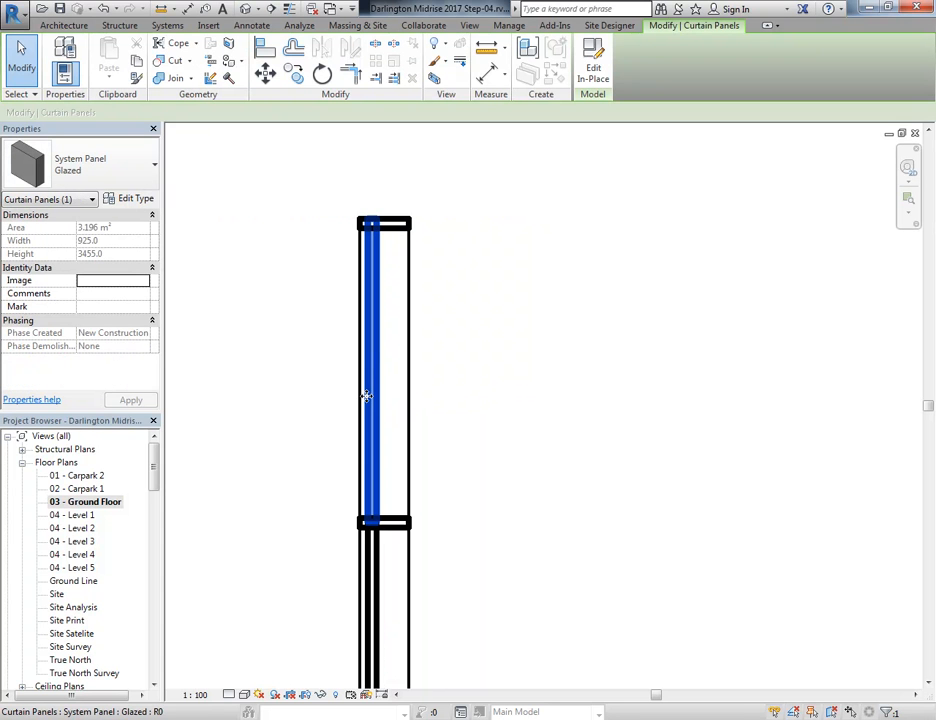
click(130, 199)
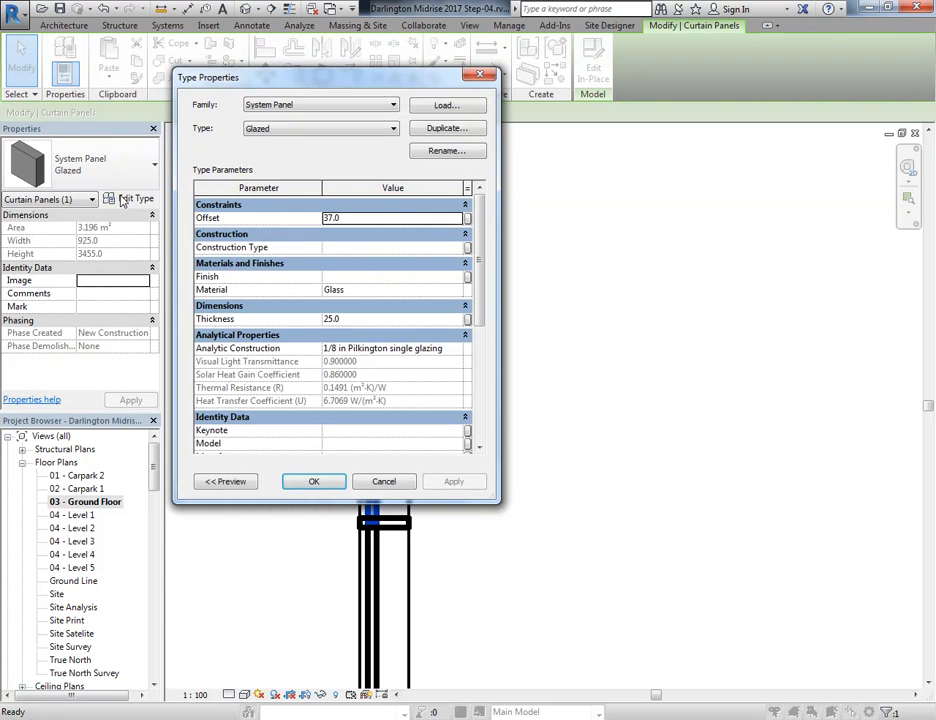
click(483, 109)
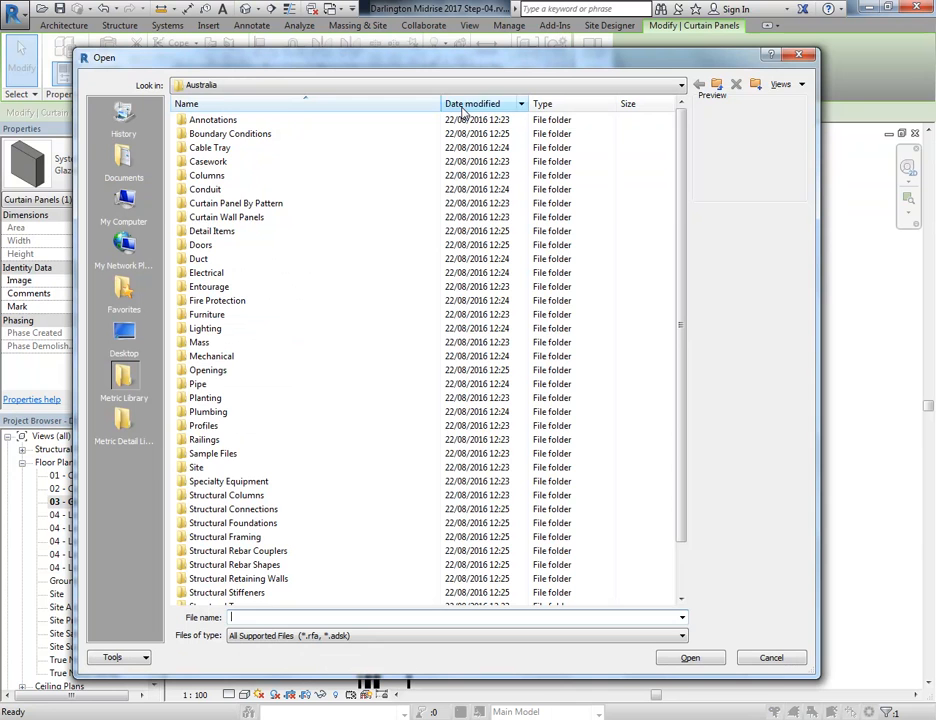
double_click(222, 218)
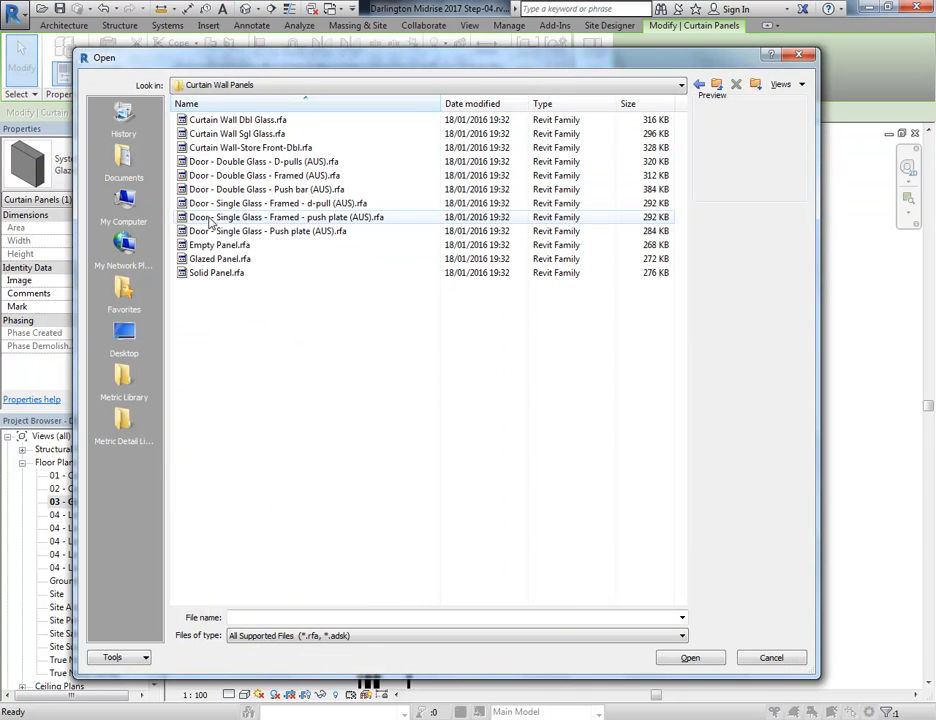
click(199, 274)
click(690, 659)
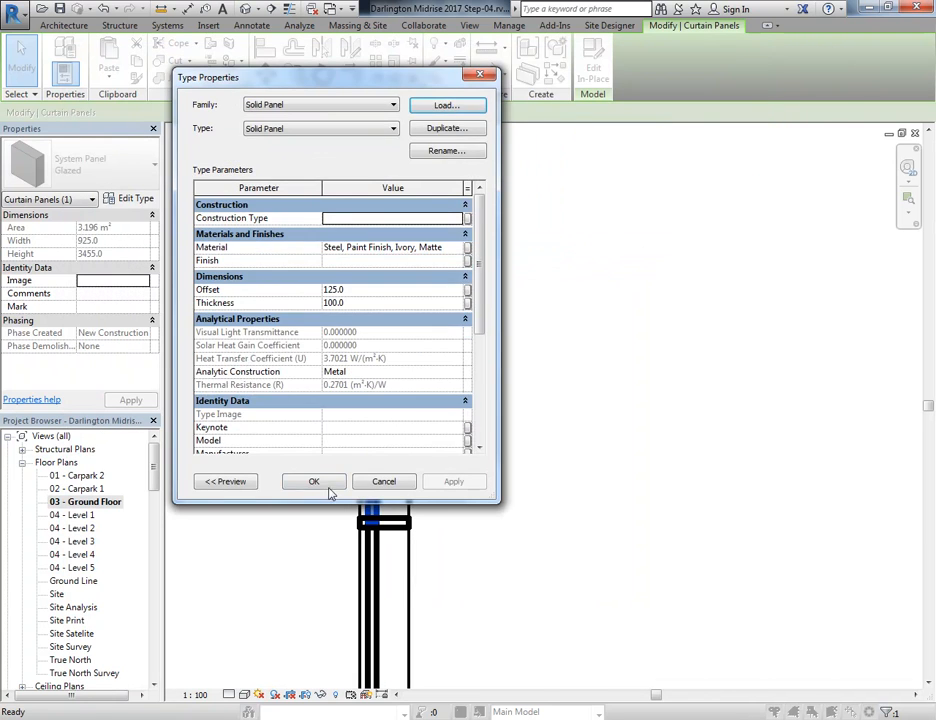
click(315, 482)
click(311, 561)
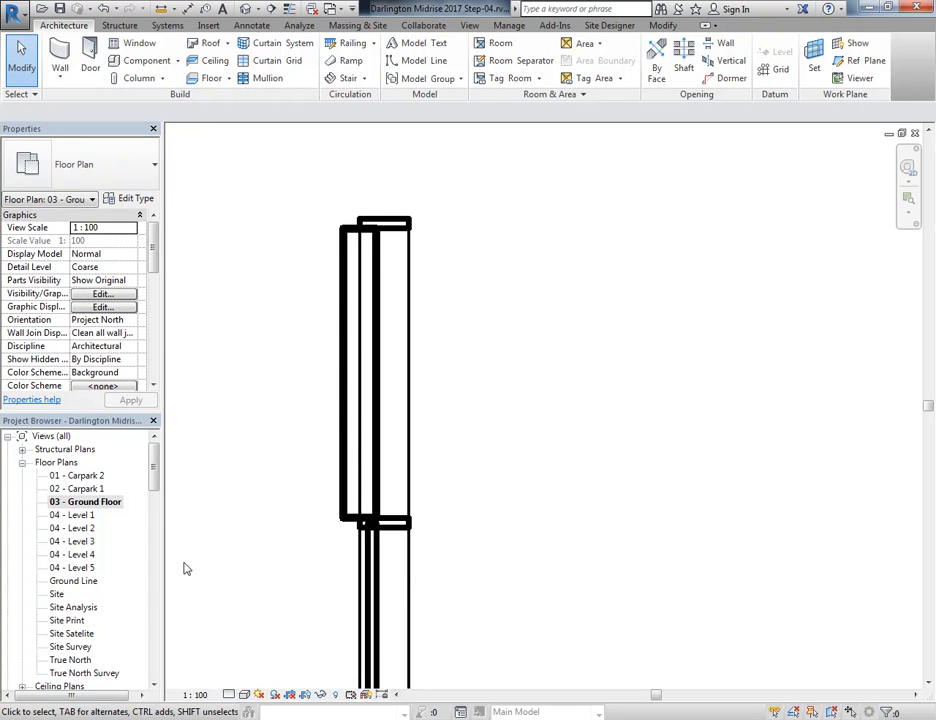
Step: In the {3D} view, unpin and delete the bottom mullion beneath the glazed panel next to the solid panel
scroll(158, 478, down, 5)
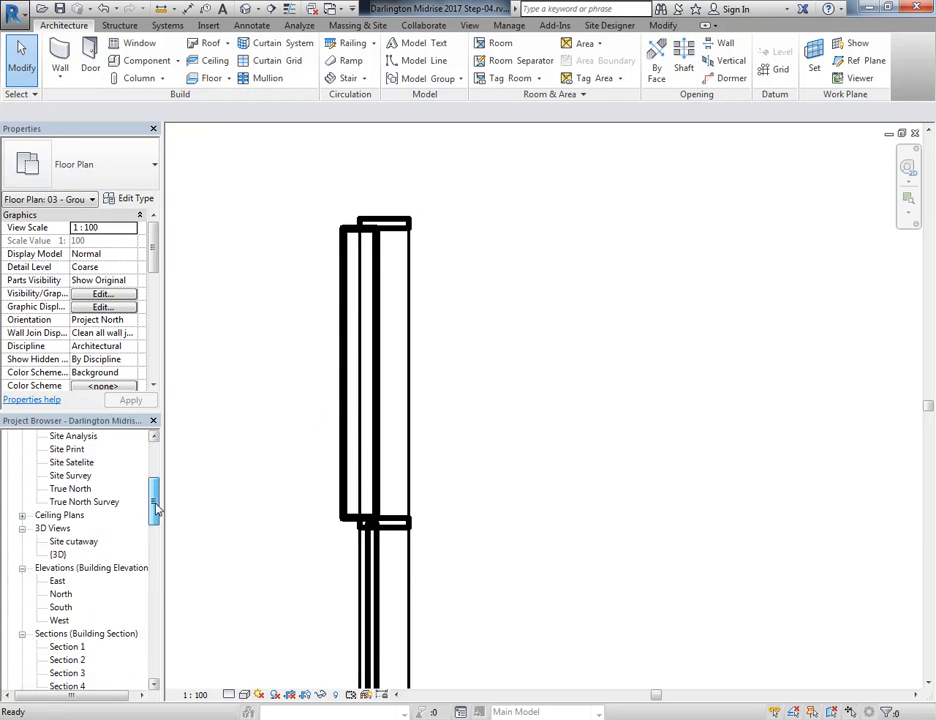
double_click(58, 541)
scroll(403, 466, down, 5)
middle_drag(403, 466, 346, 517)
scroll(346, 517, up, 3)
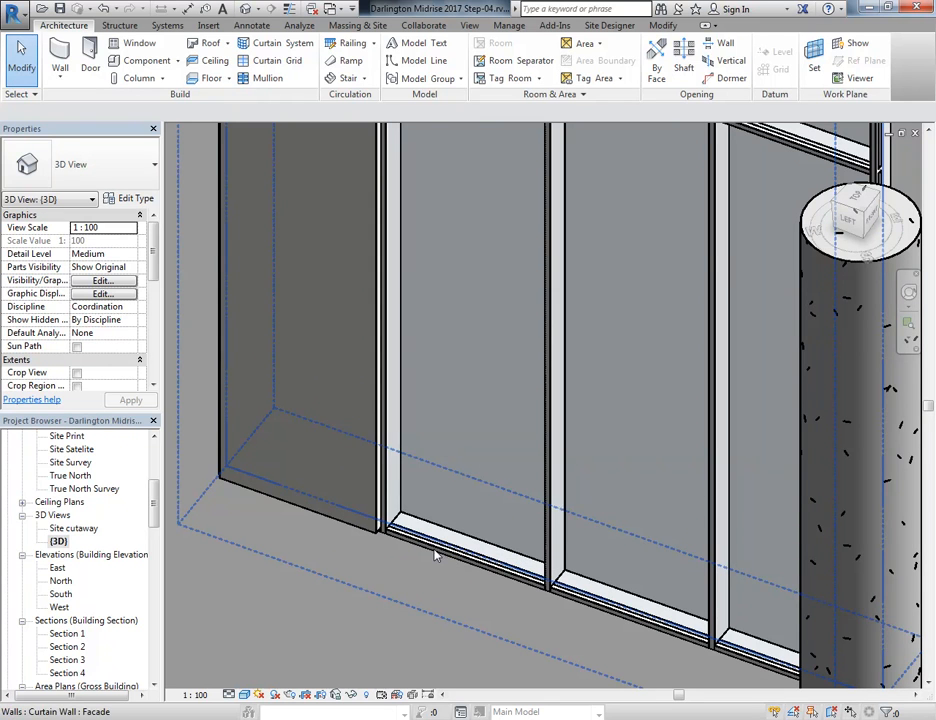
click(424, 528)
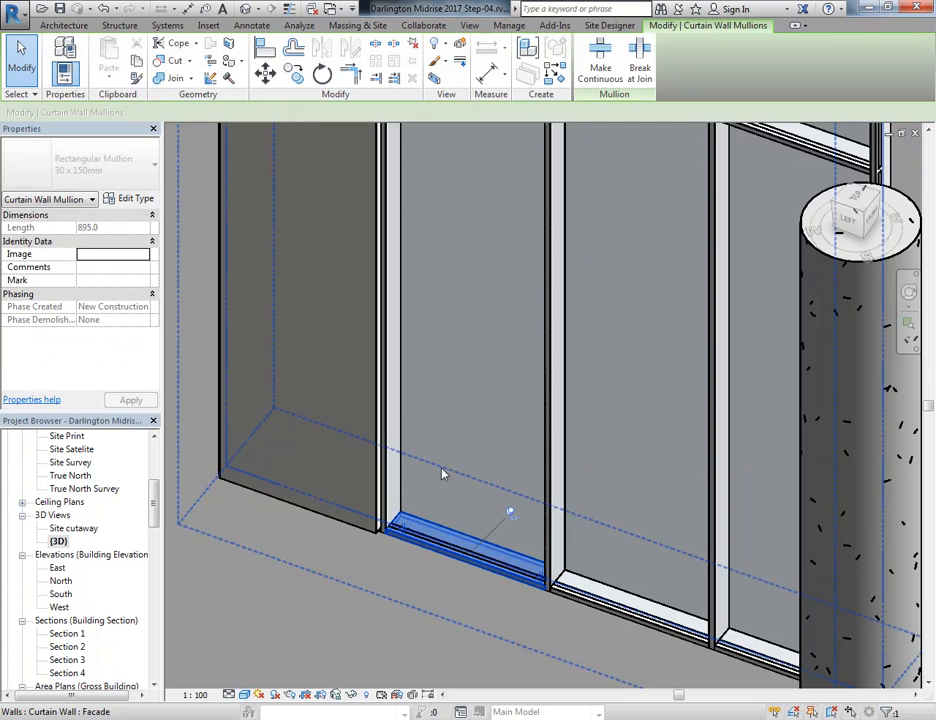
scroll(432, 472, down, 4)
scroll(442, 485, up, 2)
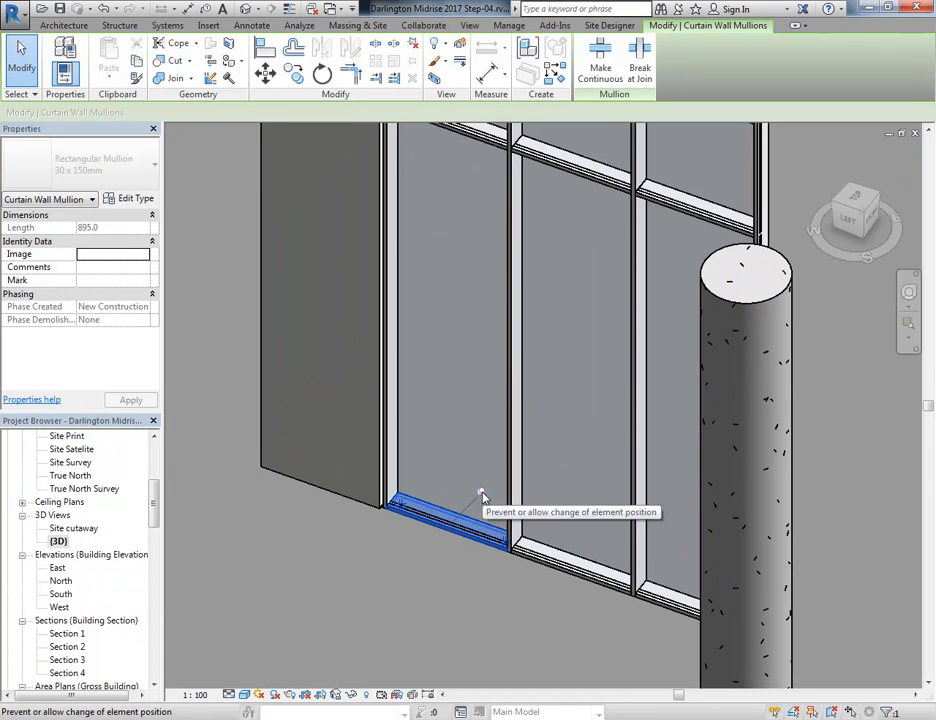
key(Escape)
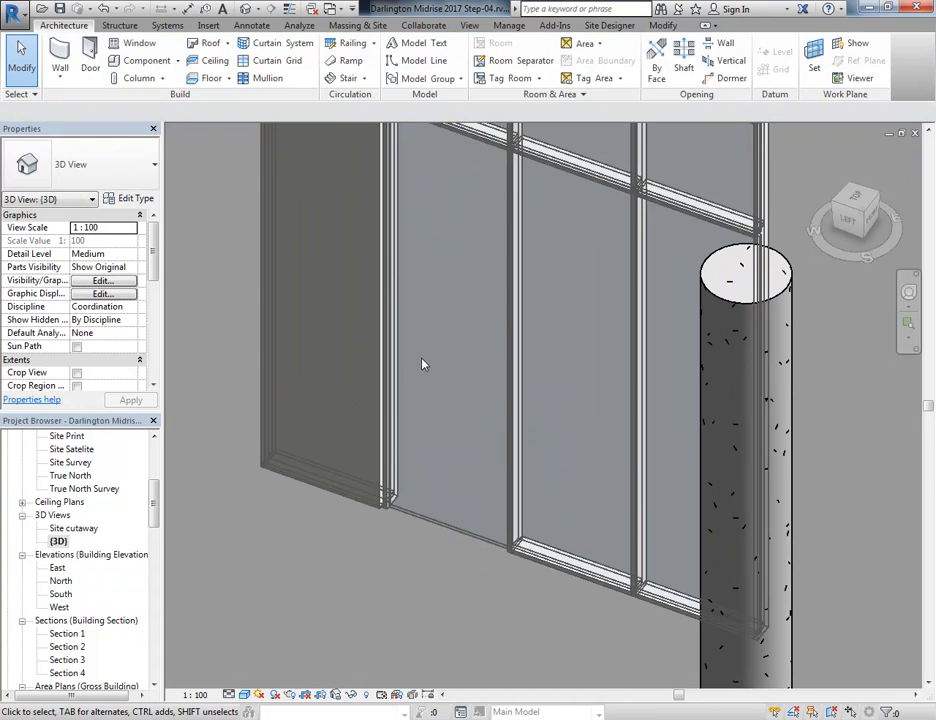
Step: Change the lower glazed panel beside the solid panel to the Basic Wall type Brick - 110
scroll(414, 409, down, 2)
scroll(424, 468, up, 2)
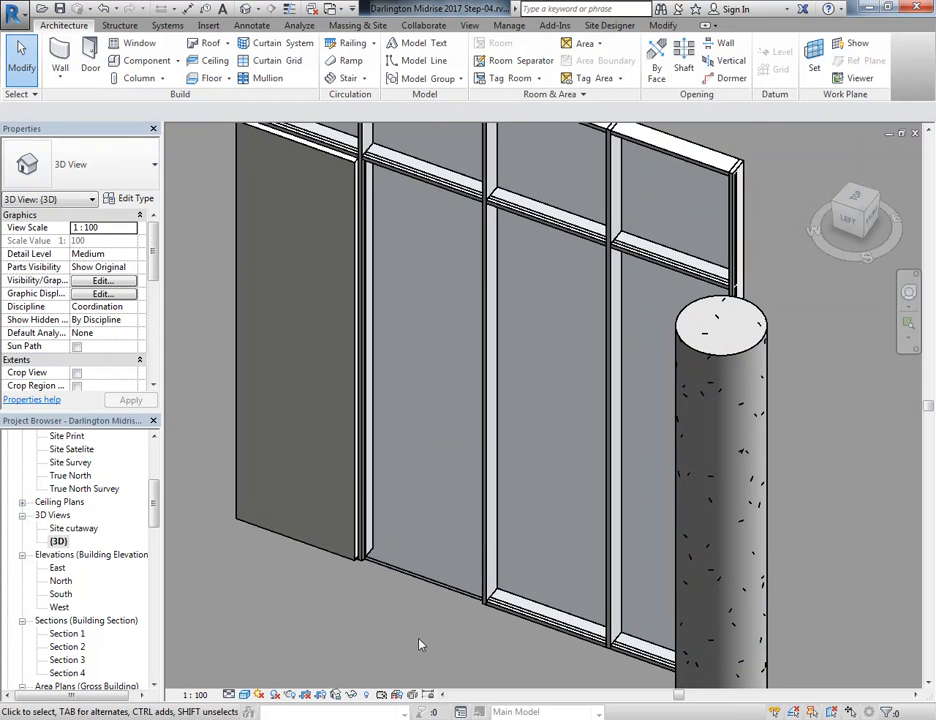
scroll(420, 590, up, 3)
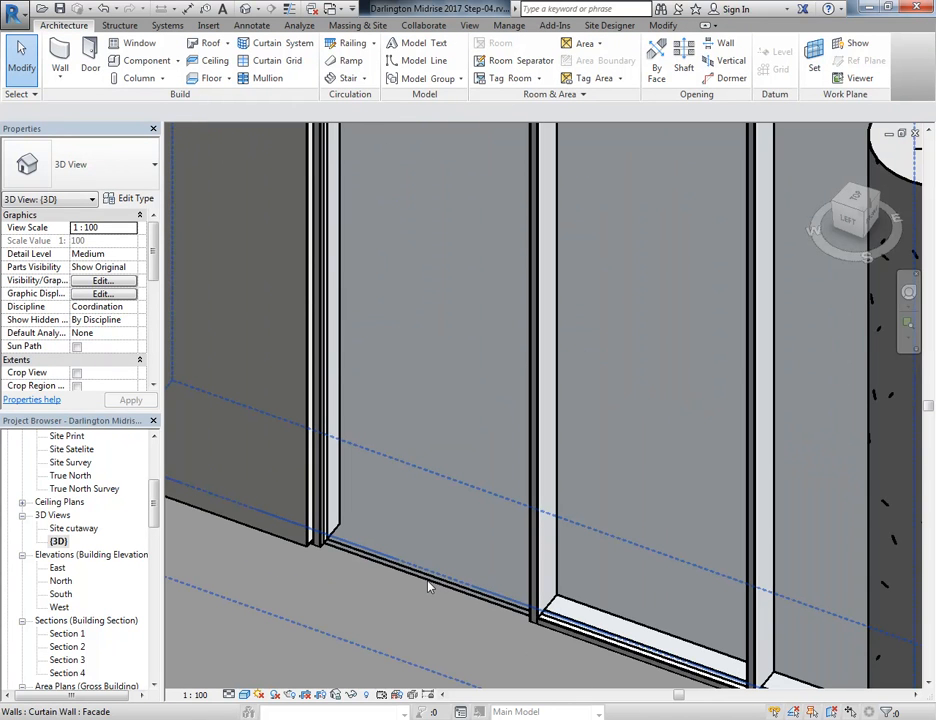
scroll(430, 587, down, 3)
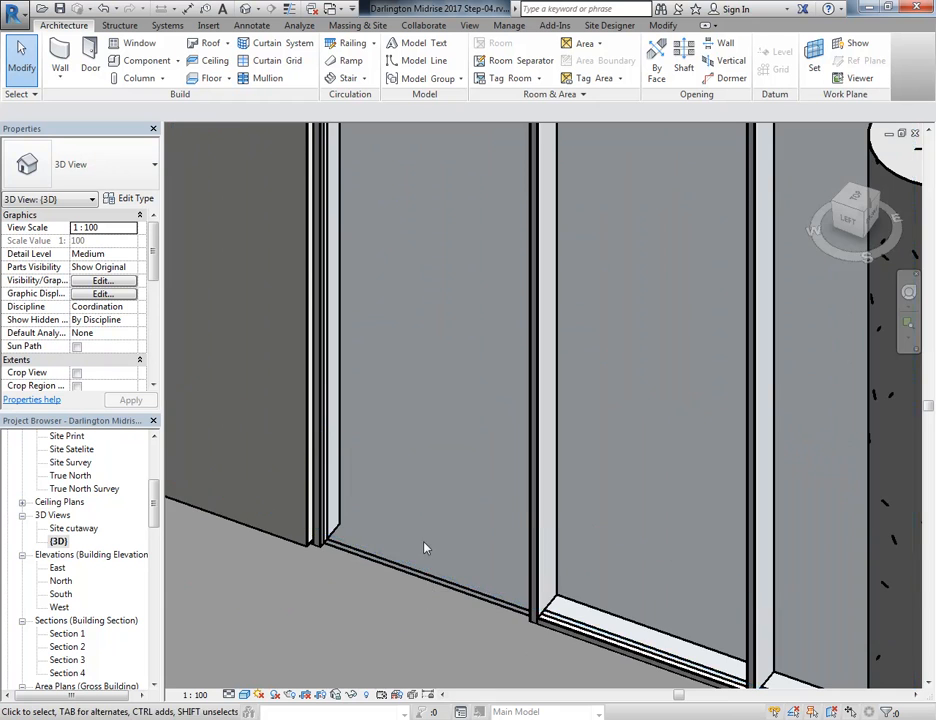
scroll(422, 564, up, 2)
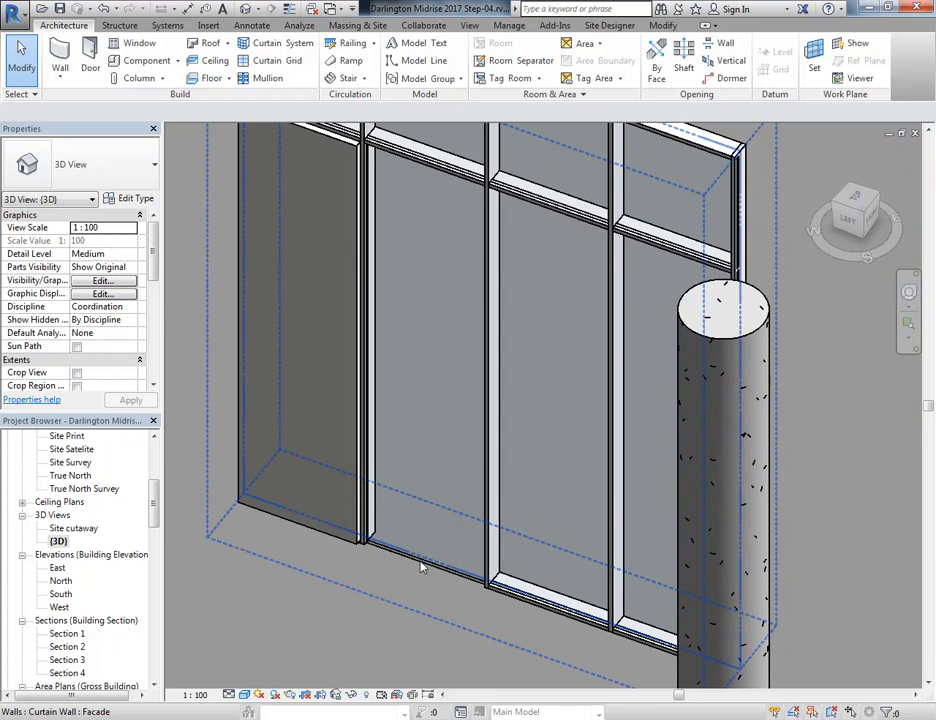
key(Tab)
click(420, 564)
scroll(408, 351, up, 2)
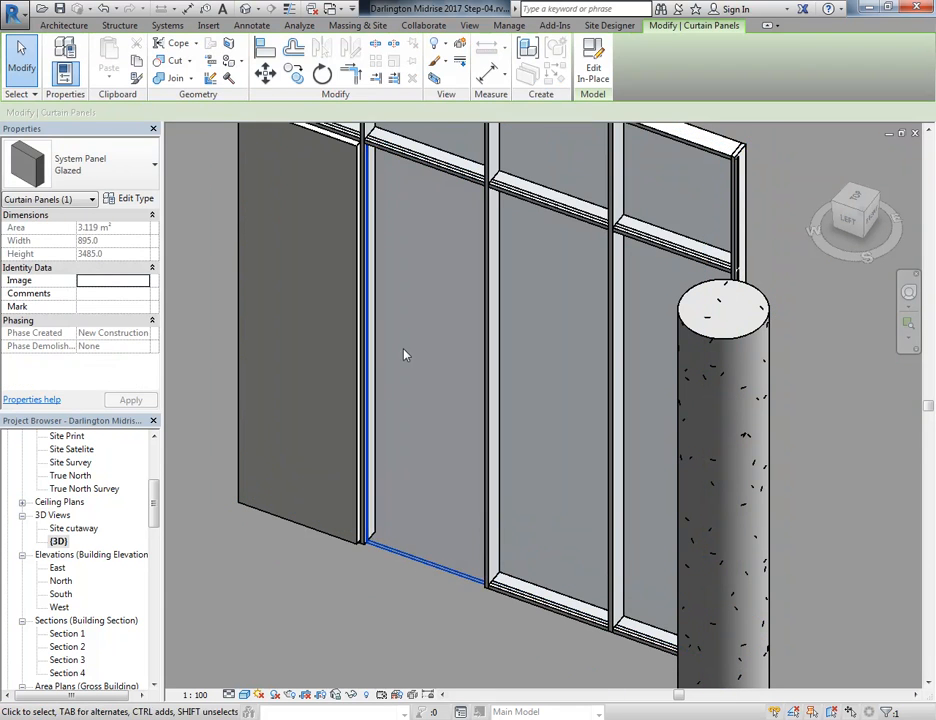
middle_drag(408, 351, 408, 431)
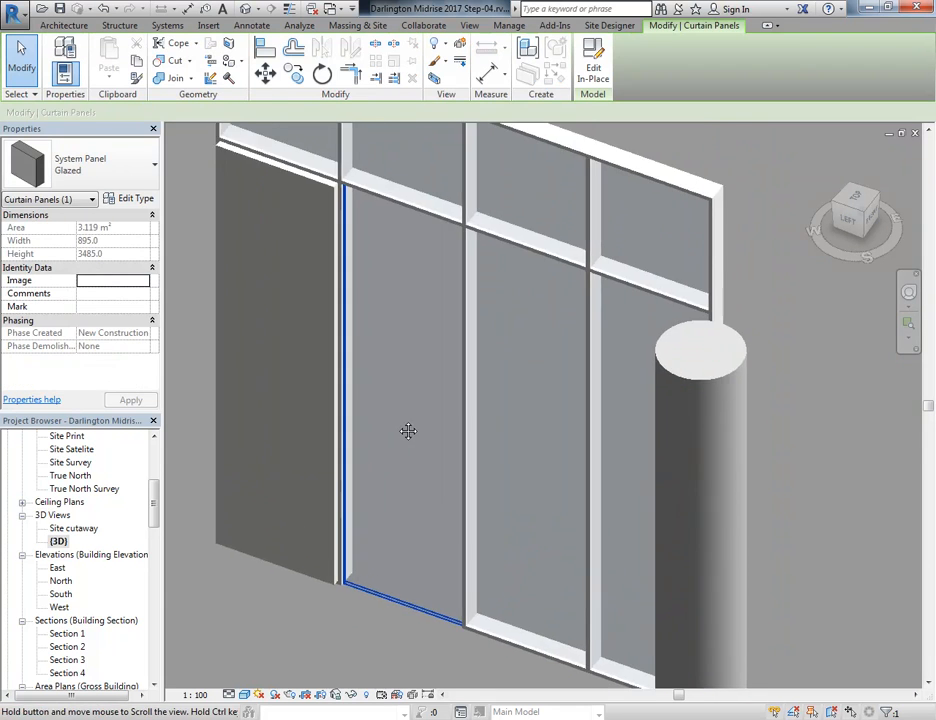
click(118, 185)
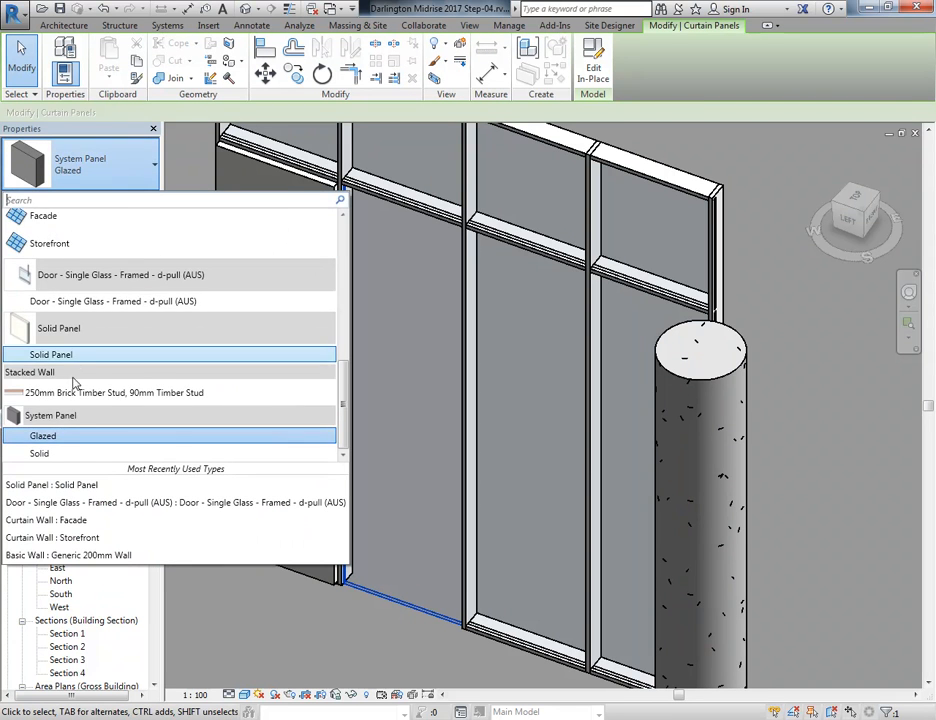
scroll(68, 375, up, 3)
scroll(68, 378, up, 3)
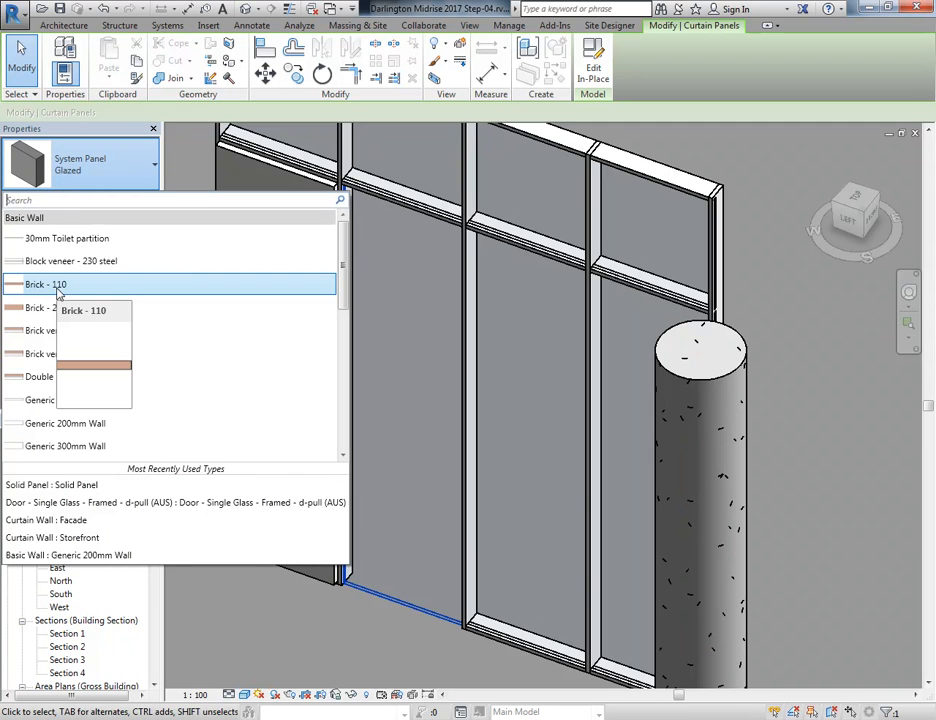
click(50, 285)
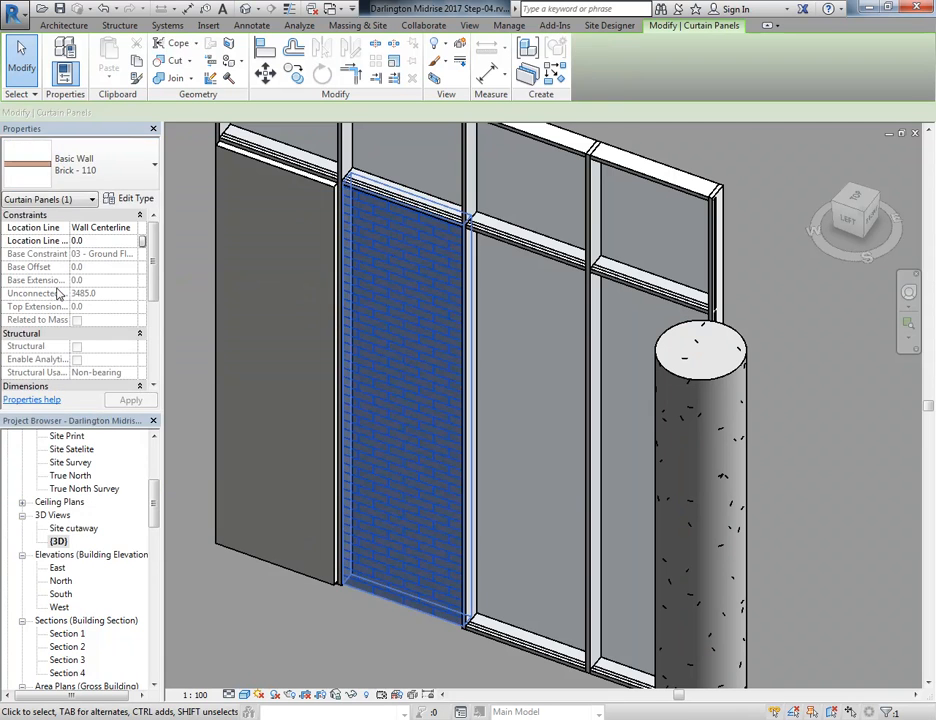
click(313, 627)
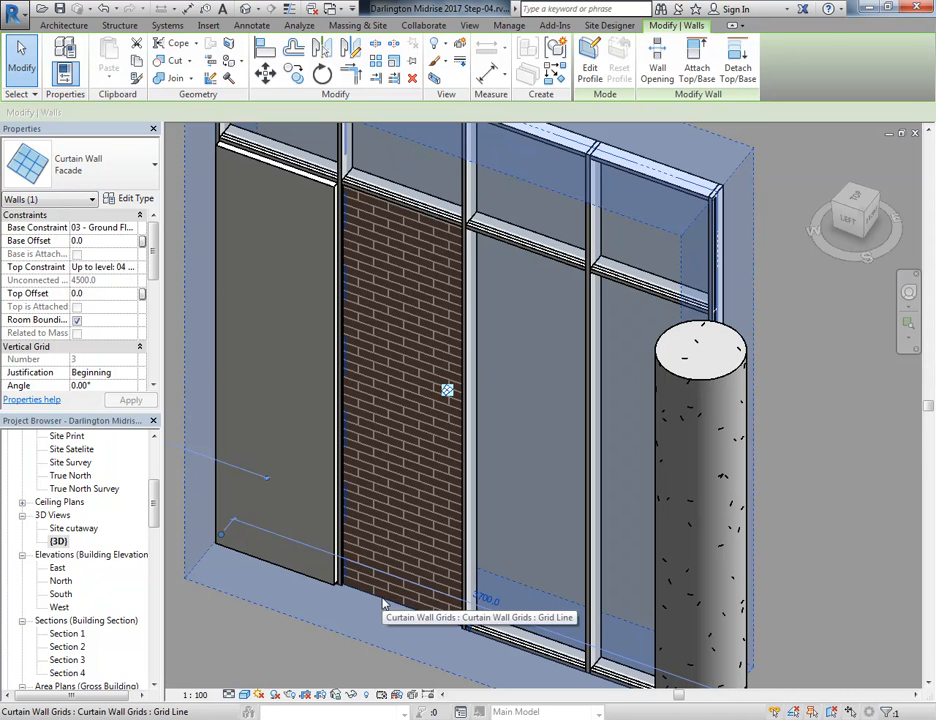
key(Escape)
Step: Review the type properties of the glazed panel above the brick infill and the Basic Wall types available for it
middle_drag(518, 297, 446, 278)
scroll(446, 278, down, 3)
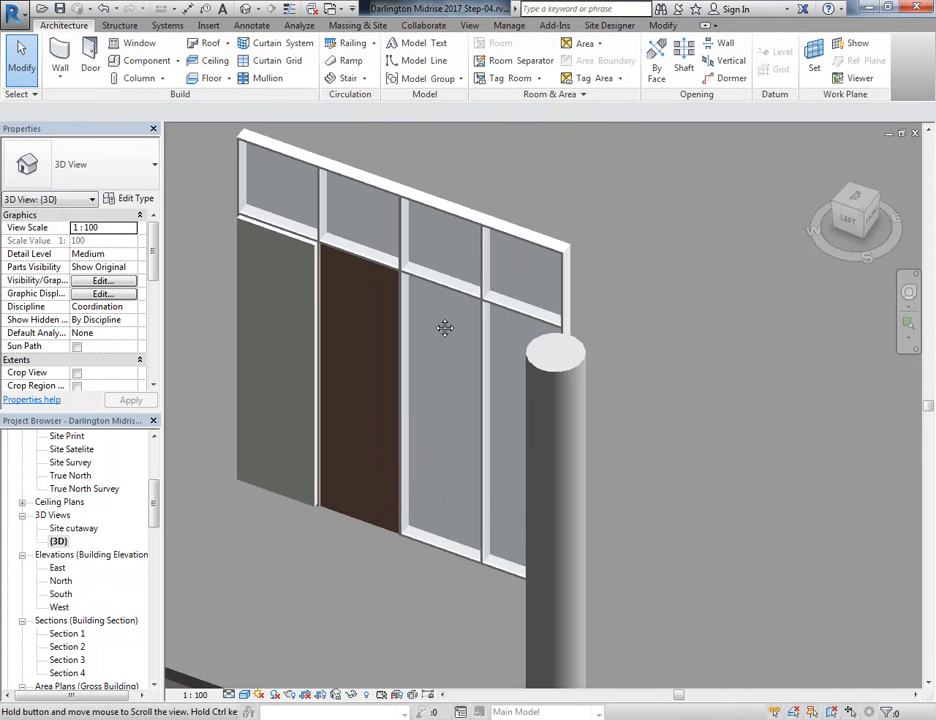
middle_drag(435, 324, 386, 236)
scroll(386, 236, up, 1)
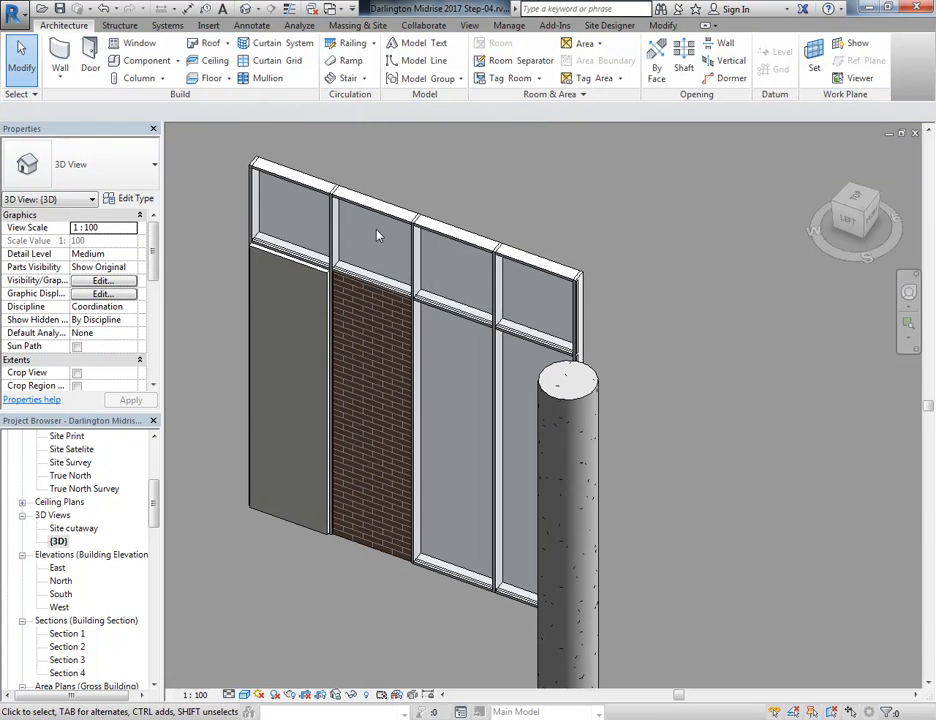
scroll(376, 236, up, 1)
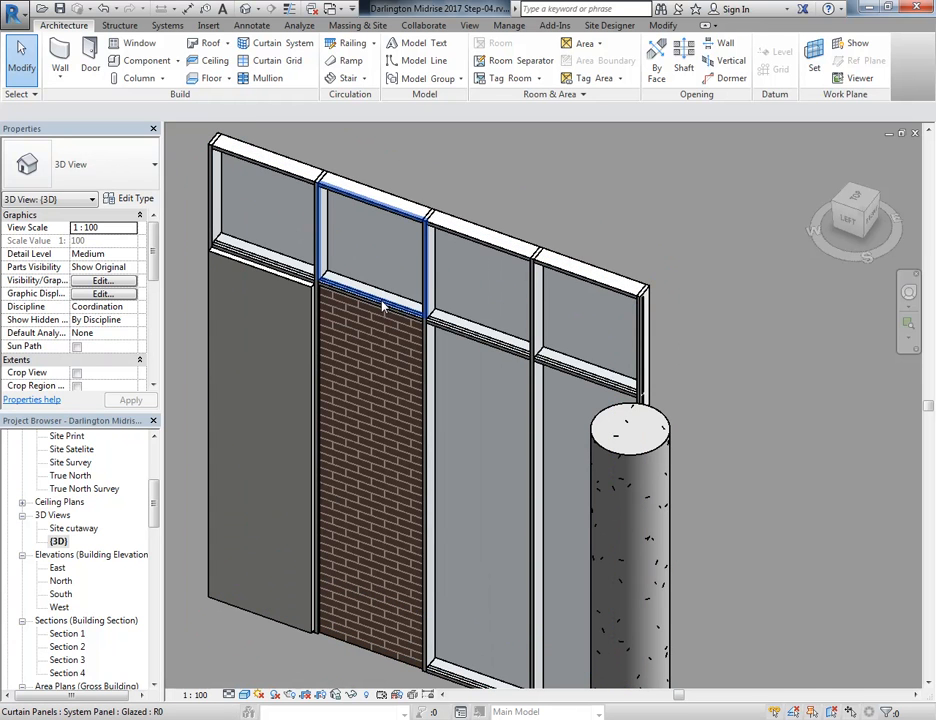
click(382, 307)
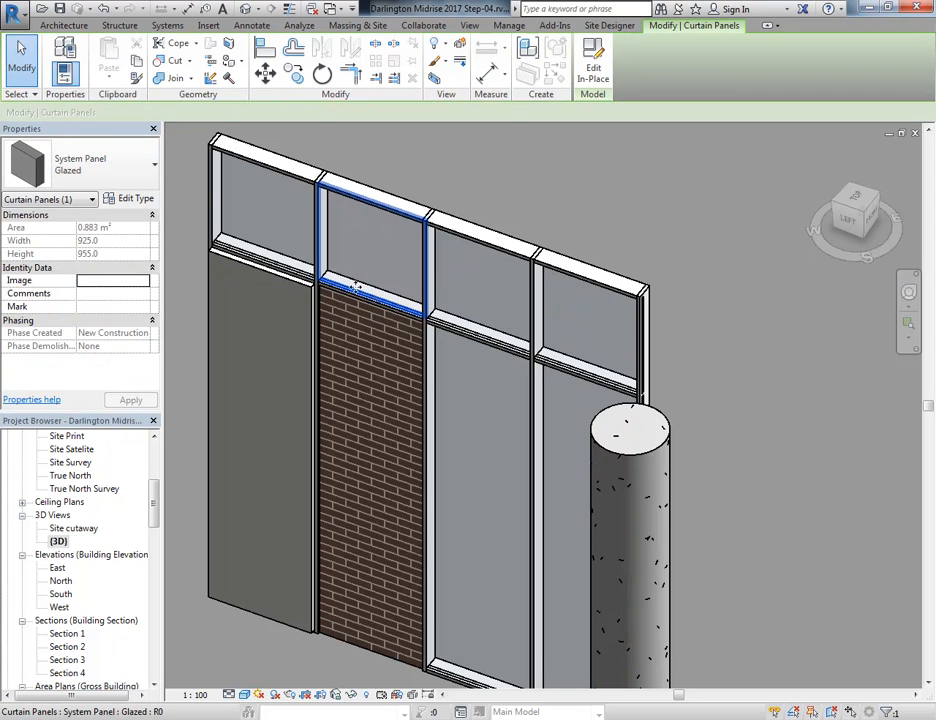
click(129, 201)
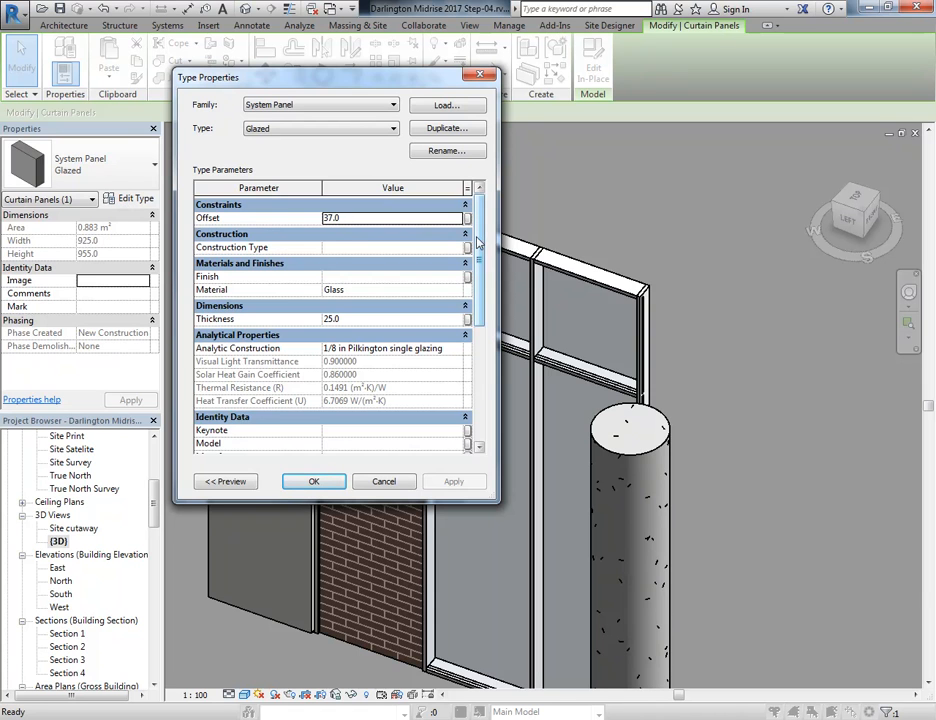
scroll(465, 300, down, 3)
scroll(470, 245, up, 3)
click(338, 106)
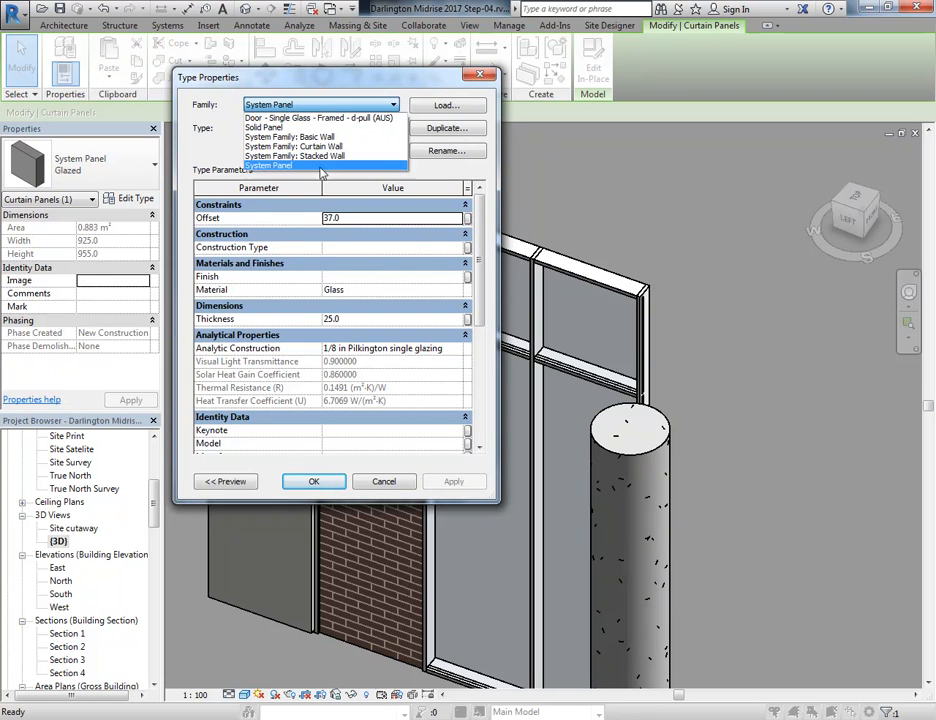
click(300, 136)
click(320, 128)
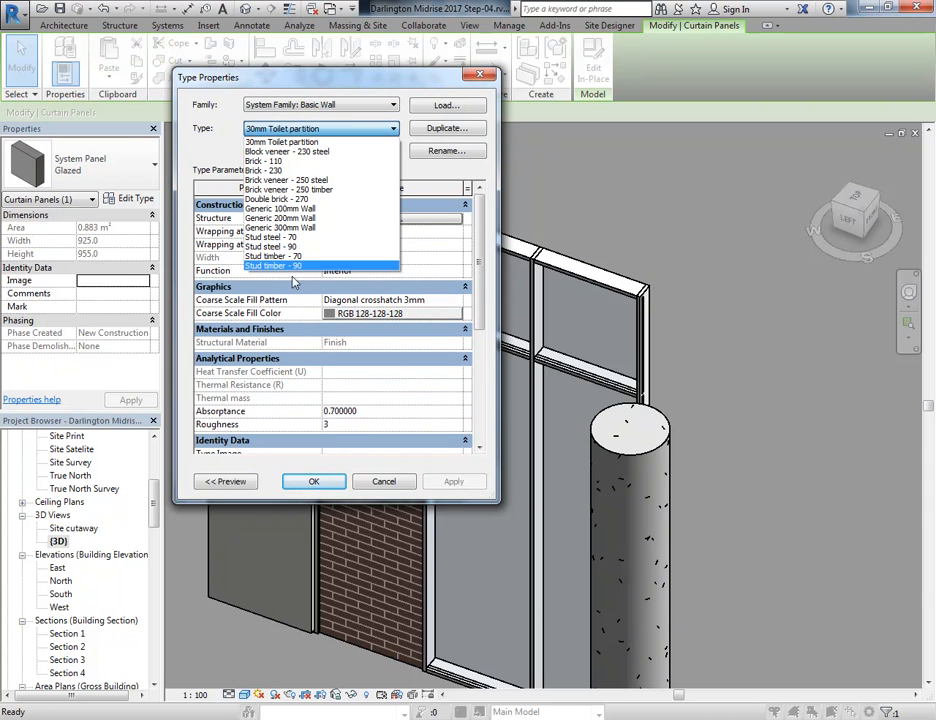
click(282, 142)
click(384, 482)
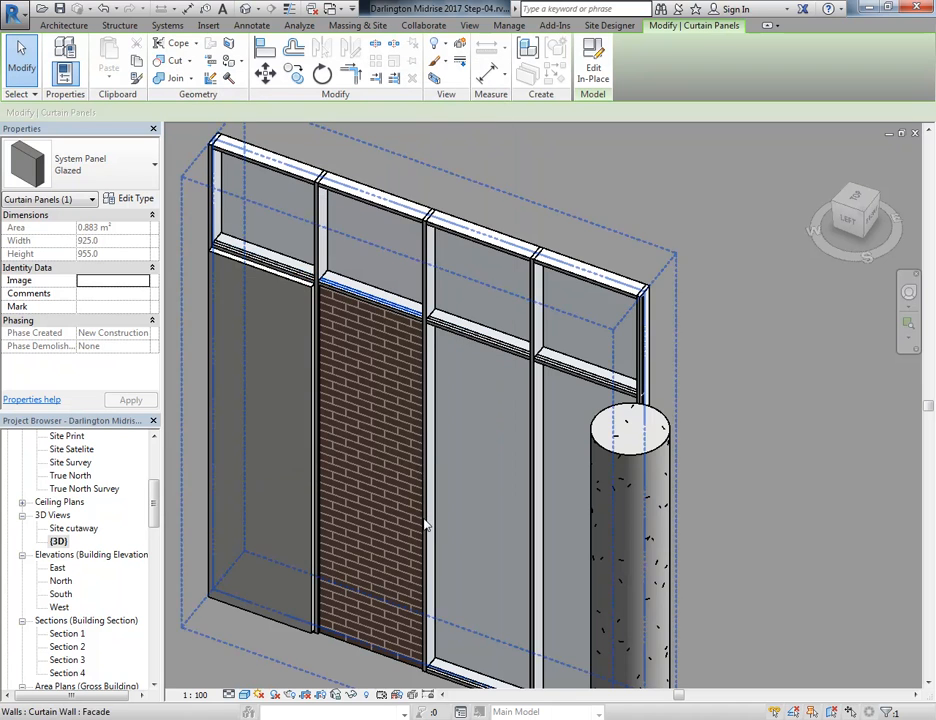
click(492, 241)
click(523, 447)
Step: Change the lower glazed panel beside the brick infill to the Door - Single Glass - Framed - d-pull (AUS) type
middle_drag(467, 472, 379, 338)
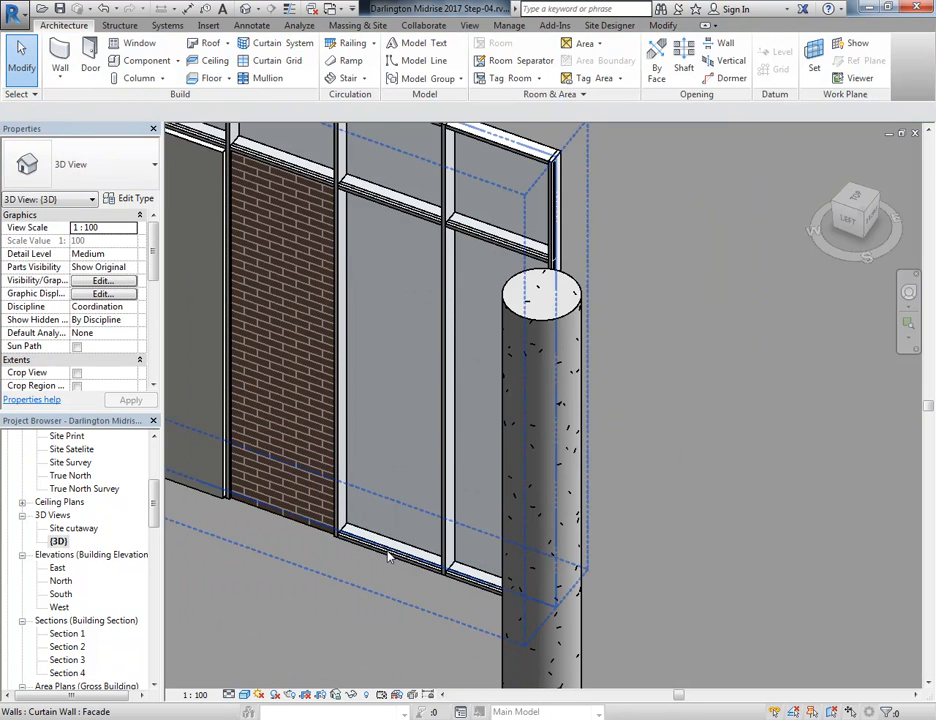
key(Tab)
click(388, 556)
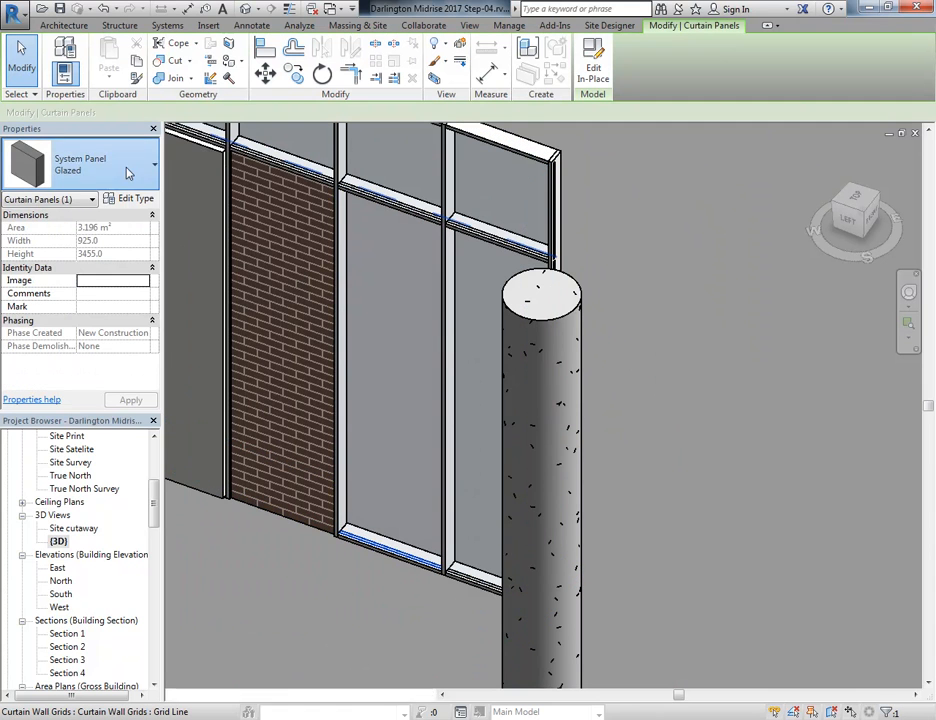
click(127, 174)
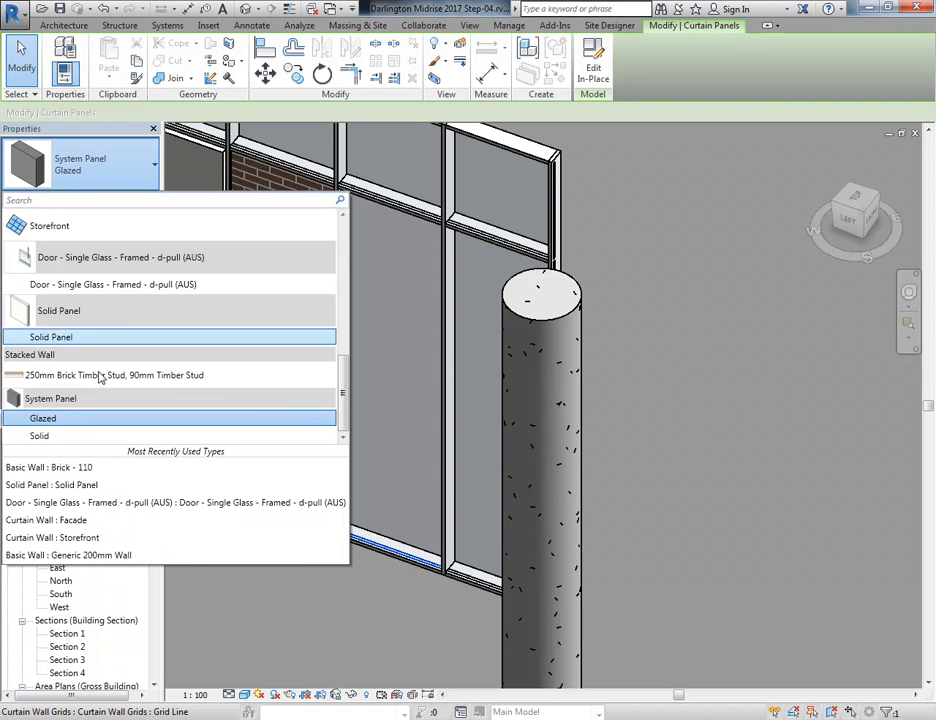
scroll(89, 225, up, 10)
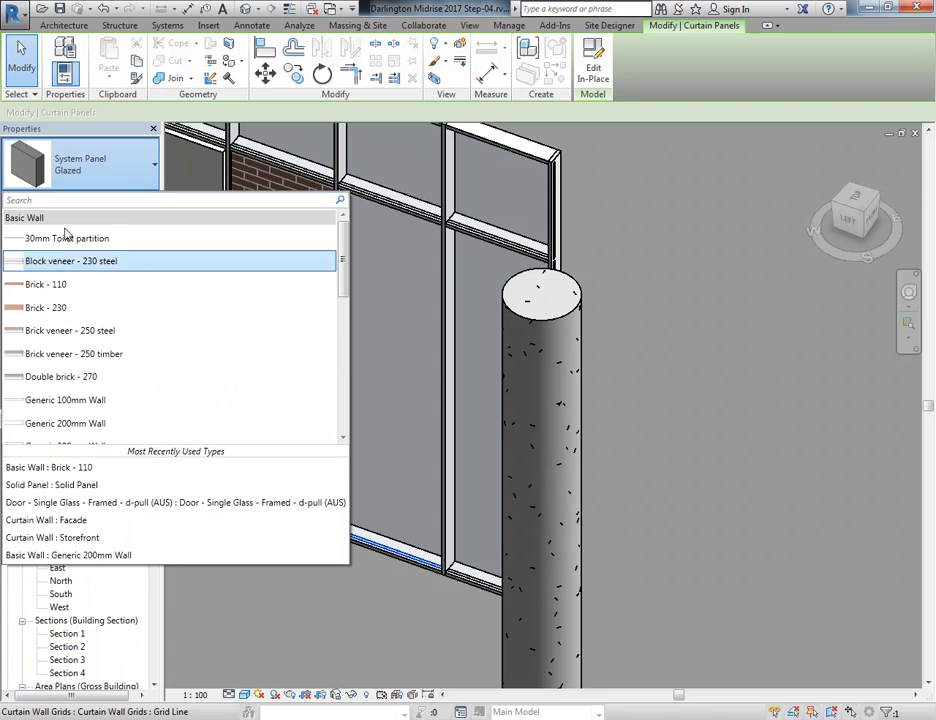
scroll(50, 369, down, 5)
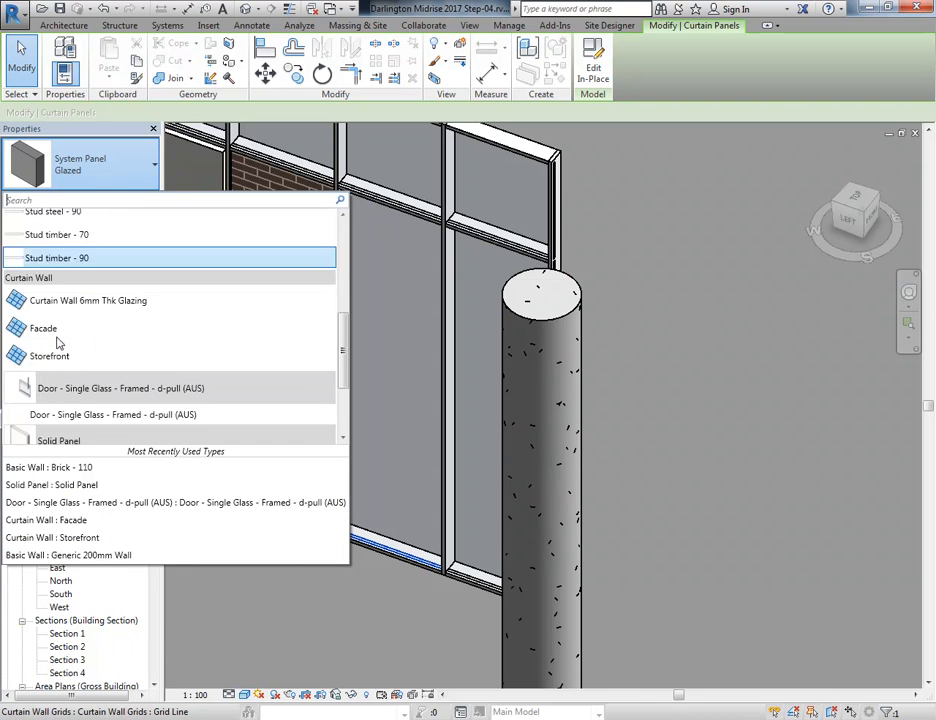
scroll(45, 283, up, 2)
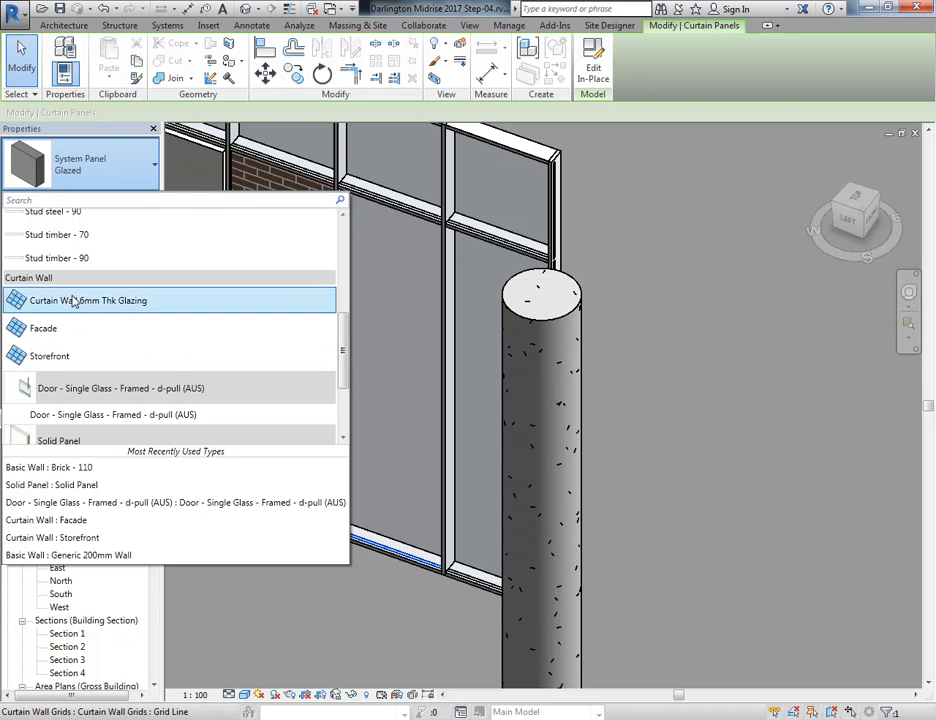
scroll(66, 370, down, 3)
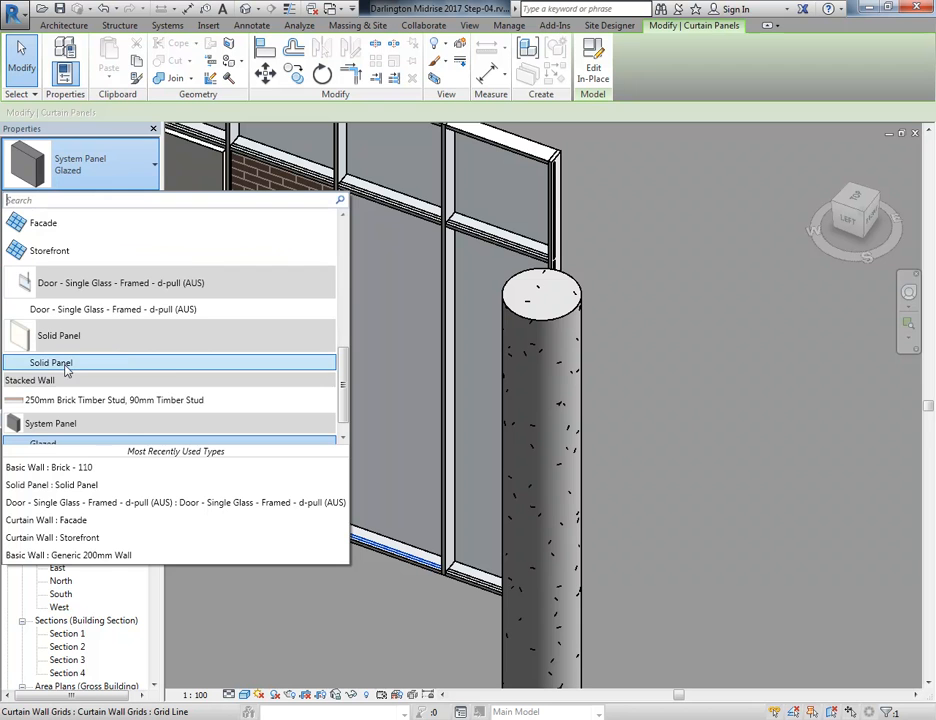
click(88, 313)
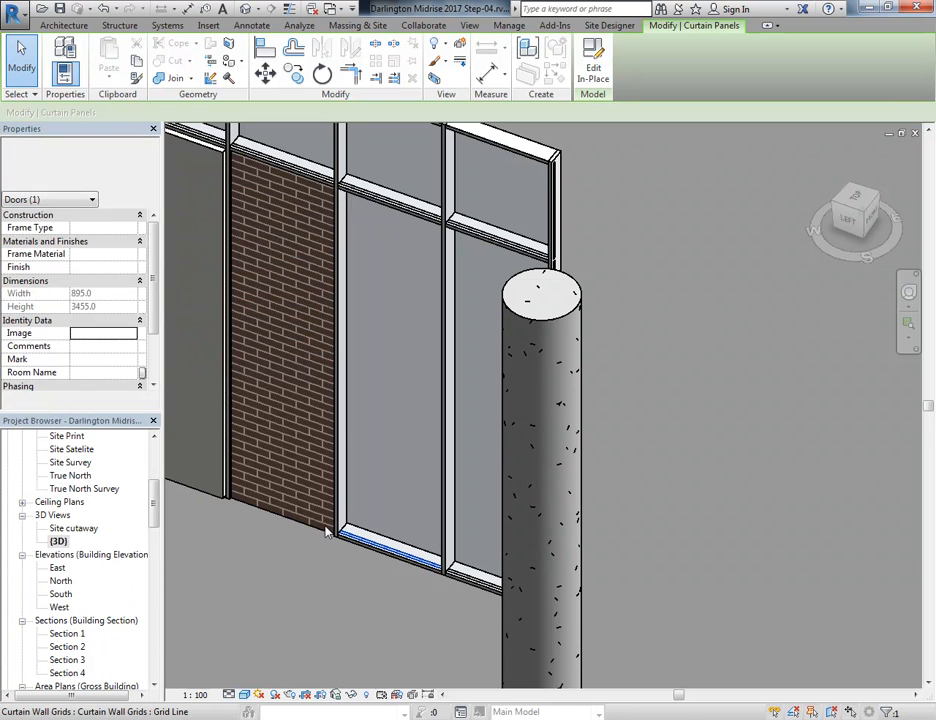
Step: Try the Solid Panel type on the panel beside the brick infill, then return it to System Panel Glazed
click(100, 165)
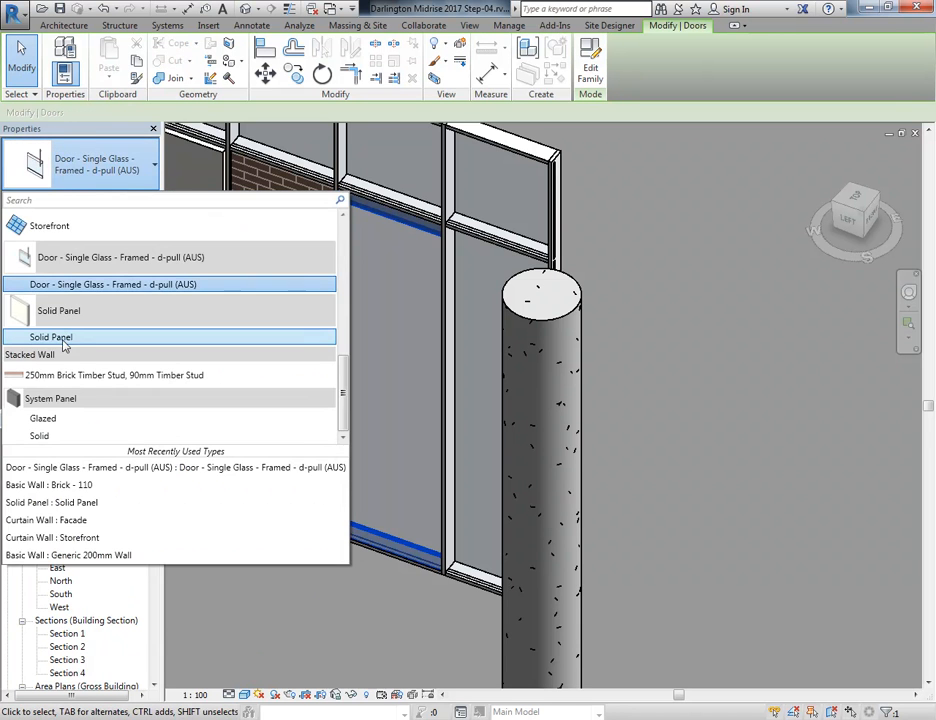
click(58, 338)
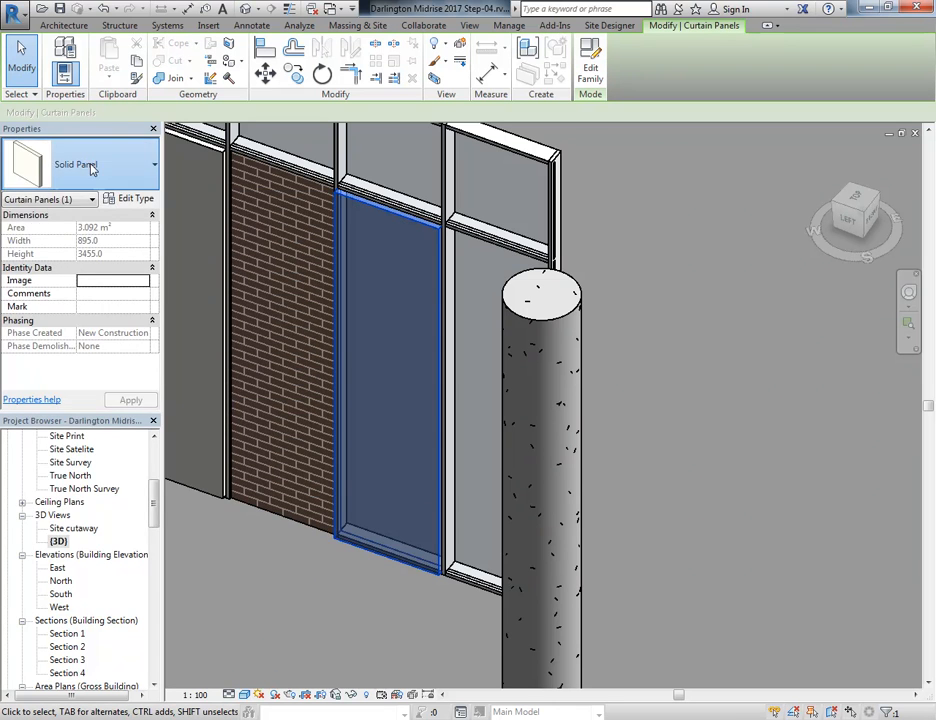
click(115, 168)
click(44, 430)
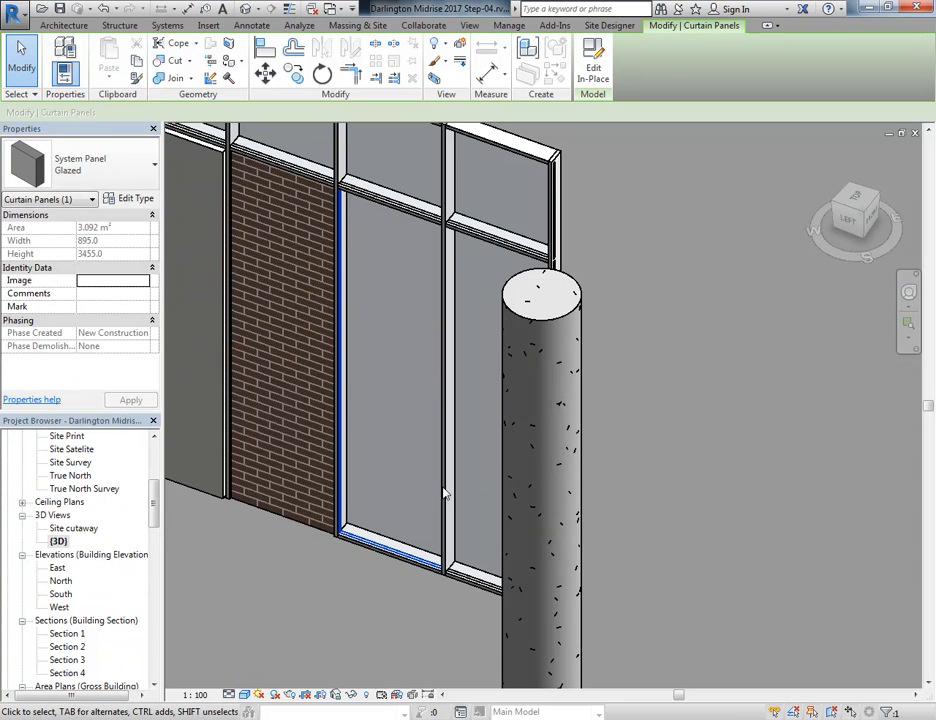
Step: Change the panel beside the brick infill to the Basic Wall type Brick - 230
click(100, 158)
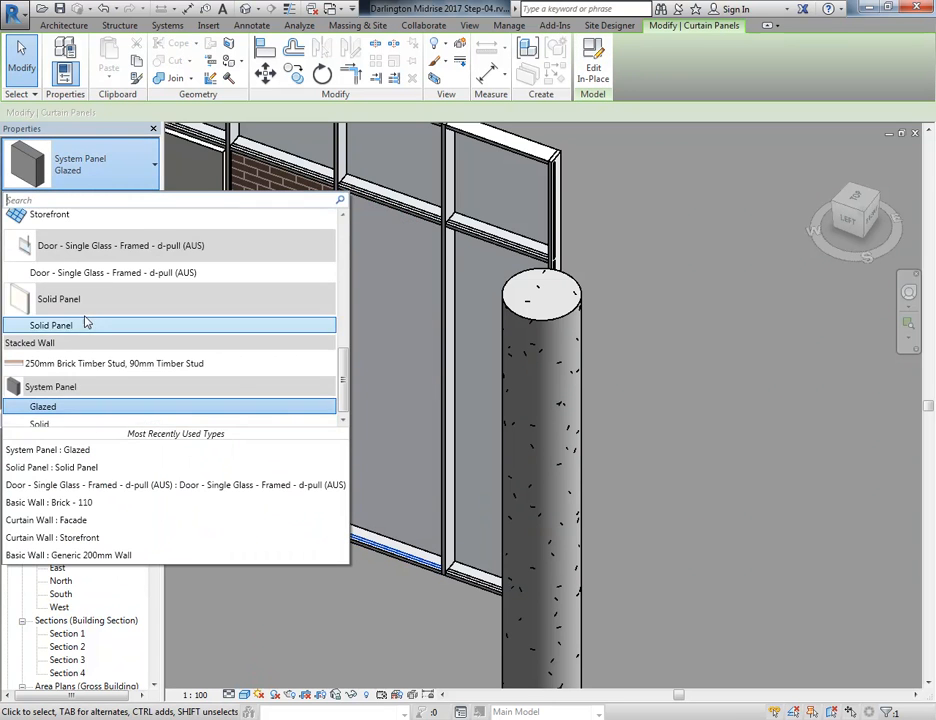
scroll(75, 330, up, 5)
click(75, 310)
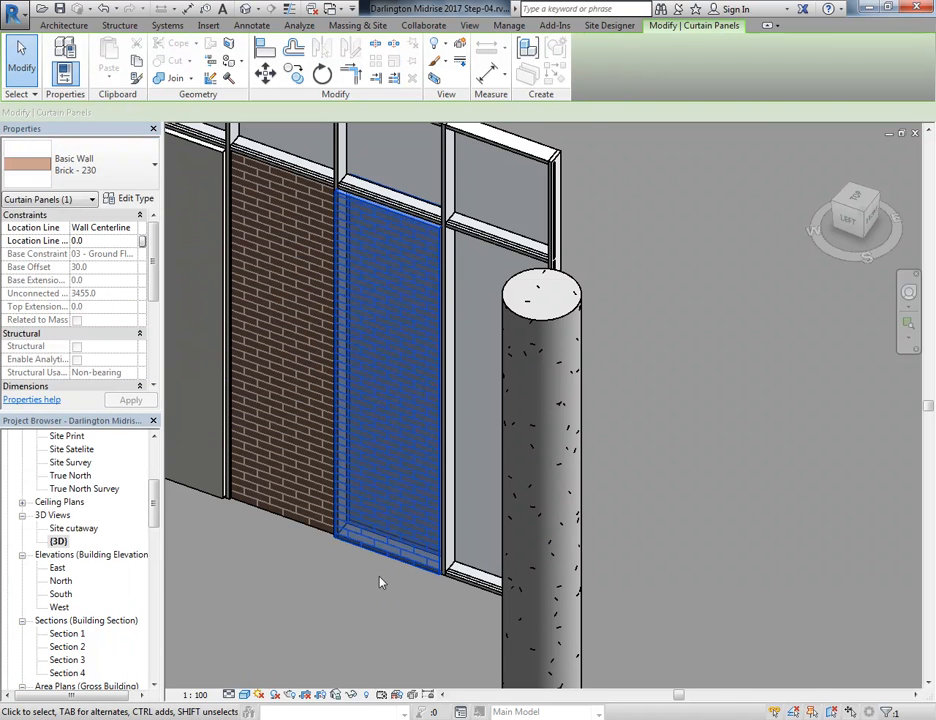
Step: Set the panel beside the brick infill to the Basic Wall type Generic 100mm Wall
click(90, 165)
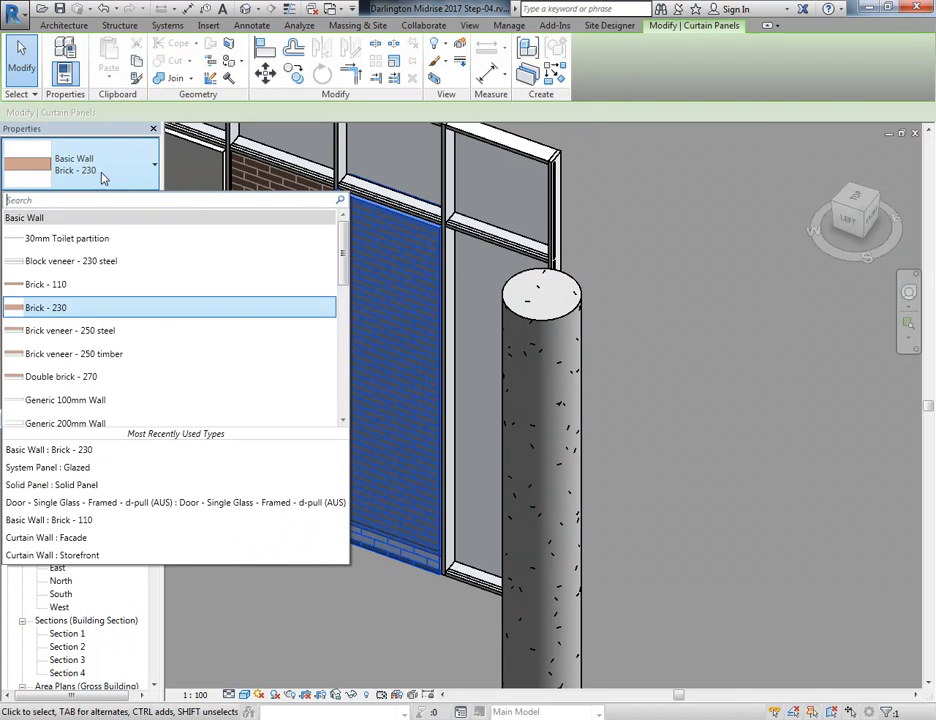
click(65, 400)
click(370, 607)
scroll(360, 300, down, 2)
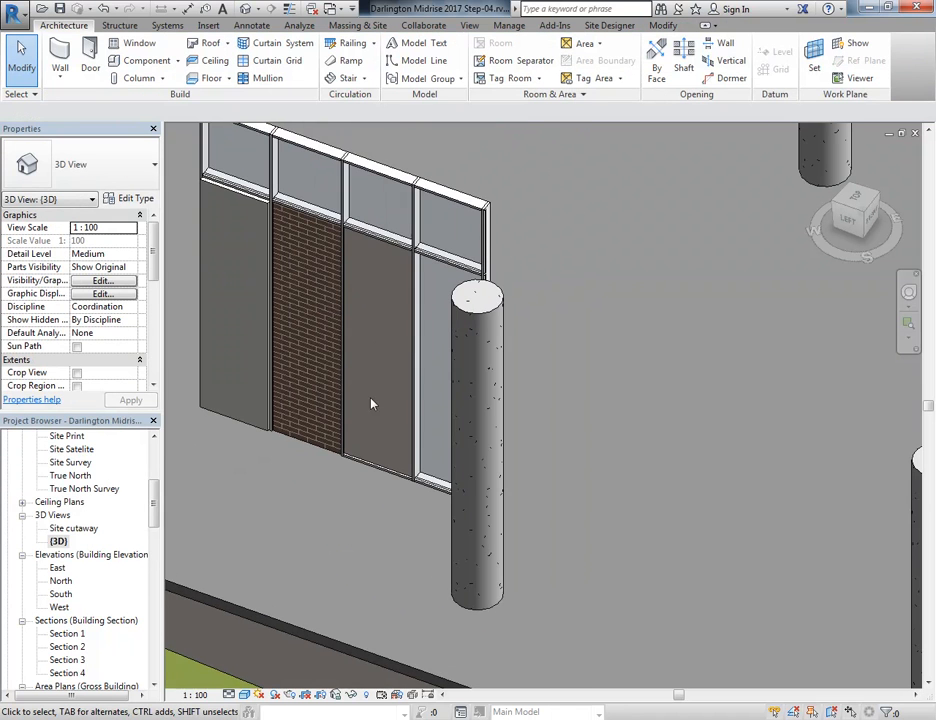
middle_drag(300, 325, 327, 408)
scroll(318, 398, down, 1)
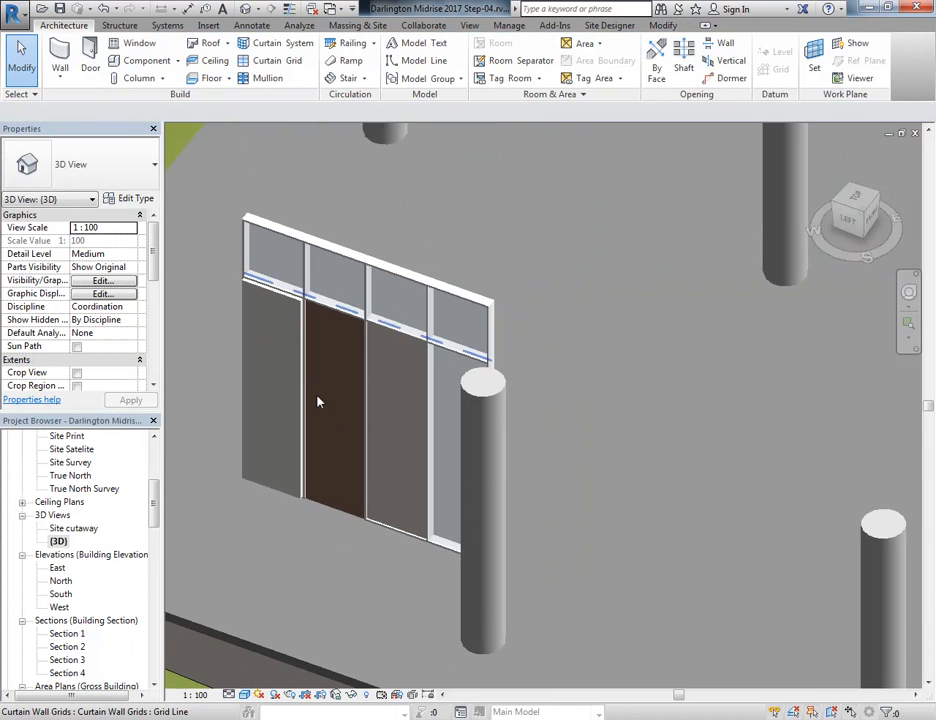
scroll(319, 400, up, 2)
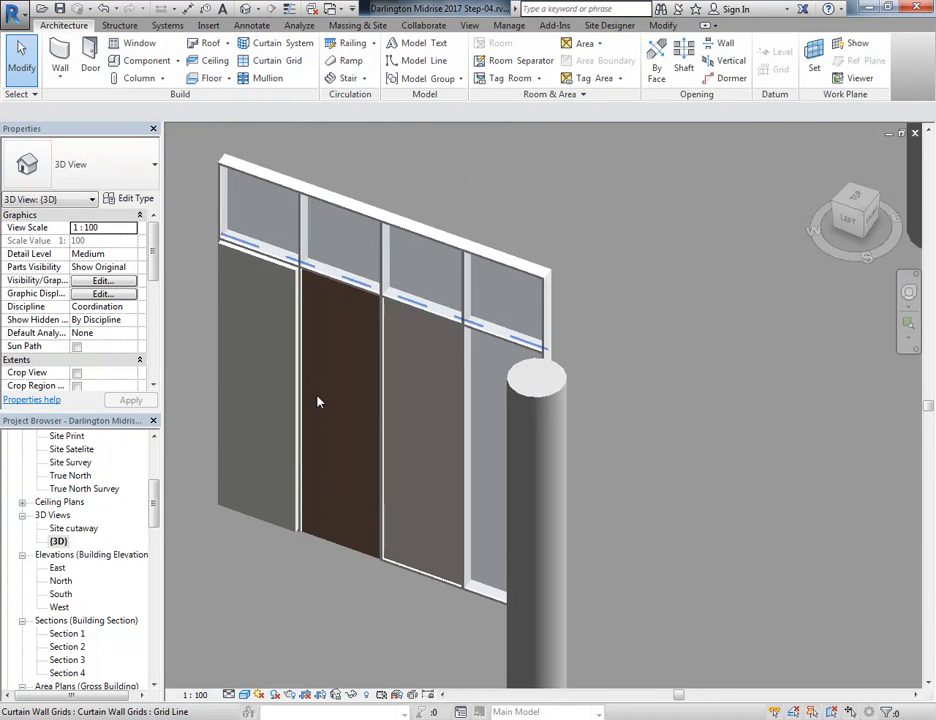
Step: Draw a second Facade curtain wall, about 5300 mm long with an unconnected height of 8000 mm, in the open area among the columns
click(377, 193)
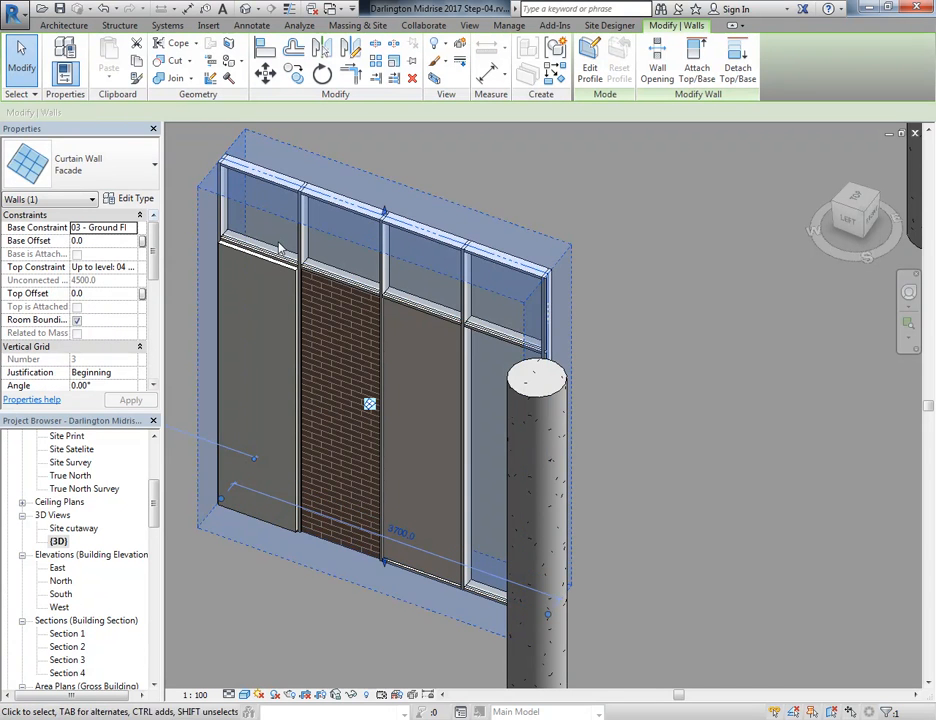
middle_drag(728, 422, 587, 371)
scroll(590, 382, down, 1)
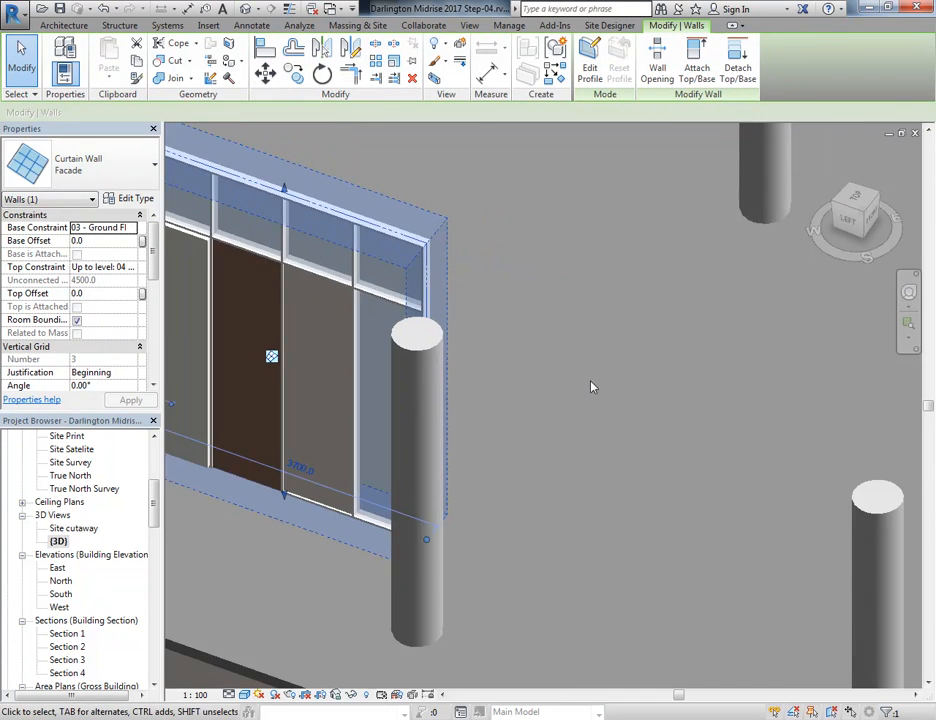
click(590, 381)
click(58, 70)
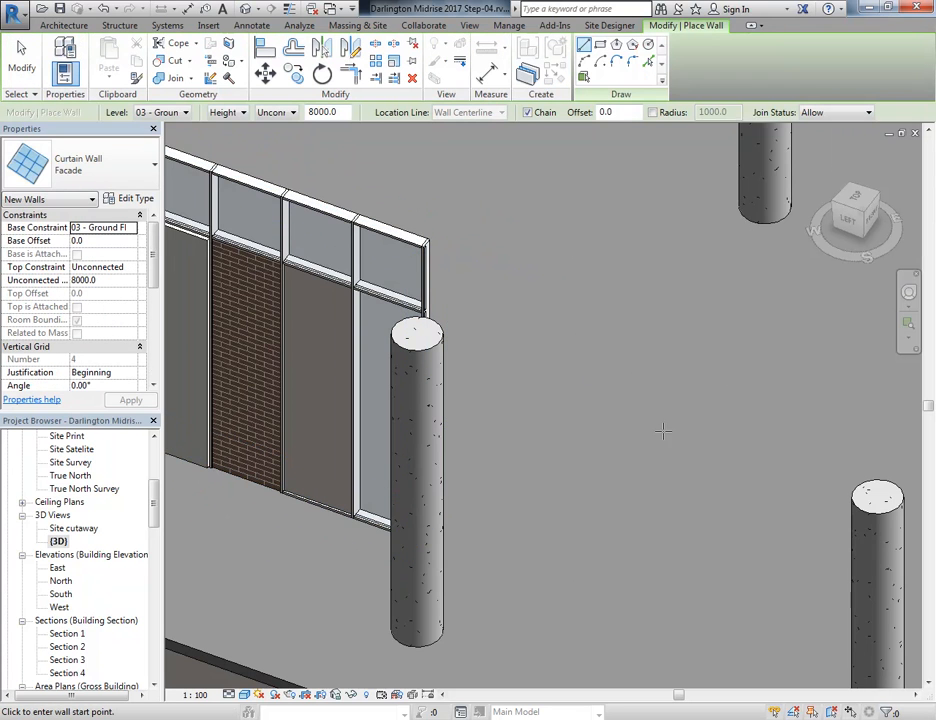
middle_drag(660, 432, 533, 405)
scroll(530, 420, down, 1)
click(417, 512)
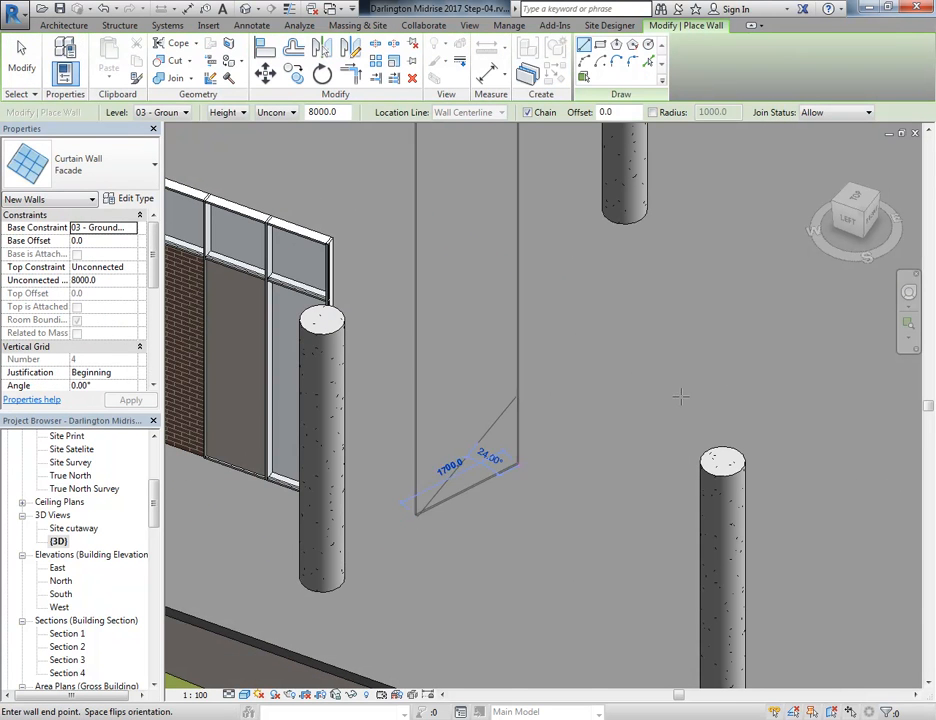
click(784, 411)
scroll(485, 357, down, 1)
middle_drag(485, 357, 443, 457)
right_click(387, 258)
scroll(400, 265, down, 1)
right_click(424, 260)
click(445, 272)
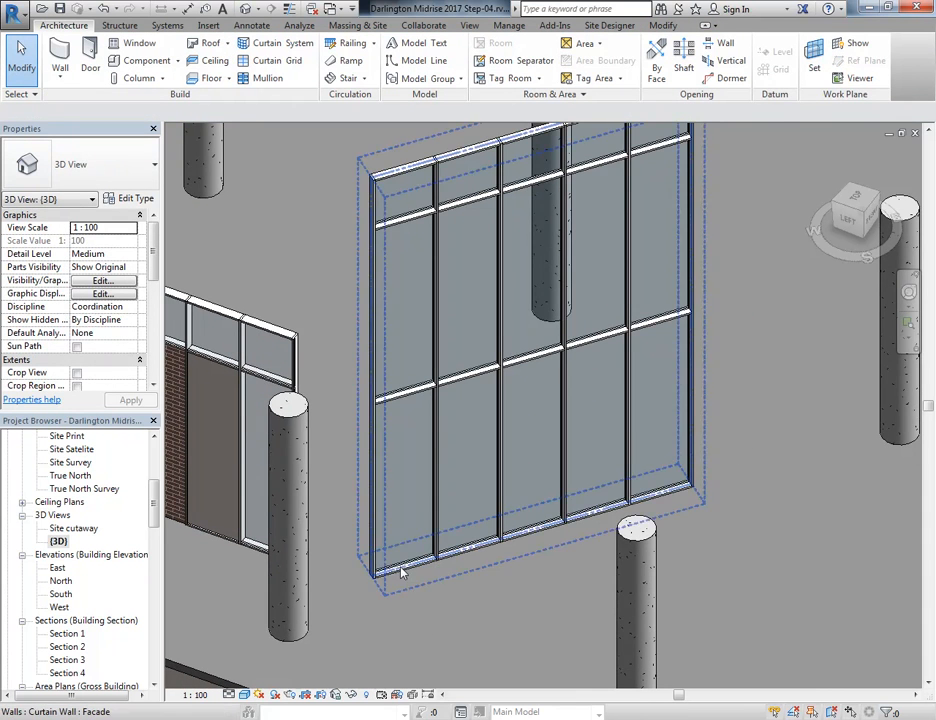
Step: Examine the new curtain wall's bottom mullions and review the grid and mullion settings in the Facade type properties
scroll(414, 564, up, 6)
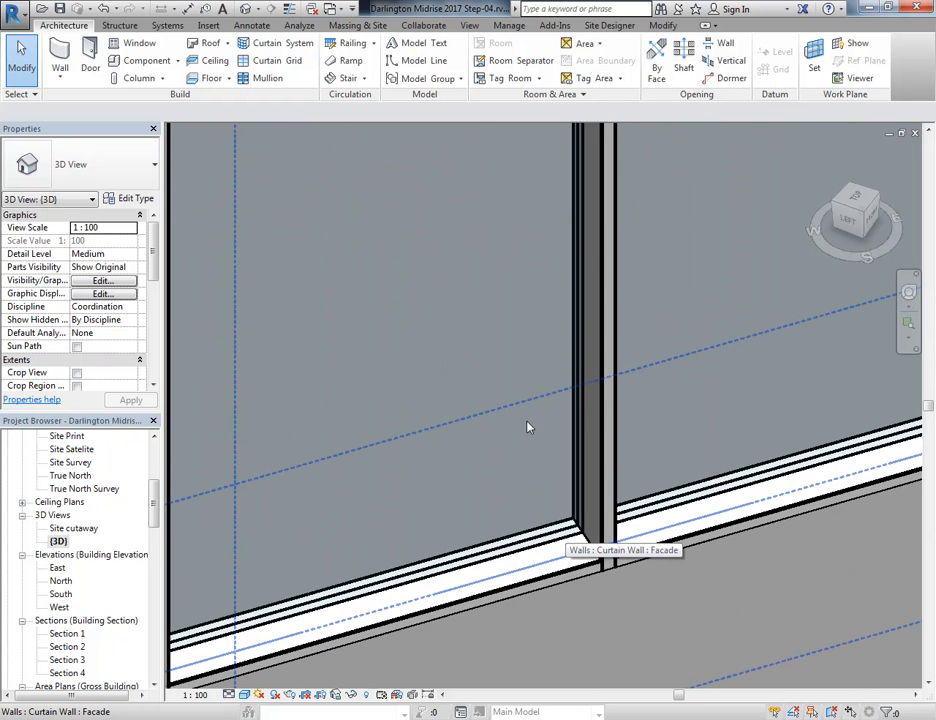
scroll(468, 313, down, 6)
click(356, 401)
middle_drag(424, 334, 375, 381)
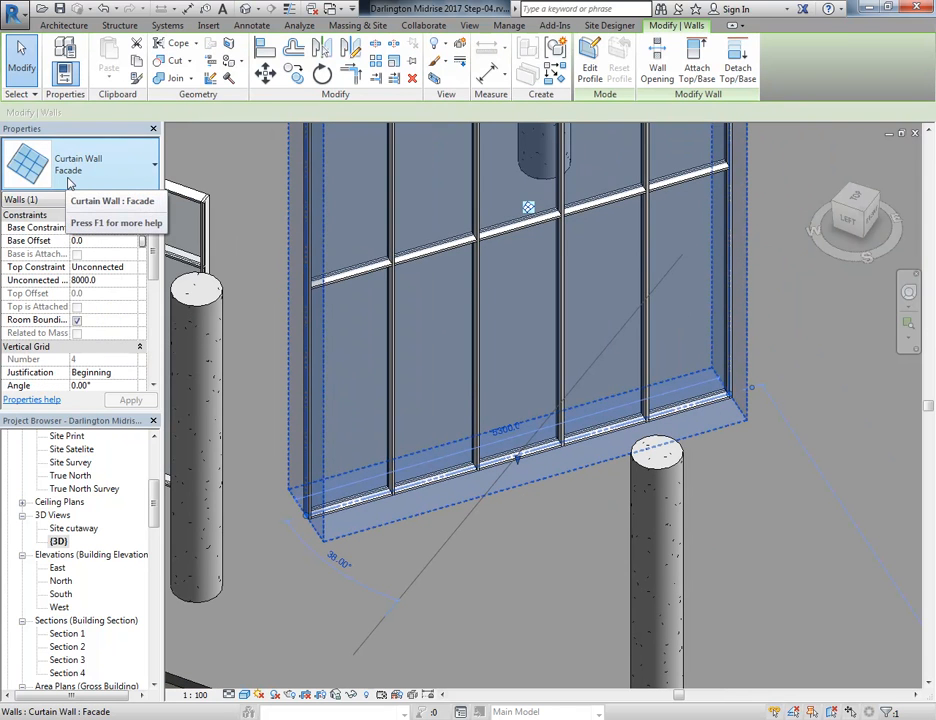
key(Escape)
scroll(430, 420, up, 6)
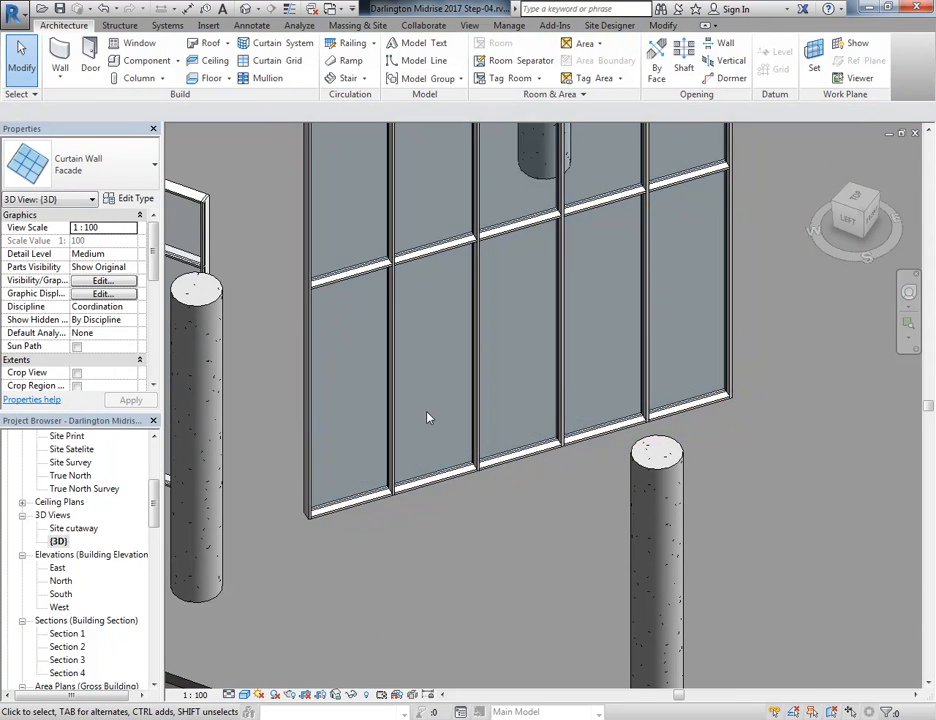
middle_drag(643, 654, 487, 542)
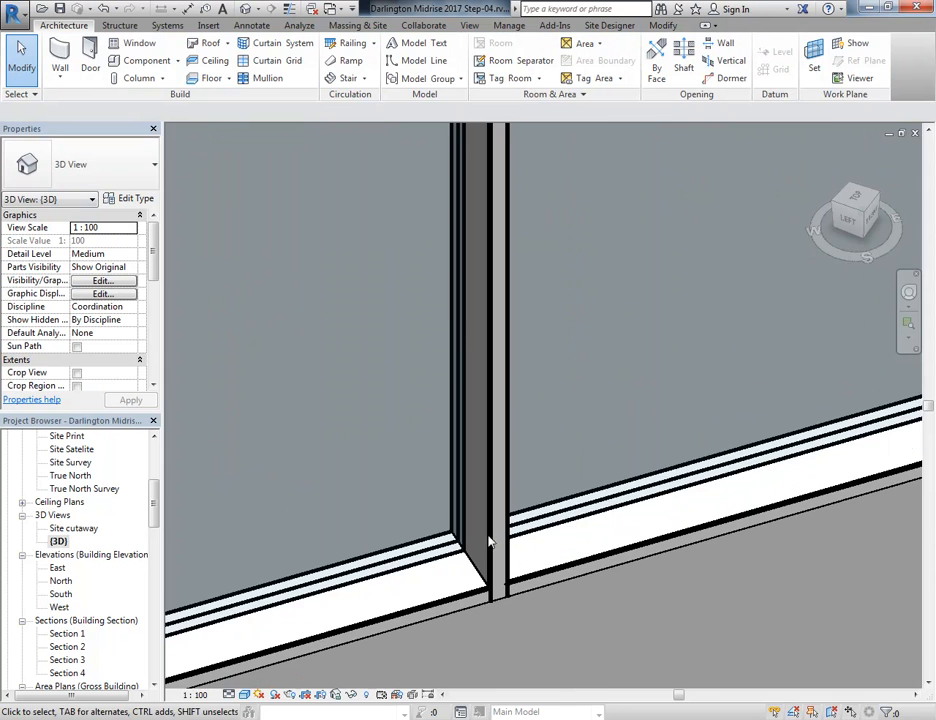
click(395, 577)
click(131, 198)
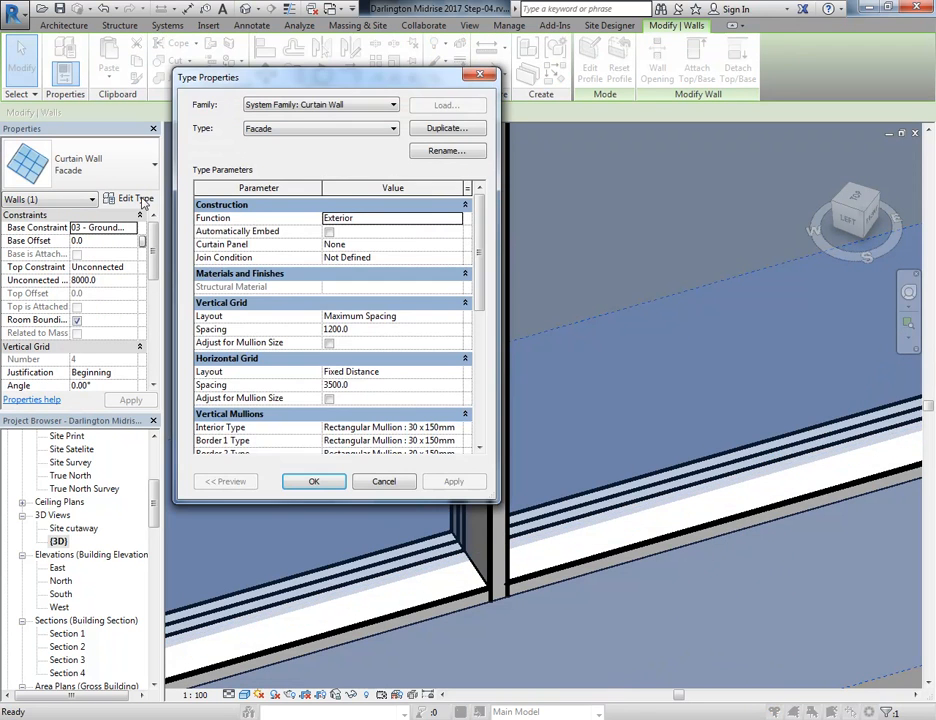
drag(483, 248, 483, 315)
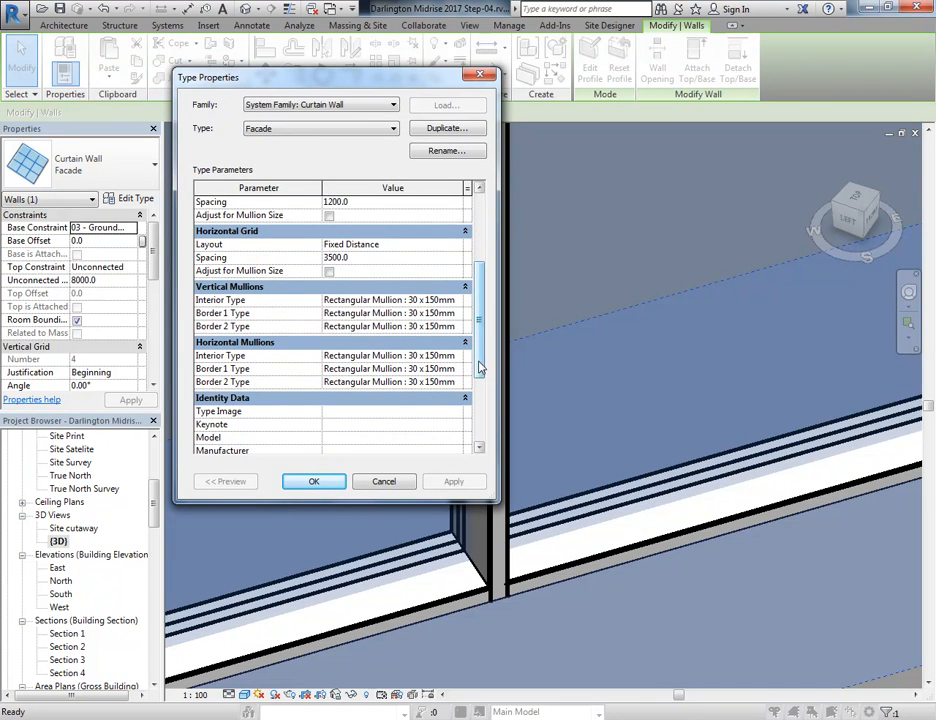
scroll(480, 368, up, 3)
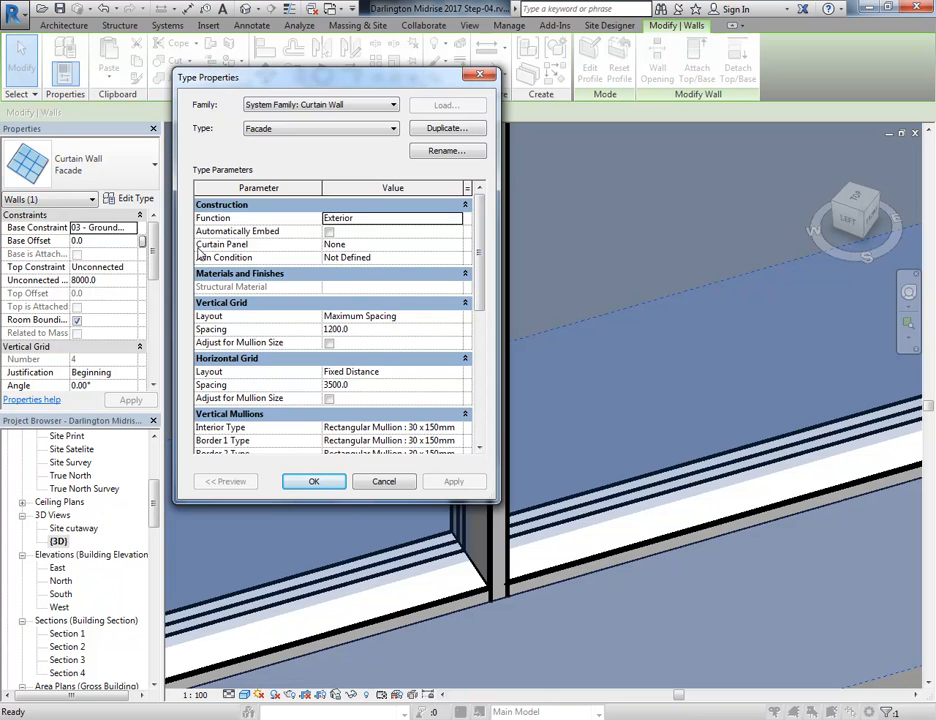
Step: Review the panel types available for the Facade type's Curtain Panel parameter and leave the type properties without changes
click(347, 245)
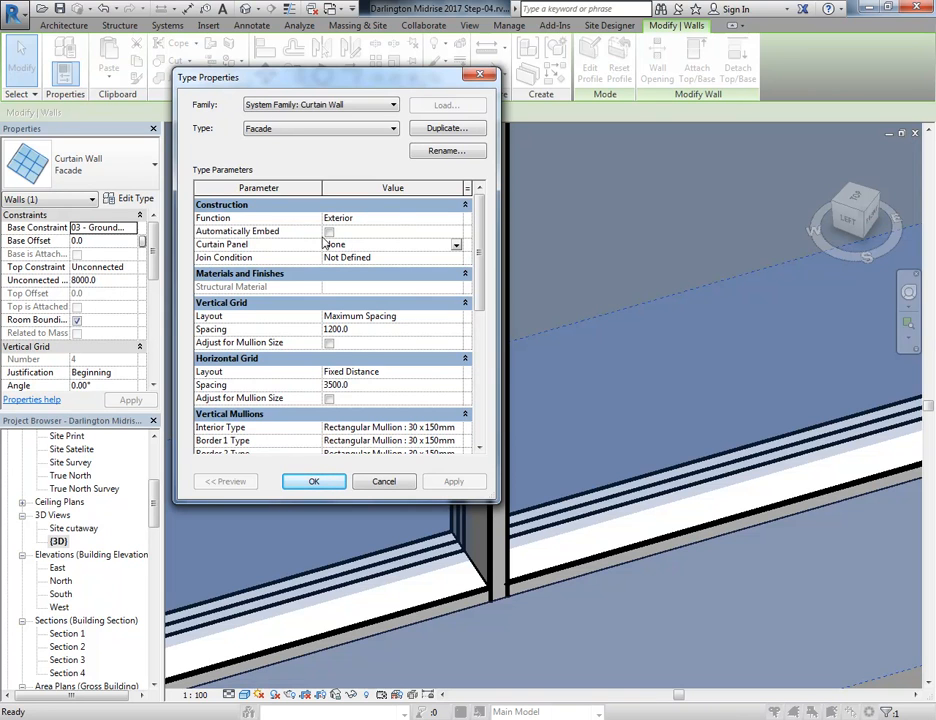
click(456, 245)
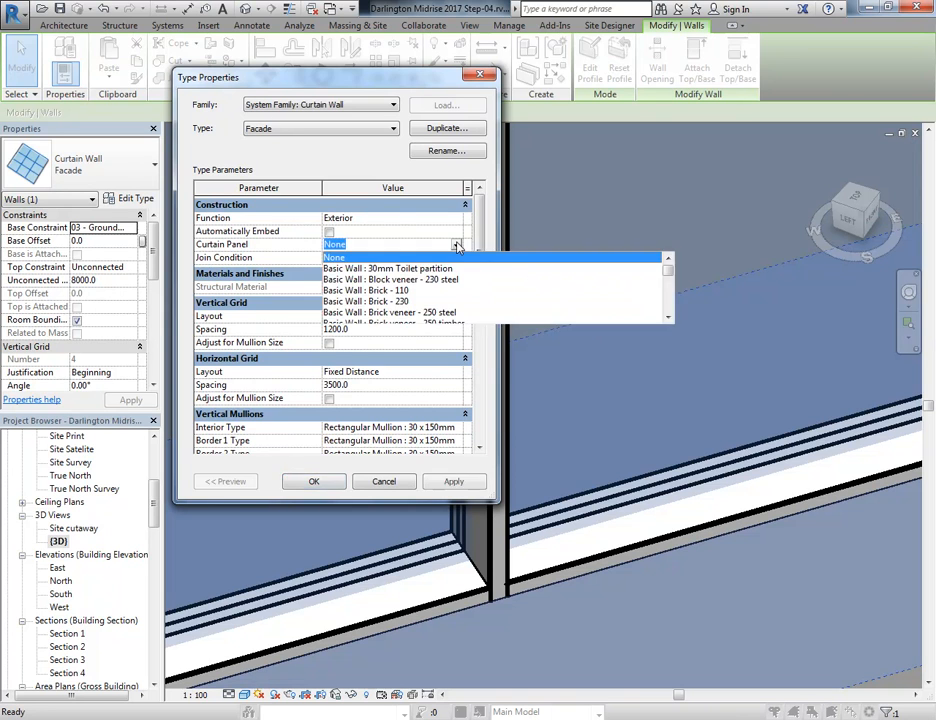
scroll(348, 272, down, 1)
scroll(349, 274, down, 10)
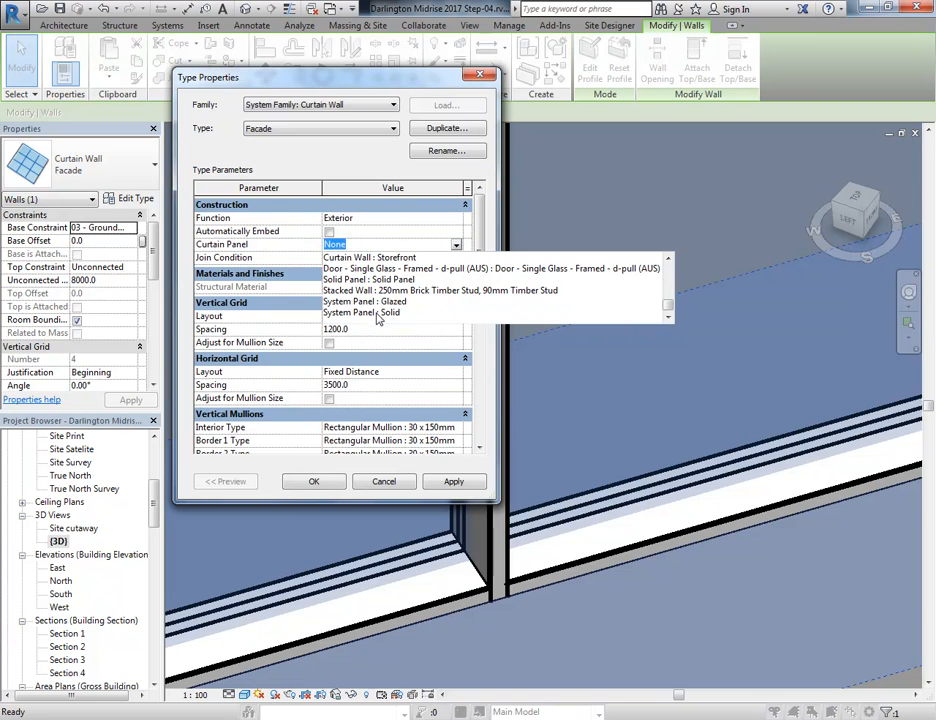
click(394, 244)
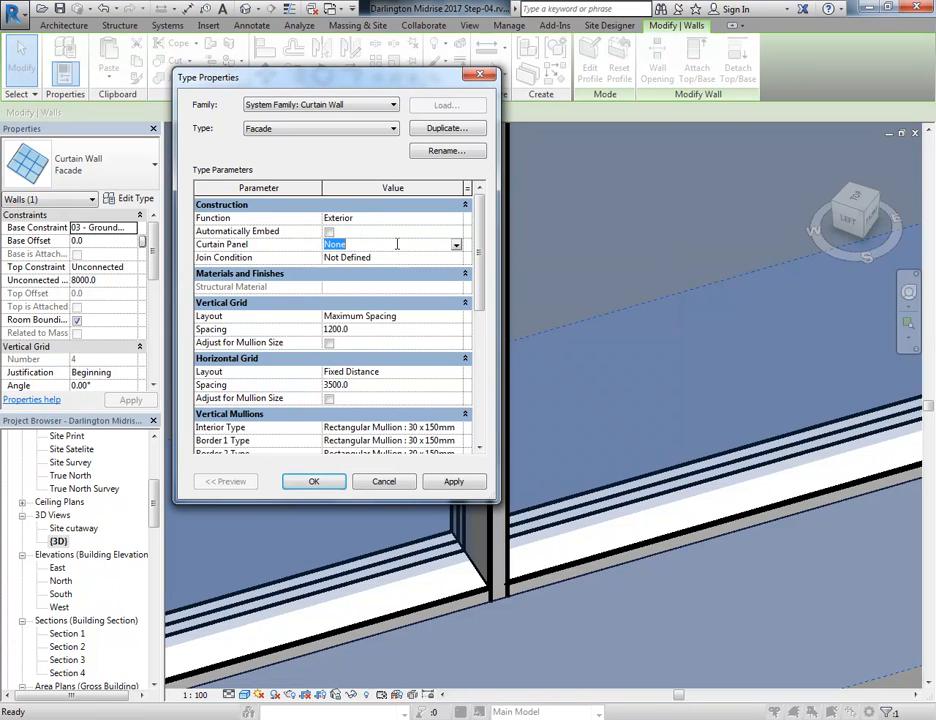
click(380, 218)
click(366, 329)
click(364, 329)
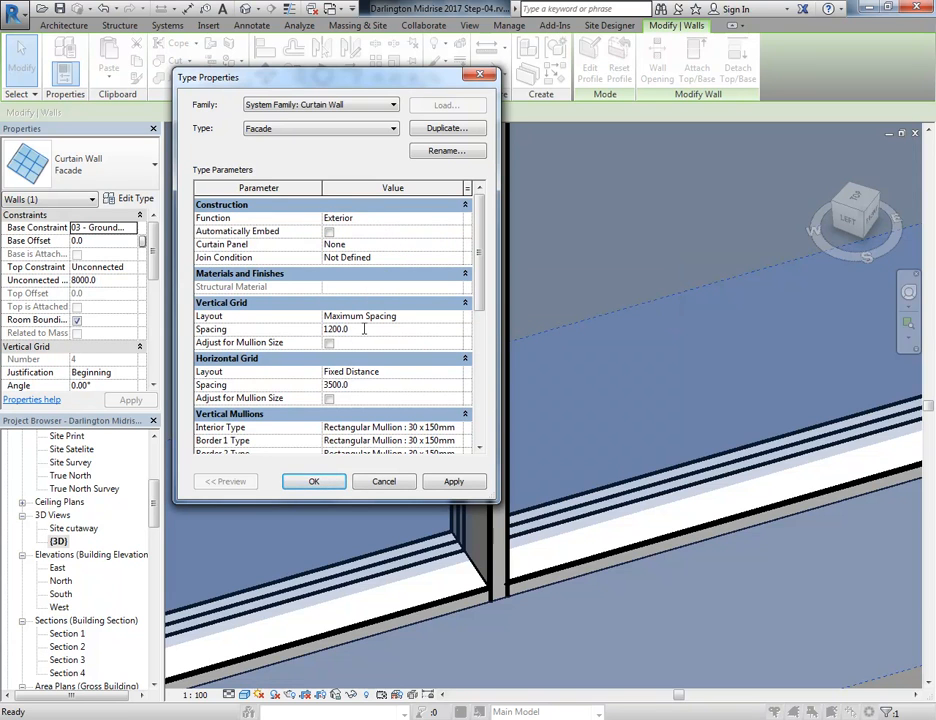
click(357, 483)
click(340, 317)
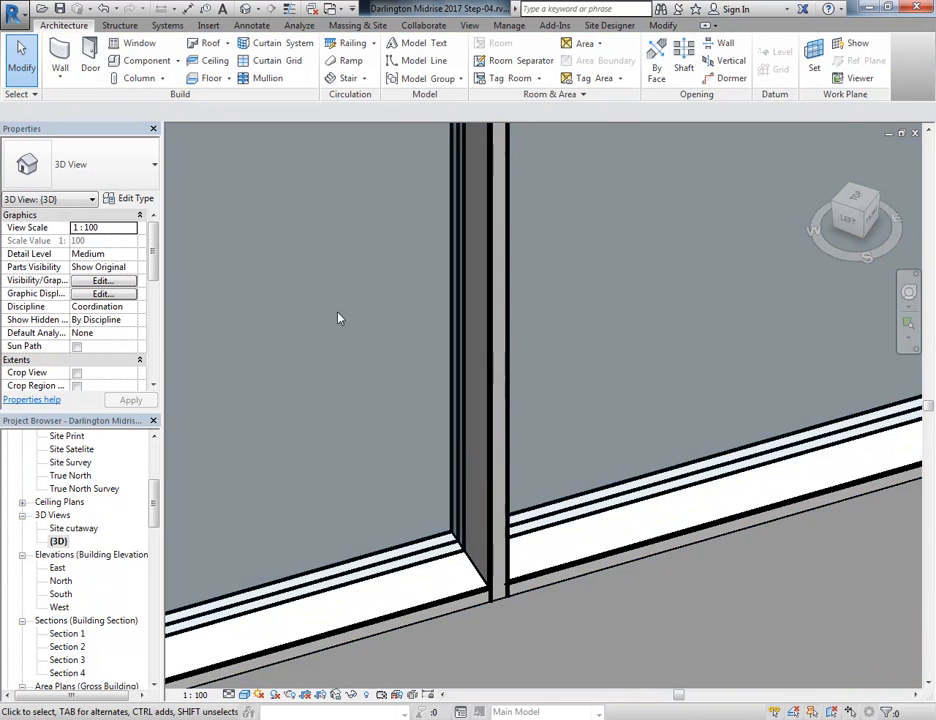
Step: Review the second curtain wall's Facade type settings for grids, mullions and Curtain Panel, leaving the type properties without changes
scroll(340, 318, down, 4)
scroll(293, 252, down, 5)
middle_drag(293, 252, 396, 441)
scroll(350, 420, down, 4)
scroll(393, 438, up, 1)
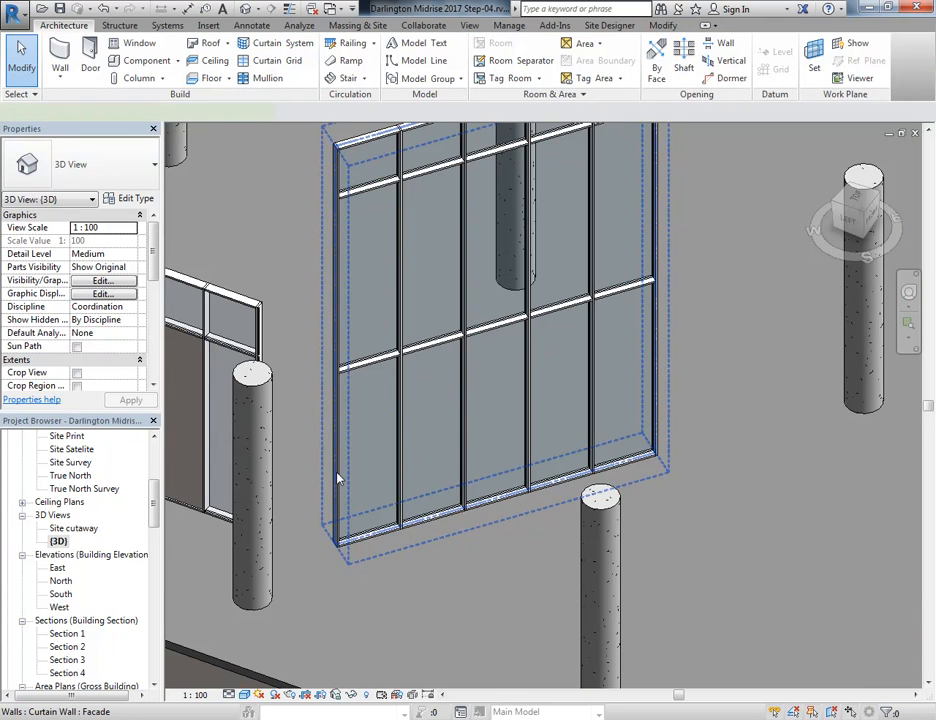
click(396, 427)
scroll(396, 427, down, 3)
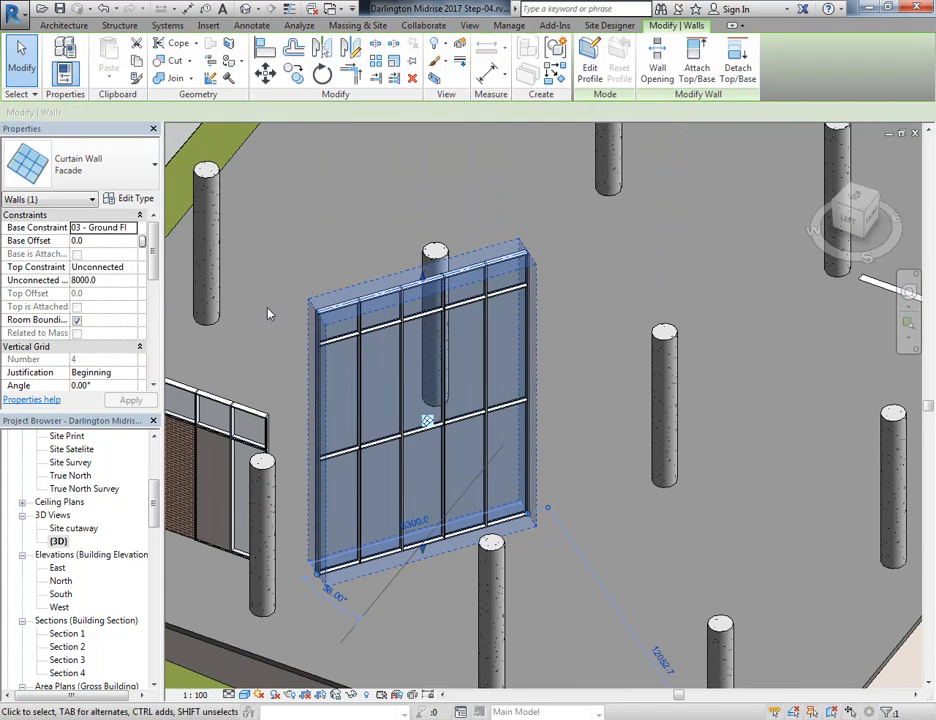
click(268, 314)
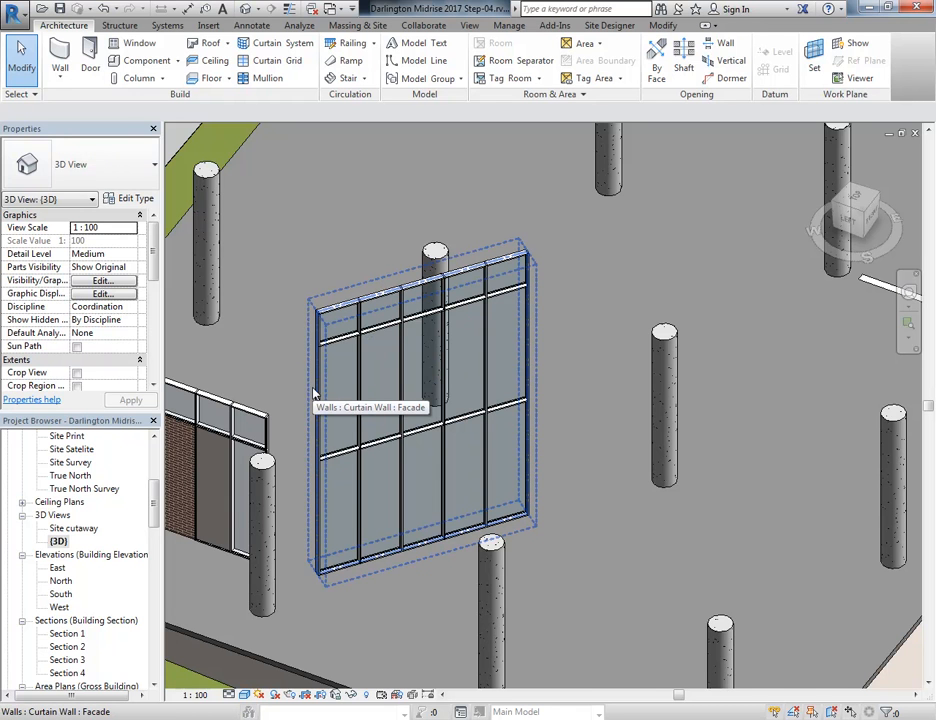
click(313, 393)
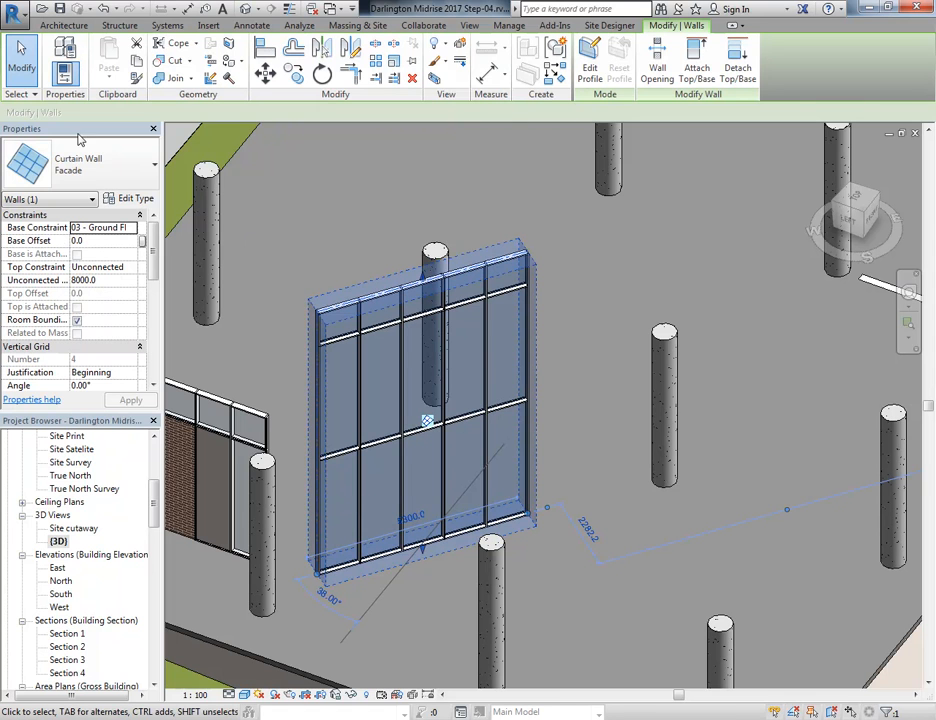
click(130, 198)
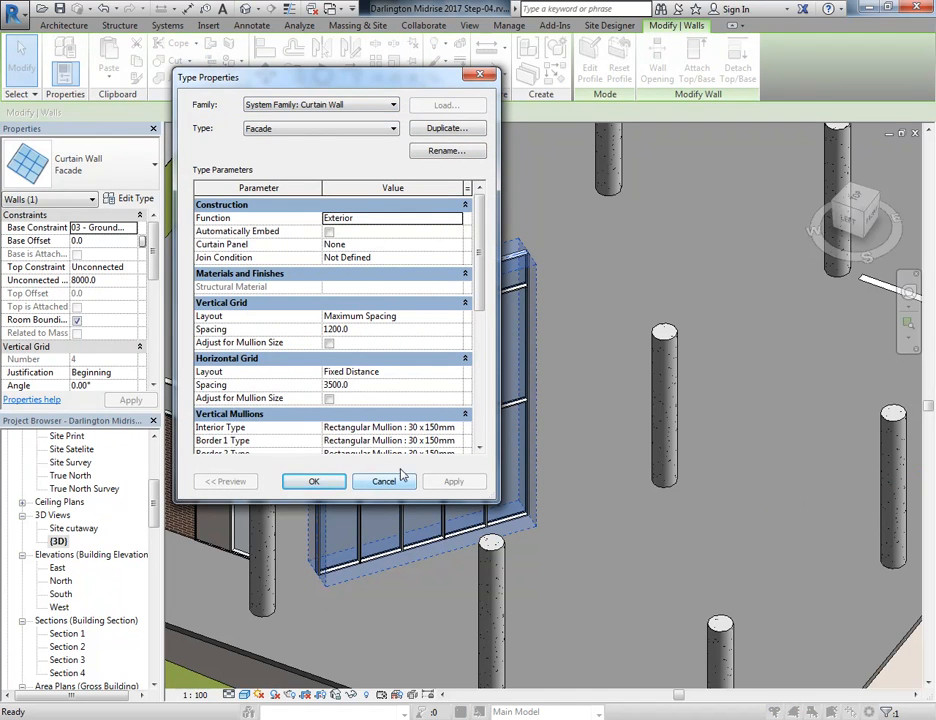
drag(477, 255, 482, 335)
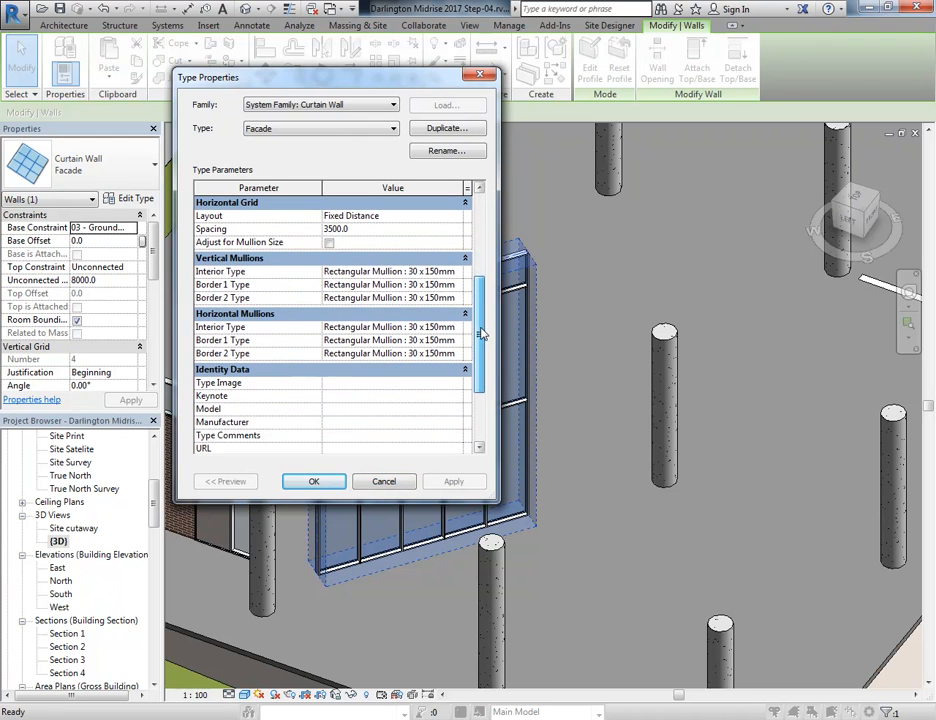
click(393, 271)
scroll(474, 345, up, 4)
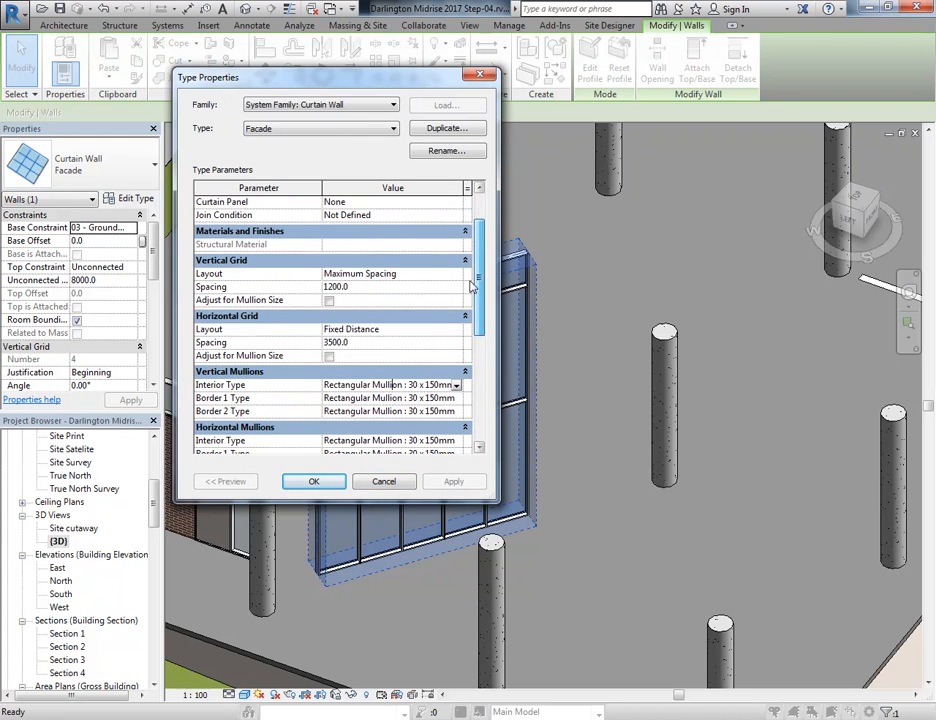
scroll(479, 298, up, 1)
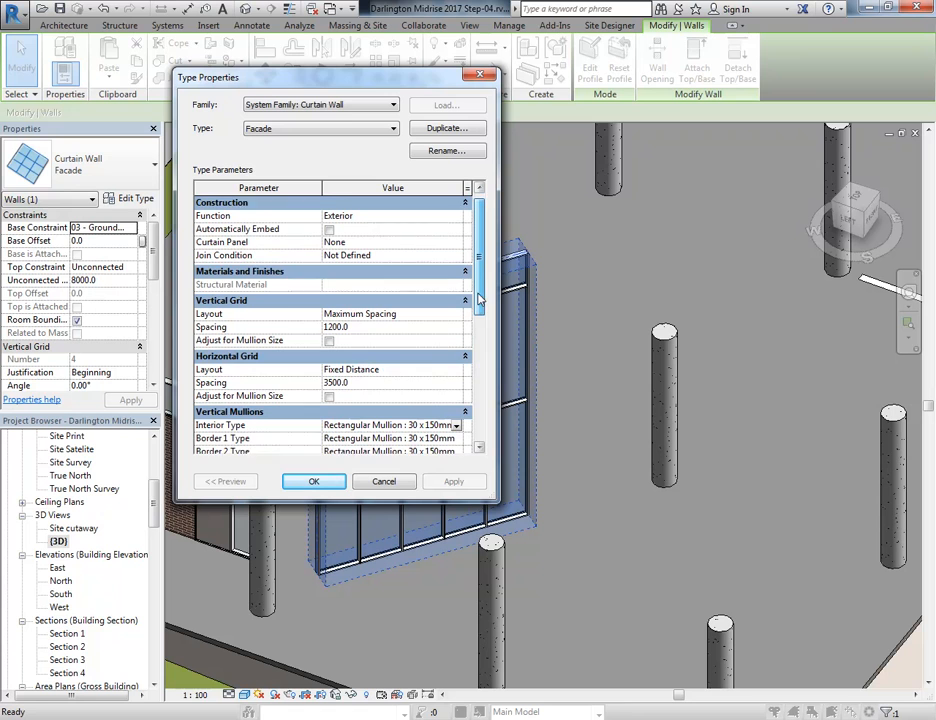
click(376, 244)
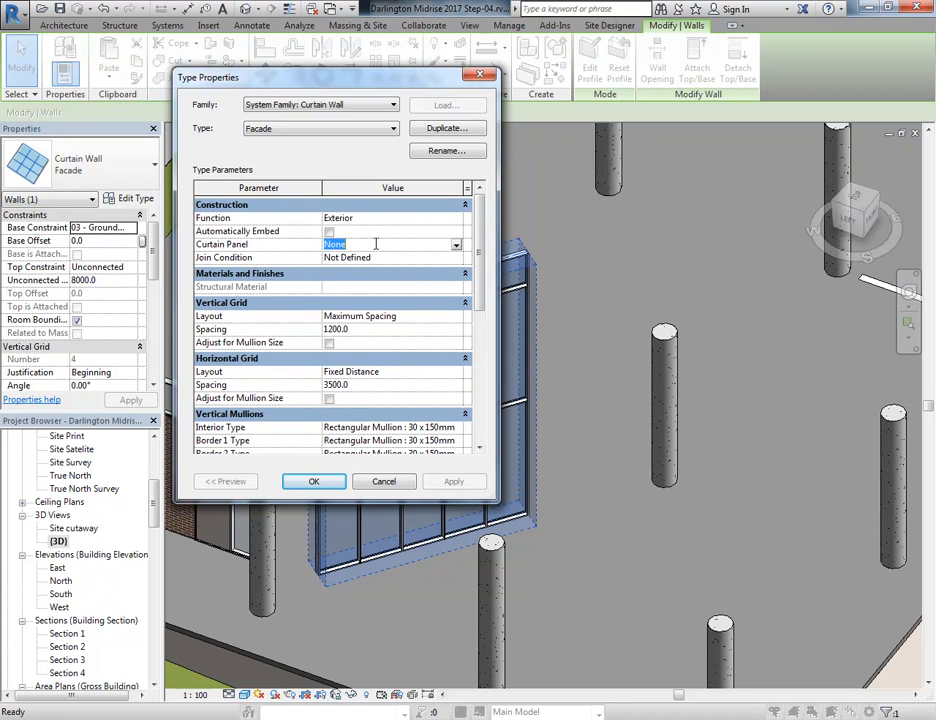
click(375, 484)
Step: Unpin the second curtain wall's first interior vertical grid line and set its distance to the next vertical grid line to 1200 mm
middle_drag(311, 313, 296, 212)
scroll(307, 174, up, 1)
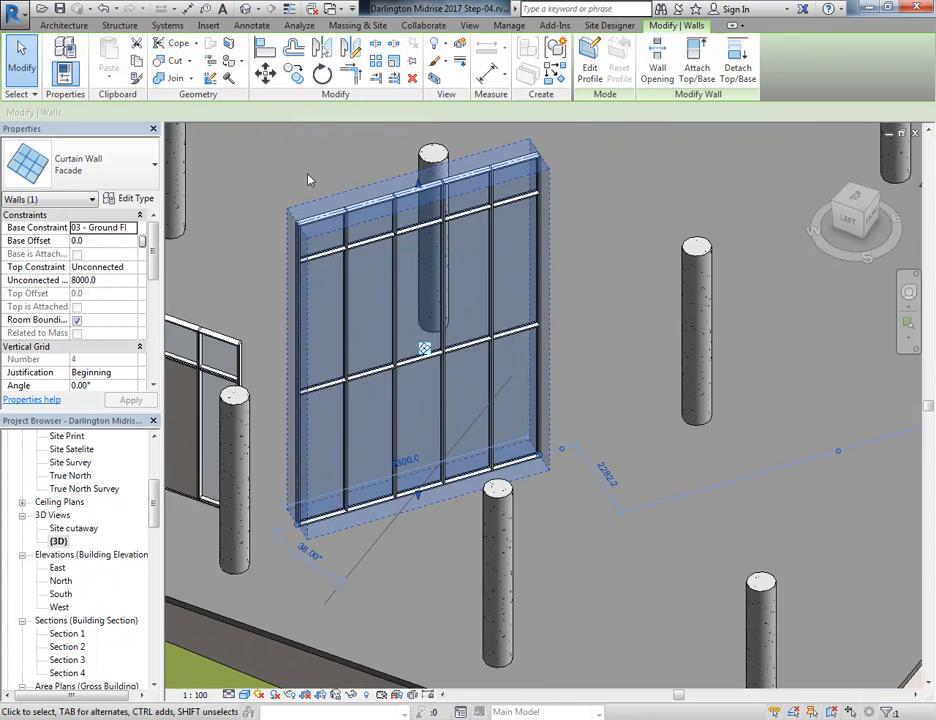
scroll(309, 180, up, 3)
scroll(410, 381, down, 2)
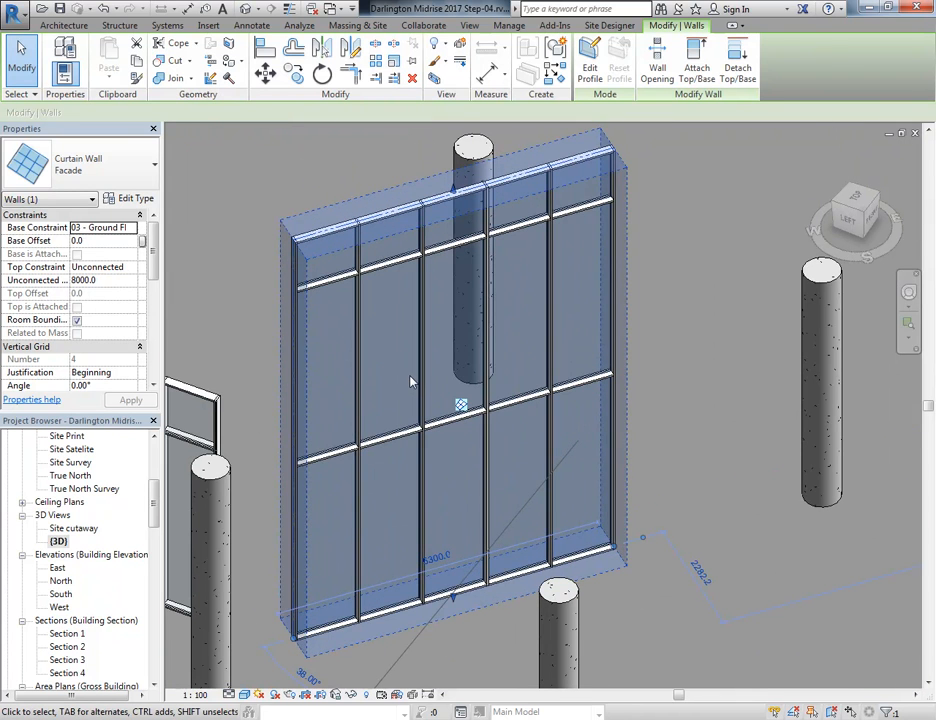
key(Escape)
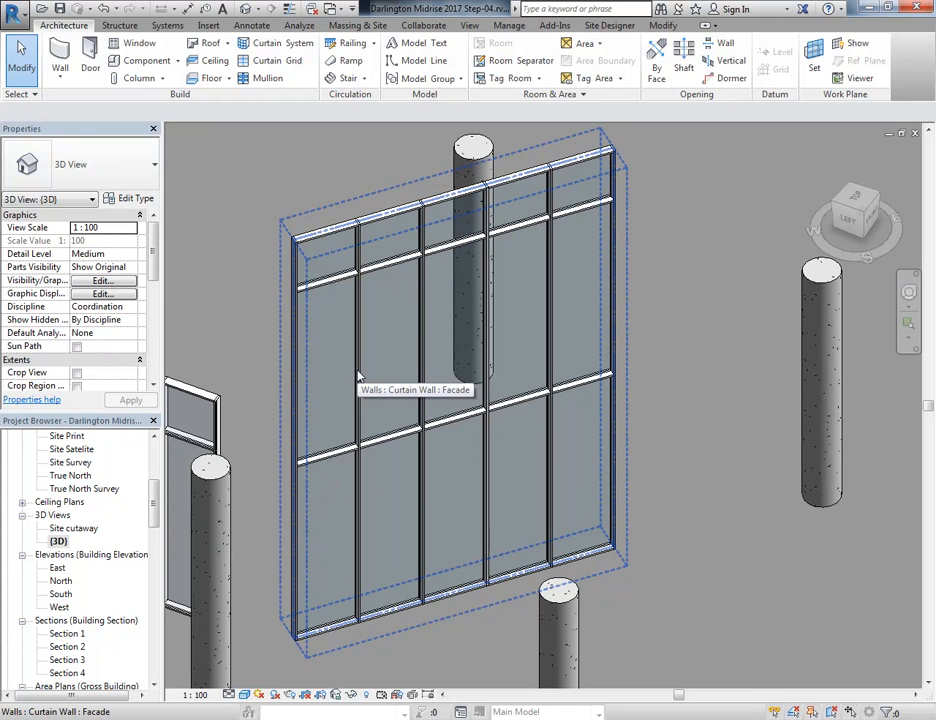
key(Tab)
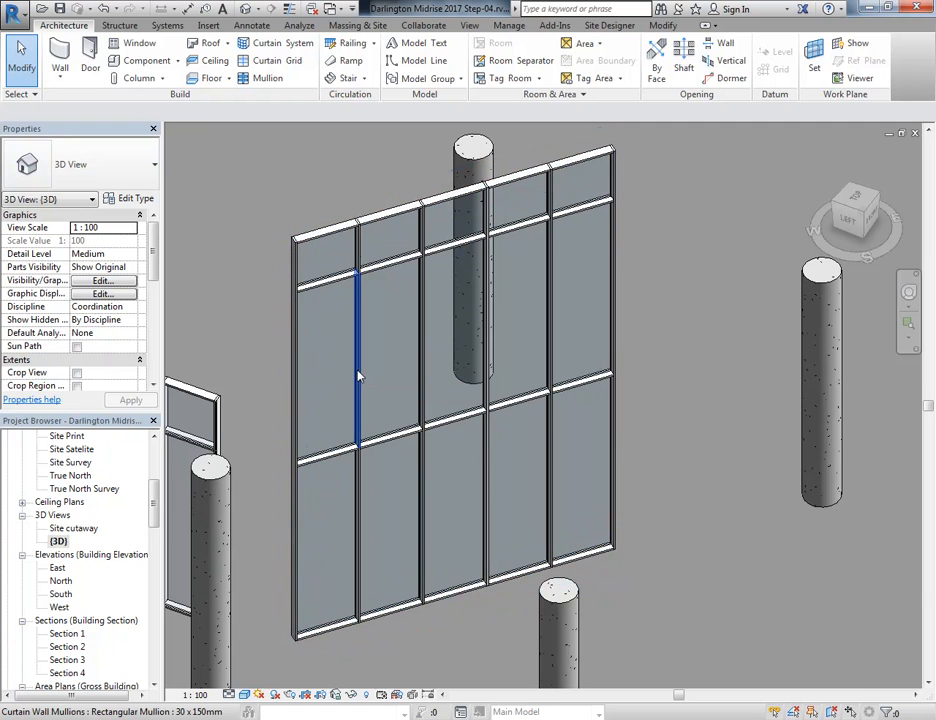
key(Tab)
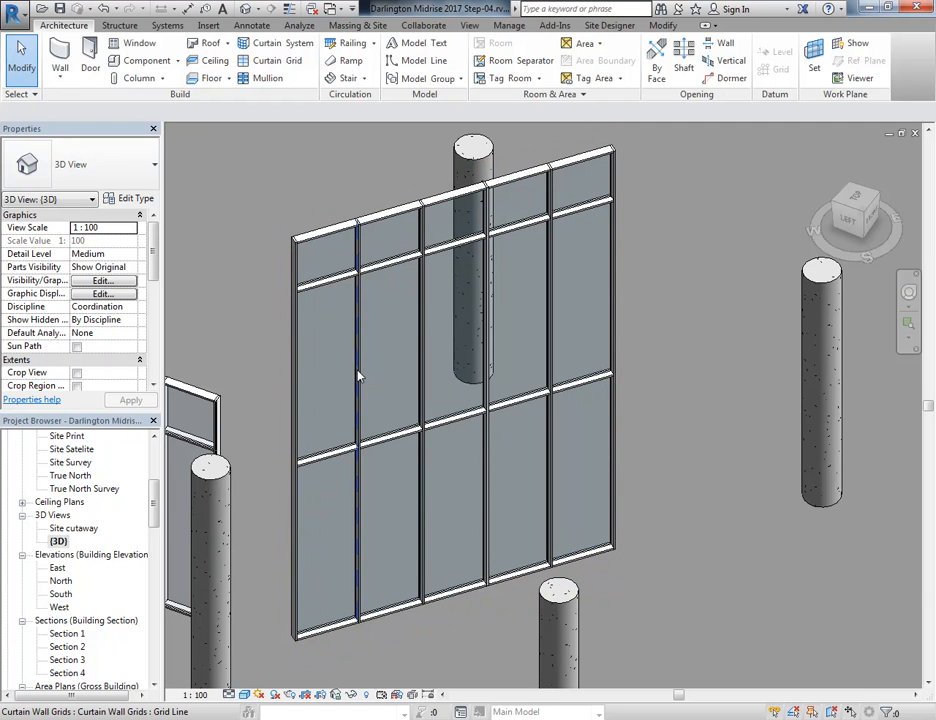
click(358, 375)
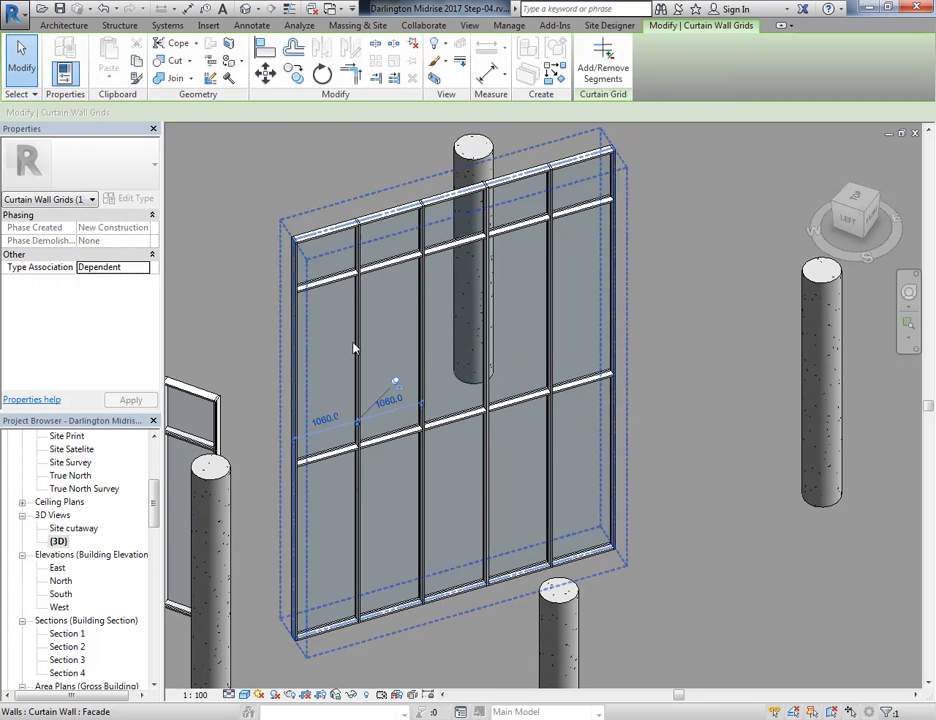
click(397, 385)
click(389, 399)
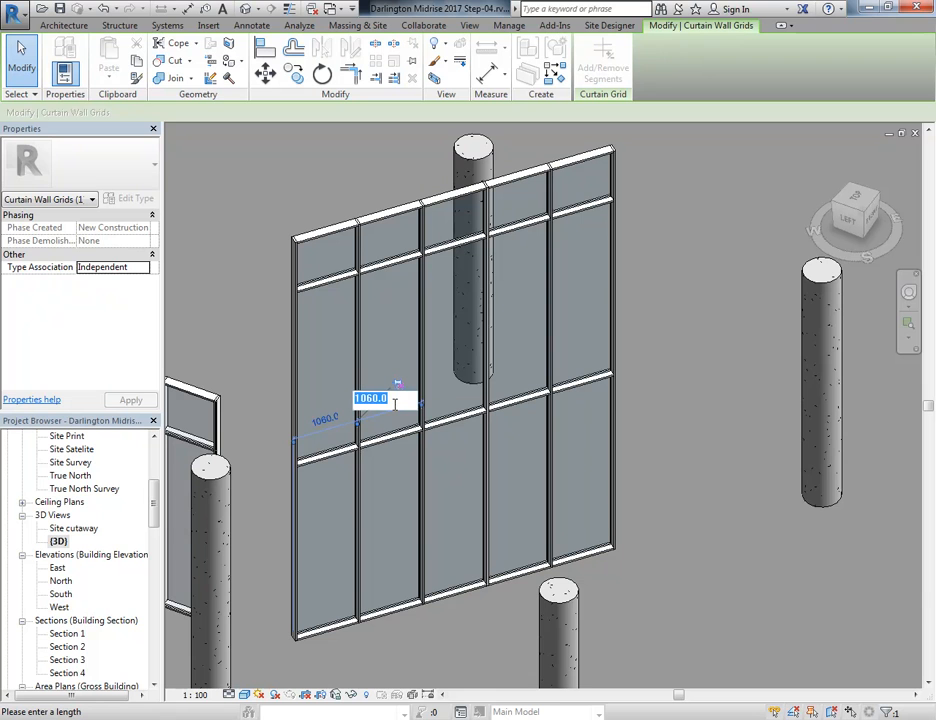
text(1200)
key(Return)
key(Escape)
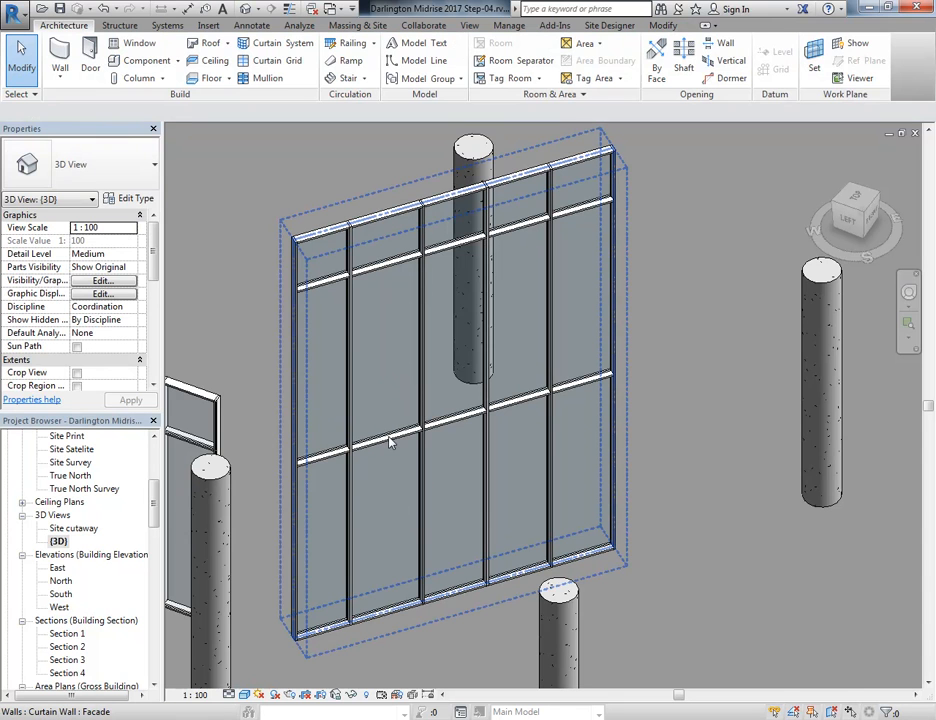
Step: Select the lower interior horizontal grid line of the second curtain wall
key(Tab)
key(Tab)
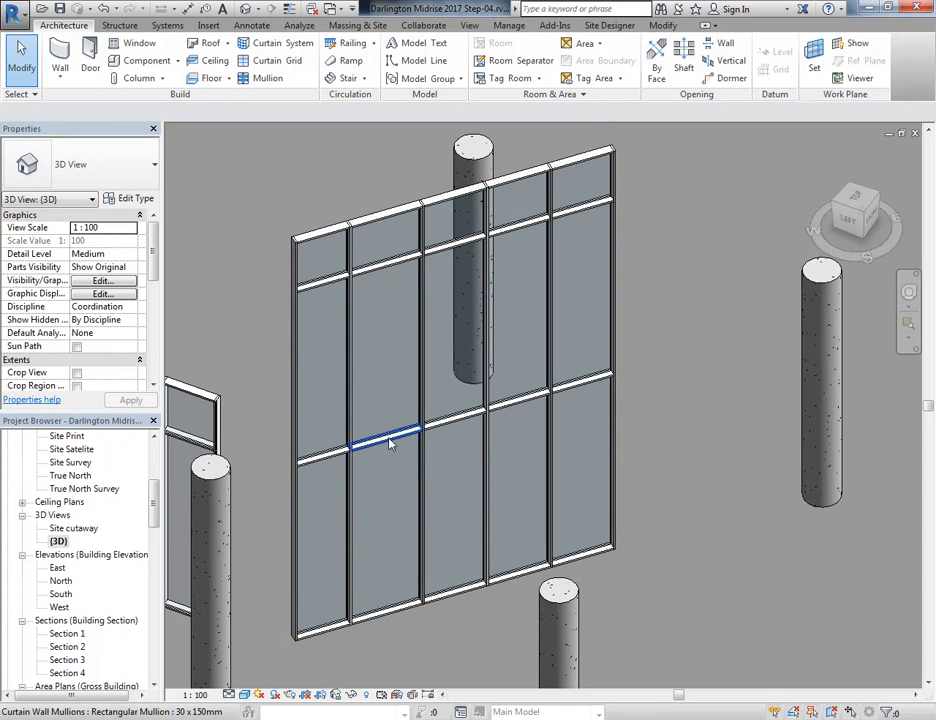
click(390, 441)
scroll(395, 457, down, 1)
middle_drag(423, 464, 459, 454)
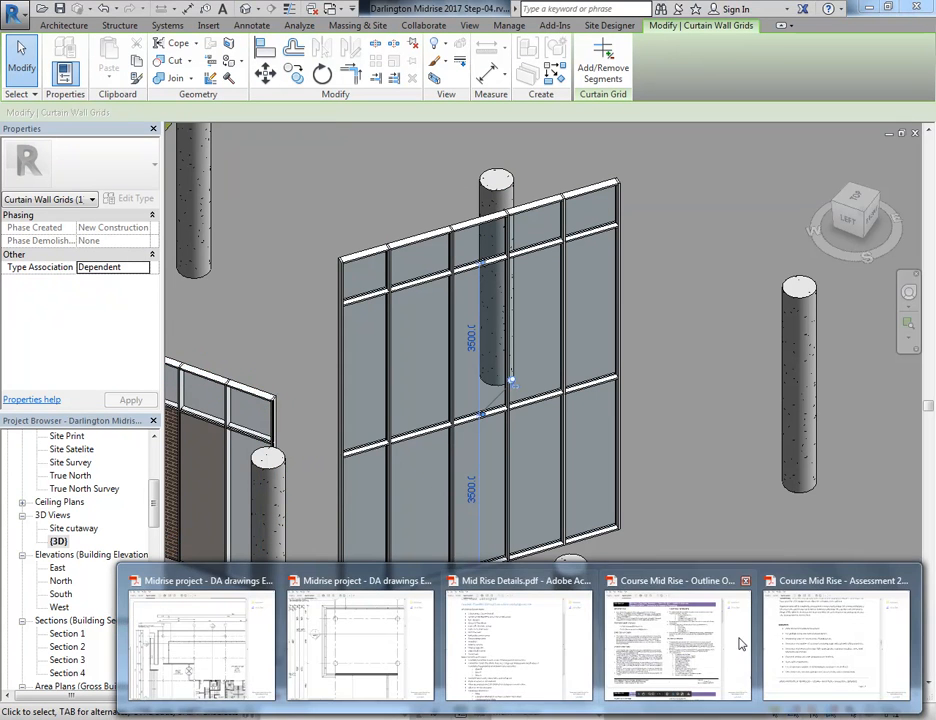
Step: Switch to the Midrise project DA drawings PDF and examine the building sections for level heights and the ground floor glazing
click(200, 640)
drag(753, 210, 760, 558)
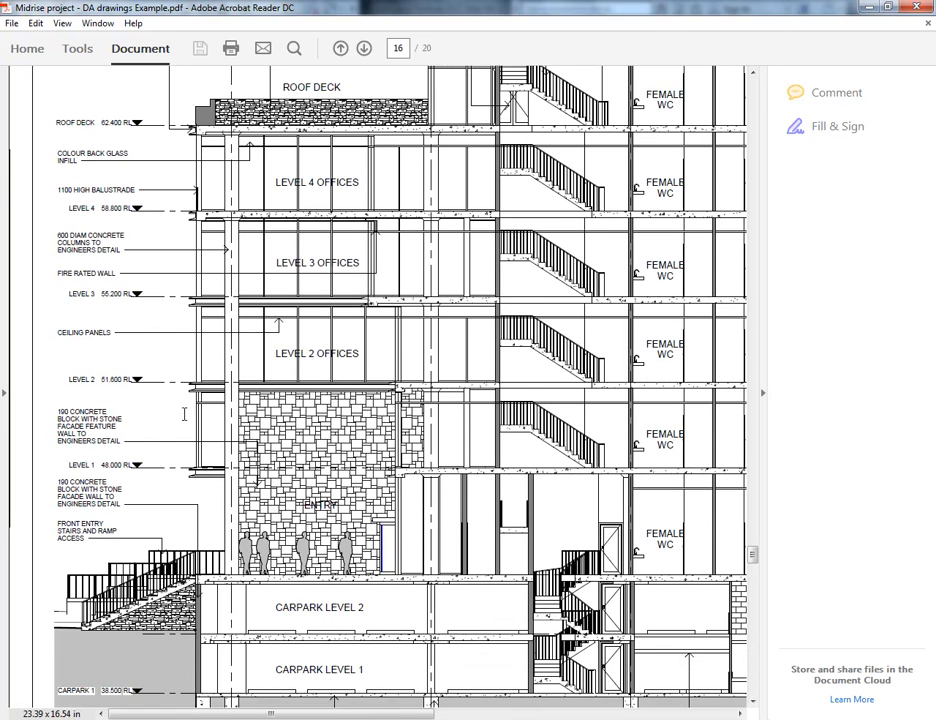
scroll(147, 306, down, 1)
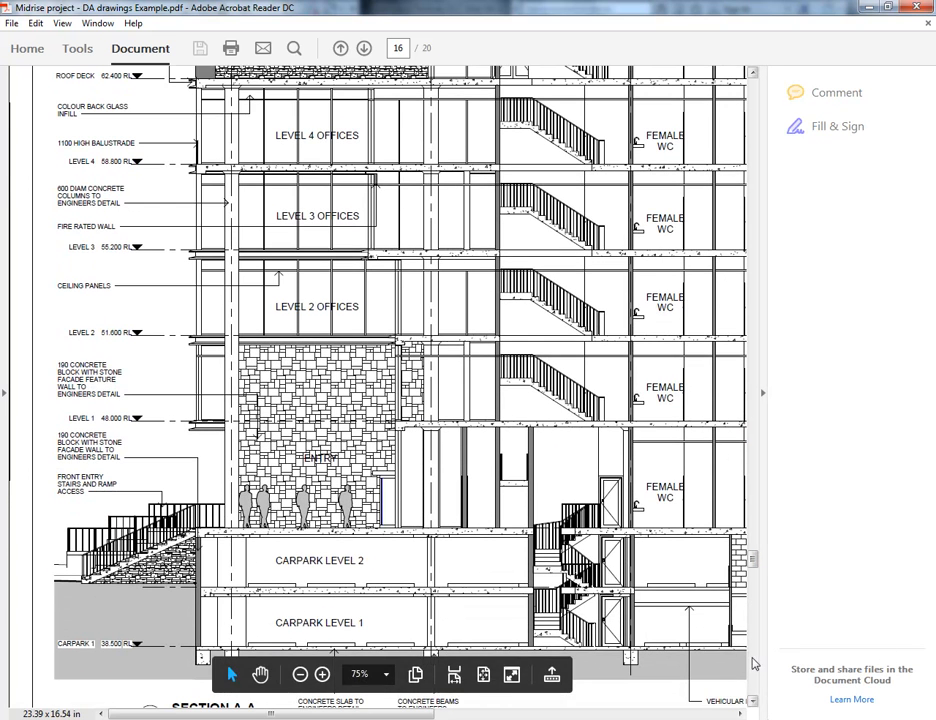
scroll(760, 662, down, 5)
scroll(755, 663, down, 7)
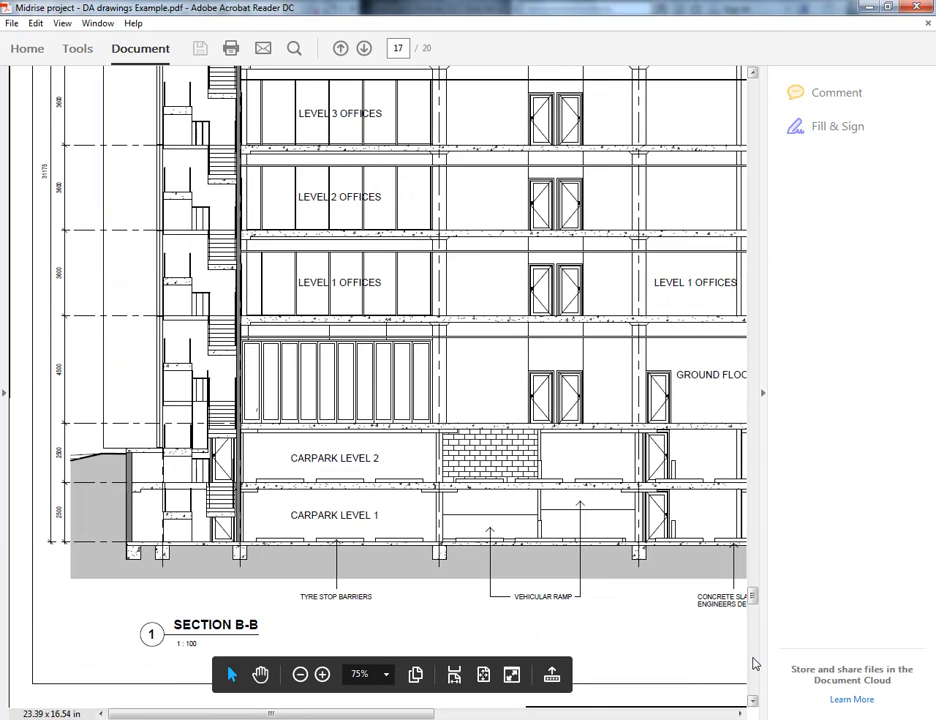
scroll(755, 663, down, 5)
scroll(257, 292, down, 2)
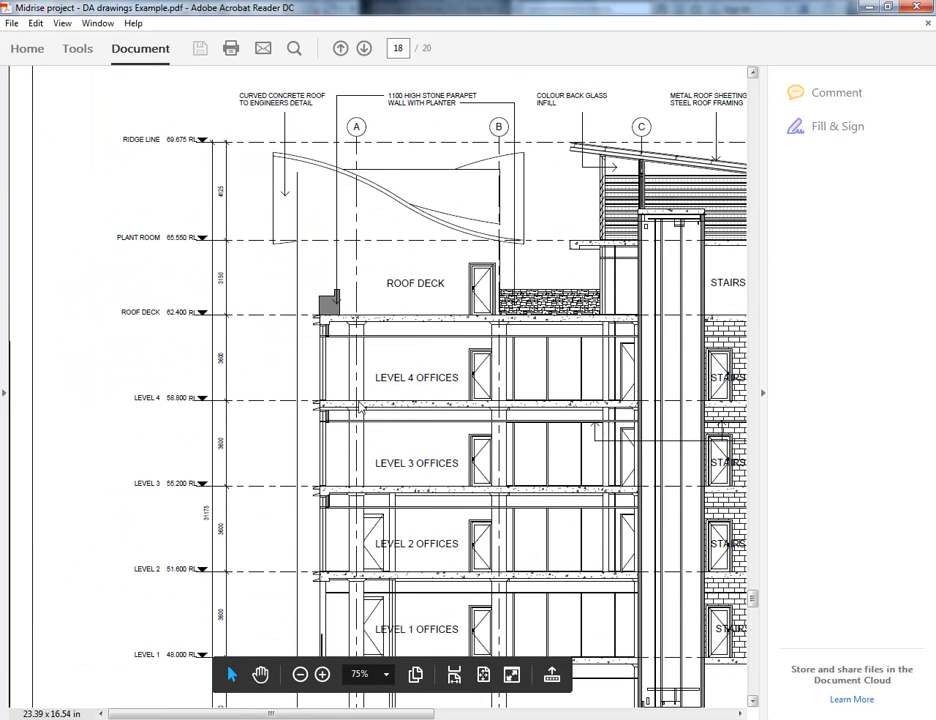
scroll(199, 343, down, 3)
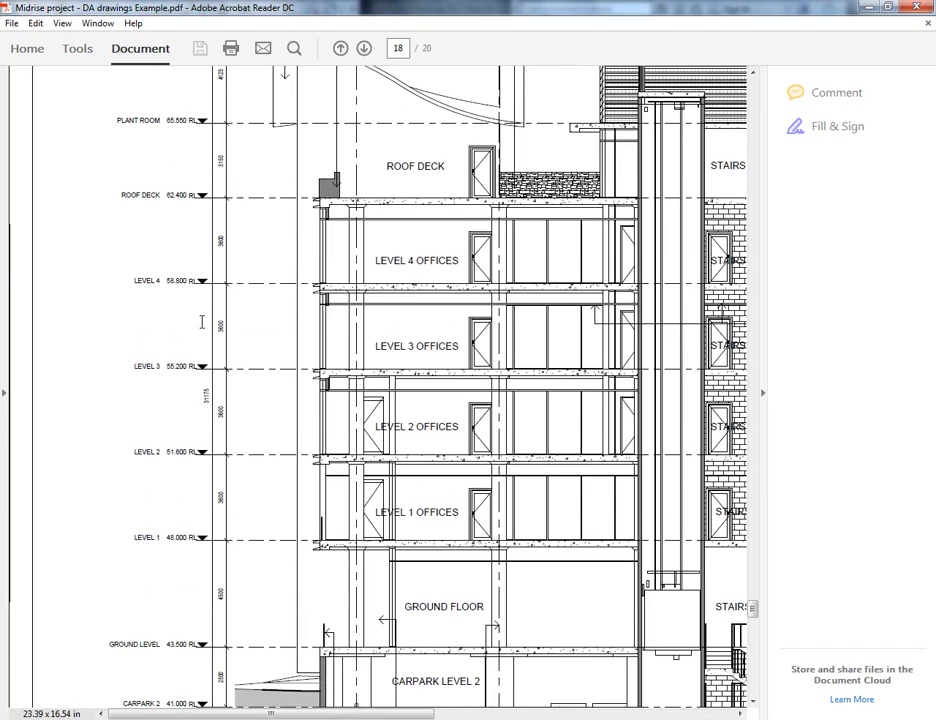
ctrl+scroll(414, 623, up, 4)
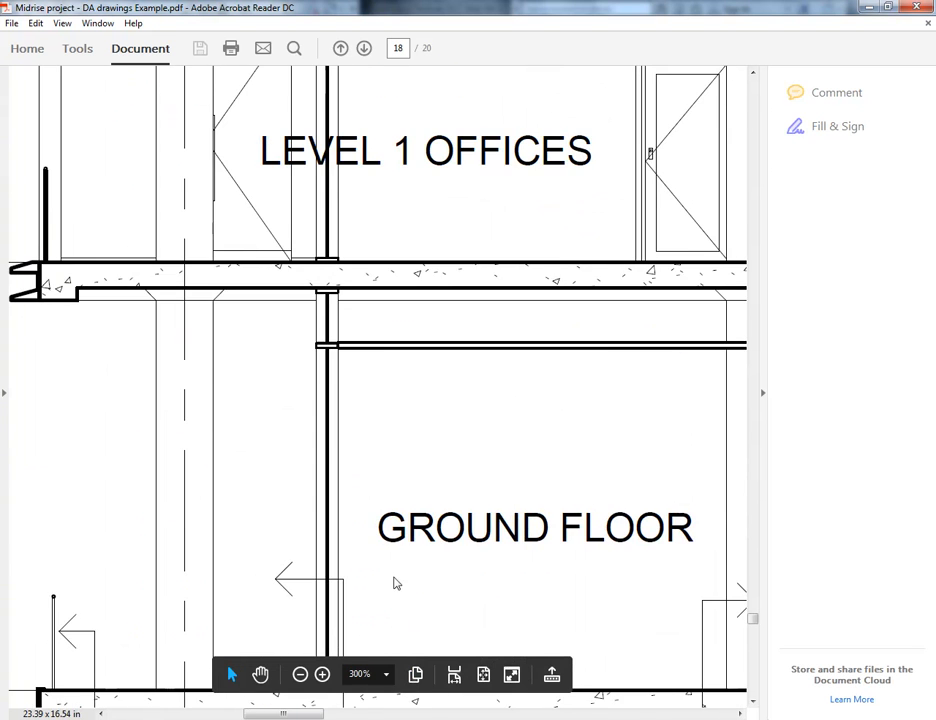
scroll(366, 462, down, 2)
ctrl+scroll(337, 388, down, 1)
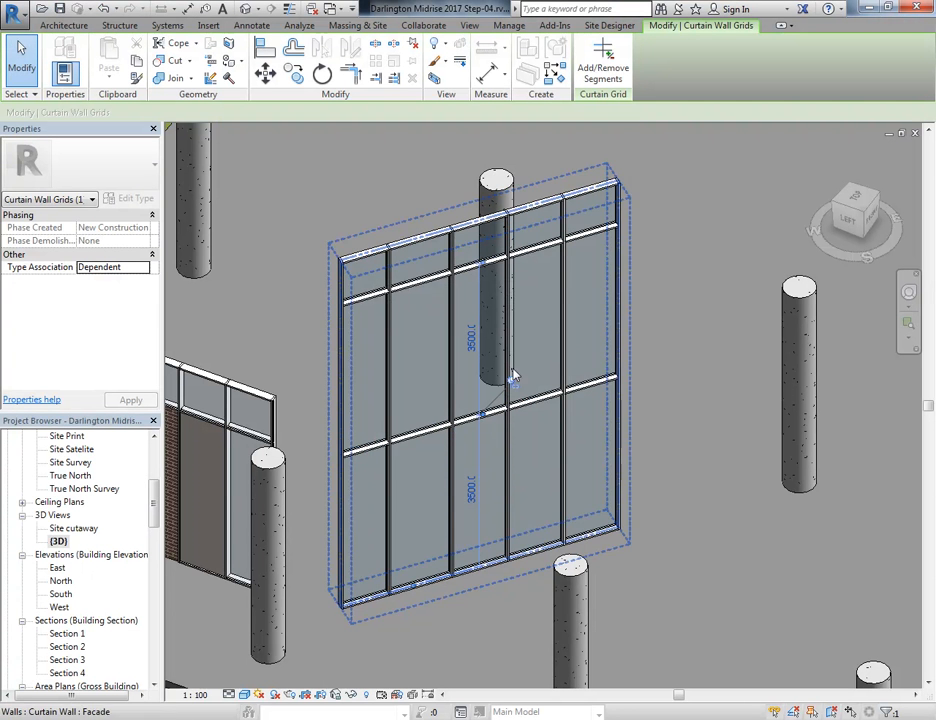
Step: Try to set the pinned horizontal grid line's height above the wall base to 4500 mm
click(472, 500)
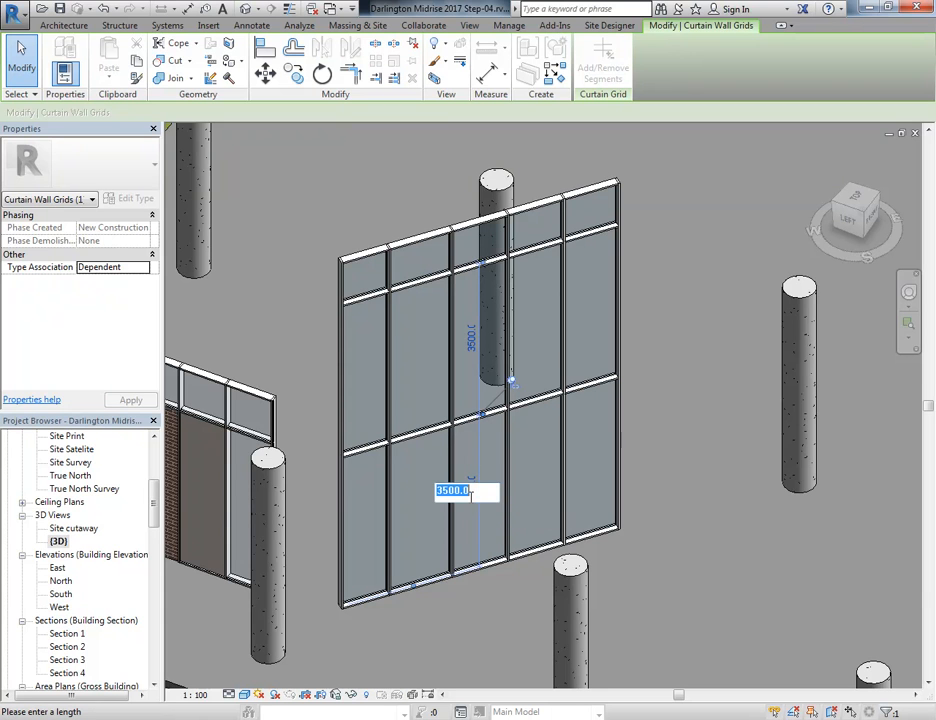
text(4500)
key(Return)
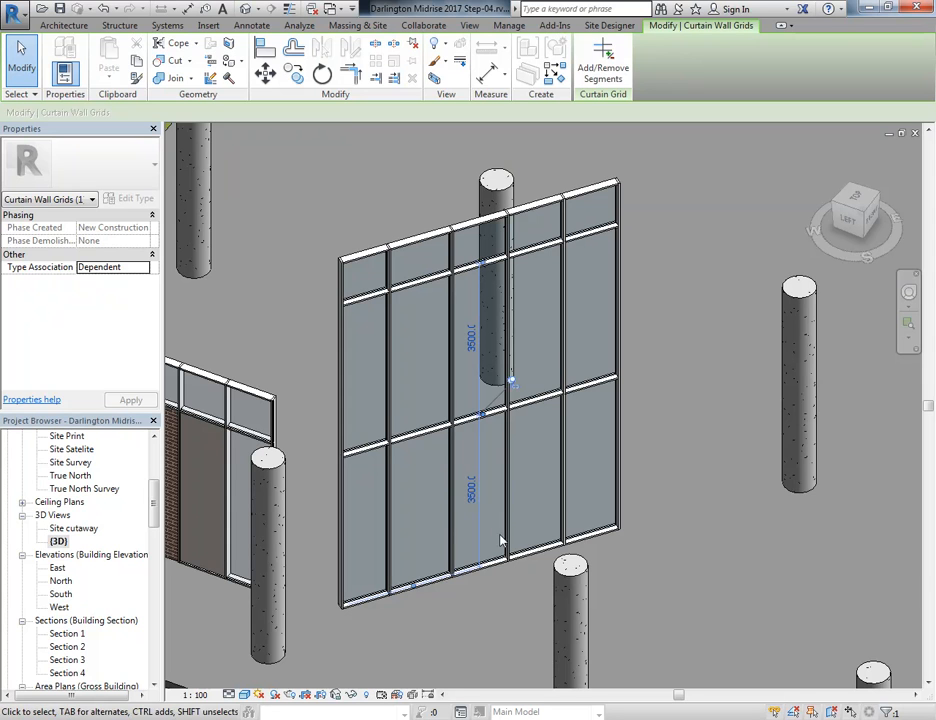
Step: Unpin the lower horizontal grid line and set its height above the wall base to 4500 mm
click(510, 382)
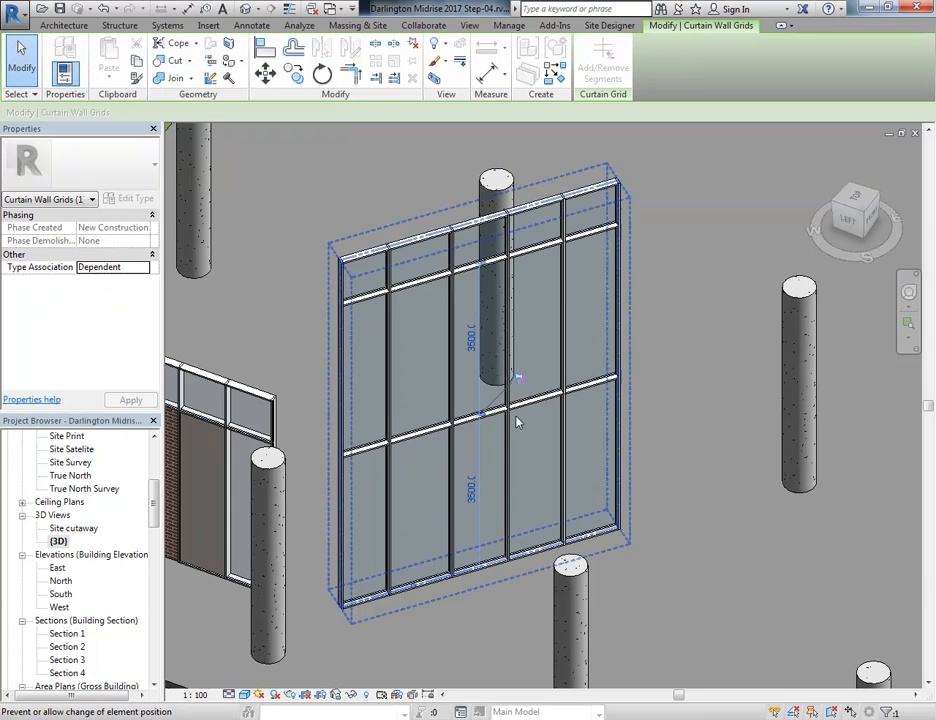
click(472, 491)
text(4500)
key(Return)
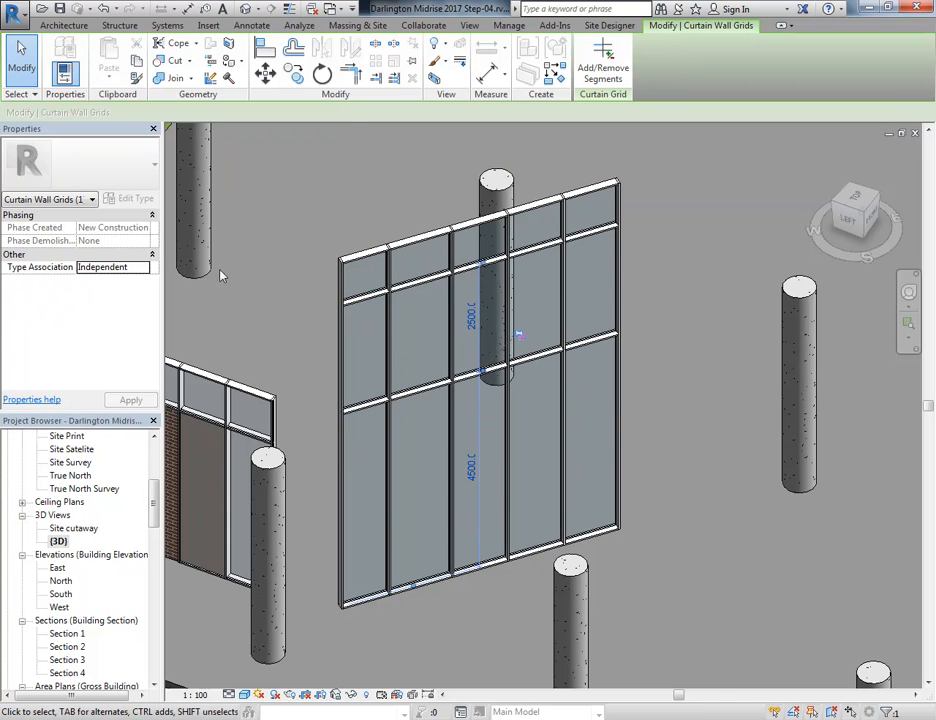
Step: Examine the whole second curtain wall with its adjusted grid lines beside the first facade wall
click(360, 222)
click(363, 252)
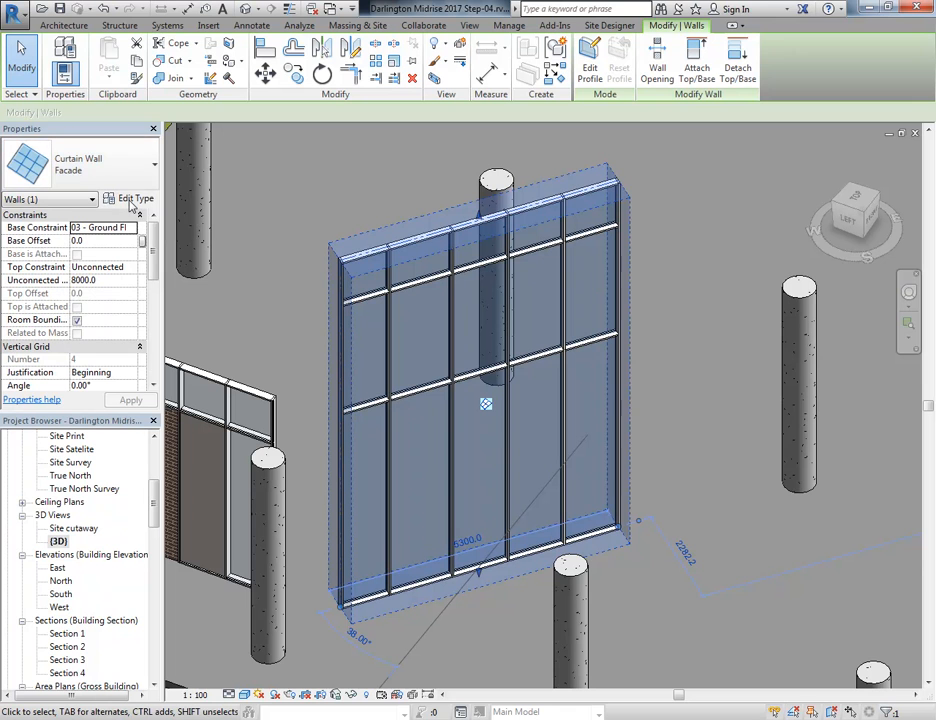
click(328, 179)
scroll(330, 184, down, 4)
middle_drag(346, 208, 384, 273)
scroll(384, 273, up, 1)
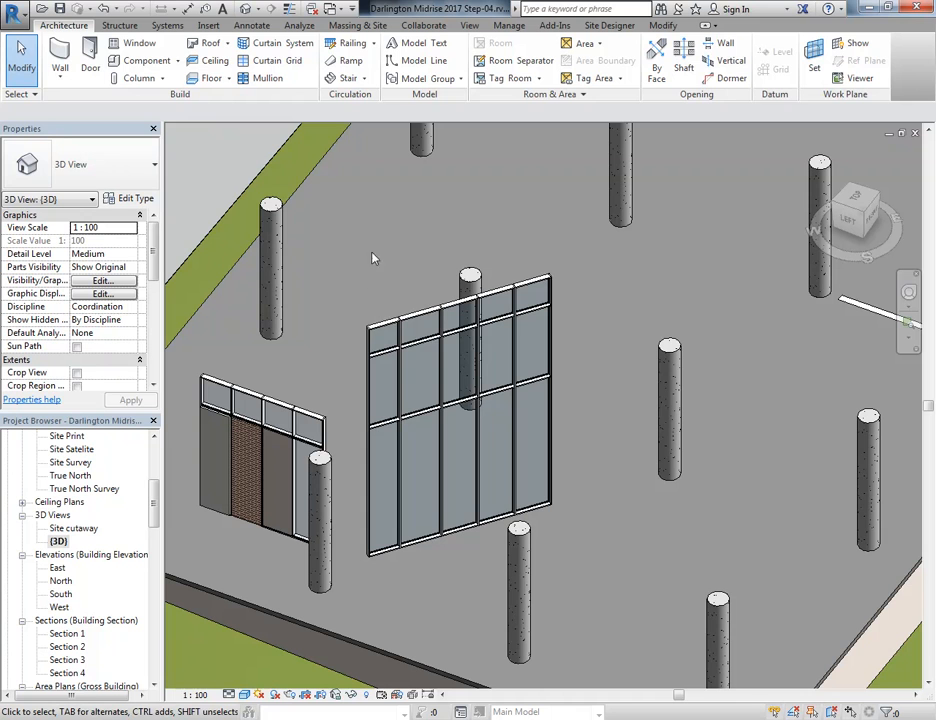
click(381, 326)
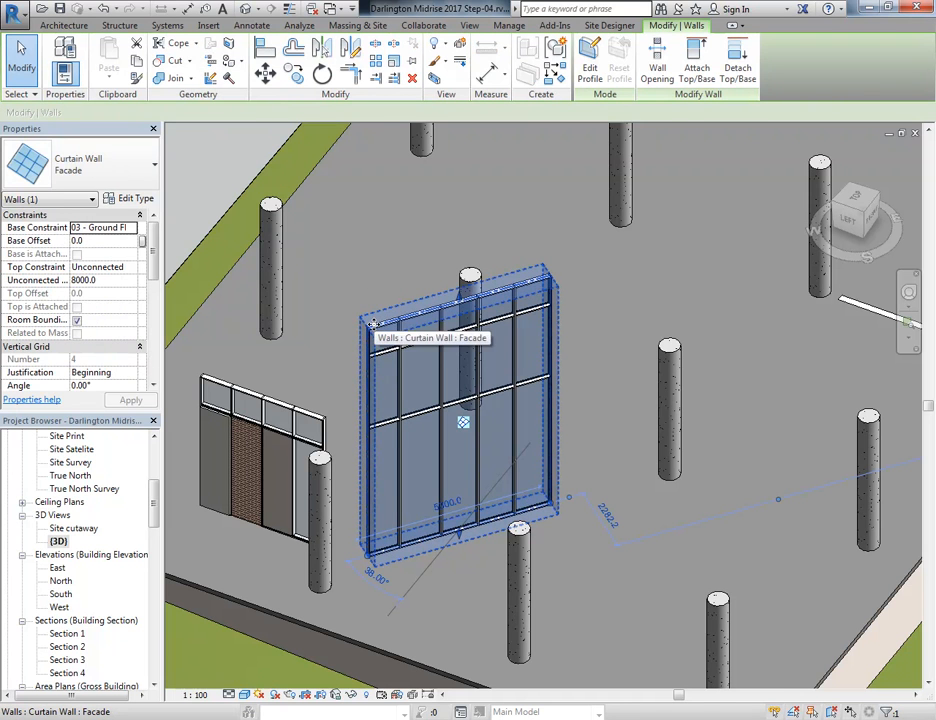
click(315, 293)
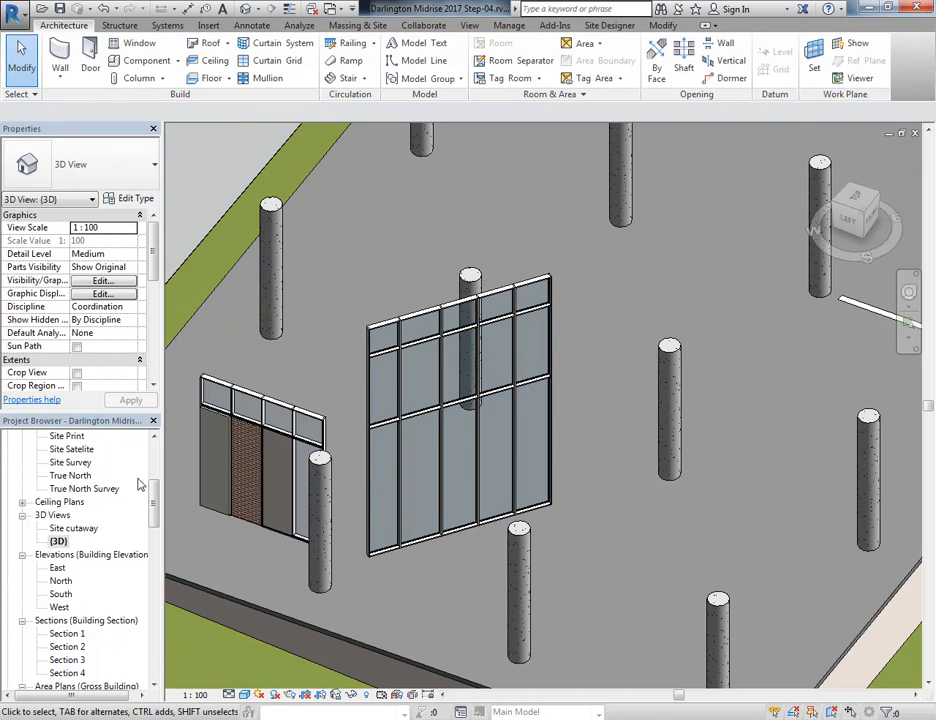
Step: Open the 03 - Ground Floor floor plan
scroll(73, 507, up, 5)
double_click(75, 503)
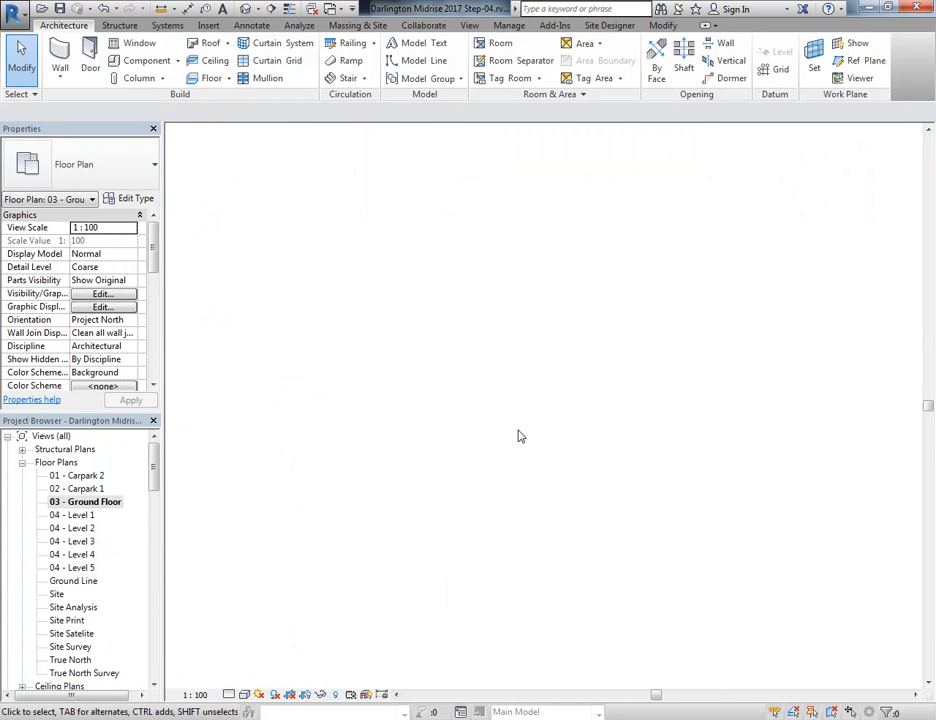
Step: Examine the whole ground floor plan around the two sample curtain walls
scroll(290, 418, down, 5)
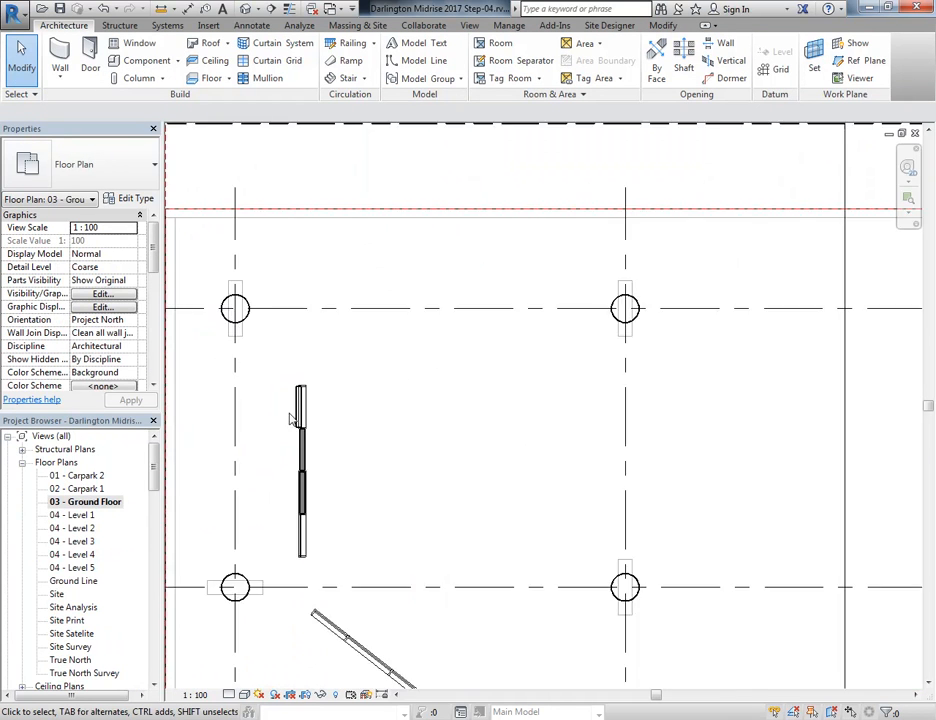
middle_drag(384, 416, 255, 382)
scroll(364, 322, down, 2)
scroll(313, 386, up, 2)
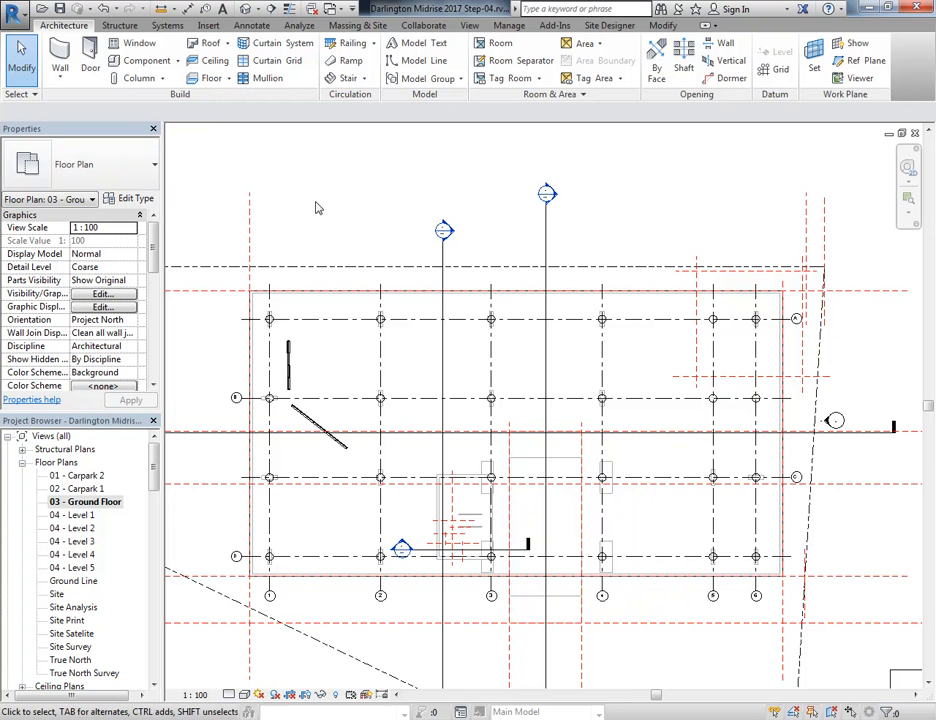
middle_drag(309, 207, 295, 202)
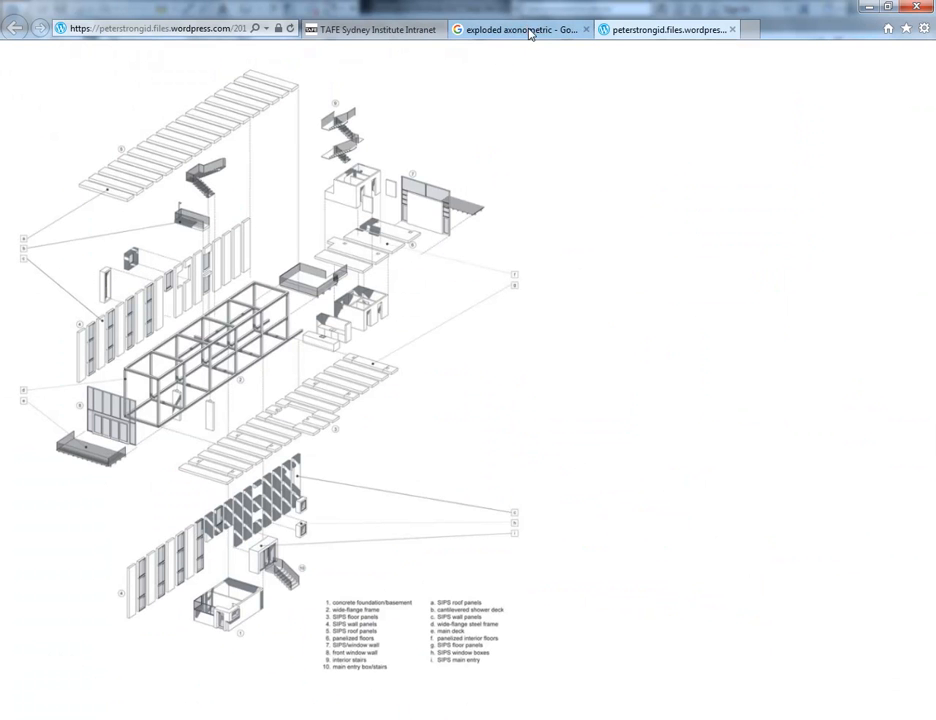
Step: Switch to the web browser and search Google for "curtain wall"
click(529, 31)
click(643, 32)
click(520, 33)
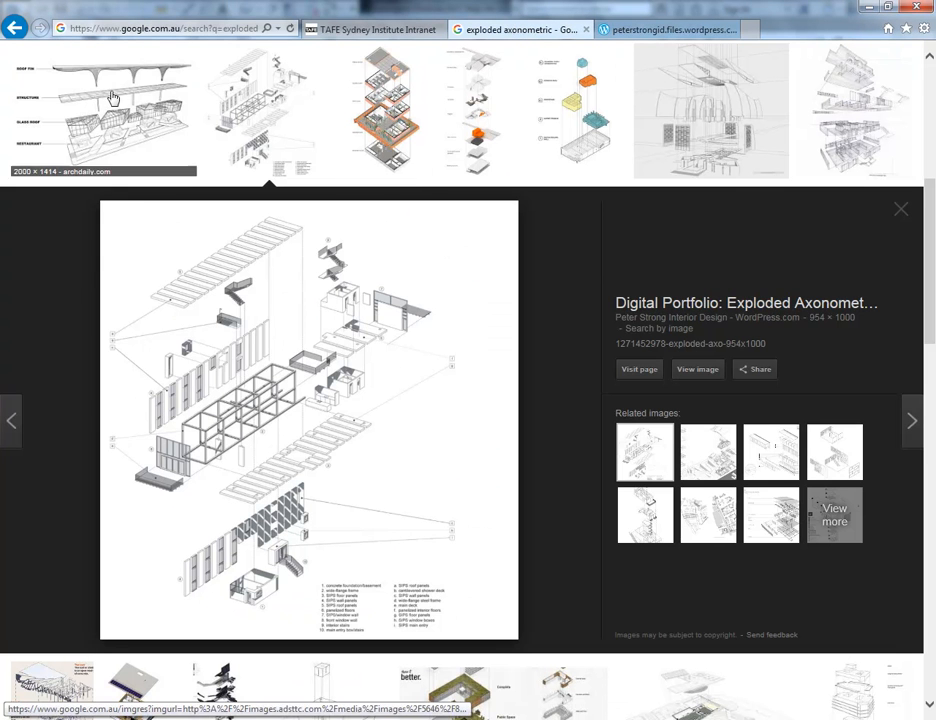
click(187, 38)
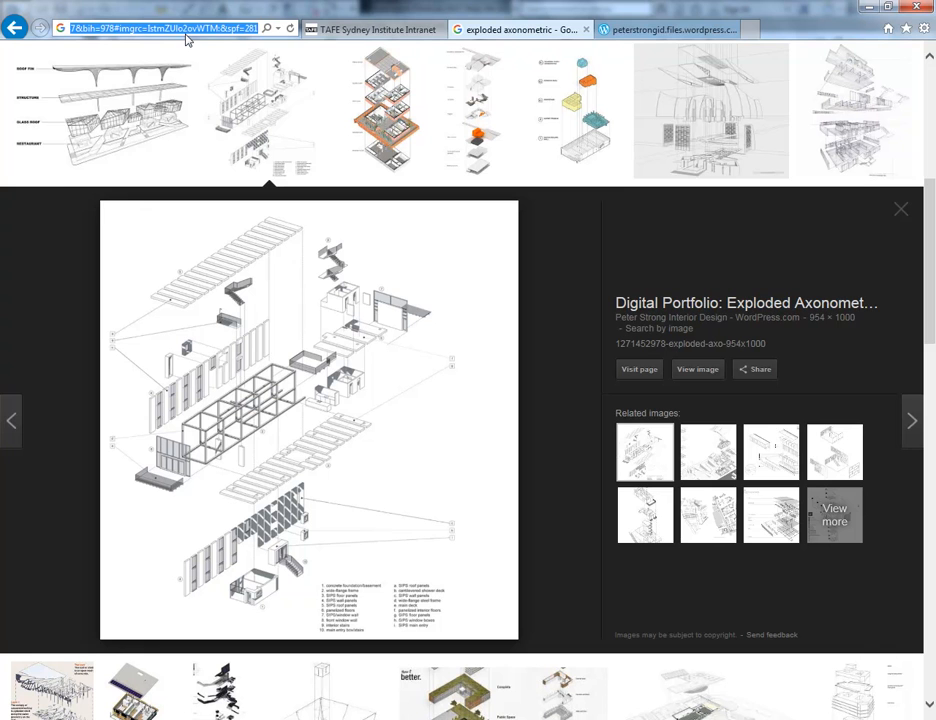
text(curtain wall)
key(Return)
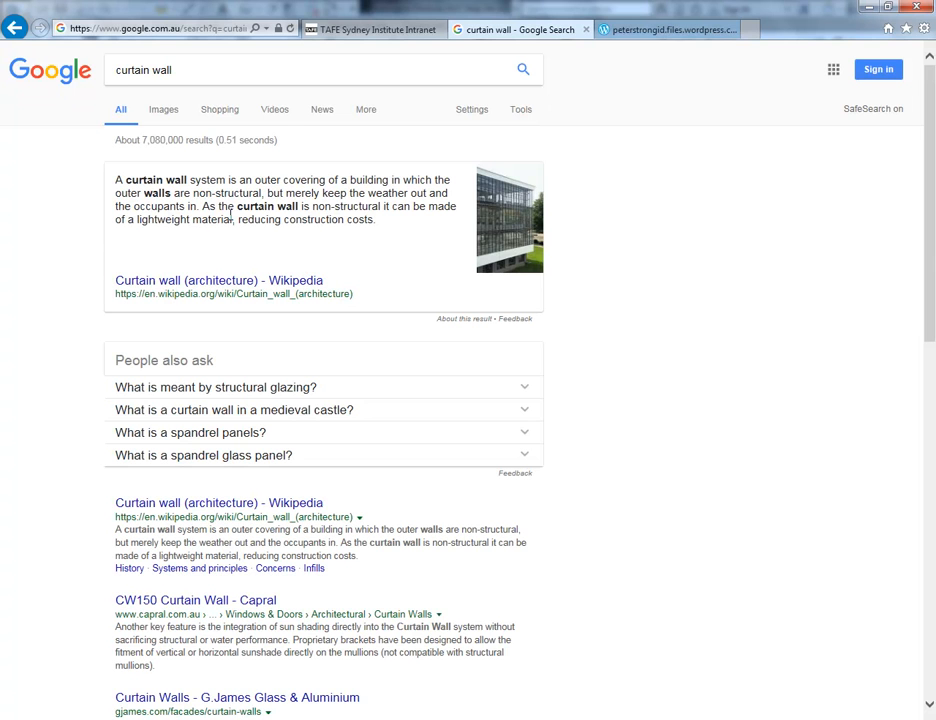
Step: Open the Wikipedia article on curtain walls in architecture and enlarge its Bauhaus Dessau photo
middle_click(195, 284)
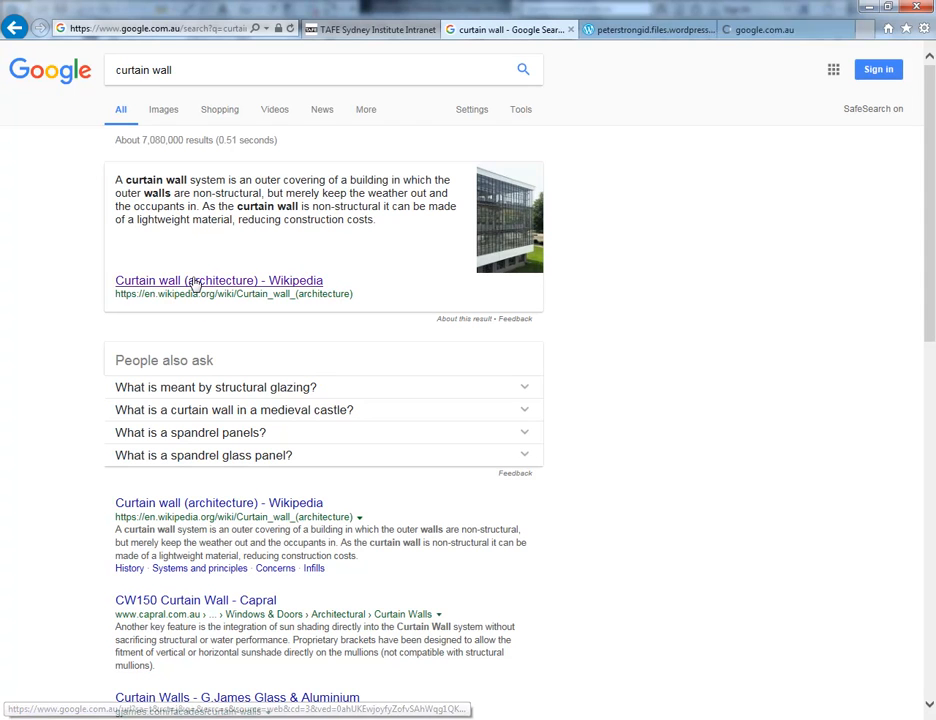
click(790, 34)
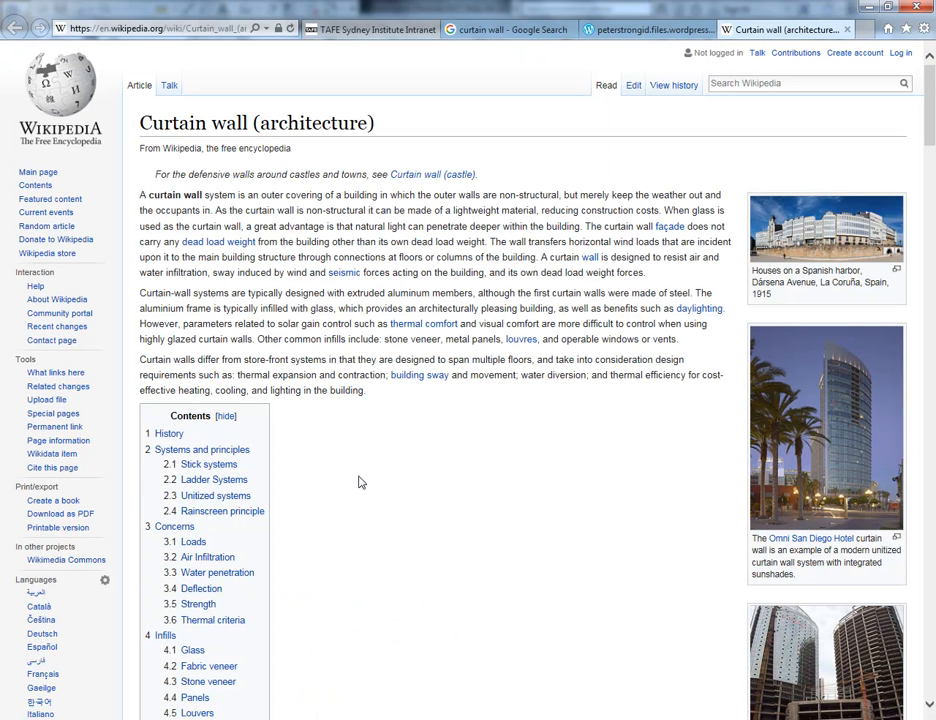
scroll(331, 370, down, 10)
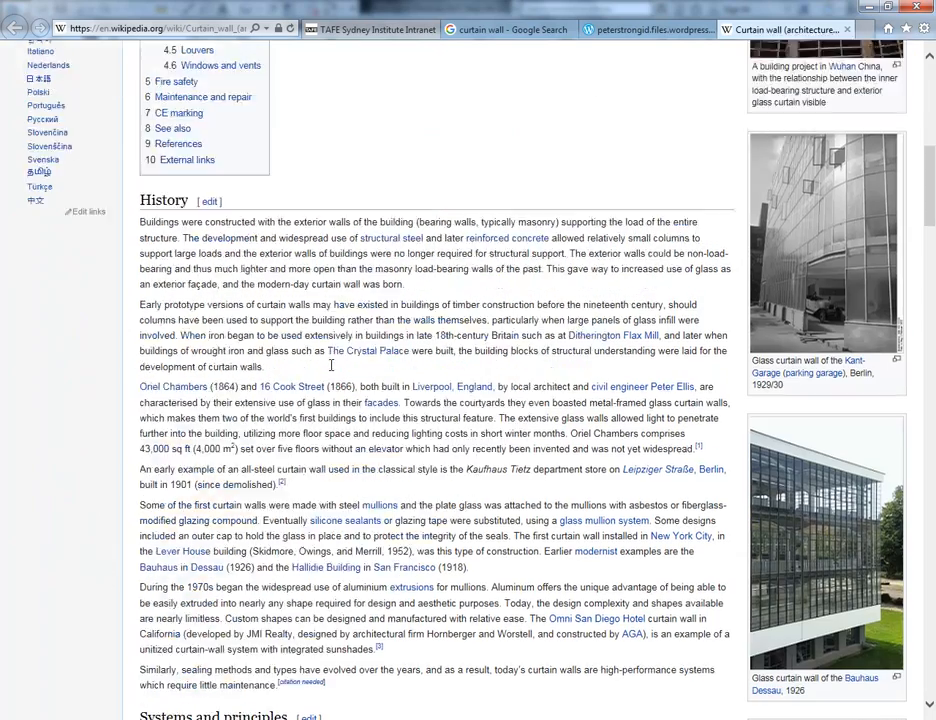
scroll(454, 446, up, 10)
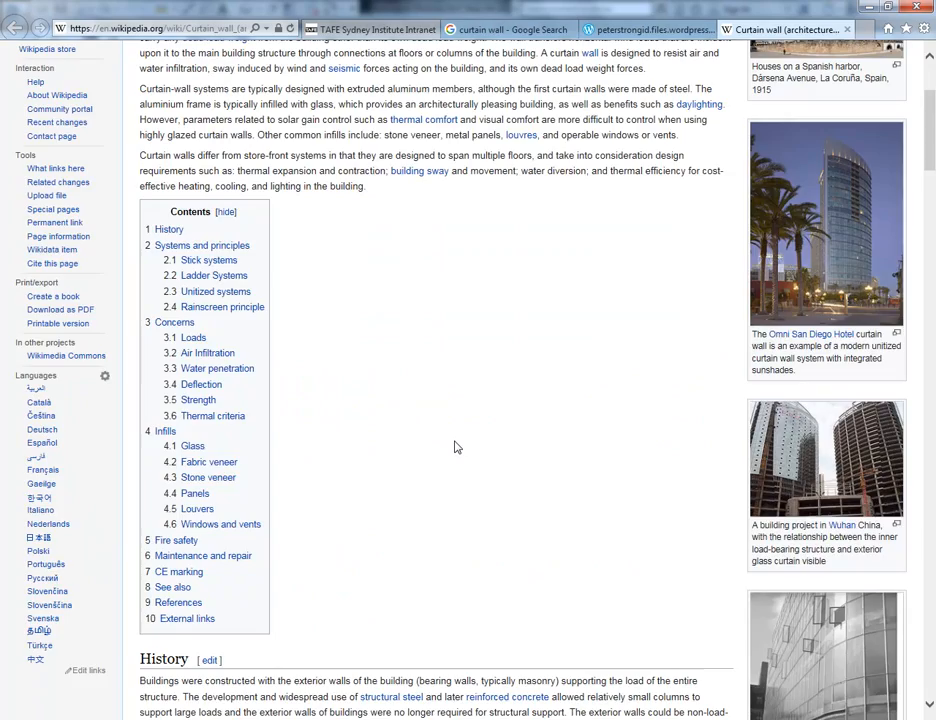
scroll(455, 447, down, 10)
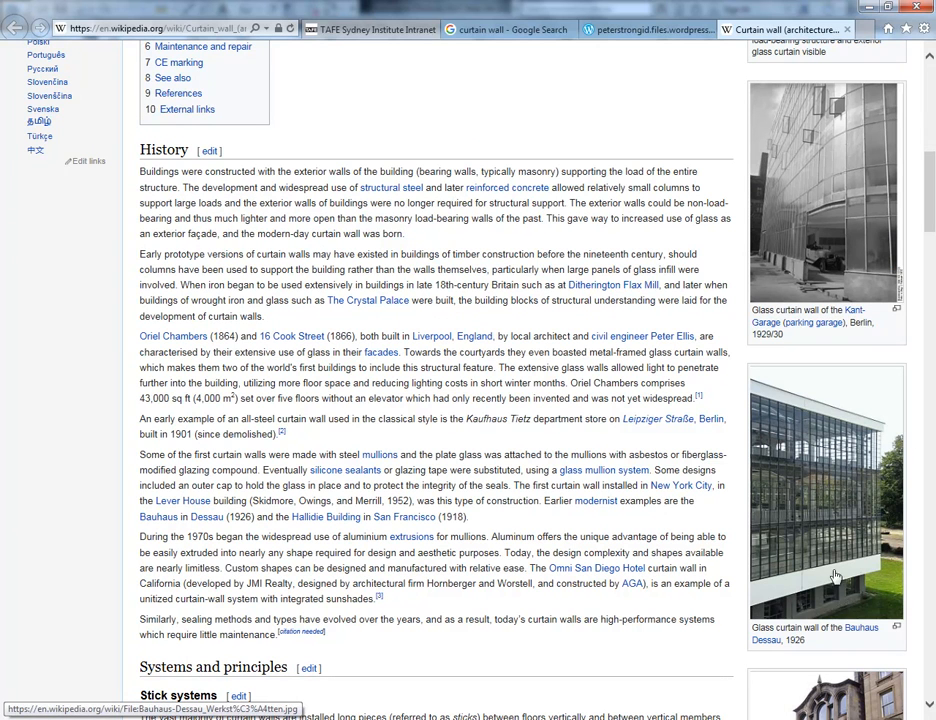
click(808, 507)
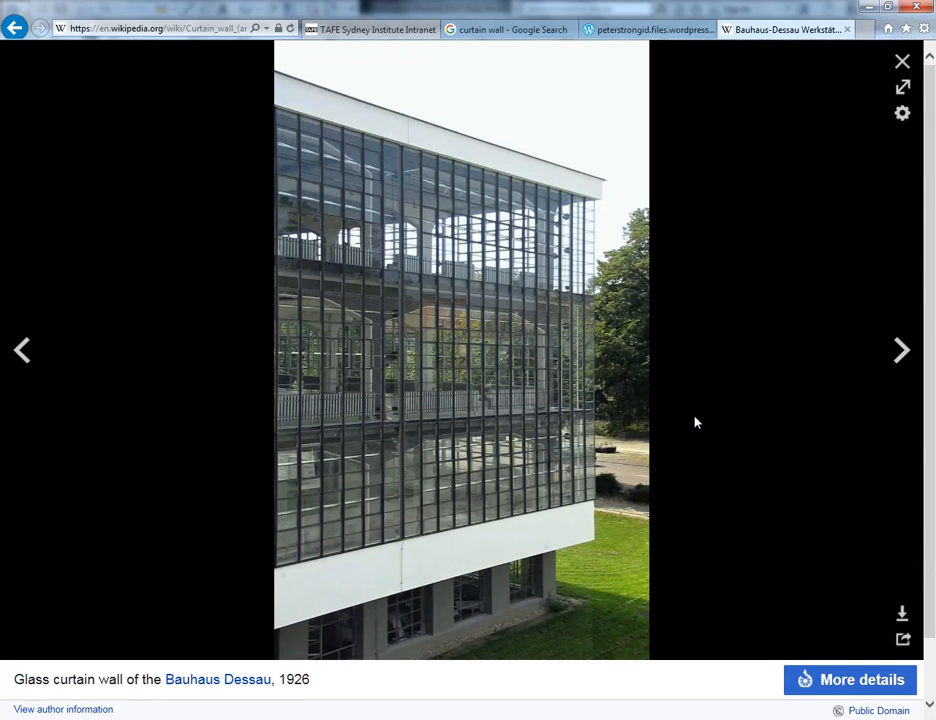
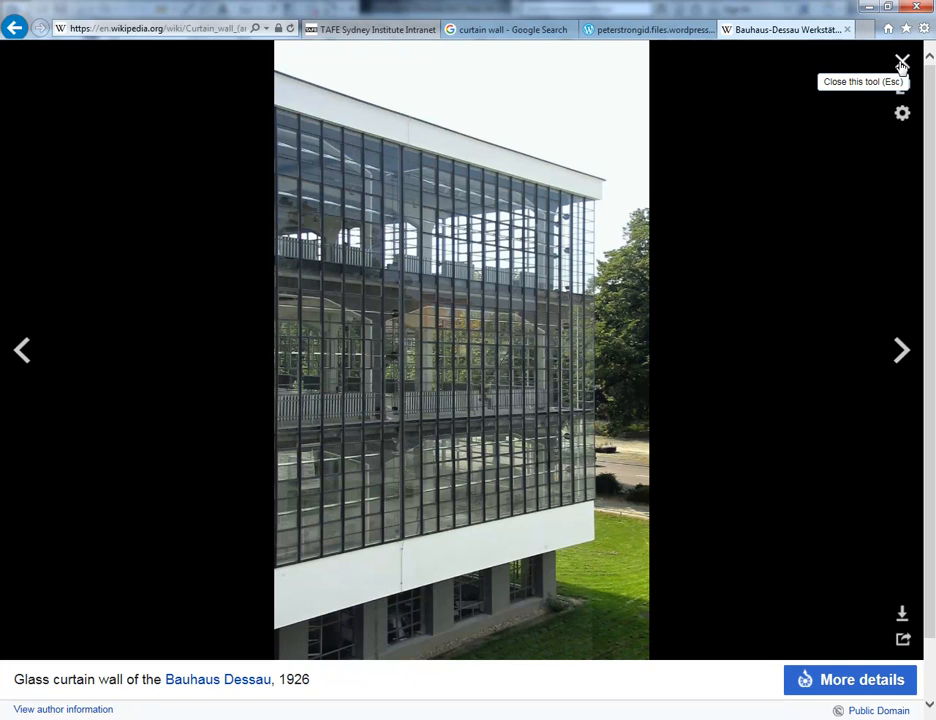
Step: Browse the article's further example photos of early curtain walls, following on from the Bauhaus Dessau image
click(900, 349)
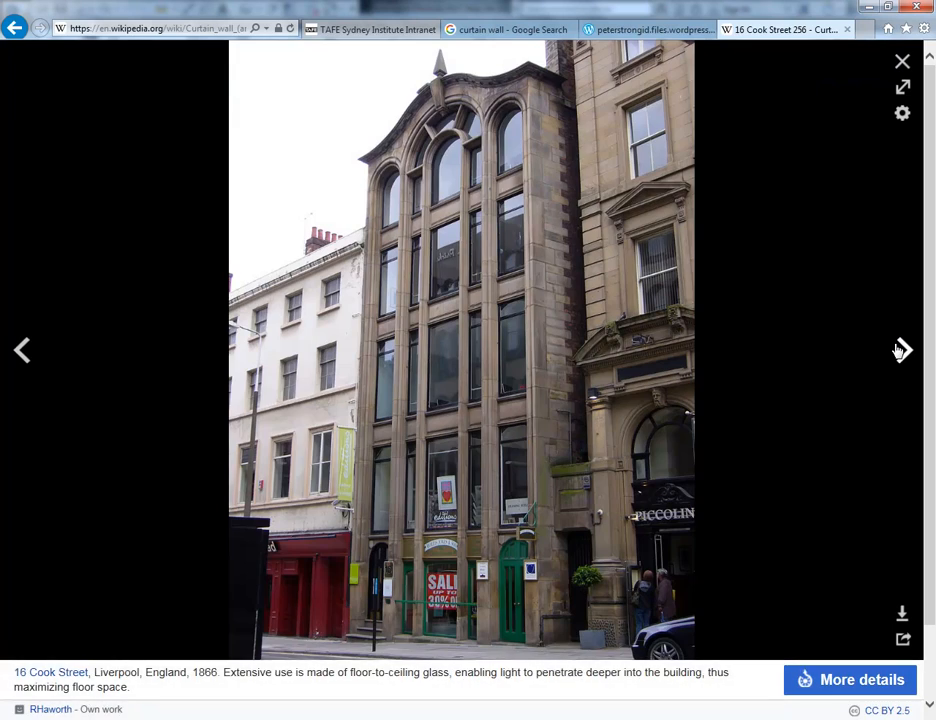
click(899, 350)
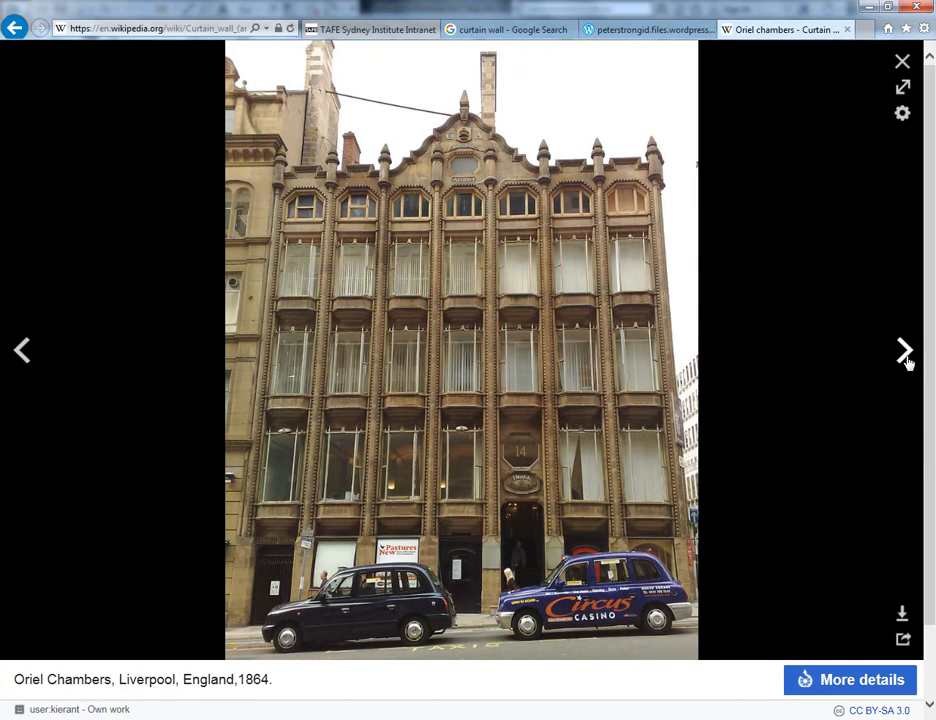
click(905, 352)
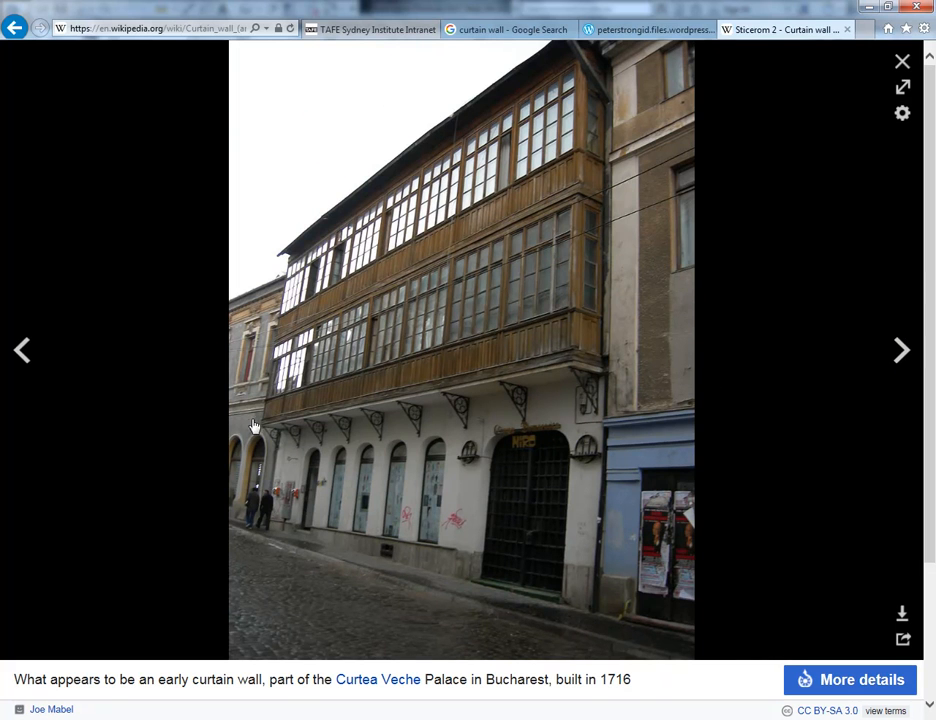
click(904, 352)
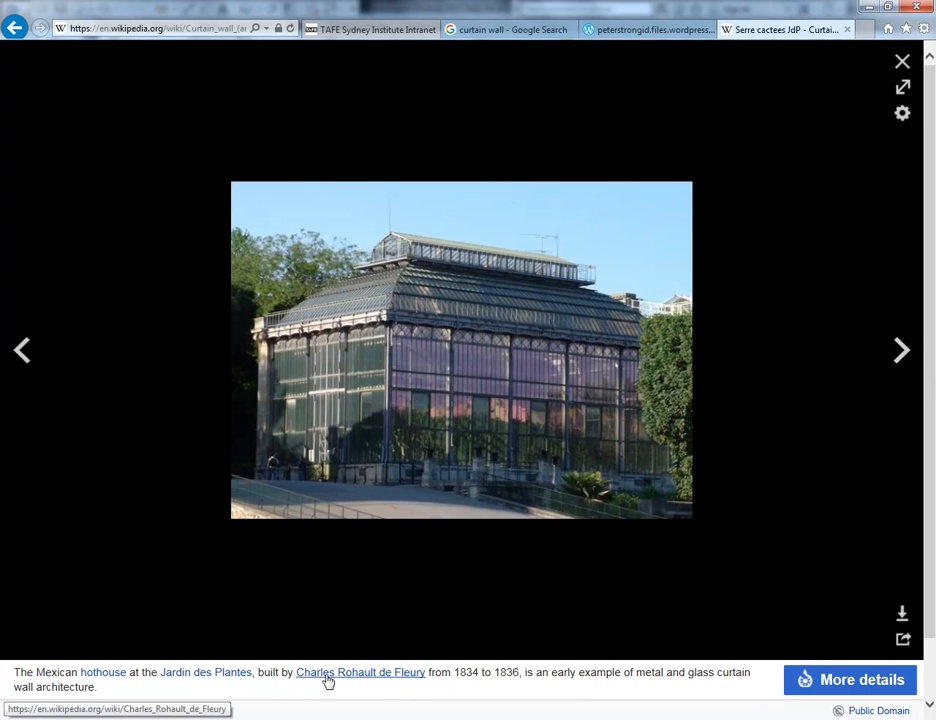
click(903, 354)
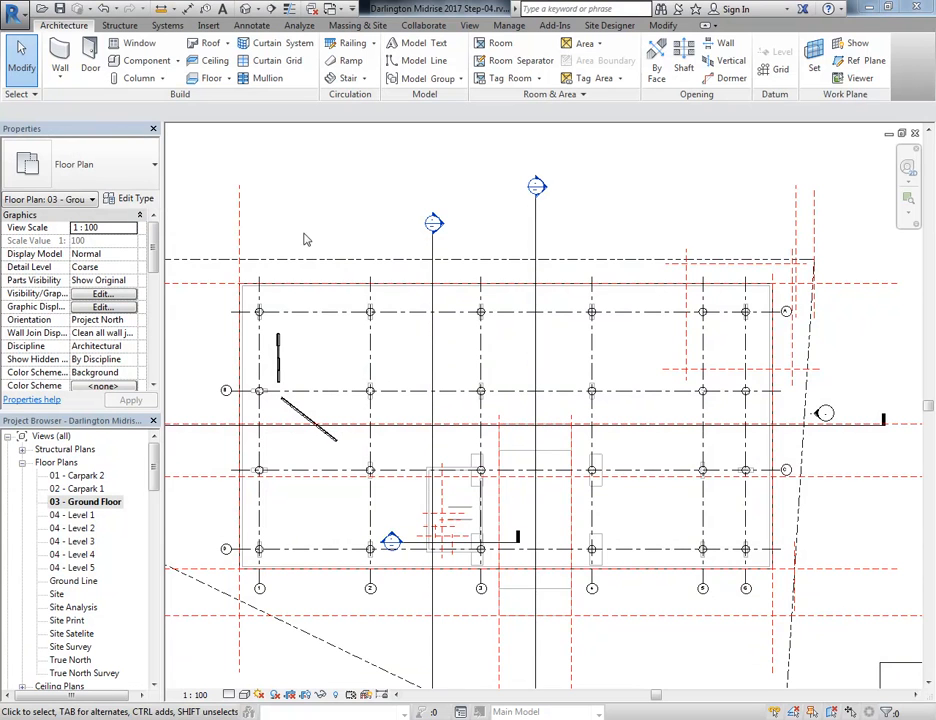
Step: Switch to the Midrise project DA drawings PDF and examine the lift shaft on the Level 1 floor plan, page 6
middle_drag(307, 228, 305, 232)
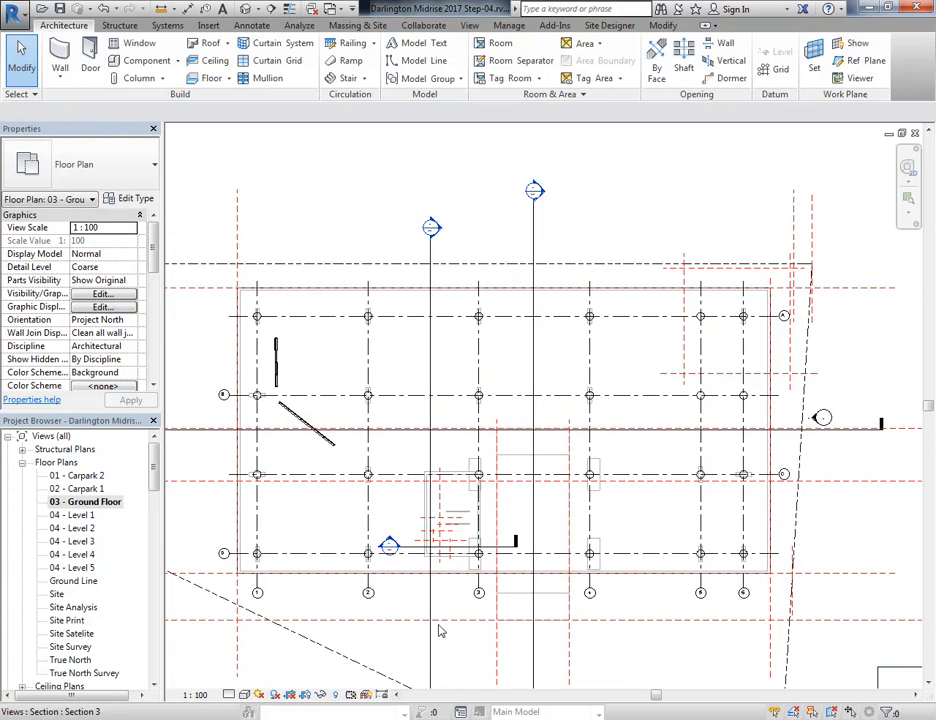
click(520, 718)
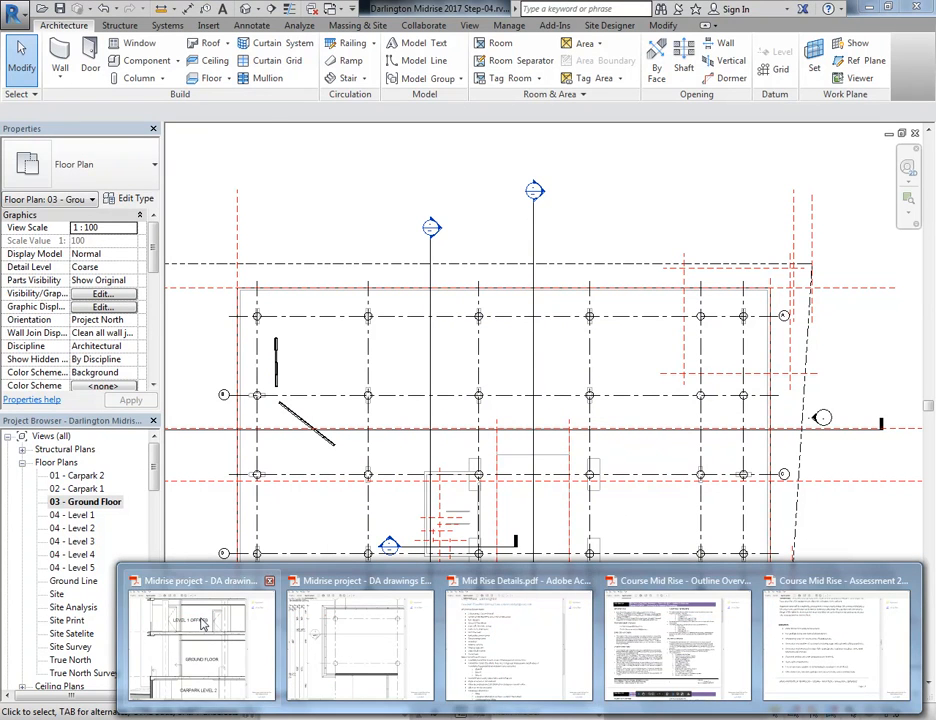
click(250, 625)
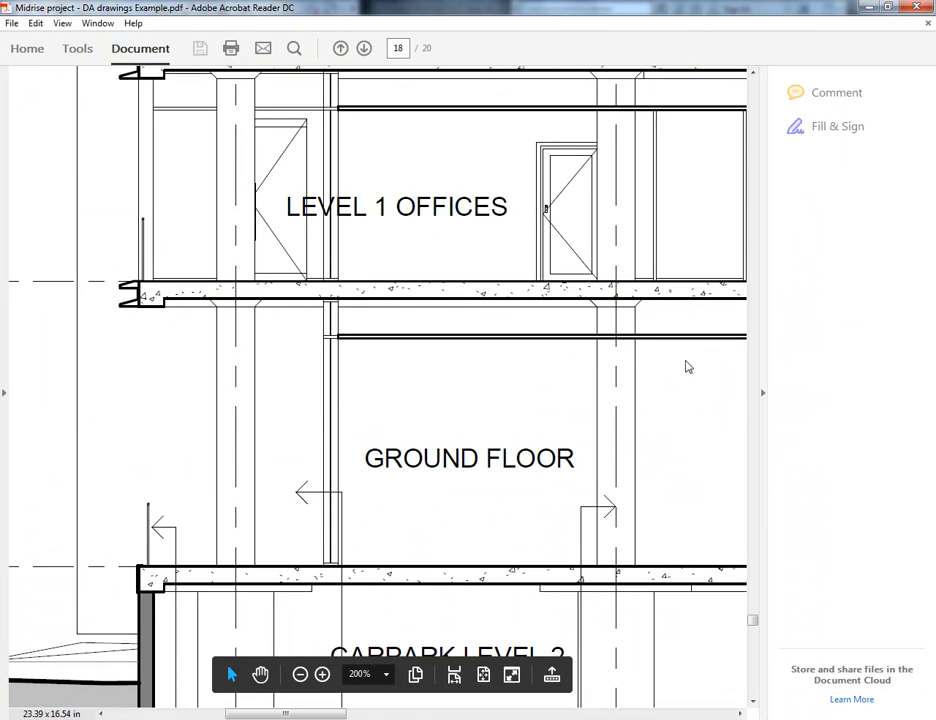
drag(752, 620, 753, 254)
ctrl+scroll(450, 347, down, 5)
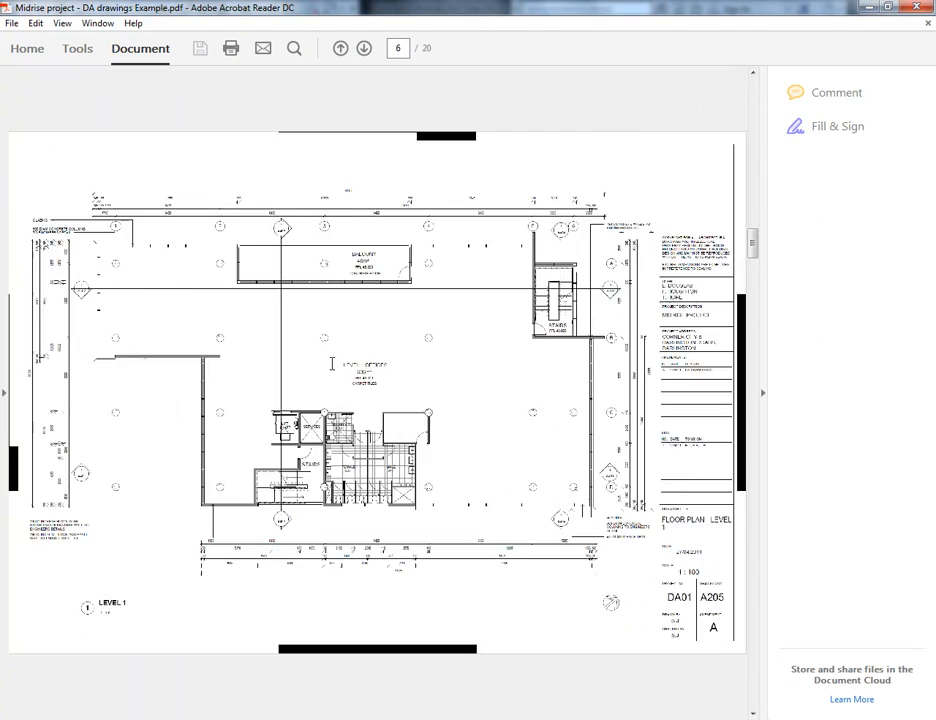
ctrl+scroll(226, 500, up, 3)
ctrl+scroll(226, 500, down, 3)
ctrl+scroll(143, 481, up, 3)
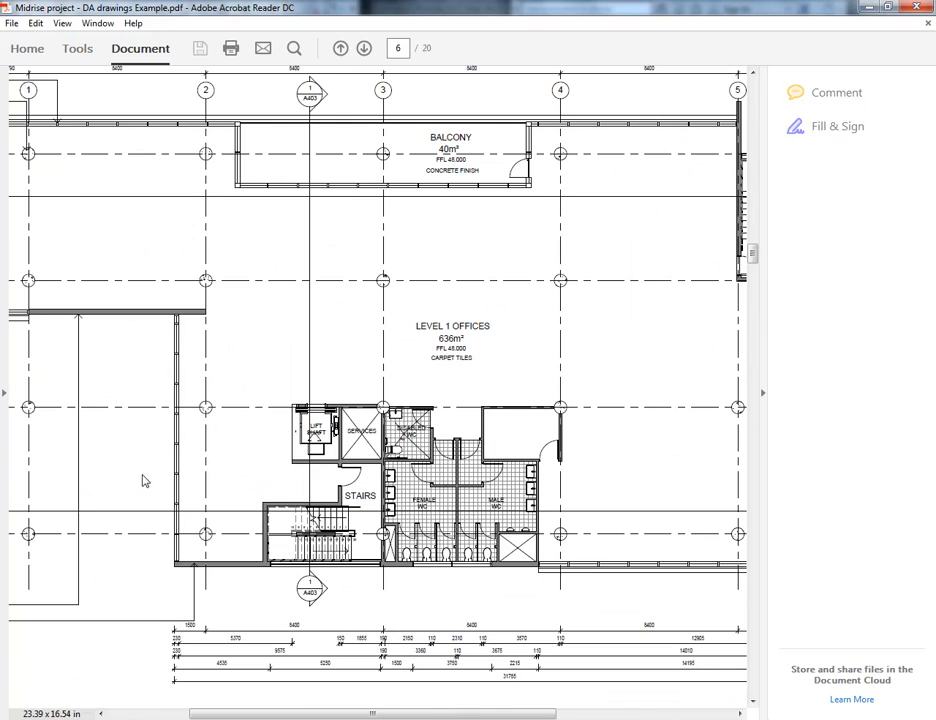
ctrl+scroll(313, 435, up, 3)
ctrl+scroll(357, 305, up, 4)
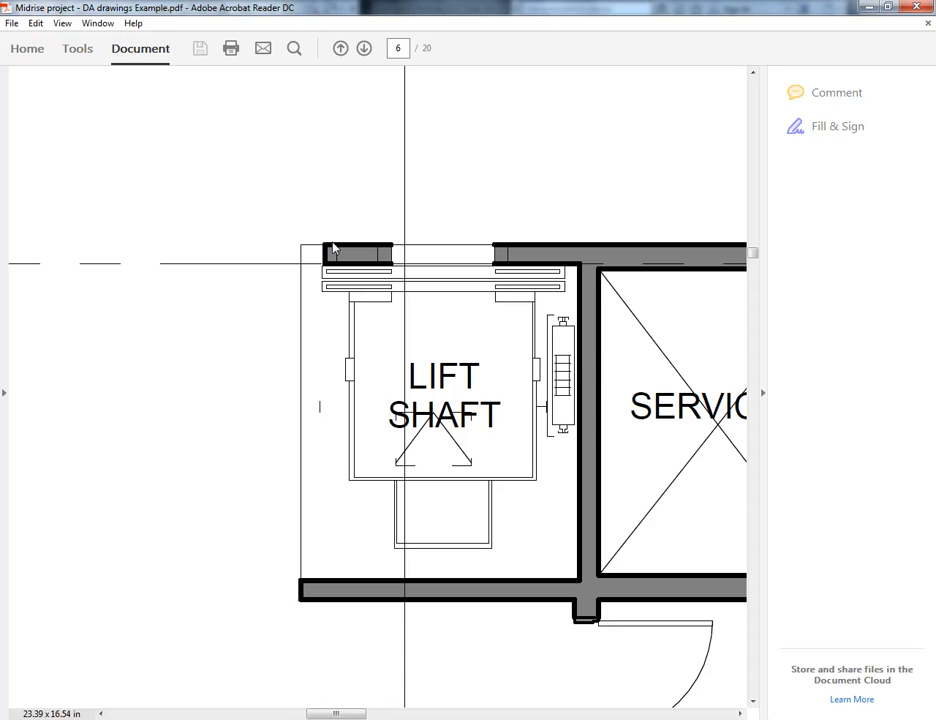
Step: Switch back to Revit, dismiss the save reminder, and draw a Brick - 230 wall along grid C from the grid 3 column to the underlaid core wall
click(450, 718)
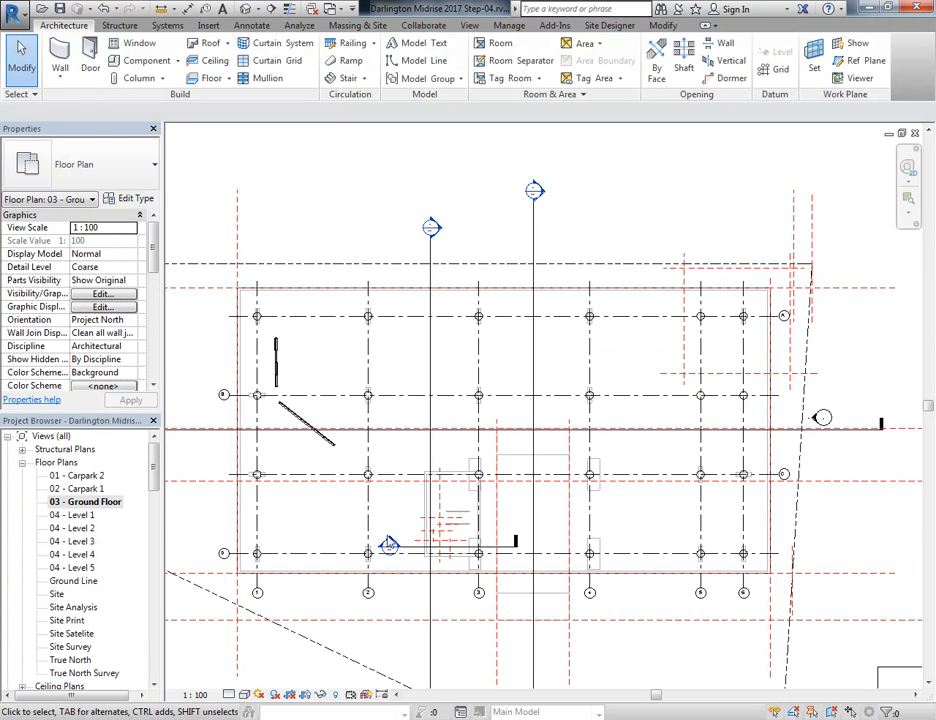
scroll(374, 508, up, 6)
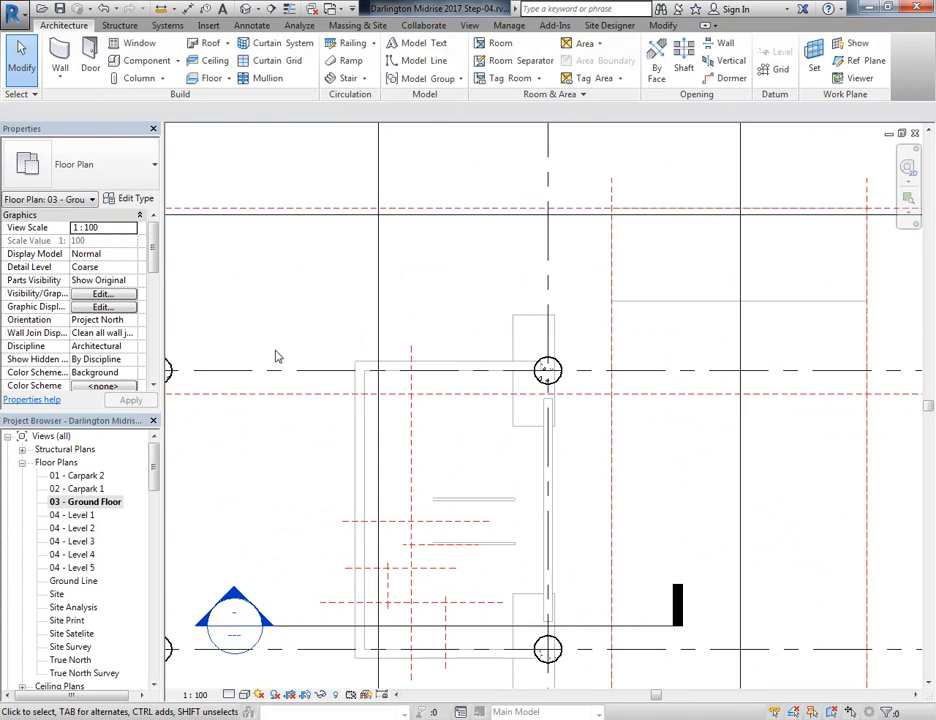
click(61, 53)
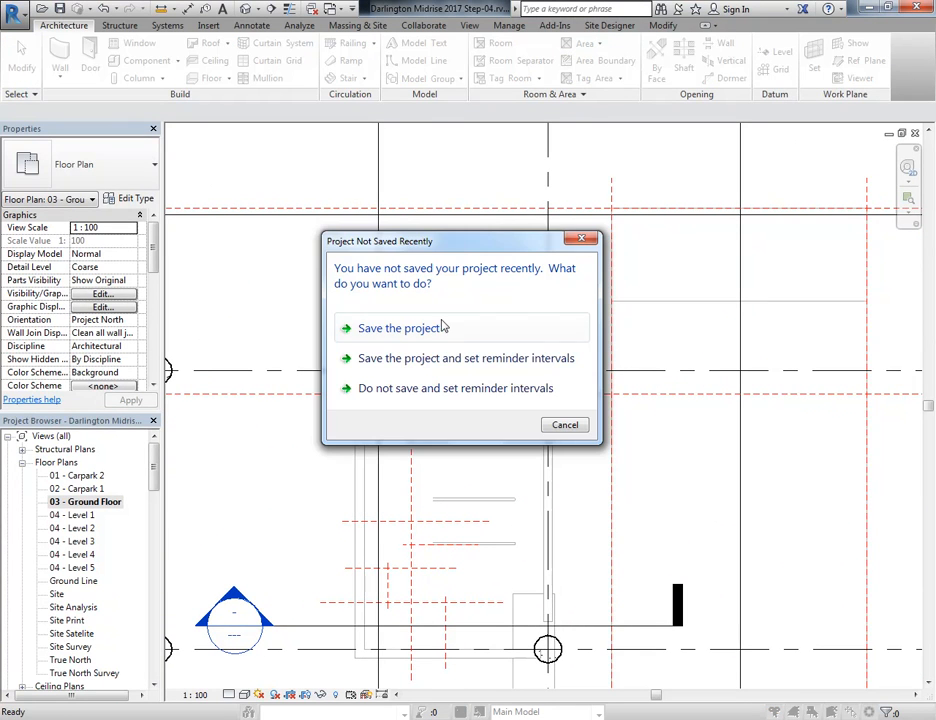
click(558, 426)
click(100, 166)
scroll(88, 254, up, 4)
scroll(46, 358, down, 3)
scroll(56, 326, up, 3)
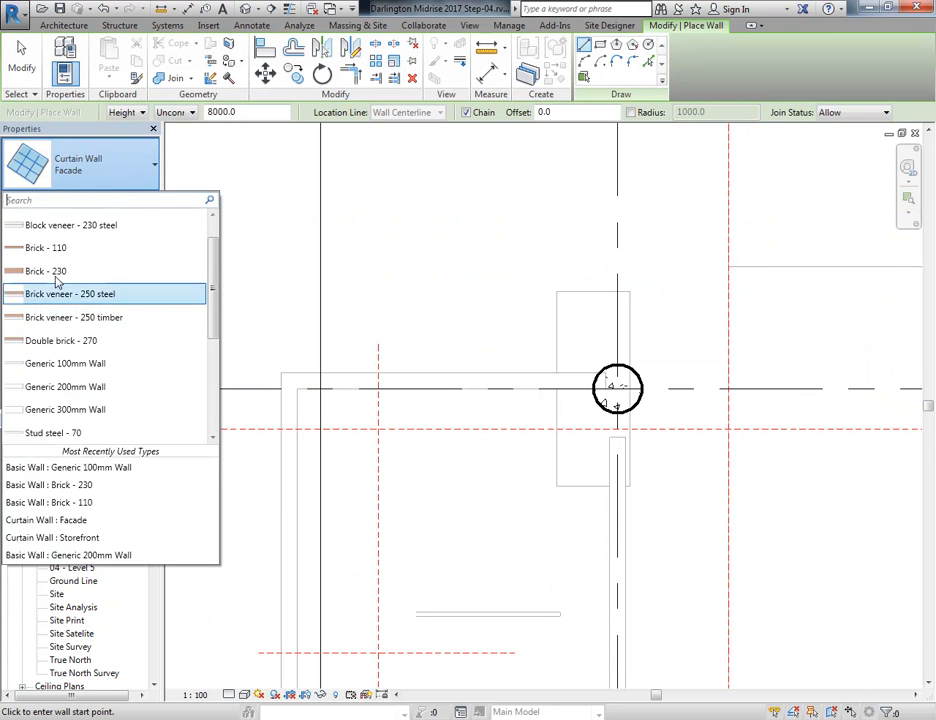
click(58, 271)
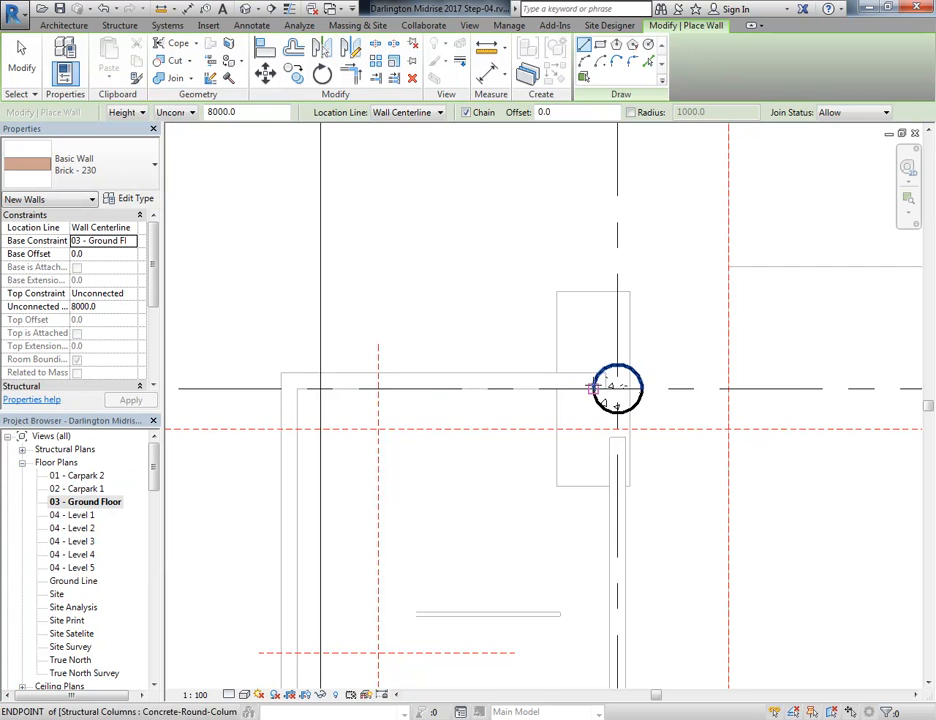
click(594, 388)
click(279, 388)
right_click(293, 296)
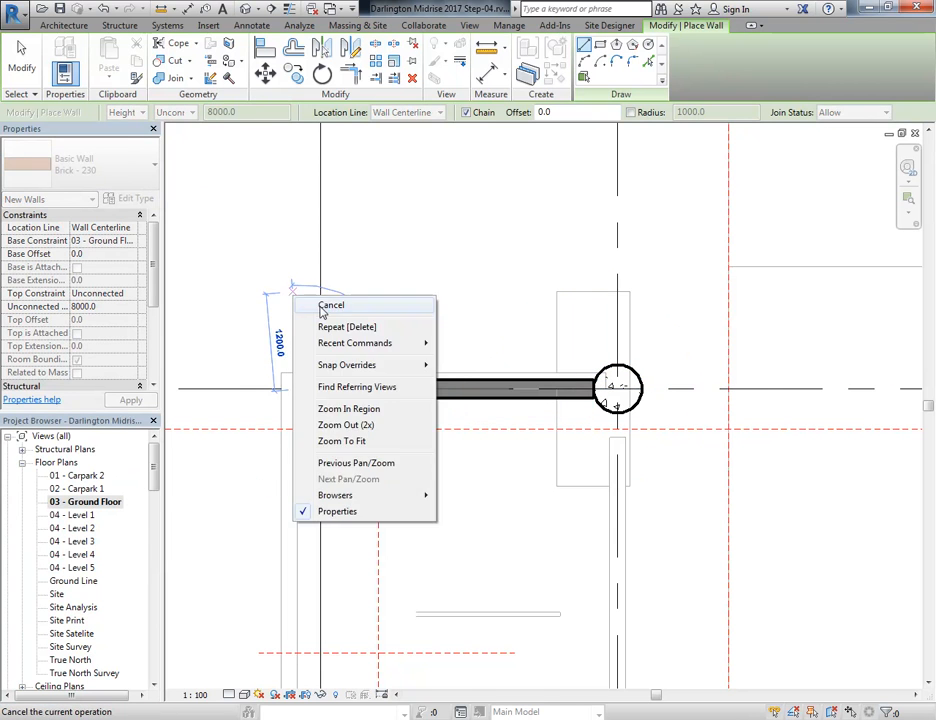
click(322, 307)
Step: Load the Lift - Centre door (AUS) family from the Commercial folder of the Specialty Equipment library for placement as a component
scroll(359, 323, up, 2)
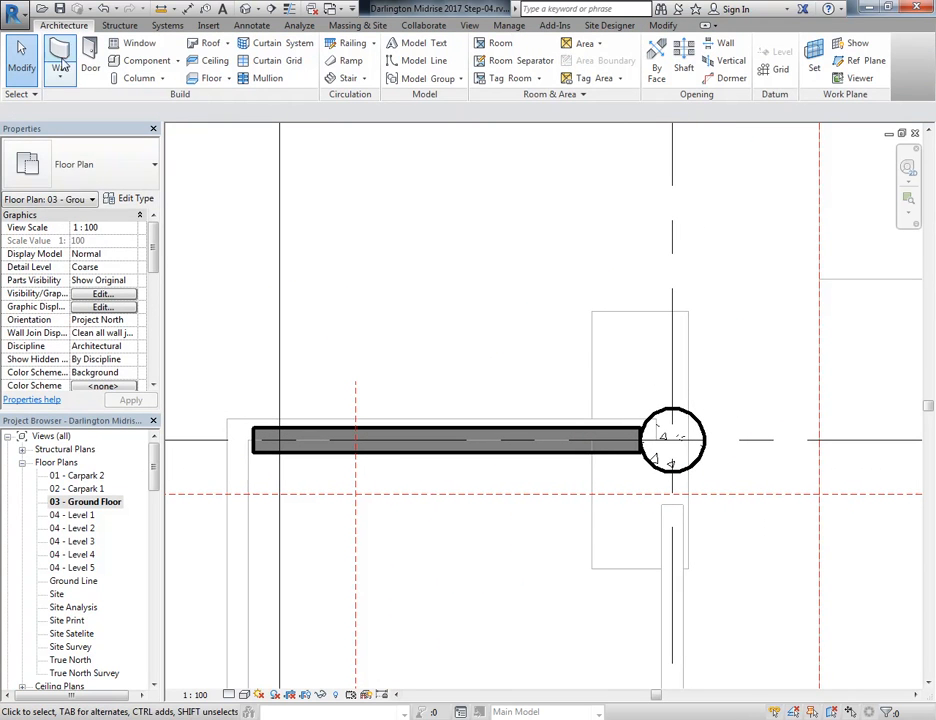
click(135, 62)
click(648, 64)
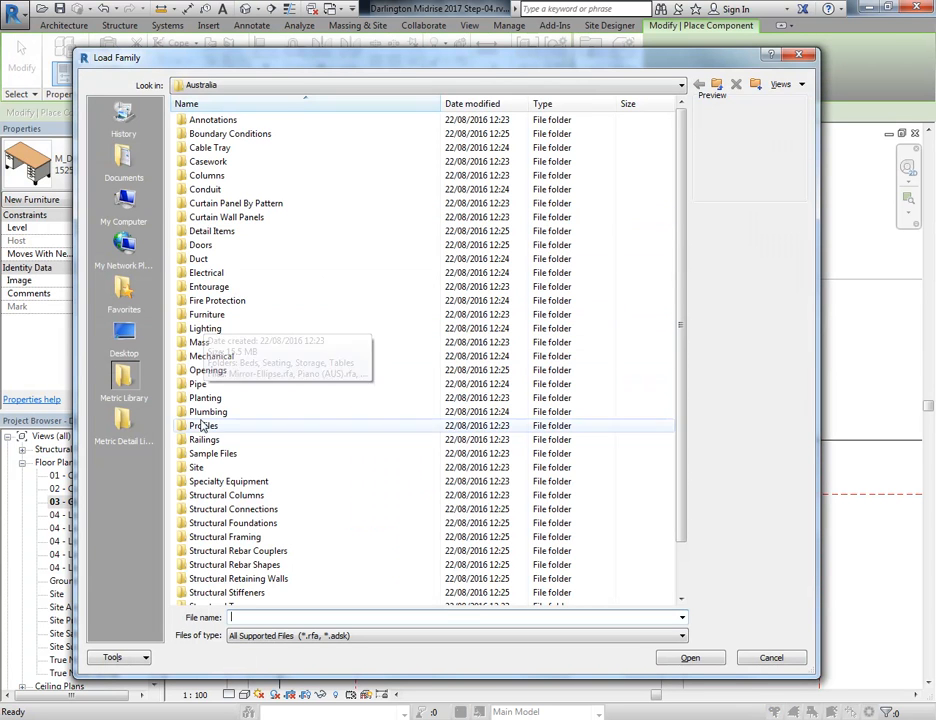
double_click(218, 481)
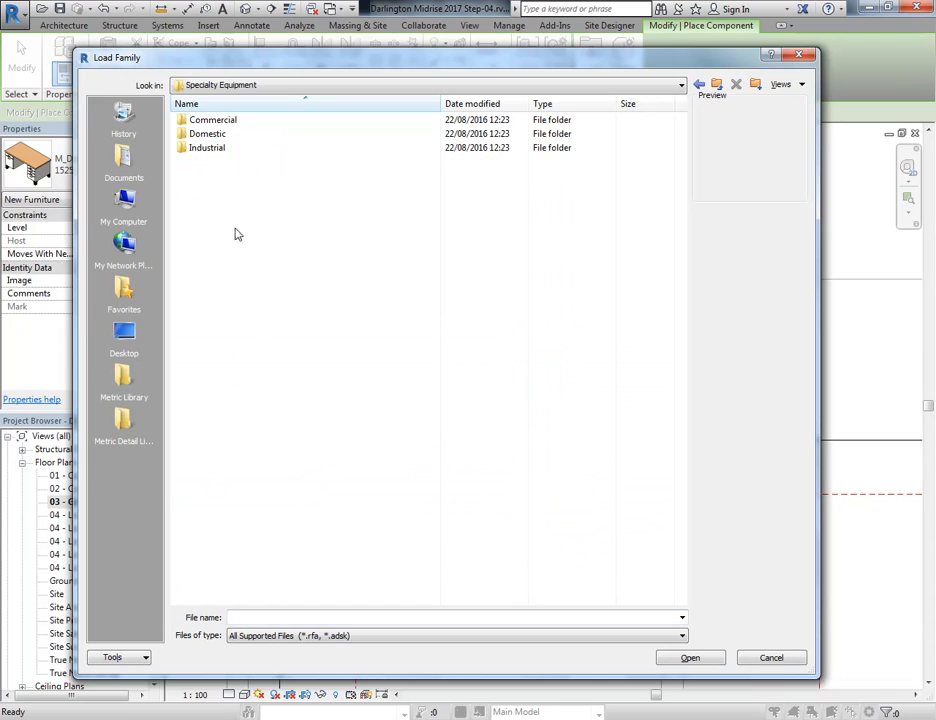
double_click(212, 122)
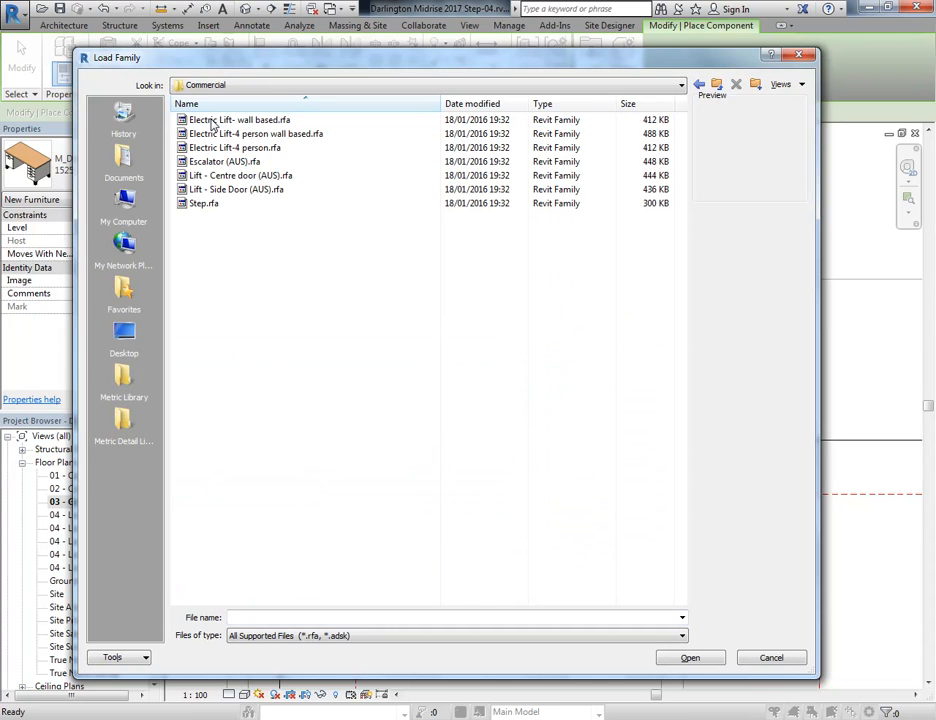
click(218, 191)
click(217, 177)
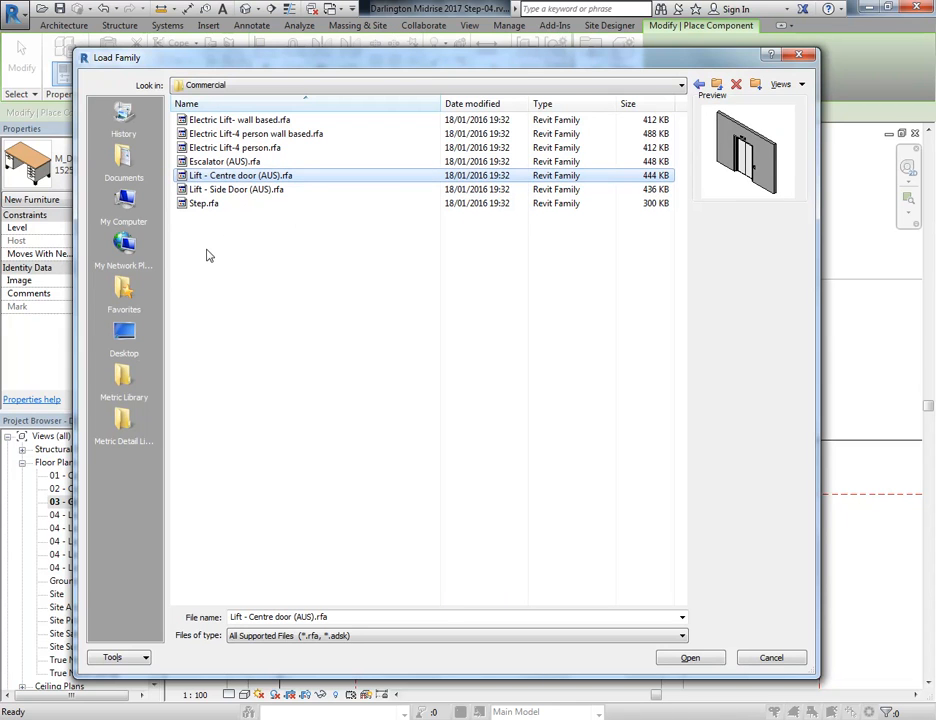
double_click(190, 176)
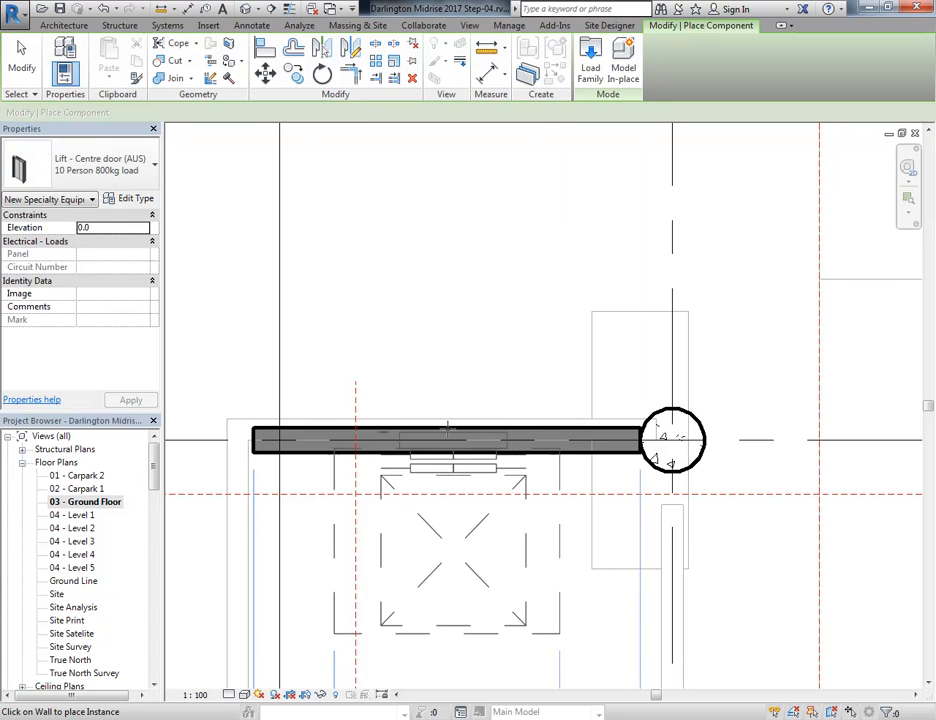
Step: Place the 10 Person 800kg load centre-door lift in the new brick wall along grid C, with its car on the shaft side
click(462, 438)
right_click(390, 218)
click(436, 238)
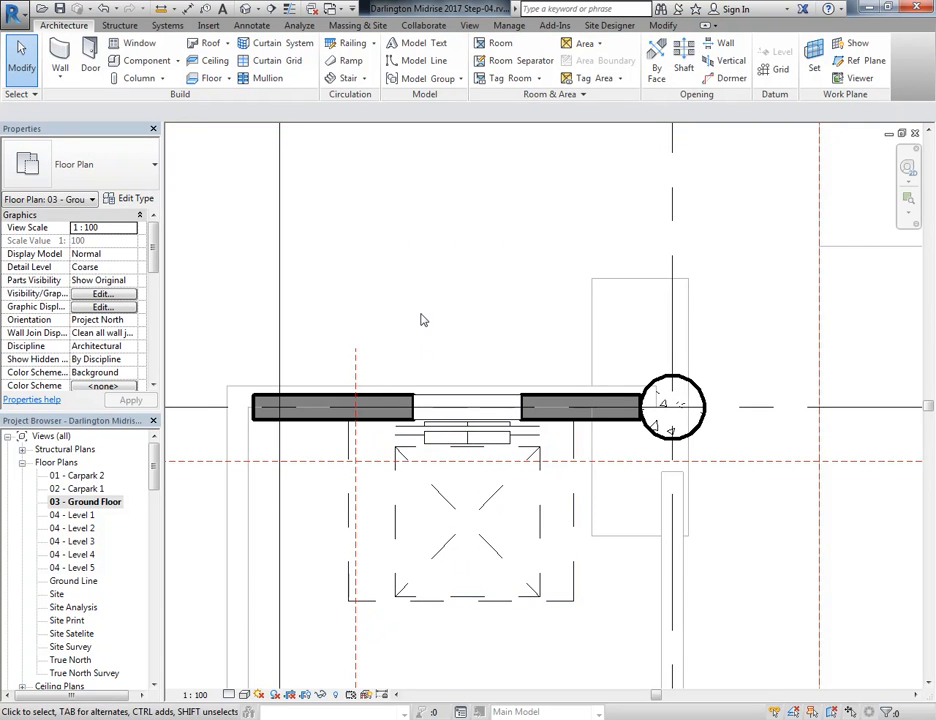
scroll(422, 320, down, 1)
mouse_move(428, 325)
middle_down()
mouse_move(439, 334)
mouse_move(424, 301)
middle_up()
scroll(424, 301, up, 1)
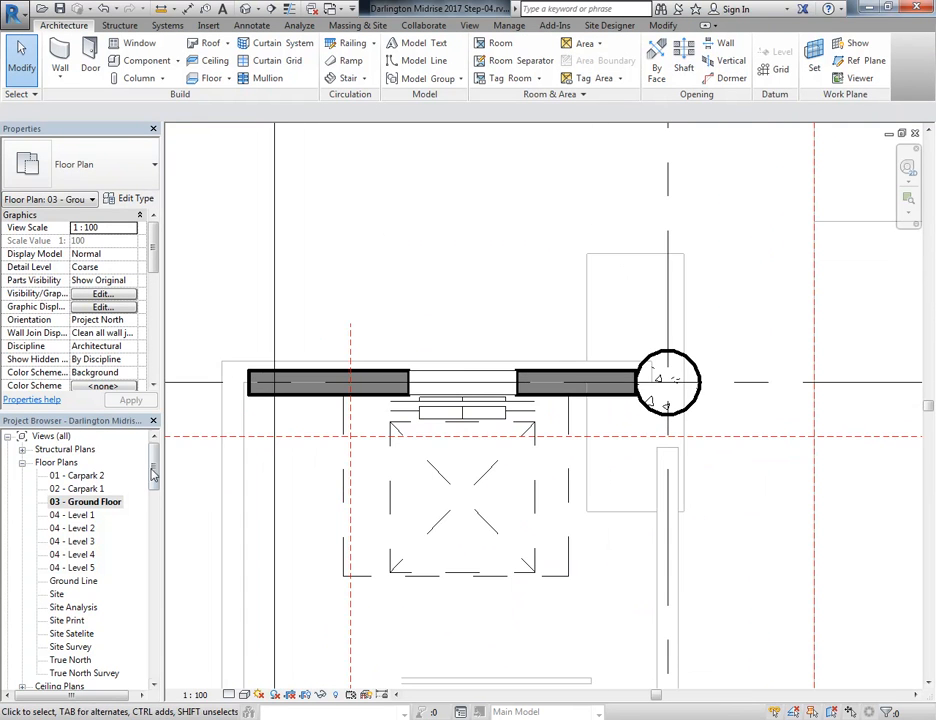
Step: Open the default 3D view and inspect the lift doors in the brick wall up close from the lobby side
scroll(68, 490, down, 6)
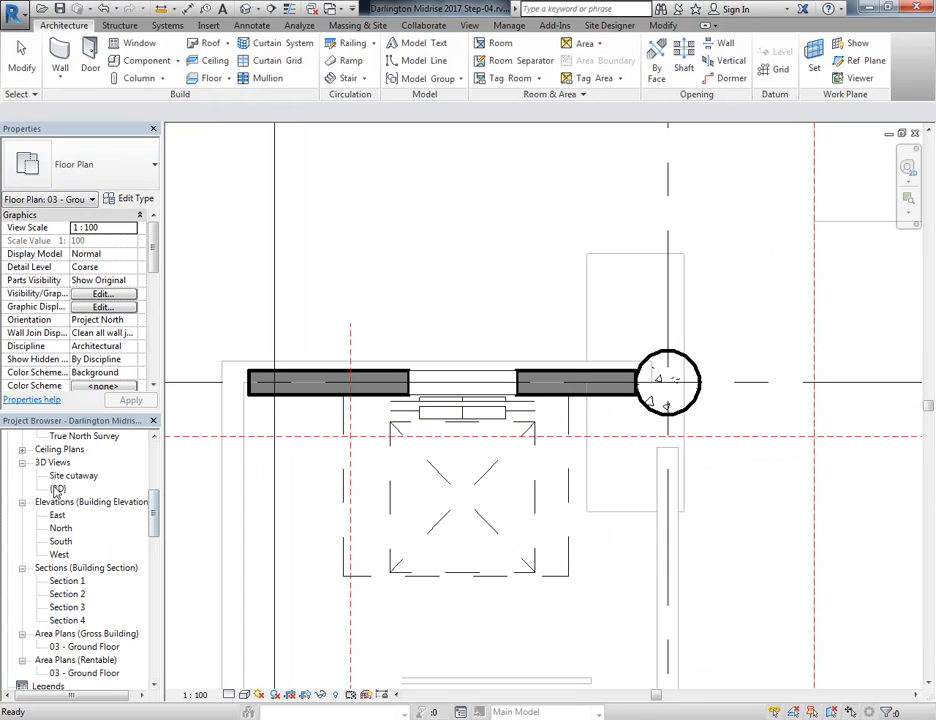
double_click(60, 488)
scroll(500, 428, down, 3)
scroll(420, 440, up, 1)
shift+middle_drag(486, 296, 395, 240)
scroll(260, 318, up, 4)
shift+middle_drag(260, 318, 272, 357)
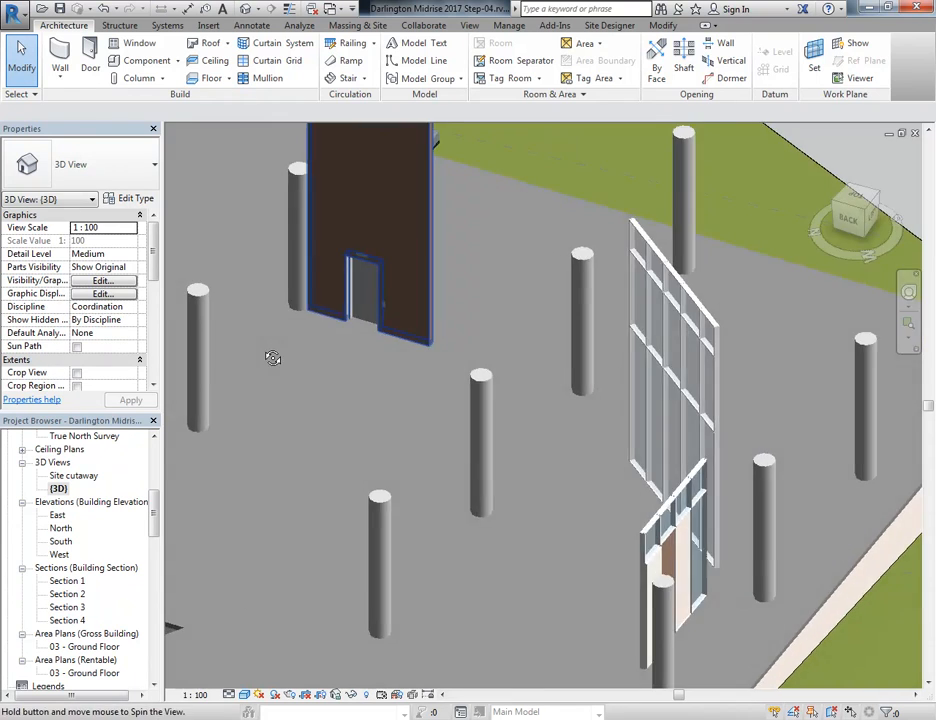
scroll(320, 288, up, 5)
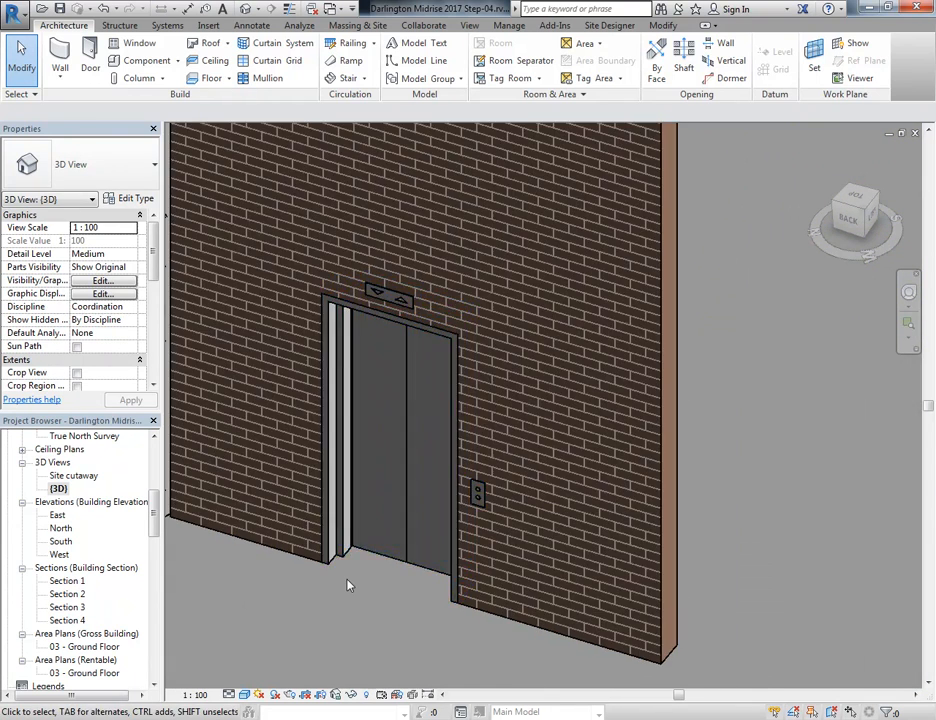
scroll(349, 585, up, 2)
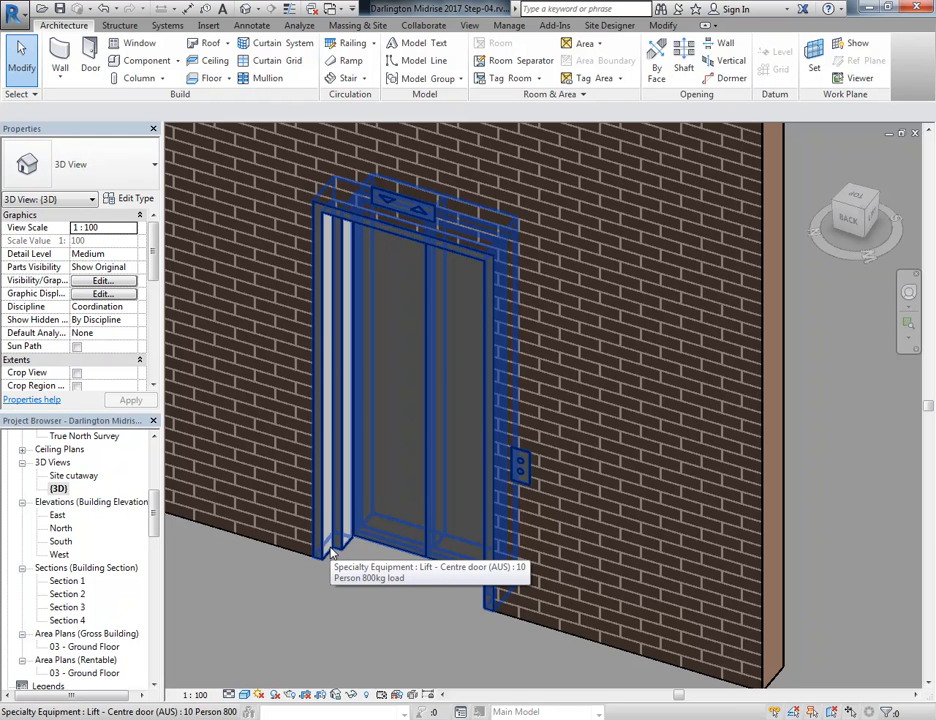
Step: Switch to the Midrise project DA drawings Example PDF and examine the Level 1 plan around the lift shaft, stairs, toilets and offices
mouse_move(366, 647)
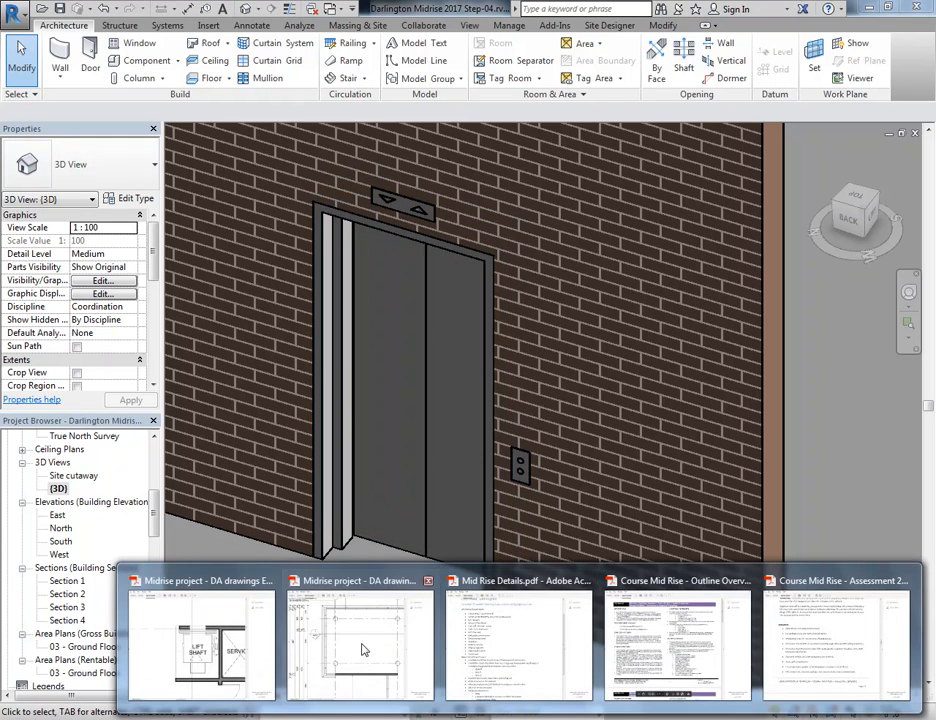
click(216, 632)
ctrl+scroll(420, 338, down, 6)
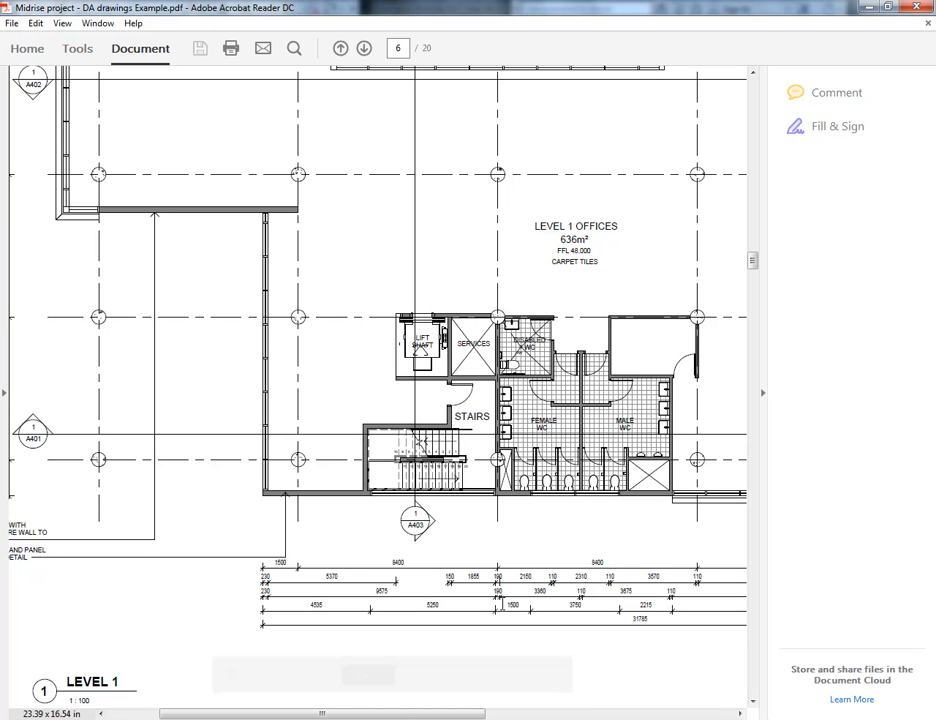
mouse_move(469, 713)
mouse_down()
mouse_move(641, 713)
mouse_move(547, 713)
mouse_up()
scroll(401, 152, up, 3)
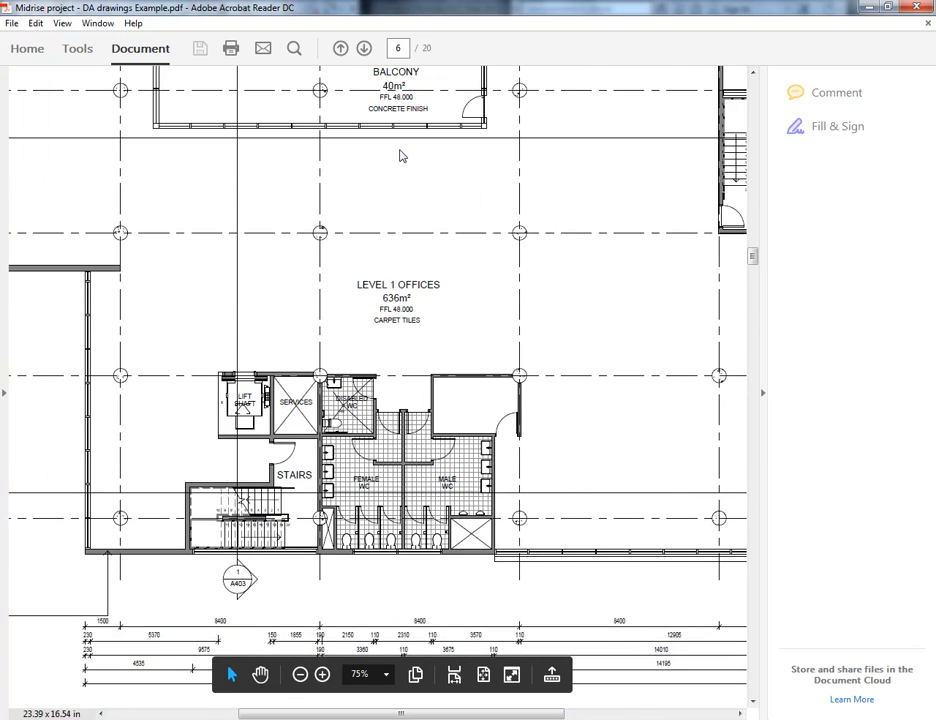
scroll(378, 174, down, 1)
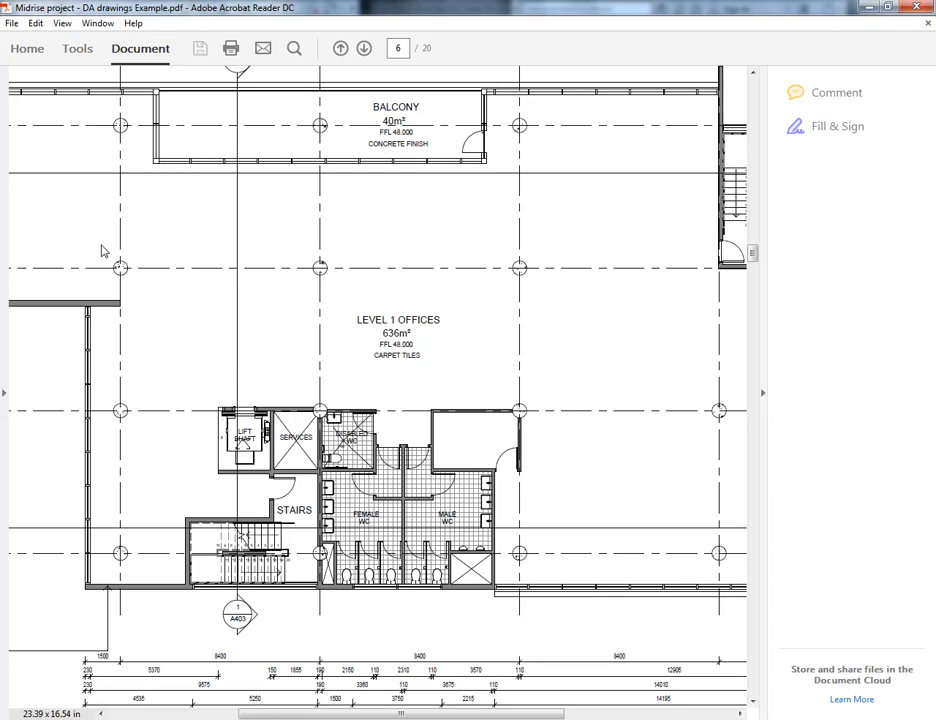
drag(340, 711, 268, 711)
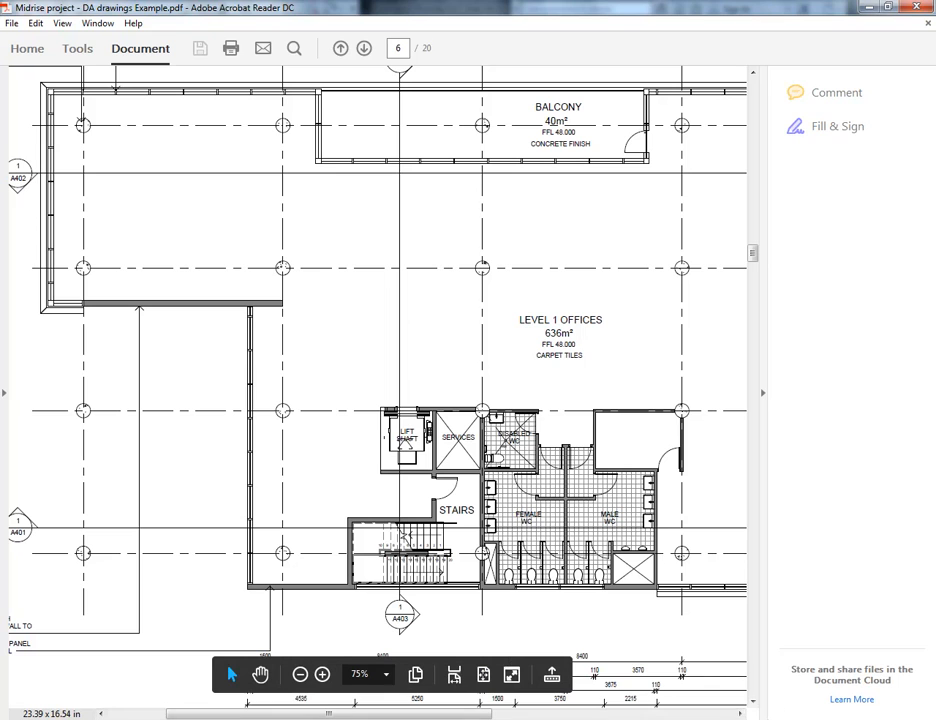
right_click(700, 719)
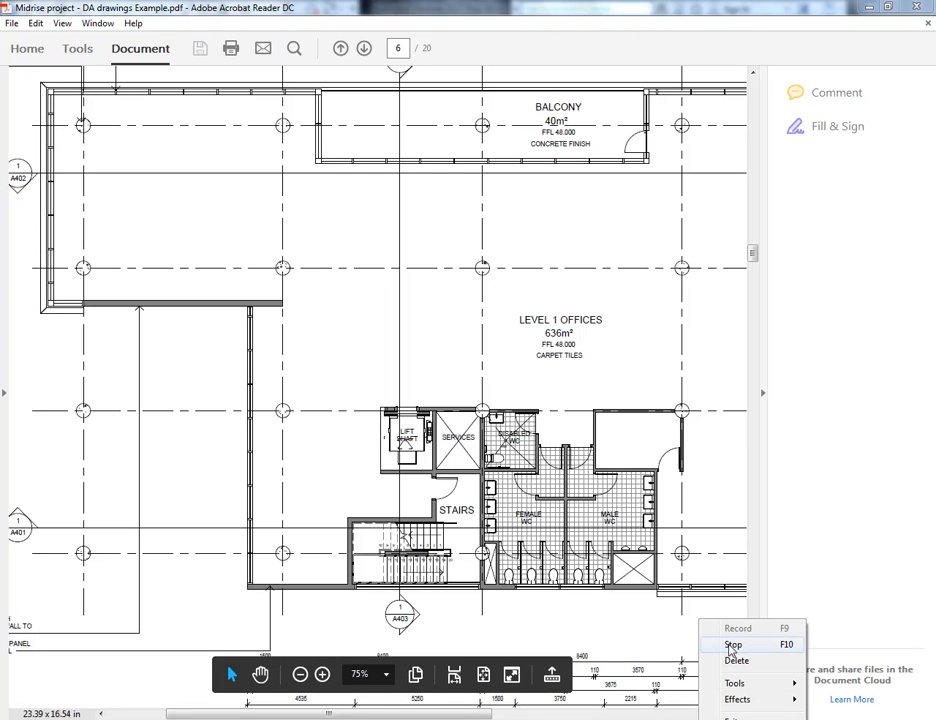